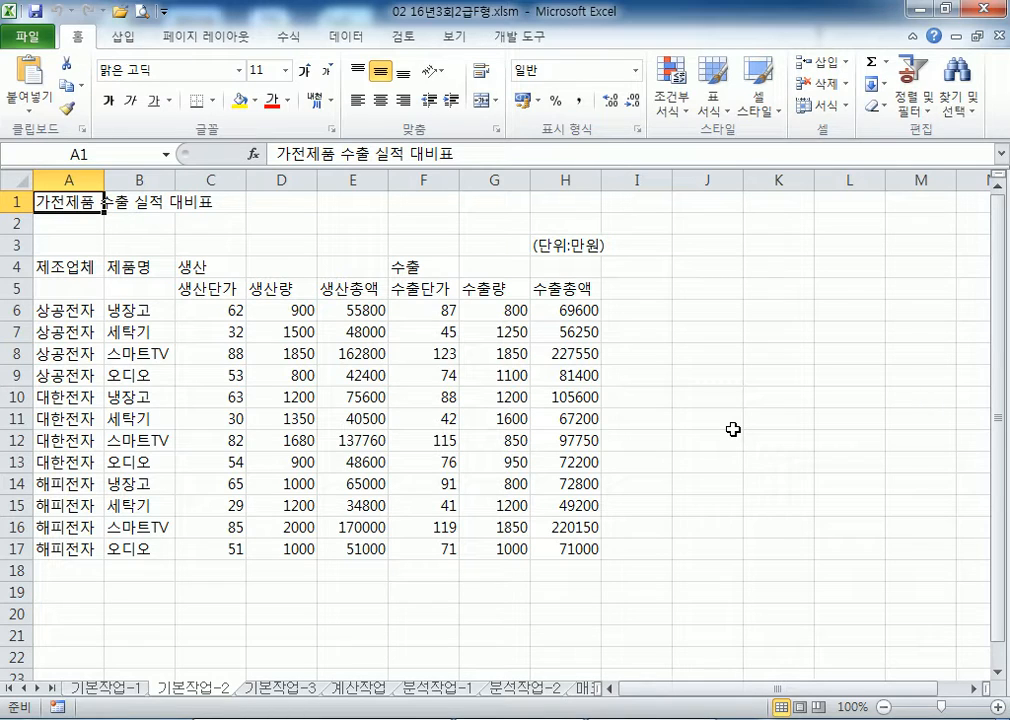
Step: Merge and center the title across A1:H1 and set its font to 굴림체
drag(81, 201, 552, 199)
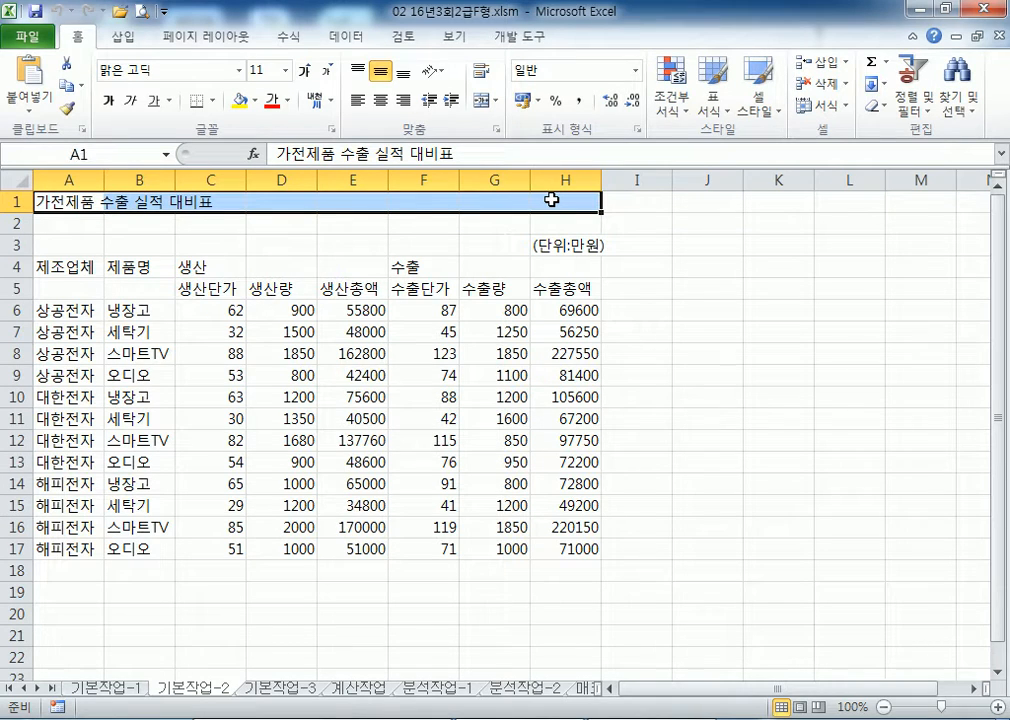
click(481, 100)
click(184, 71)
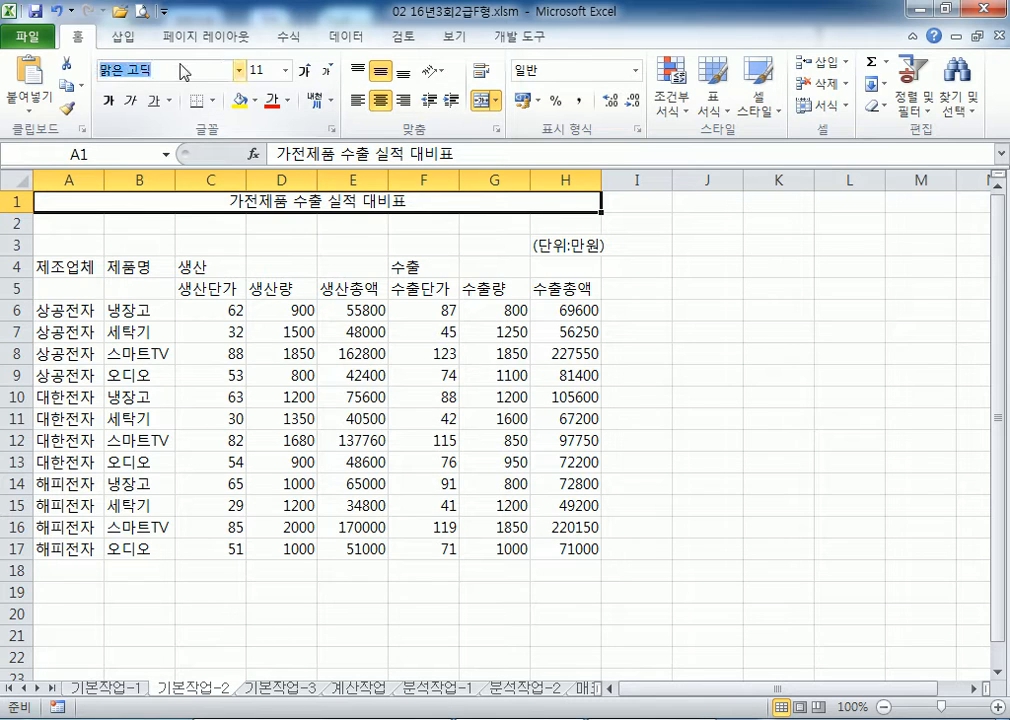
text(굴림체)
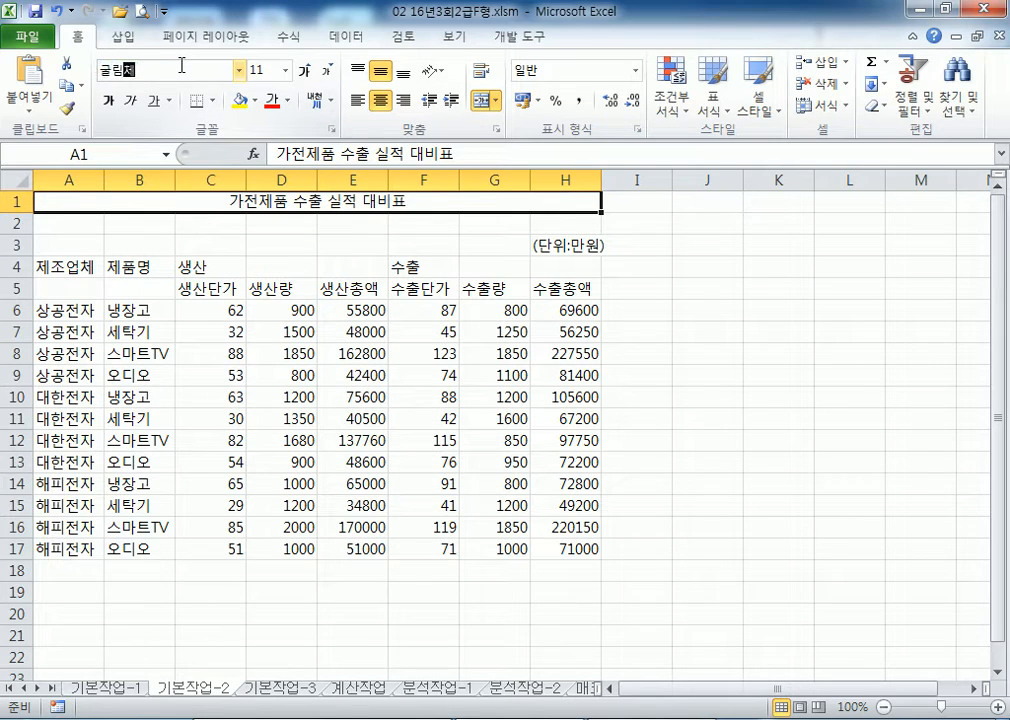
key(Return)
click(157, 66)
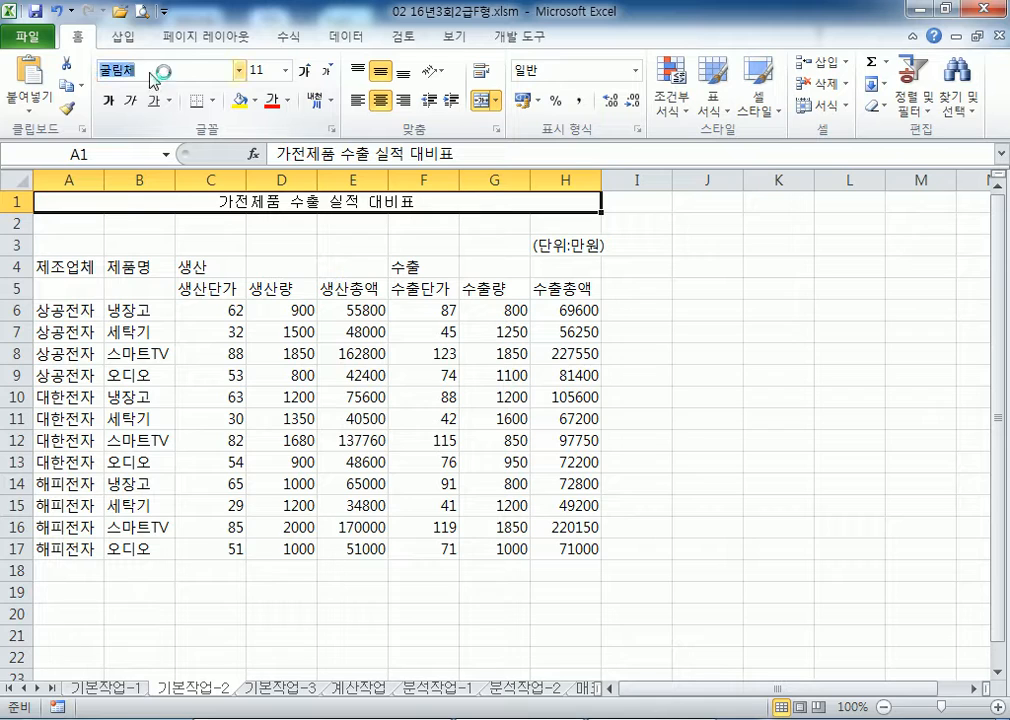
click(239, 70)
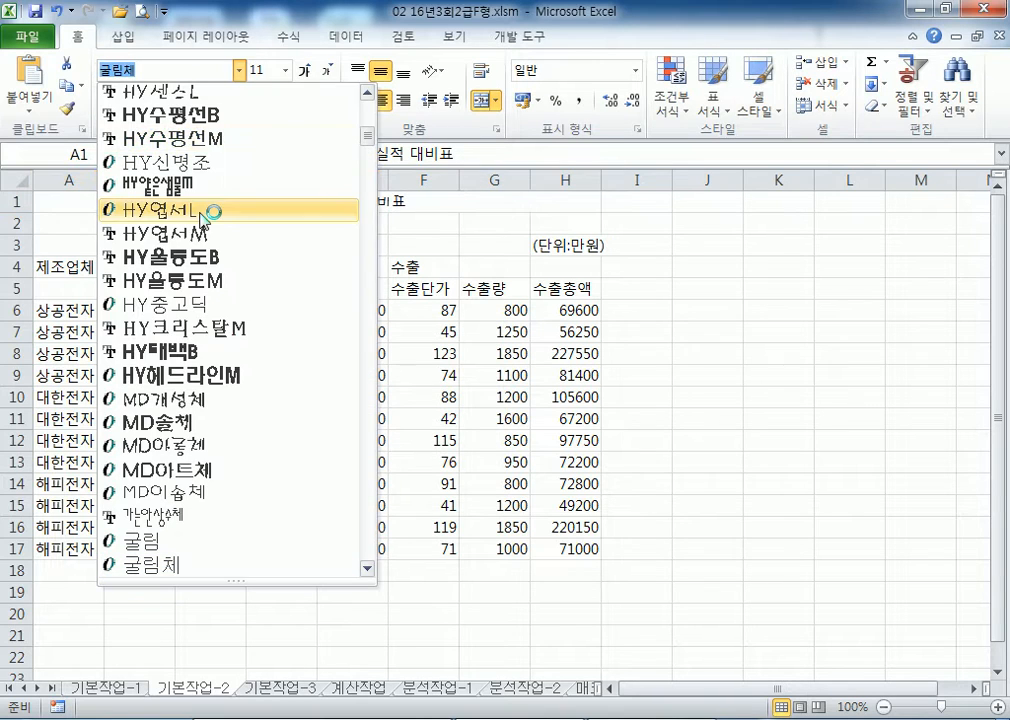
click(144, 75)
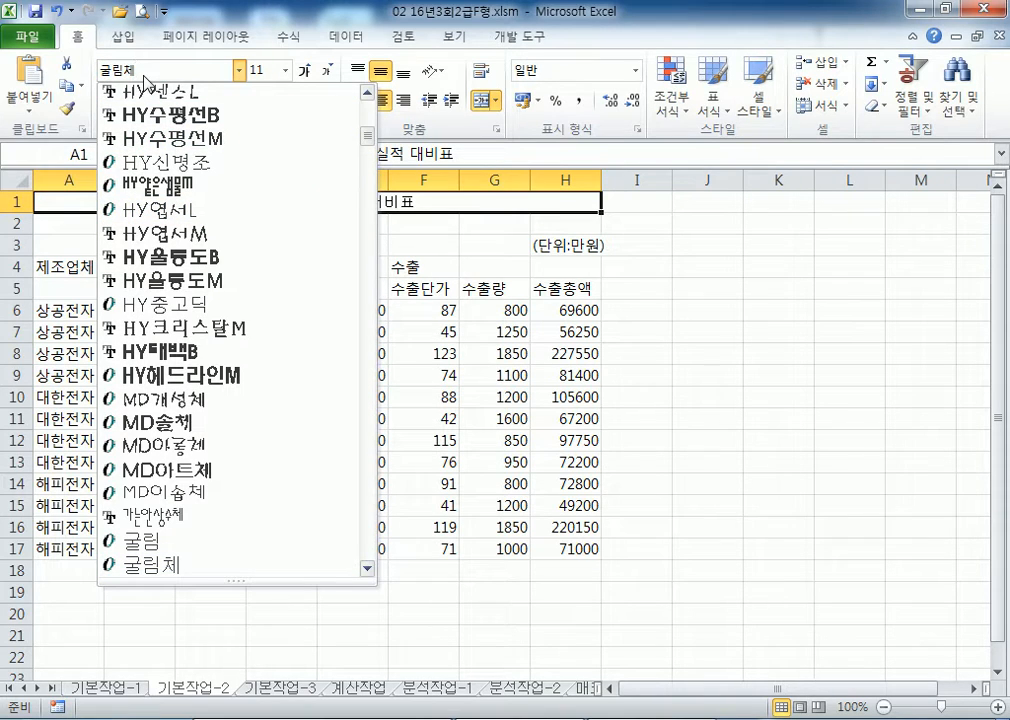
key(Return)
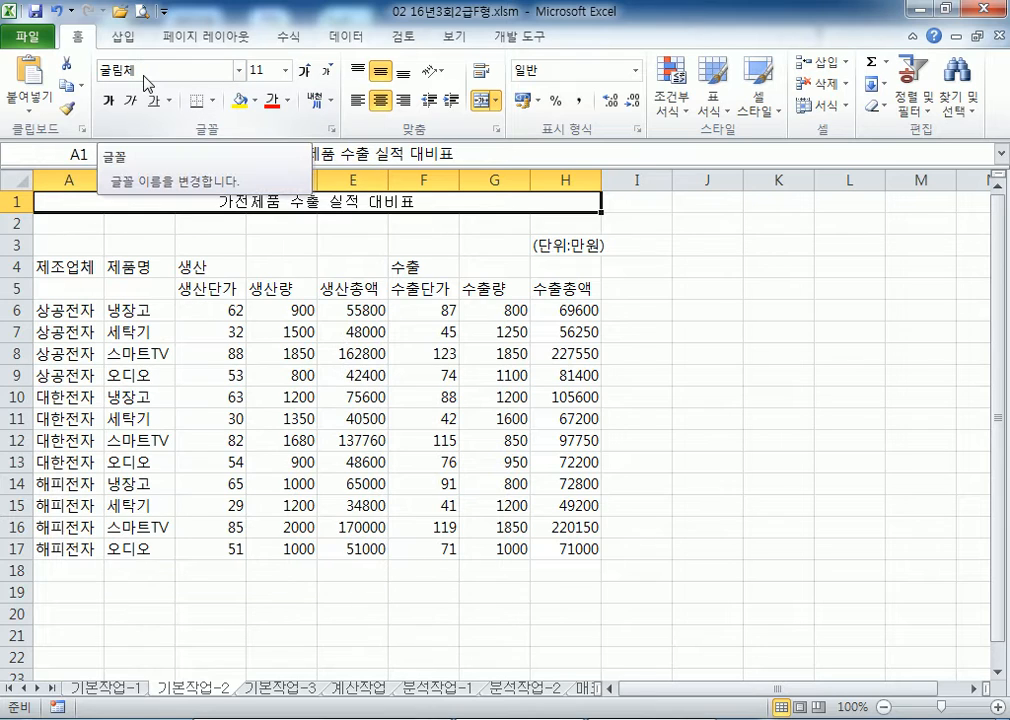
Step: Increase the font size of the merged title to 20
click(308, 73)
click(308, 73)
click(308, 73)
click(308, 73)
click(308, 73)
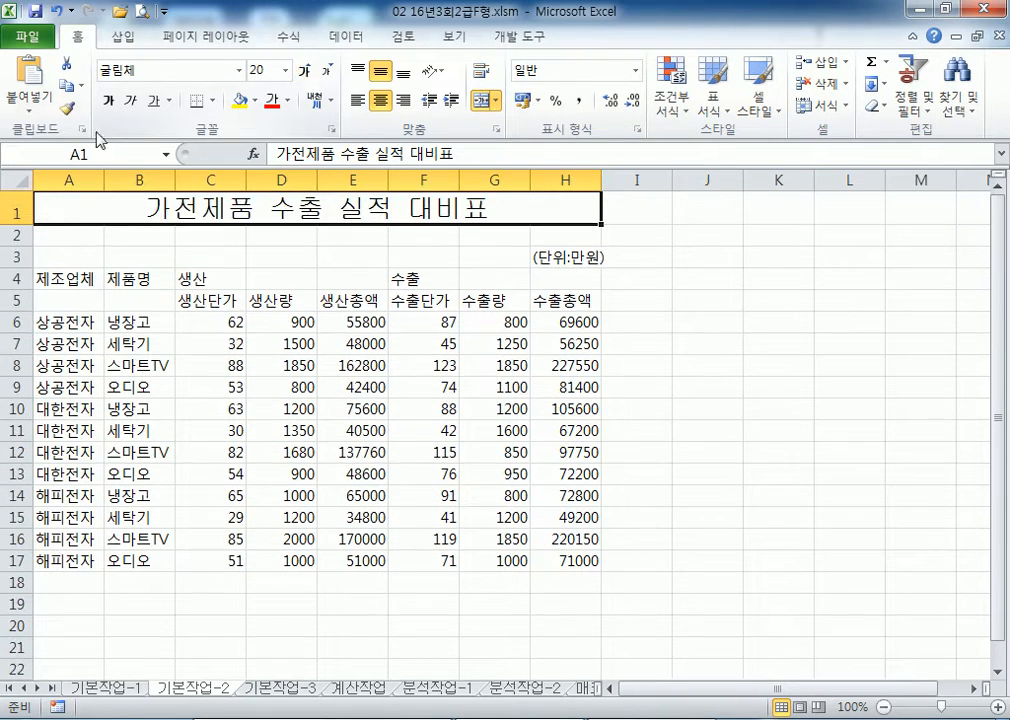
Step: Set the height of row 1 to 30
right_click(11, 206)
click(64, 447)
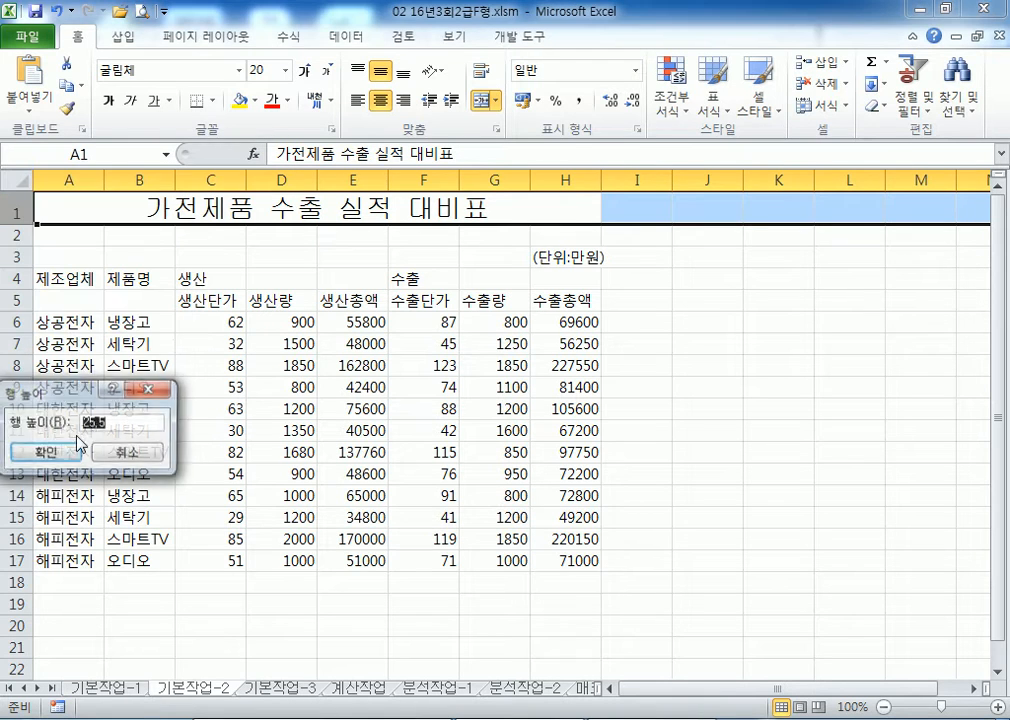
text(30)
key(Return)
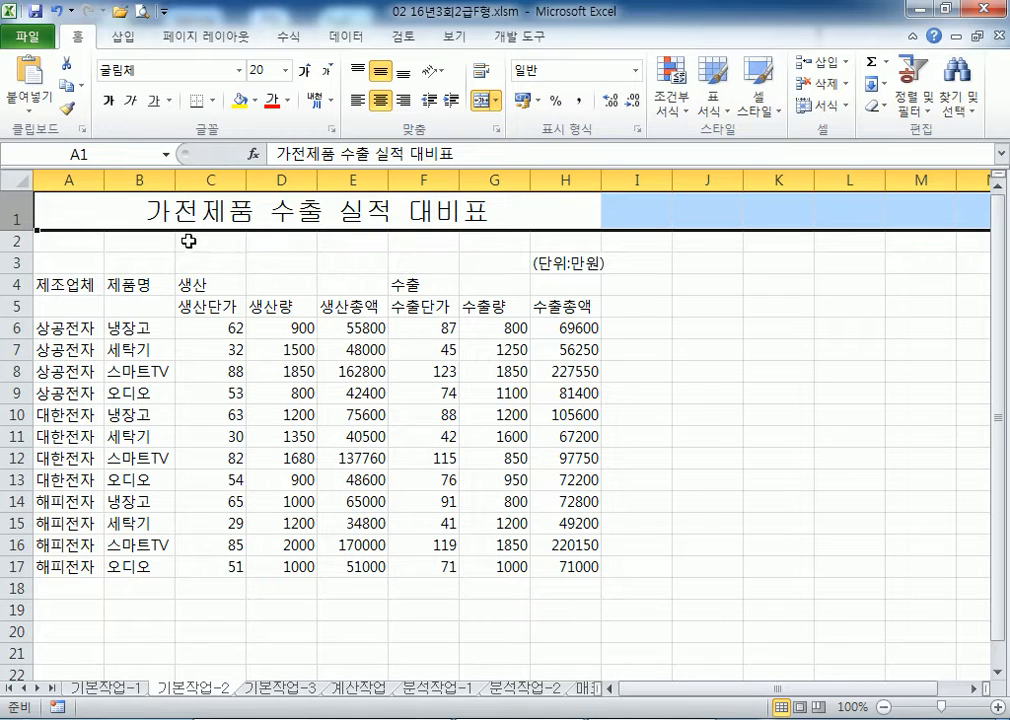
Step: Merge and center the header ranges A4:A5, B4:B5, C4:E4 and F4:H4, and dismiss the advertisement pop-up
drag(81, 283, 320, 288)
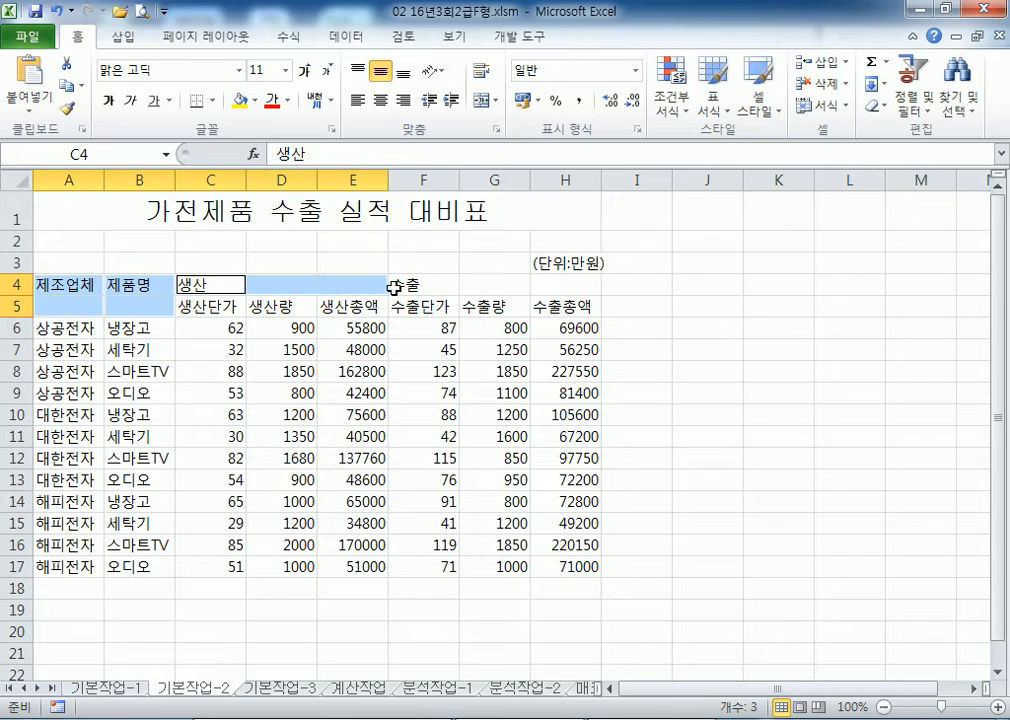
ctrl+drag(394, 284, 539, 284)
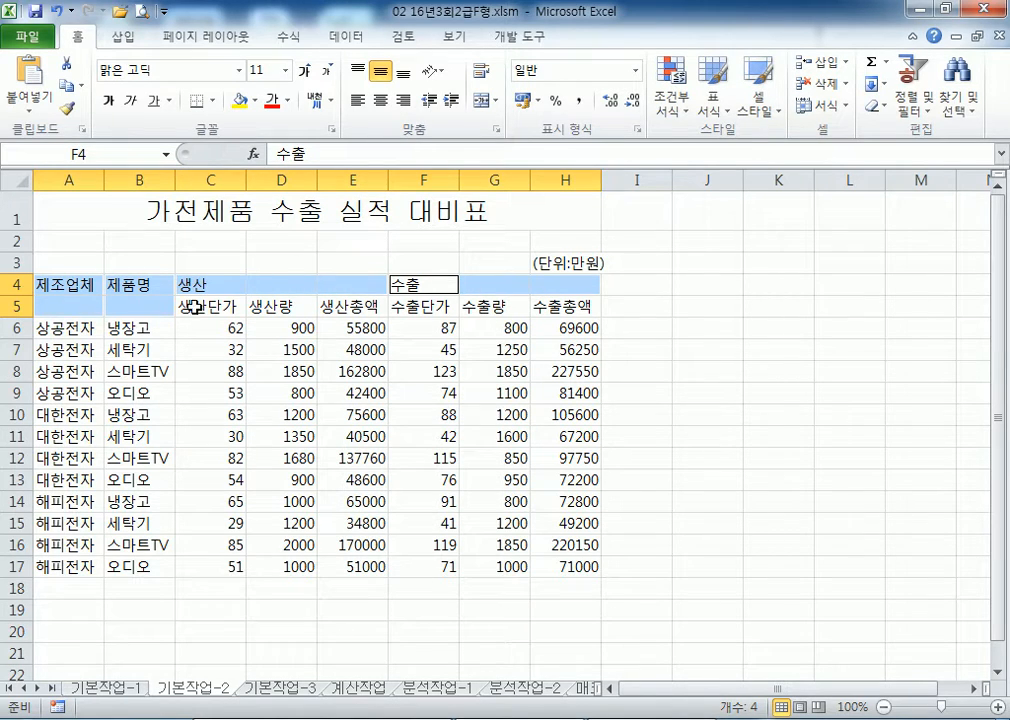
click(485, 100)
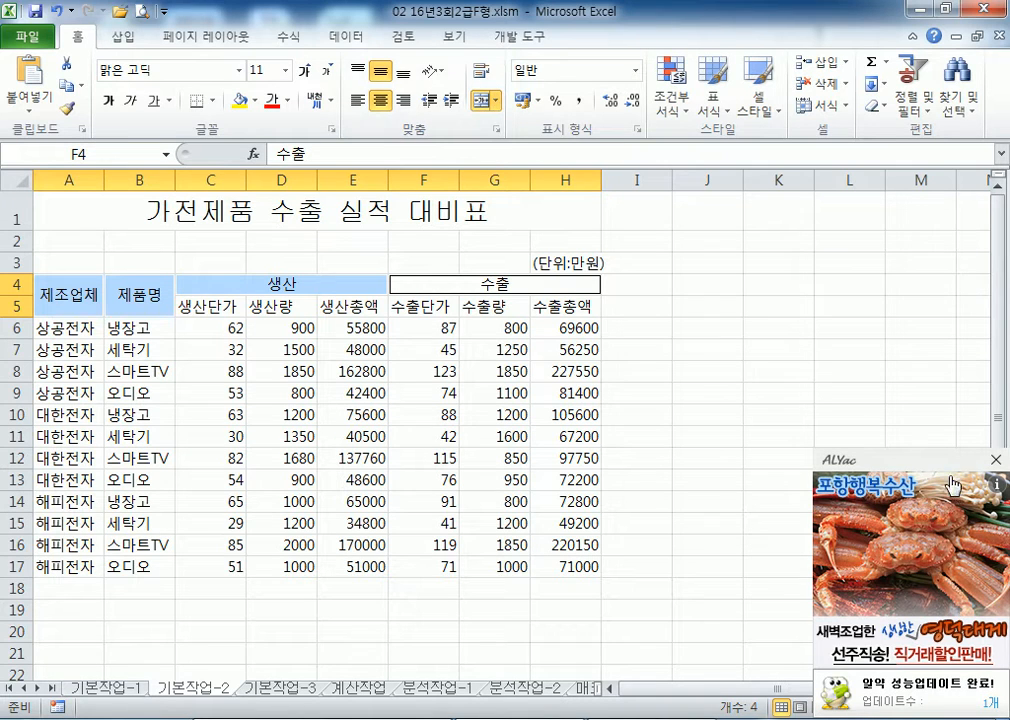
click(998, 461)
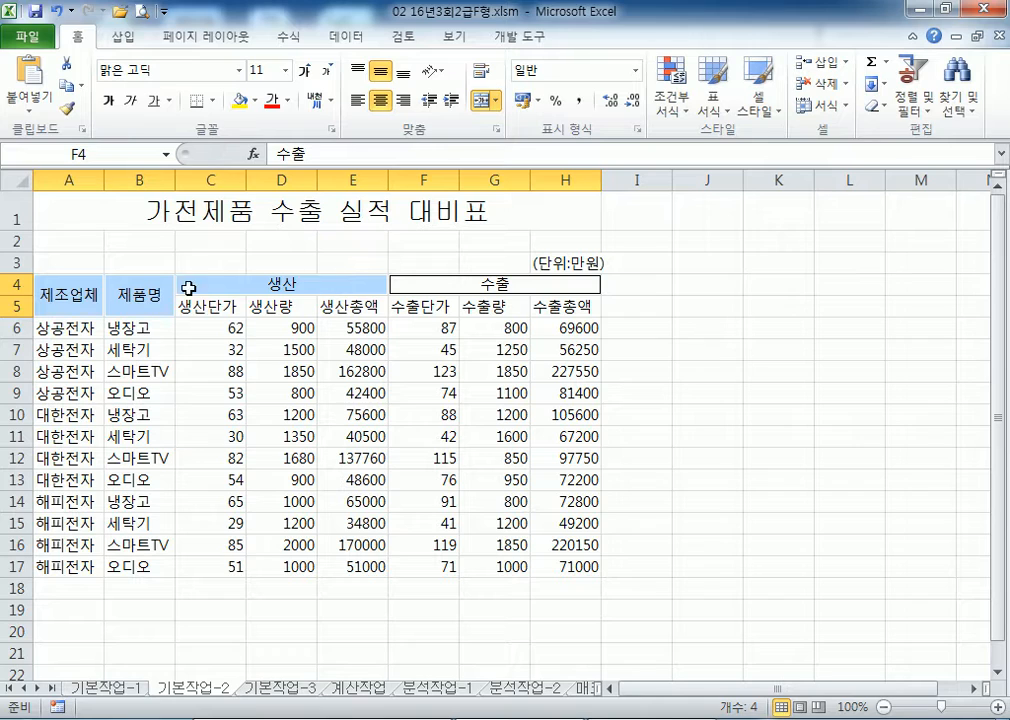
Step: Apply the theme cell style 강조색5 to the header range A4:H5
drag(60, 295, 521, 293)
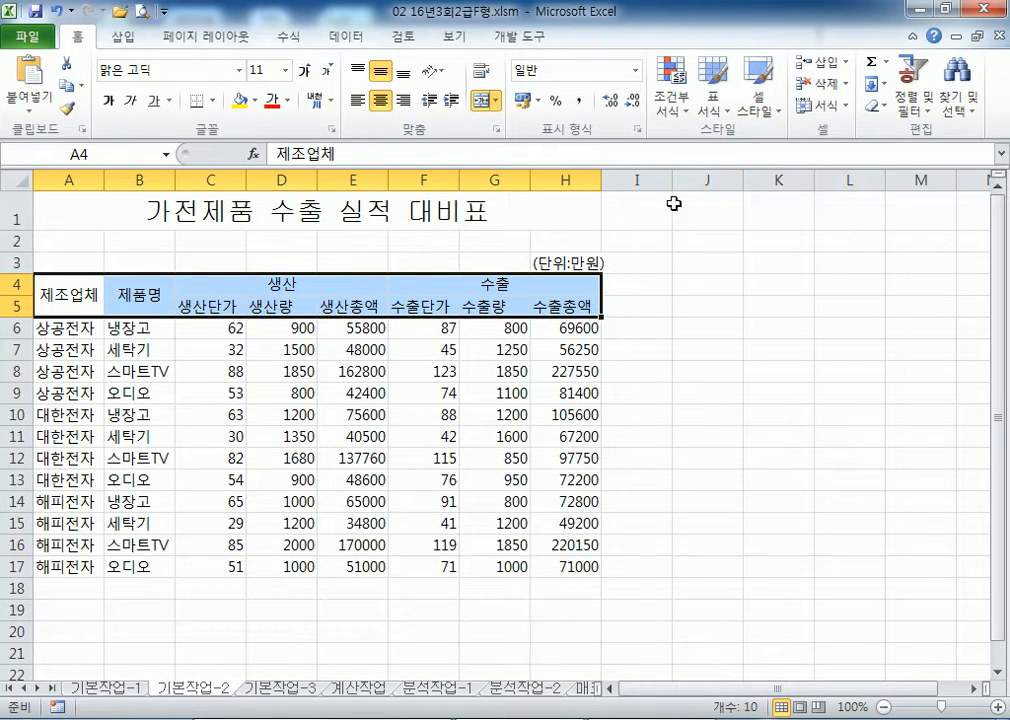
click(776, 112)
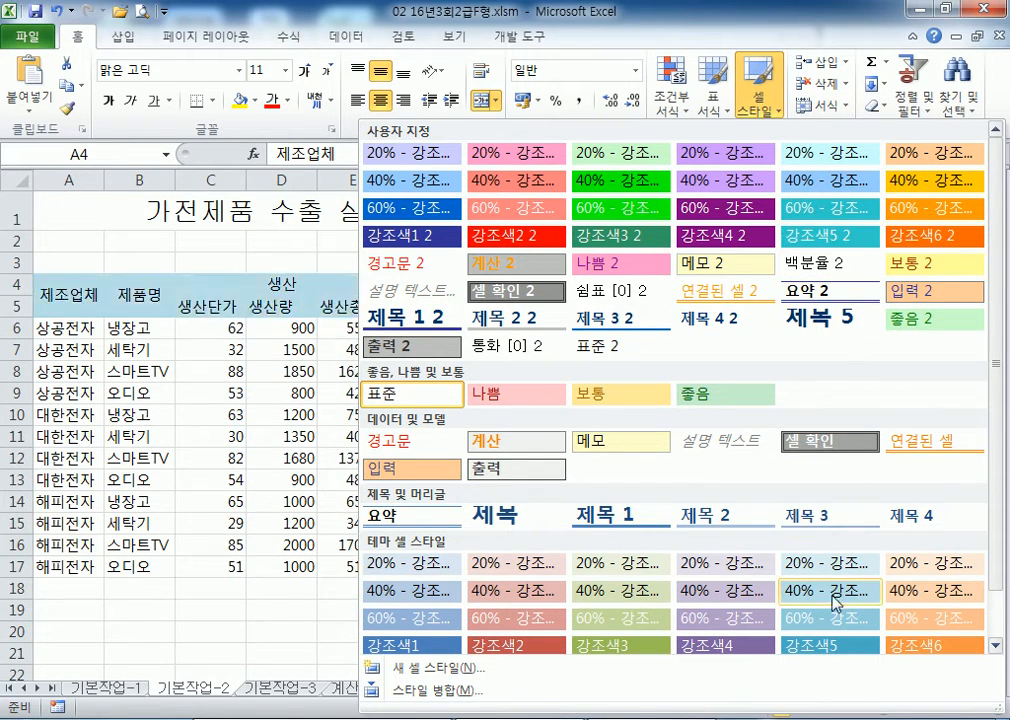
click(826, 647)
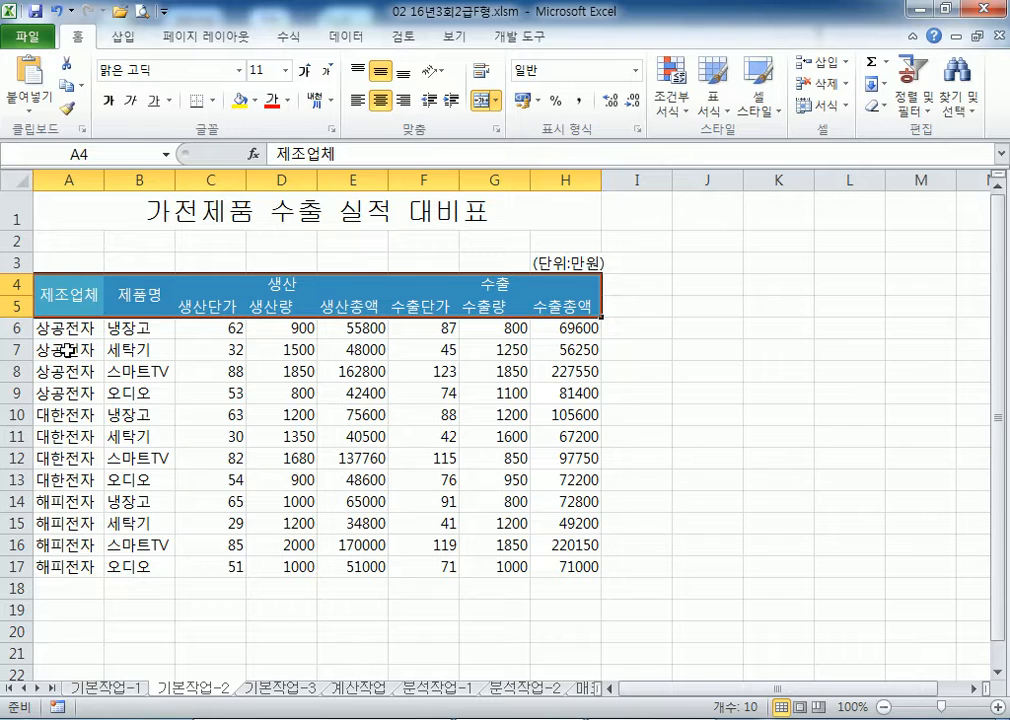
Step: Add all borders (모든 테두리) and a thick box border (굵은 상자 테두리) to the table range A4:H17
drag(60, 284, 538, 563)
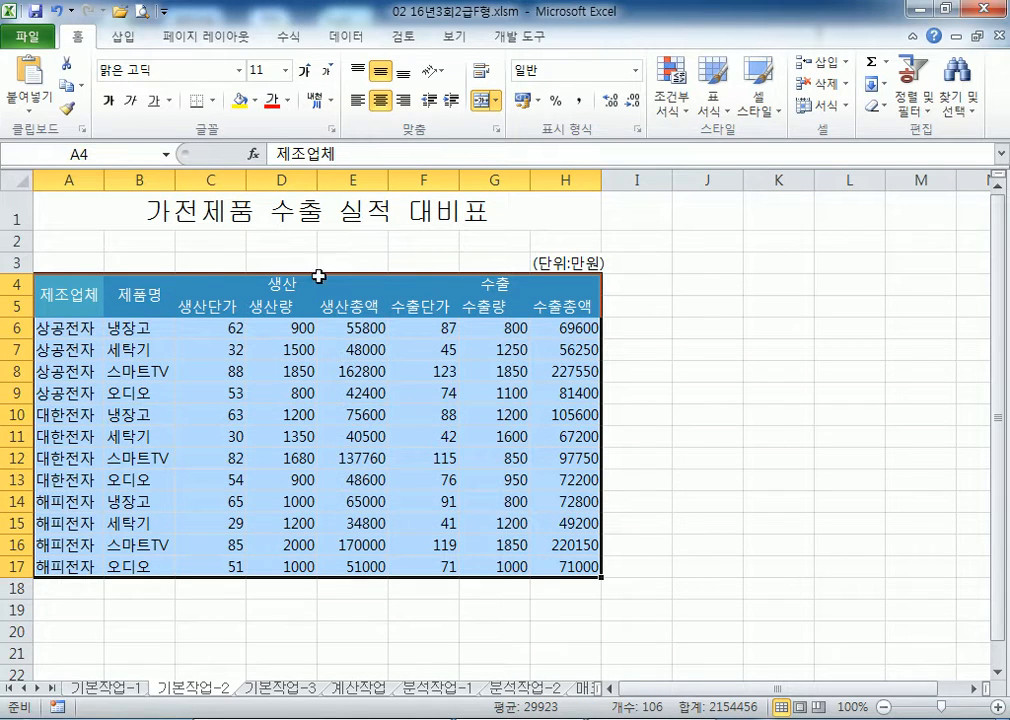
click(211, 100)
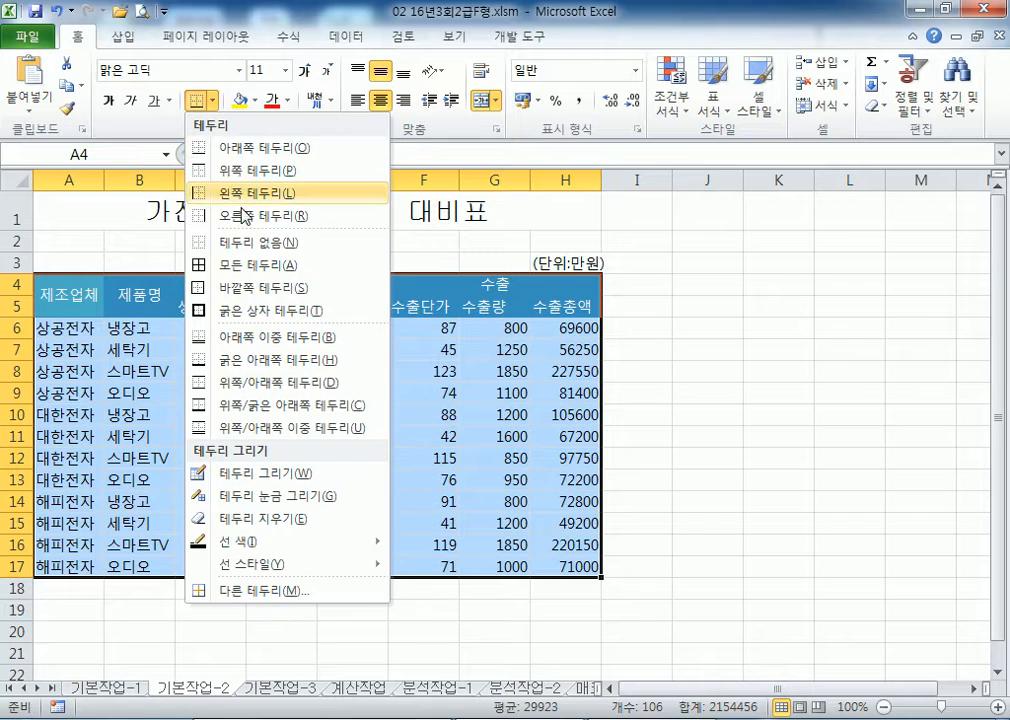
click(258, 276)
click(211, 100)
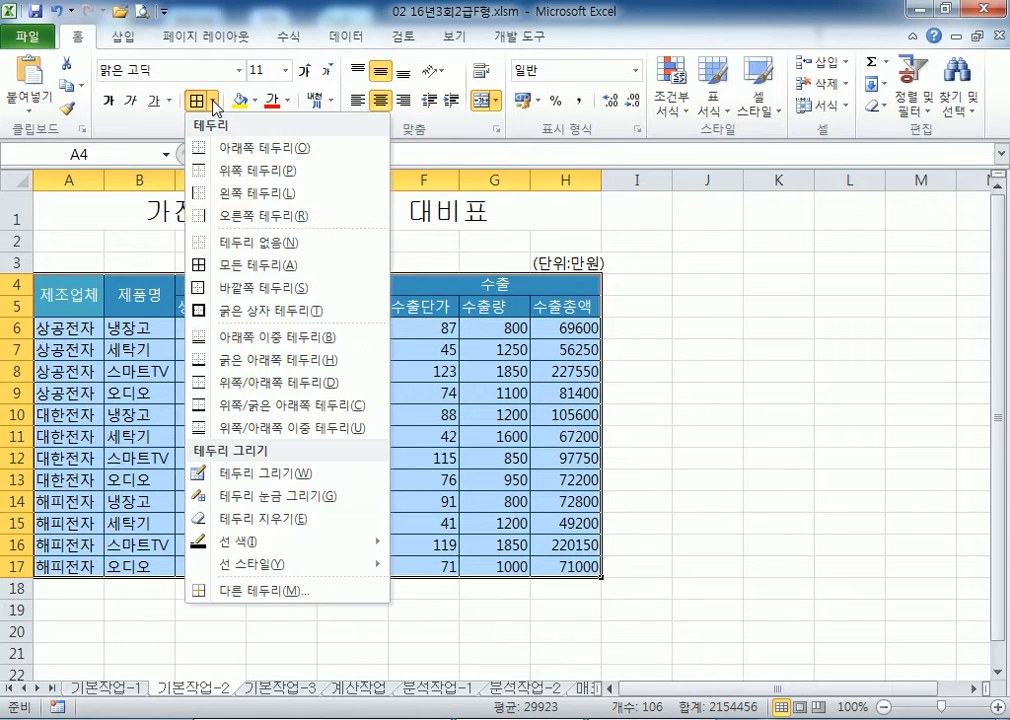
click(246, 310)
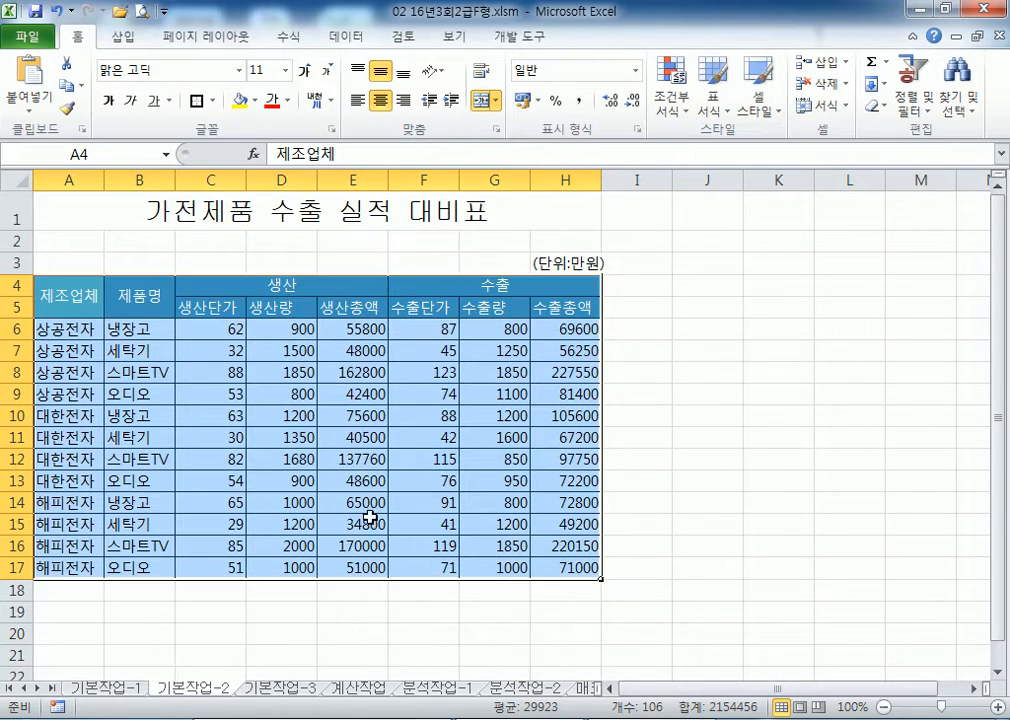
click(371, 507)
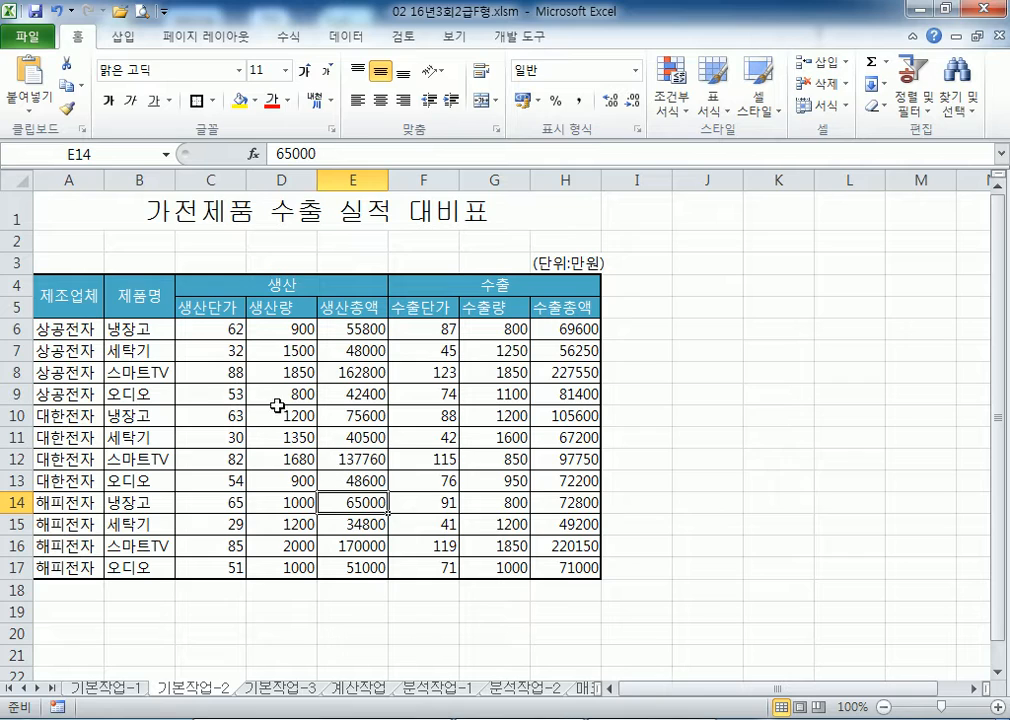
Step: Apply the custom number format #,##0만원 to the ranges C6:C17, E6:F17 and H6:H17
click(220, 327)
drag(220, 327, 215, 561)
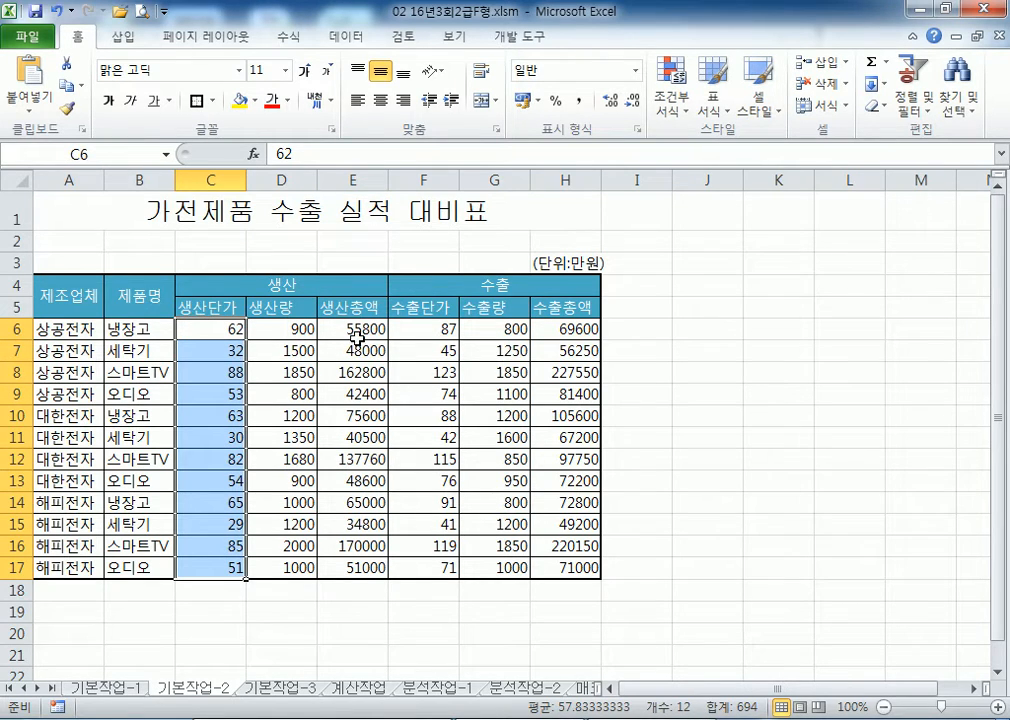
drag(350, 330, 395, 566)
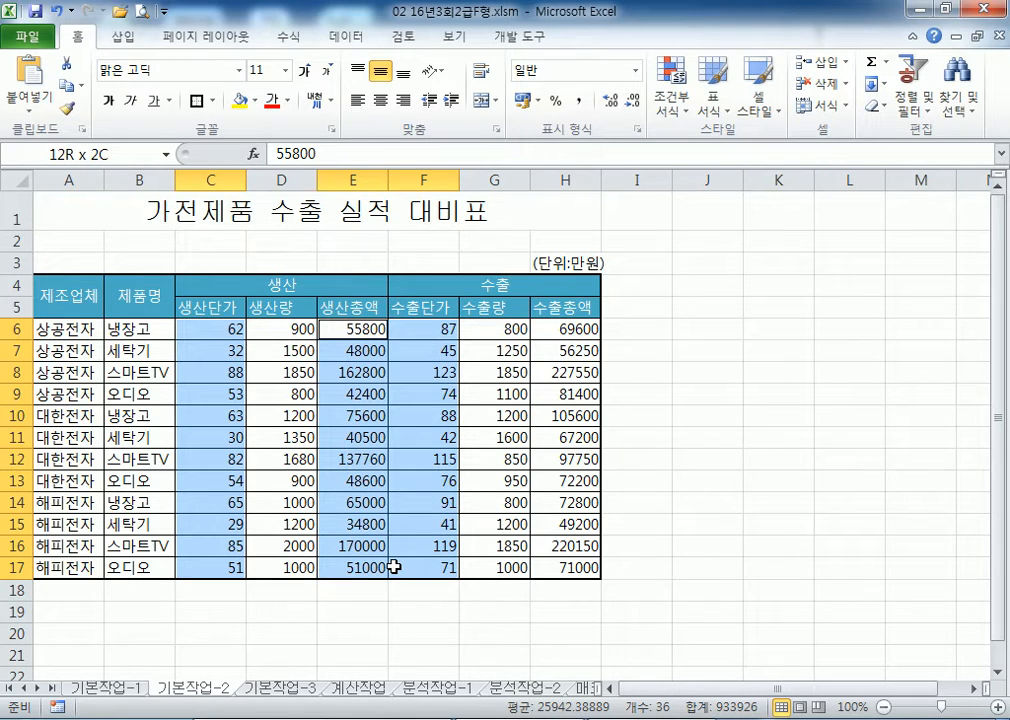
drag(395, 567, 397, 568)
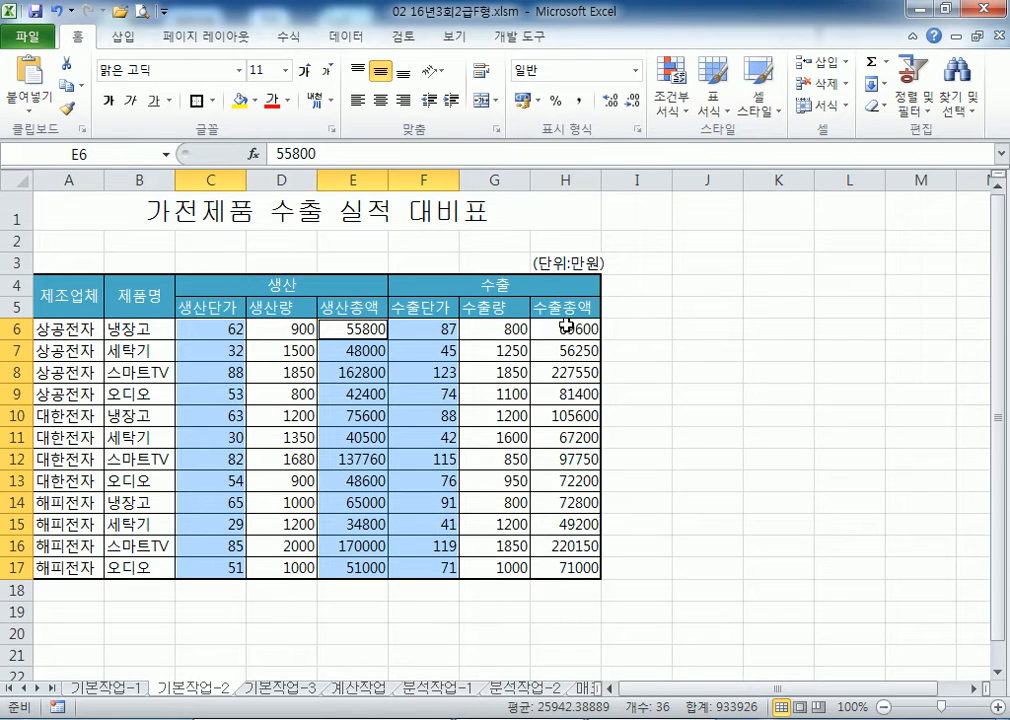
drag(566, 327, 570, 568)
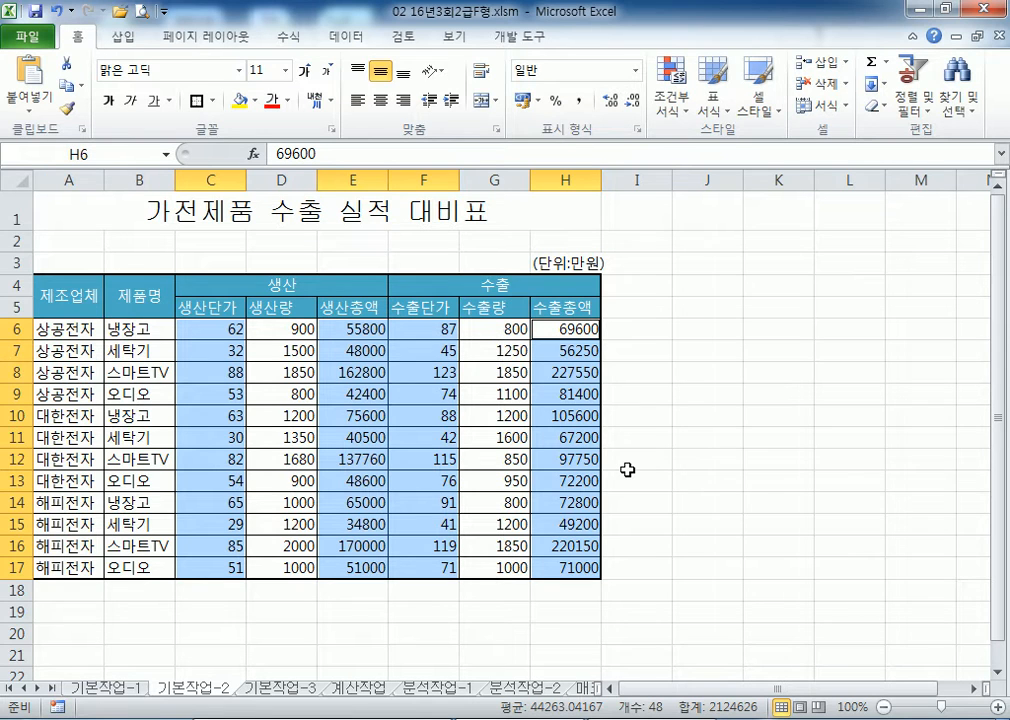
key(ctrl+1)
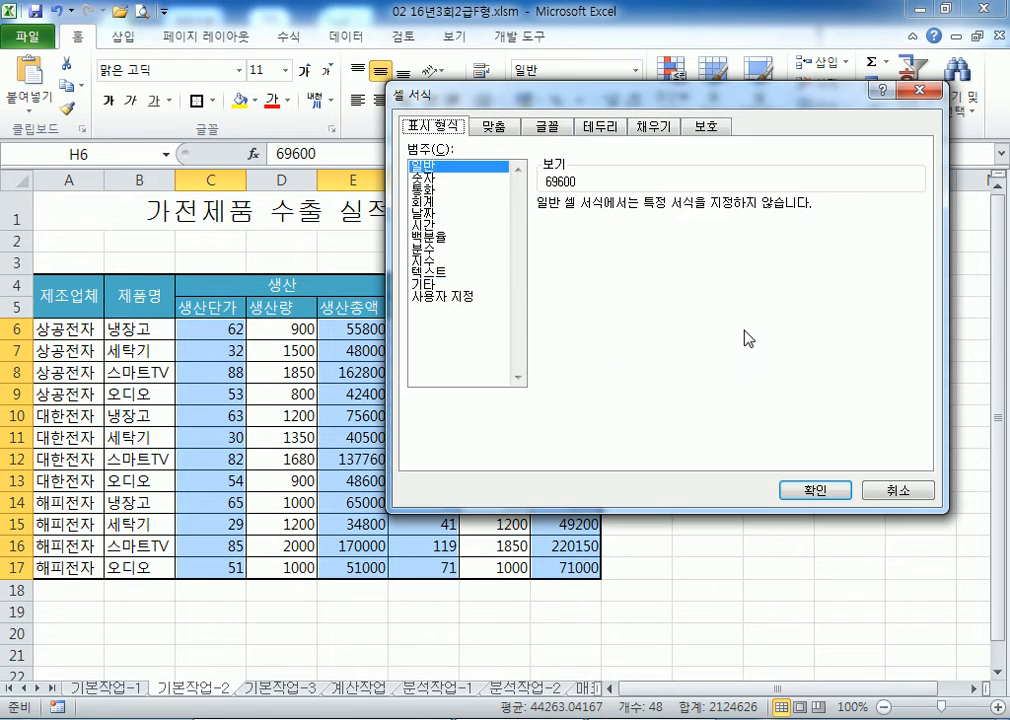
click(440, 296)
click(569, 273)
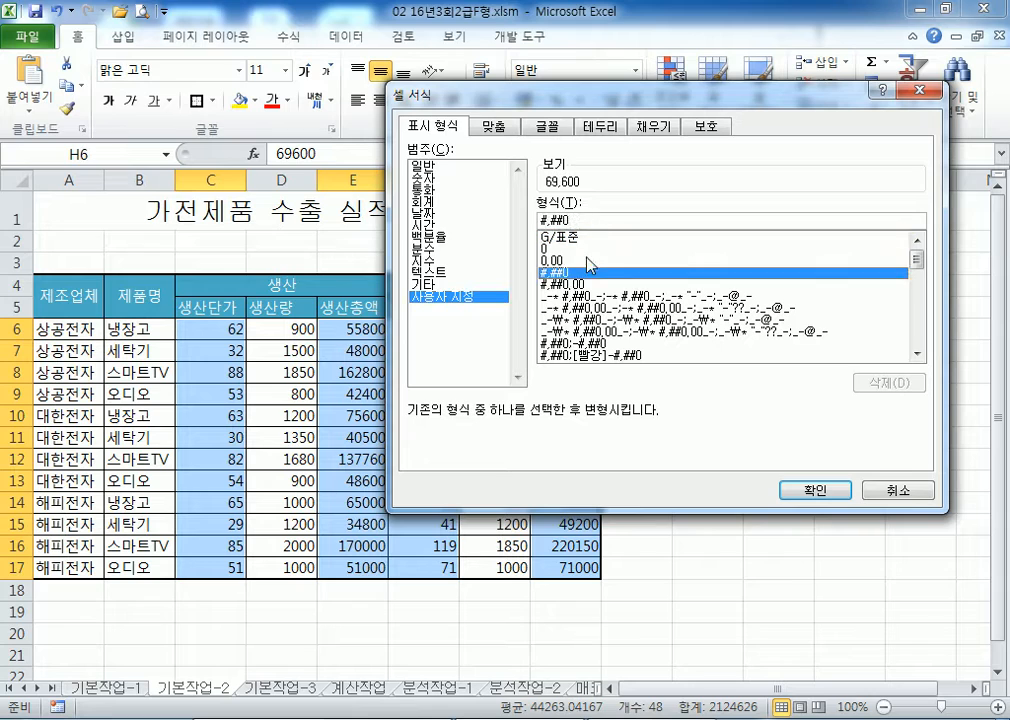
text(마)
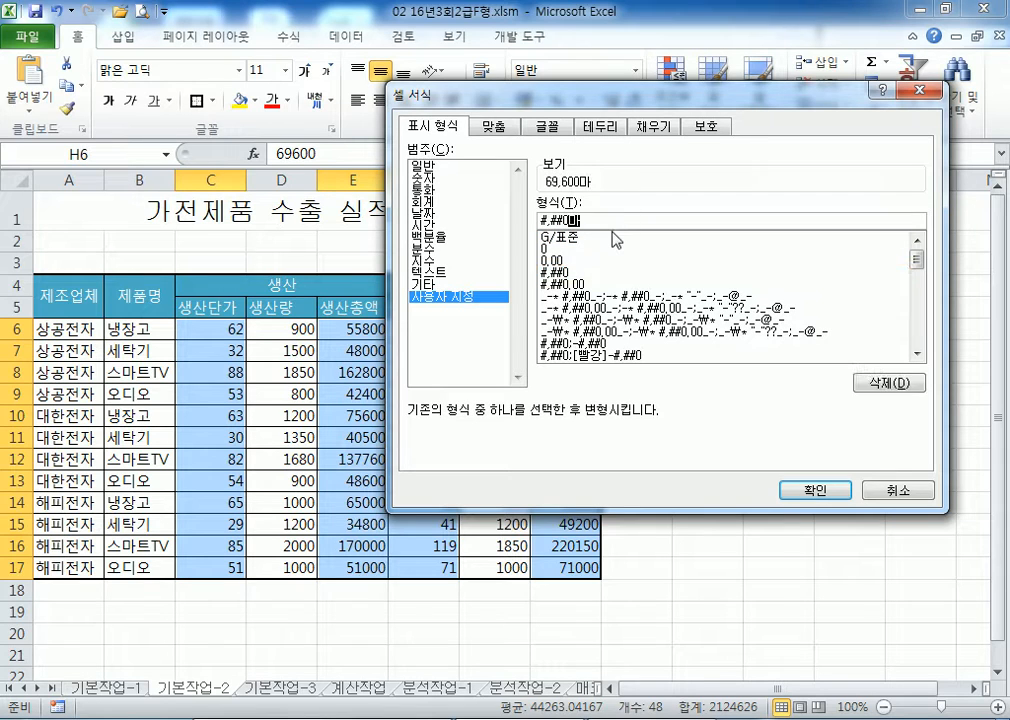
text(ㄴ우)
click(813, 492)
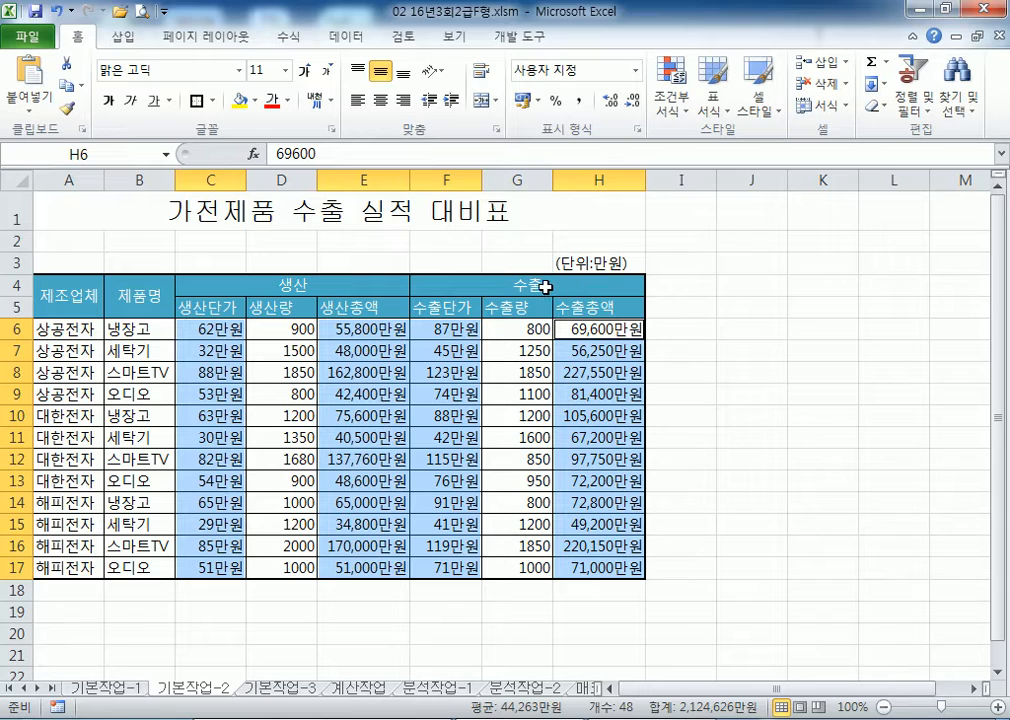
Step: Insert a comment on the merged 수출 header cell F4 and replace its default text with 유럽
click(455, 285)
right_click(445, 286)
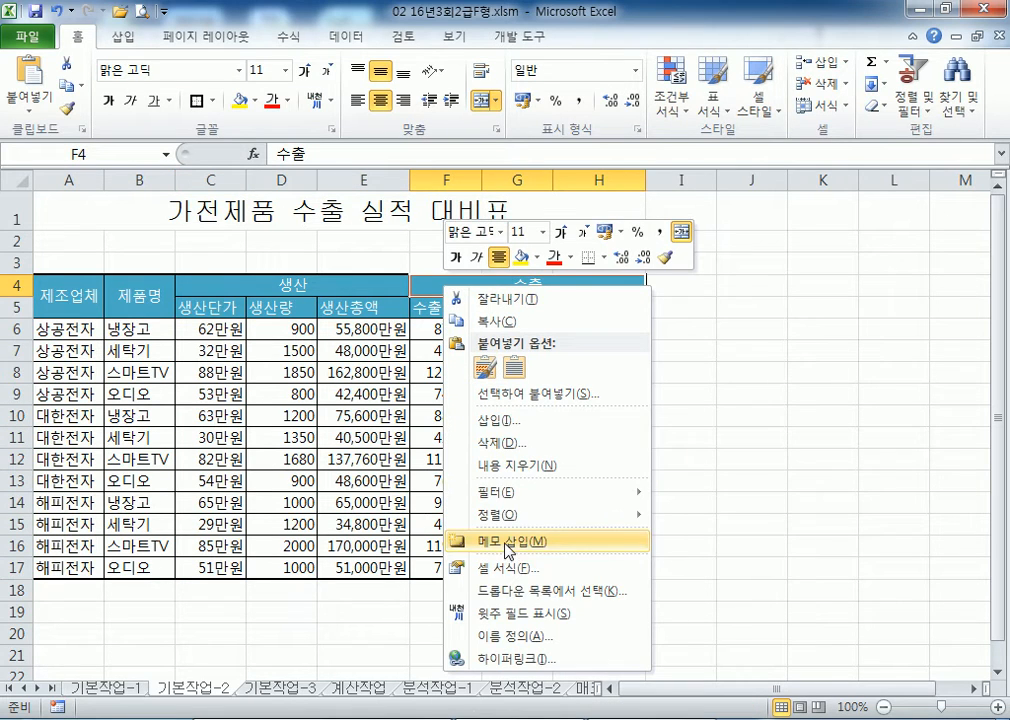
click(512, 543)
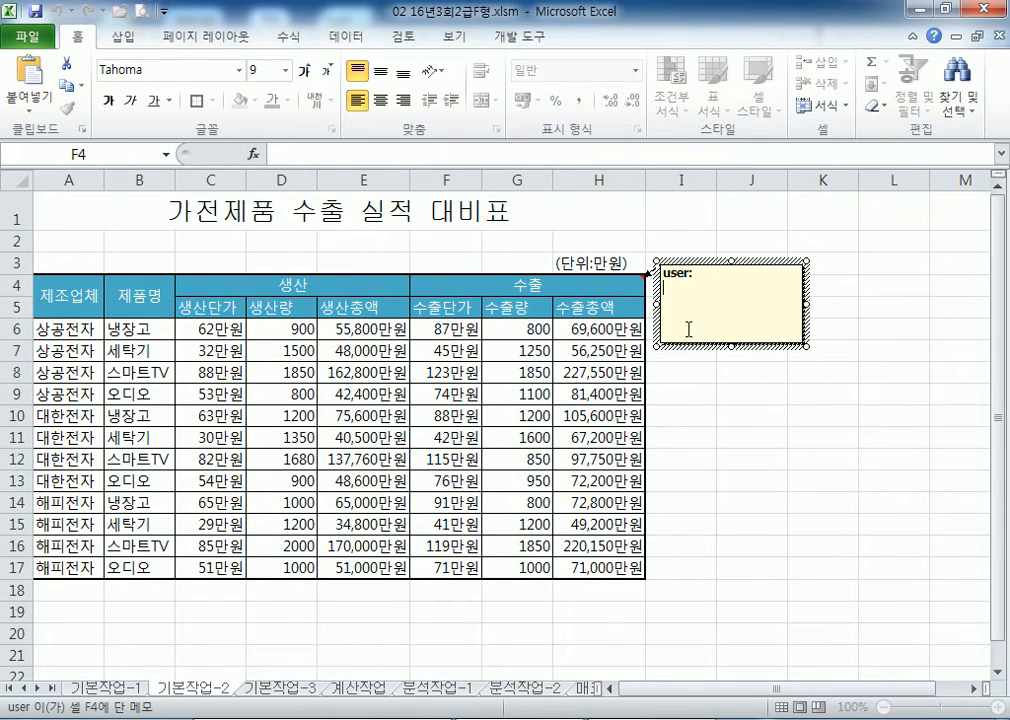
drag(677, 329, 650, 260)
text(유럽)
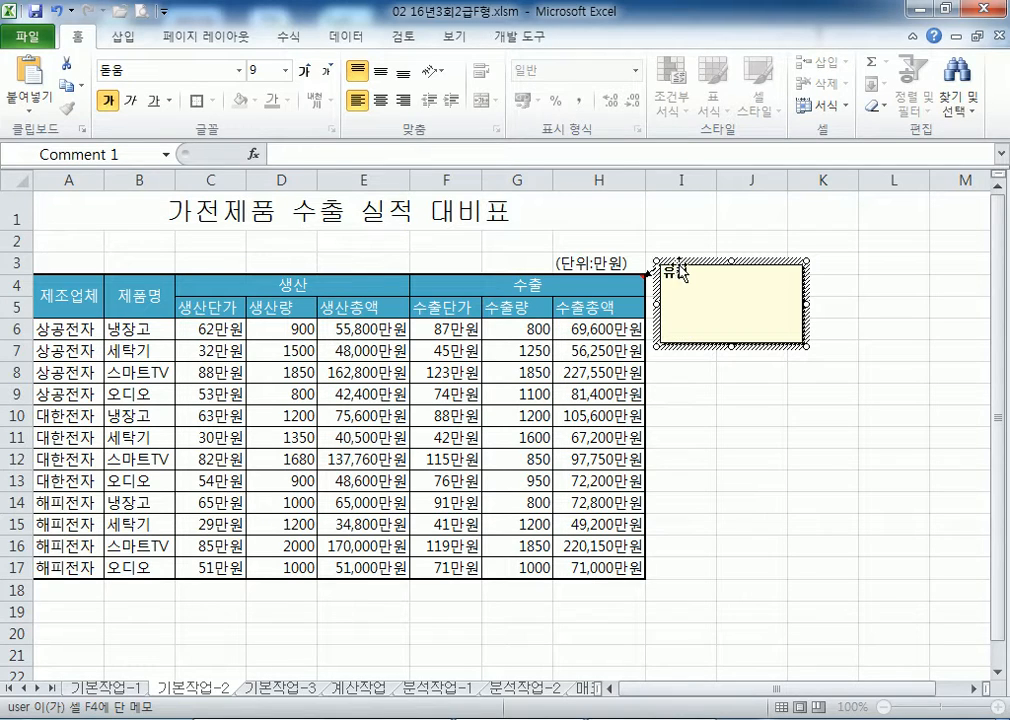
Step: Turn on automatic sizing (자동 크기) for the 유럽 comment on cell F4
click(757, 263)
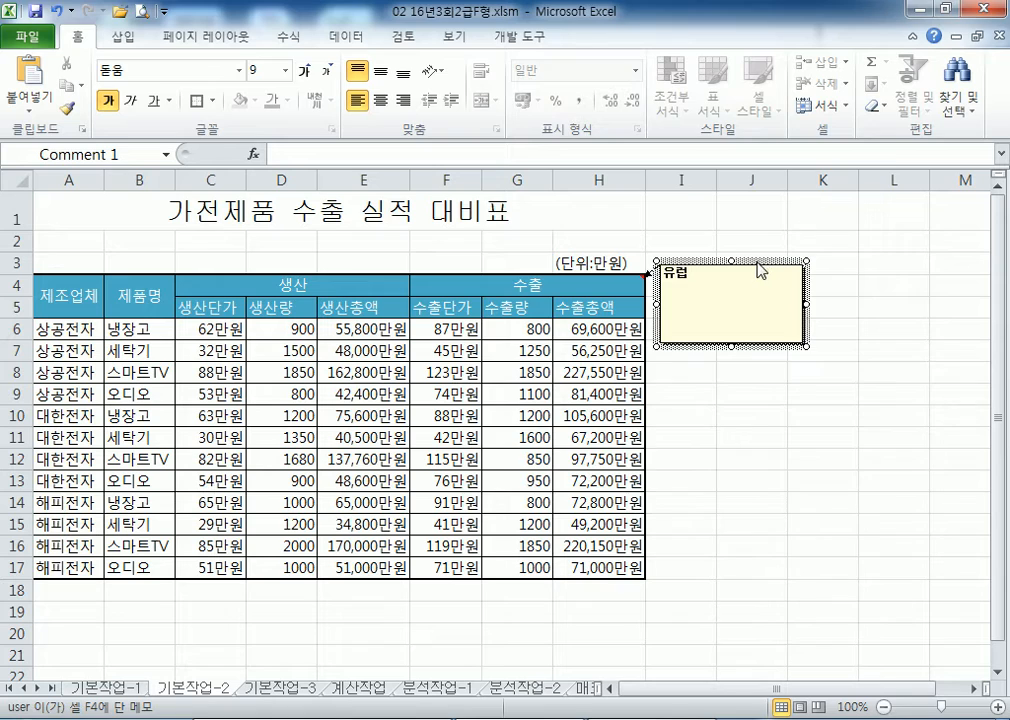
key(ctrl+1)
click(575, 160)
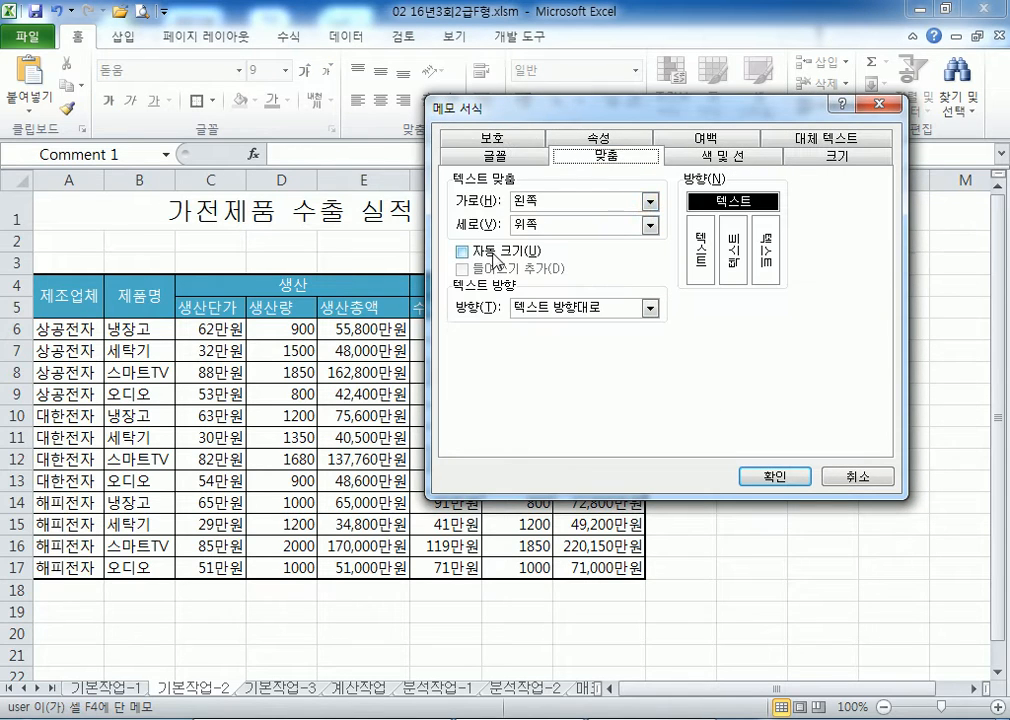
key(alt+u)
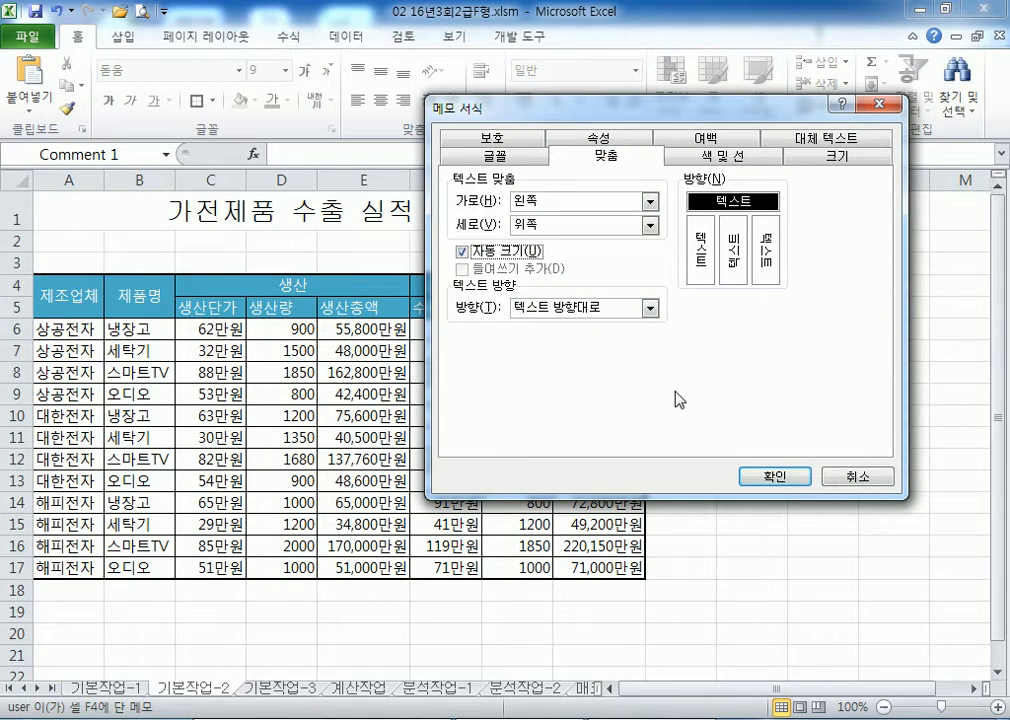
click(762, 477)
click(738, 463)
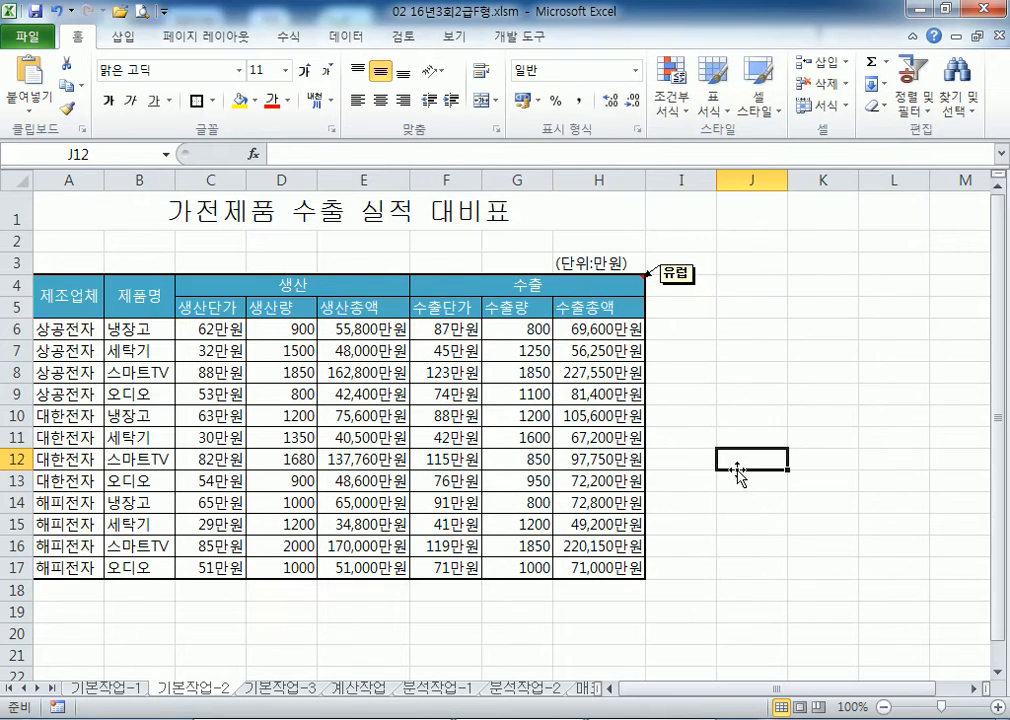
Step: Hide the 유럽 comment on cell F4 and display it again
right_click(601, 284)
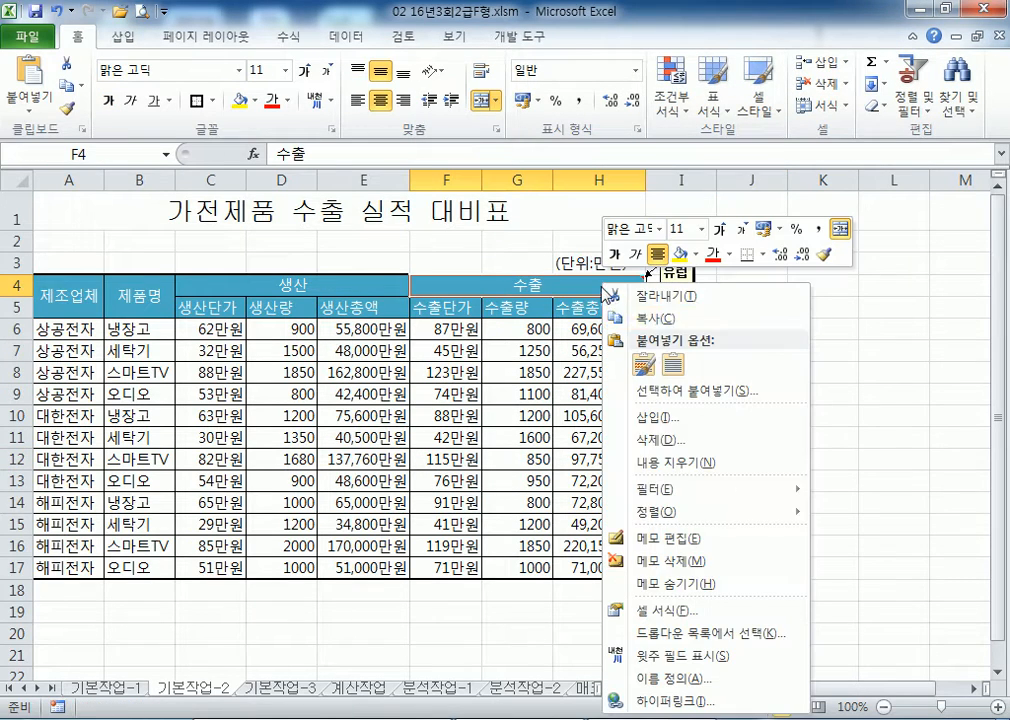
click(669, 583)
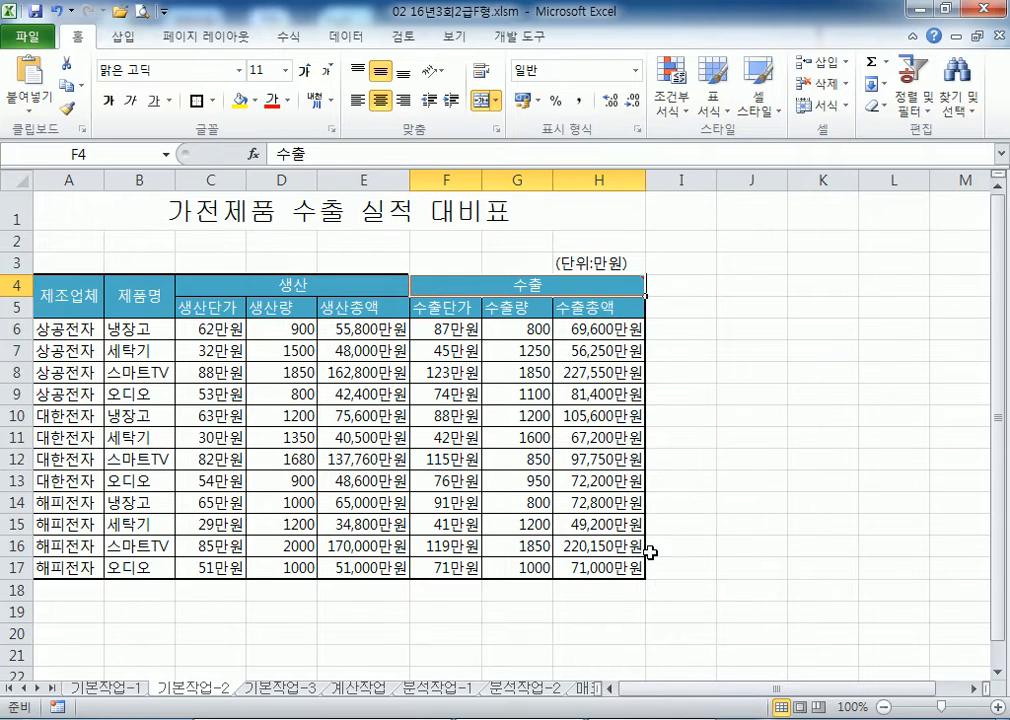
right_click(558, 284)
click(598, 584)
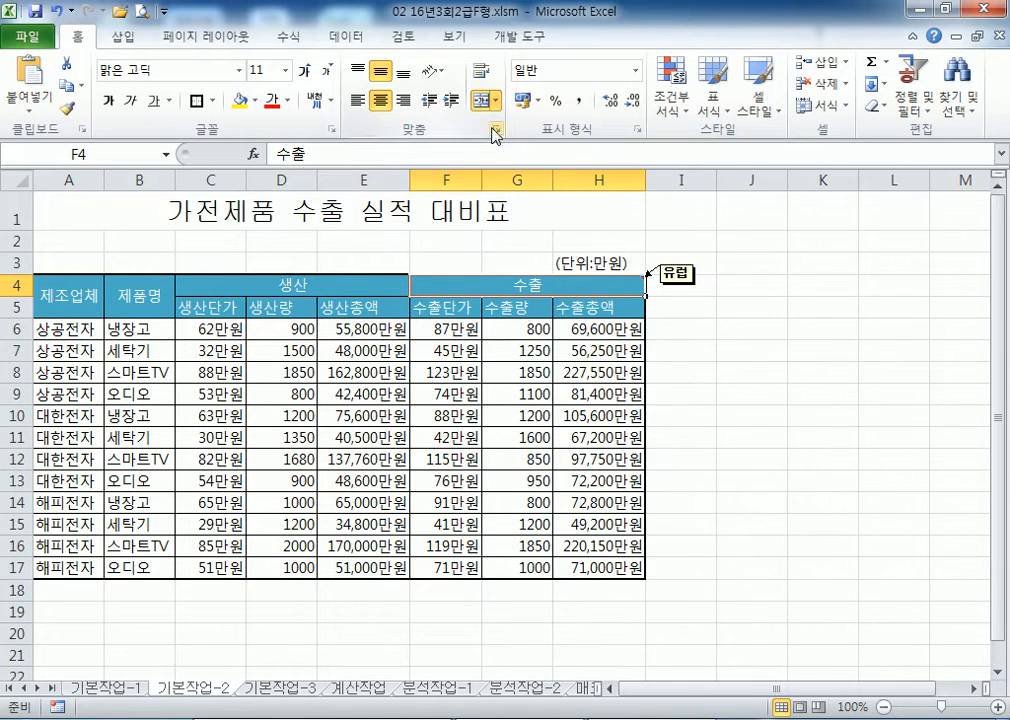
Step: Set the advanced Excel option for cells with comments to show indicators only, with comments appearing on mouse-over (표식만, 마우스가 위치하면 메모 표시)
click(28, 38)
click(55, 415)
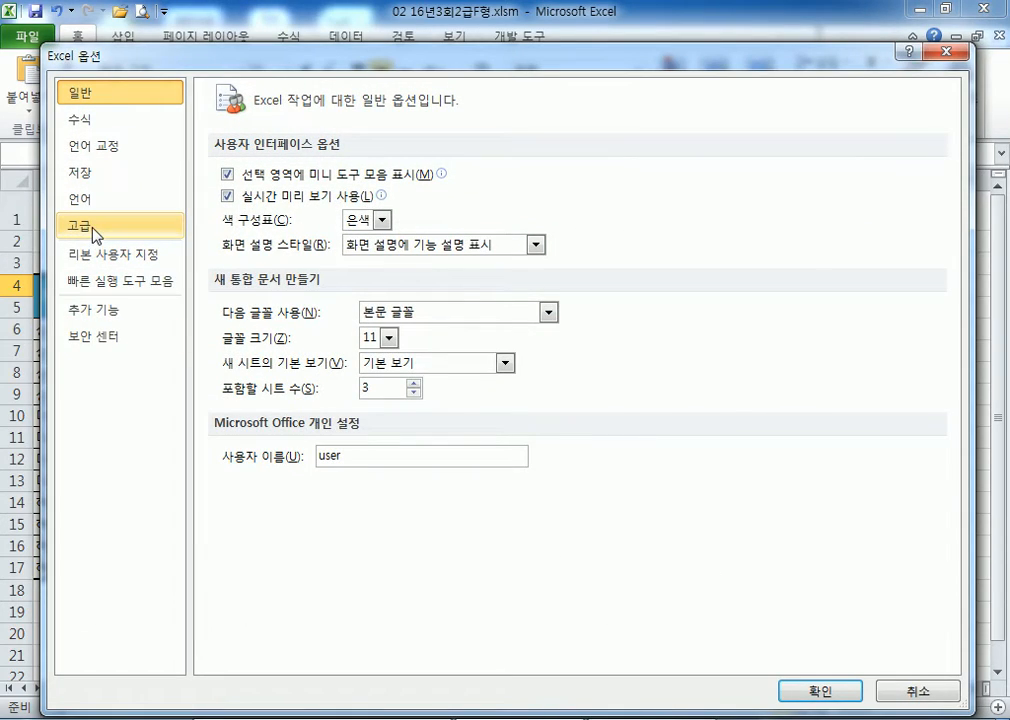
click(124, 126)
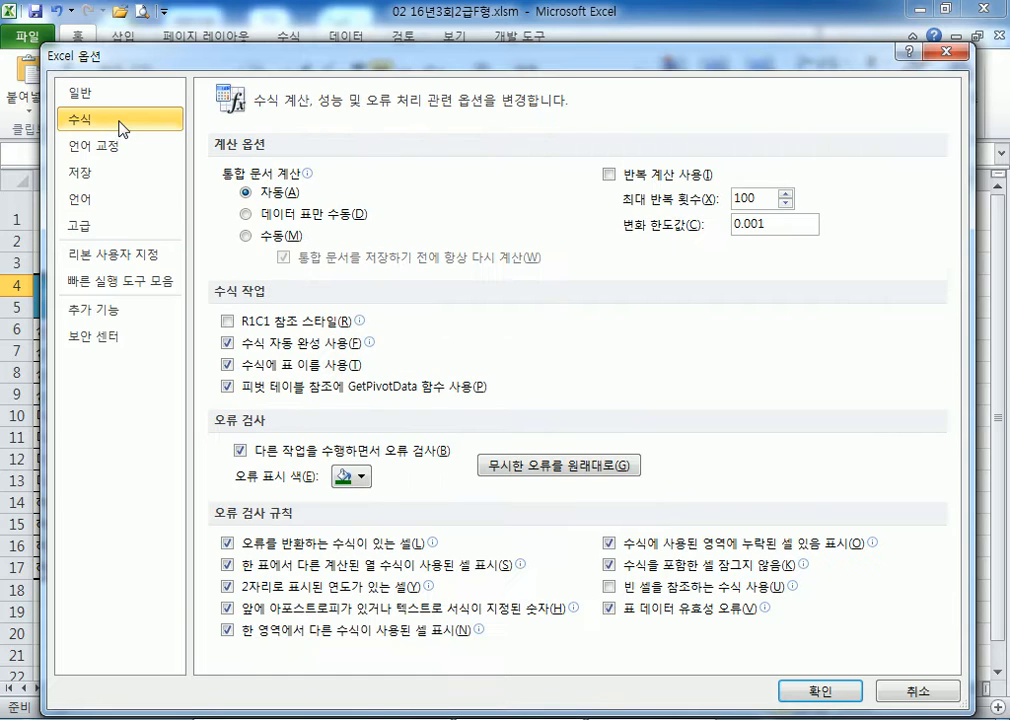
click(102, 225)
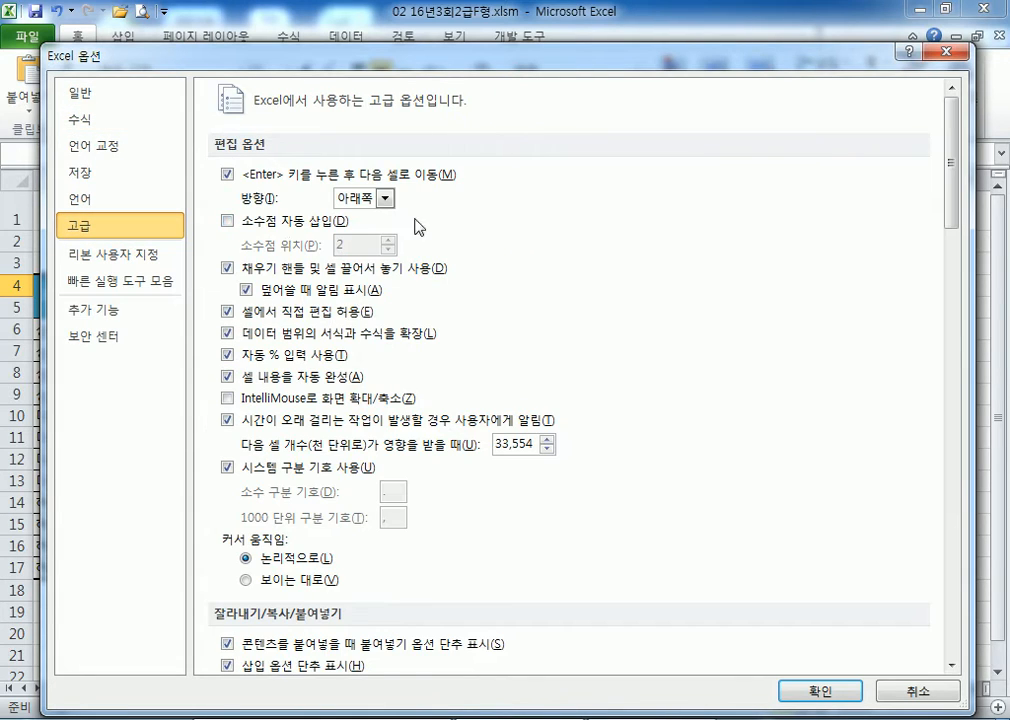
scroll(593, 242, down, 2)
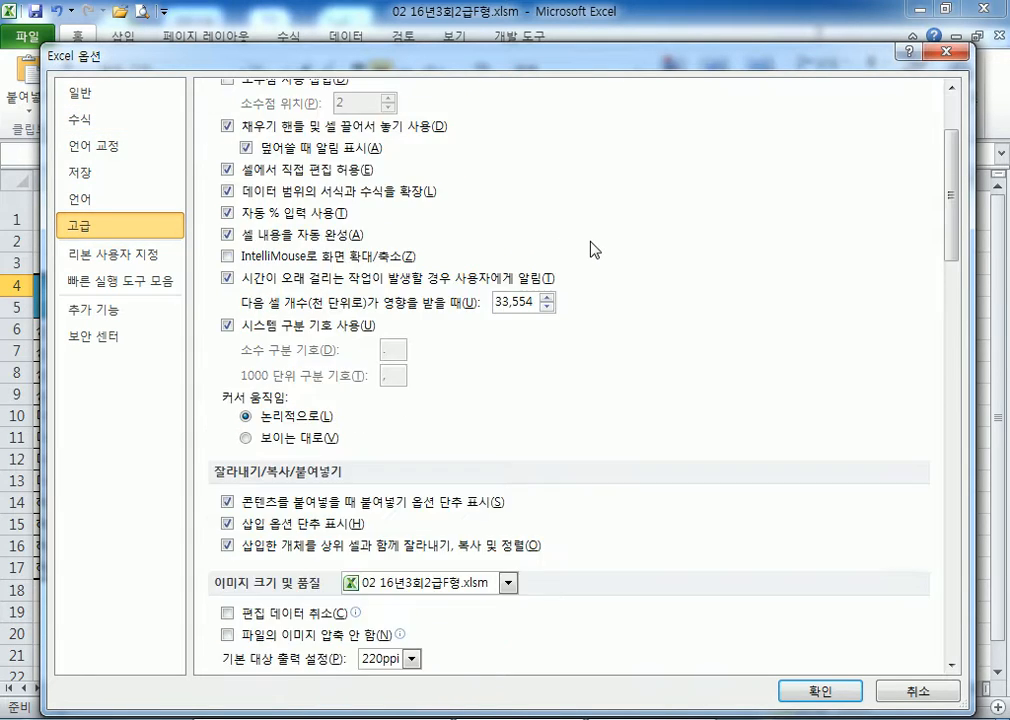
scroll(585, 245, down, 5)
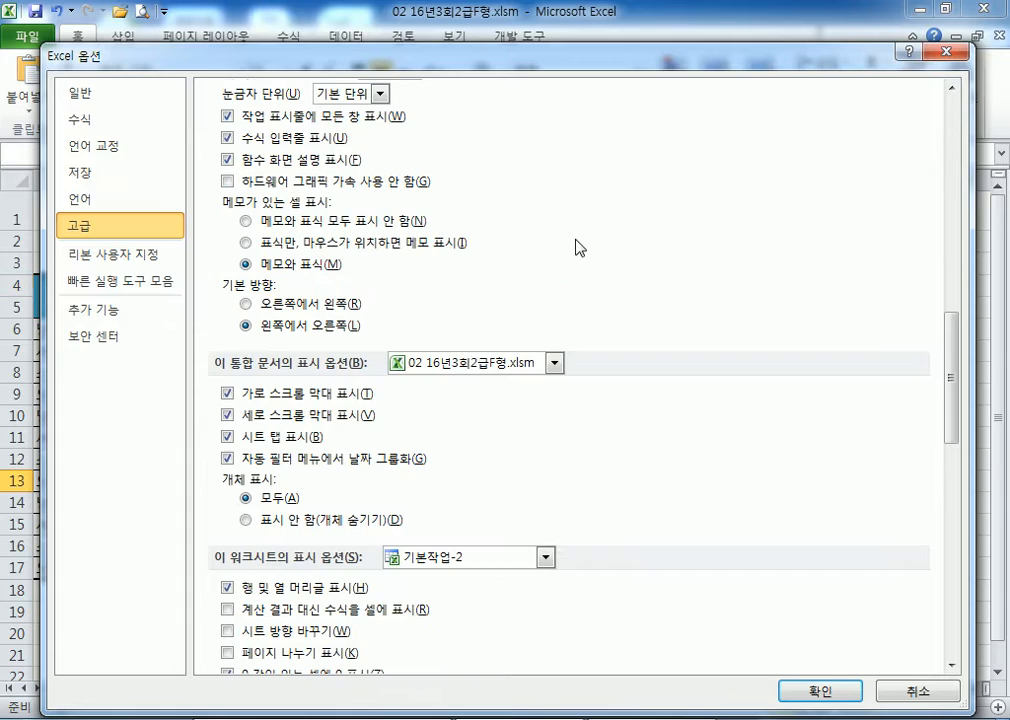
click(249, 245)
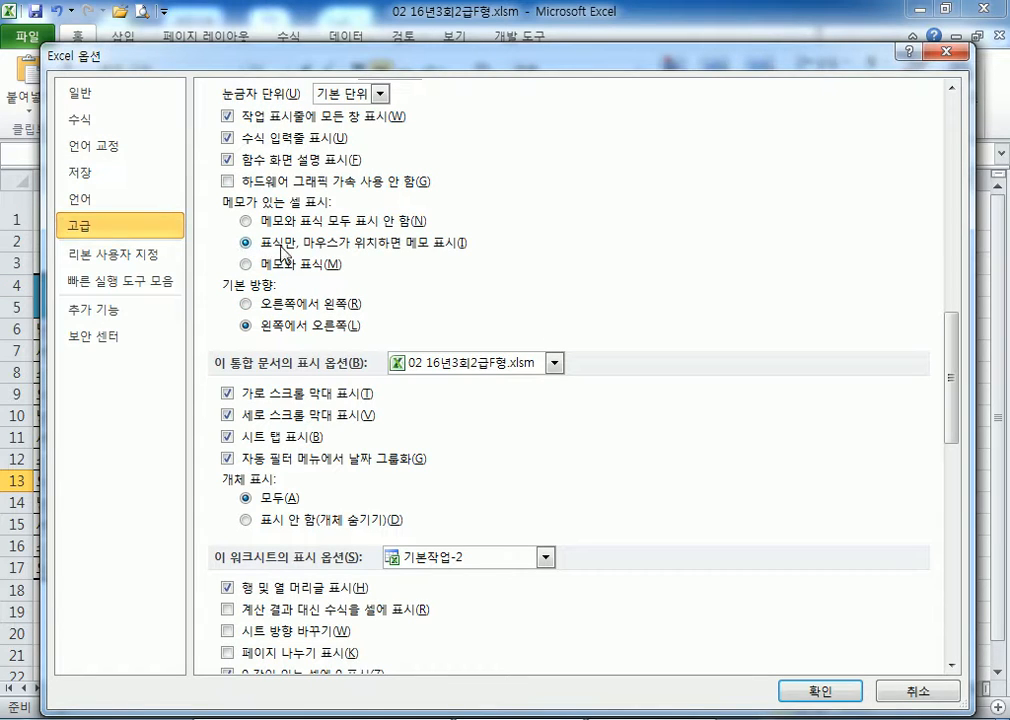
click(812, 688)
click(703, 327)
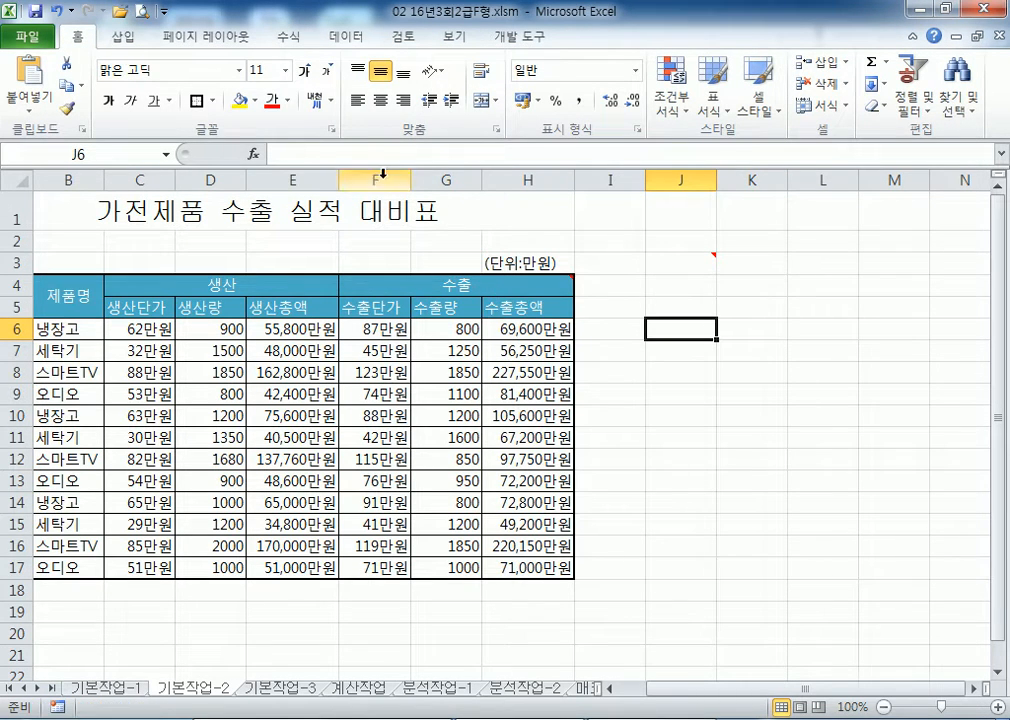
Step: Insert a test comment on cell K5 with the filler text ㅁㄴㅇㅁㄴㅇㅁ
right_click(726, 300)
click(784, 567)
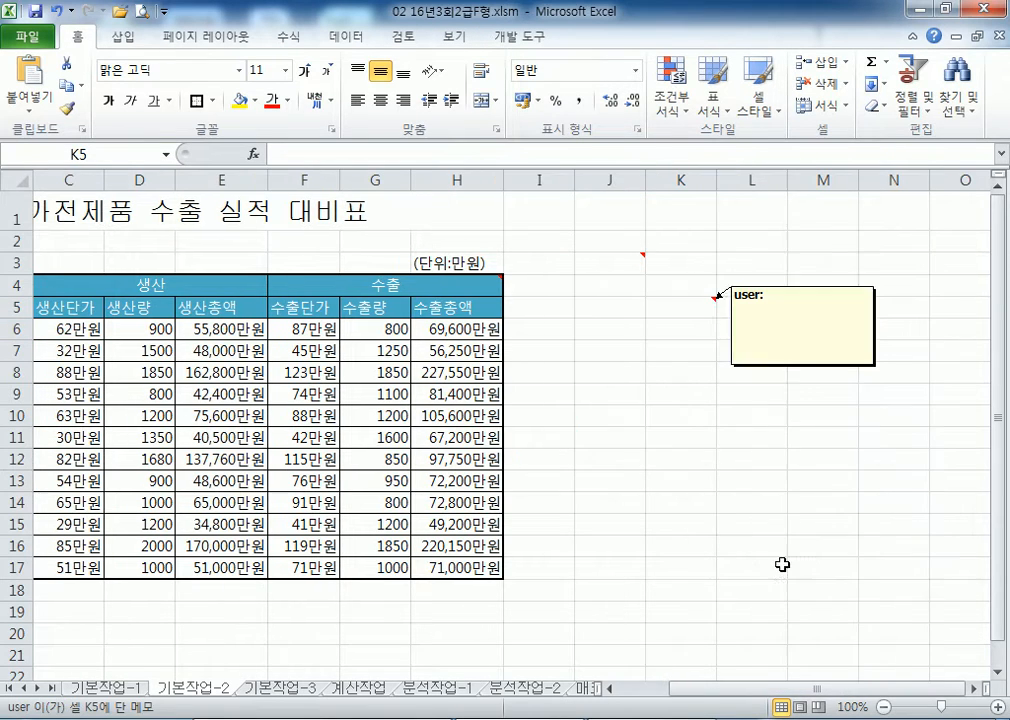
text(ㅁㄴㅇㅁㄴㅇㄹ)
click(649, 439)
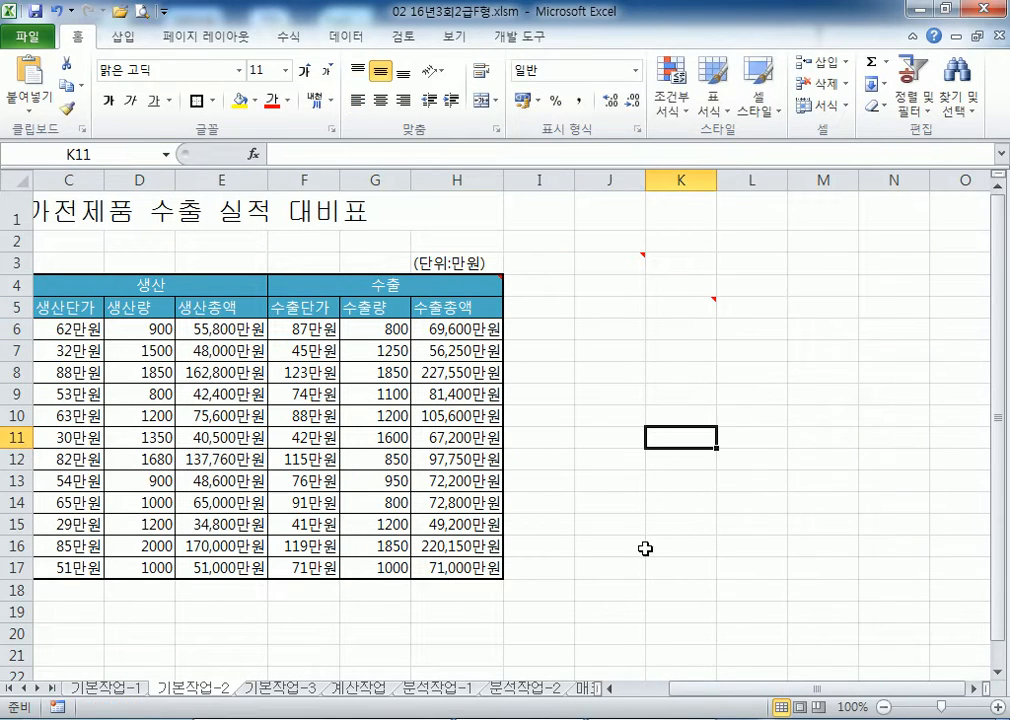
Step: Make the test comments on cells K5 and J3 permanently displayed
right_click(690, 308)
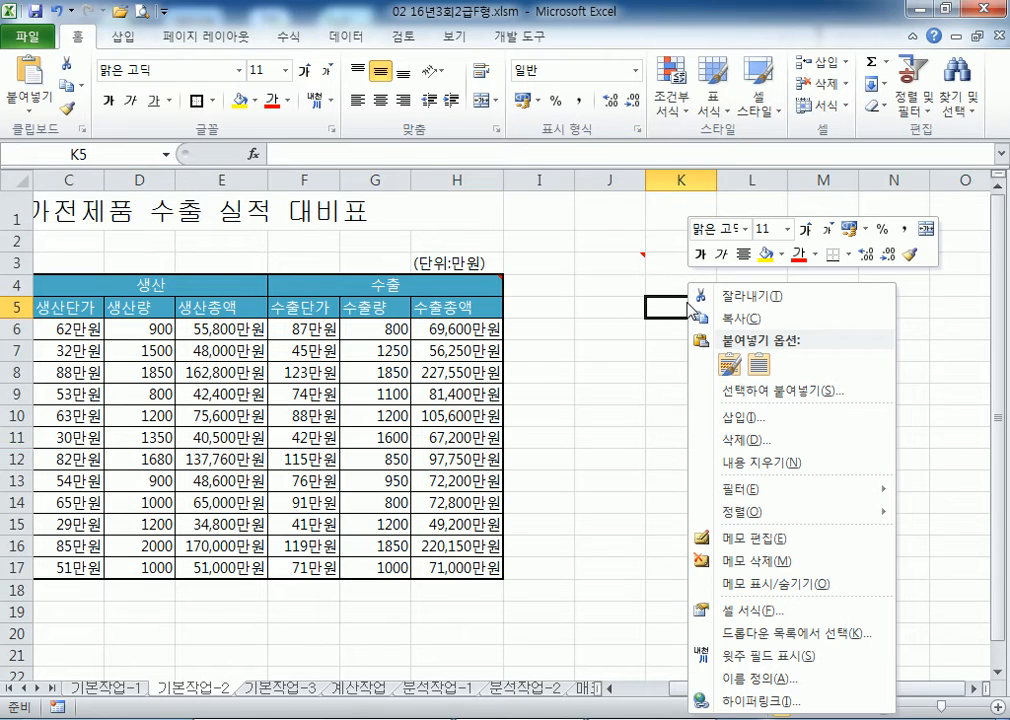
click(742, 585)
right_click(630, 262)
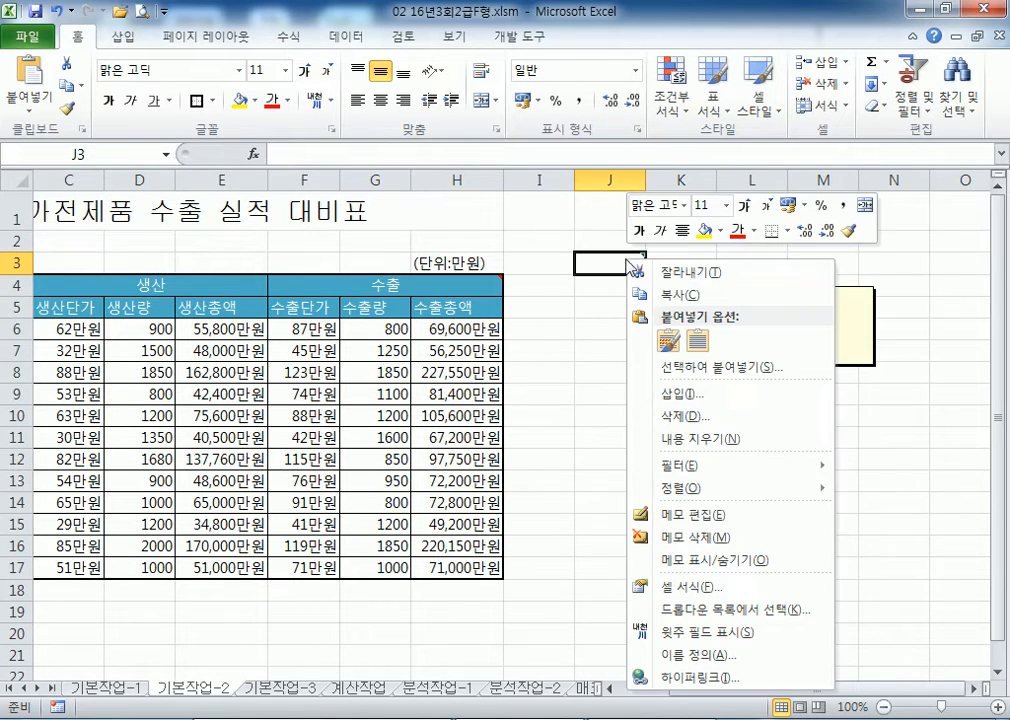
click(669, 557)
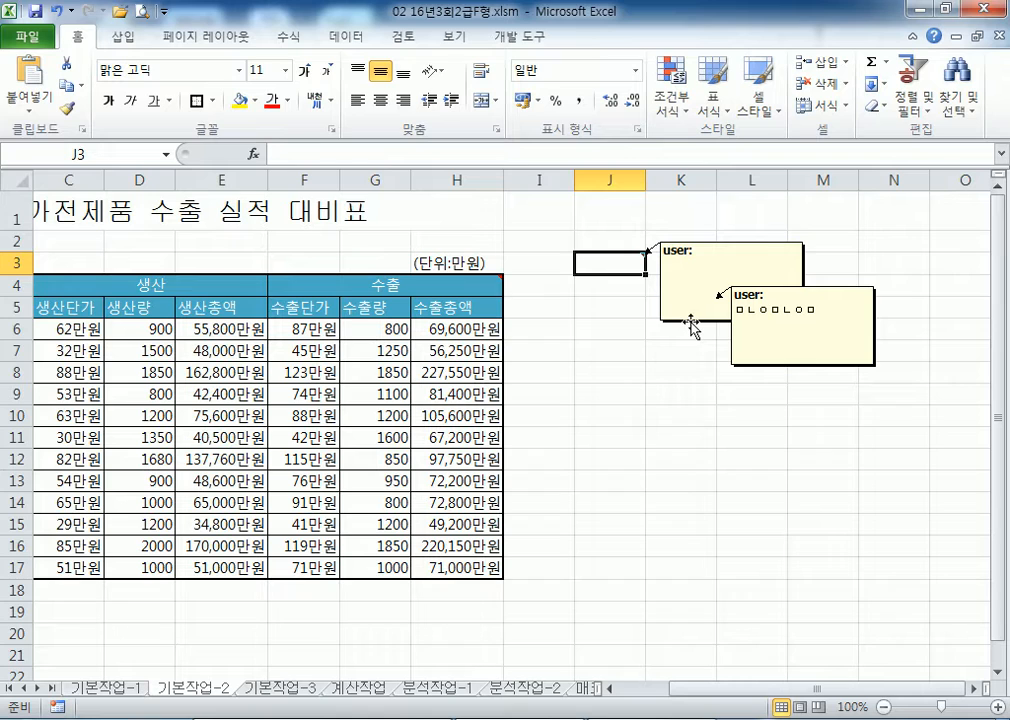
Step: Delete the test comments attached to cells J3 and K5
click(717, 322)
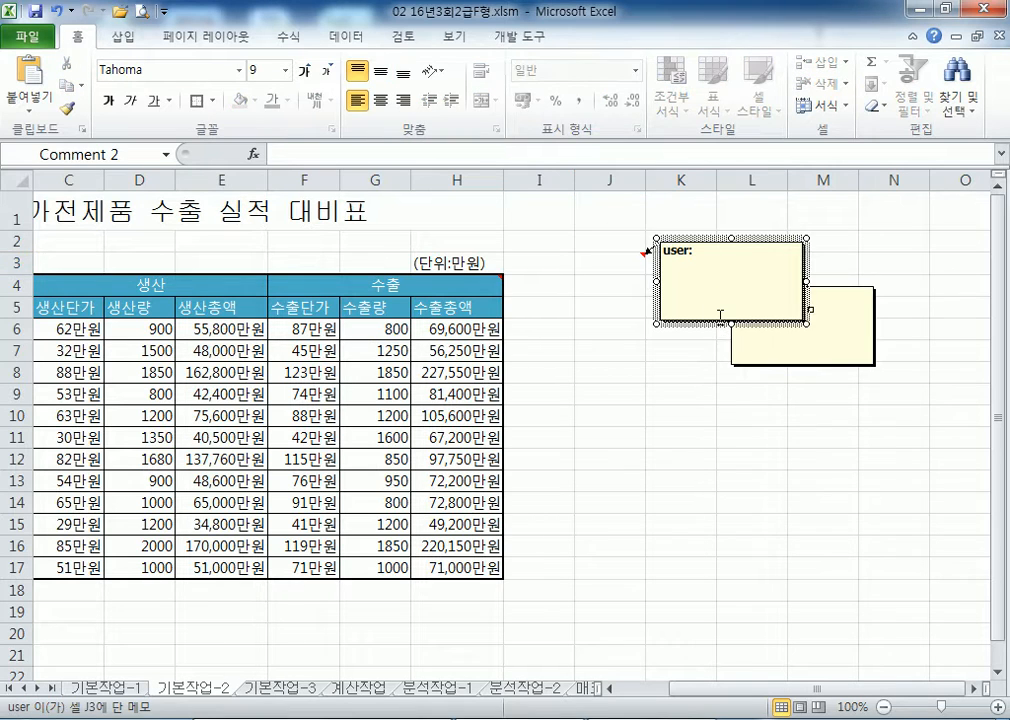
key(Escape)
click(740, 365)
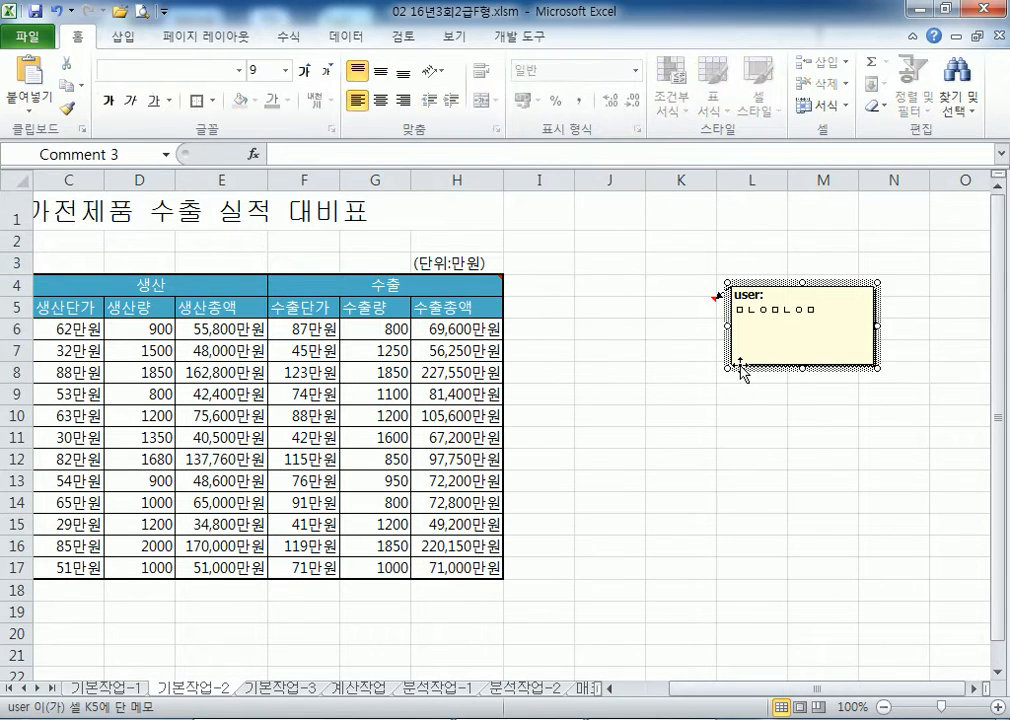
key(Delete)
Step: Make the 유럽 comment on the merged 수출 header cell F4 always displayed
right_click(471, 284)
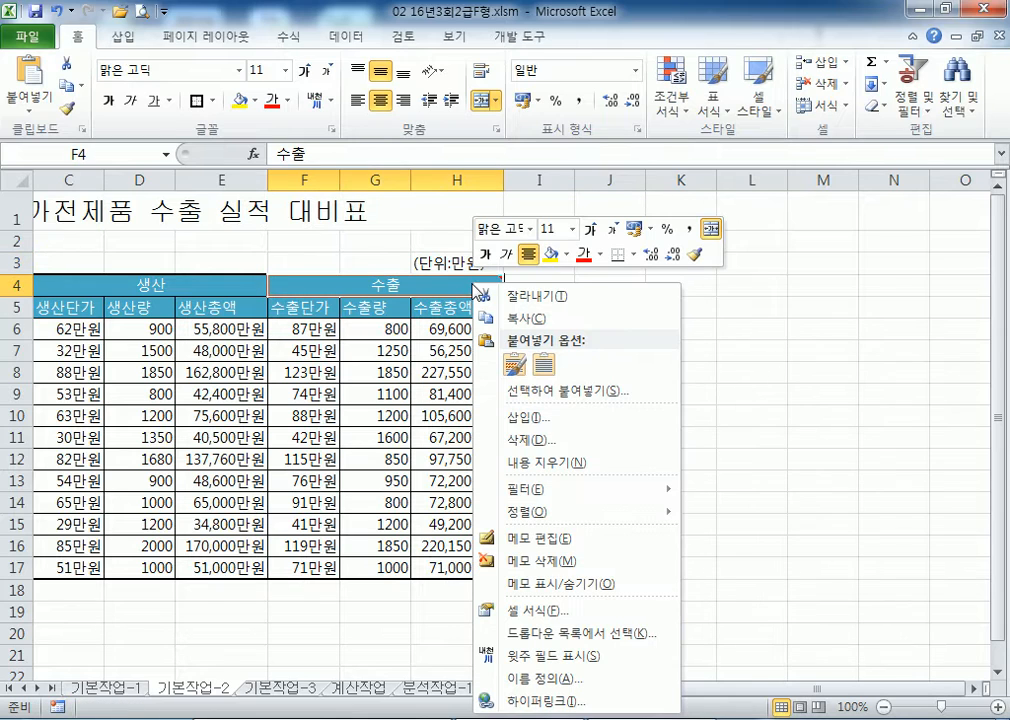
click(538, 579)
click(745, 459)
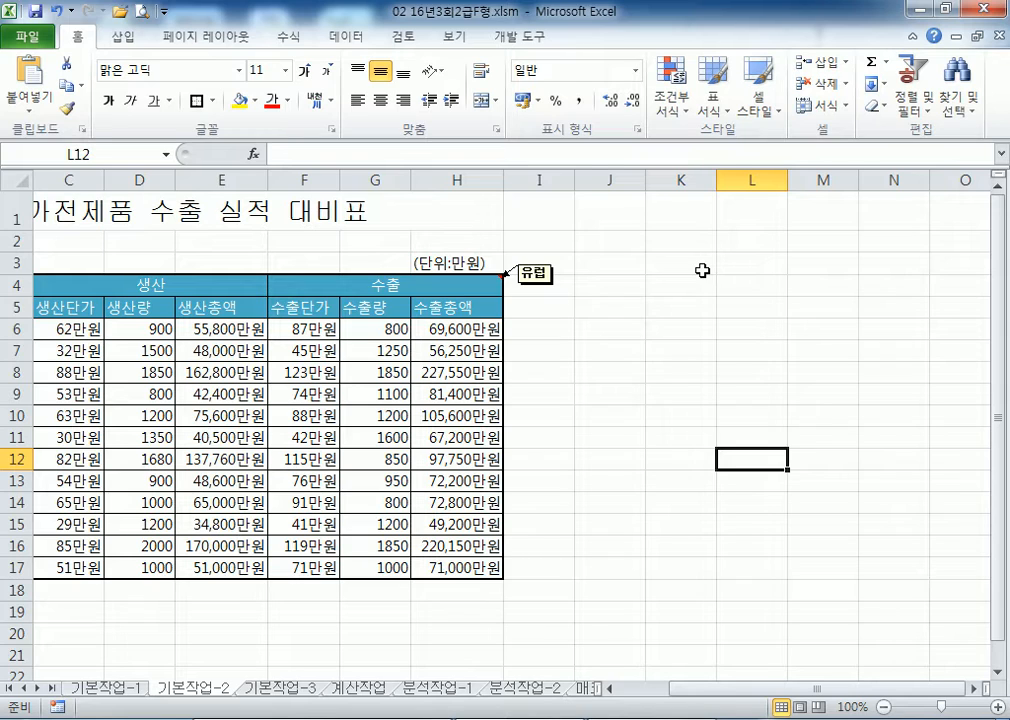
Step: Check the automatic size (자동 크기) setting in the alignment format of the 유럽 comment, keeping it enabled
click(536, 289)
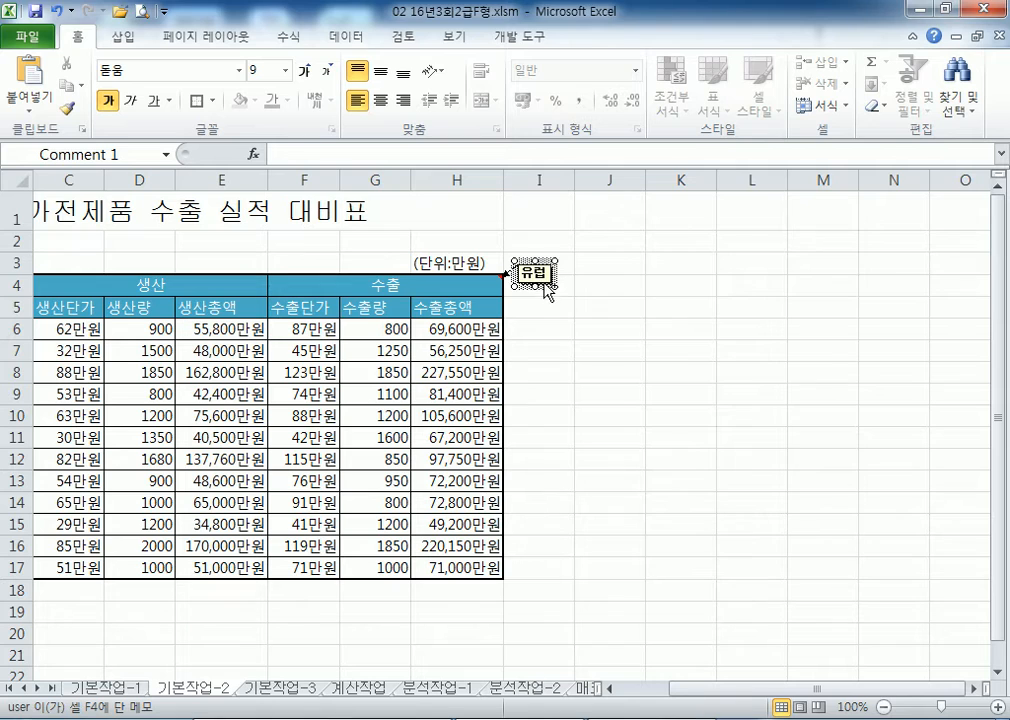
double_click(536, 290)
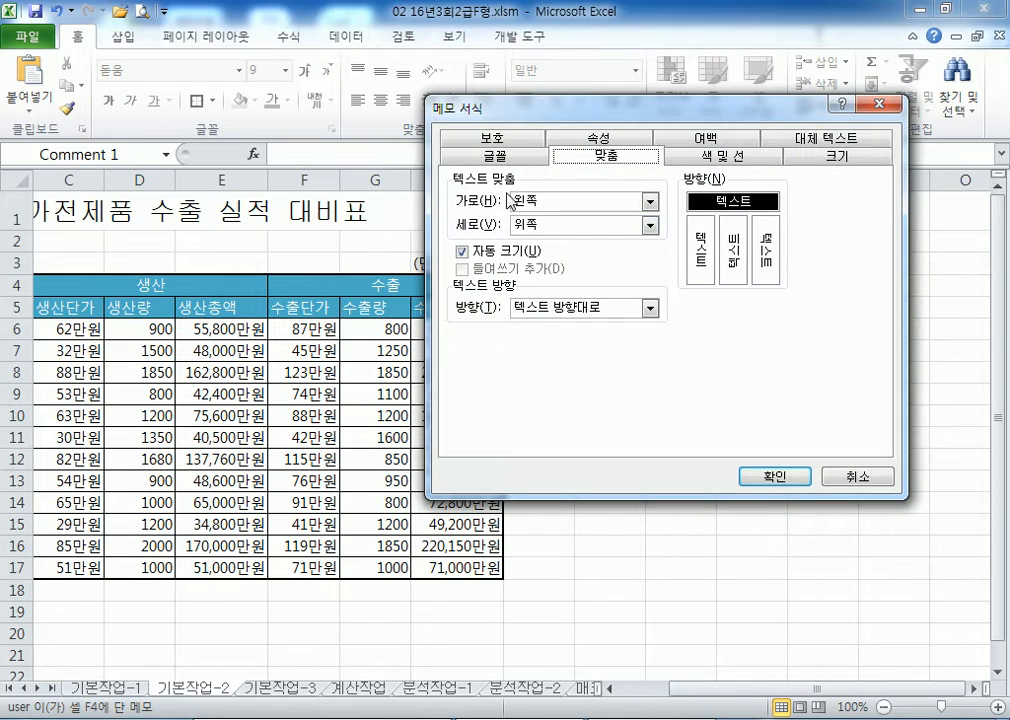
click(481, 253)
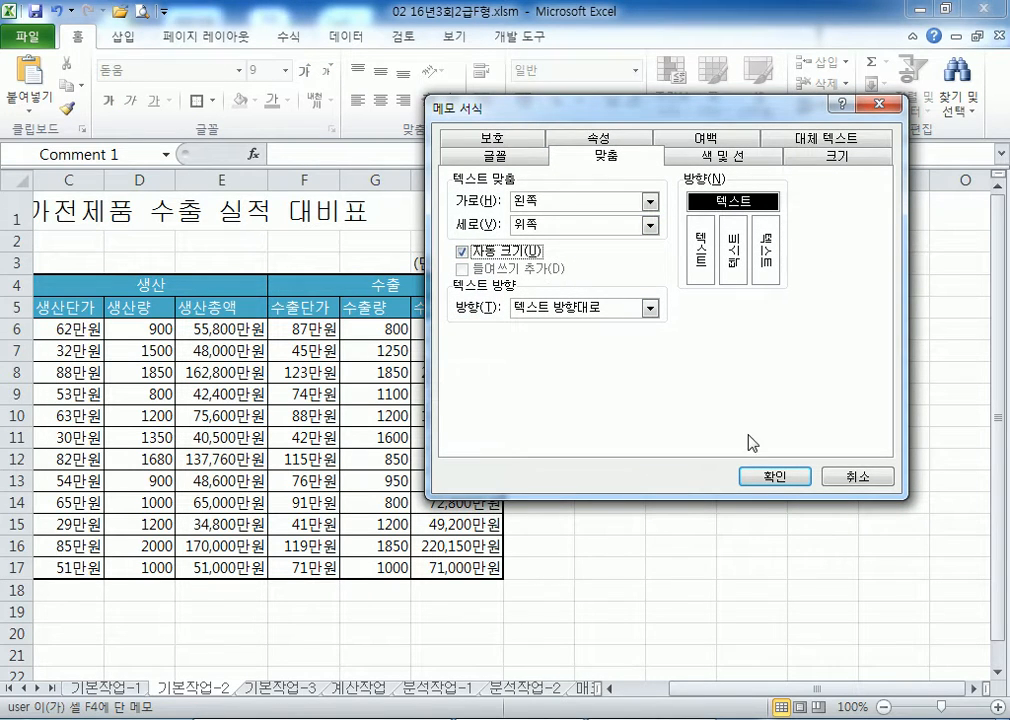
click(772, 478)
click(680, 307)
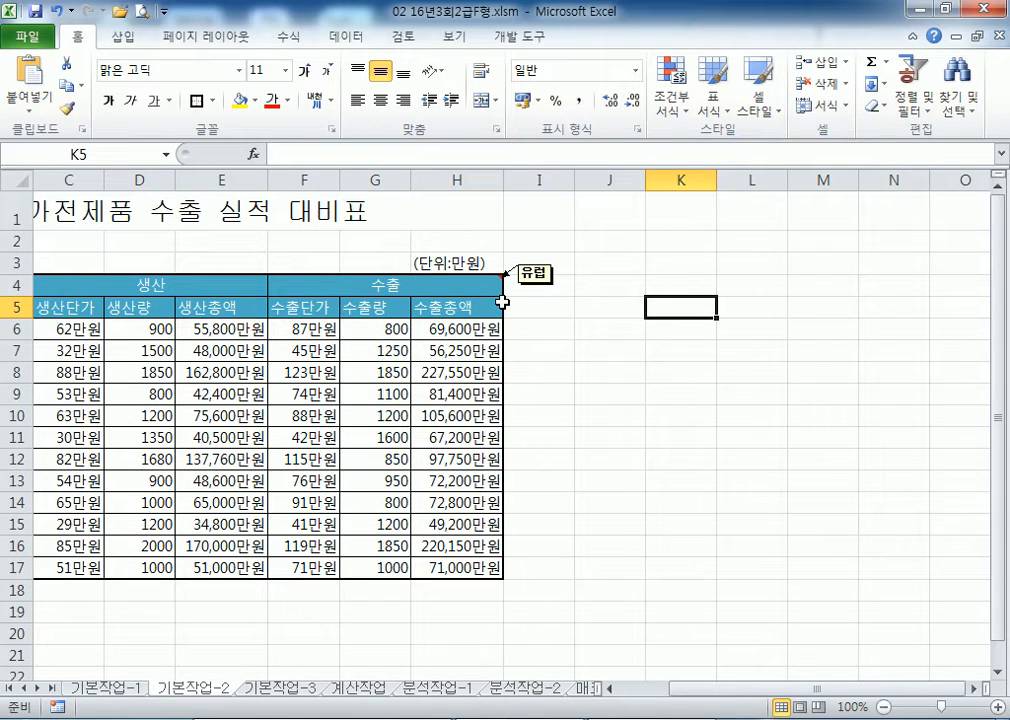
key(Home)
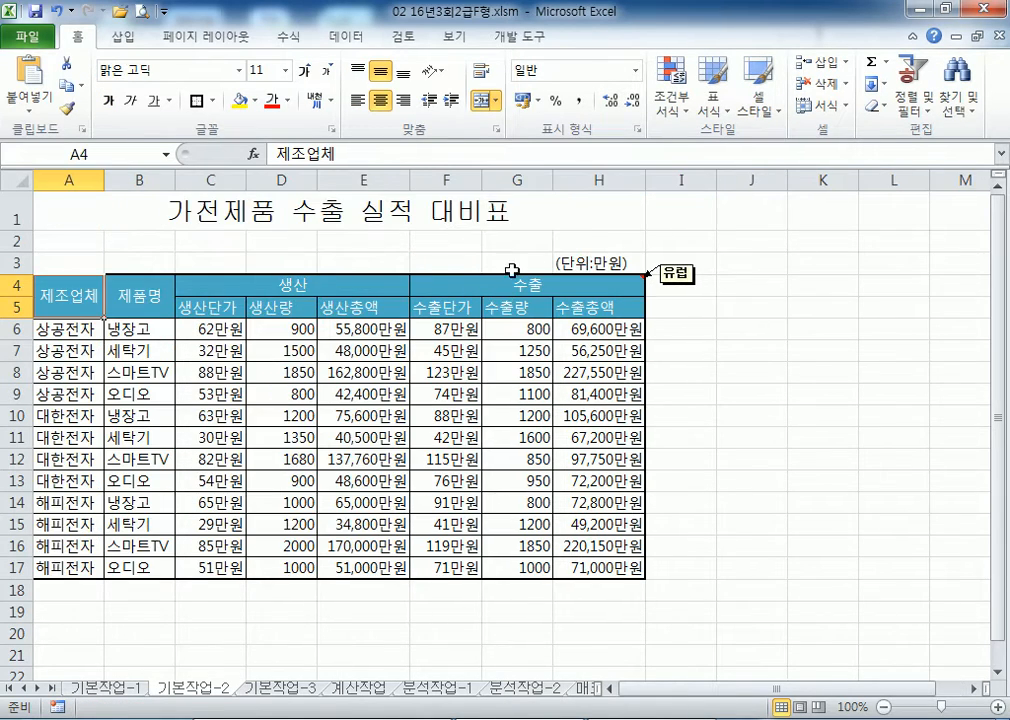
click(138, 225)
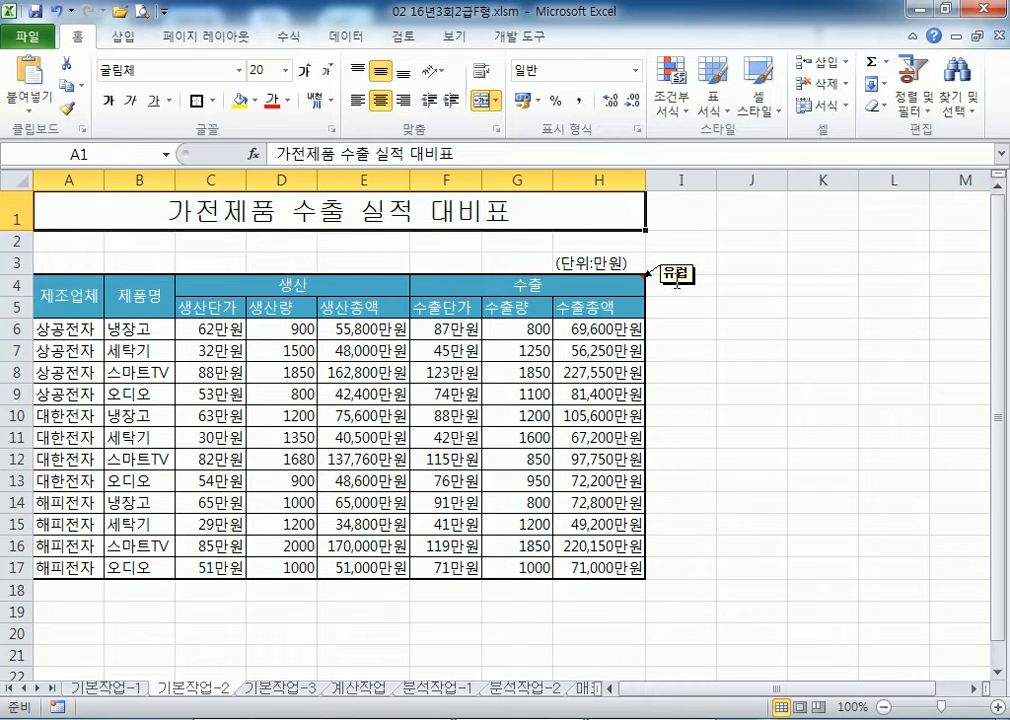
click(640, 283)
click(765, 370)
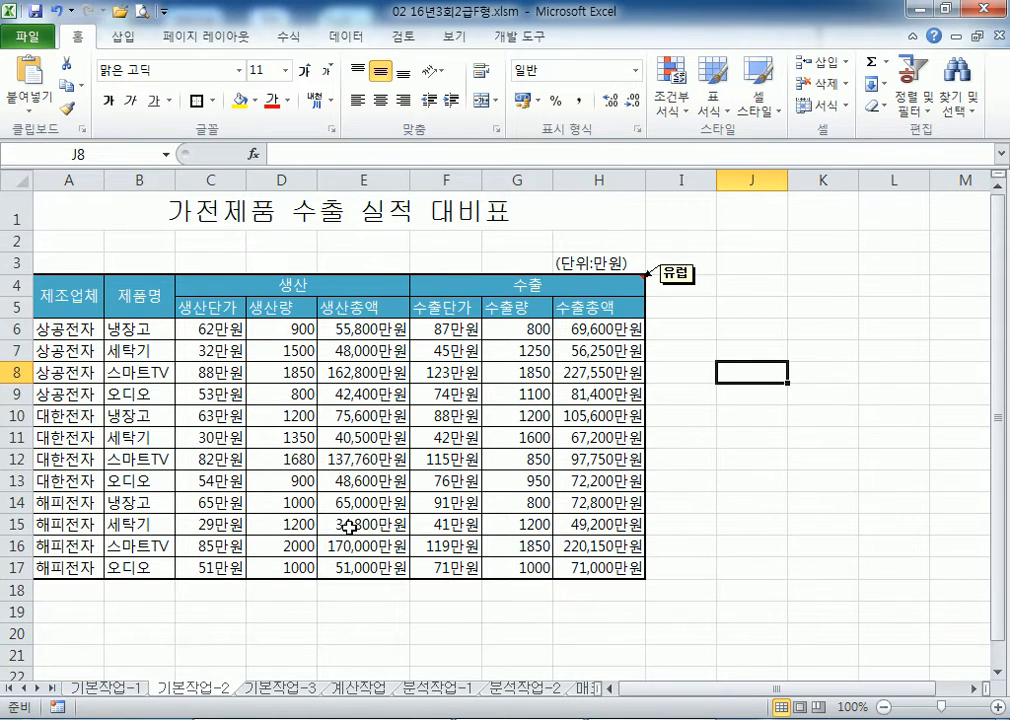
key(ctrl+c)
key(ctrl+Page_Down)
key(Escape)
key(ctrl+Page_Up)
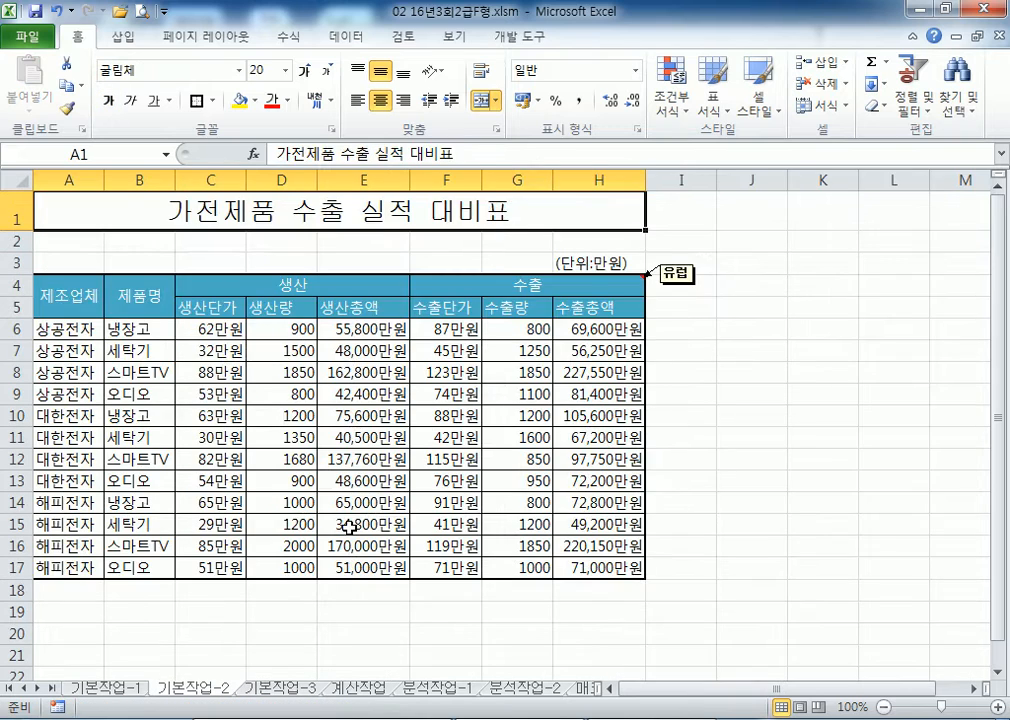
Step: On sheet 기본작업-3, copy the 부서 header from C3 and 경리부 from C8 into A18:A19 as filter criteria
key(ctrl+Page_Down)
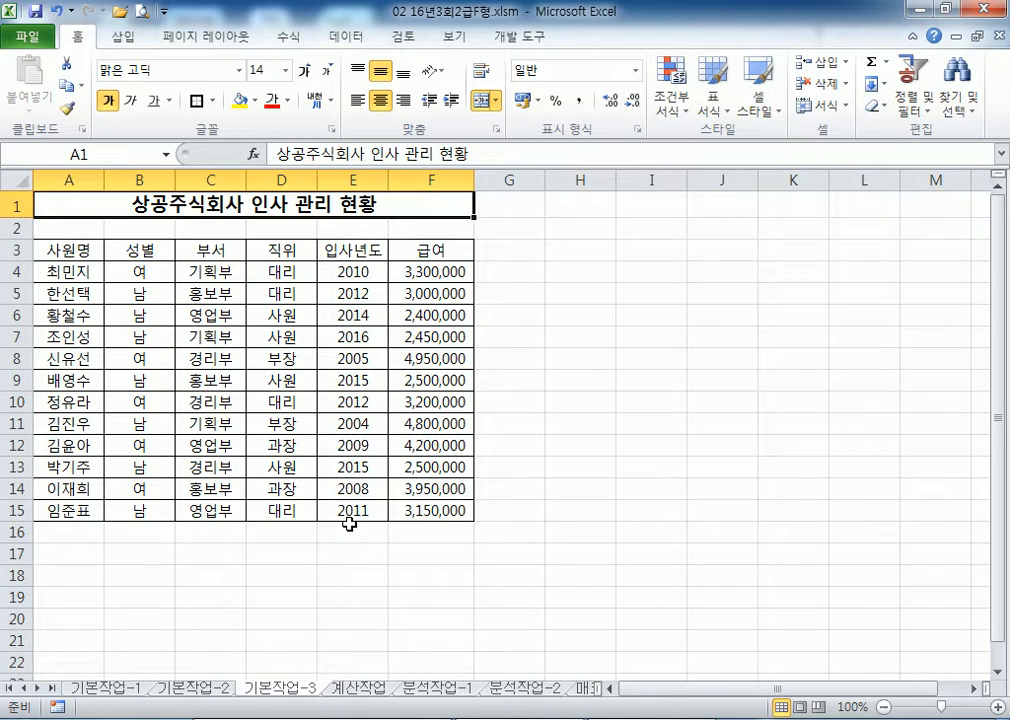
click(55, 579)
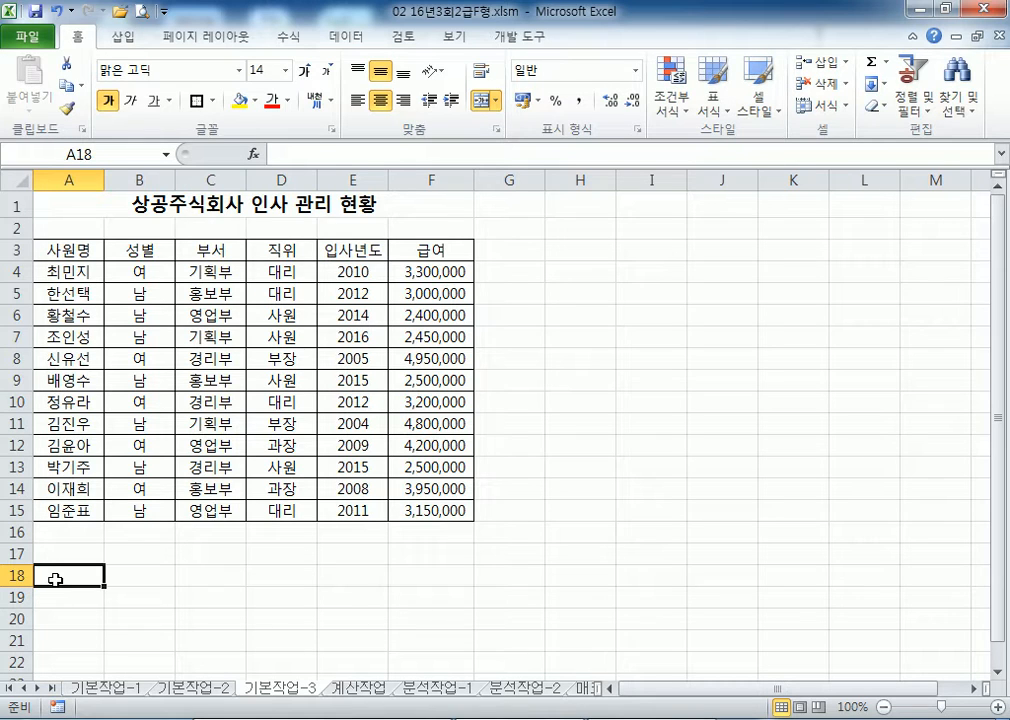
click(203, 250)
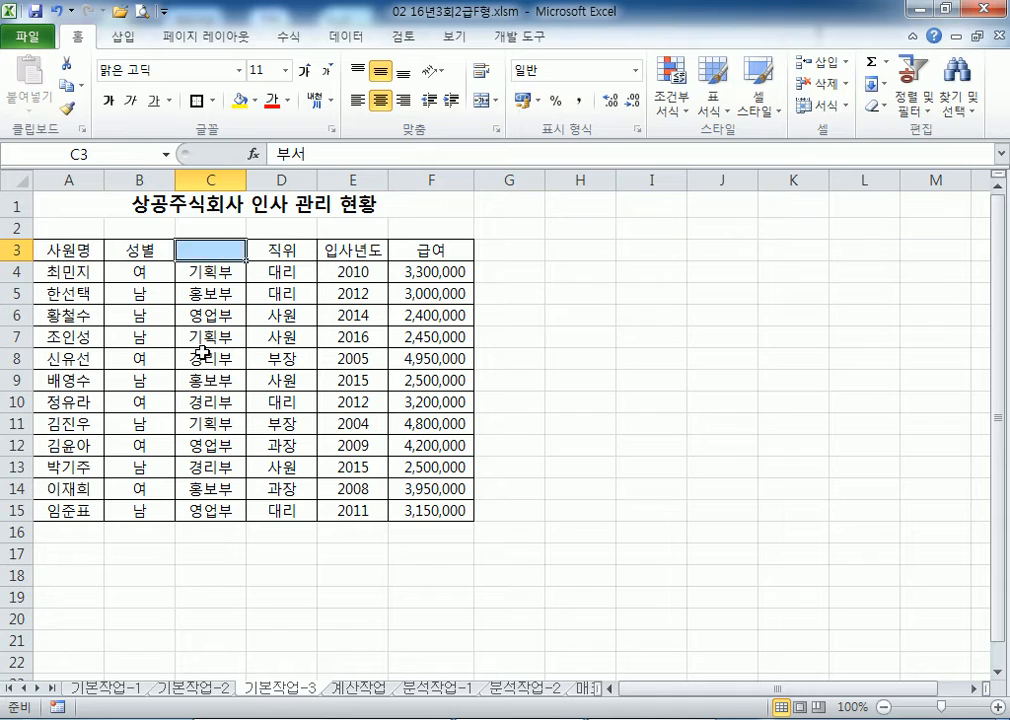
ctrl+click(205, 355)
key(ctrl+c)
click(39, 580)
key(ctrl+v)
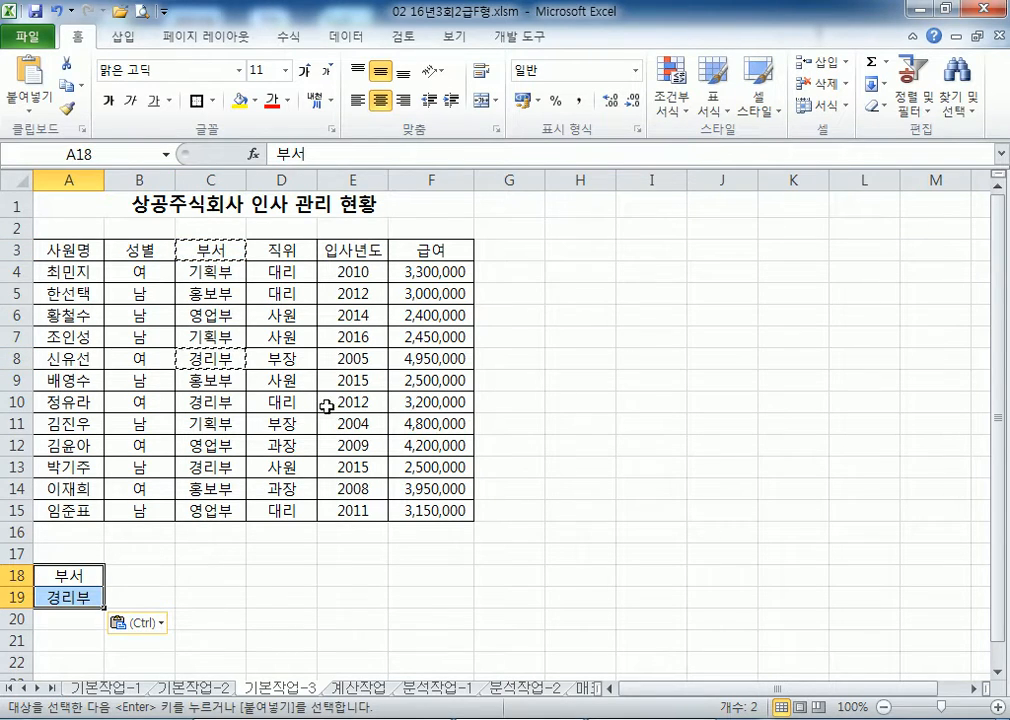
Step: Copy the 급여 header from F3 into B18 and enter the criterion >=4000000 in B19
click(404, 250)
key(ctrl+c)
click(137, 577)
key(ctrl+v)
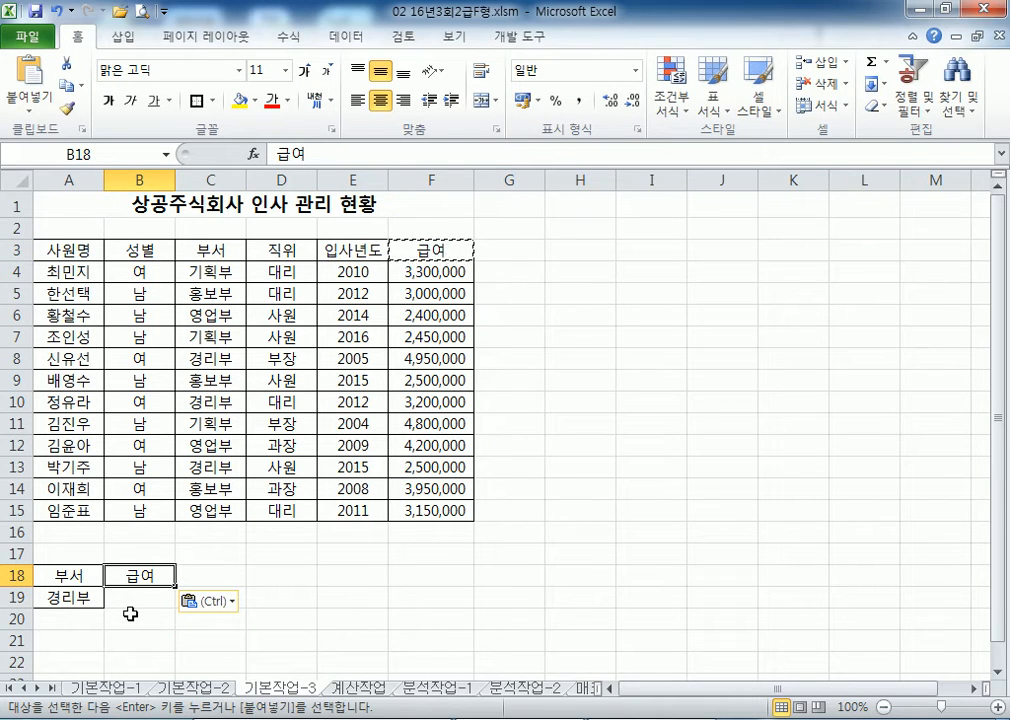
click(115, 612)
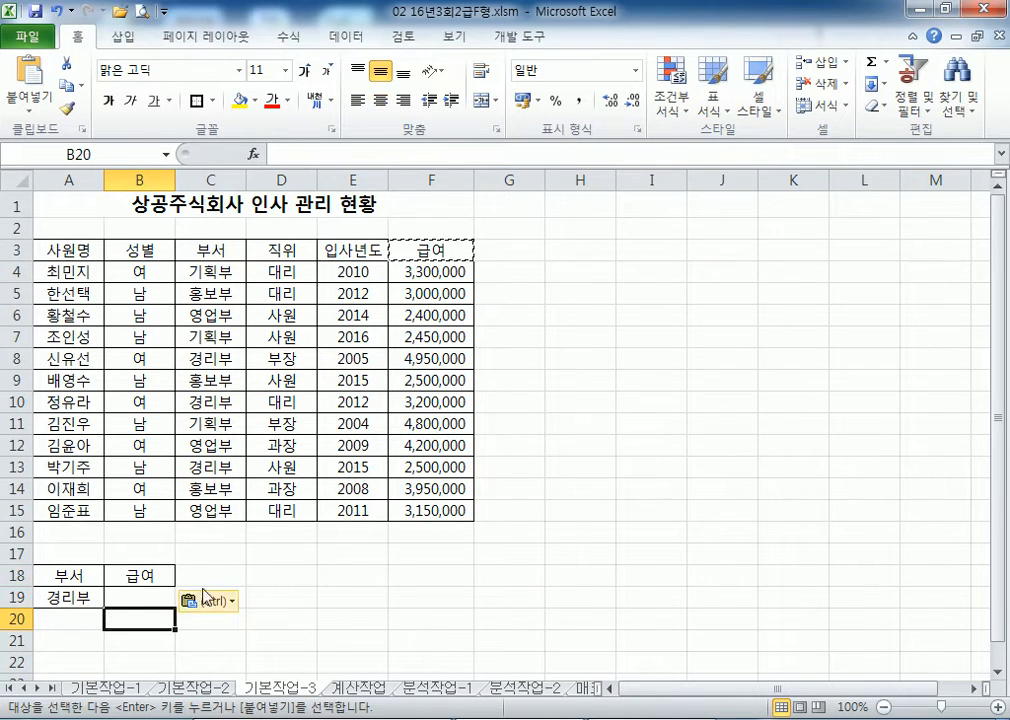
scroll(210, 582, down, 2)
click(163, 462)
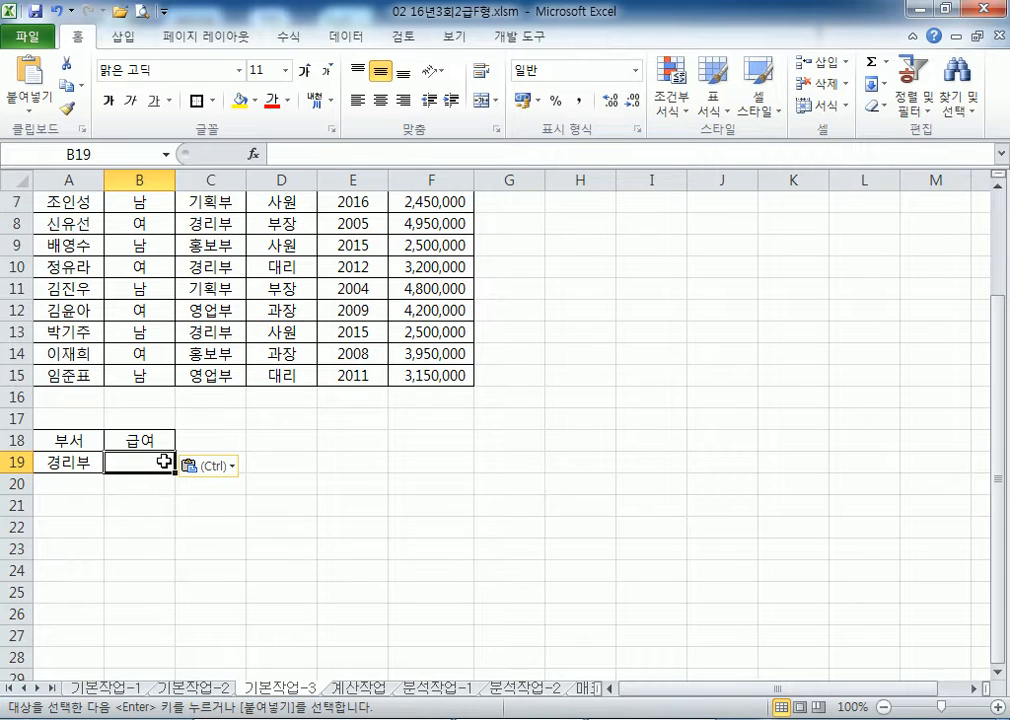
text(>=4000000)
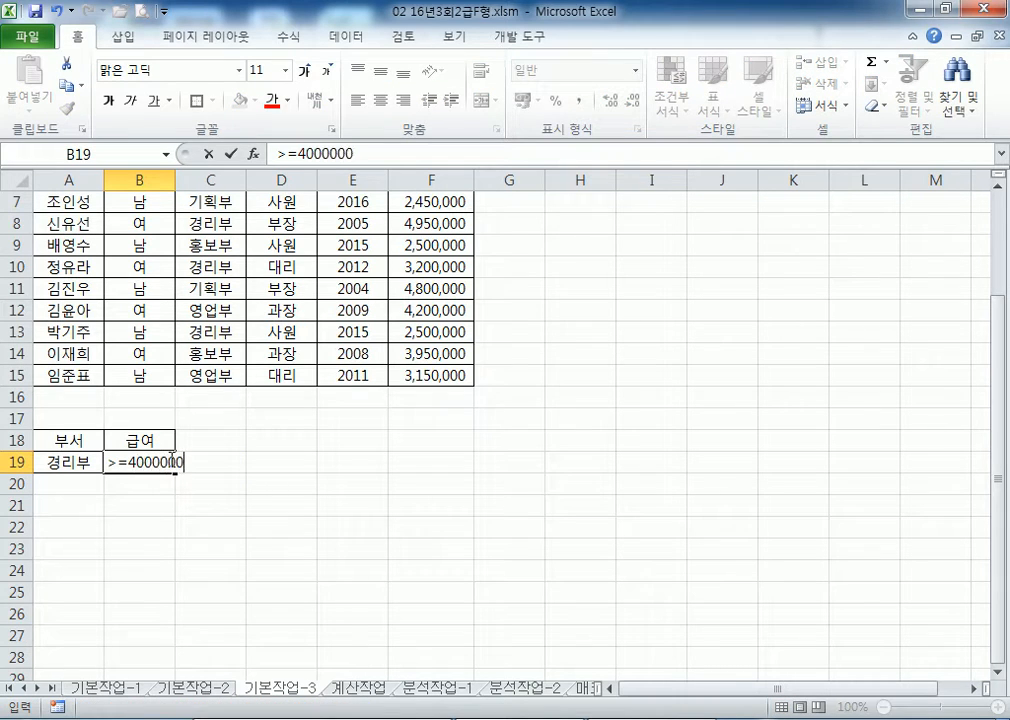
key(Return)
Step: Move the >=4000000 criterion from B19 down to B20 to make it an OR condition with 경리부
click(56, 462)
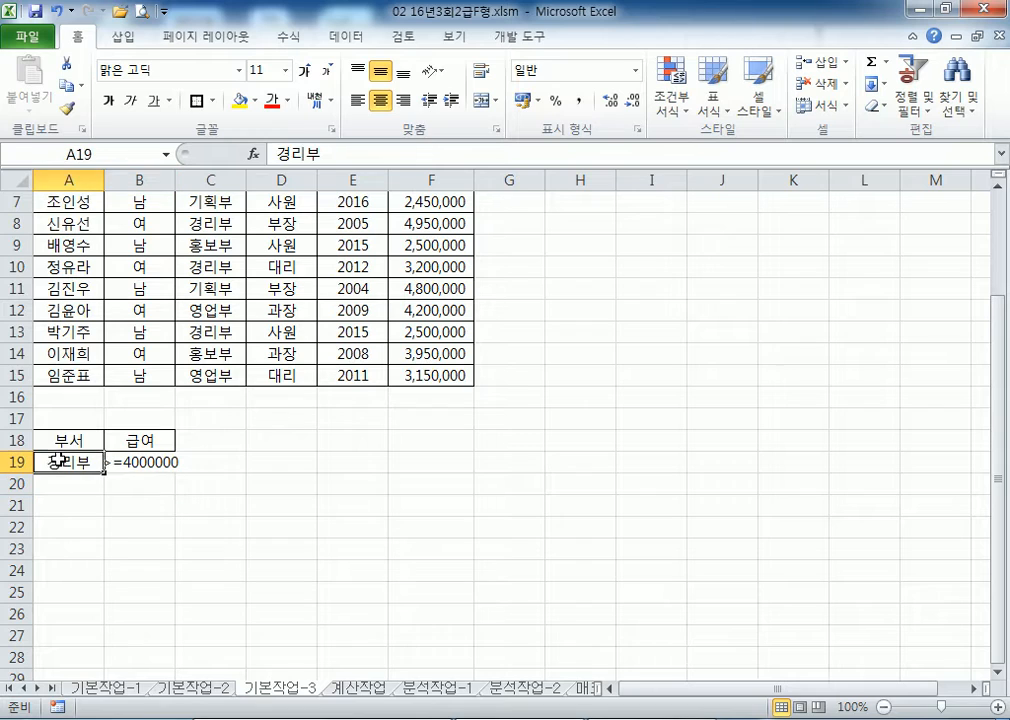
click(148, 458)
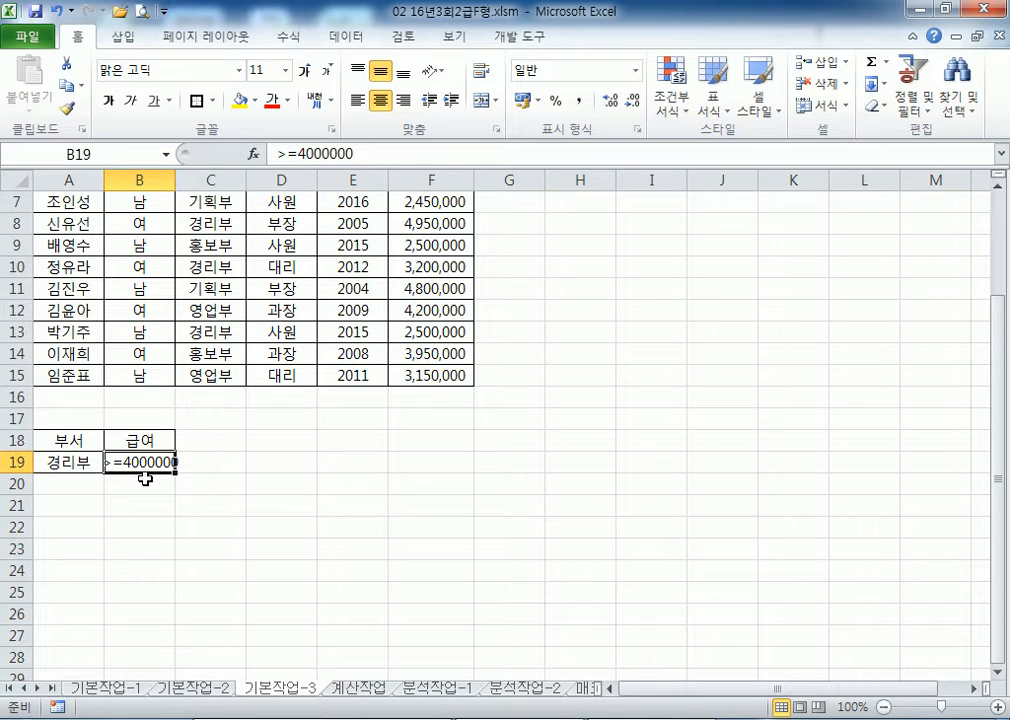
drag(147, 476, 148, 498)
click(216, 569)
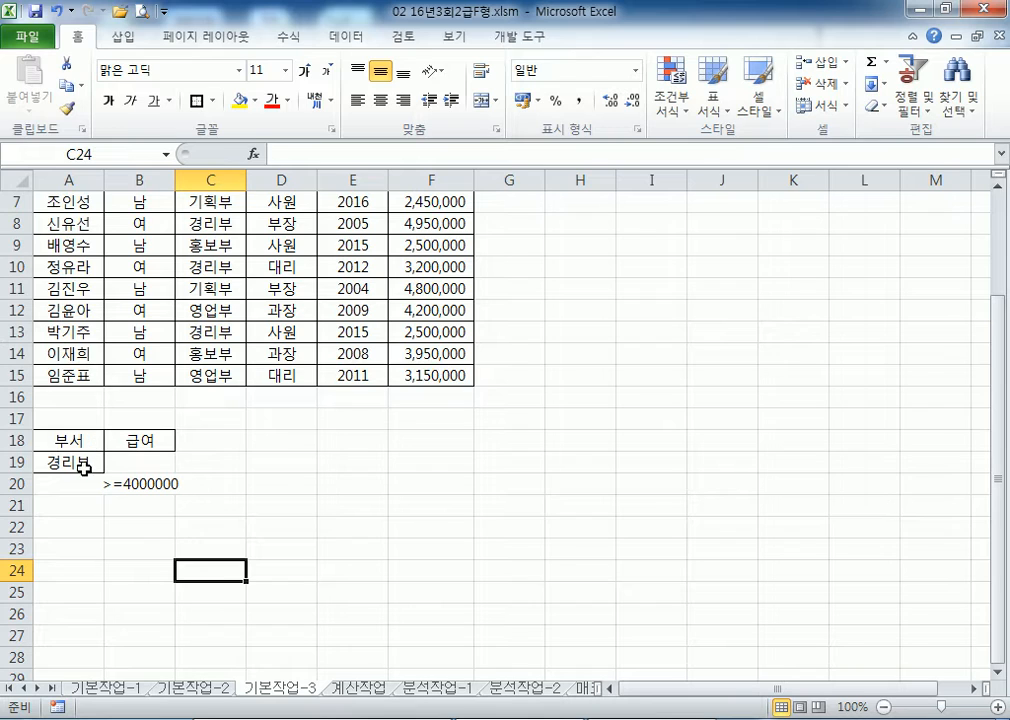
Step: Run an advanced filter on A3:F15 with criteria range A18:B20, copying the results to another location starting at A23
scroll(120, 425, down, 1)
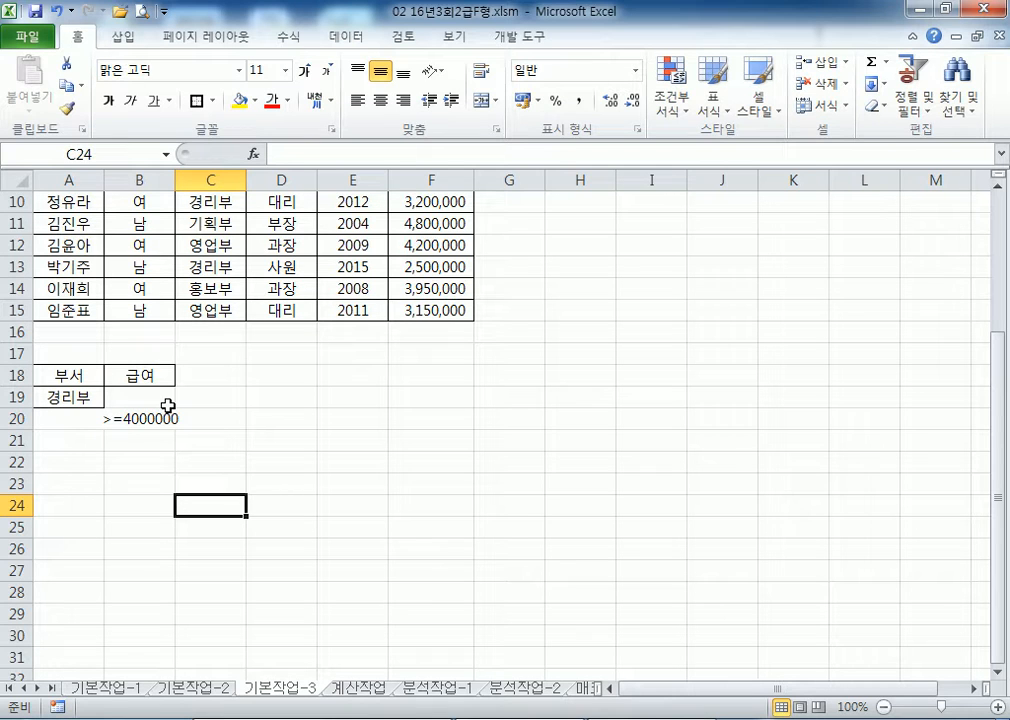
click(43, 484)
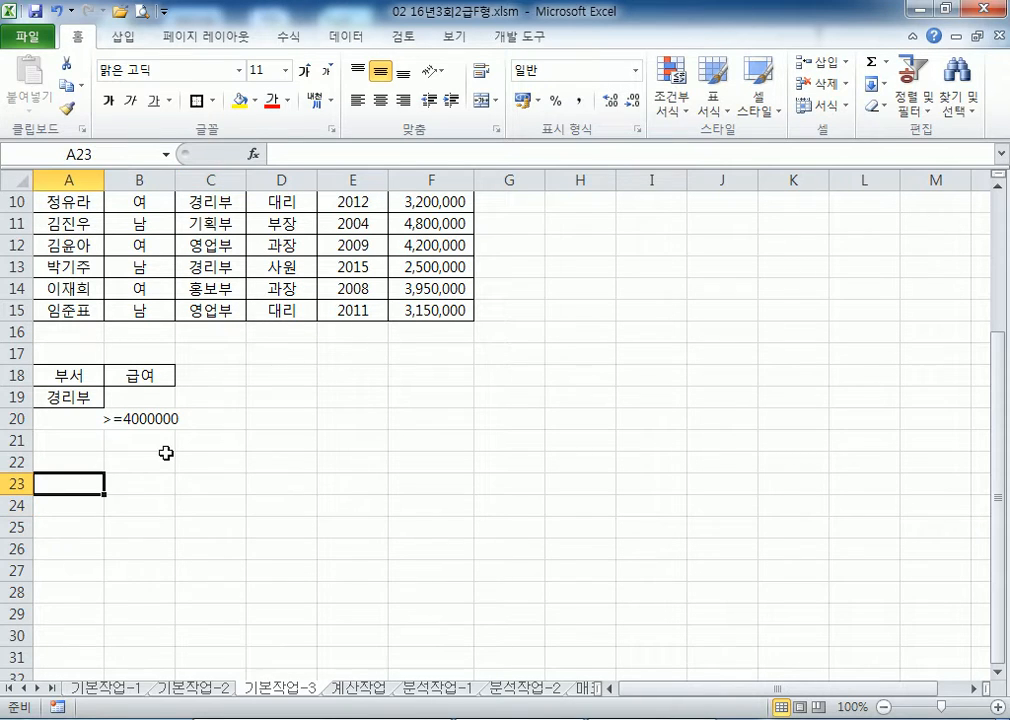
scroll(166, 453, up, 3)
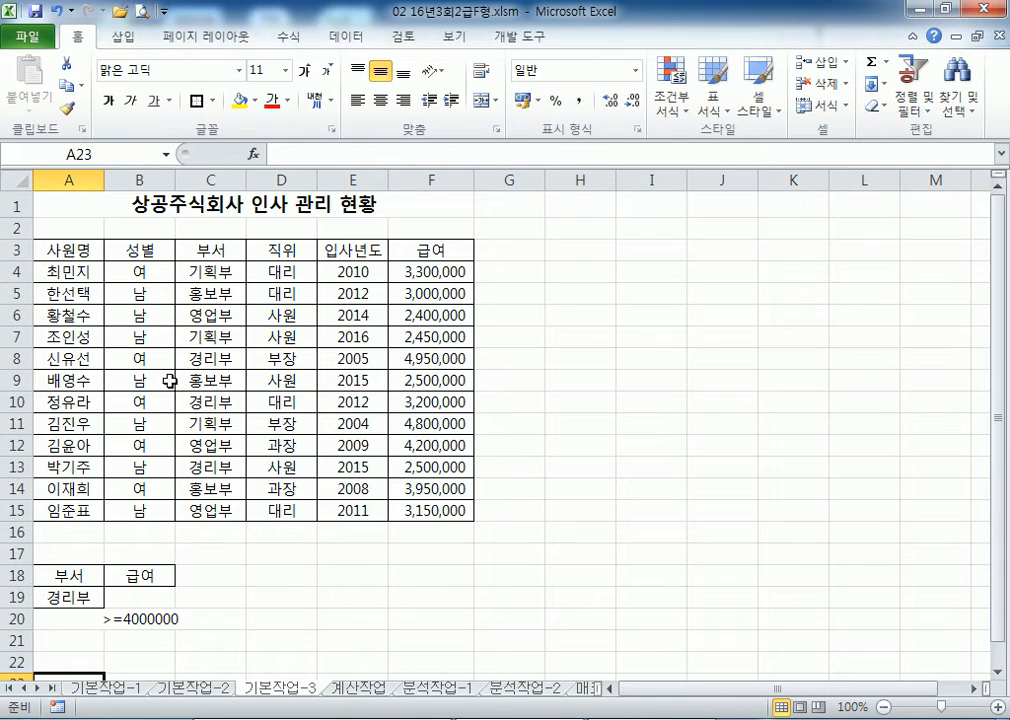
click(255, 301)
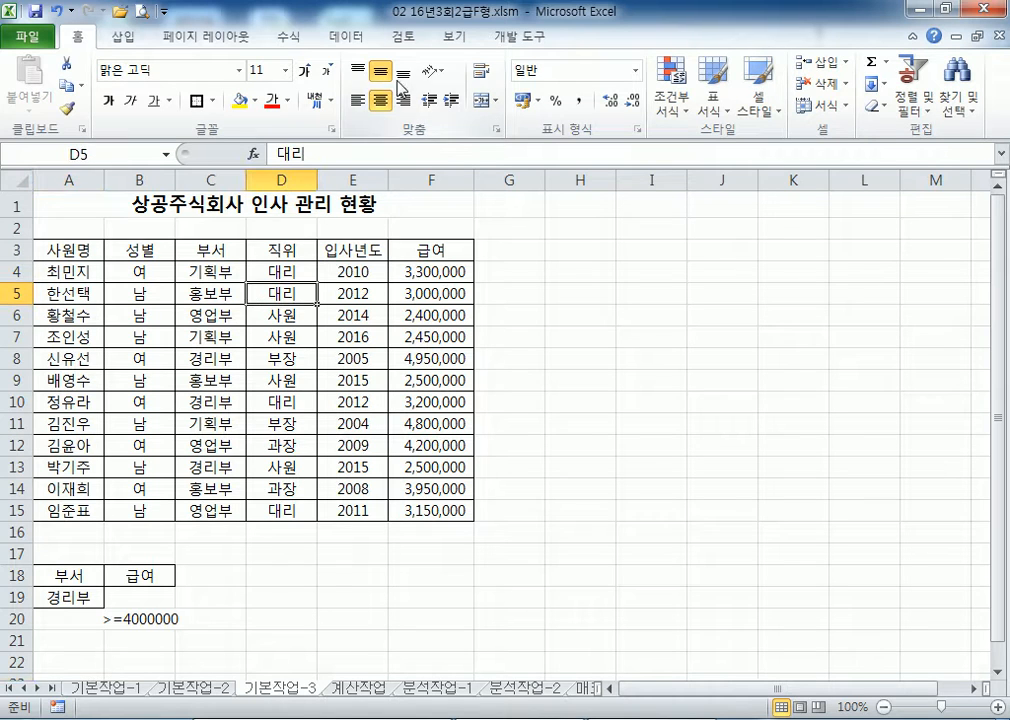
click(352, 38)
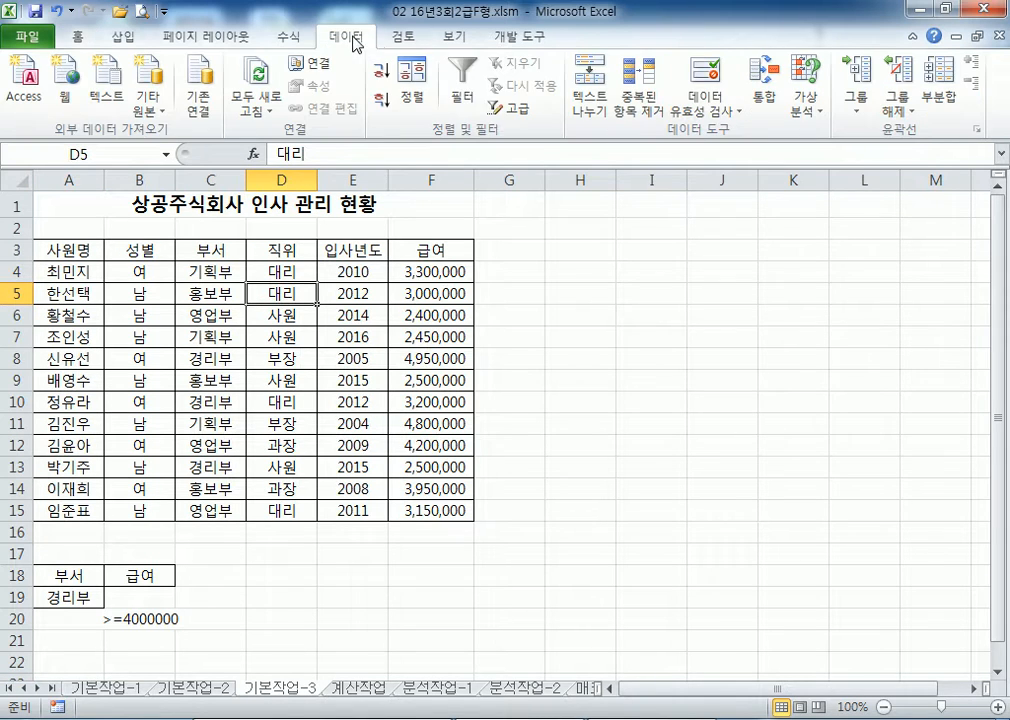
click(520, 110)
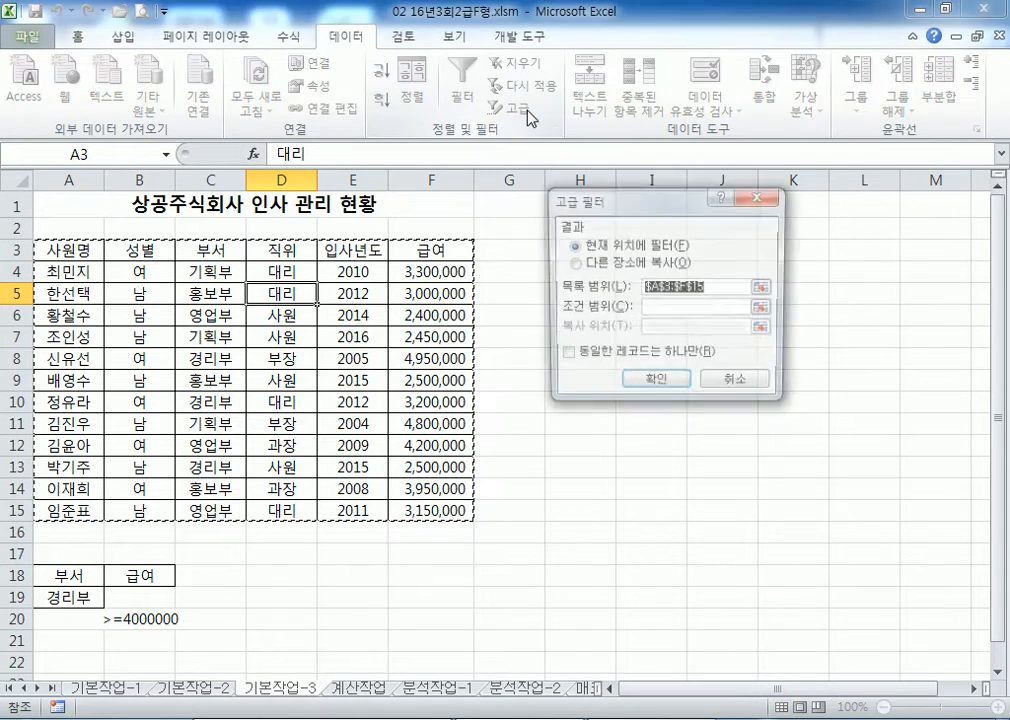
click(594, 266)
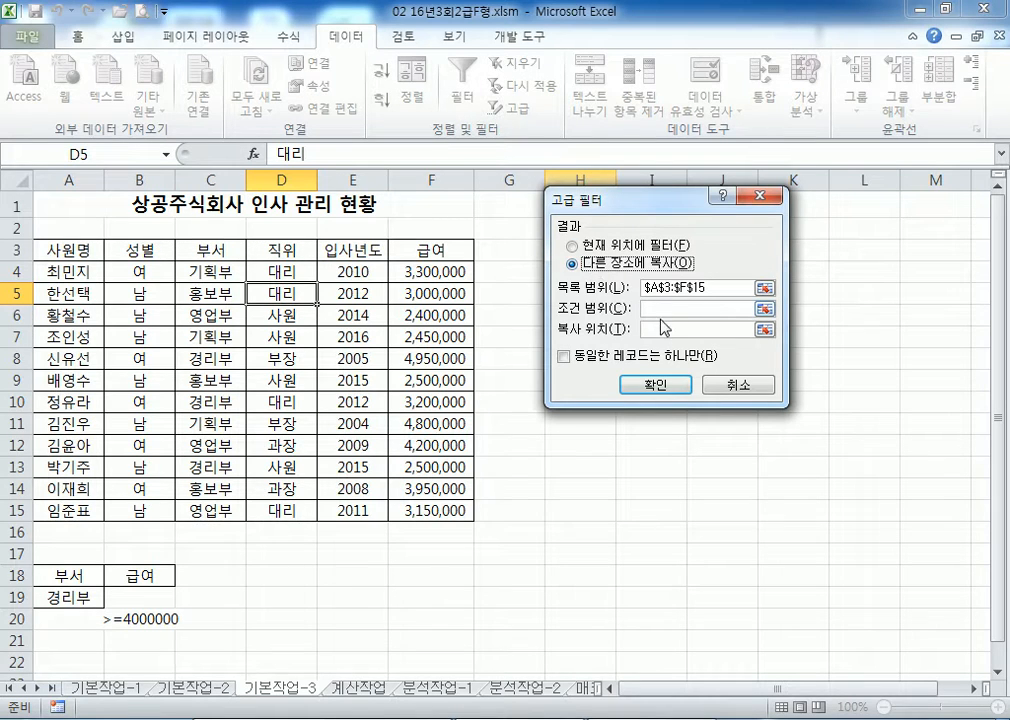
click(663, 308)
scroll(150, 380, down, 2)
drag(68, 440, 152, 484)
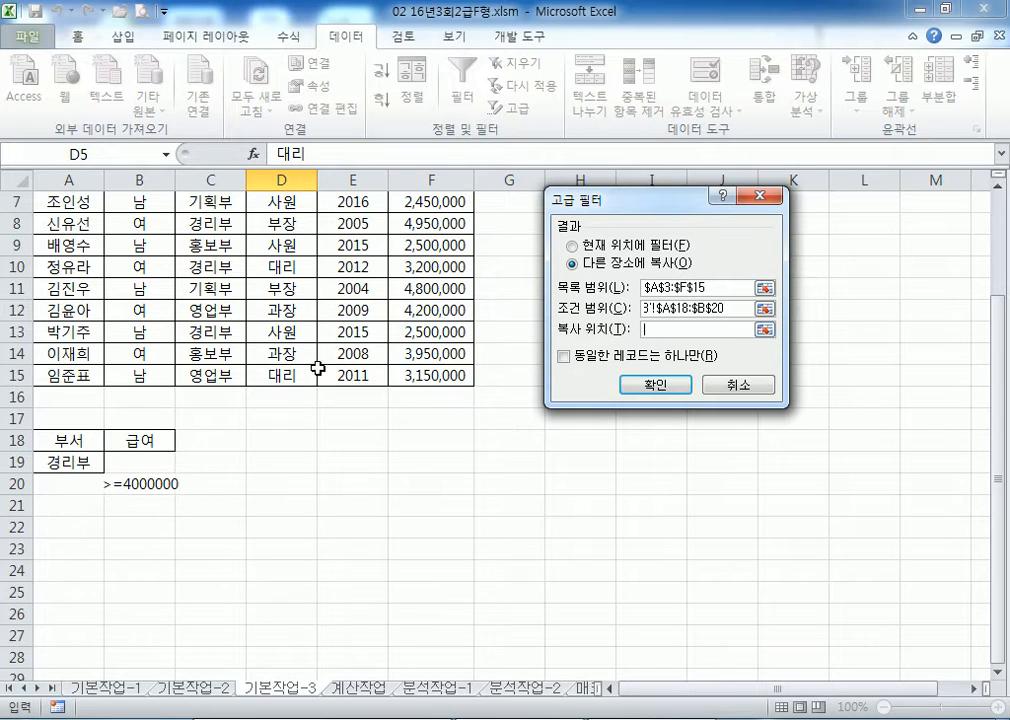
scroll(318, 368, down, 2)
click(83, 416)
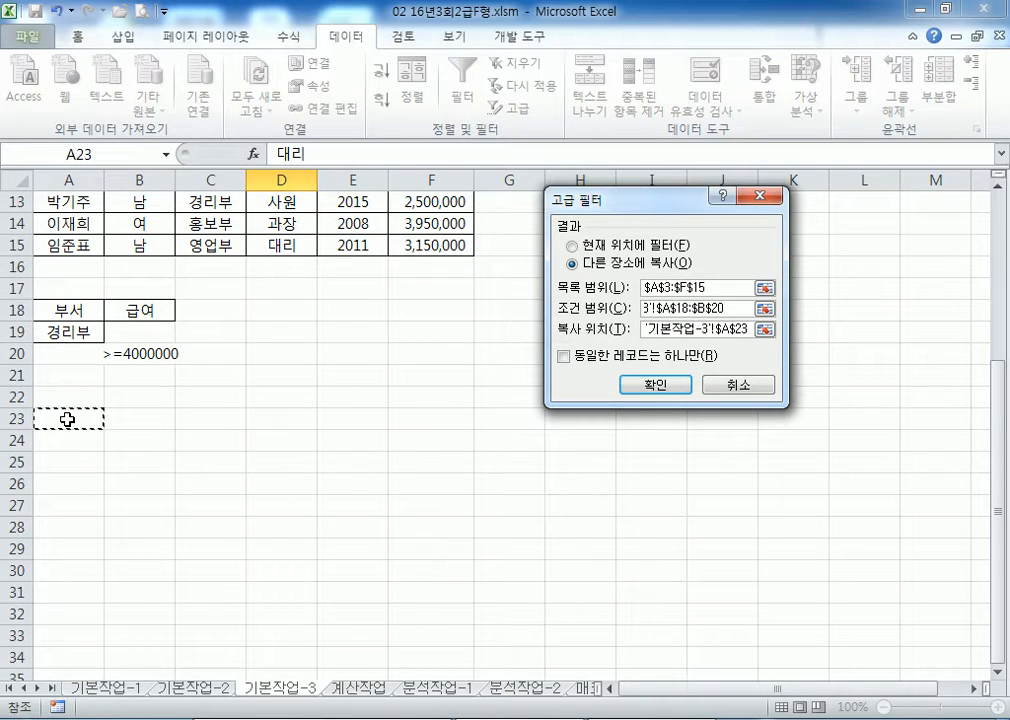
click(655, 384)
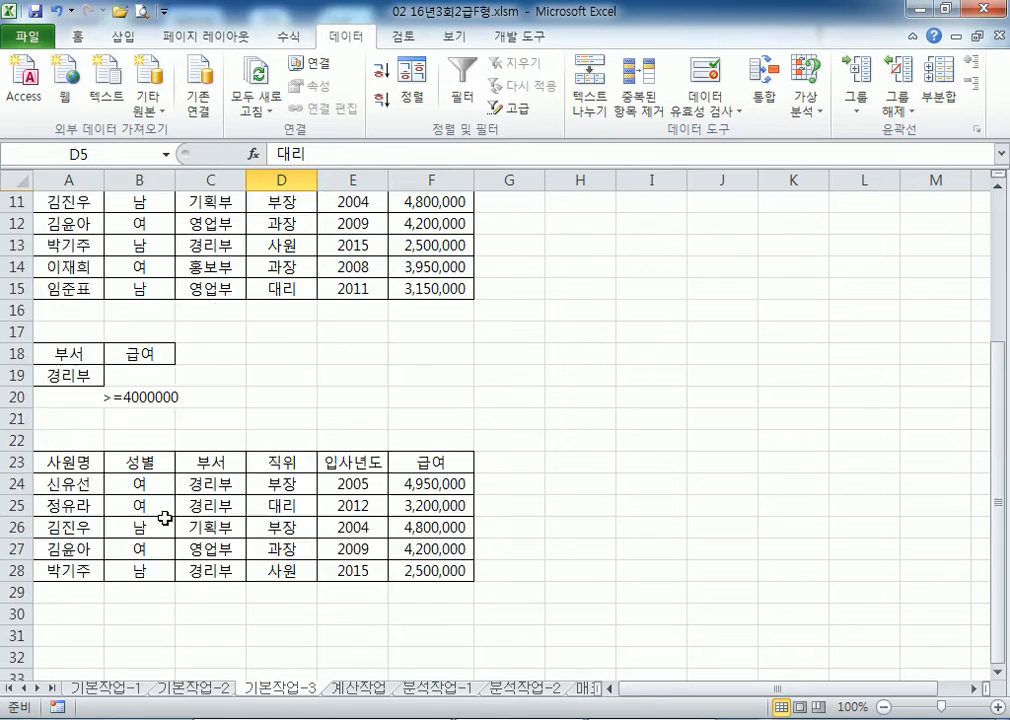
scroll(165, 518, down, 2)
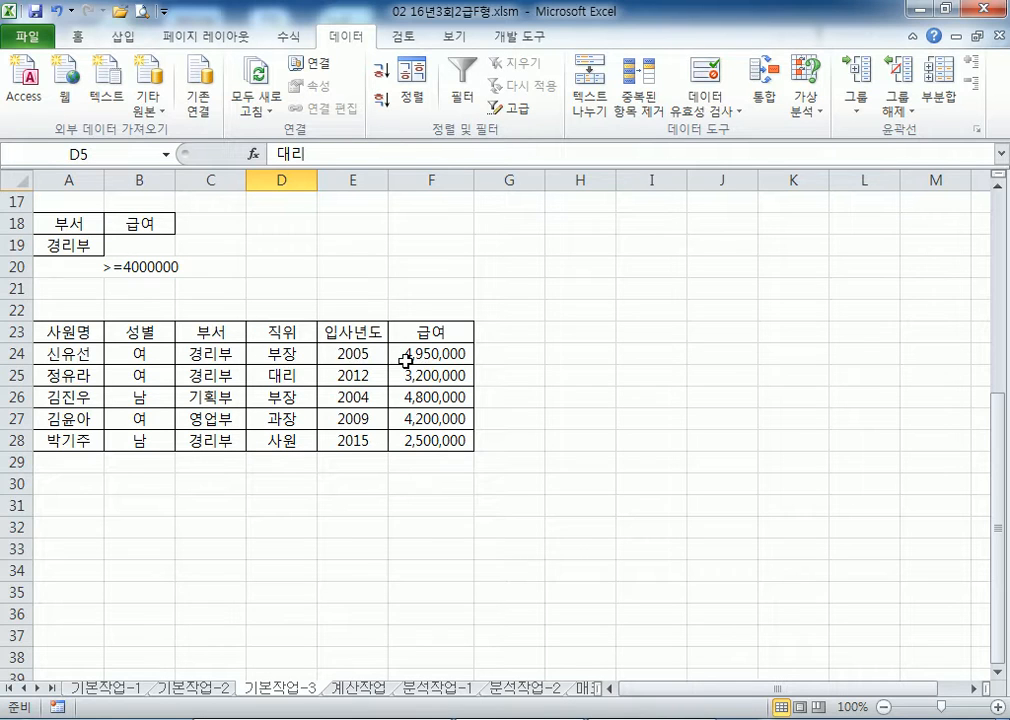
Step: Go to the 계산작업 sheet with the ribbon minimized and 130% zoom, and select the 총판매액 cells D3:D11 in 표1
key(ctrl+Home)
key(ctrl+Page_Down)
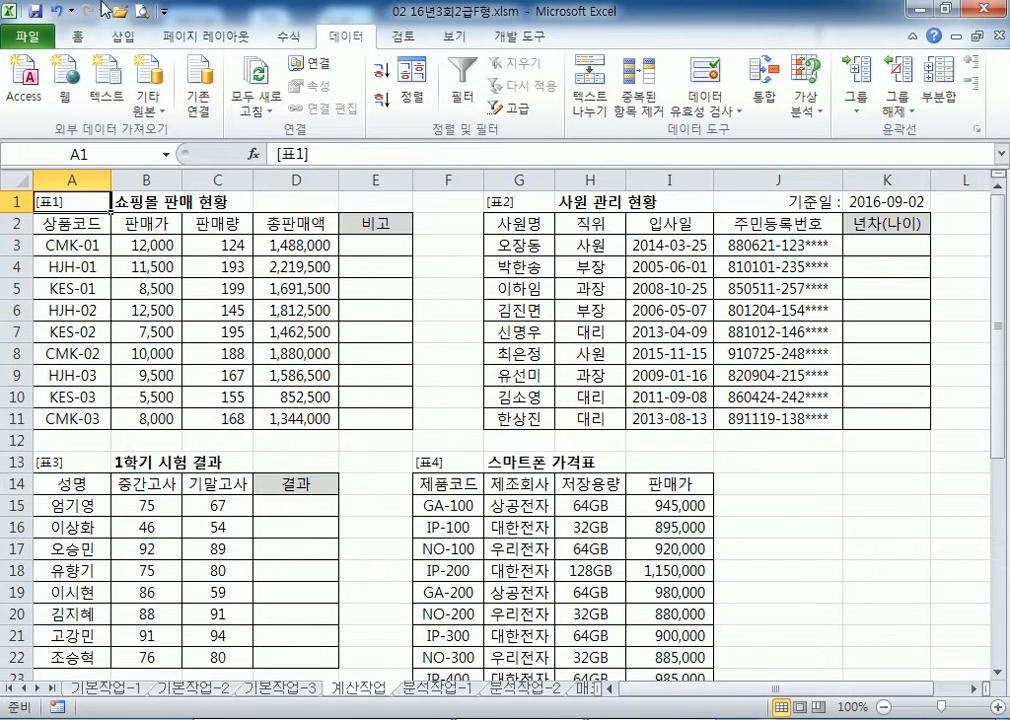
double_click(352, 38)
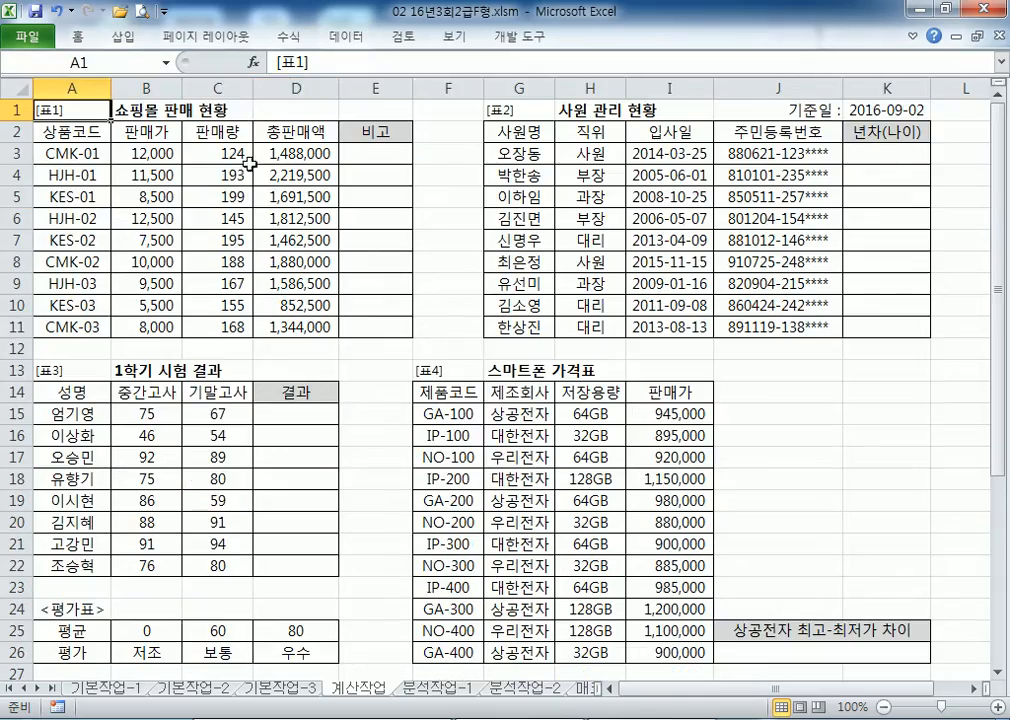
scroll(219, 165, up, 2)
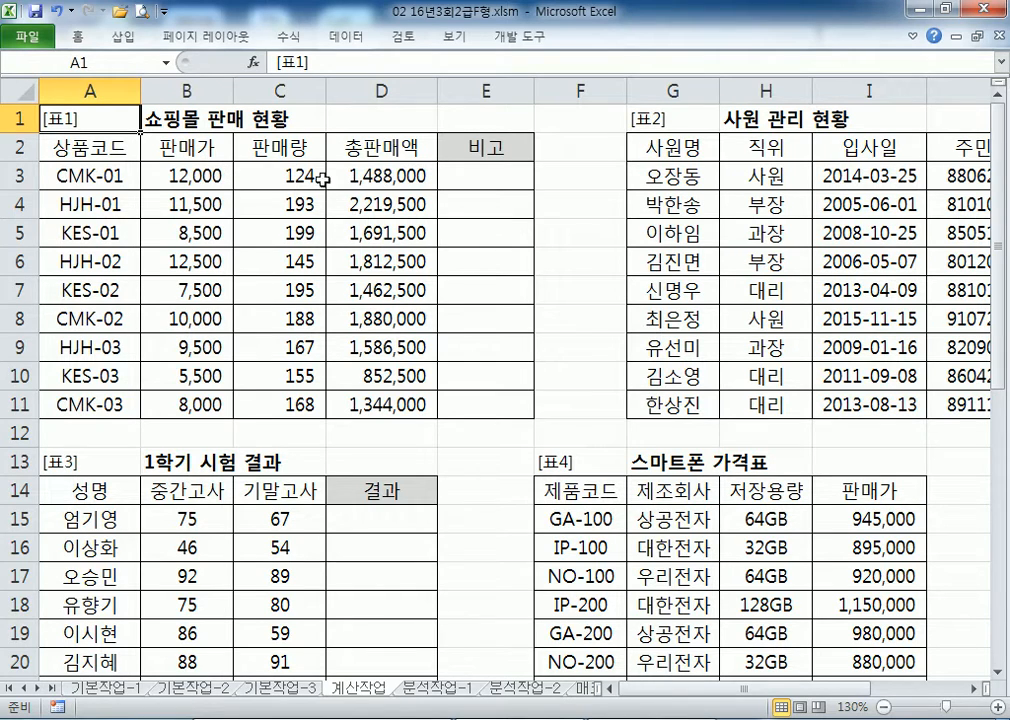
click(276, 180)
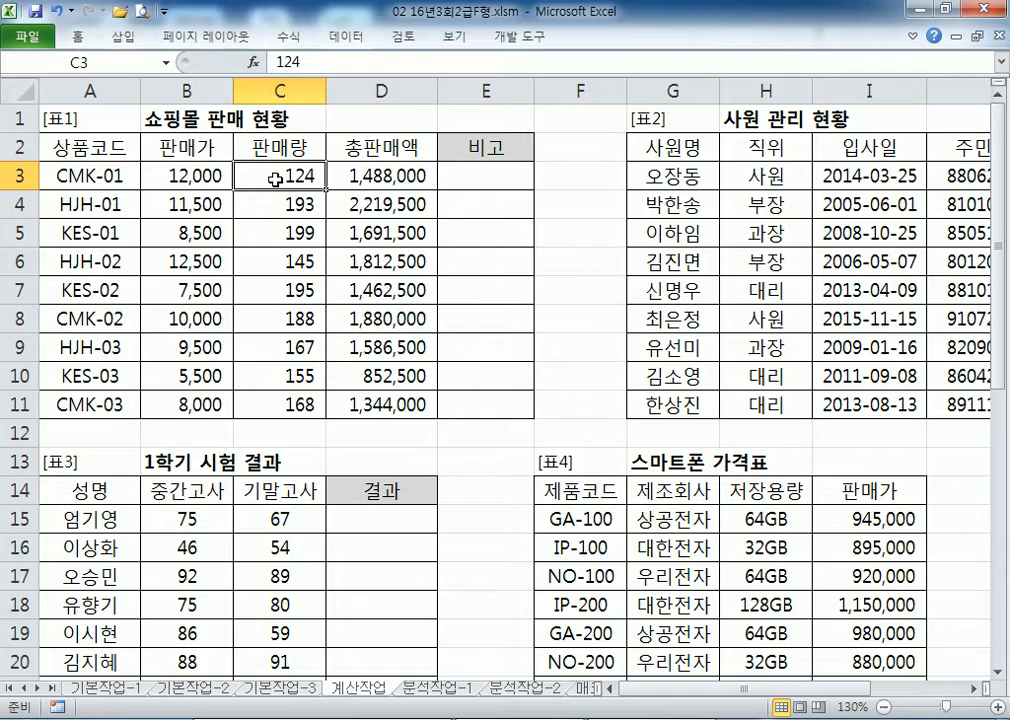
click(378, 174)
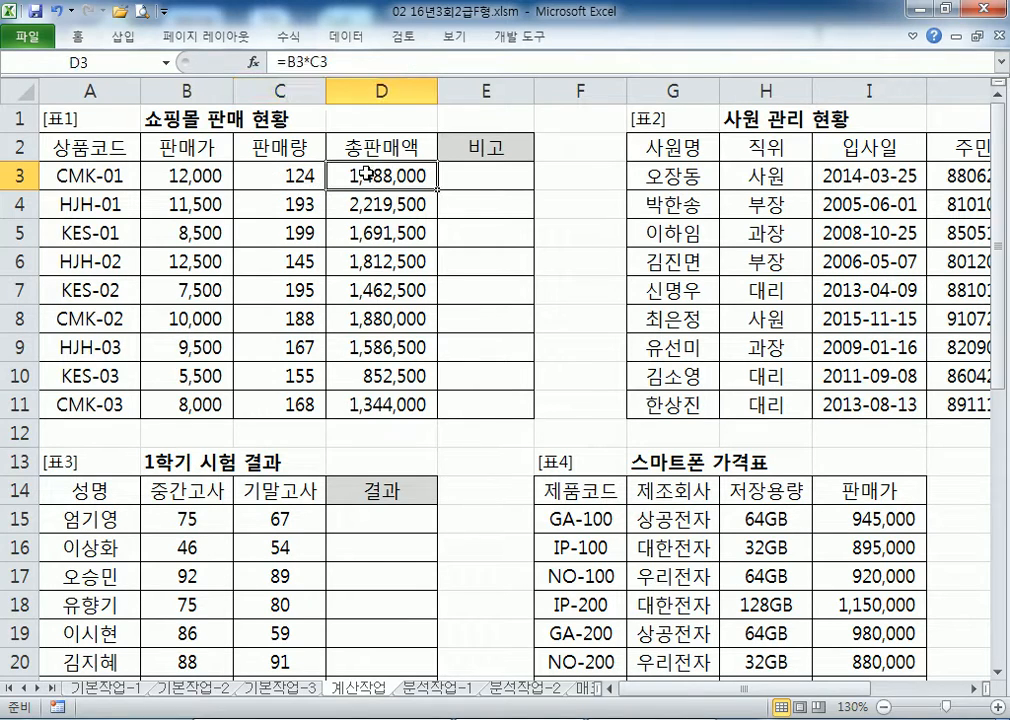
drag(346, 174, 370, 404)
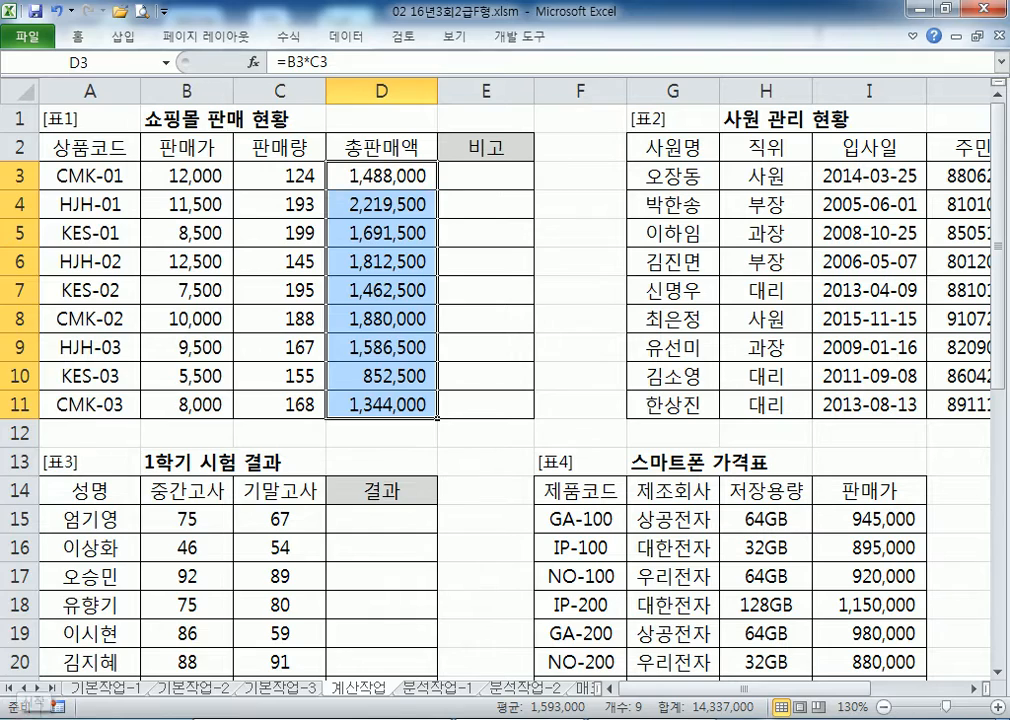
Step: Open Notepad (메모장) with font size 20 and shorten its window so that rows 1 to 3 of the sheet are uncovered
key(super)
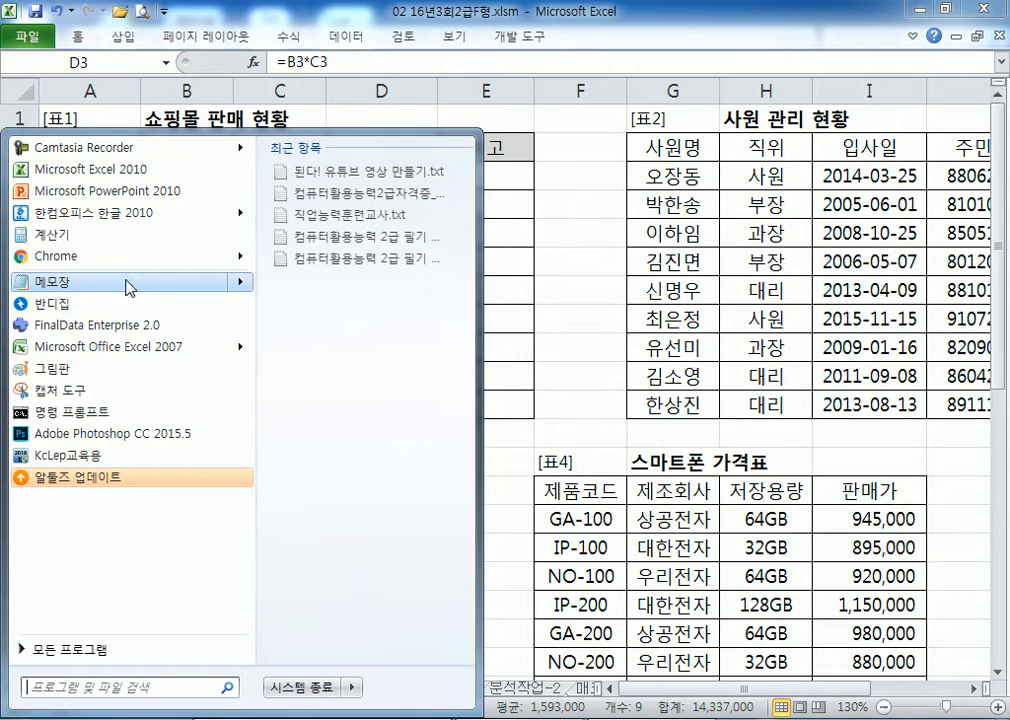
click(128, 282)
click(136, 80)
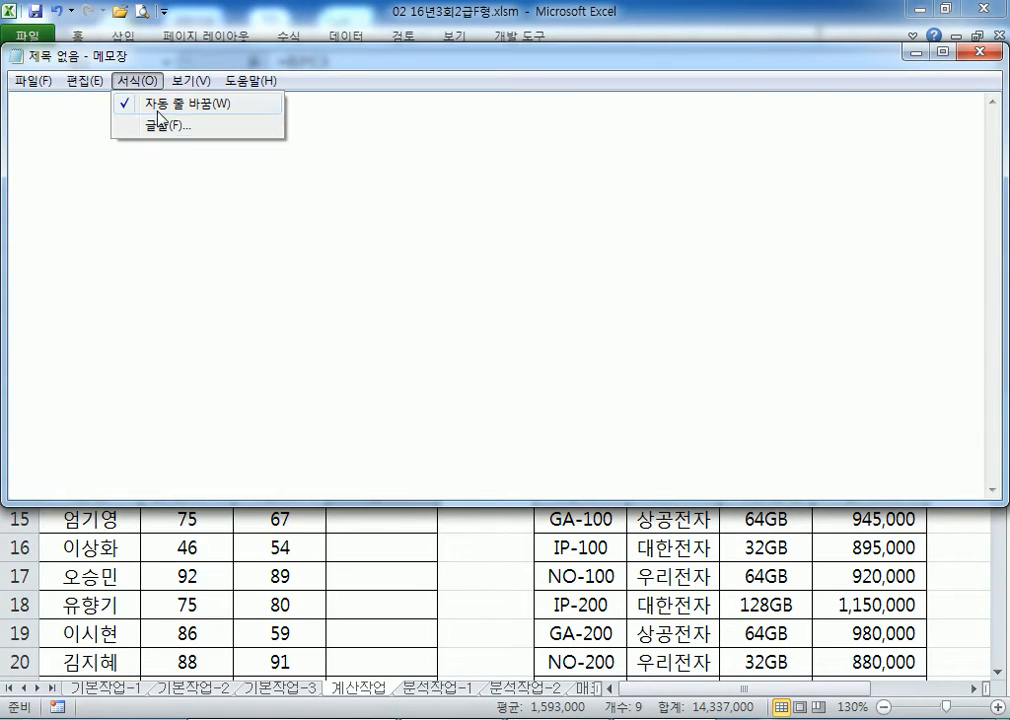
click(158, 126)
click(390, 369)
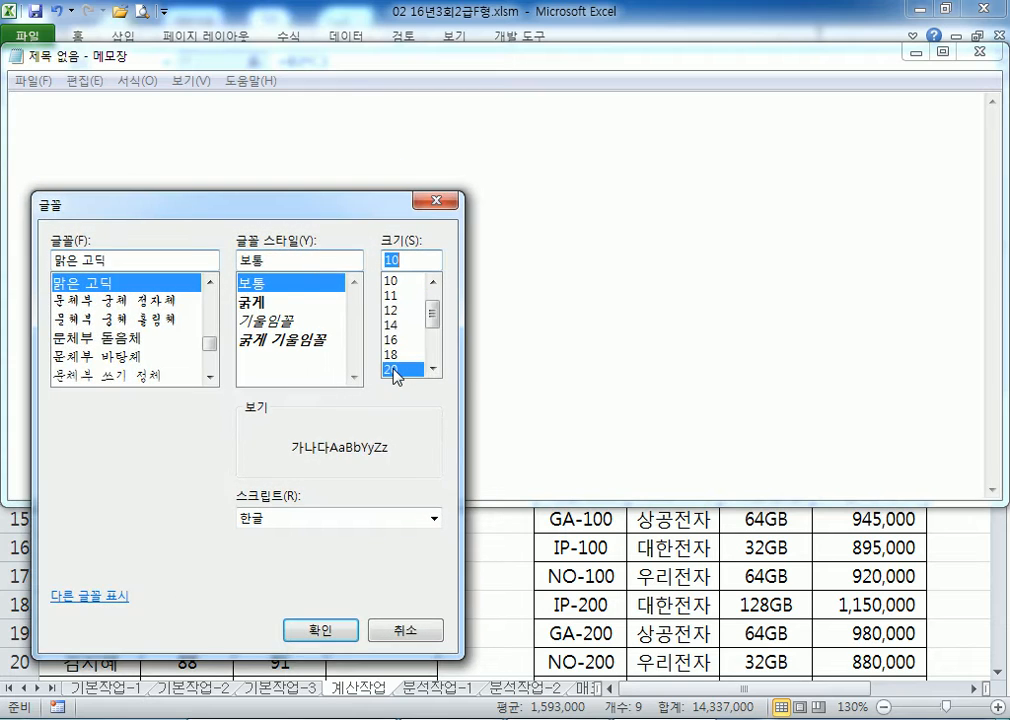
click(345, 636)
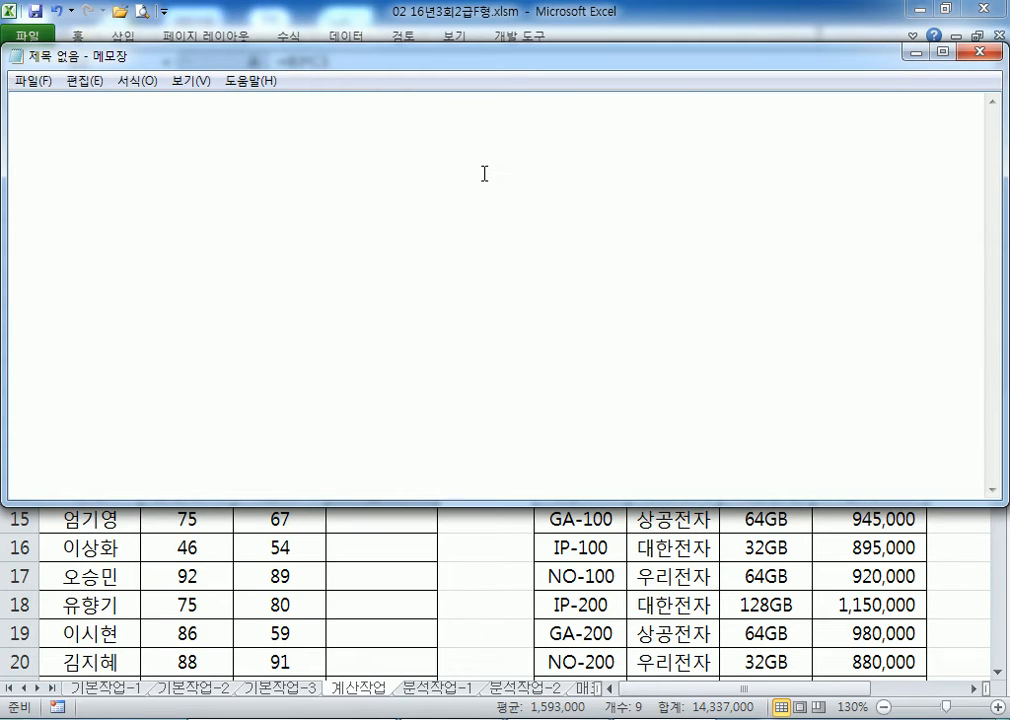
drag(455, 70, 448, 200)
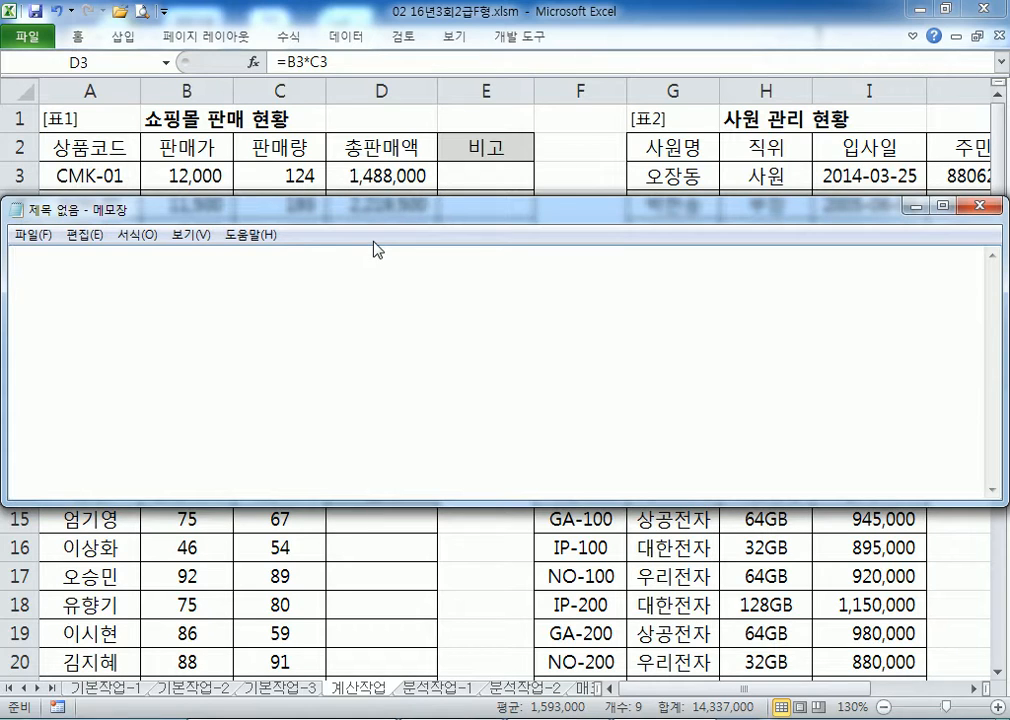
Step: Begin the problem note in Notepad with "문제1) 판매량이 150이상이고, "
text(파)
key(BackSpace)
key(BackSpace)
text(문제1) )
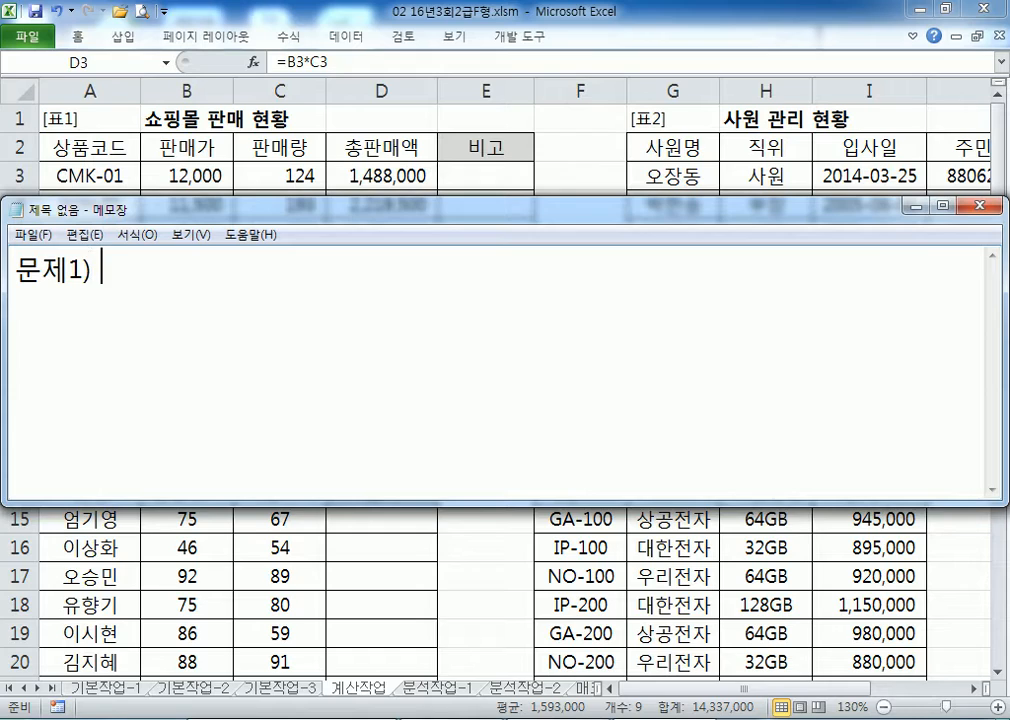
text(판매량이 )
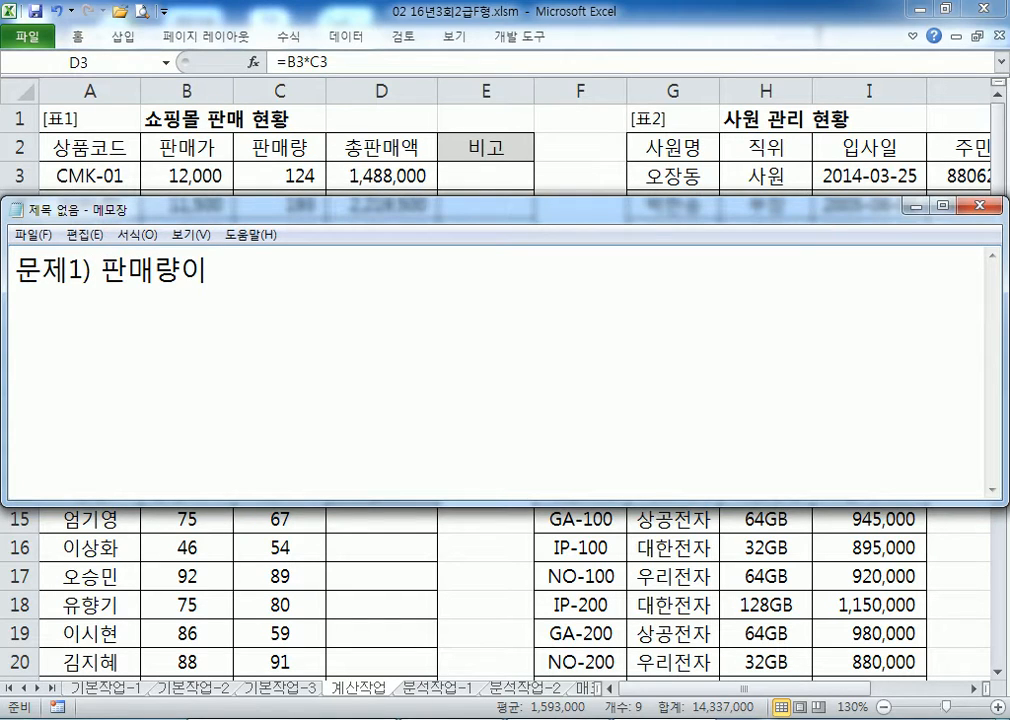
text(150이상ㅇ이고, 퐁)
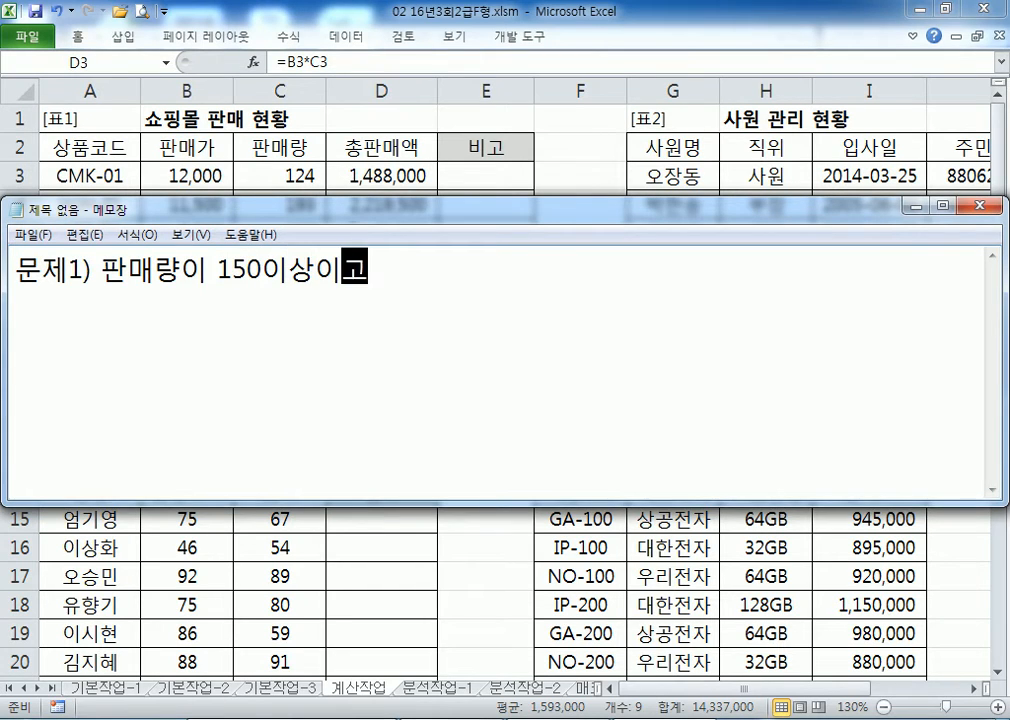
key(BackSpace)
key(BackSpace)
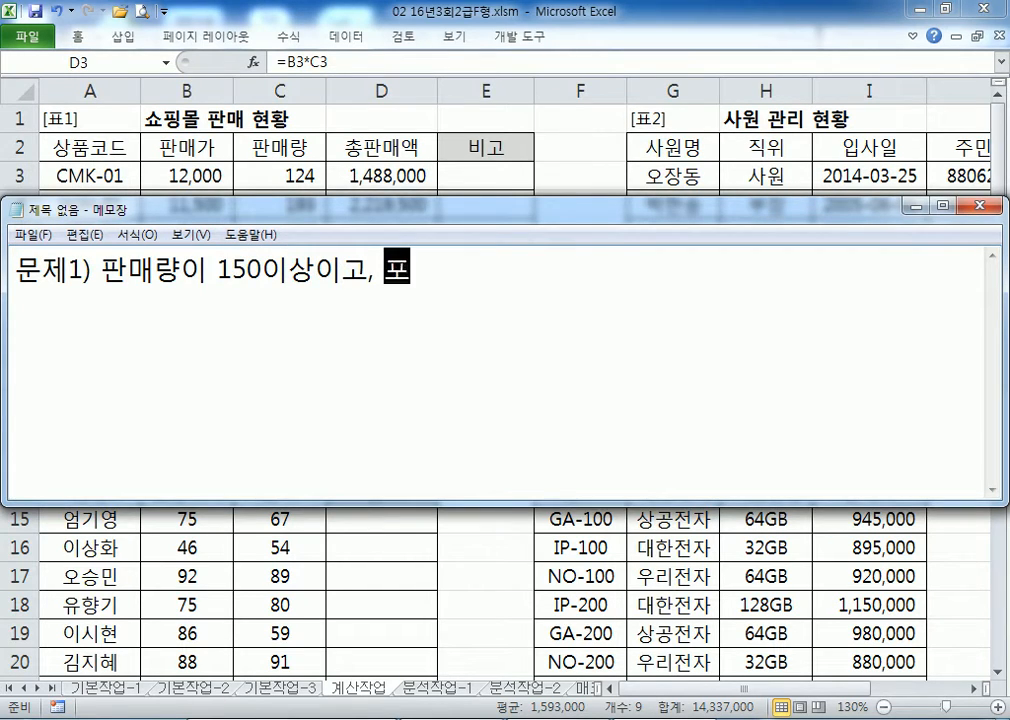
Step: Add the second condition "총판매액이 전체 총판매액의 중앙값 이상이면" to the 문제1) line
text(총판)
text(매액이 )
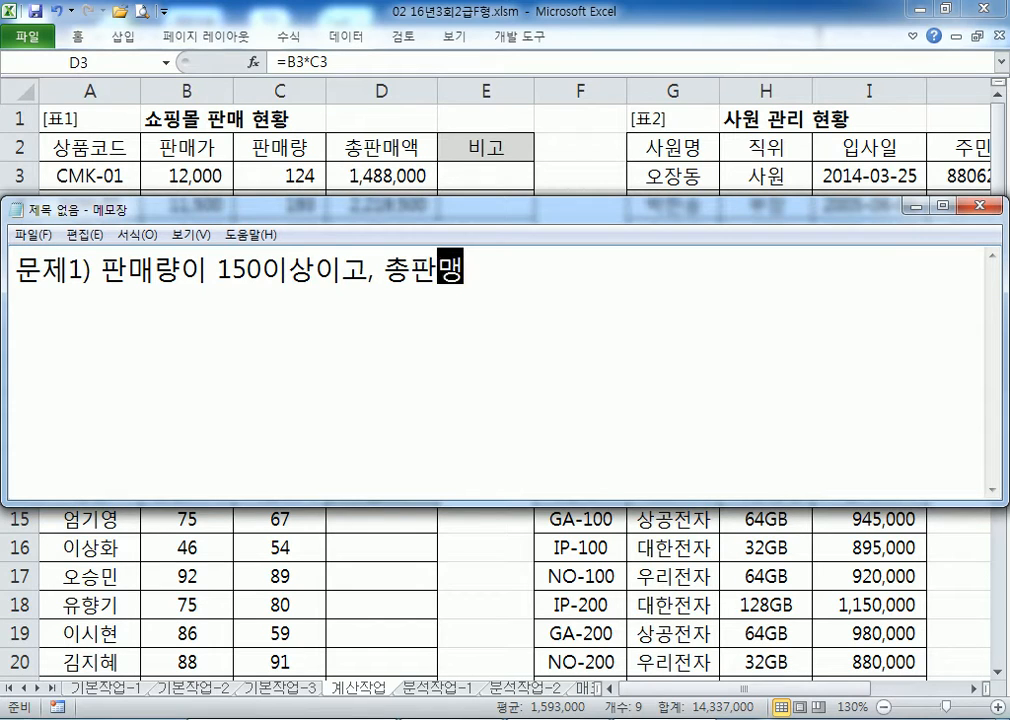
text(전ㅊ)
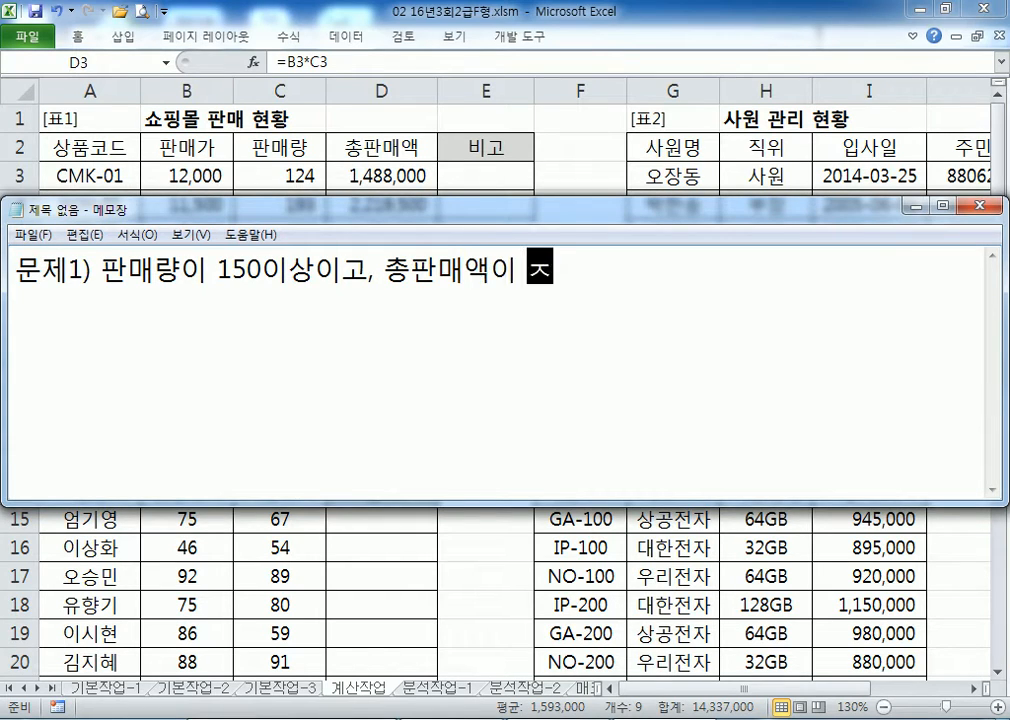
key(BackSpace)
text(체)
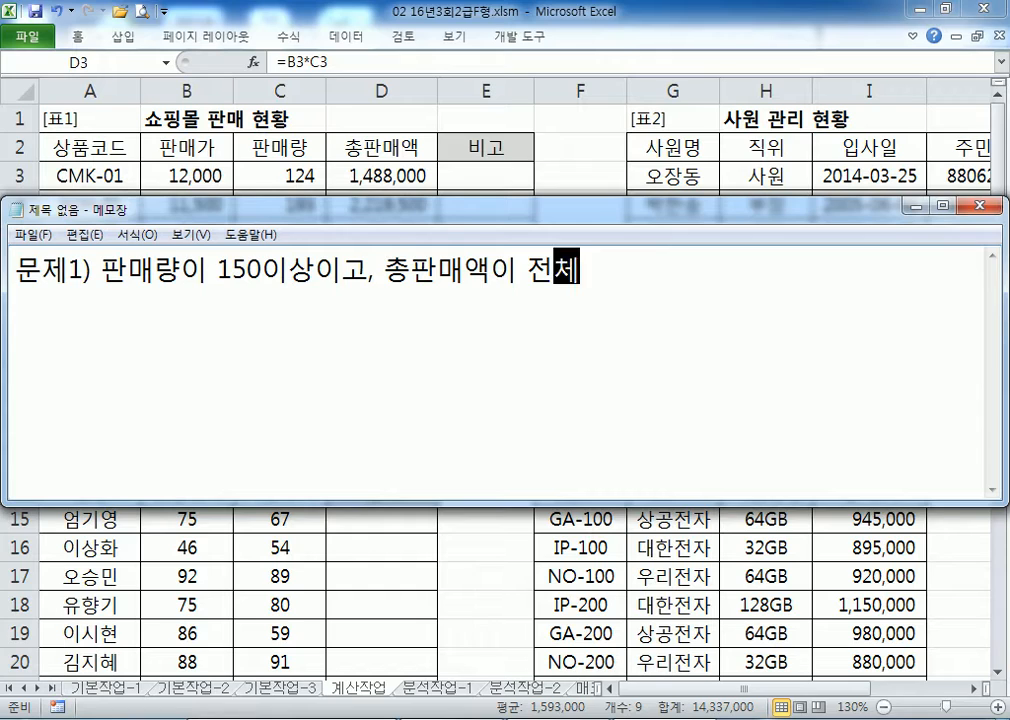
text( 총판매액의 중)
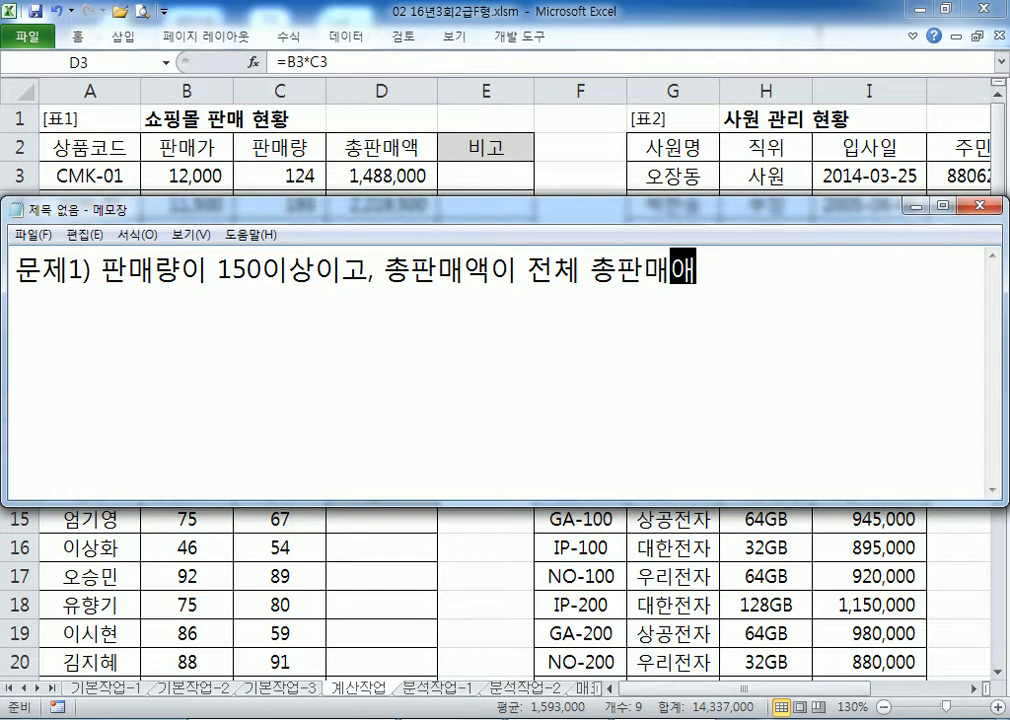
text(간갑)
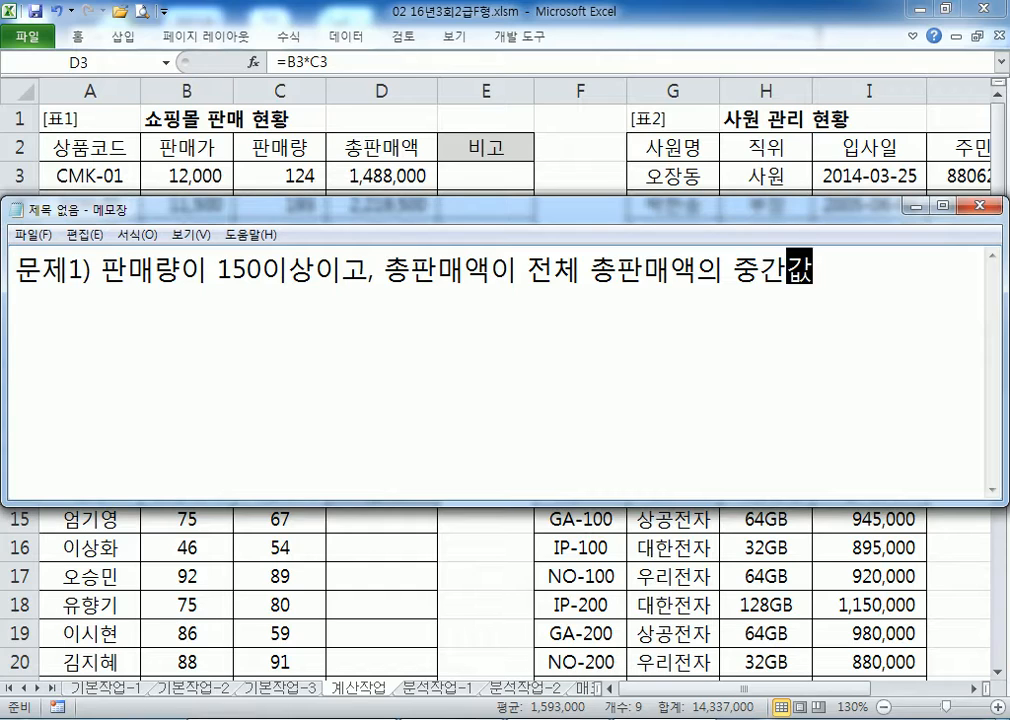
text( 이)
key(BackSpace)
key(BackSpace)
key(BackSpace)
key(BackSpace)
key(BackSpace)
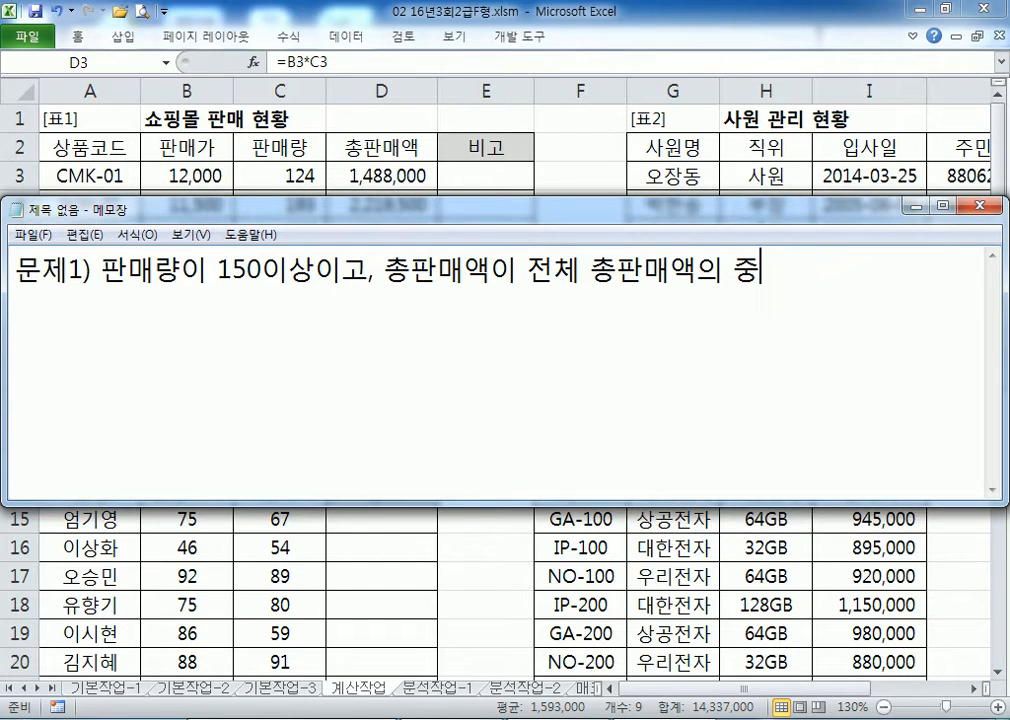
text(앙갑)
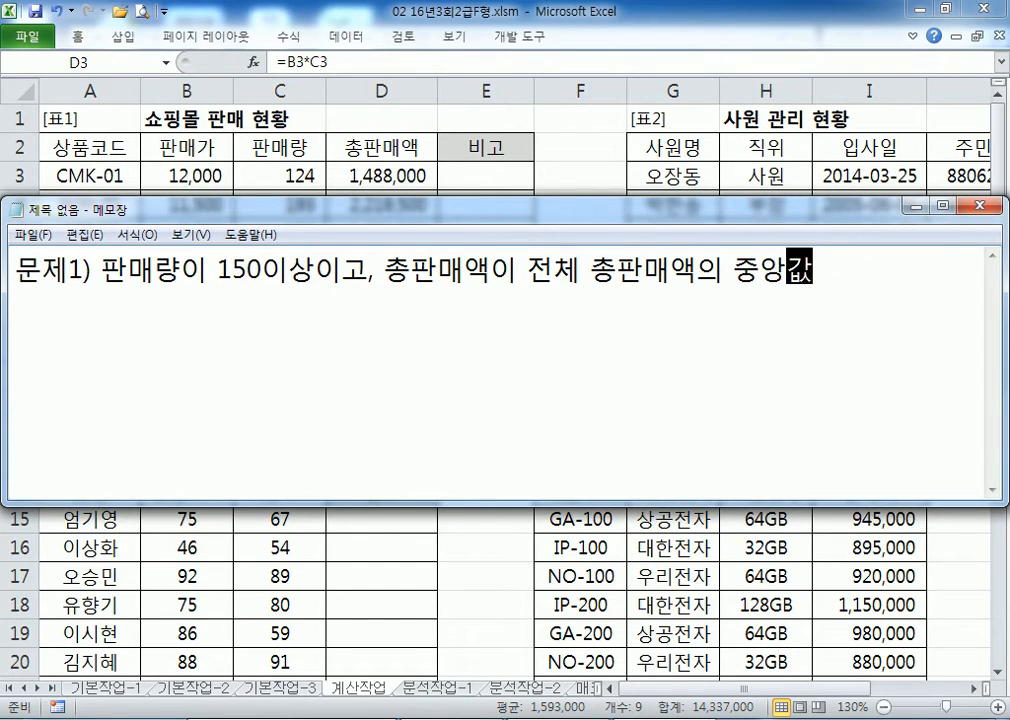
text( 이상이면 )
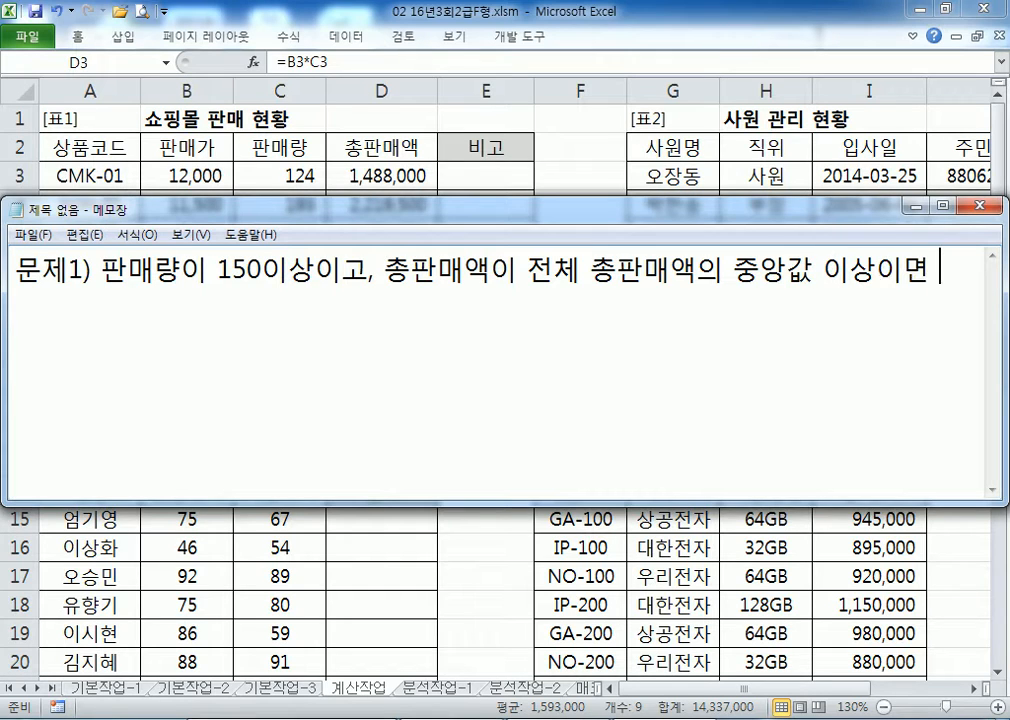
Step: Complete the problem statement with the outcomes "효자상품", 아니면 공백, and start a new line
text("gywktg)
key(BackSpace)
key(BackSpace)
key(BackSpace)
key(BackSpace)
key(BackSpace)
key(BackSpace)
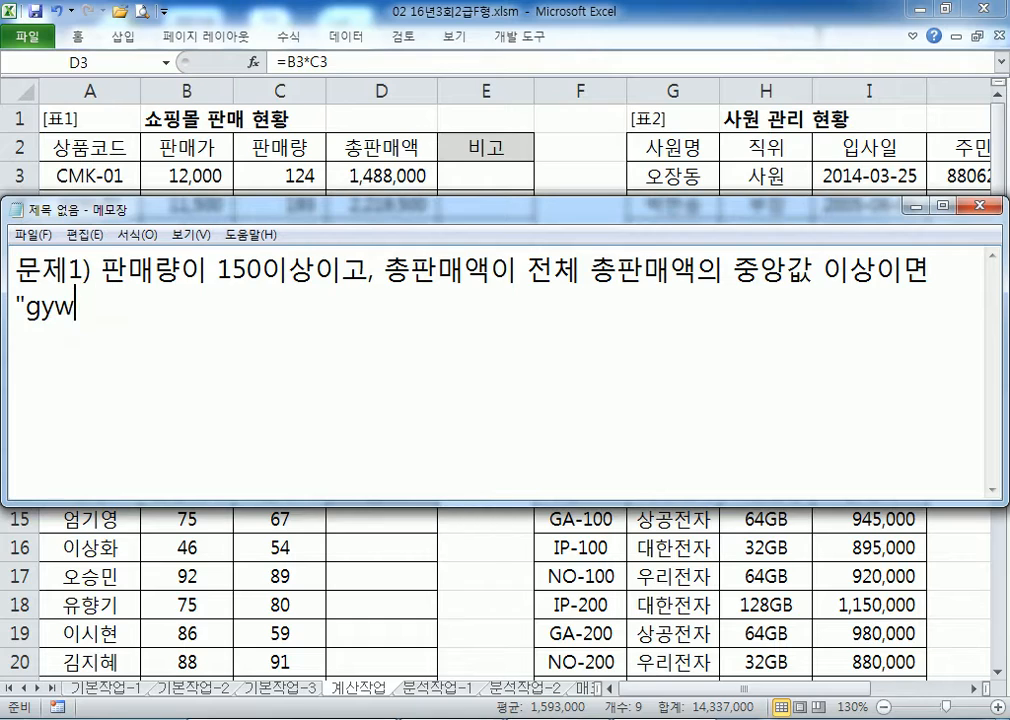
key(Hangul)
text(효자상품")
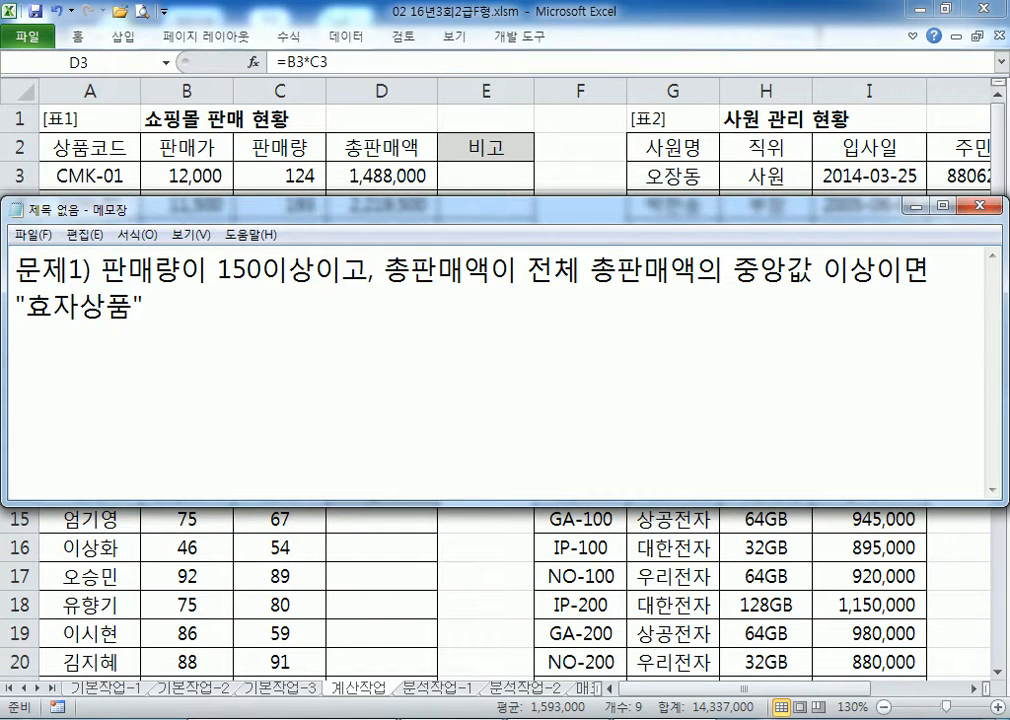
text(,)
text( 아니면 )
text(공백)
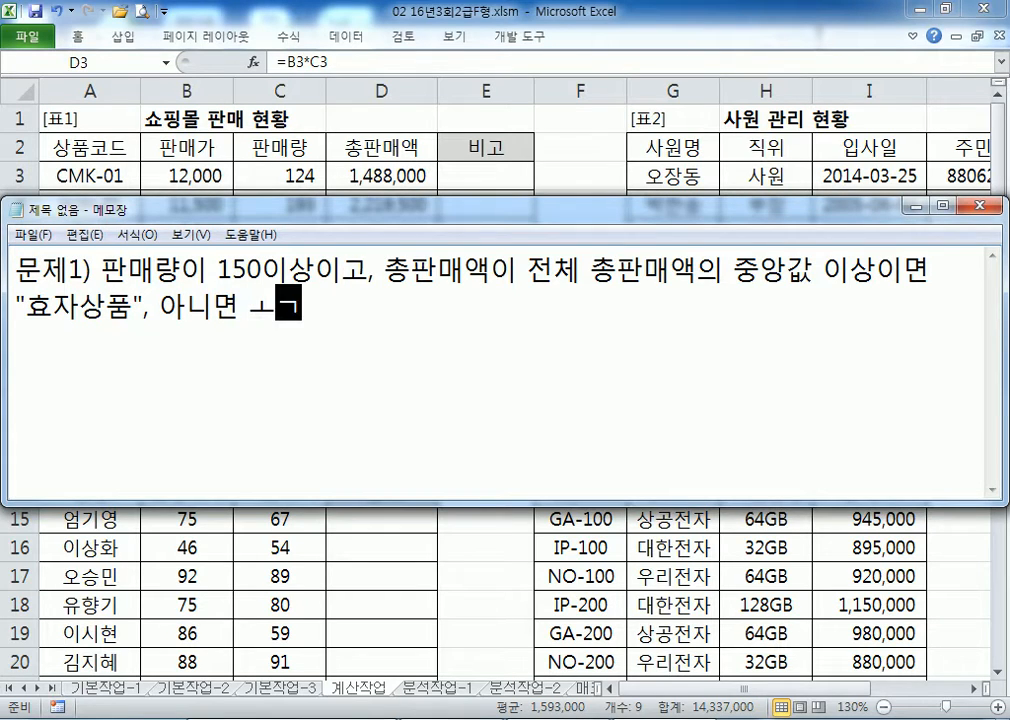
key(Return)
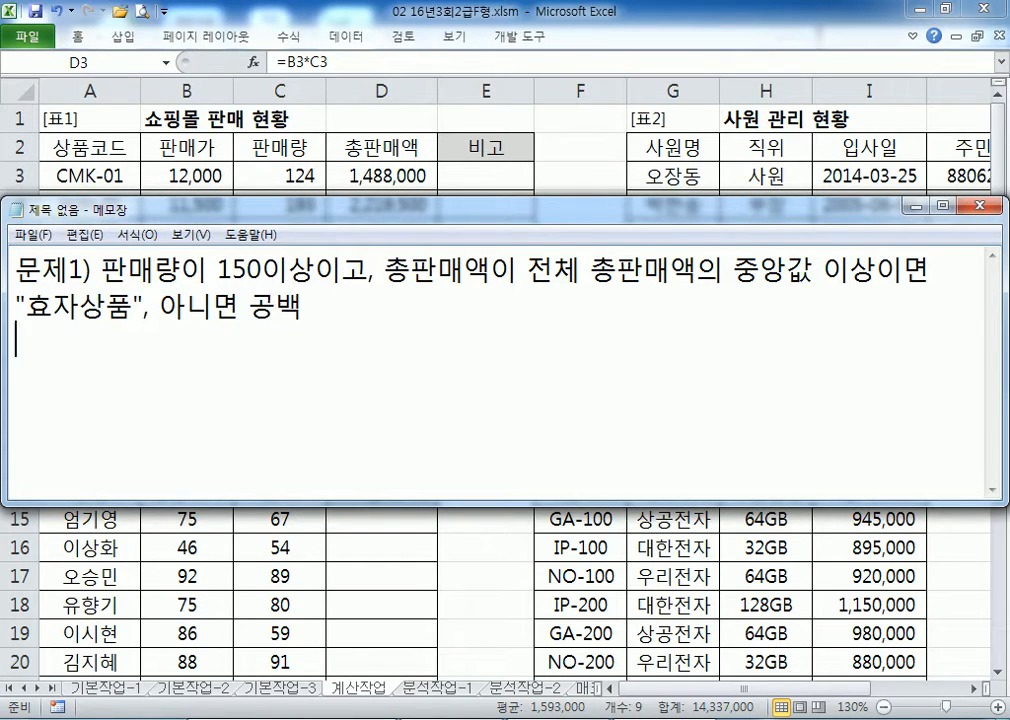
Step: Write the functions to use, "IF, AND, MEDIAN 함수", on the line below the problem statement
text(if()
key(BackSpace)
key(BackSpace)
key(BackSpace)
key(BackSpace)
text(IF, AND, )
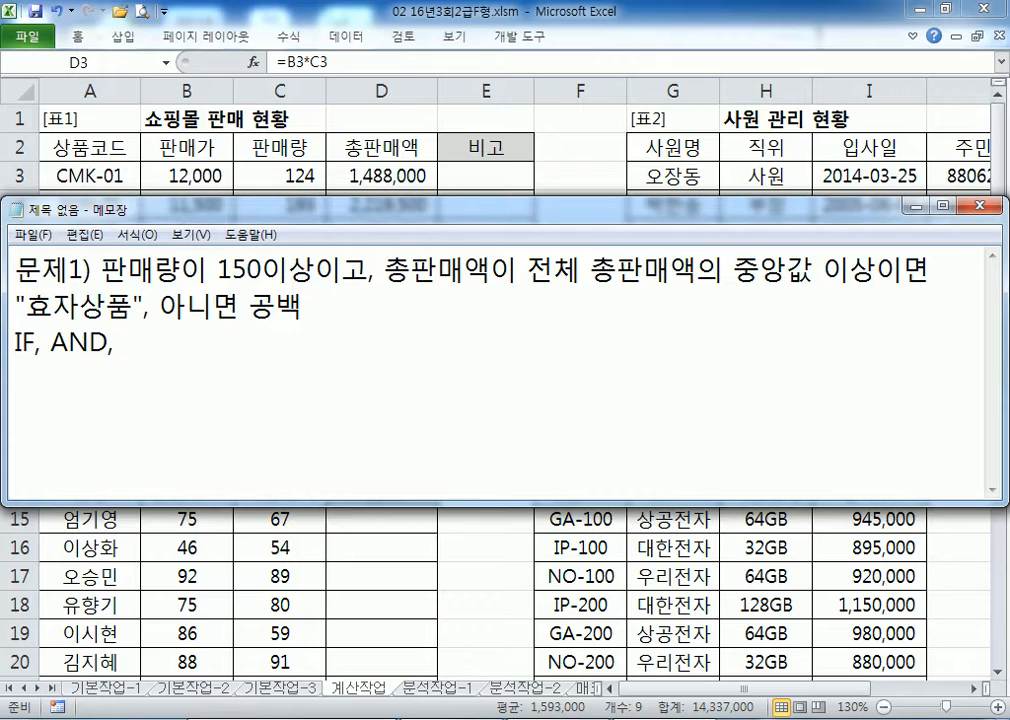
text(MEDIAN)
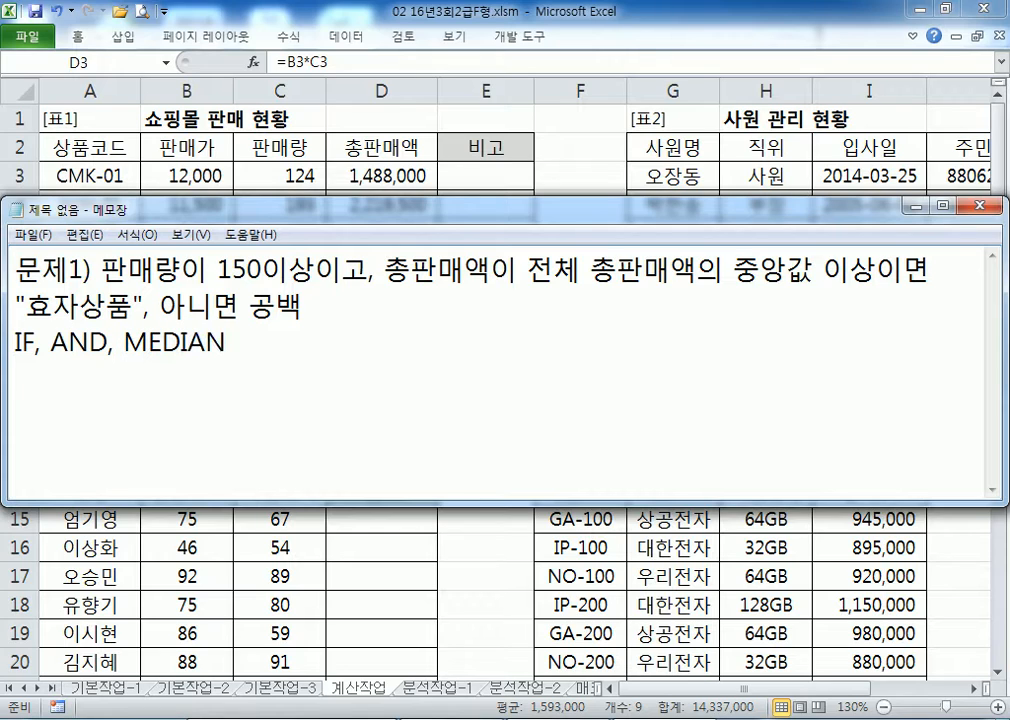
text( 함수)
key(Return)
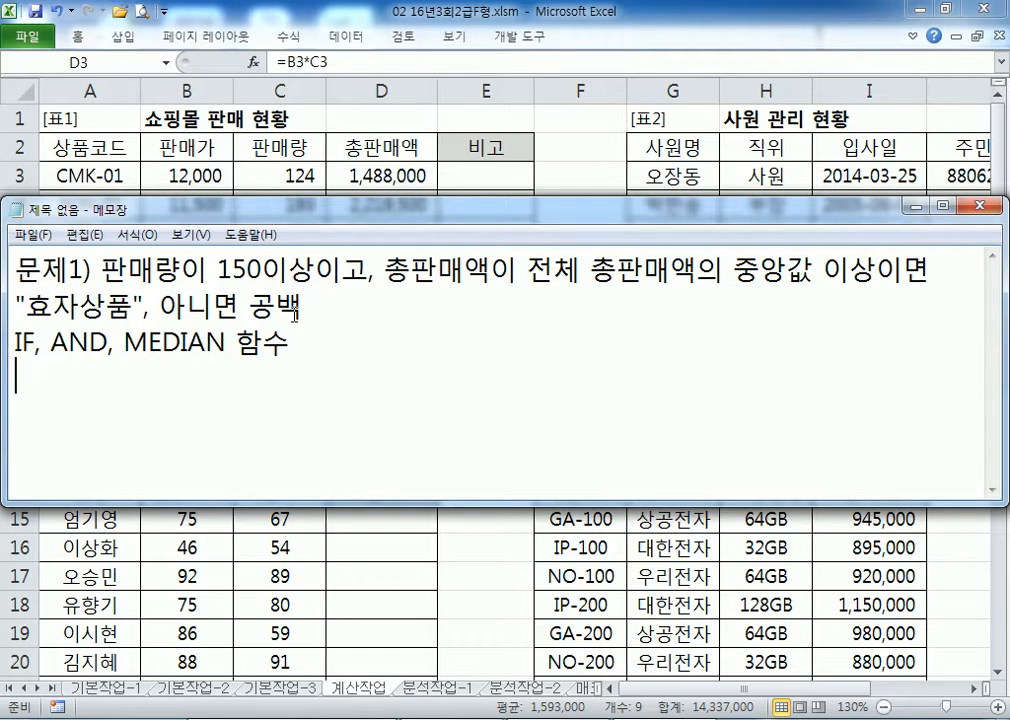
Step: Move the Notepad window up over the sheet's upper rows and add the example "=MEDIAN(1, 5, 3)" on the last line
drag(357, 210, 347, 66)
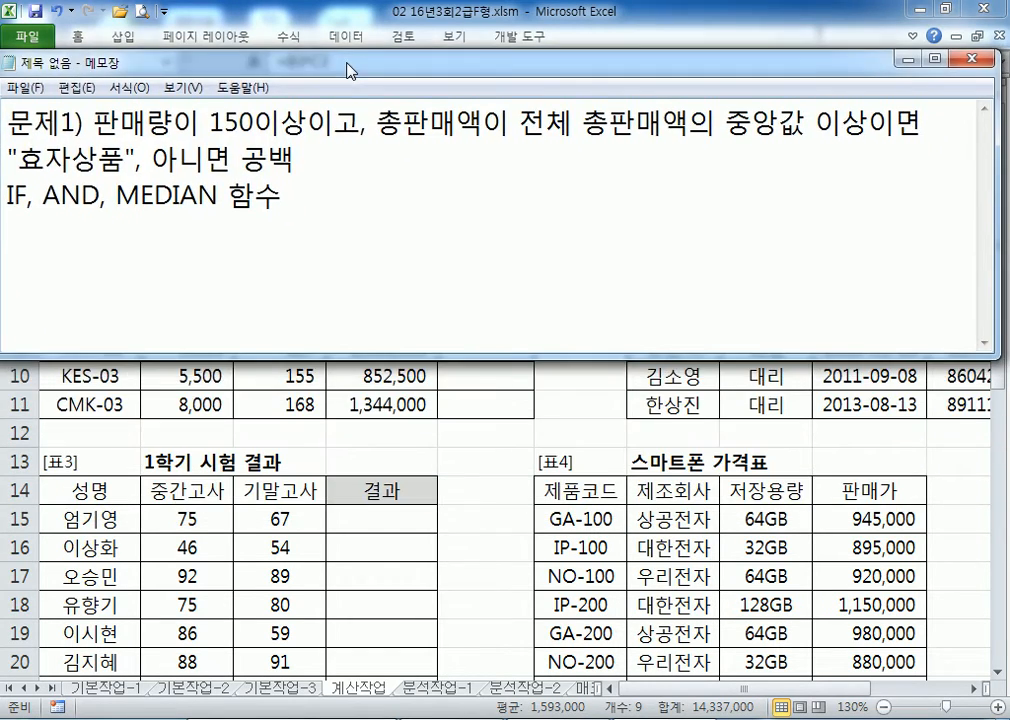
text(=ㅡ)
key(BackSpace)
text(MD)
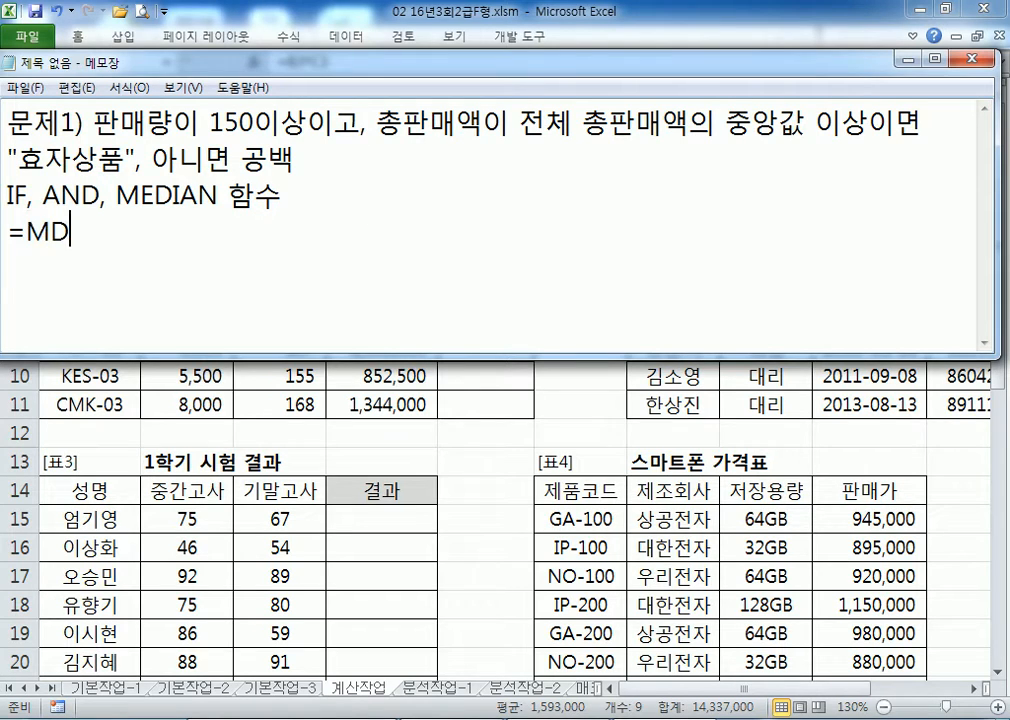
key(BackSpace)
text(EDIAN()
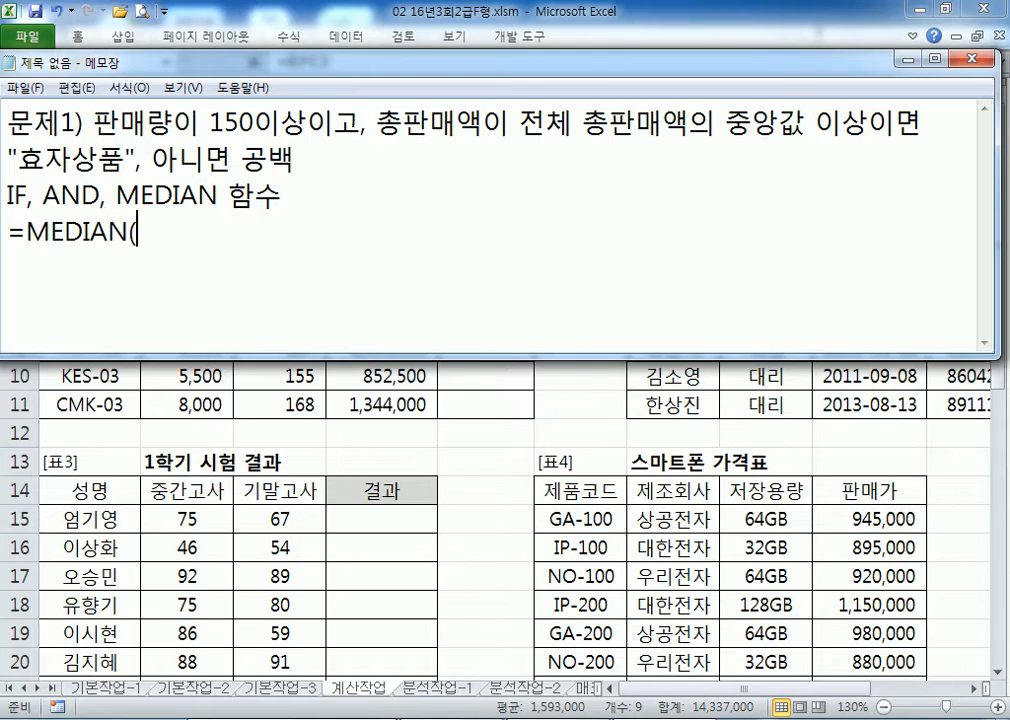
text(1, 5, 3))
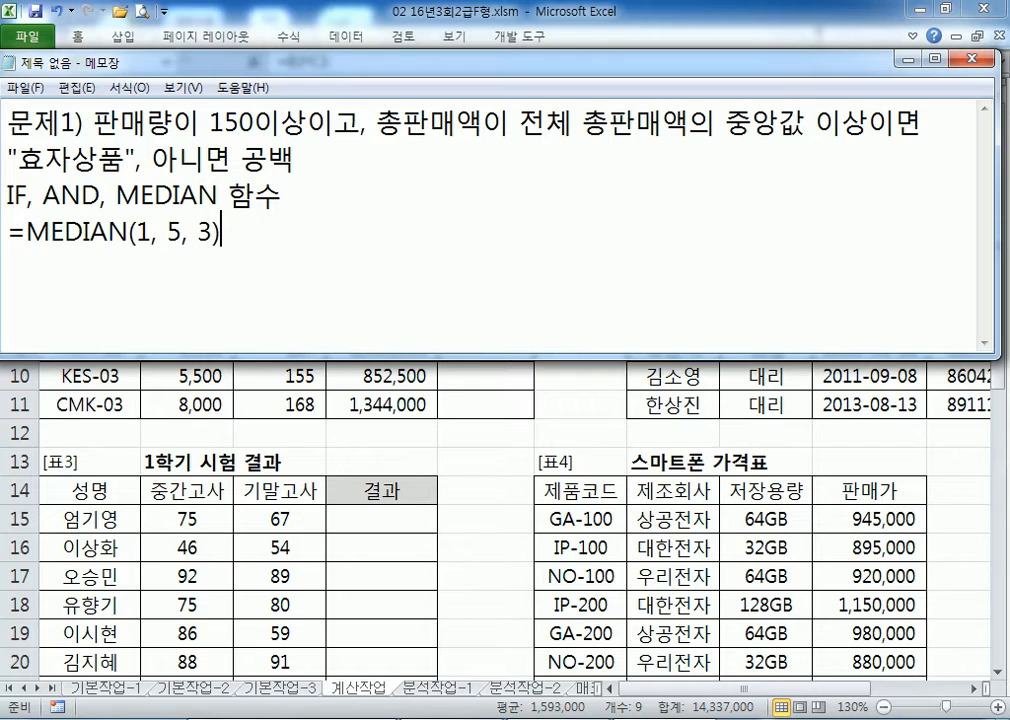
Step: Append the explanation and result " : 순서대로 나열했을때의 중앙값(중간값) : 3" to the MEDIAN example
text(: 순서대로 나열해)
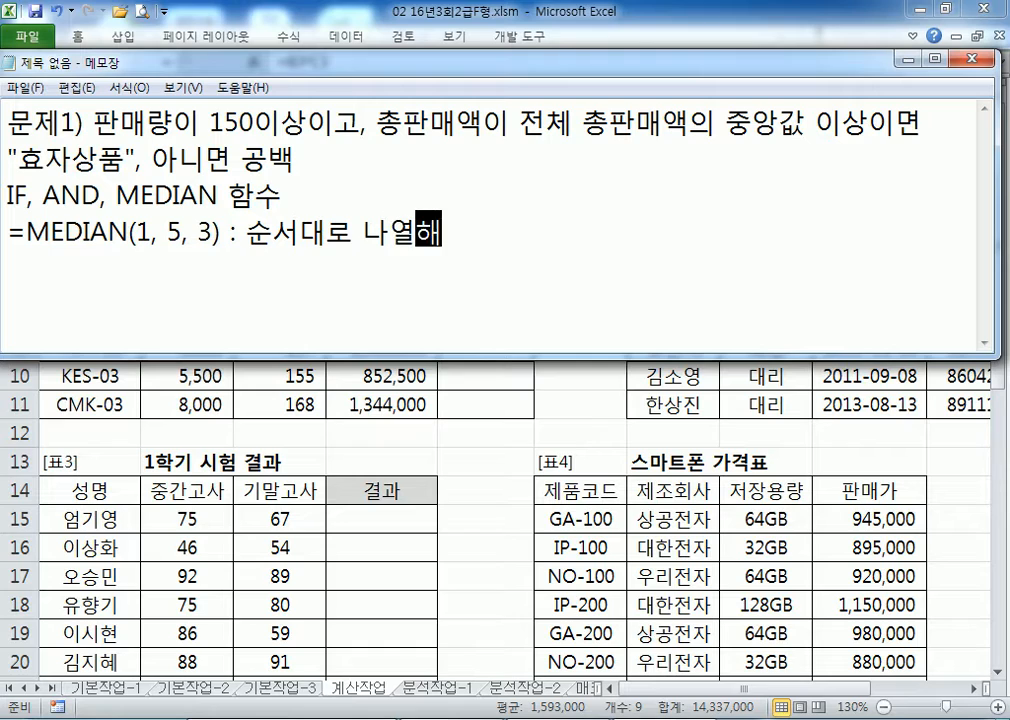
text(ㅆ을)
text(때의 중)
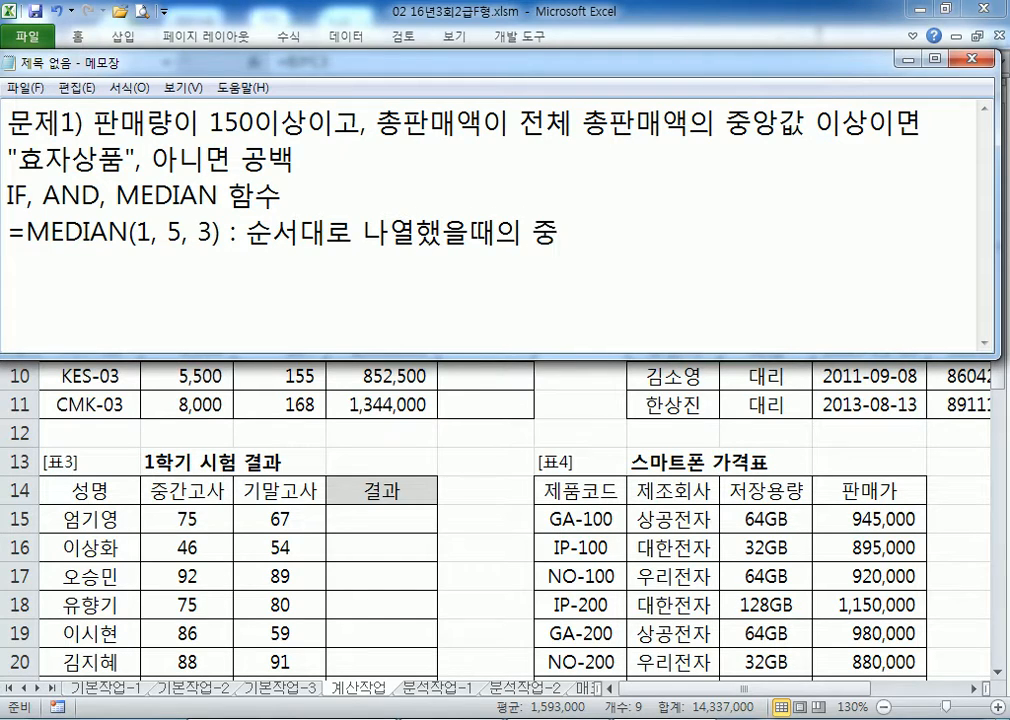
text(앙값)
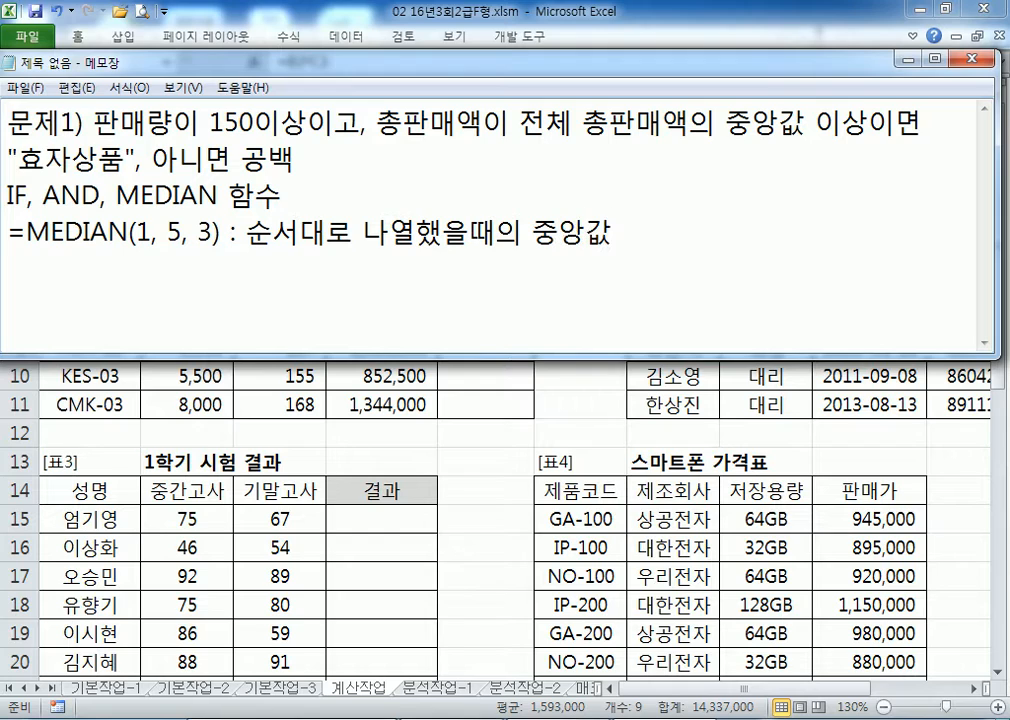
text((중간)
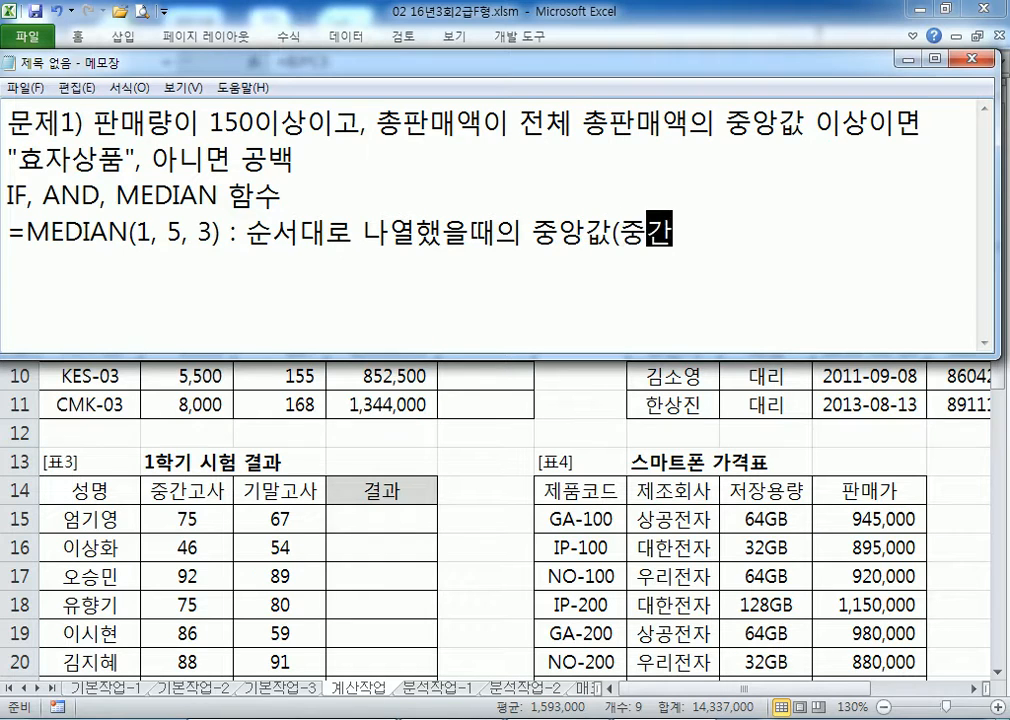
text(값))
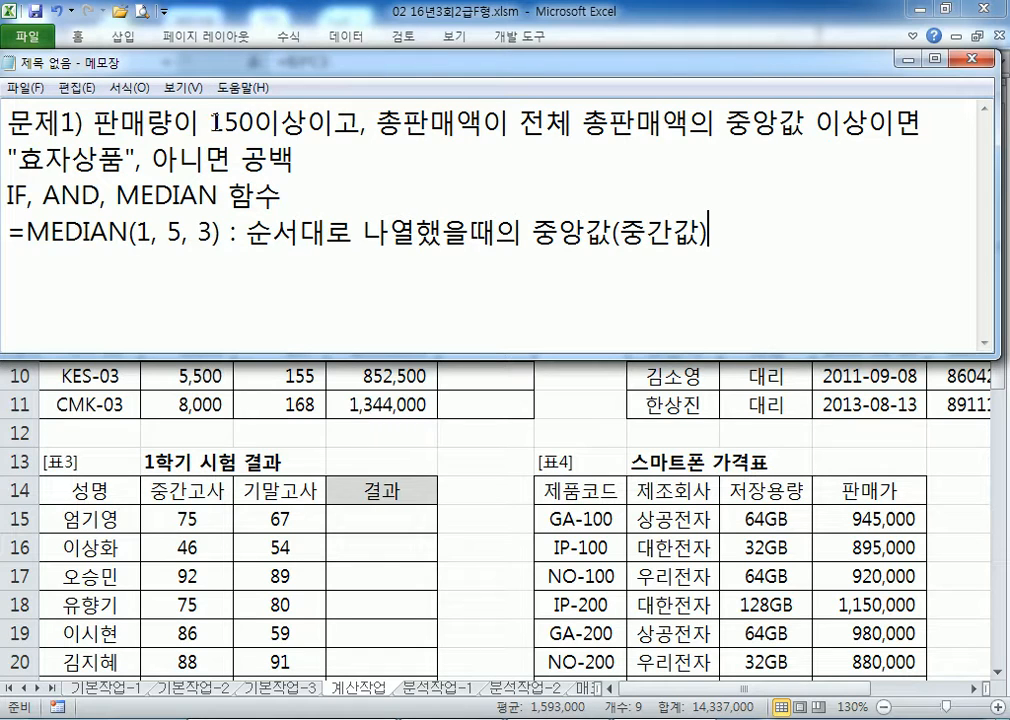
drag(137, 232, 213, 232)
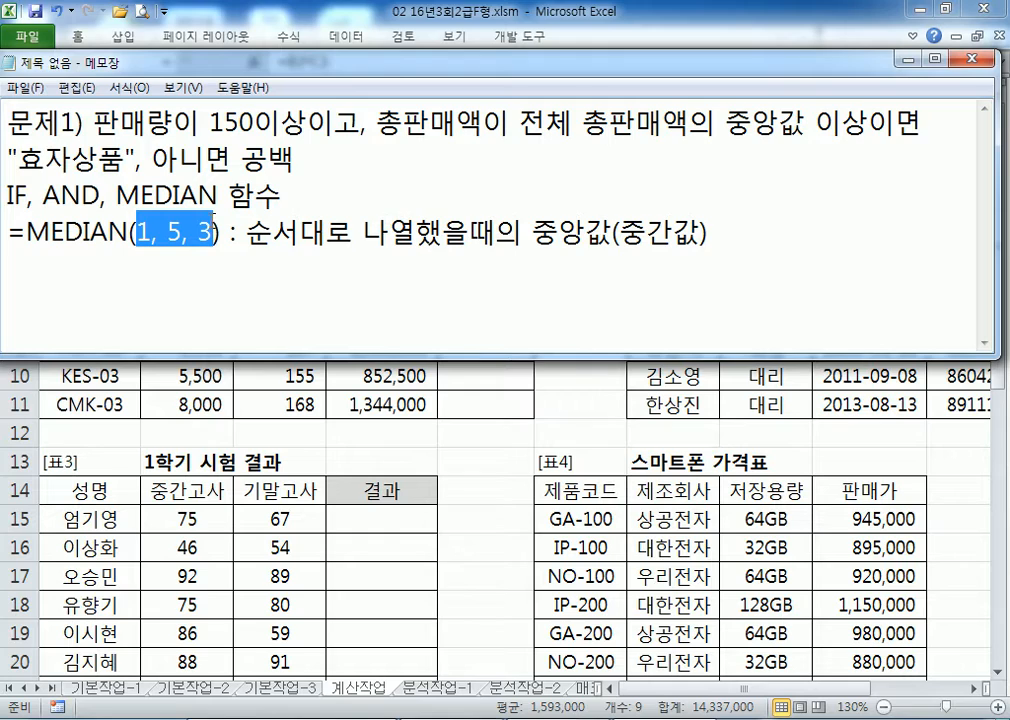
click(712, 230)
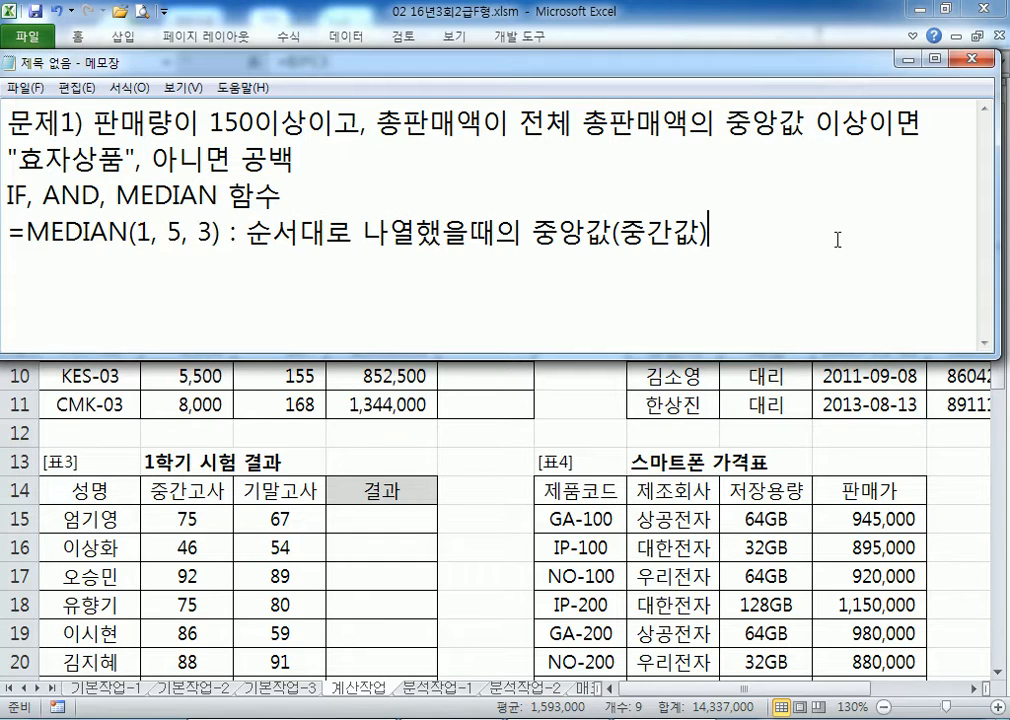
text(: 3)
Step: Copy "=MEDIAN(1, 5, 3) : " to the next line and add 2 as a fourth argument
key(Up)
key(shift+Right)
key(shift+Right)
key(shift+Right)
key(shift+Right)
key(shift+Right)
key(shift+Right)
key(shift+Right)
key(shift+Right)
key(shift+Right)
key(shift+Right)
key(shift+Right)
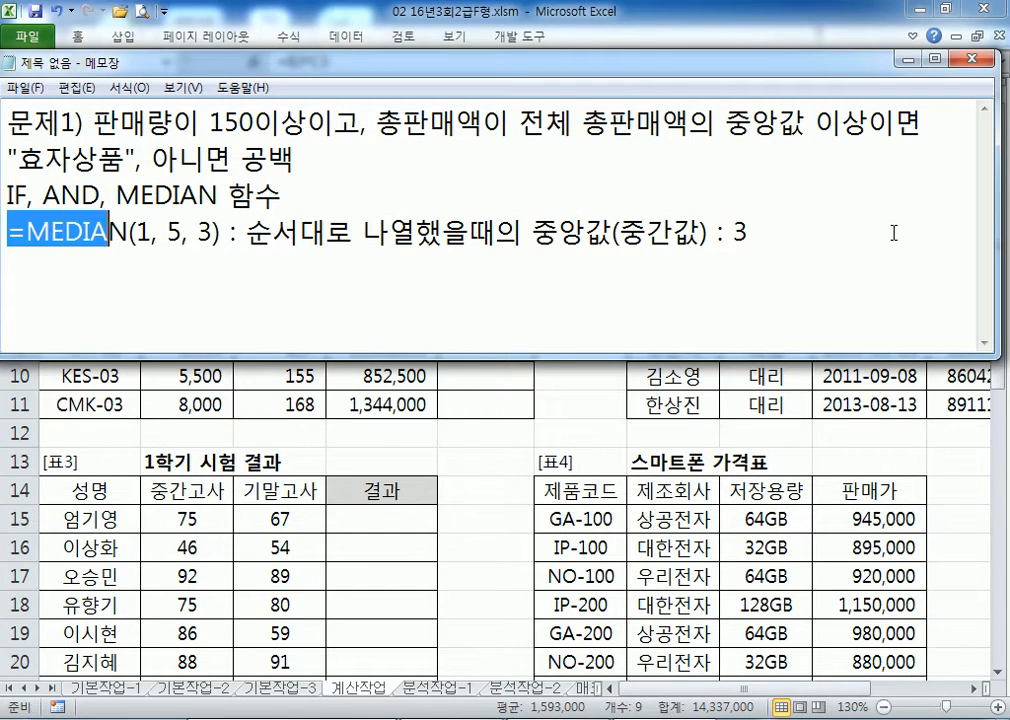
key(shift+Right)
key(shift+Right)
key(shift+Right)
key(shift+Right)
key(shift+Right)
key(shift+Right)
key(shift+Right)
key(shift+Right)
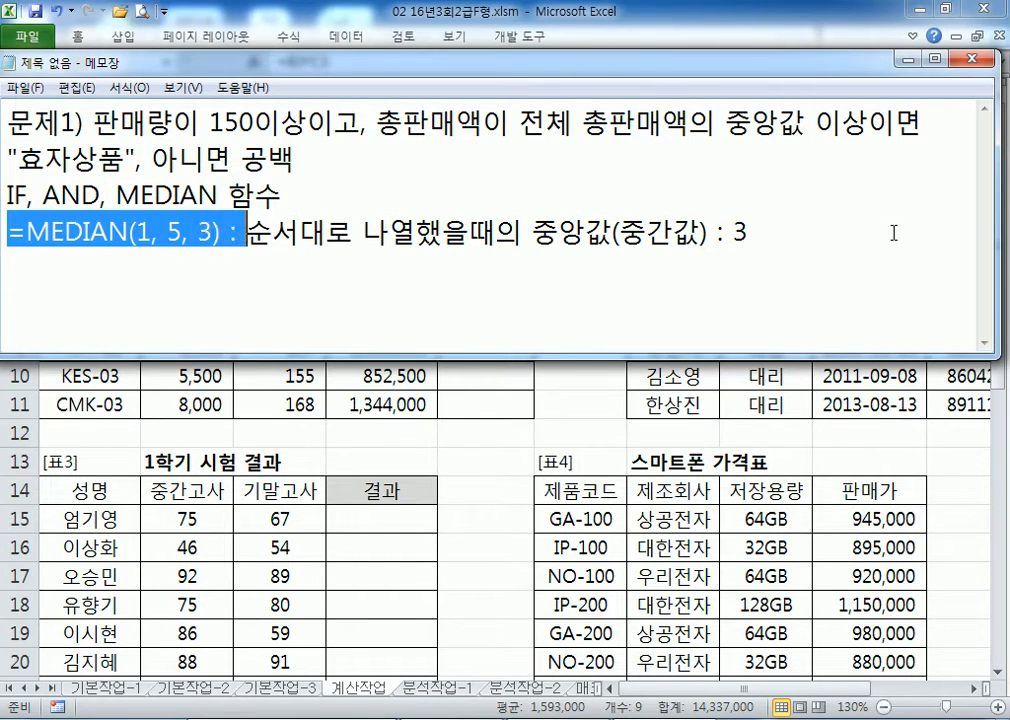
key(ctrl+c)
key(Down)
key(ctrl+v)
key(Left)
key(Left)
key(Left)
key(Left)
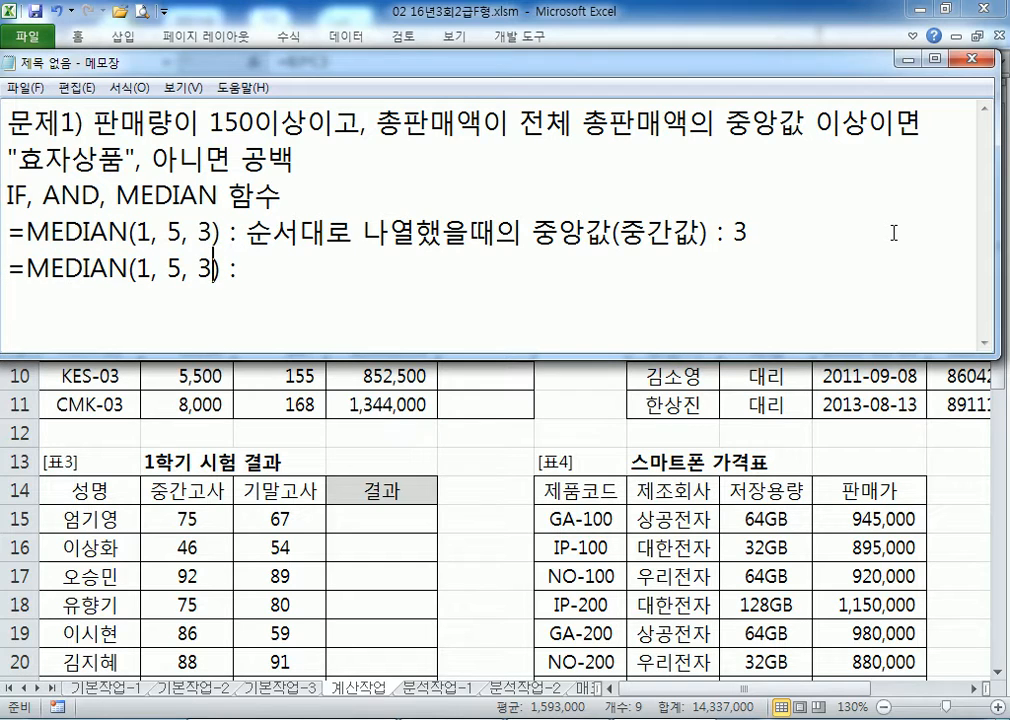
text(, 2)
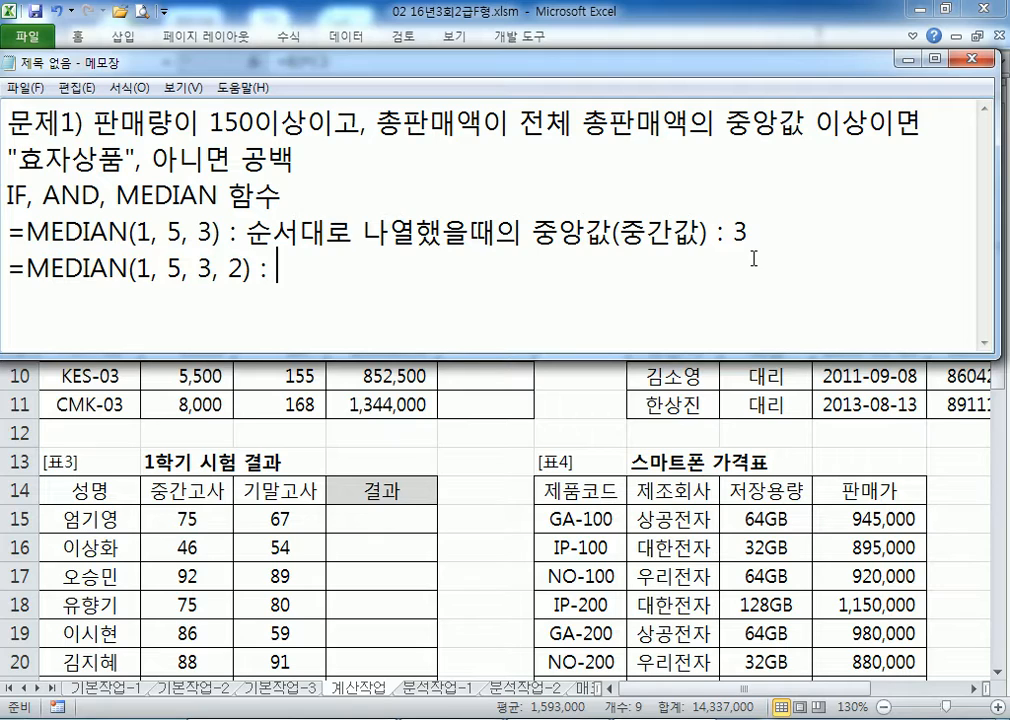
Step: Expand the three-argument MEDIAN example's result to "1, 3, 5 > 3" and start the four-argument example's sorted list with "1, 2,"
click(736, 232)
text(1, 2, 3 > 3)
click(754, 258)
text(1, 2)
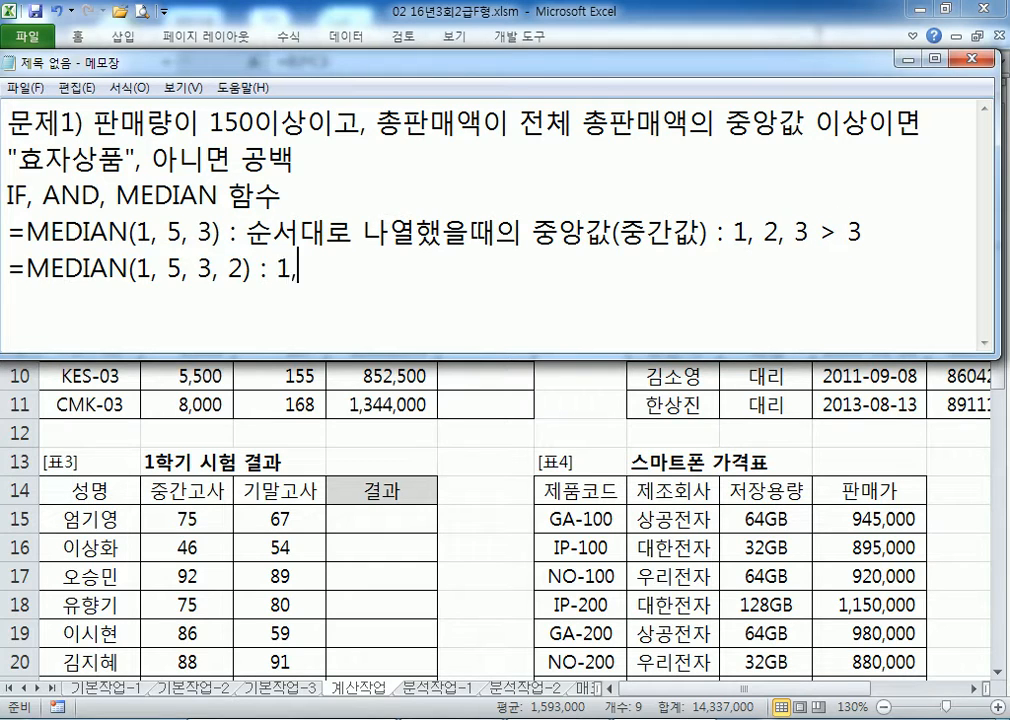
text(,)
key(Delete)
text(3)
key(Right)
key(Right)
key(Delete)
text(5)
key(Down)
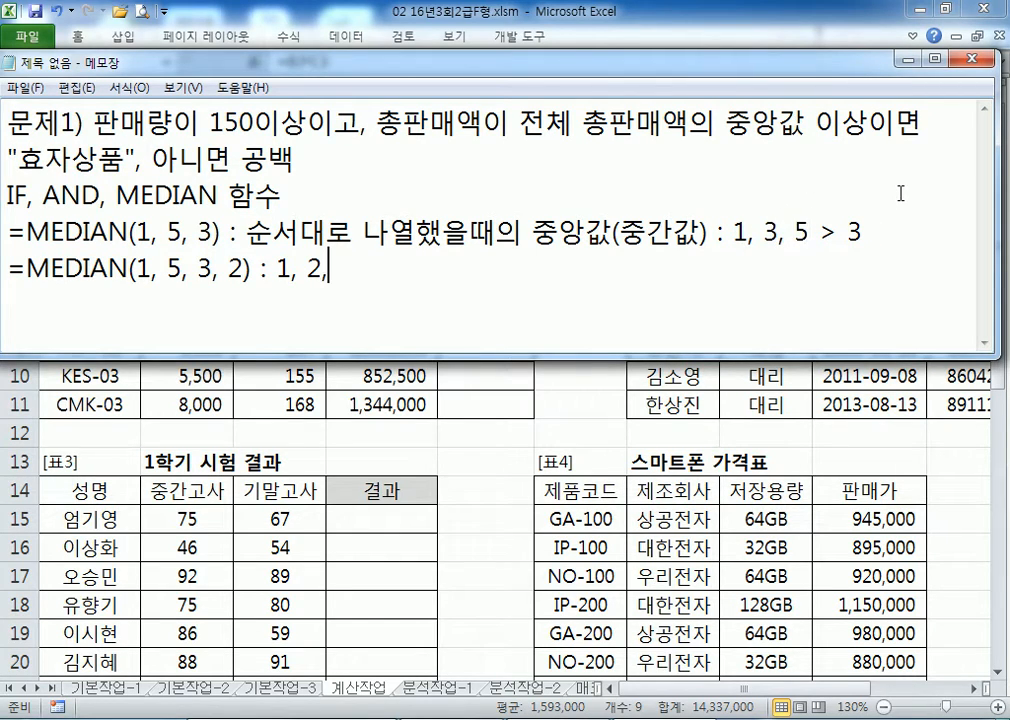
Step: Complete the four-argument MEDIAN example's list and explanation with "3, 5 > 2와 3의 평균 > 2.5"
text(3, 5)
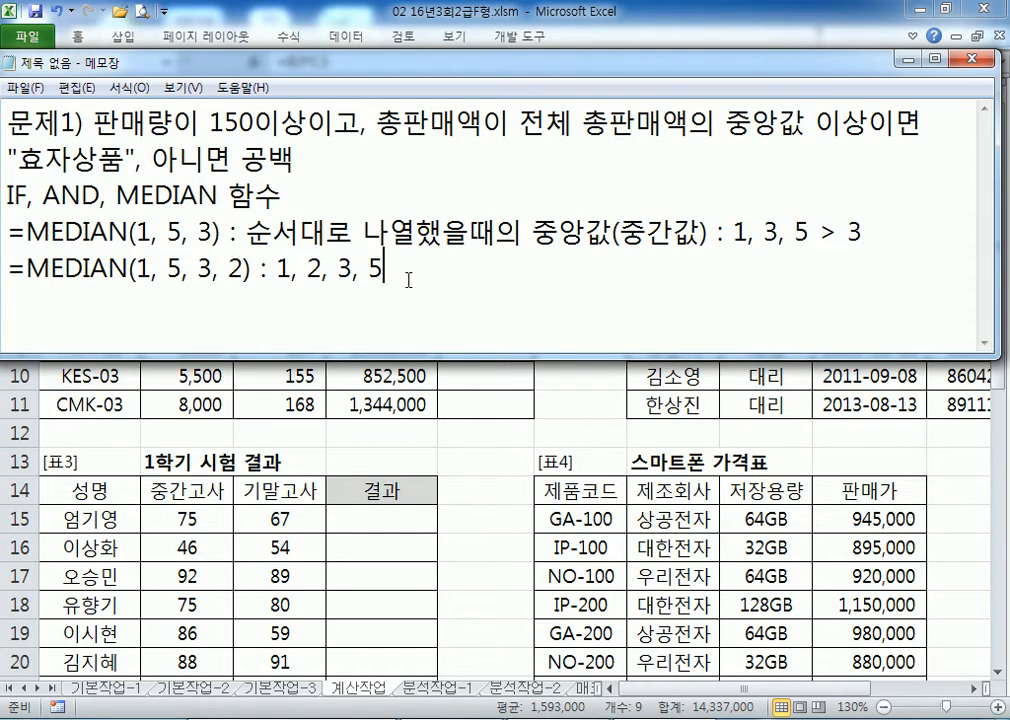
text( > 2ㅇ)
text(와 3의 )
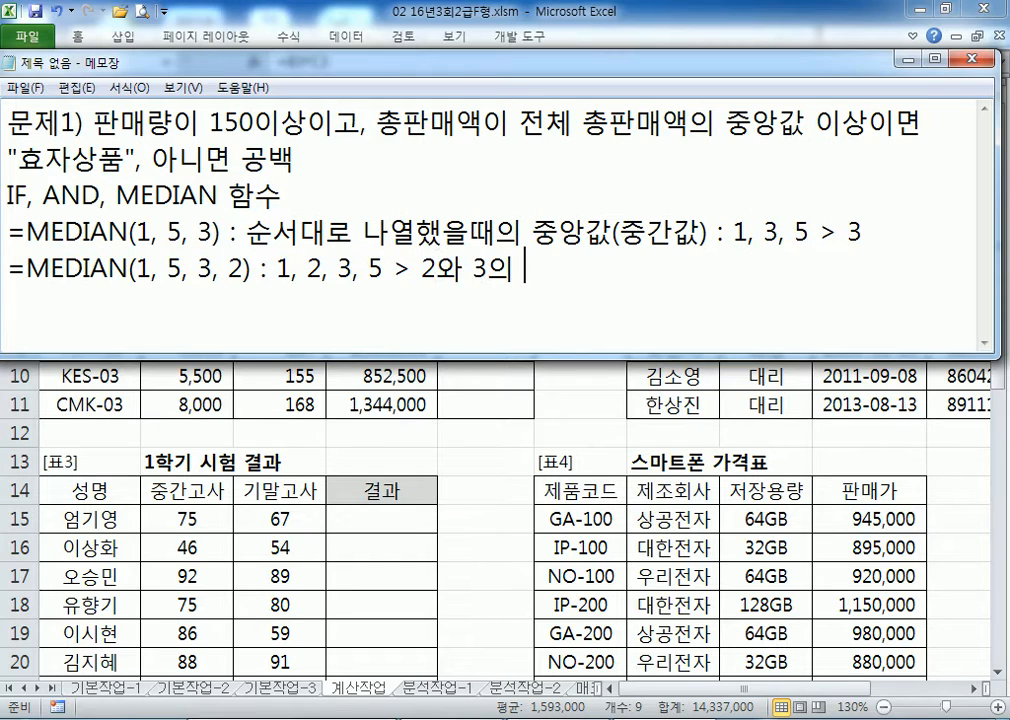
text(평균 )
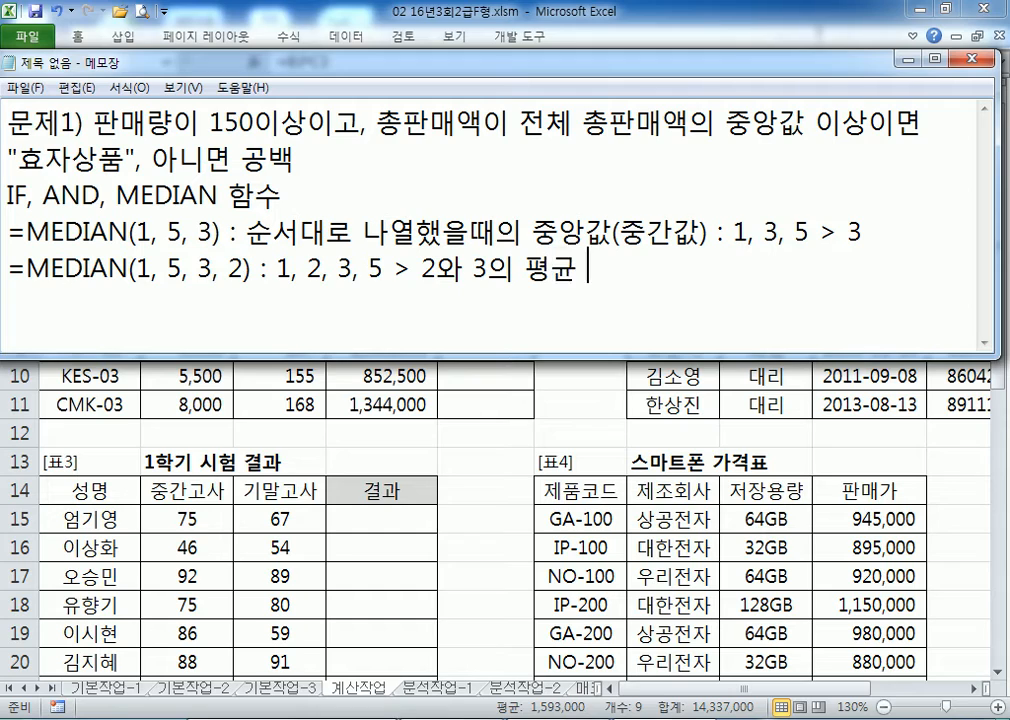
text(> 2.5)
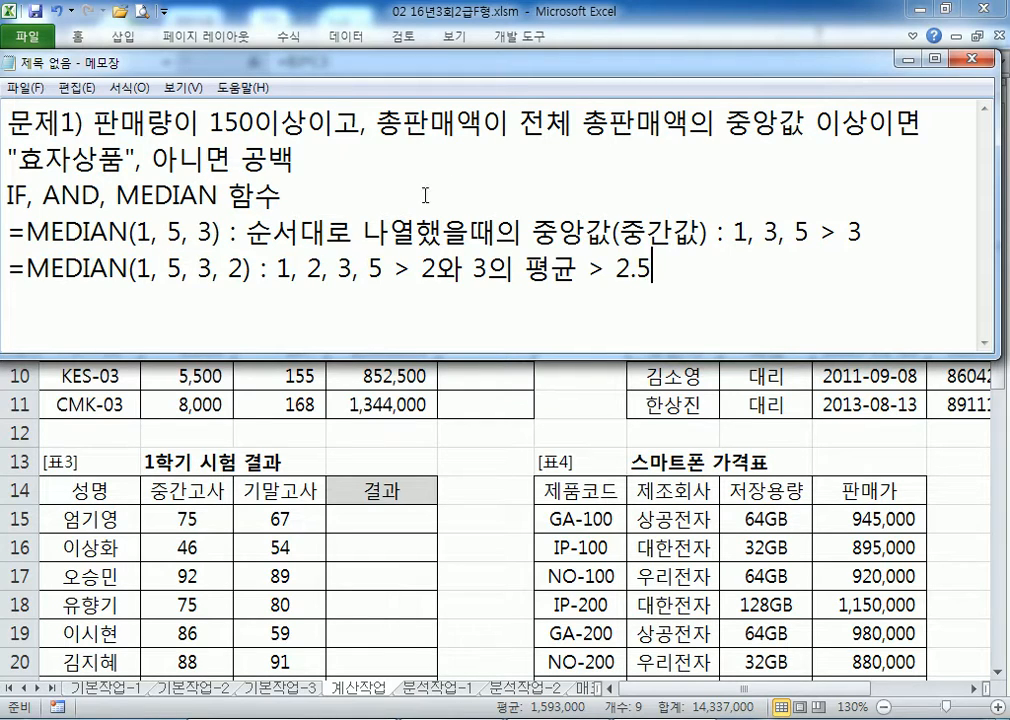
drag(137, 232, 216, 232)
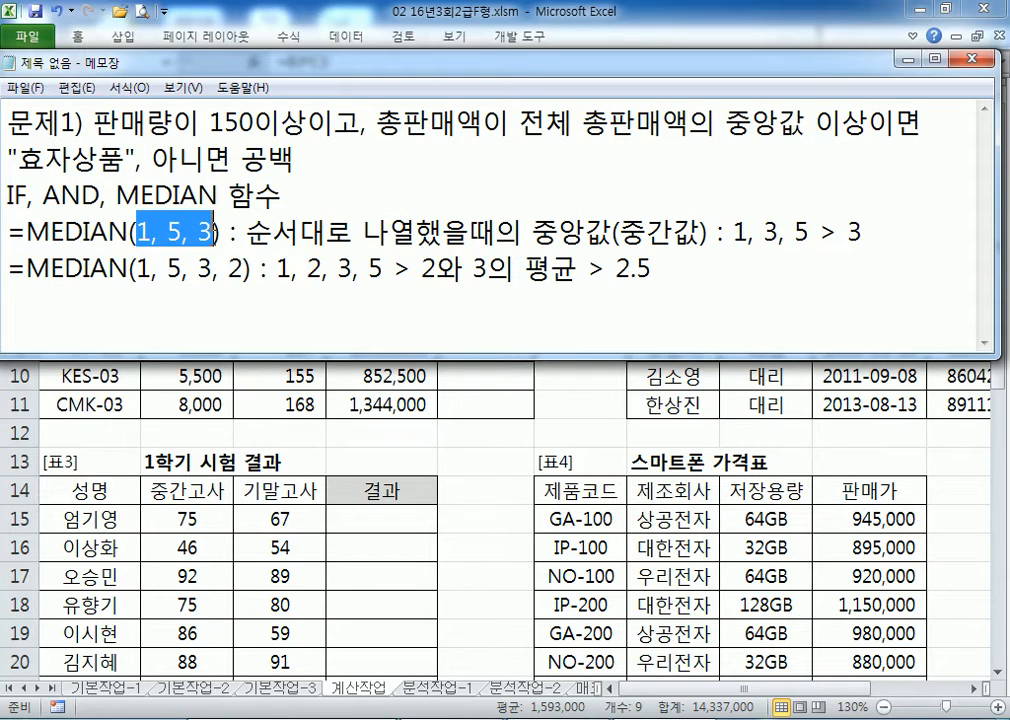
drag(764, 232, 781, 232)
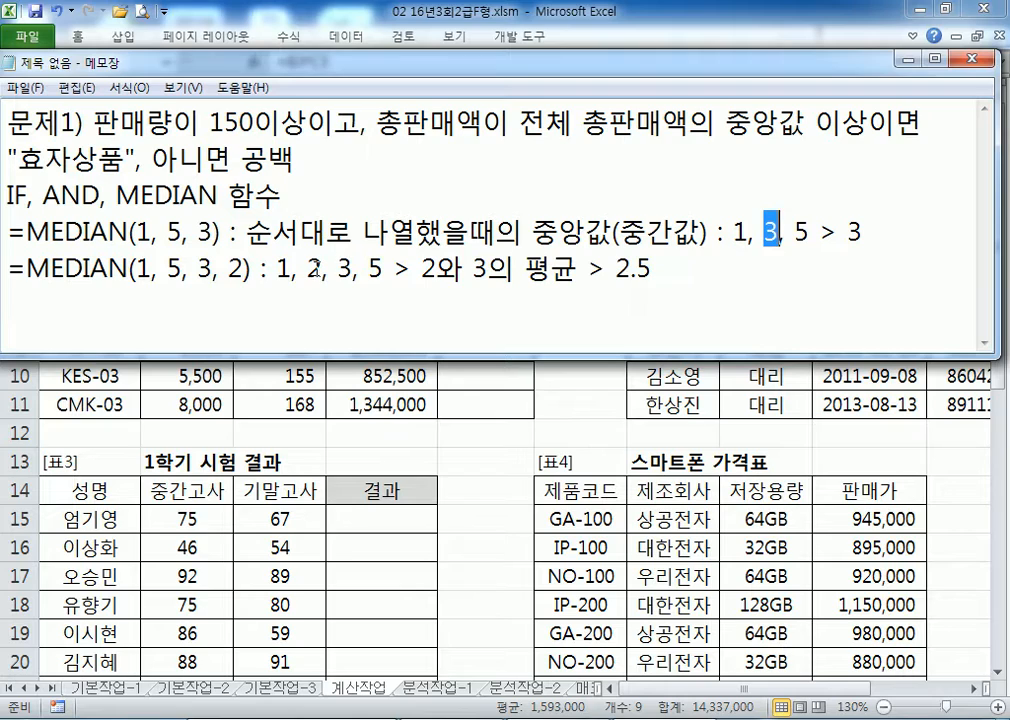
drag(306, 268, 352, 268)
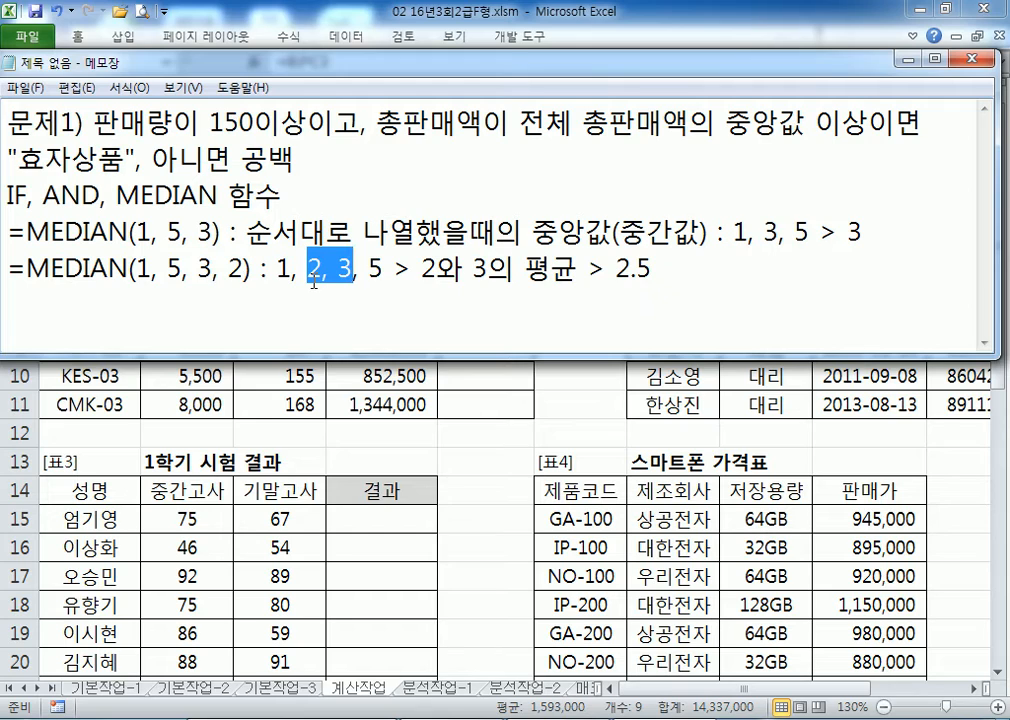
click(306, 266)
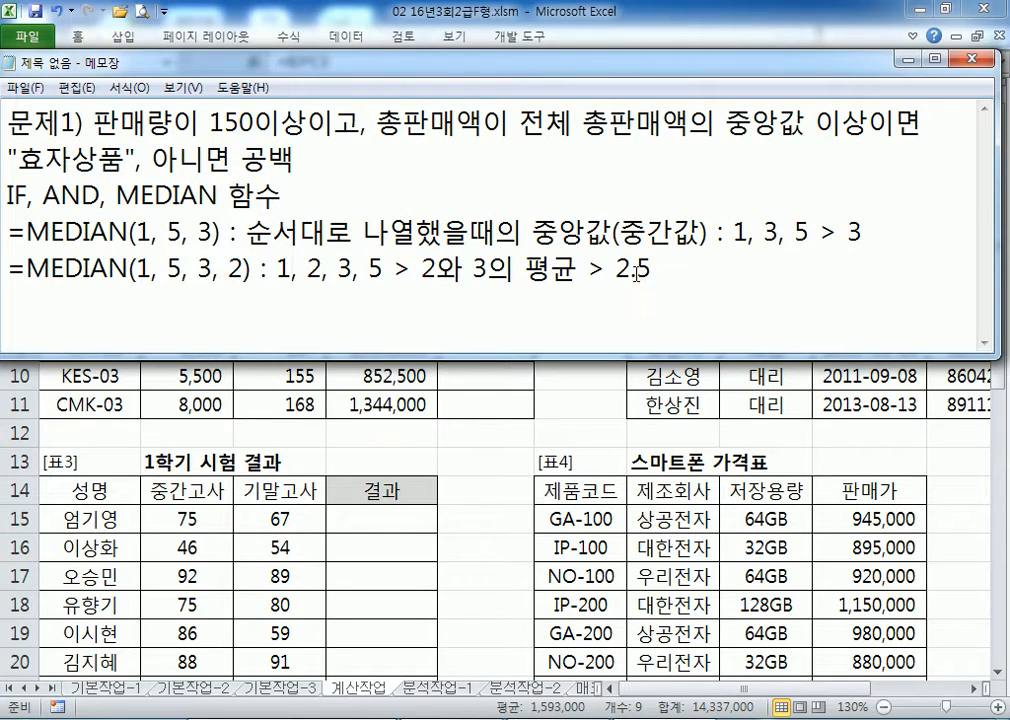
text(₩₩₩)
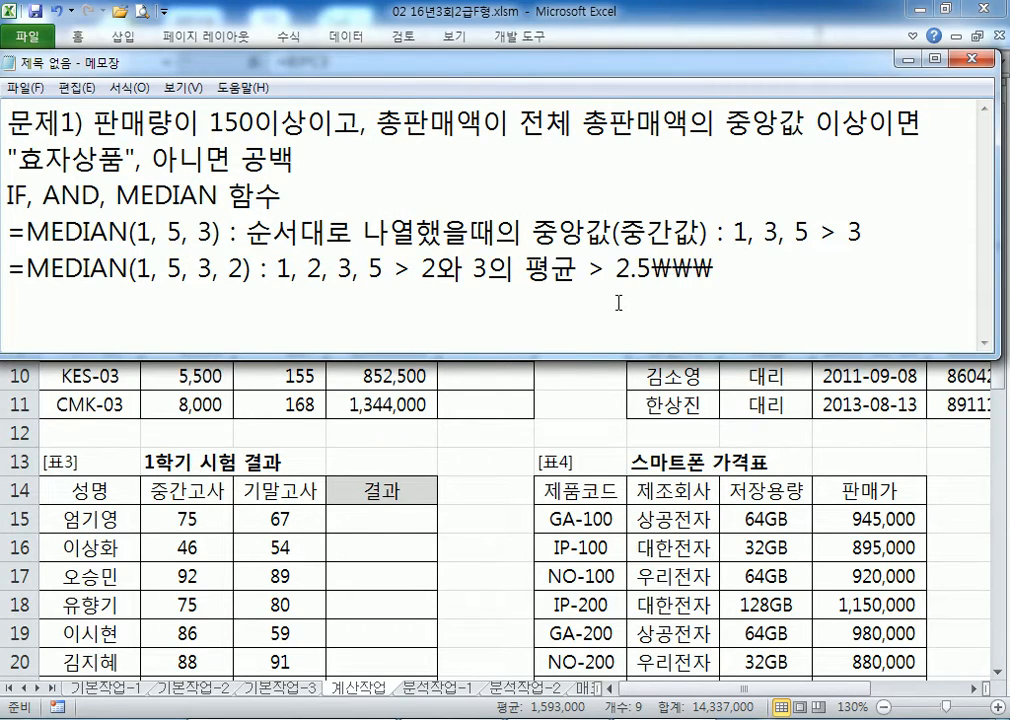
key(BackSpace)
key(BackSpace)
key(BackSpace)
key(BackSpace)
text(5)
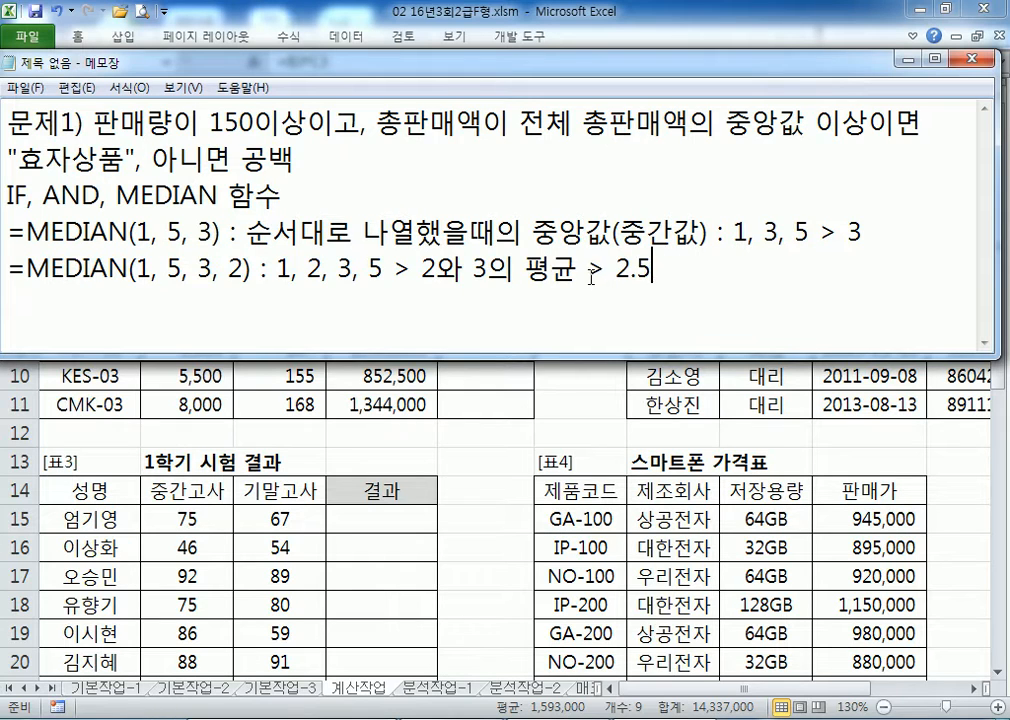
Step: Add blank lines below the MEDIAN examples and make the Notepad window taller
key(Return)
key(Return)
key(Return)
drag(491, 354, 491, 500)
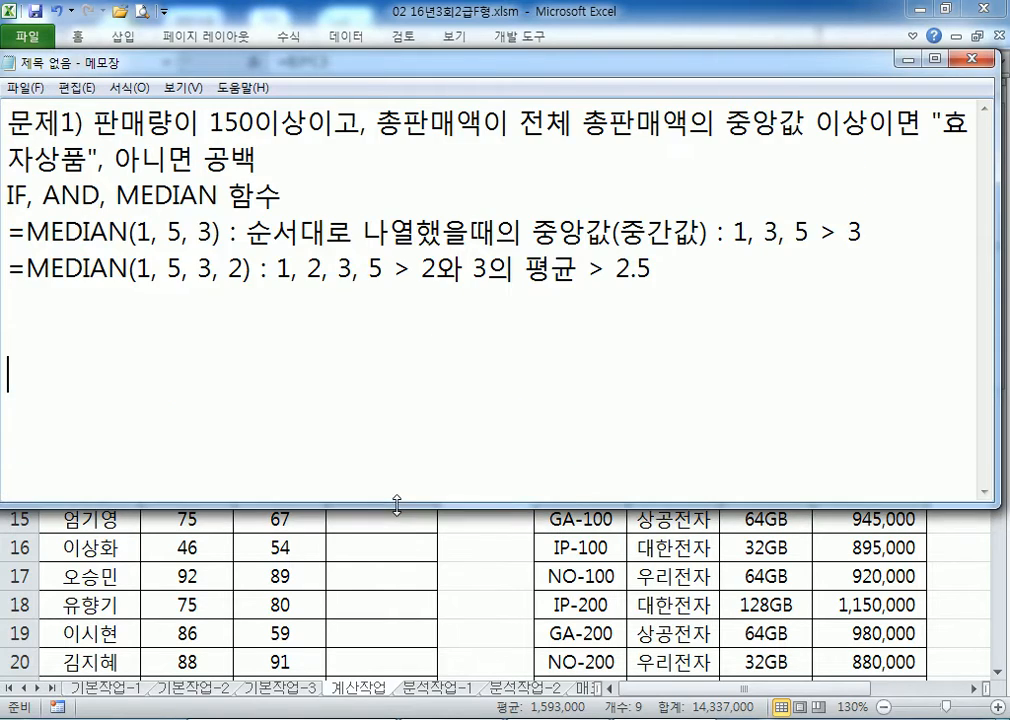
Step: Leave one blank line below the examples and begin a formula outline with "=IF(판매량>=150, "
click(22, 316)
text(=IF()
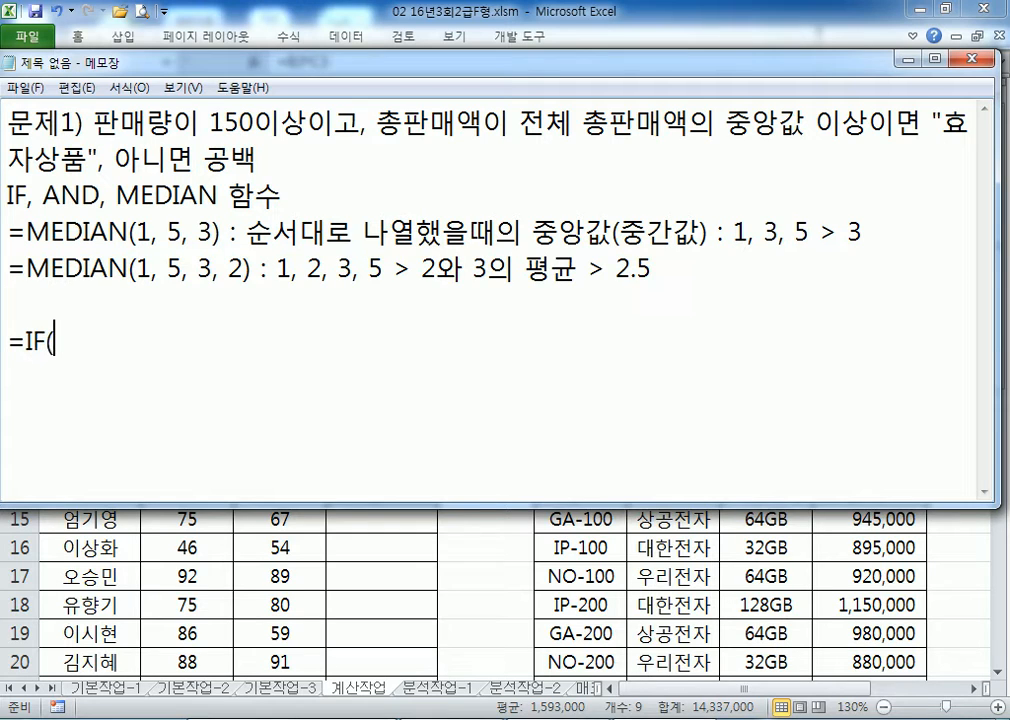
text(VKS)
key(BackSpace)
key(BackSpace)
key(BackSpace)
key(Hangul)
text(파판매량>)
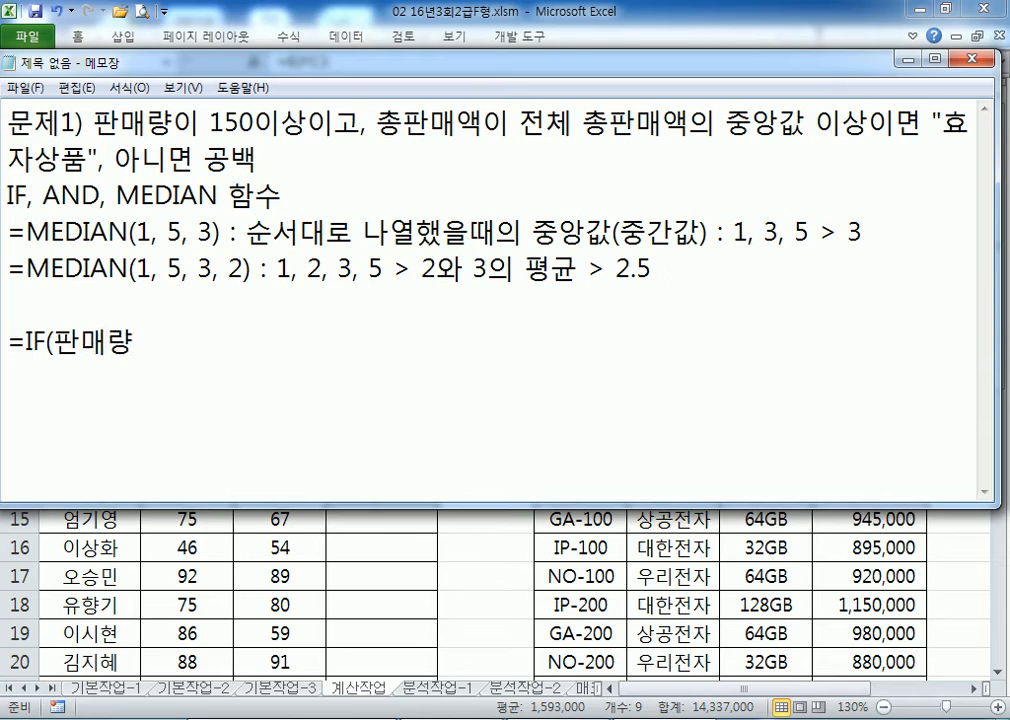
text(=150, )
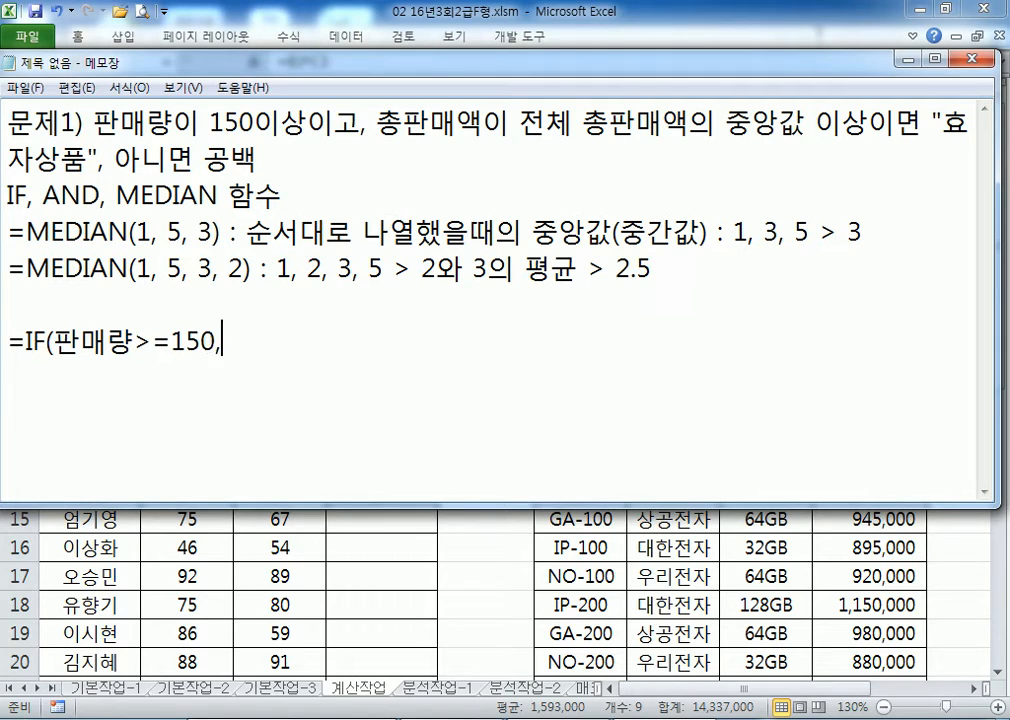
Step: Append a second condition to the IF outline comparing the total sales amount with ">=전체"
text(퐁판매애ㅑ)
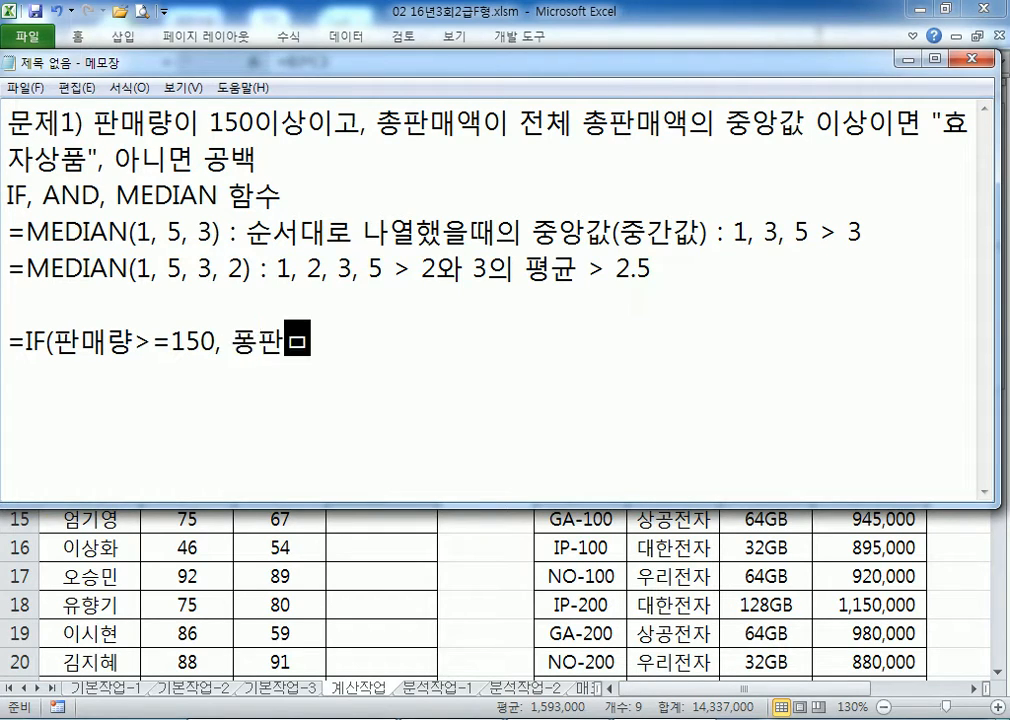
key(BackSpace)
key(BackSpace)
key(BackSpace)
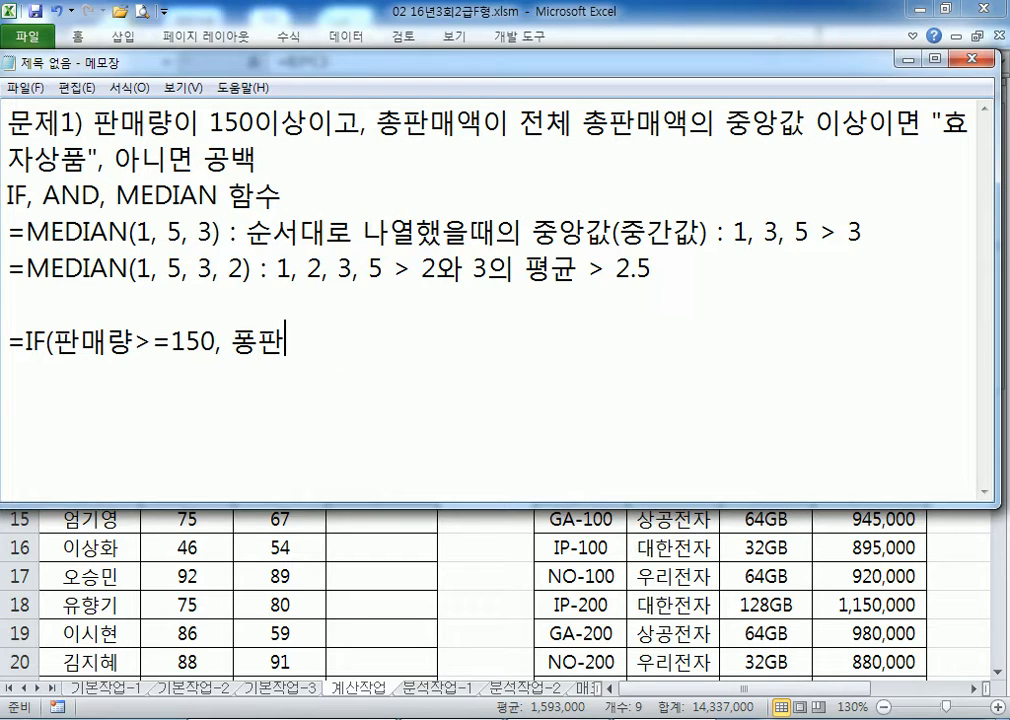
text(매액>정체)
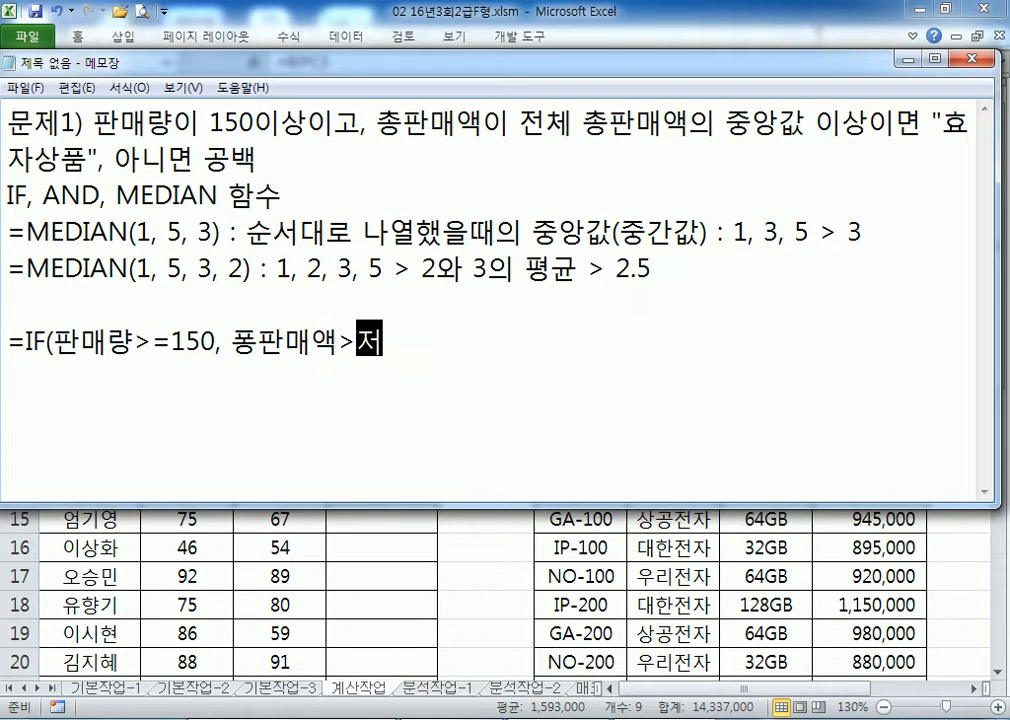
key(Left)
key(Left)
key(Left)
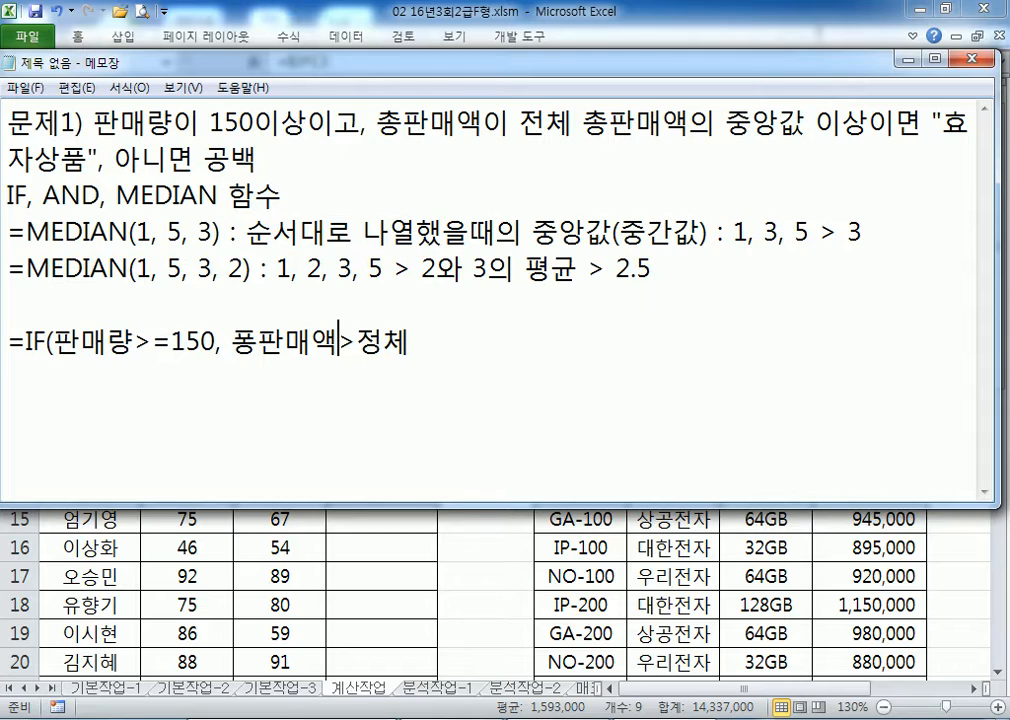
key(Right)
text(=)
key(Right)
key(Right)
key(BackSpace)
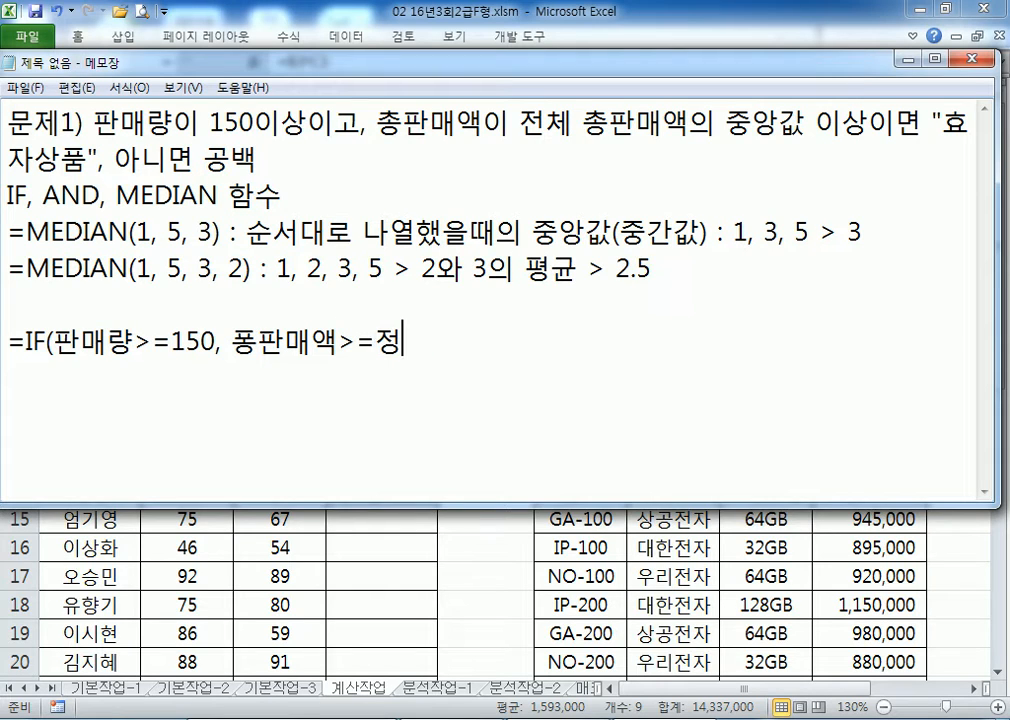
key(BackSpace)
text(전체)
Step: Correct the misspelled "퐁판매액" in the second condition to "총판매액"
key(Left)
key(Left)
key(Left)
key(Left)
key(Left)
key(Left)
key(Left)
key(Left)
key(Left)
key(Left)
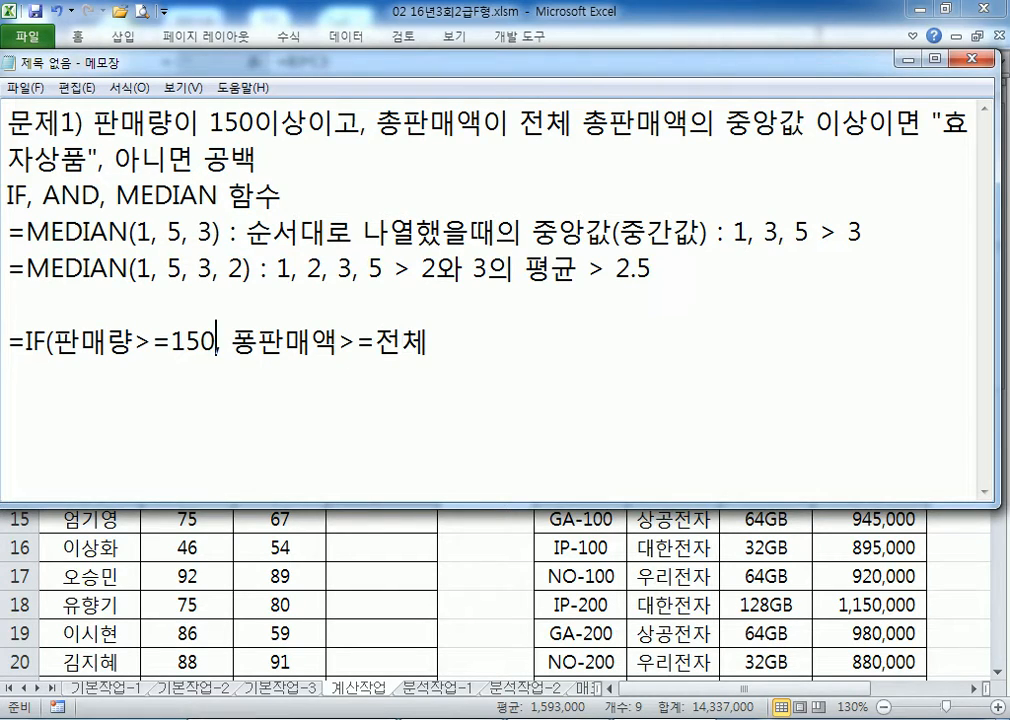
key(Right)
key(Right)
text(ㅍㅓㅇ)
key(BackSpace)
key(BackSpace)
key(BackSpace)
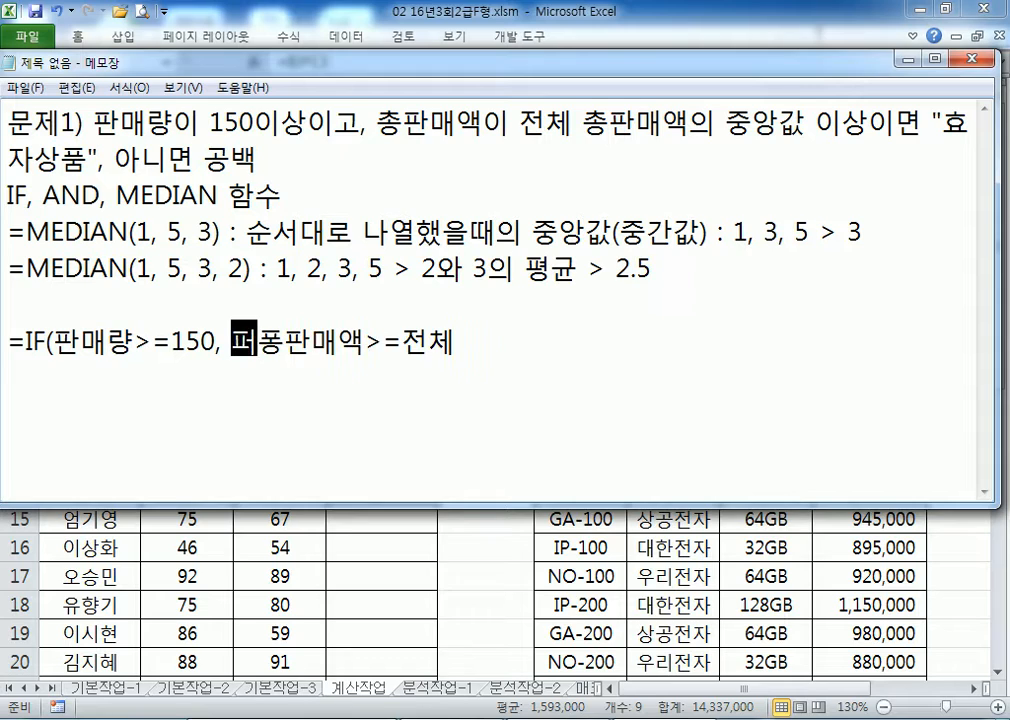
text(초ㅇ)
key(Delete)
Step: Finish the second condition by appending " 총판매액의 중앙값" at the end of the line
key(End)
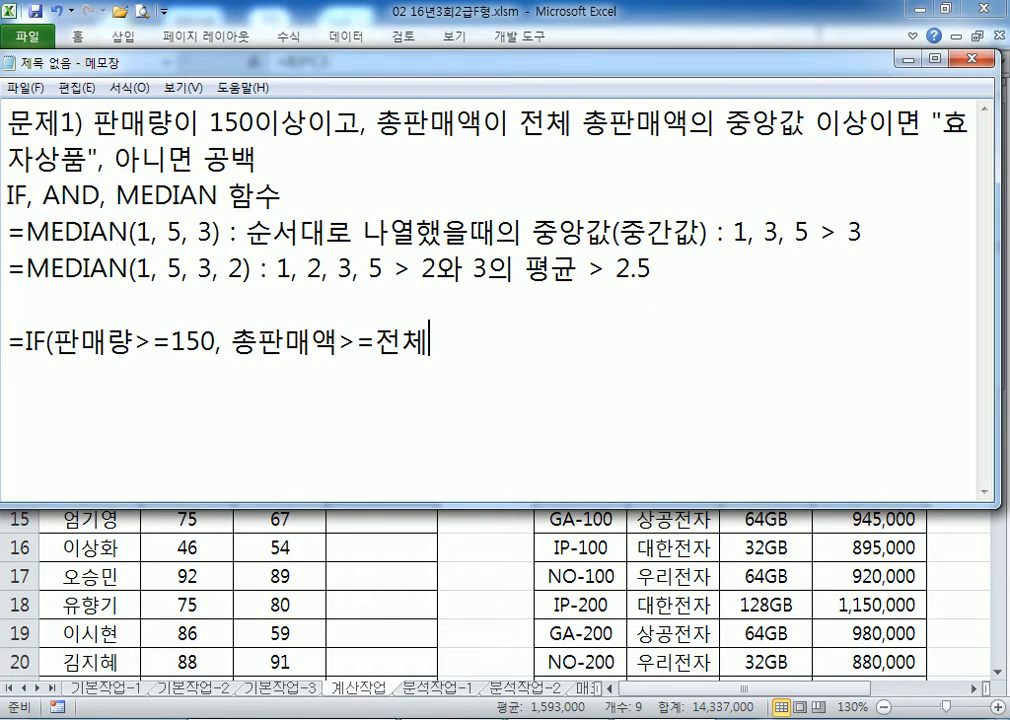
text(ㅍㅊ)
key(BackSpace)
key(BackSpace)
text(ㅊㅗㅇㅍㅏㄴㅁ)
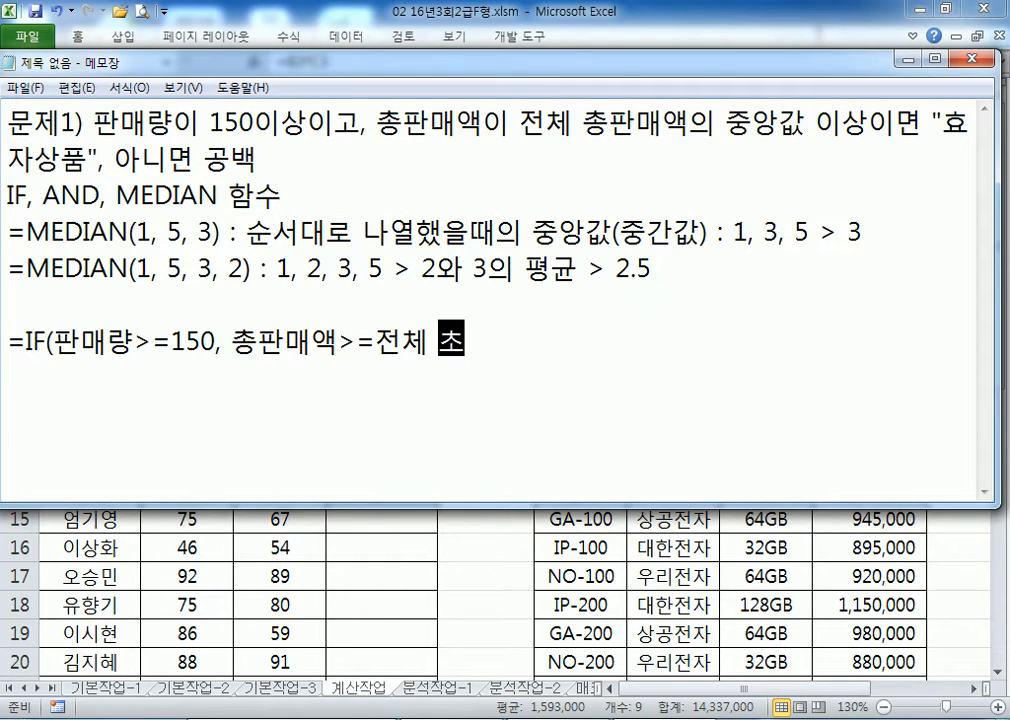
text(ㅐㅇㅐㄱㅇㅡㅣ ㅈㅜ)
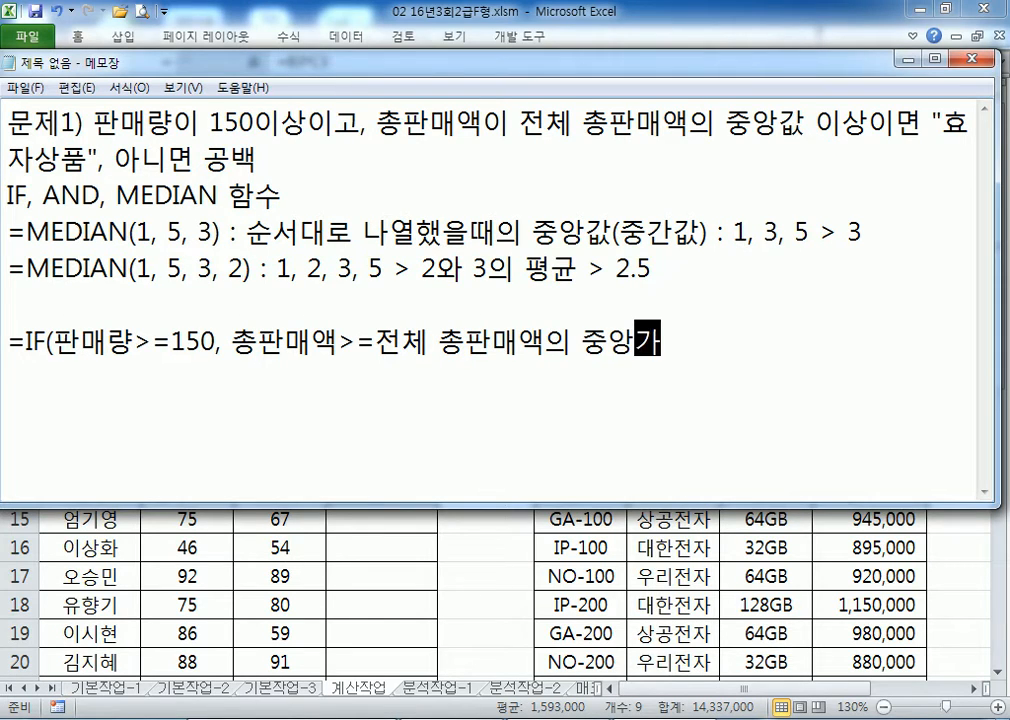
text(ㅂㅅ)
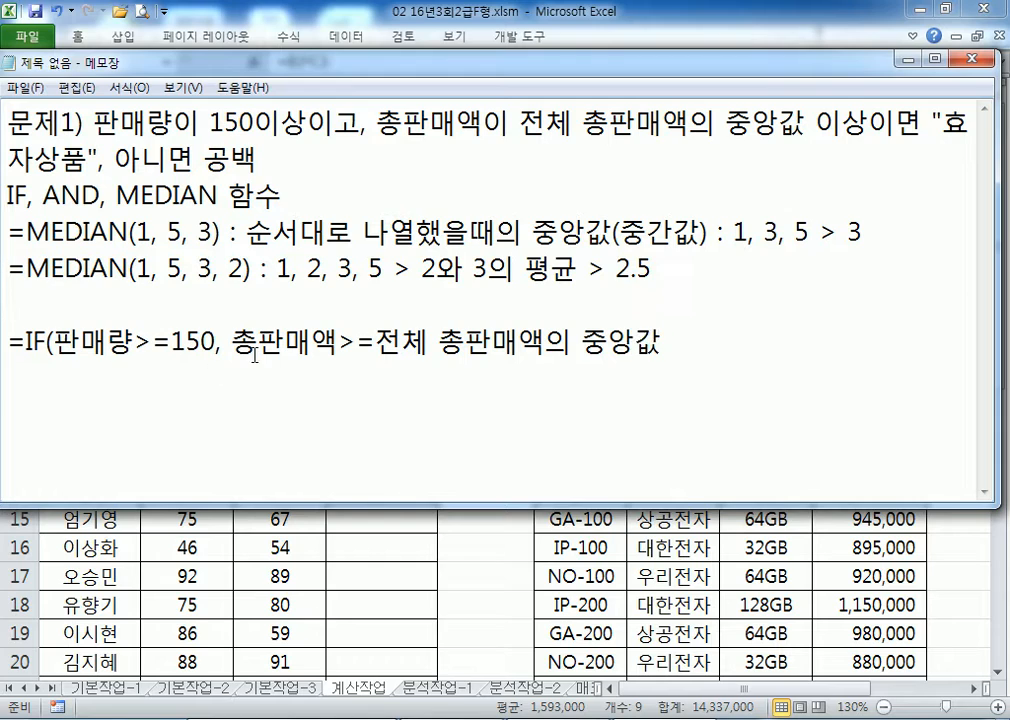
Step: Wrap the two conditions of the IF outline in AND( )
click(54, 341)
text(AND()
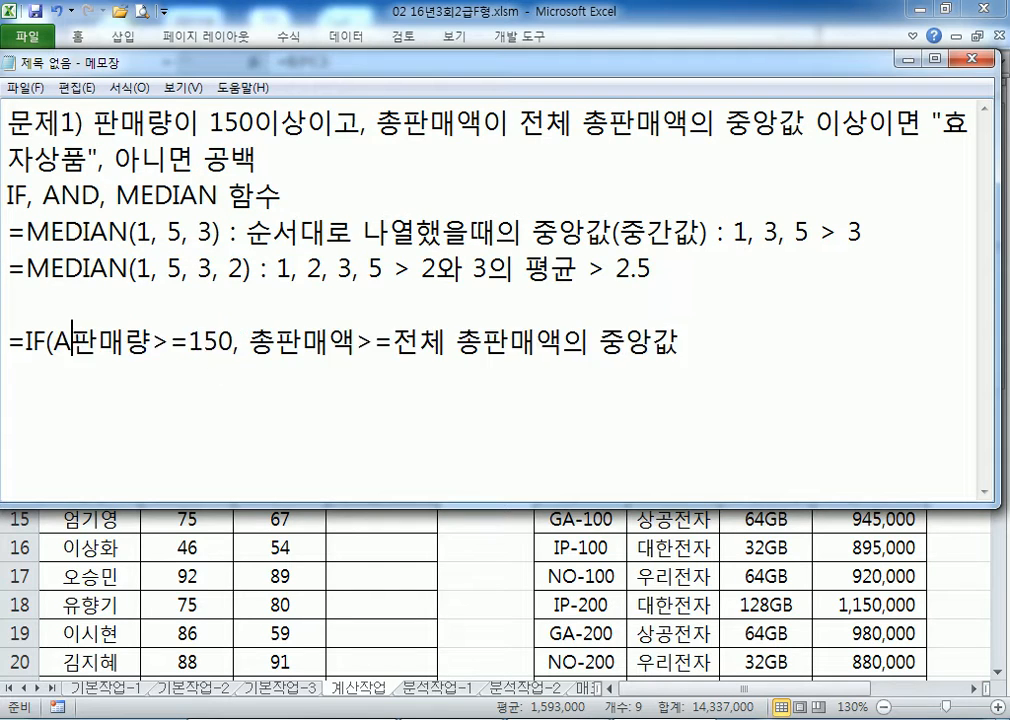
key(End)
text()()
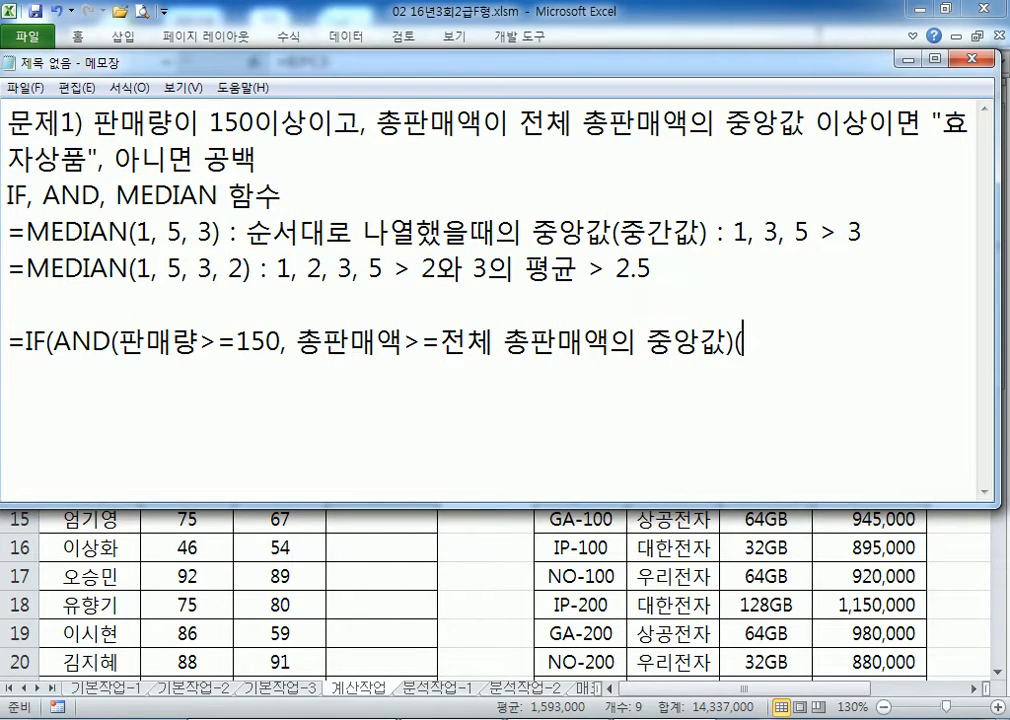
key(BackSpace)
Step: Complete the IF outline with the true and false results, ", "효자상품", "")"
text(, "GY)
key(BackSpace)
key(BackSpace)
text(GY)
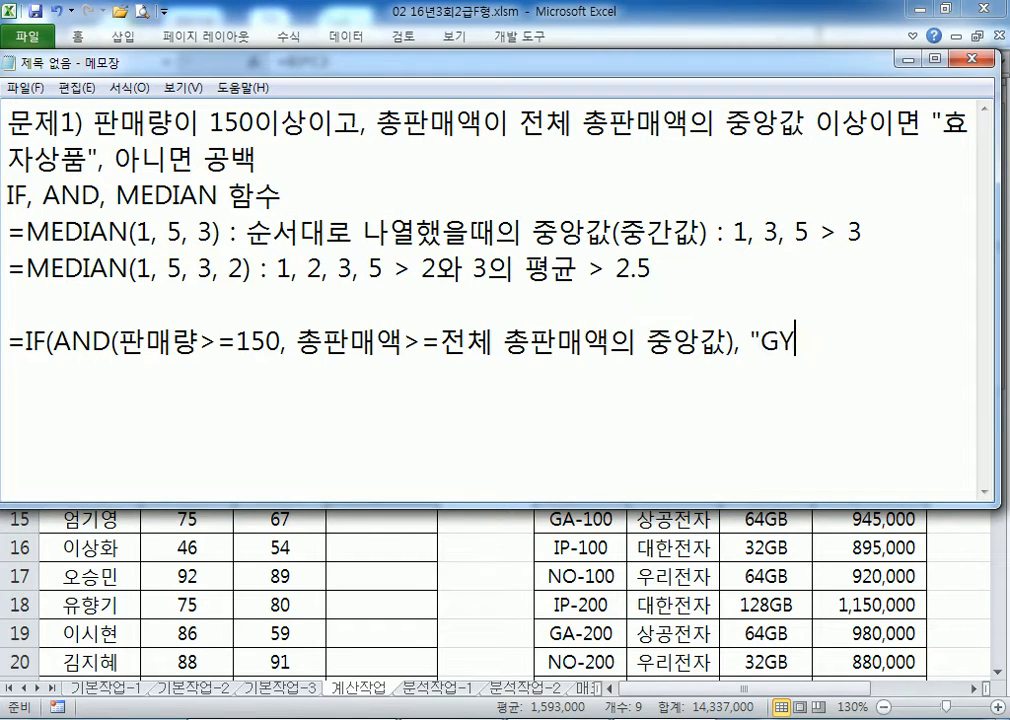
key(BackSpace)
key(BackSpace)
key(Hangul)
text(효자상품)
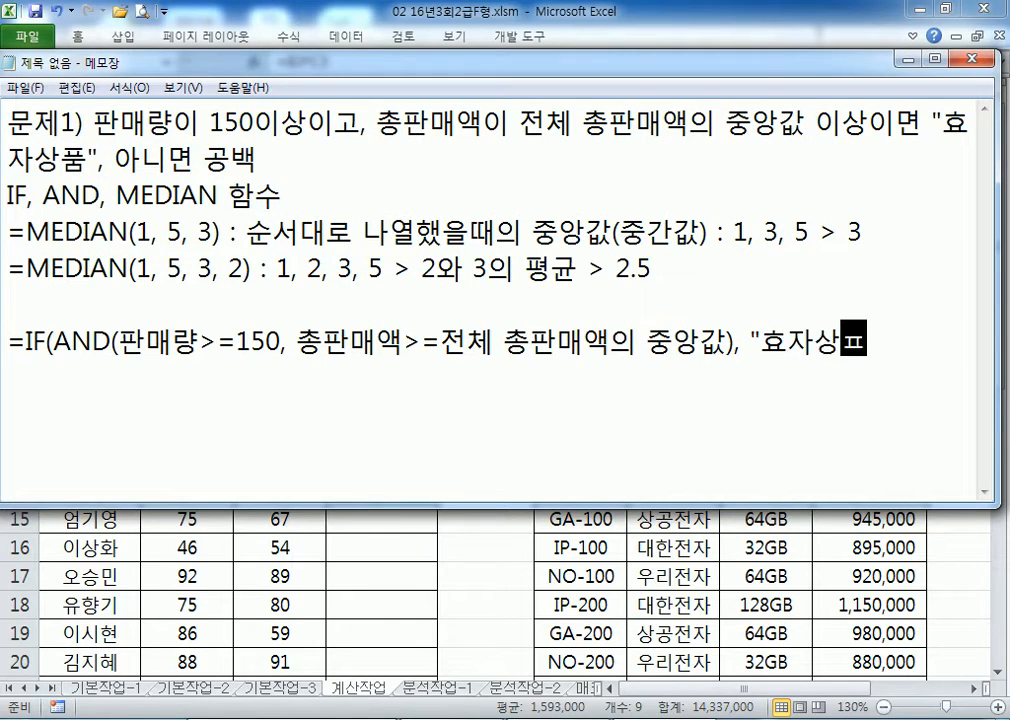
key(Return)
key(BackSpace)
text(", ""))
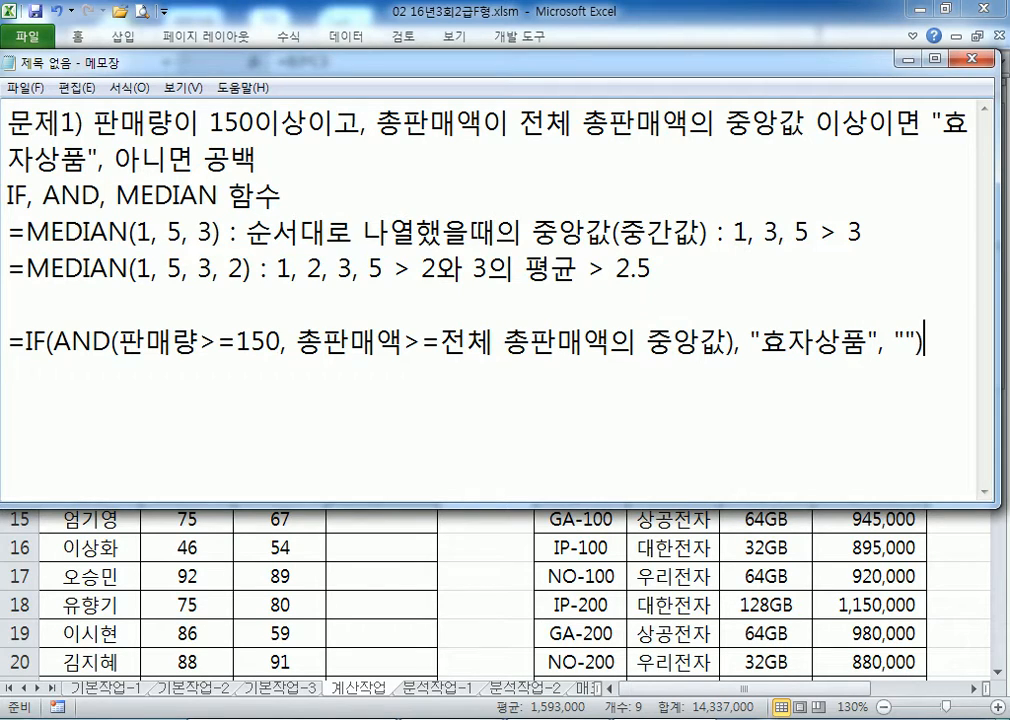
Step: Add a new line after the formula outline and a blank line between the function list and the MEDIAN examples
key(Return)
click(311, 210)
key(Return)
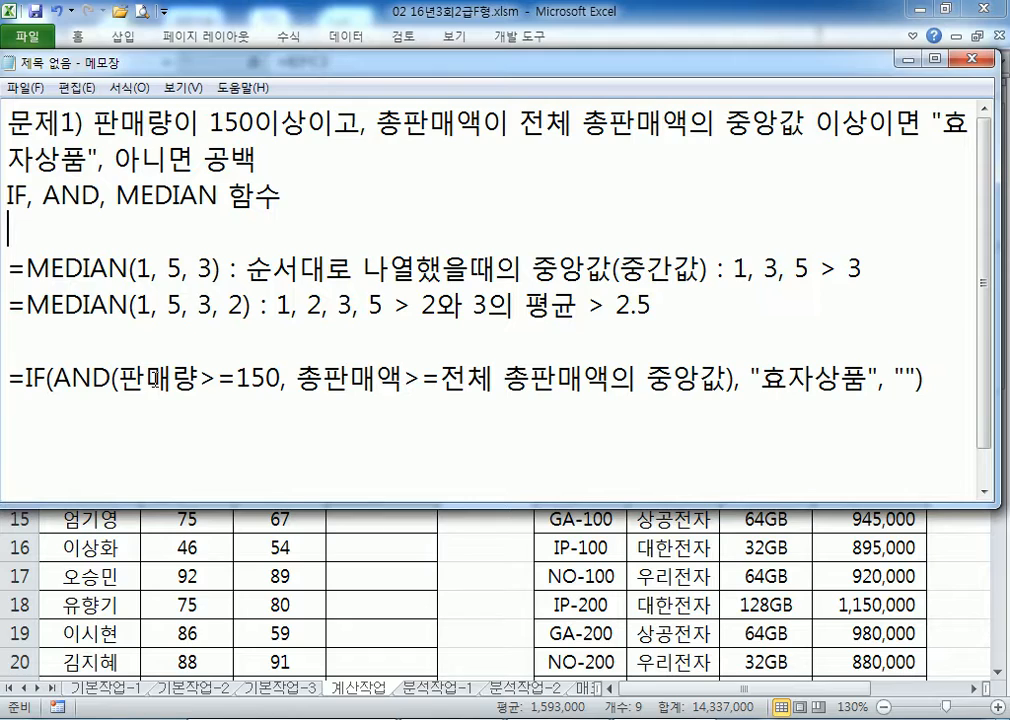
Step: Copy the whole IF(AND(...)) outline line and paste it on the line below
drag(760, 380, 863, 380)
click(897, 380)
click(923, 397)
key(Return)
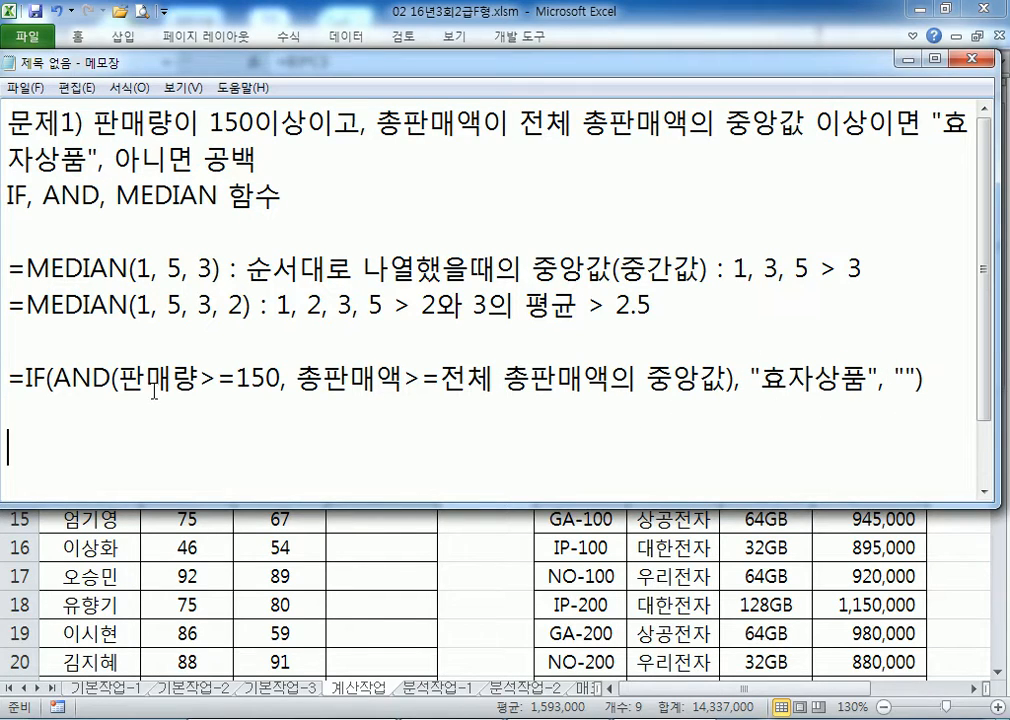
drag(15, 370, 12, 405)
key(ctrl+c)
click(137, 400)
key(ctrl+v)
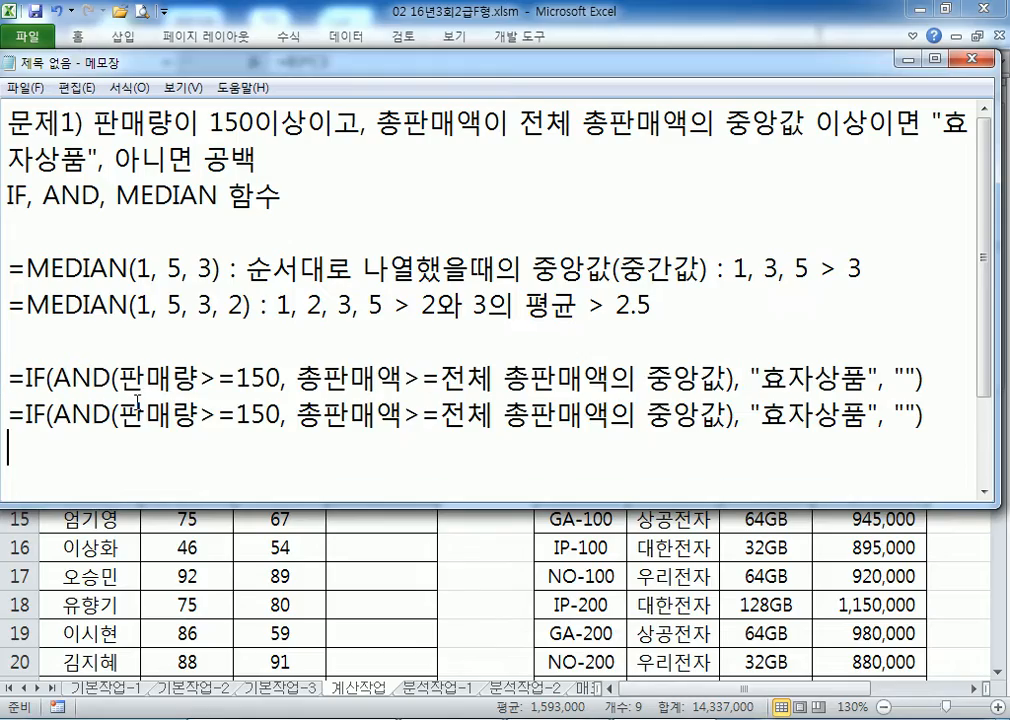
Step: Replace 판매량 with B3 in the copied IF outline line
drag(121, 413, 200, 415)
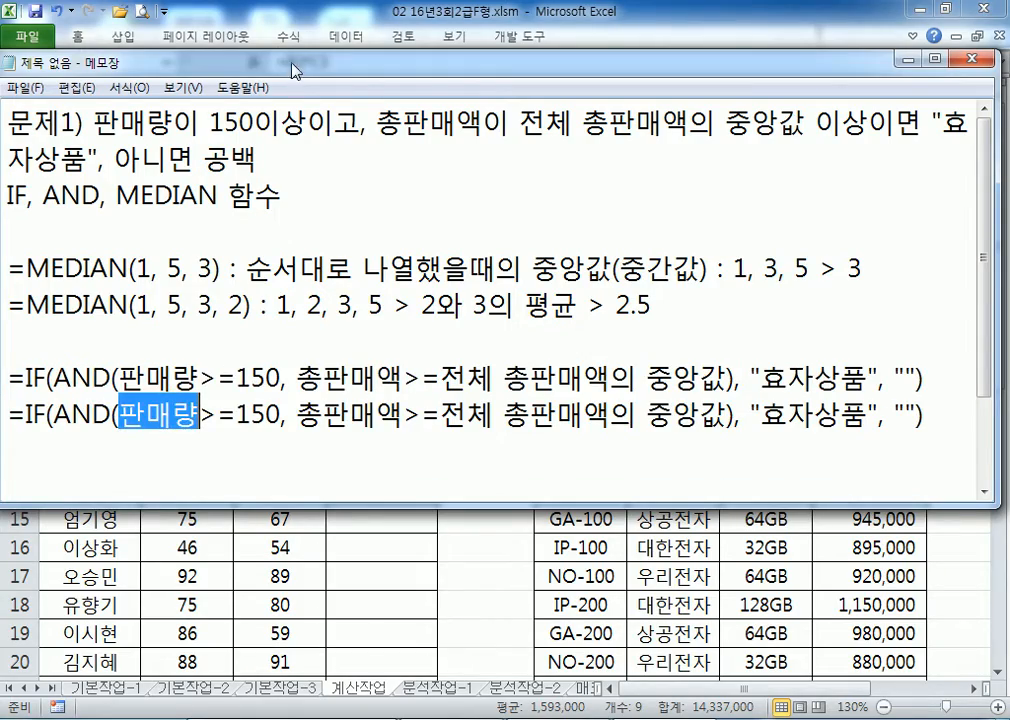
drag(293, 70, 328, 83)
text(ㅠ)
key(BackSpace)
text(B)
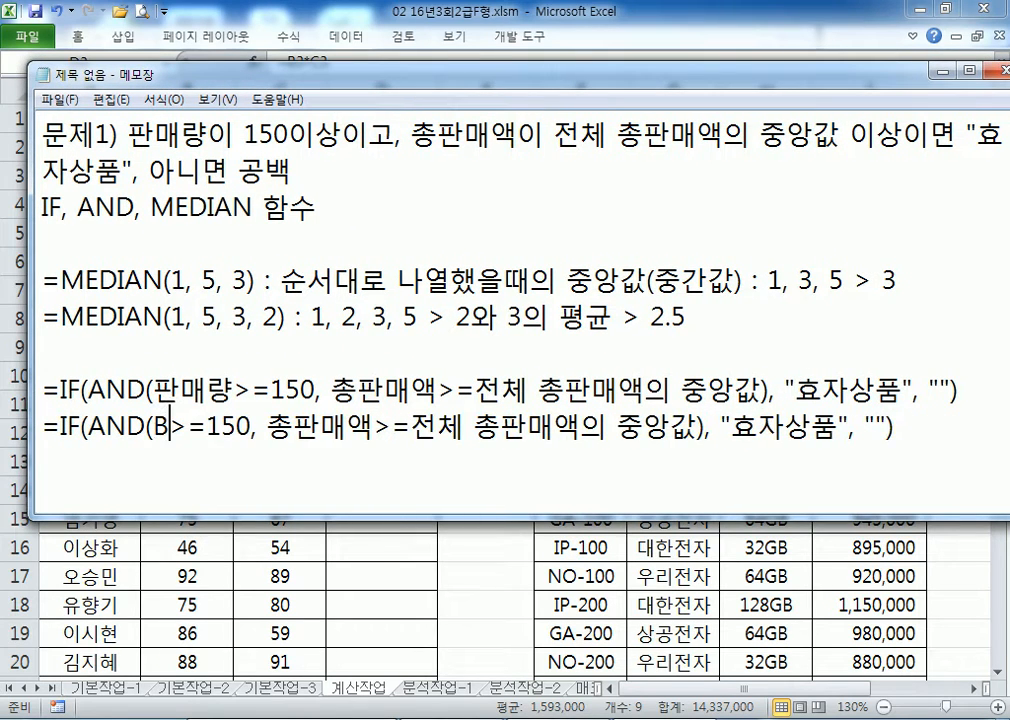
text(3)
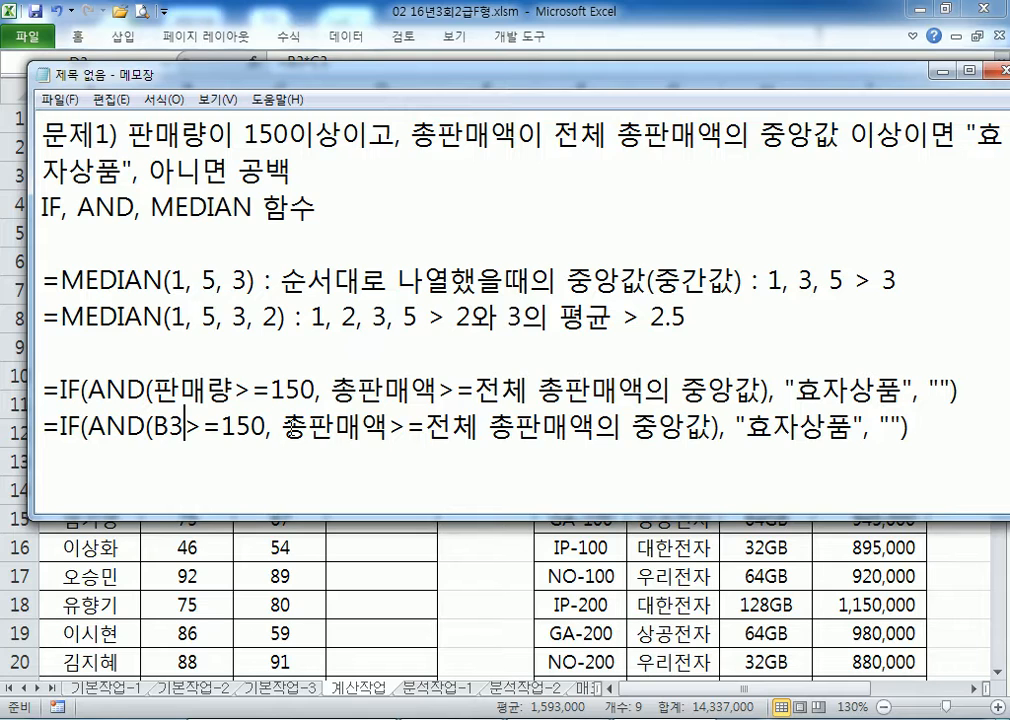
Step: Check the first 총판매액 cell in the worksheet and replace 총판매액 before >= with D3 in the Notepad formula
key(alt+Tab)
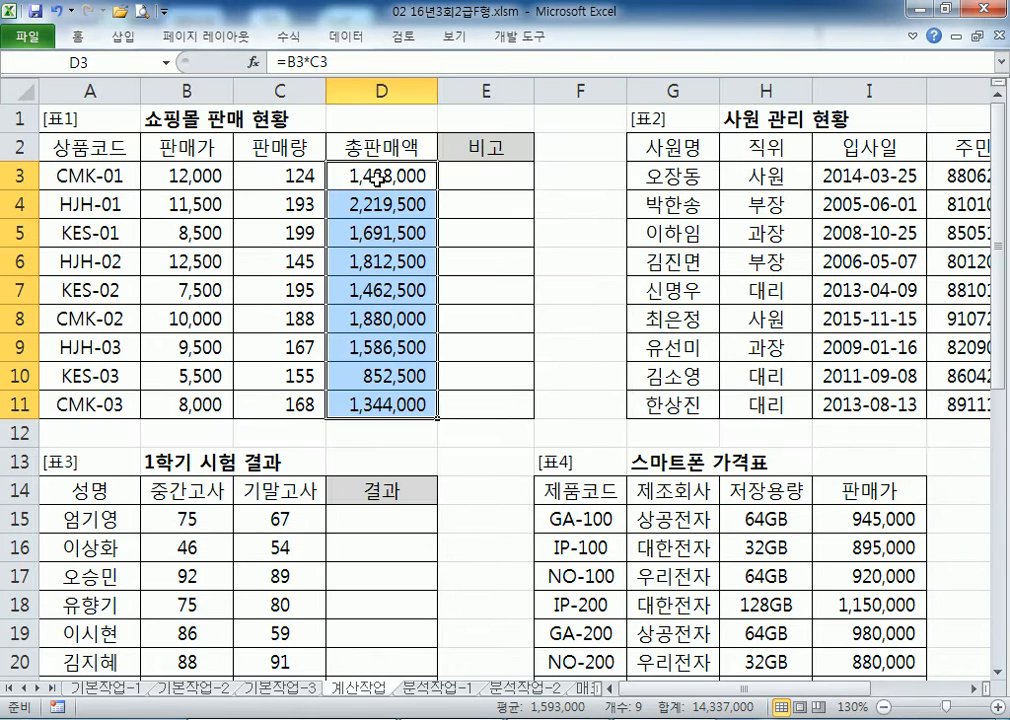
key(alt+Tab)
text(D3)
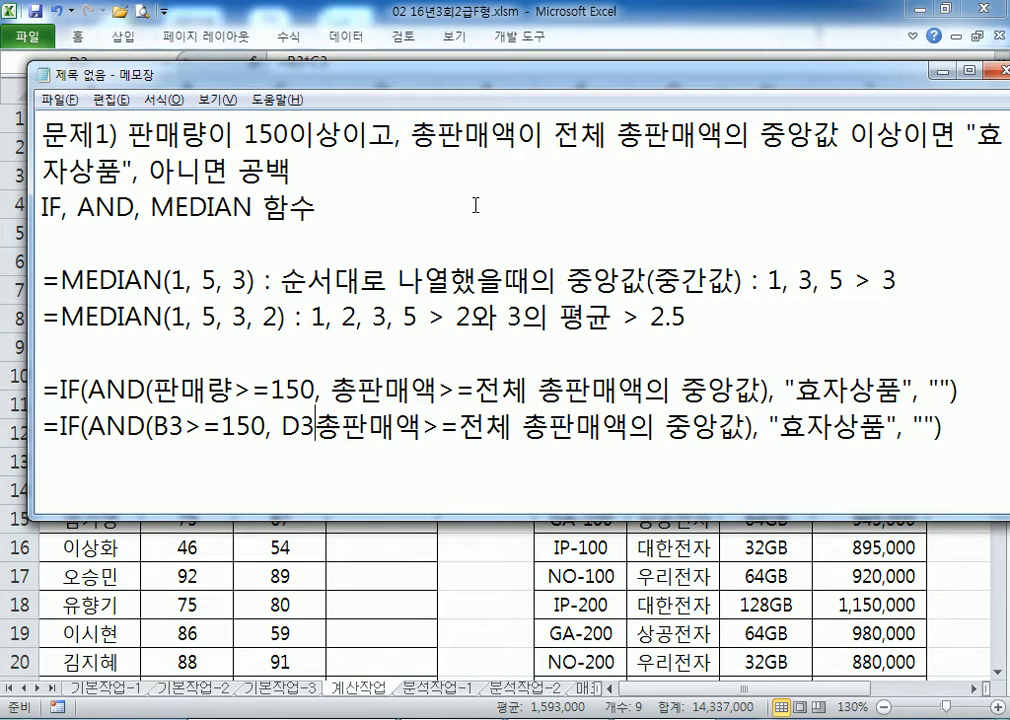
key(Delete)
key(Delete)
key(Delete)
key(Delete)
Step: Replace "전체 총판매액의 중앙값" with MEDIAN(D3:D11) in the second formula line
key(Right)
key(Right)
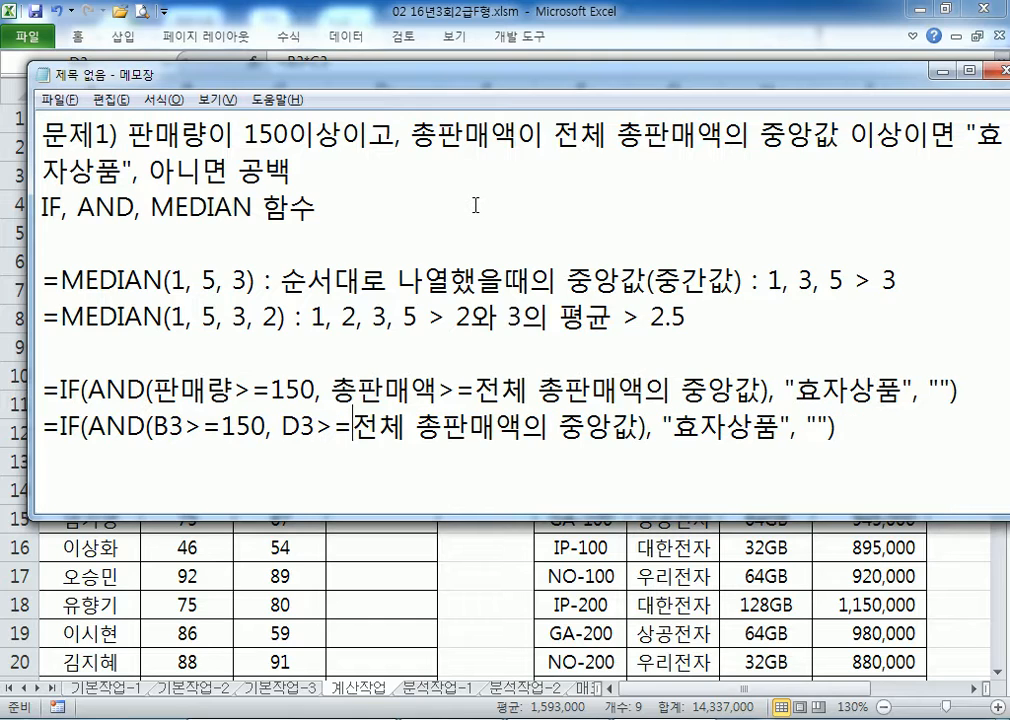
text(MEDIAN()
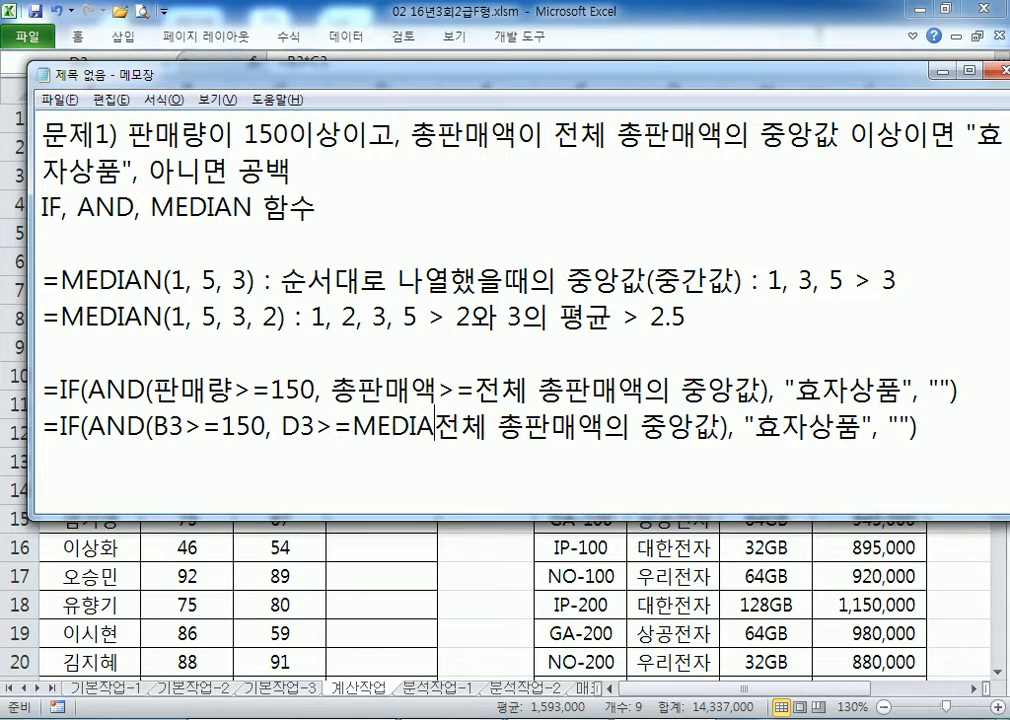
text(D3:F)
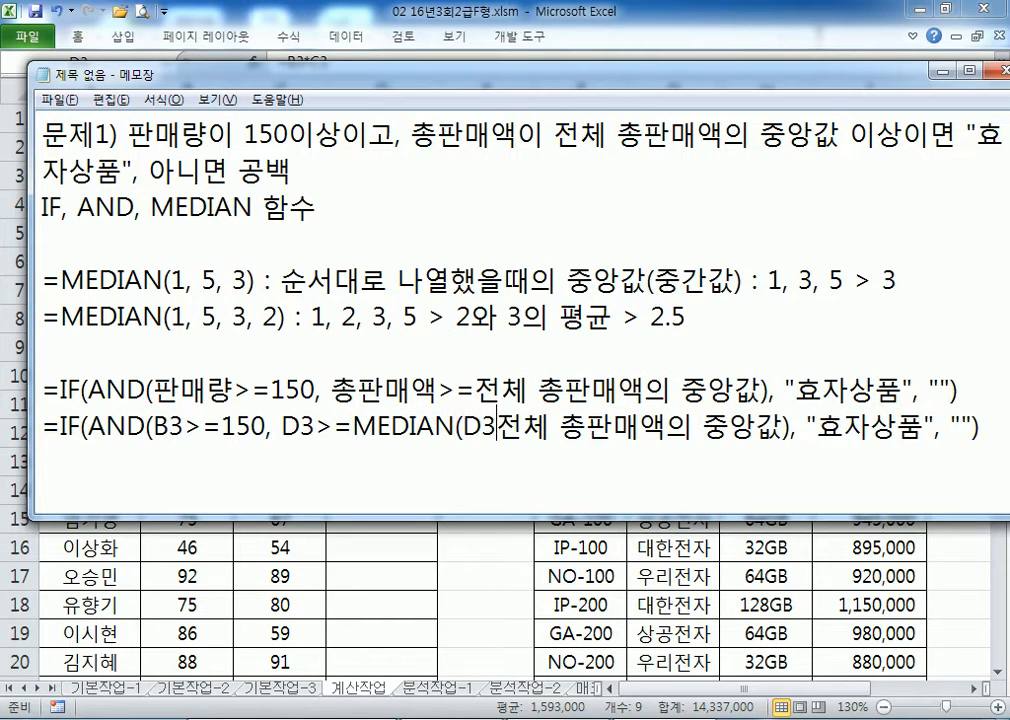
key(BackSpace)
text(D11)_)
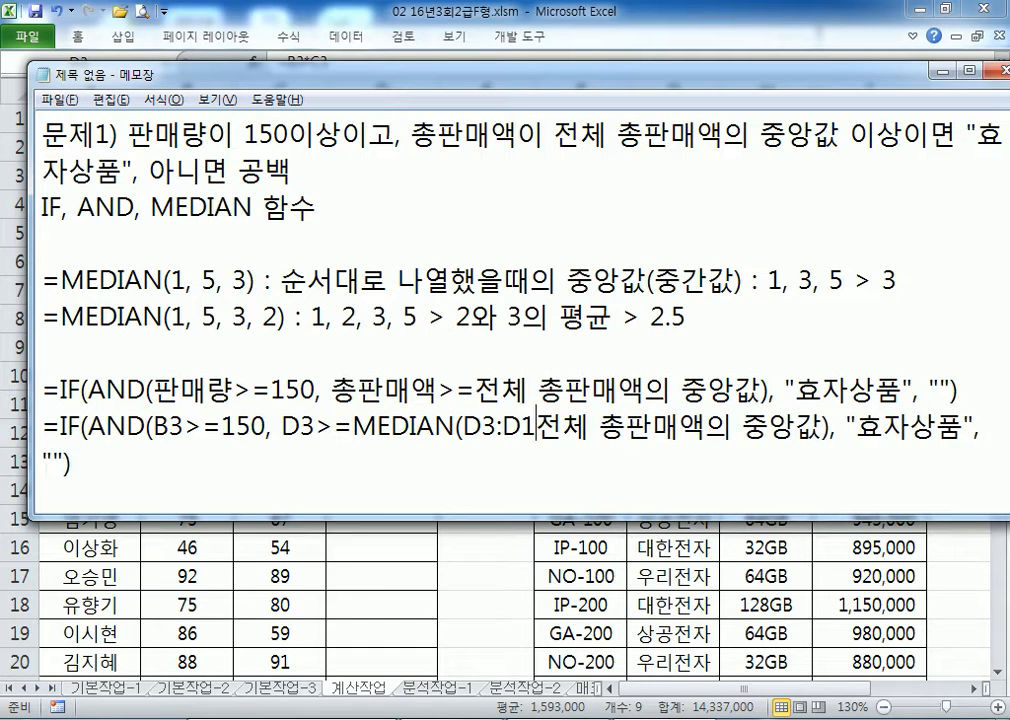
key(Delete)
key(Delete)
key(Delete)
key(Delete)
key(Delete)
key(Delete)
key(Delete)
key(Delete)
key(Delete)
key(Delete)
key(Delete)
key(Delete)
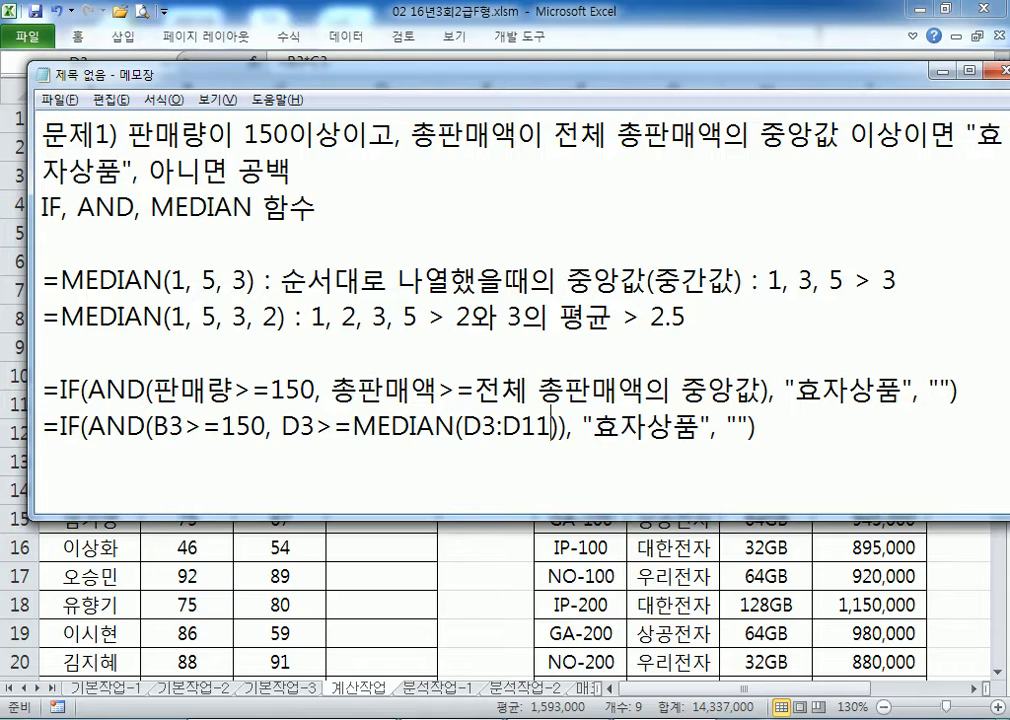
Step: Make the MEDIAN range absolute as $D$3:$D$11
key(Left)
key(Left)
key(Left)
key(Left)
key(Left)
key(Left)
text($)
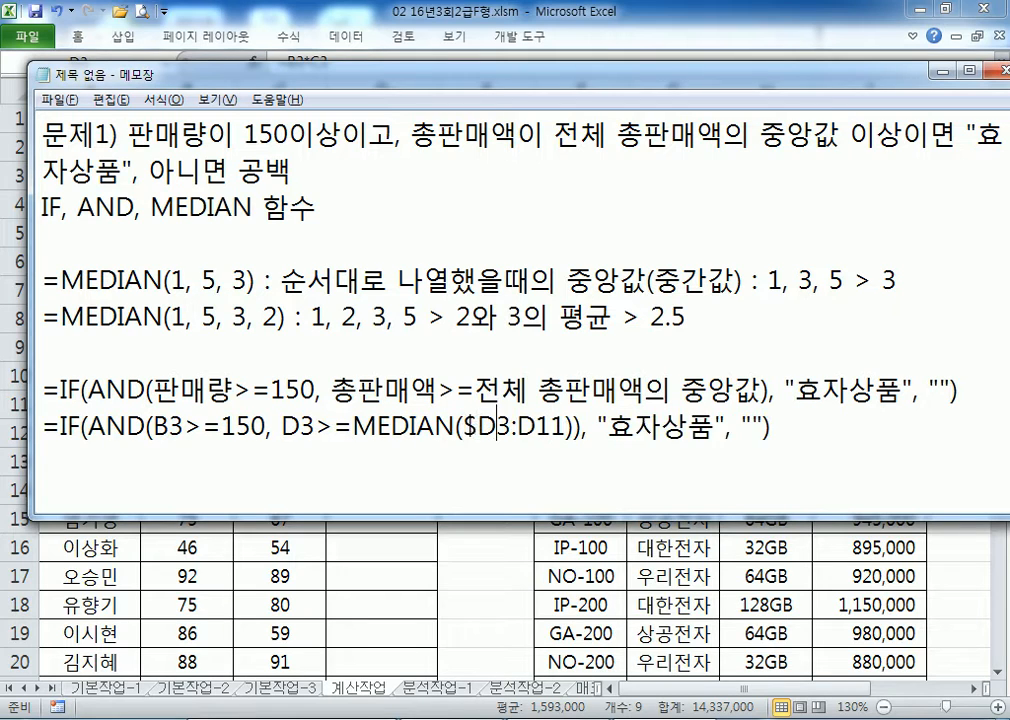
key(Right)
text($)
key(Right)
key(Right)
text($)
key(Right)
text($)
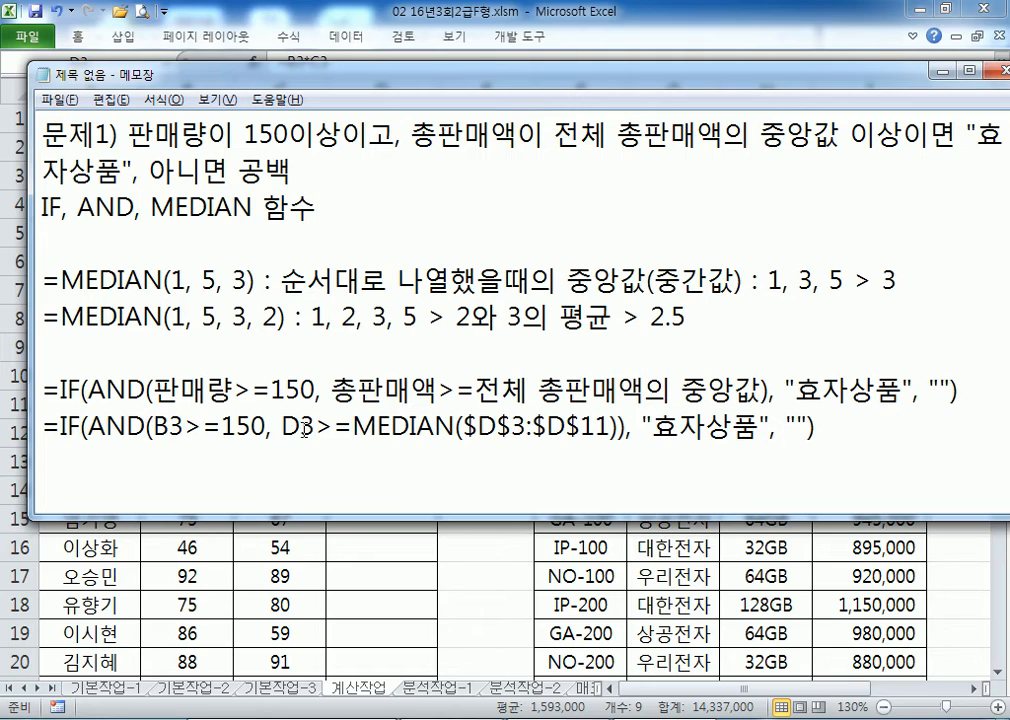
Step: Review the finished formula's D3 reference, MEDIAN range and the "효자상품" and empty-text results
drag(281, 428, 320, 428)
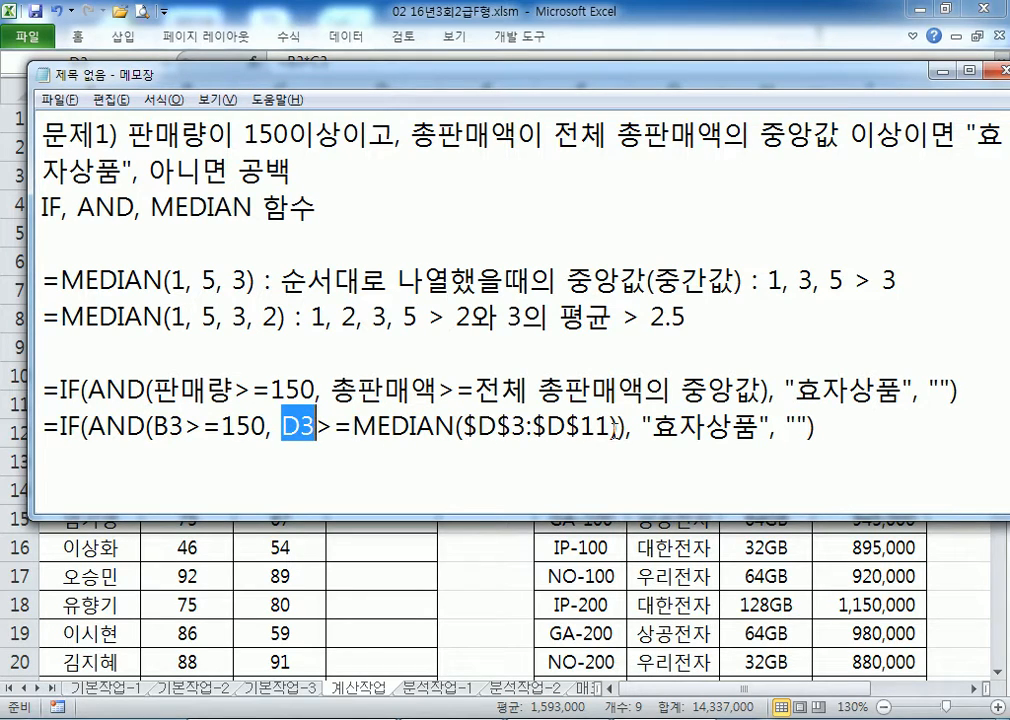
drag(612, 428, 458, 428)
drag(352, 428, 460, 428)
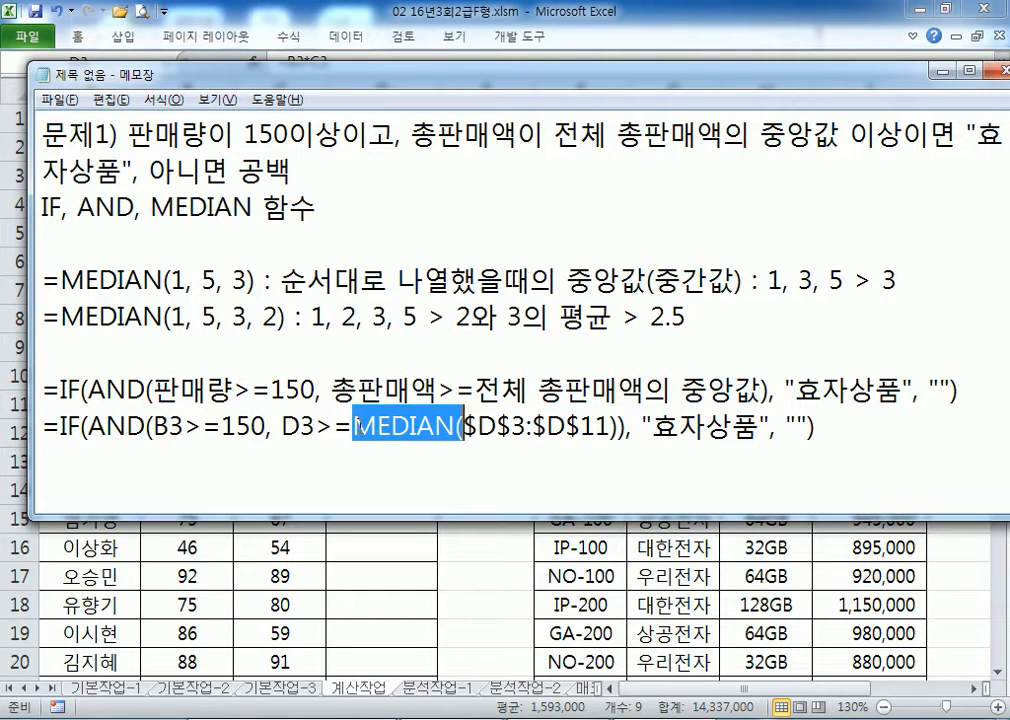
drag(164, 428, 452, 428)
drag(680, 428, 731, 428)
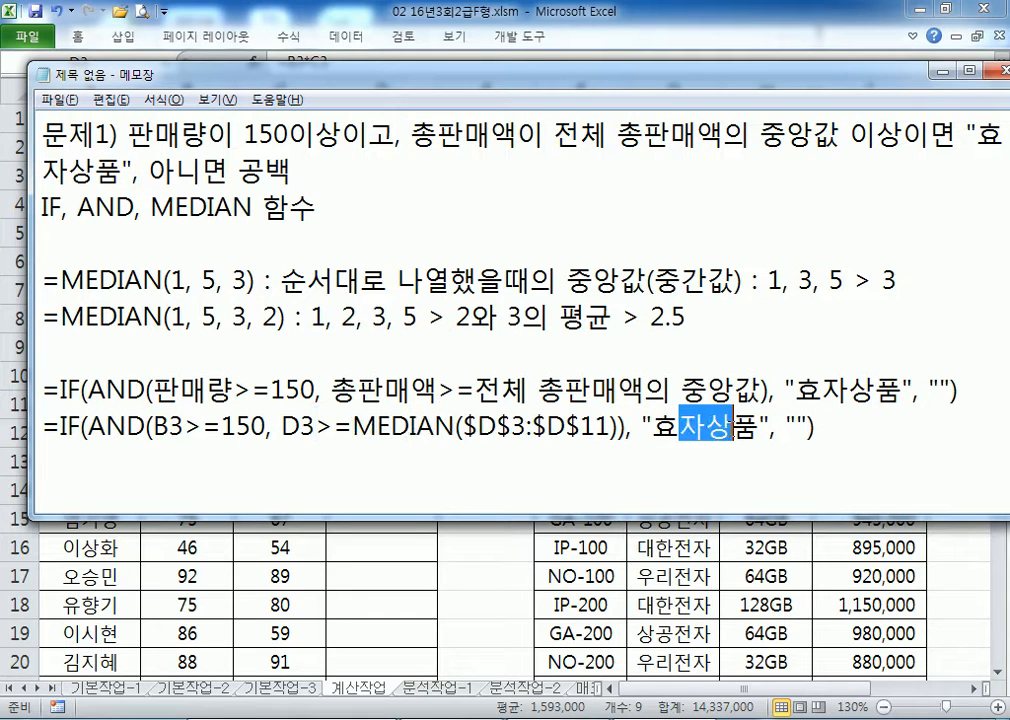
click(788, 430)
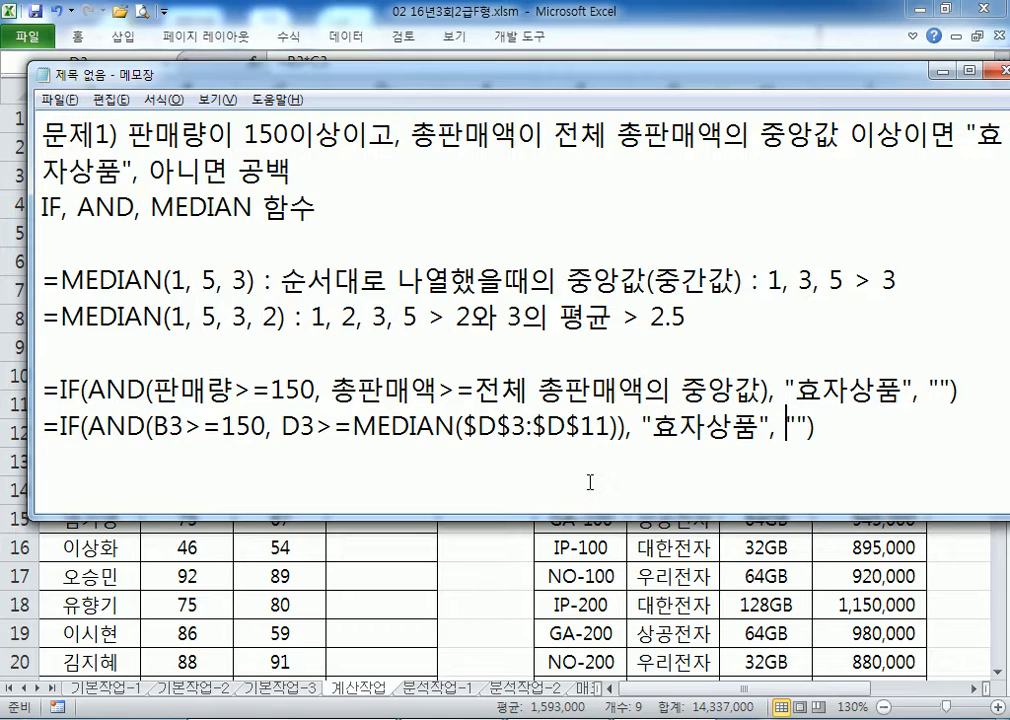
click(787, 497)
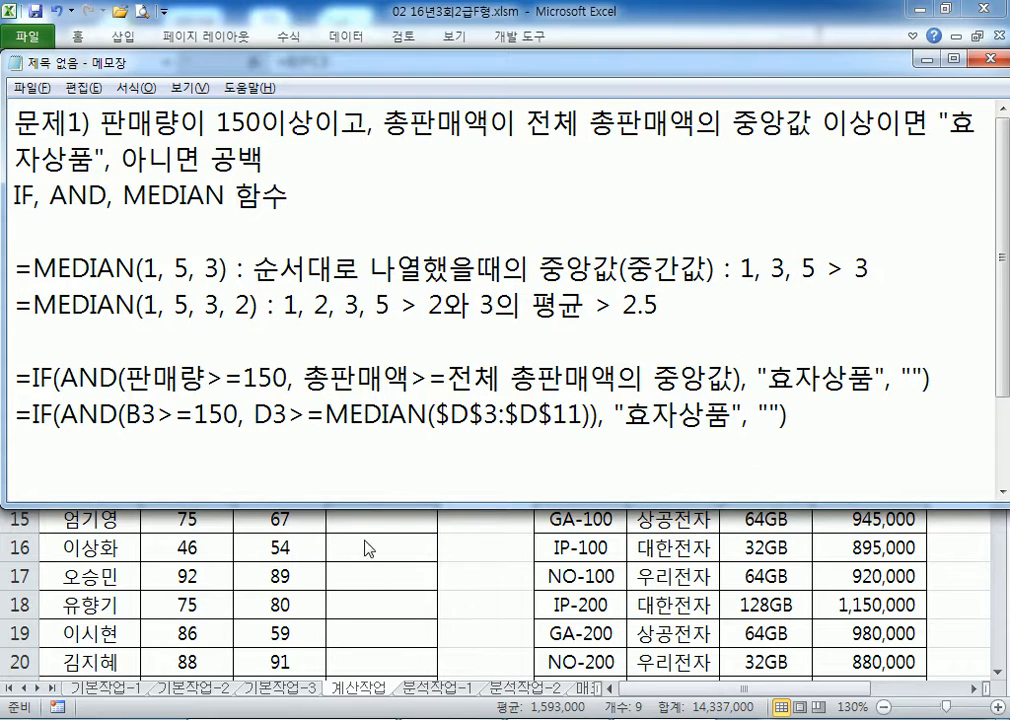
click(346, 472)
scroll(346, 470, down, 1)
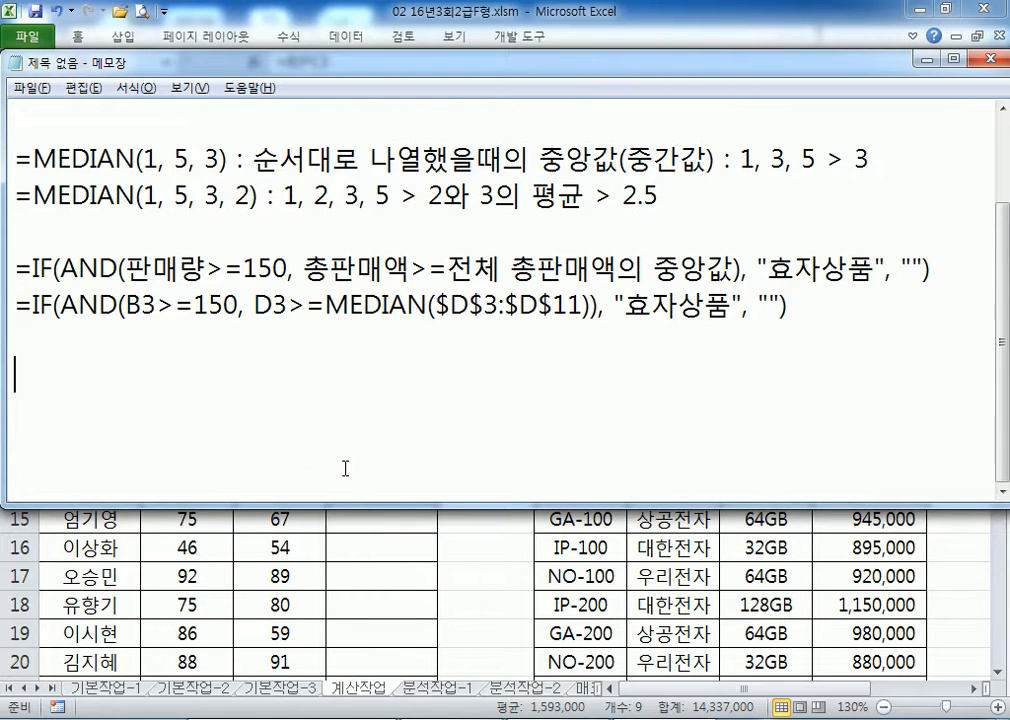
Step: Switch to Excel and examine the 표2 사원 관리 현황 table, including its 년차(나이) column
key(alt+Tab)
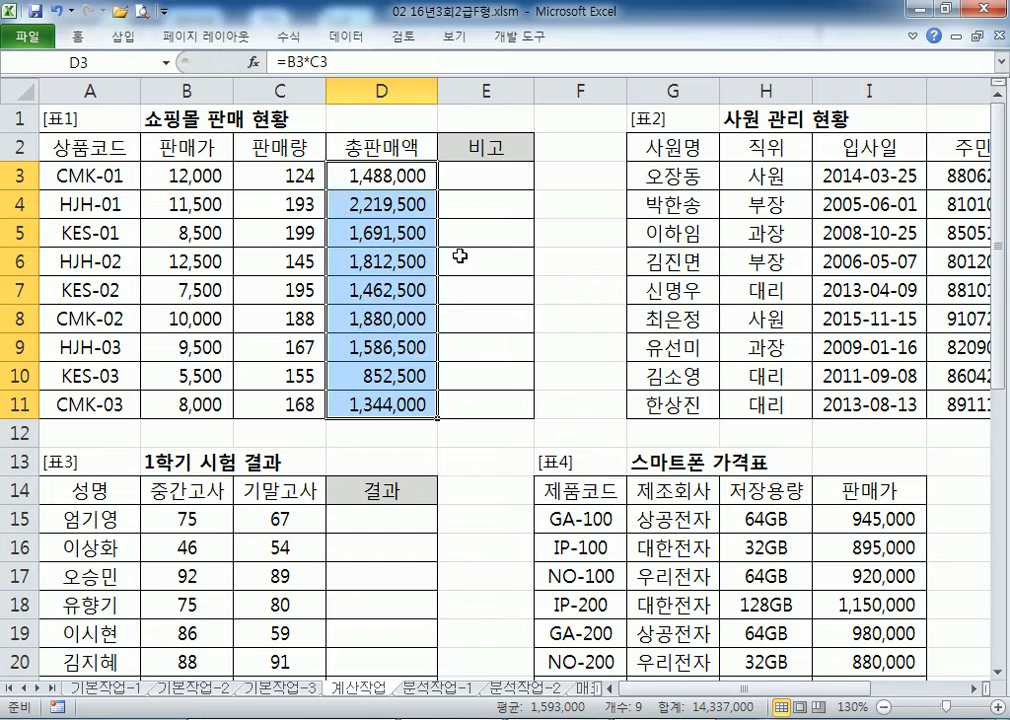
drag(700, 688, 878, 694)
click(973, 690)
click(973, 690)
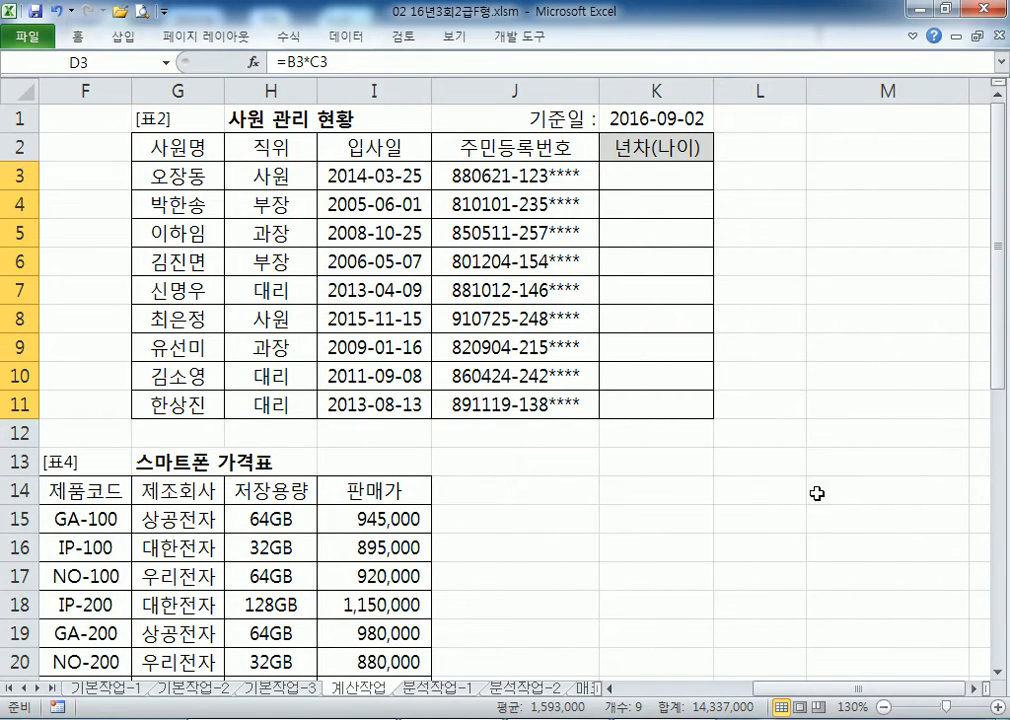
click(650, 177)
click(973, 693)
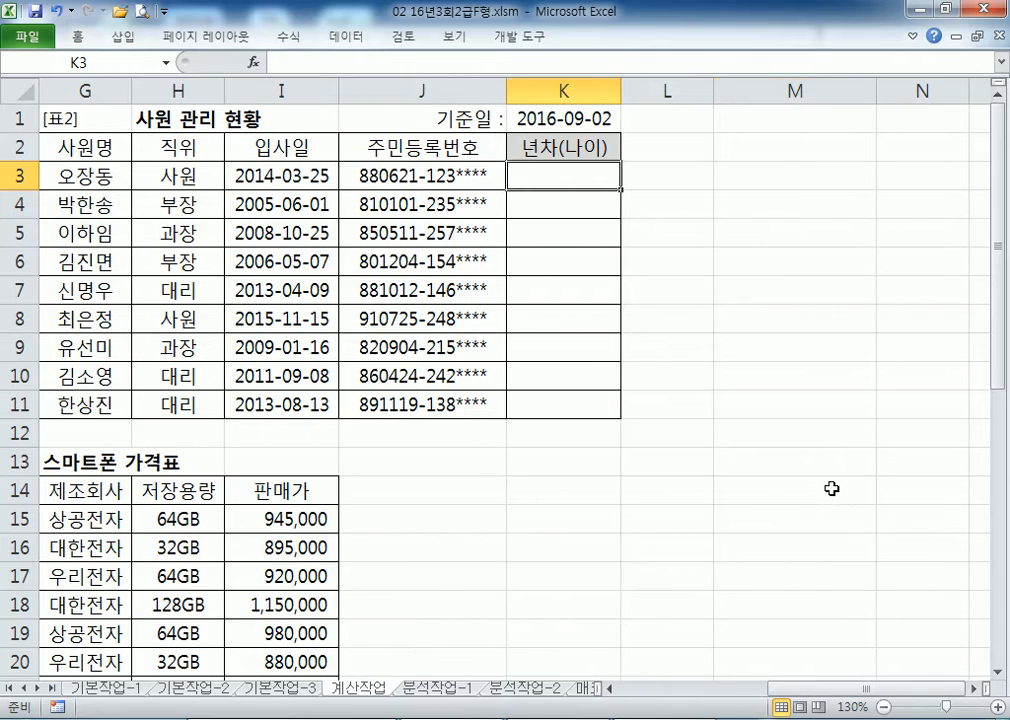
click(831, 488)
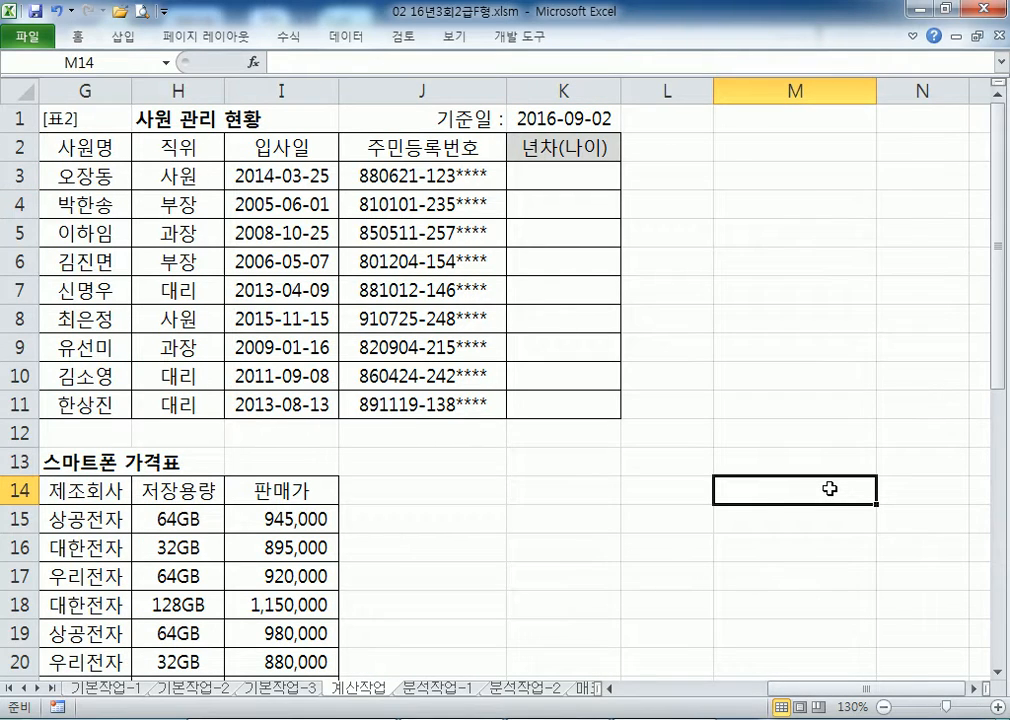
Step: Switch to Notepad and add eight blank lines below the finished formula
key(alt+Tab)
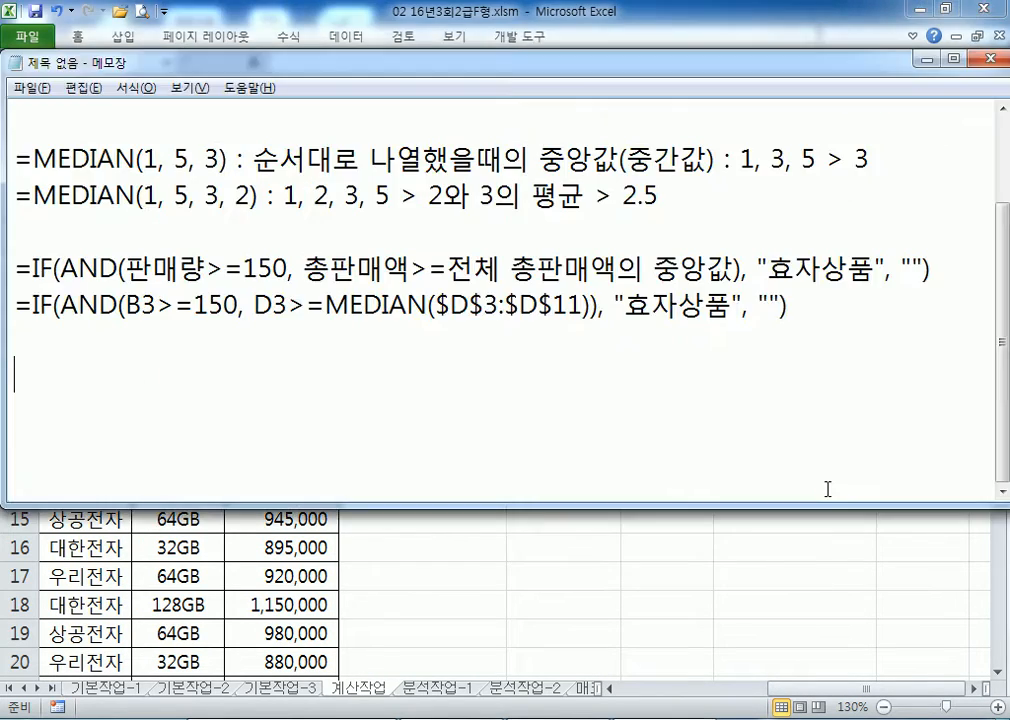
key(Return)
key(Return)
key(Return)
key(Return)
key(Return)
key(Return)
key(Return)
key(Return)
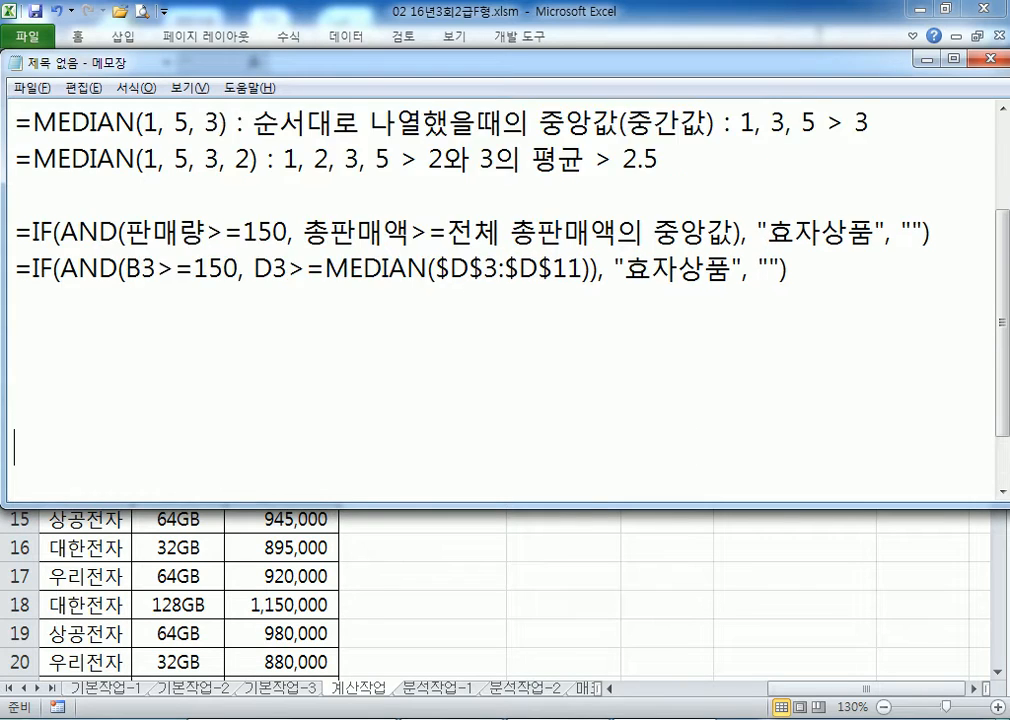
Step: Start the next problem's note with the label "문제2) ", leaving a blank line below the IF formula
key(Up)
key(Up)
key(Up)
key(Up)
key(Up)
key(Up)
text(2)
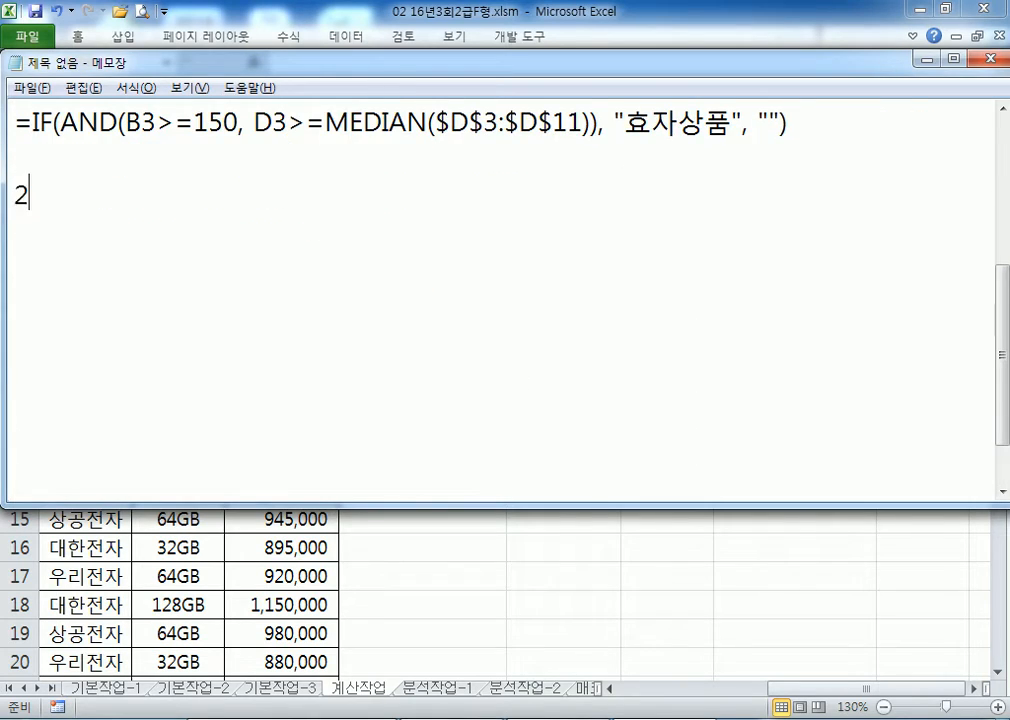
key(BackSpace)
text(A)
key(BackSpace)
text(문2ㅔ)
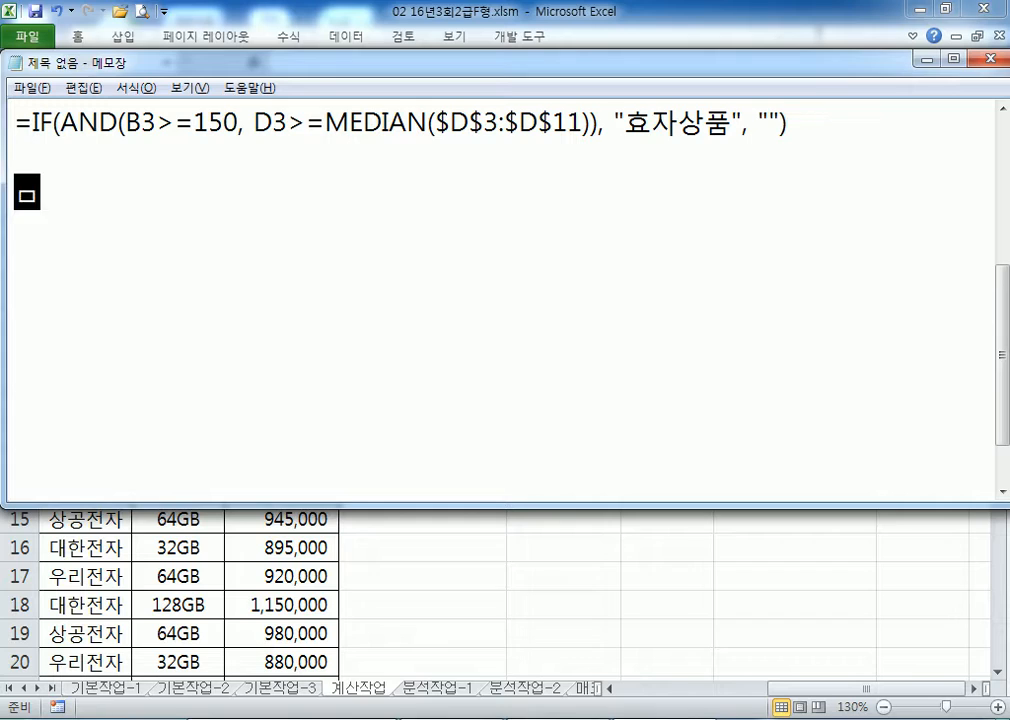
key(BackSpace)
key(BackSpace)
text(제2) )
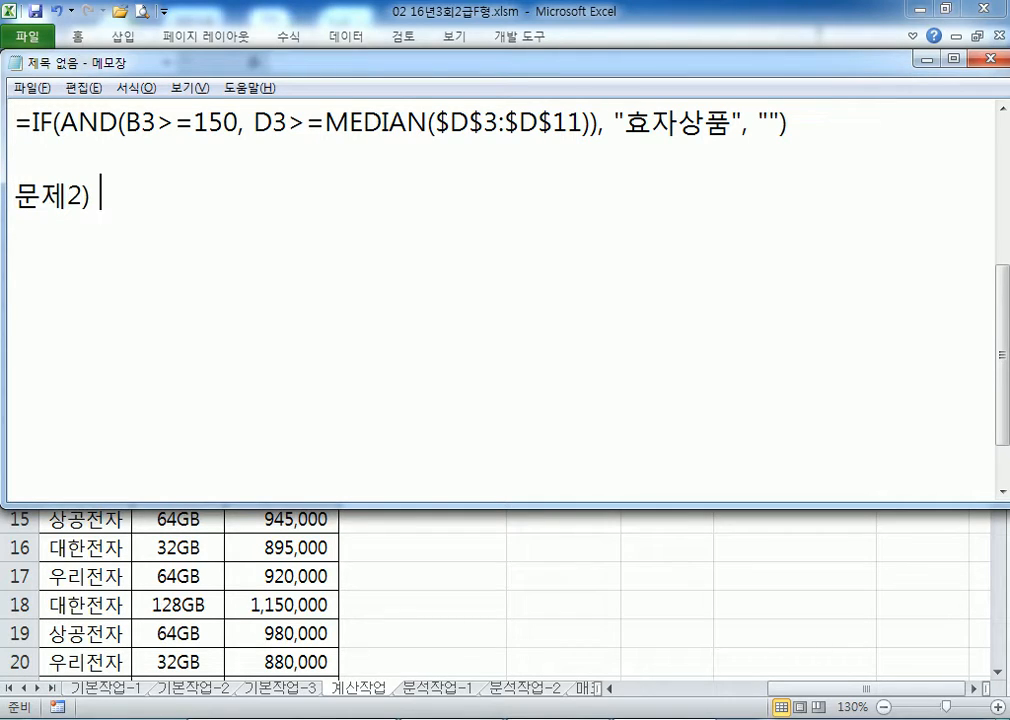
Step: Write "기준일(K1)" after the 문제2) label, checking the base date's cell in the worksheet
text(가준이)
key(BackSpace)
key(BackSpace)
key(BackSpace)
key(BackSpace)
key(BackSpace)
key(BackSpace)
key(BackSpace)
key(BackSpace)
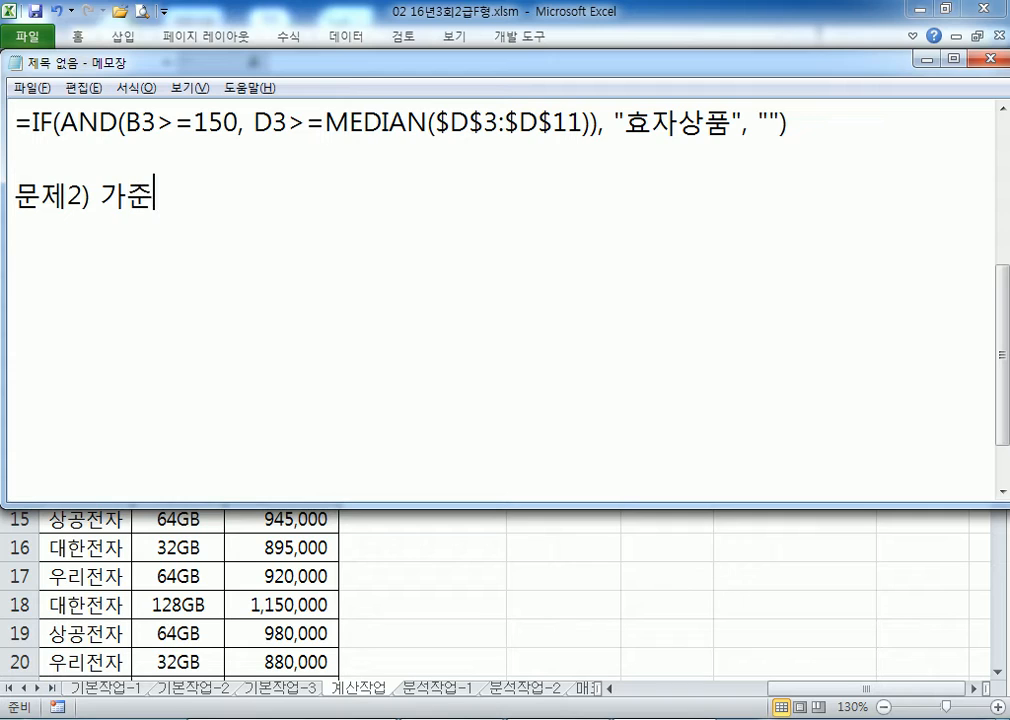
text(2) 기준일()
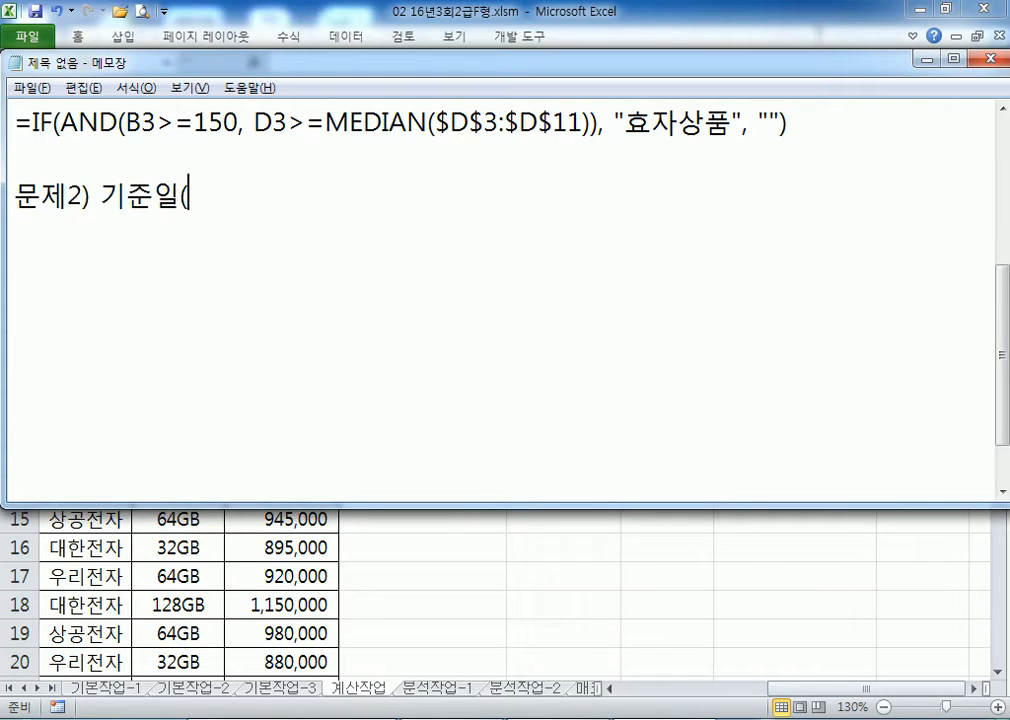
key(alt+Tab)
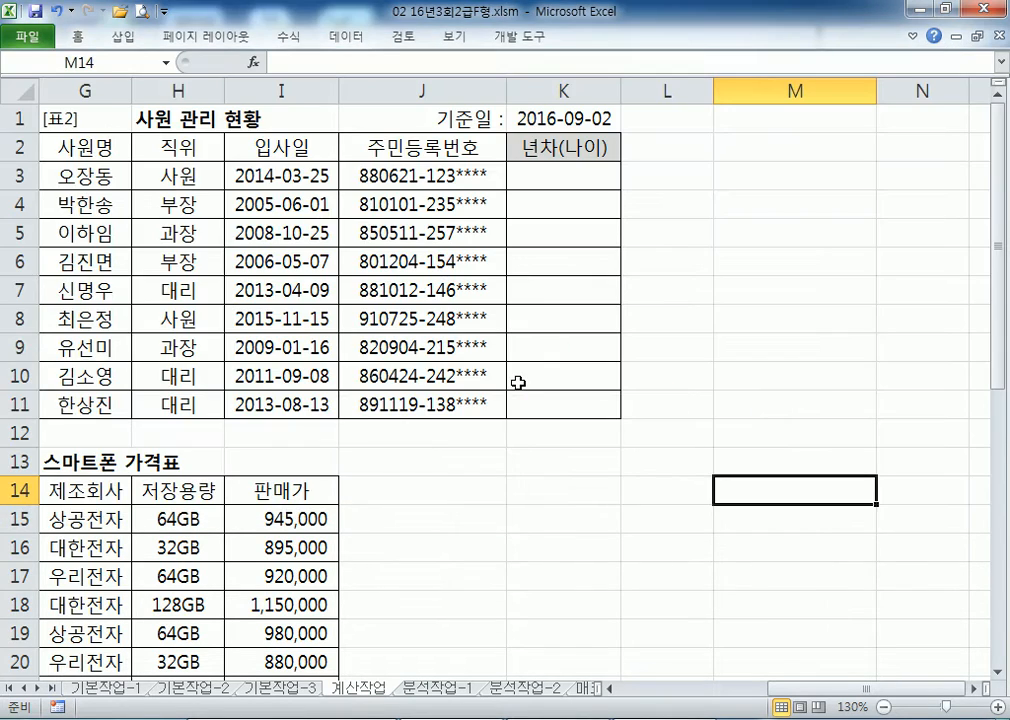
key(alt+Tab)
text(K1))
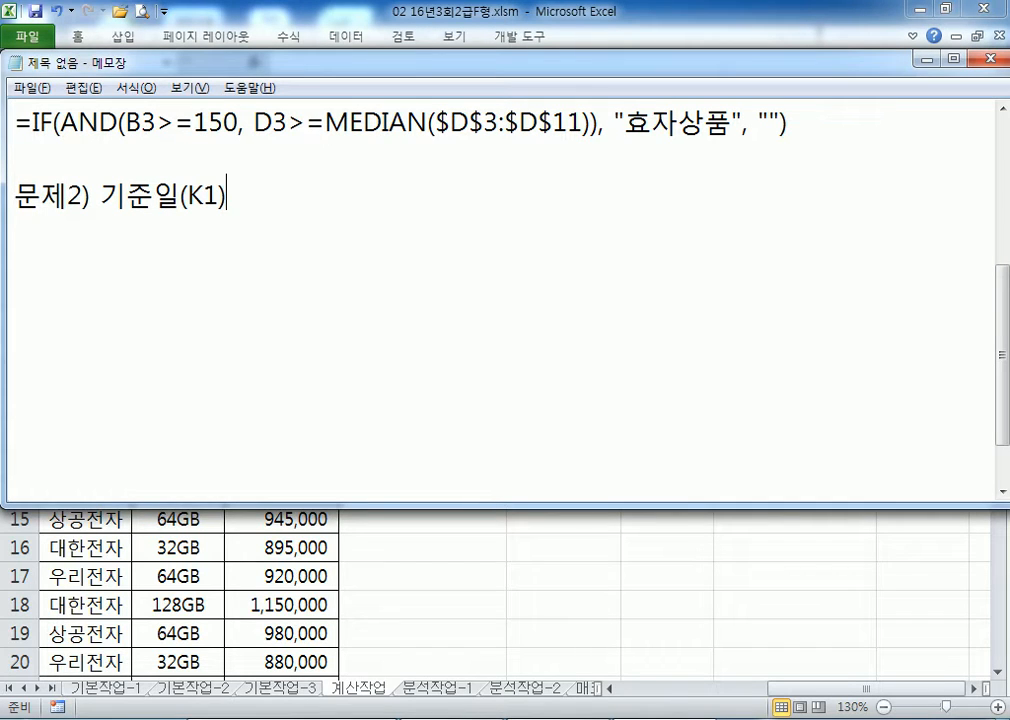
Step: Add ", 입사일(I3:I11)" to the 문제2) line and check 표2 in the worksheet
text(, 입사일()
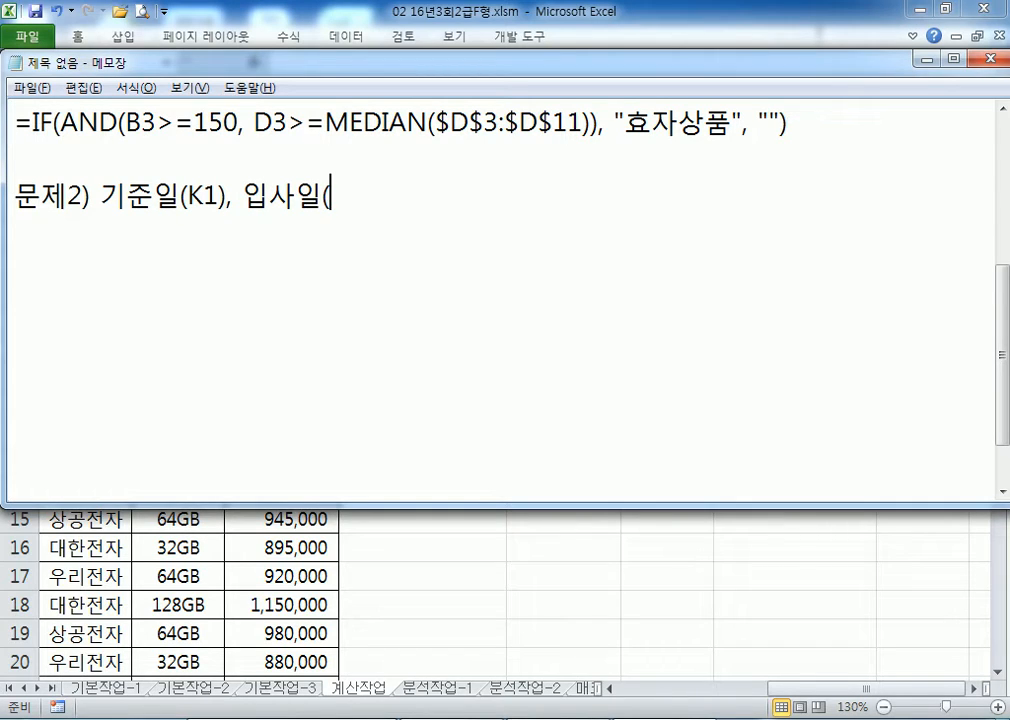
text(I3:I11))
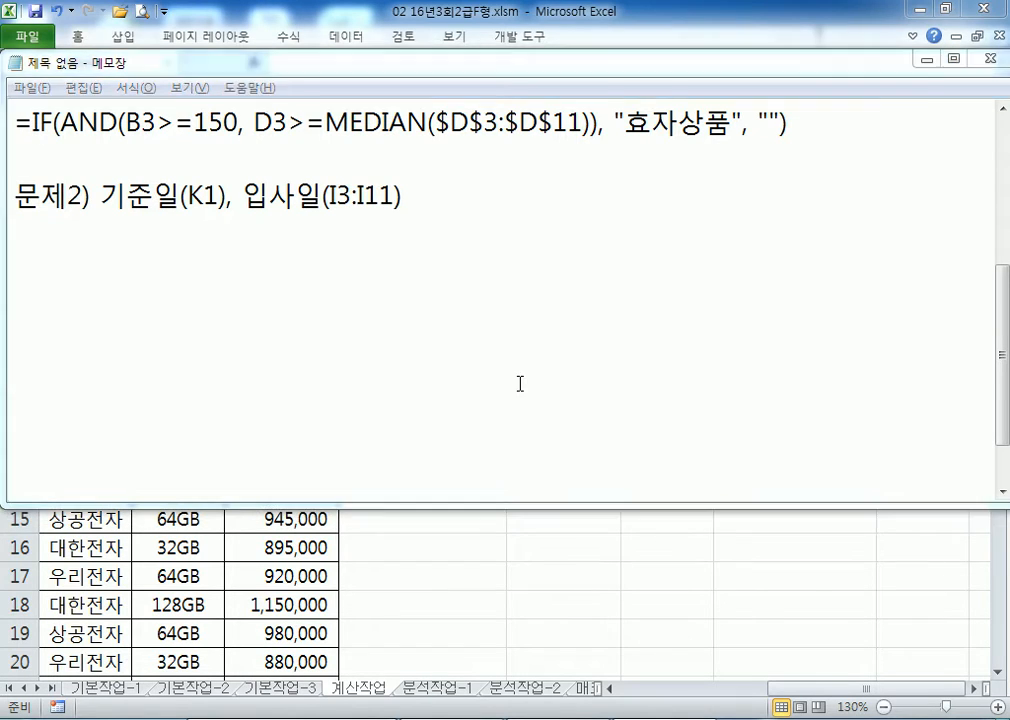
key(alt+Tab)
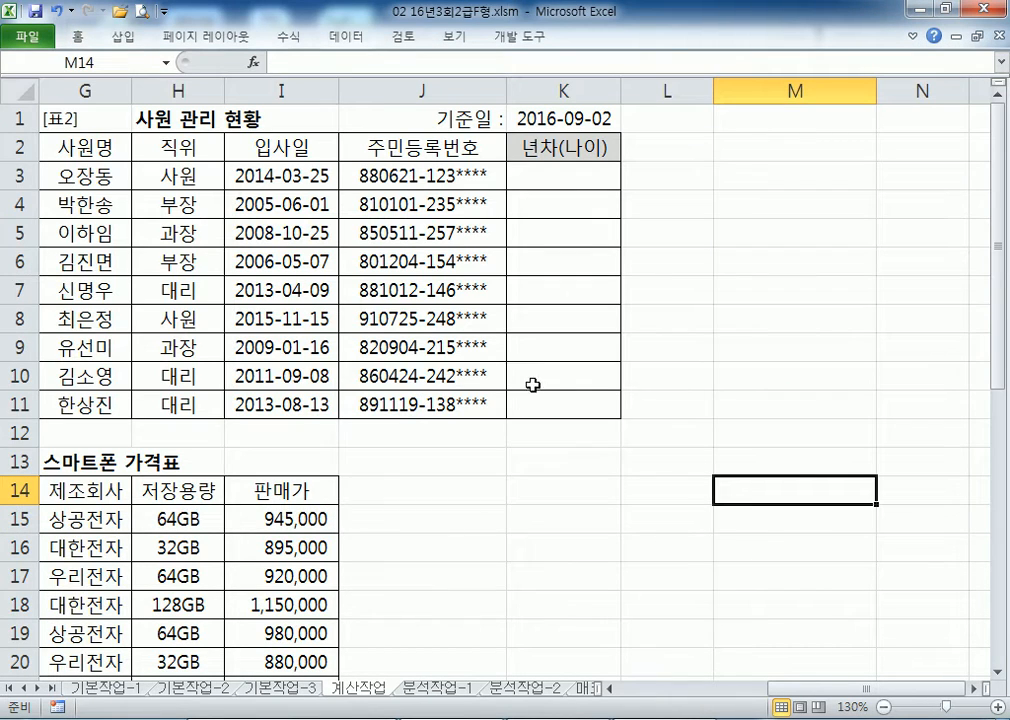
key(alt+Tab)
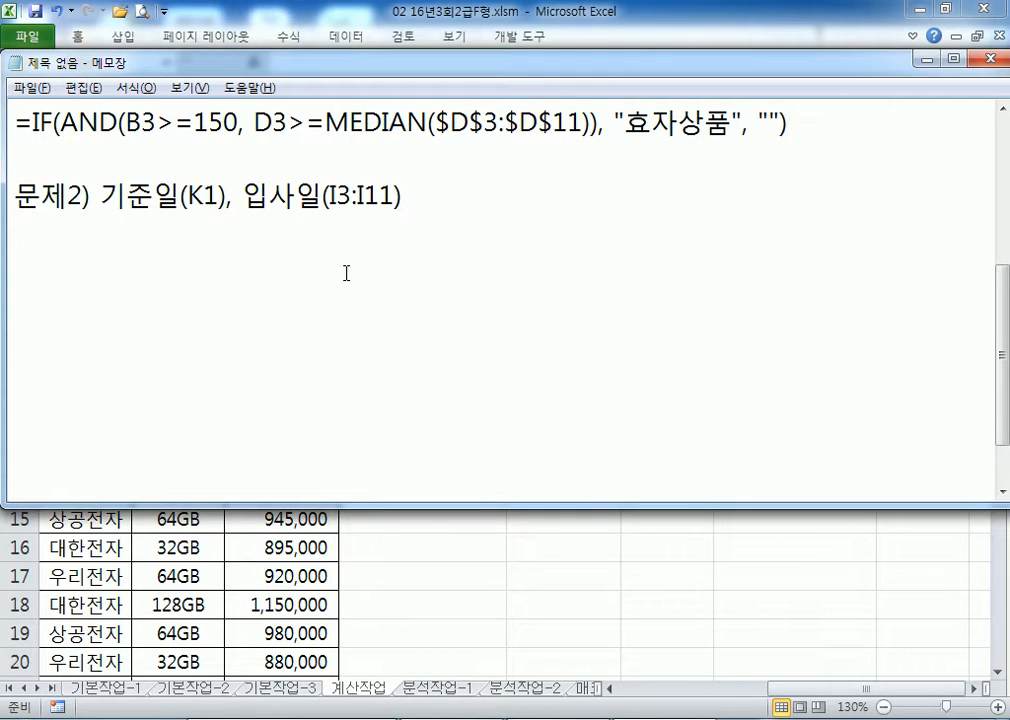
Step: Add ", 주민등록번호(J3:J11)를" to the 문제2) line, checking the column's cells in the worksheet
text(M)
key(BackSpace)
text(,)
key(alt+Tab)
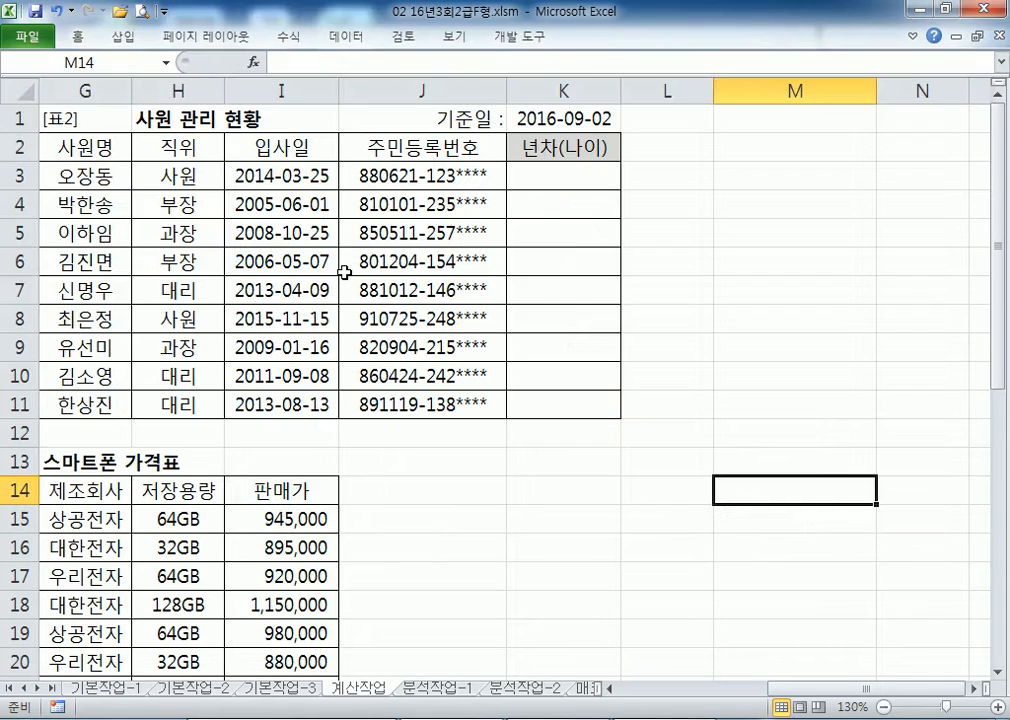
key(alt+Tab)
text(WN)
key(BackSpace)
key(BackSpace)
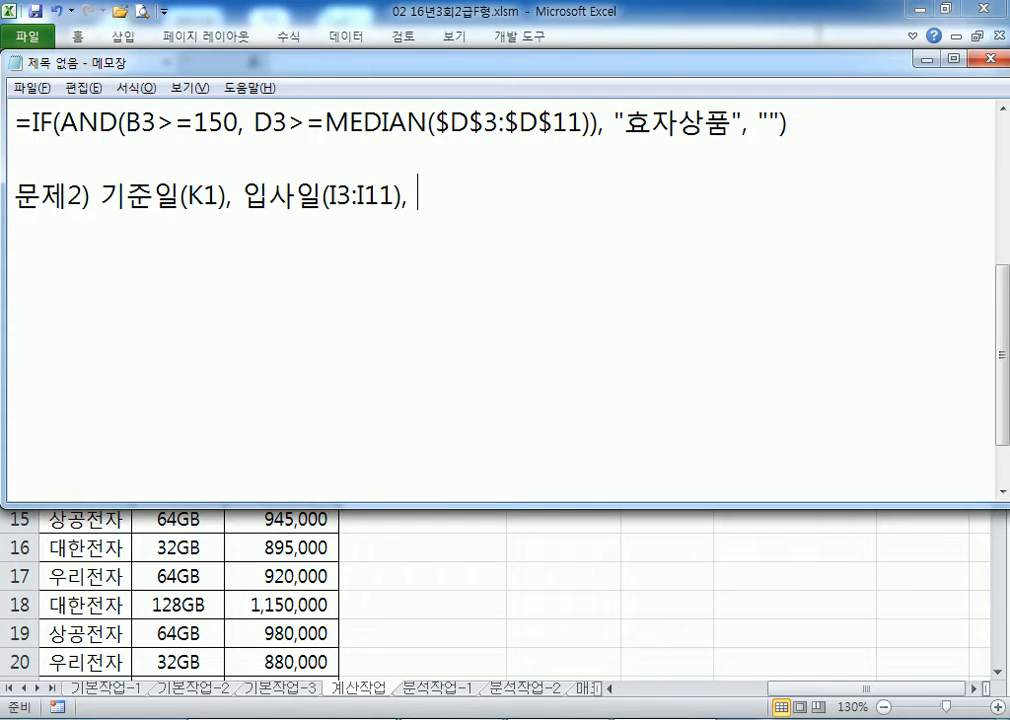
text(주민등)
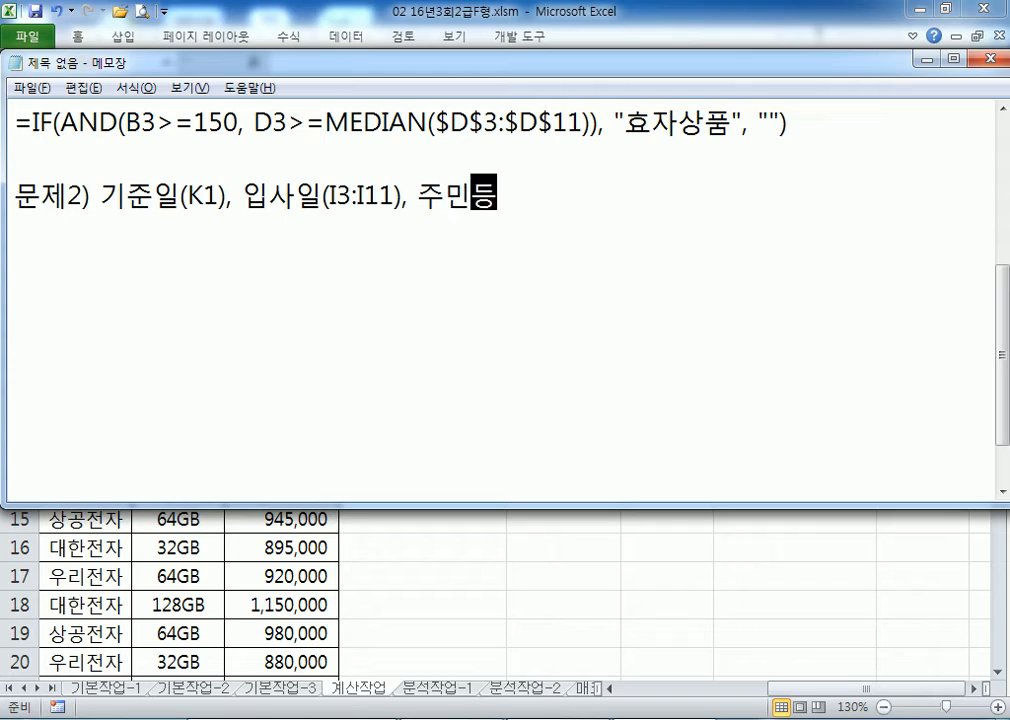
text(ㄹ록번호()
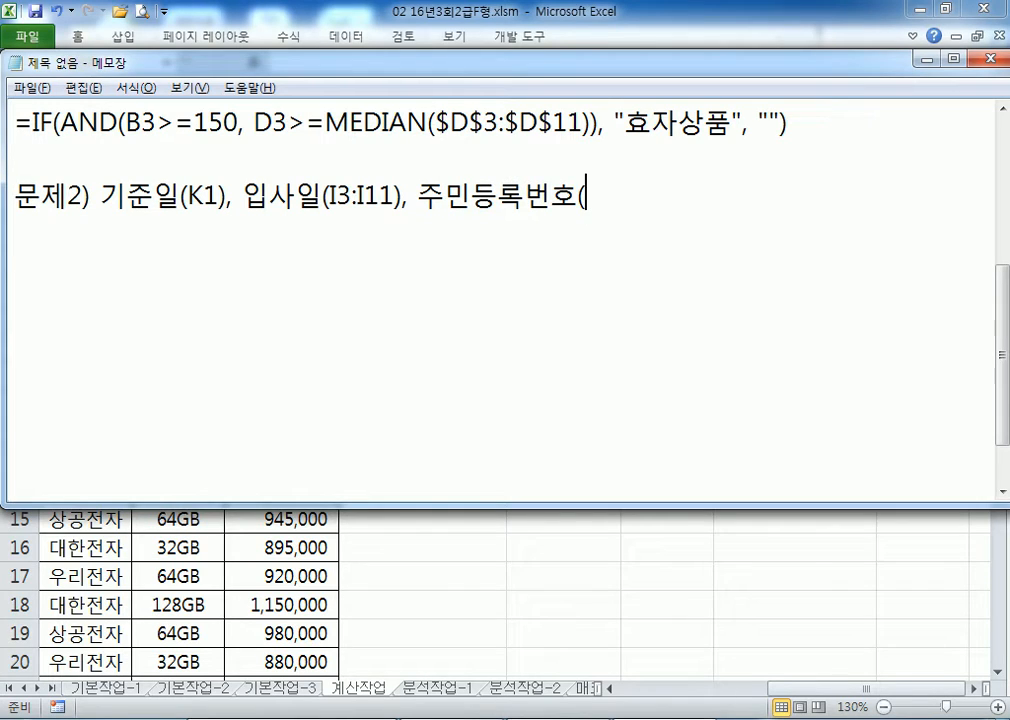
text(J3:J11)를 )
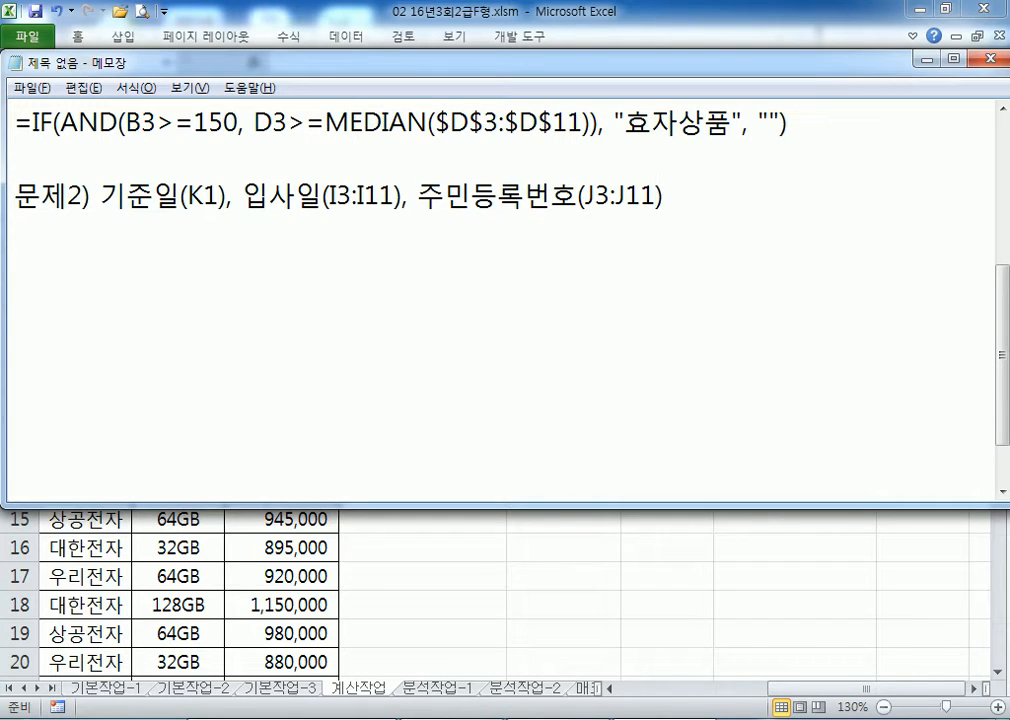
Step: Finish the 문제2) sentence with "이용하여 년차와 나이를 표시"
text(이용)
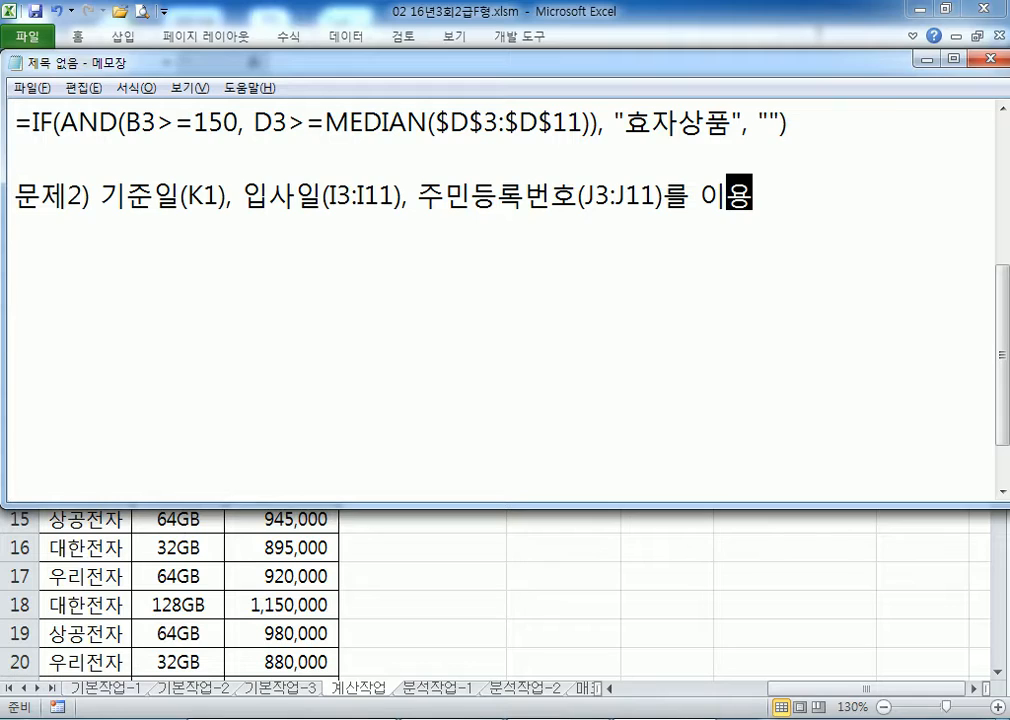
text(하여 ㅇ년차와 나)
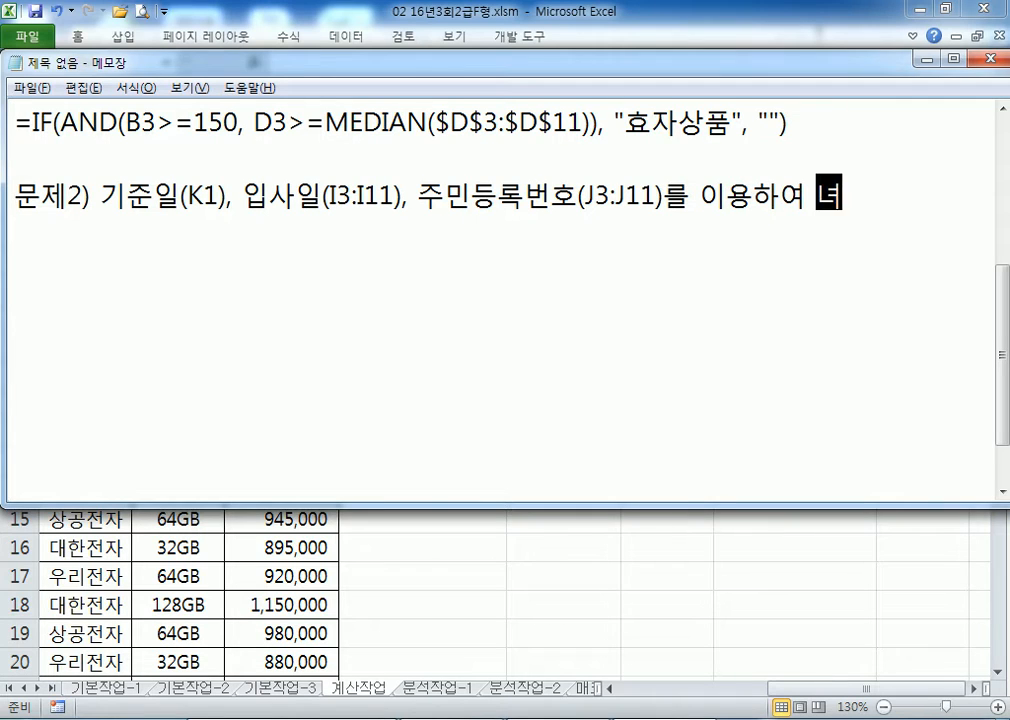
text(이를 표시)
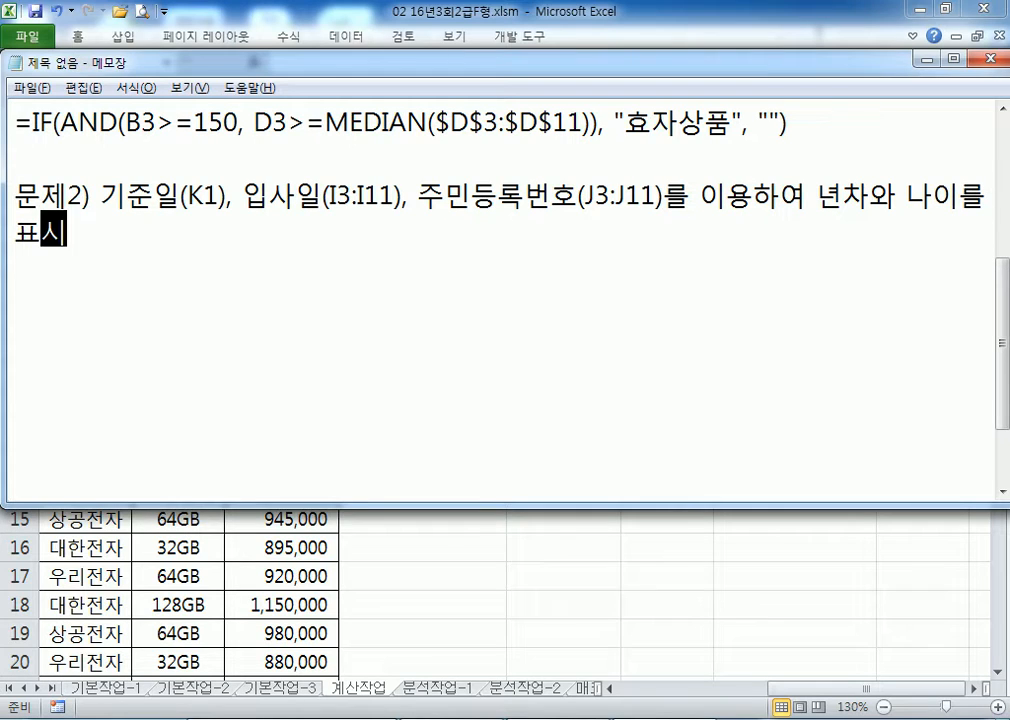
Step: Append the output example "(예, 7년차(27)" to the end of the 문제2) sentence
text((예, )
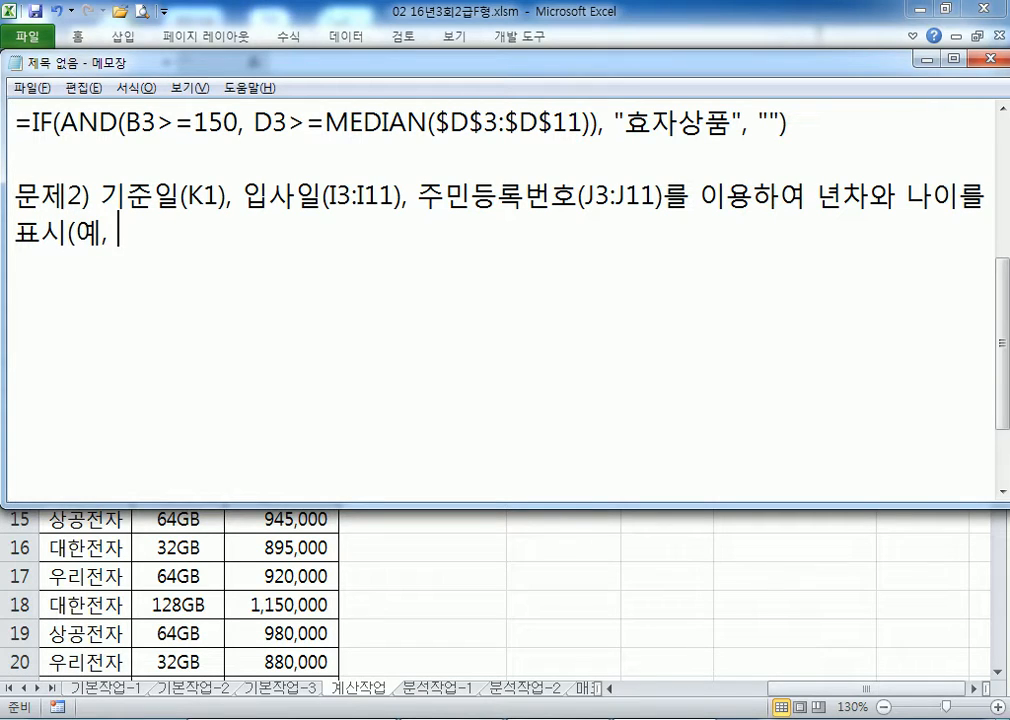
text(7년차)
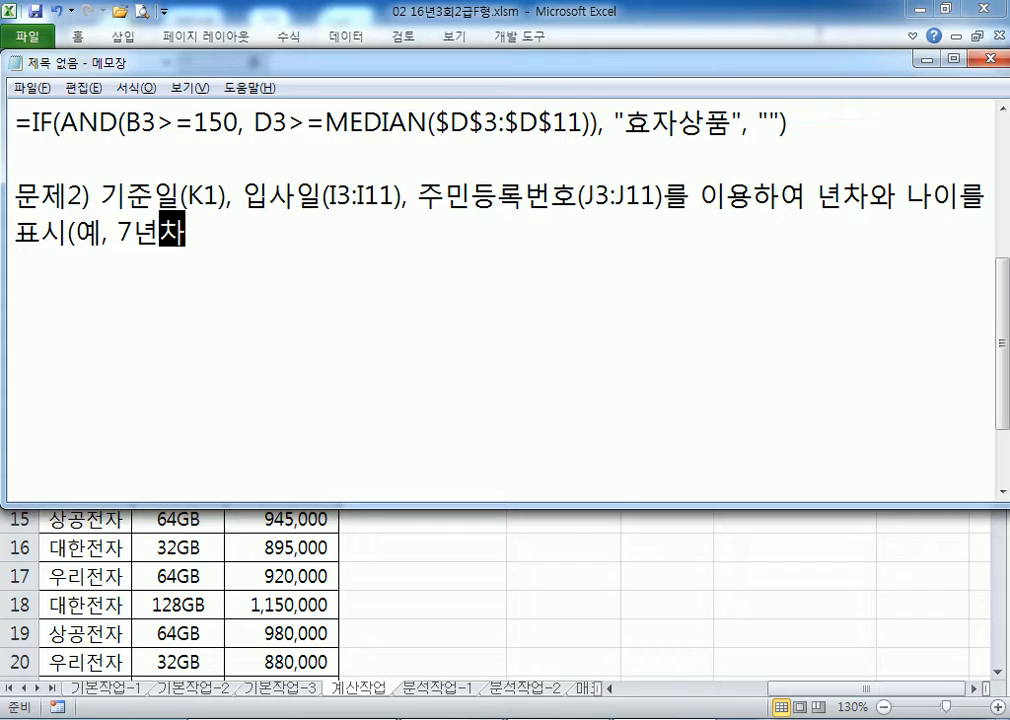
text((27))
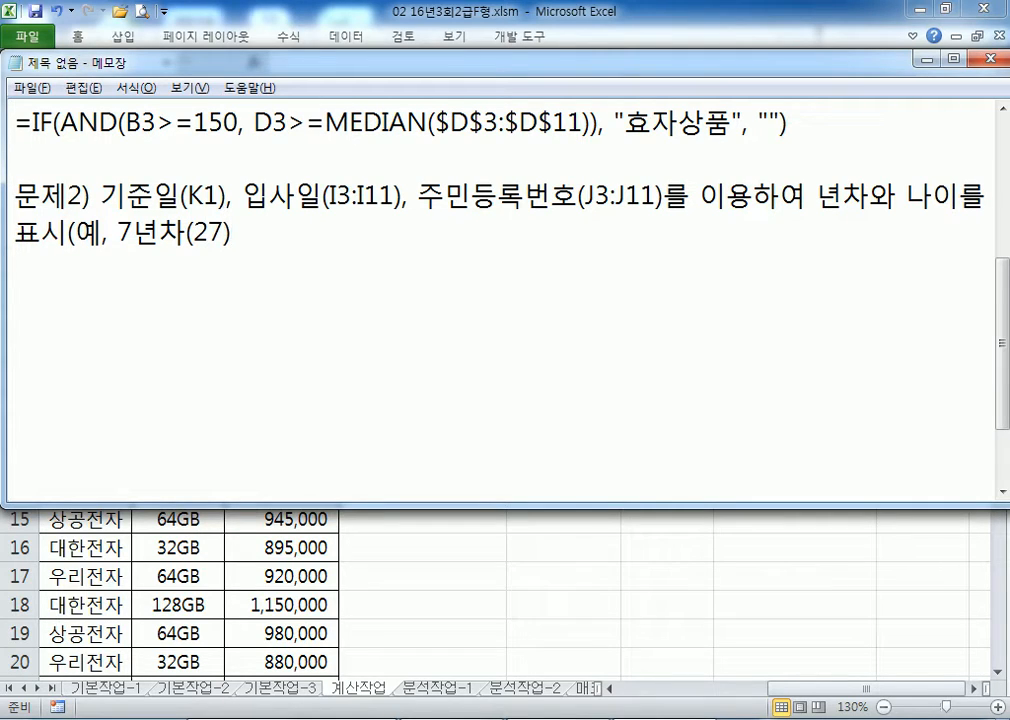
Step: Put the example on its own line below the 문제2) sentence and remove its opening parenthesis so it starts with "예,"
key(Left)
key(Left)
key(Left)
key(Left)
key(Left)
key(Left)
key(Left)
key(Left)
key(Left)
key(Left)
key(Left)
key(Return)
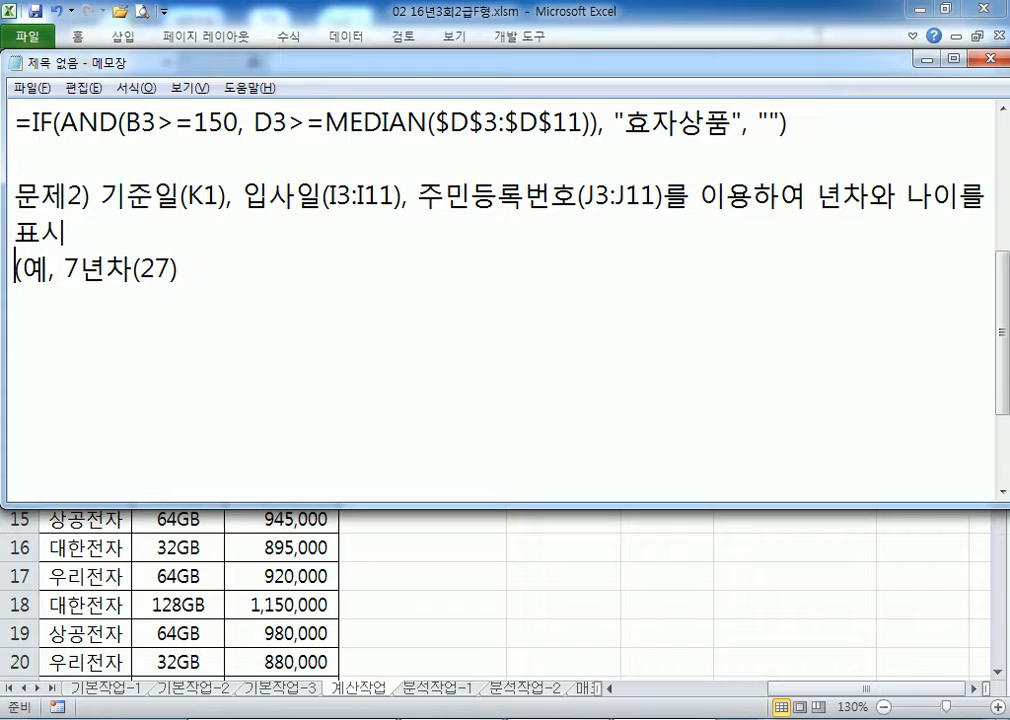
key(Delete)
key(End)
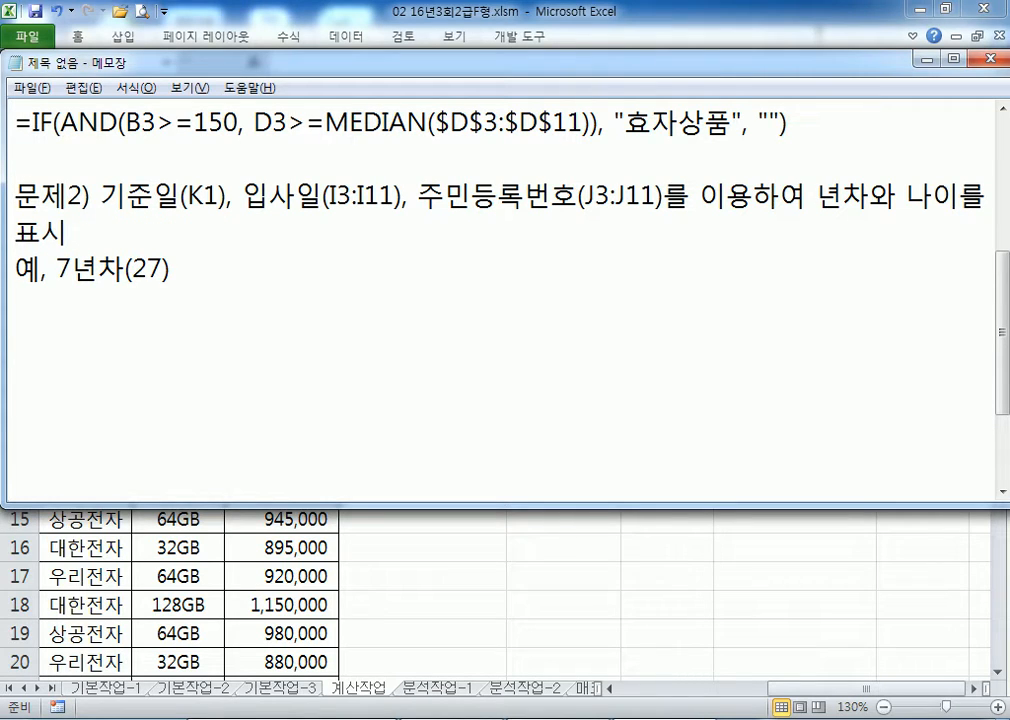
Step: Highlight the 7 and the 27 in the example line to examine the 년차 and 나이 parts
key(Home)
key(Right)
key(Right)
key(Right)
key(shift+Right)
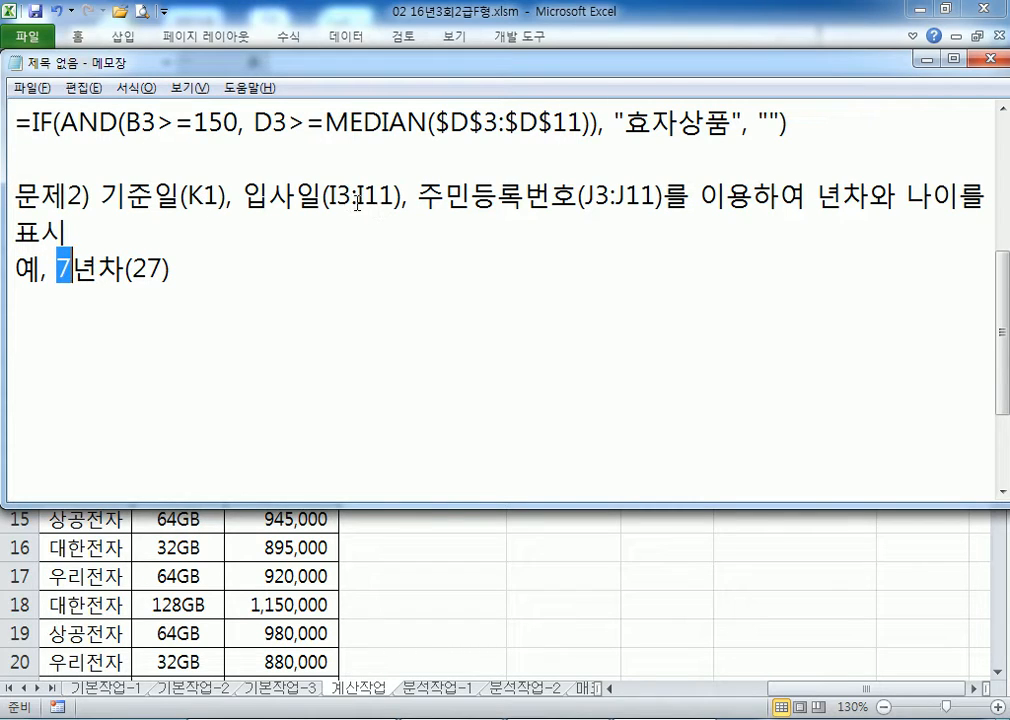
drag(132, 270, 162, 270)
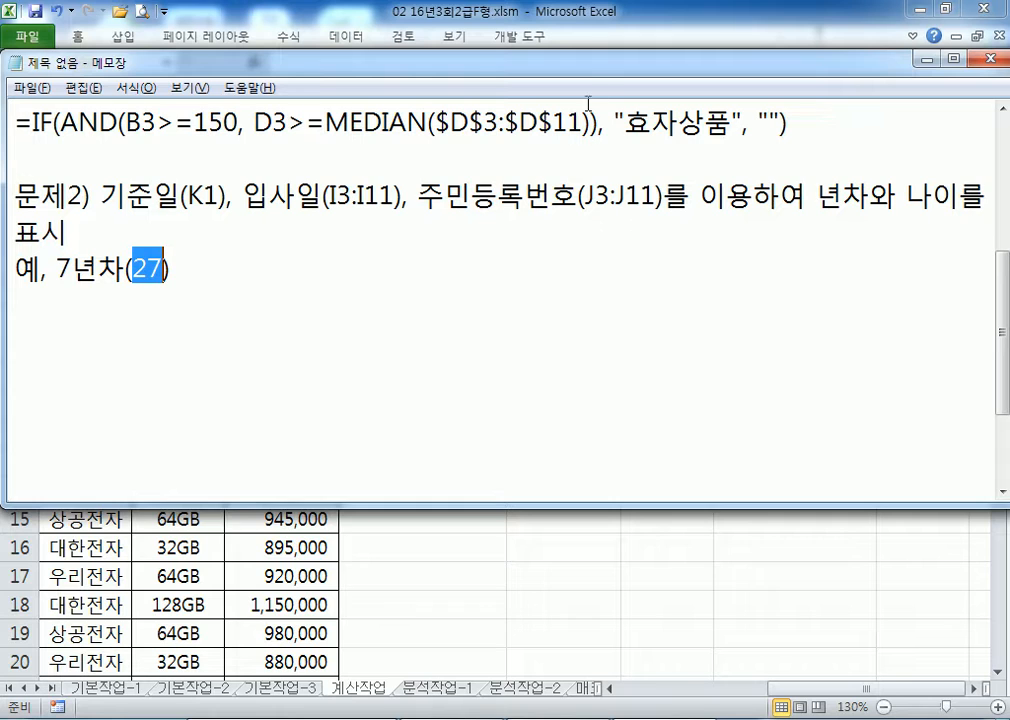
Step: Move the Notepad window down so the base date and first rows of 표2 show above it
drag(588, 66, 588, 213)
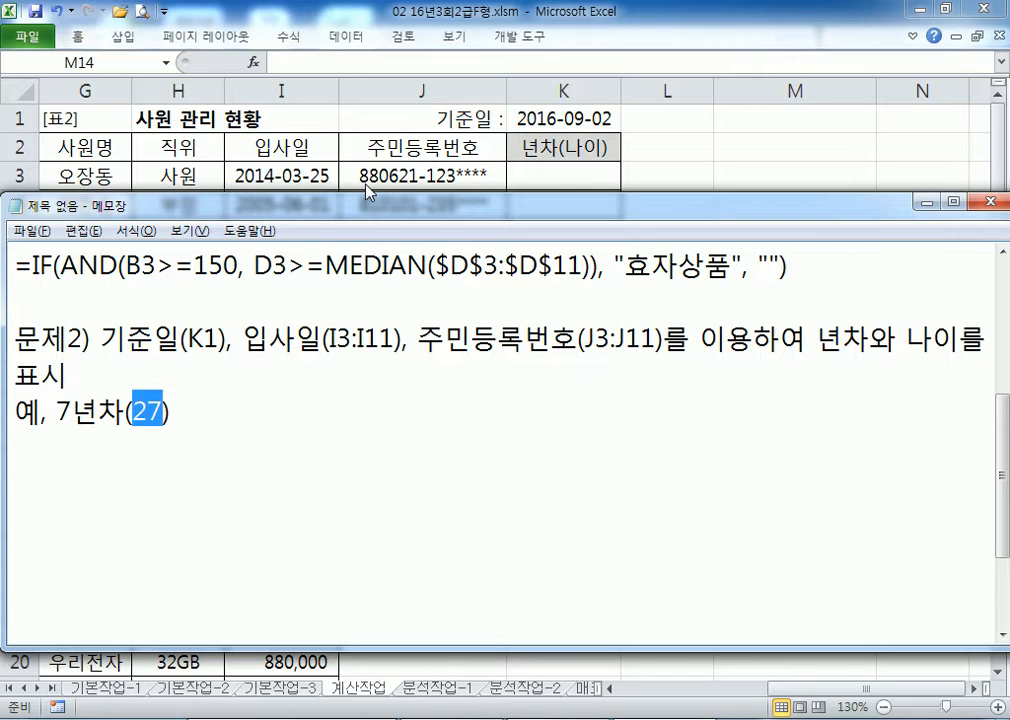
key(alt+Tab)
key(alt+Tab)
Step: Write the line "* 년차 = 기준일 년도 - 입사일 년도" below the example
click(347, 393)
scroll(342, 411, down, 1)
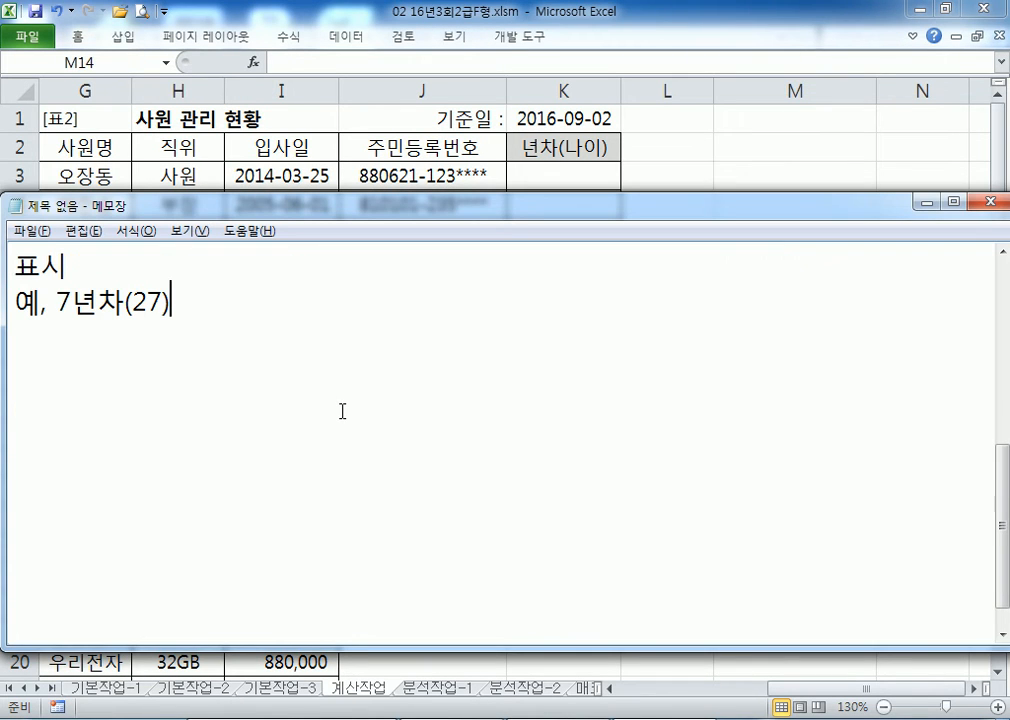
scroll(342, 410, up, 2)
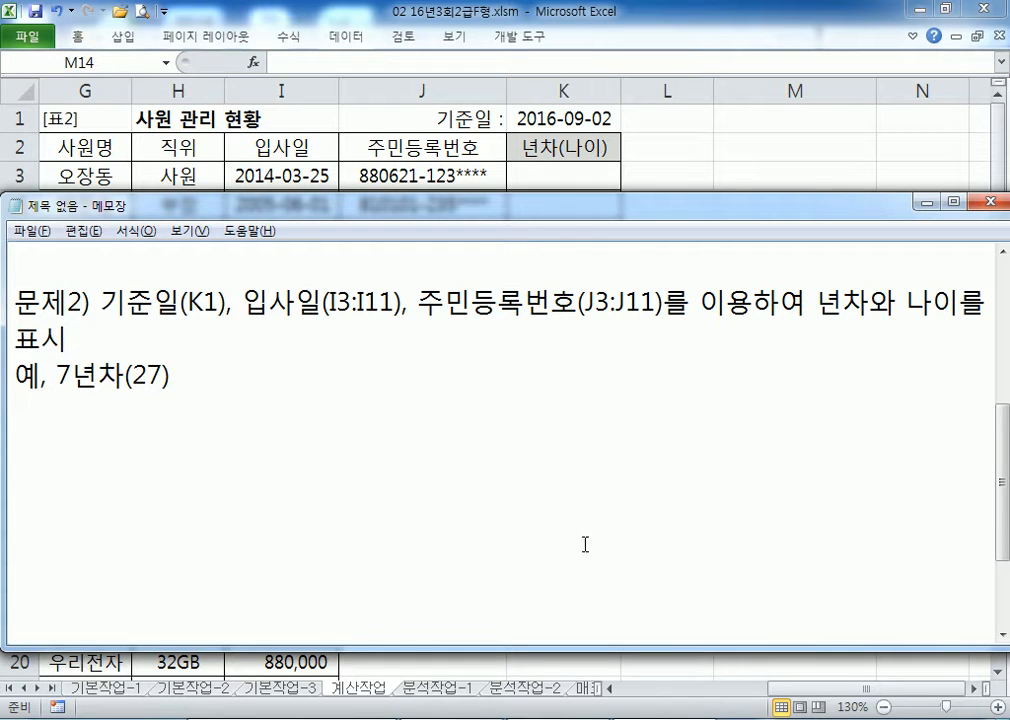
click(1003, 638)
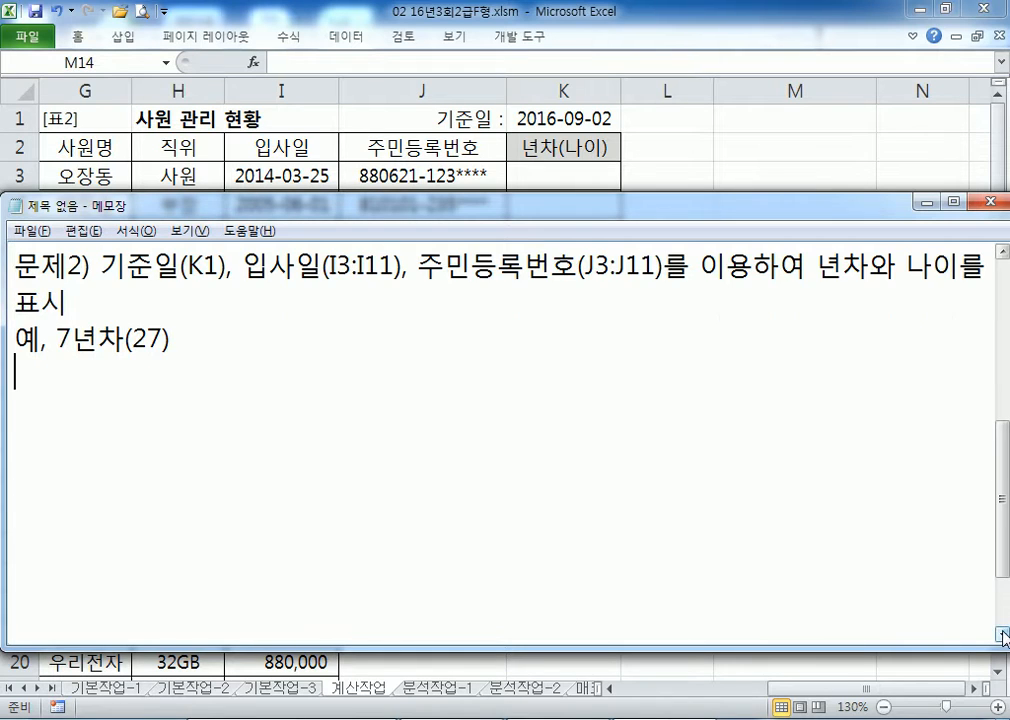
text(*)
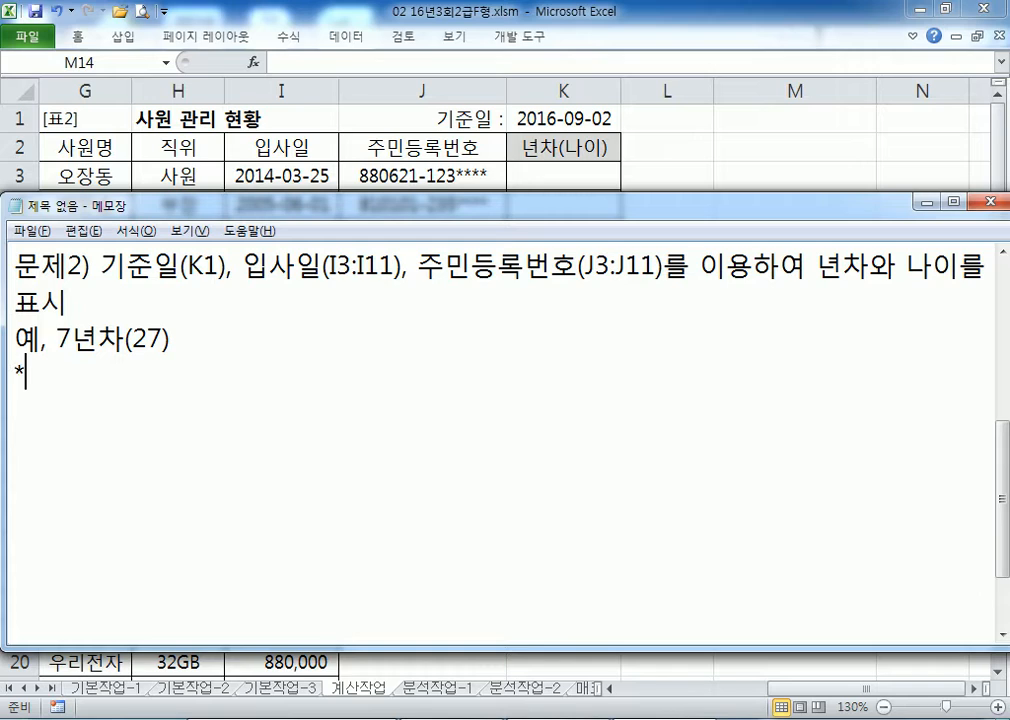
text( 년차 =)
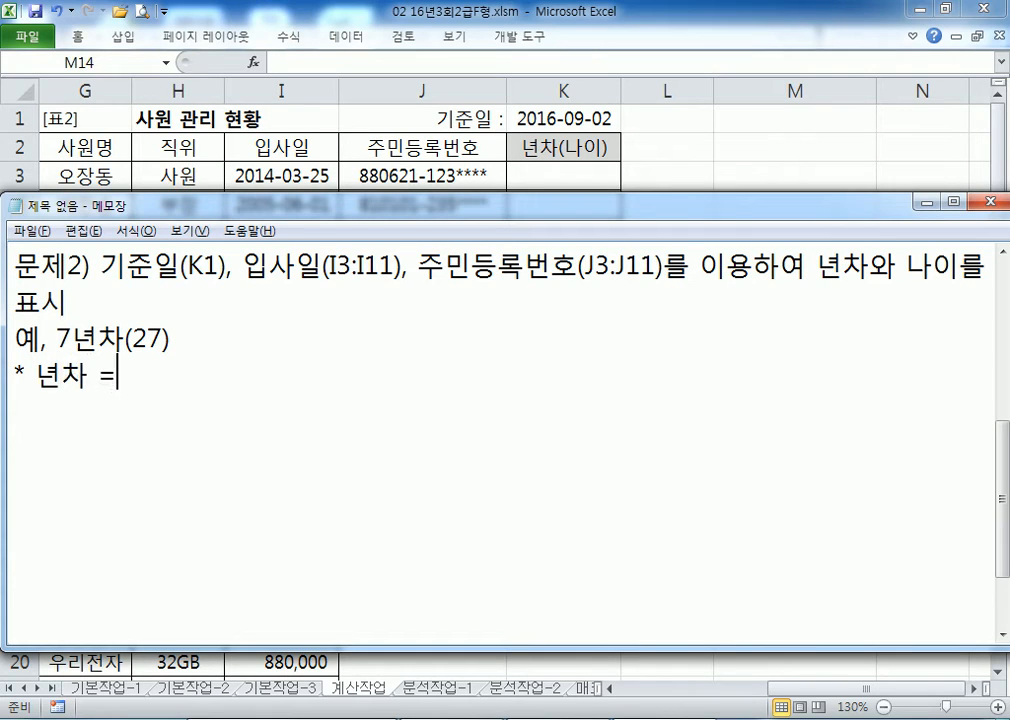
text( 긴주)
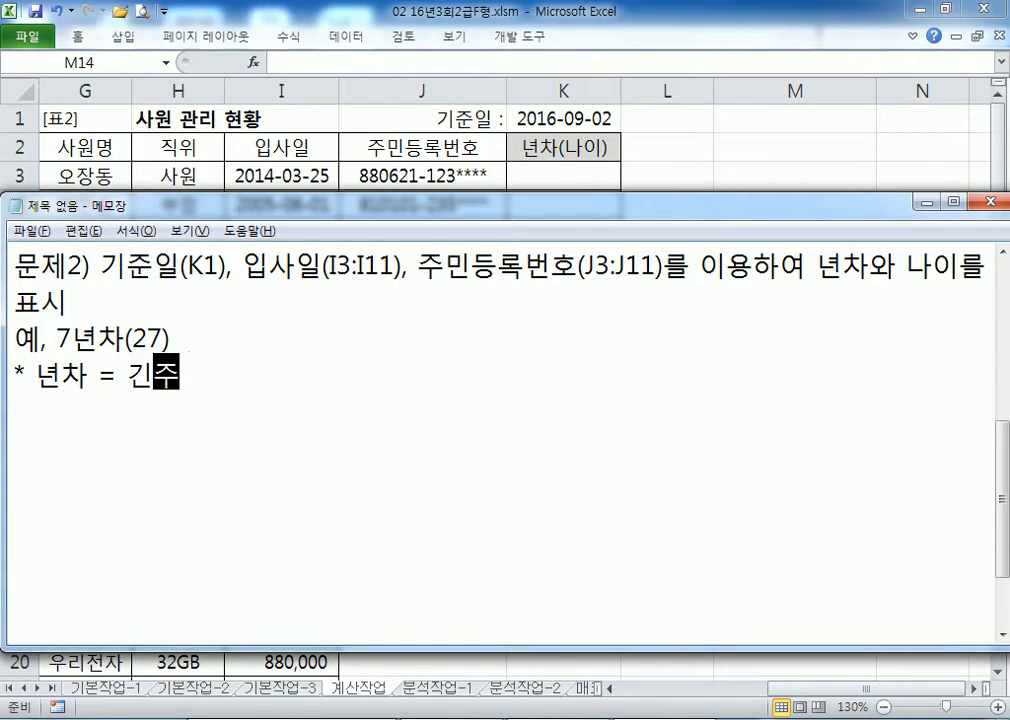
key(BackSpace)
key(BackSpace)
text(기준일)
text( 년도 -)
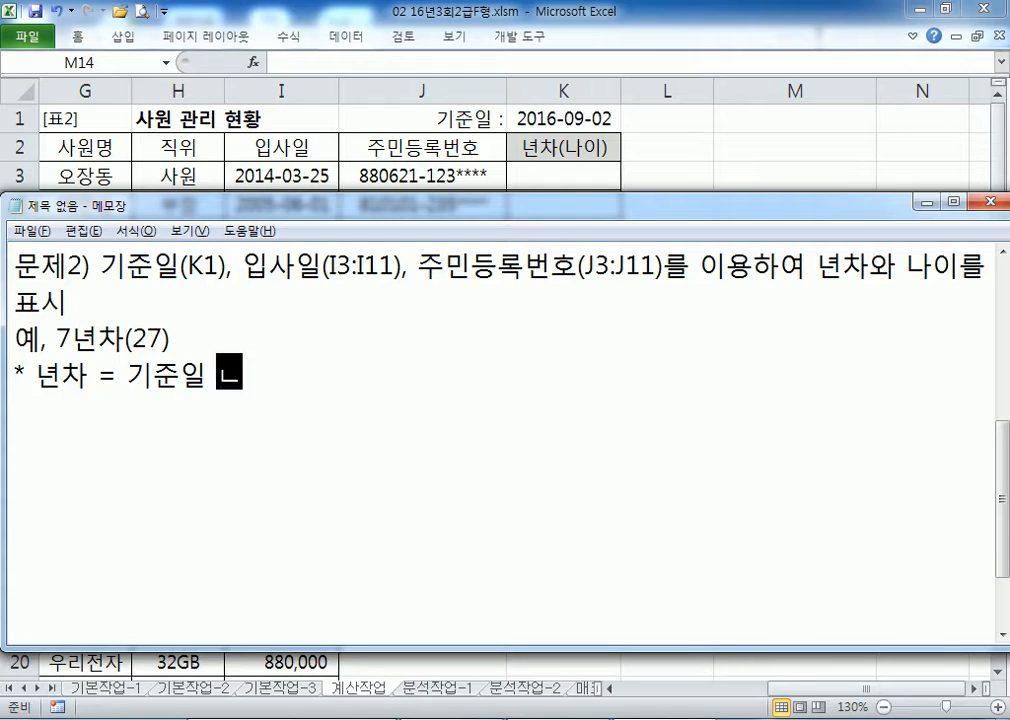
text( 입사일 ㄴ)
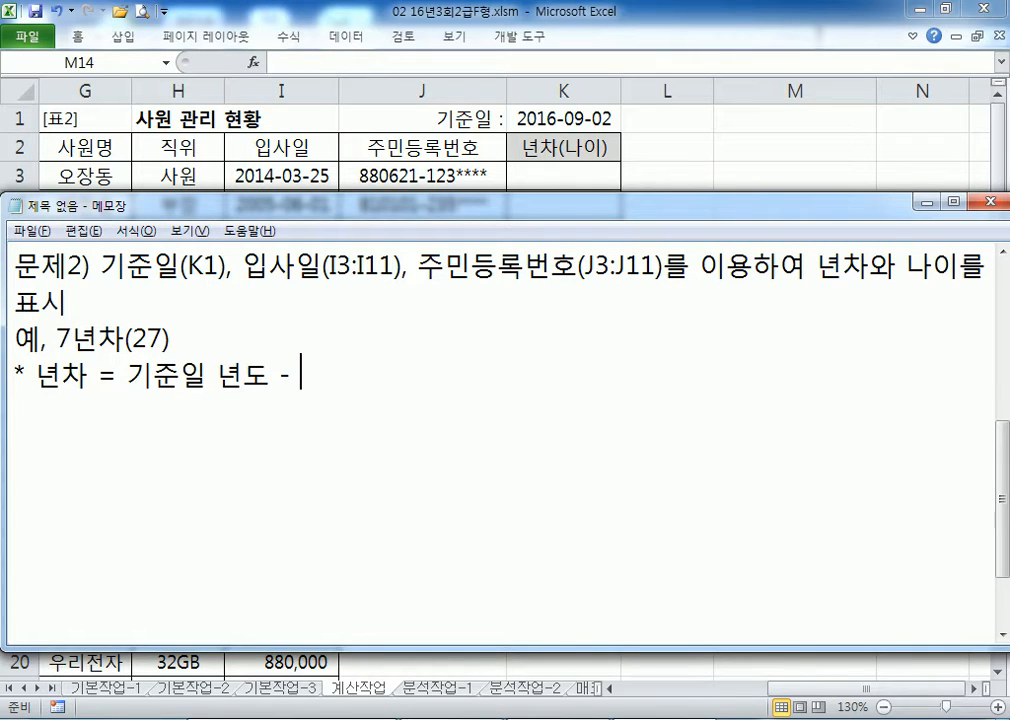
text(년도)
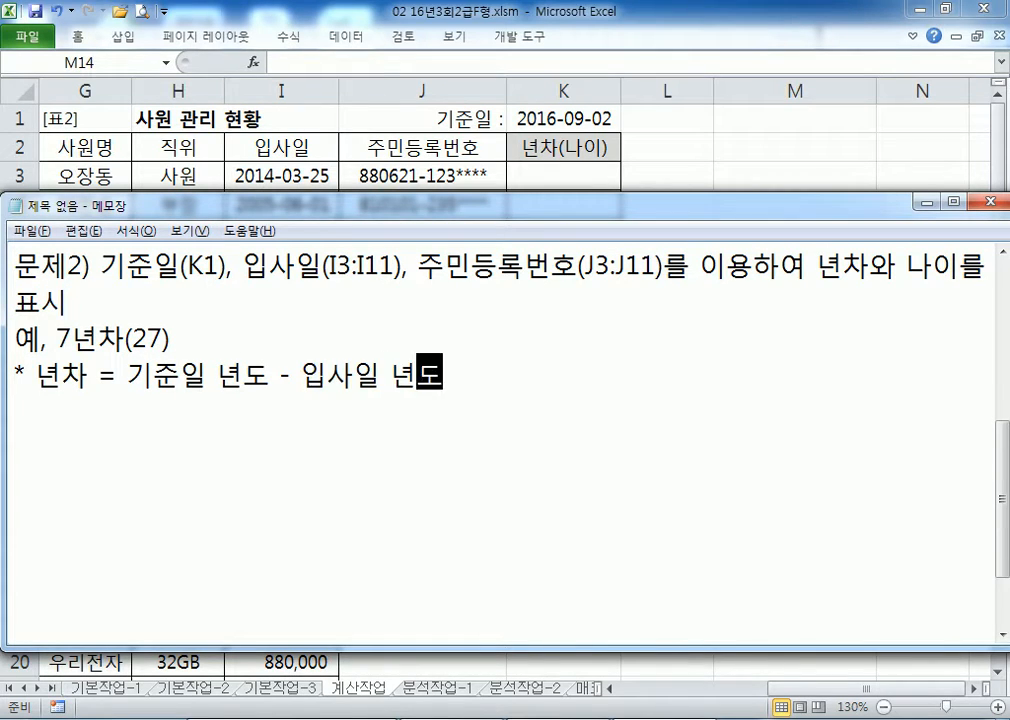
Step: Add the line "* 나이 = 기준일 년도 - (1900 + 주민등록번호 앞 2자리)" below the 년차 rule
key(Return)
text(* 나이 )
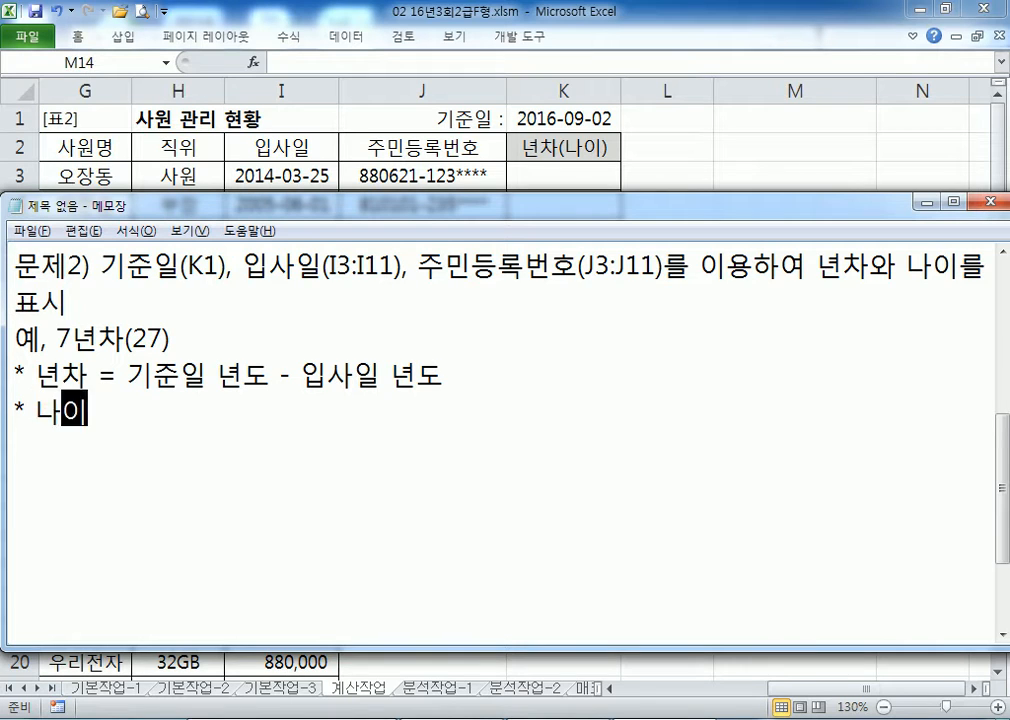
text(= )
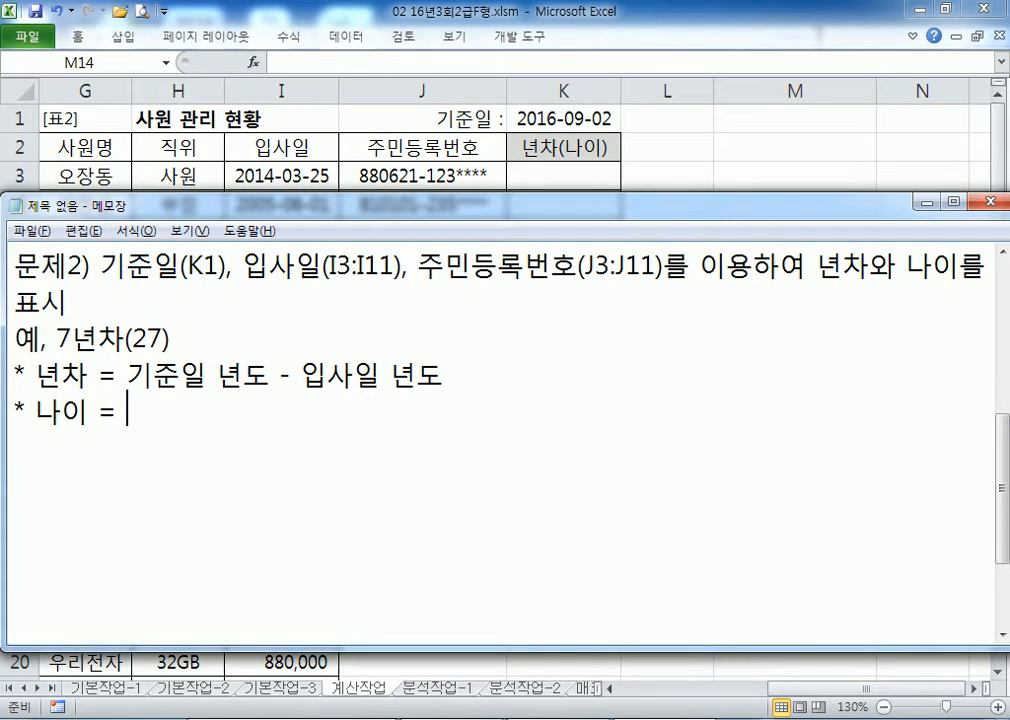
text(기준일 년도 )
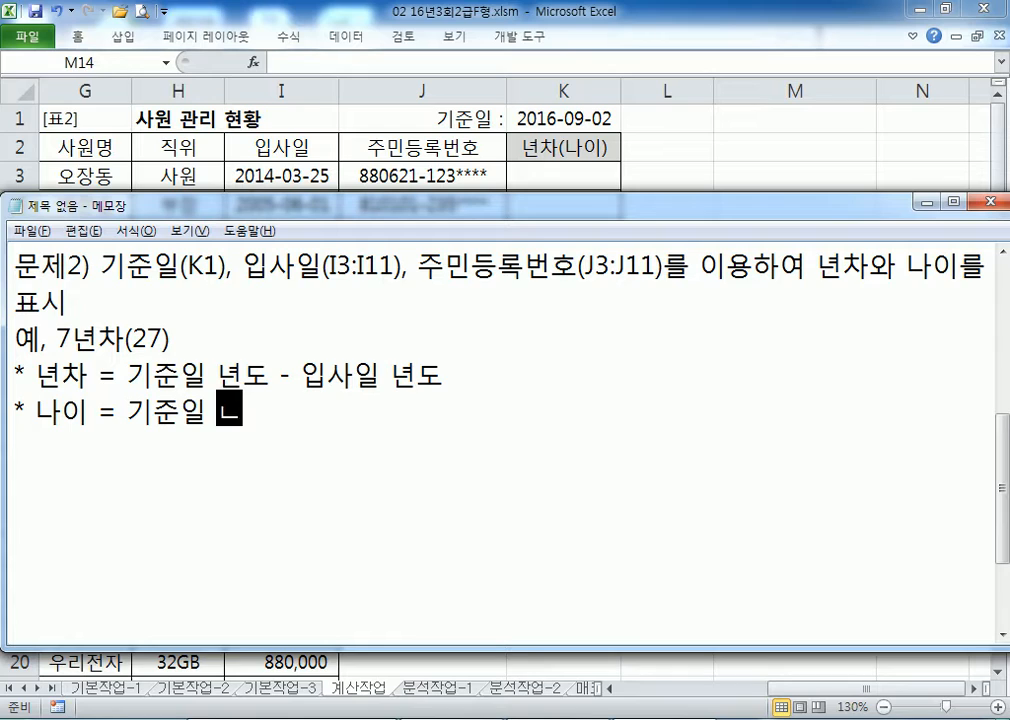
text(- )
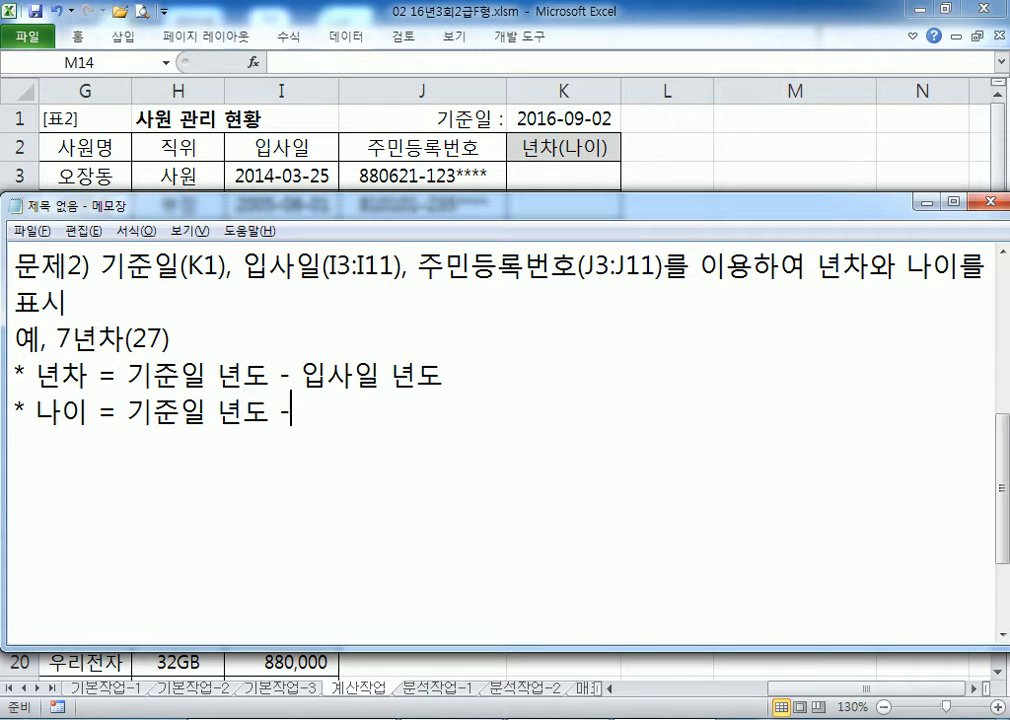
text((1900 +)
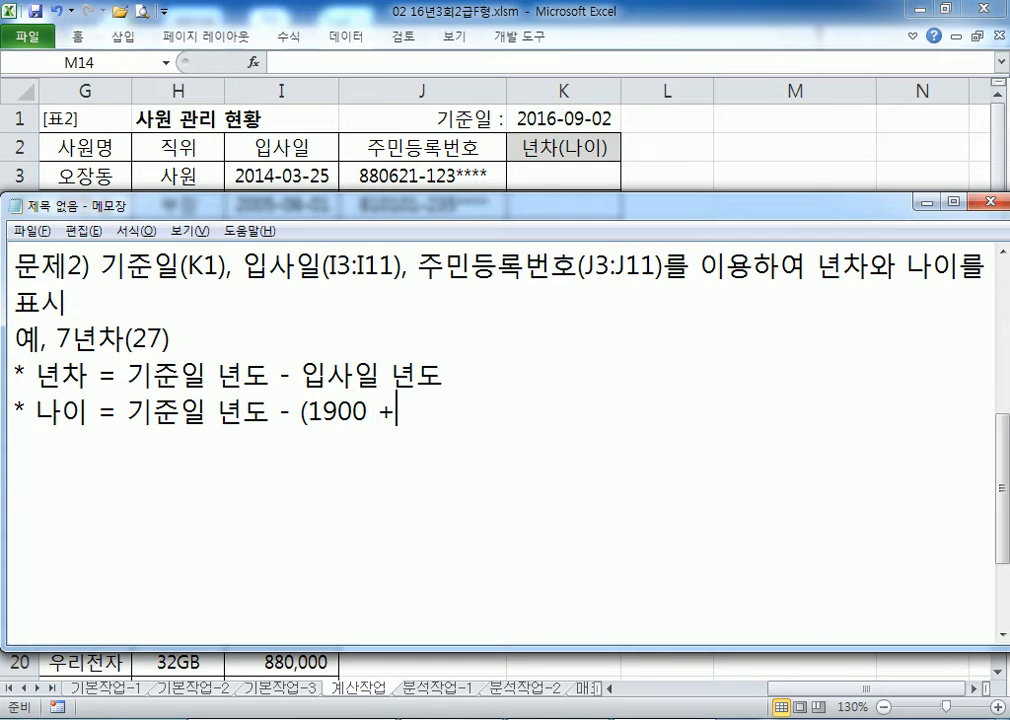
text( 주민등록번)
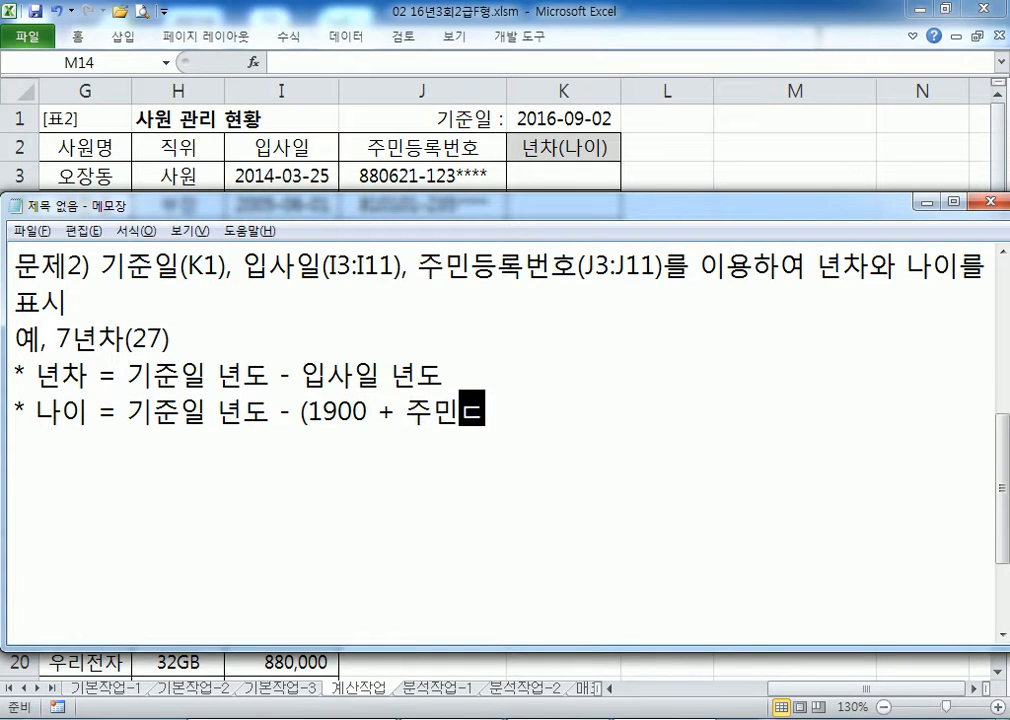
text(호 )
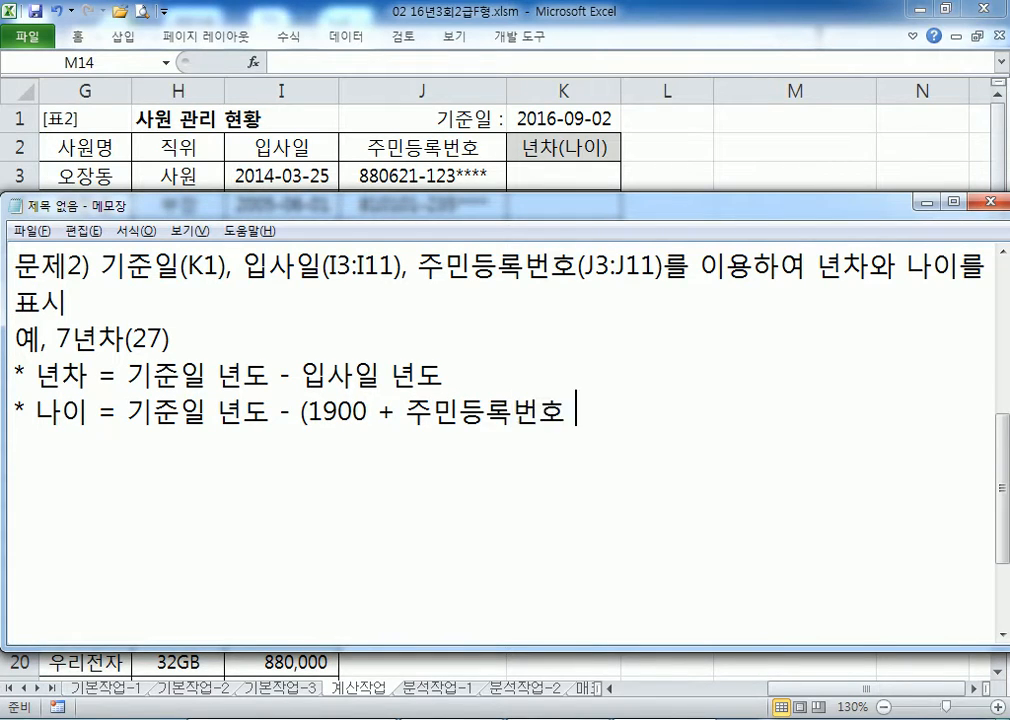
text(앞 2자리))
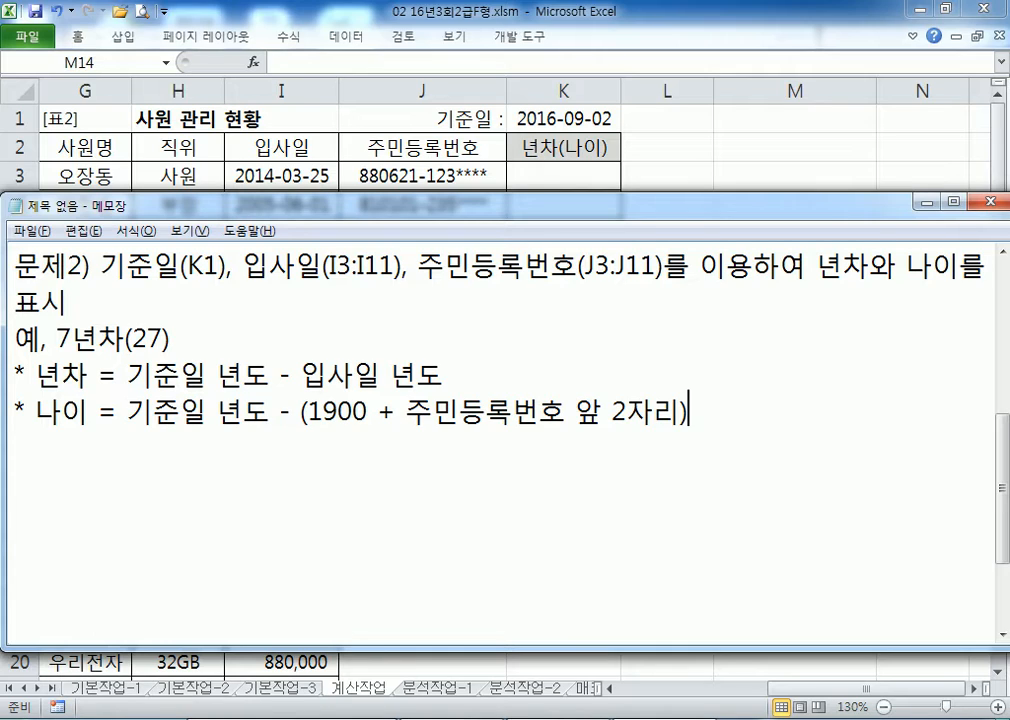
Step: Write the line "YEAR, LEFT 함수, & 연산자" below the 나이 rule and leave a blank line under it
key(Return)
text(YEAR)
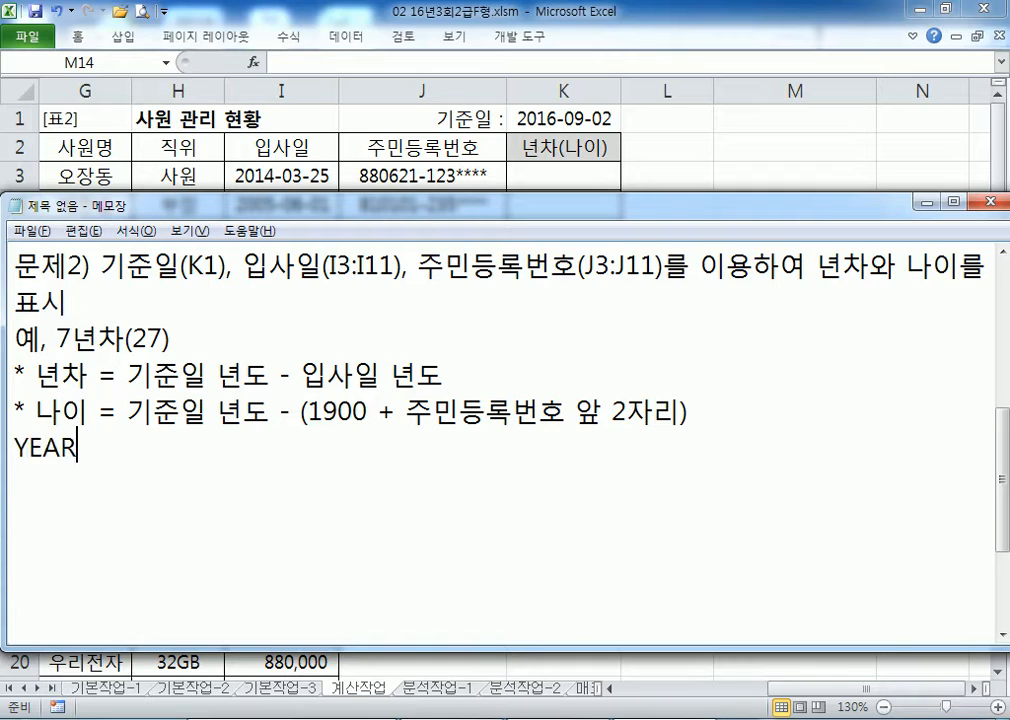
text(, LDR)
key(BackSpace)
key(BackSpace)
text(EFT,)
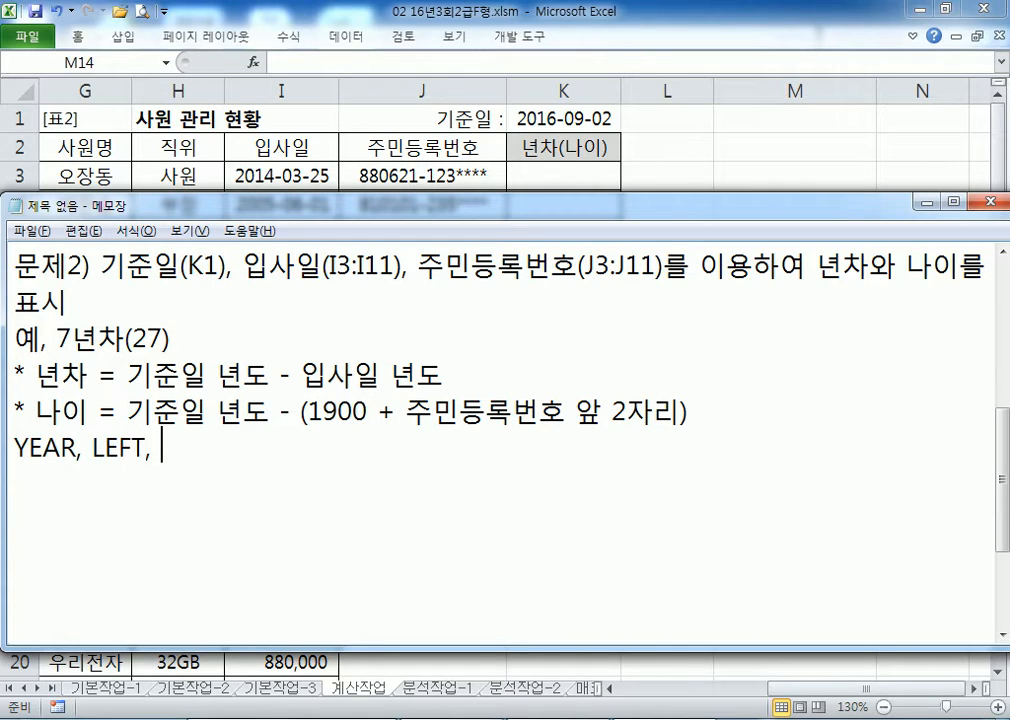
key(BackSpace)
key(BackSpace)
text(ㅎㅏㅁㅅㅜ, )
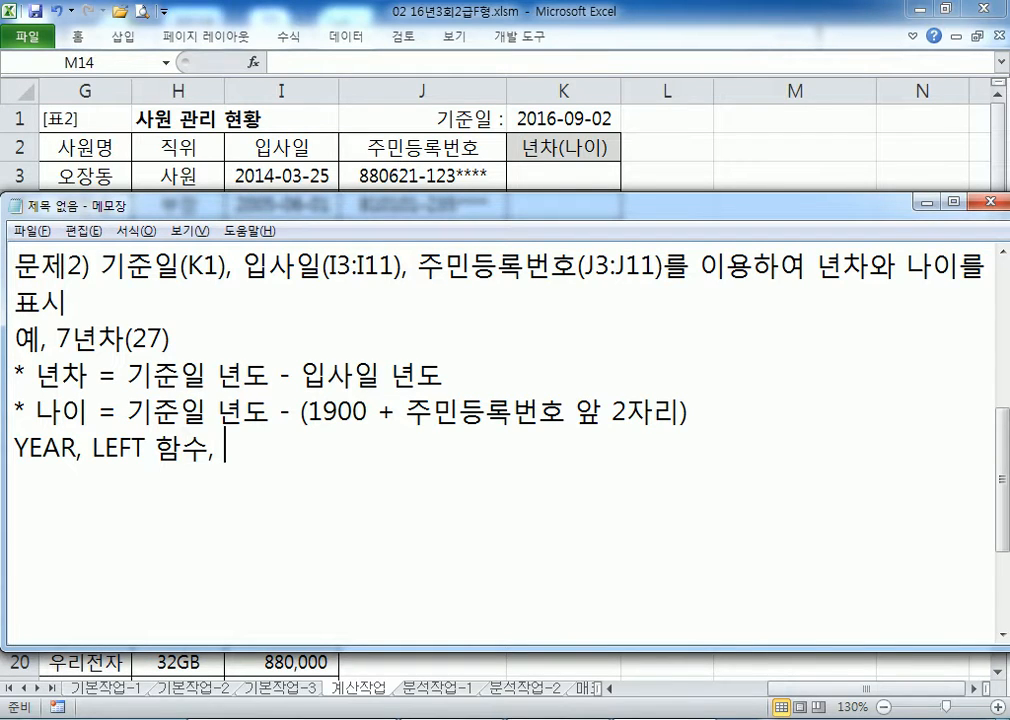
text(& ㅇㅕㄴㅅㅏㄴ)
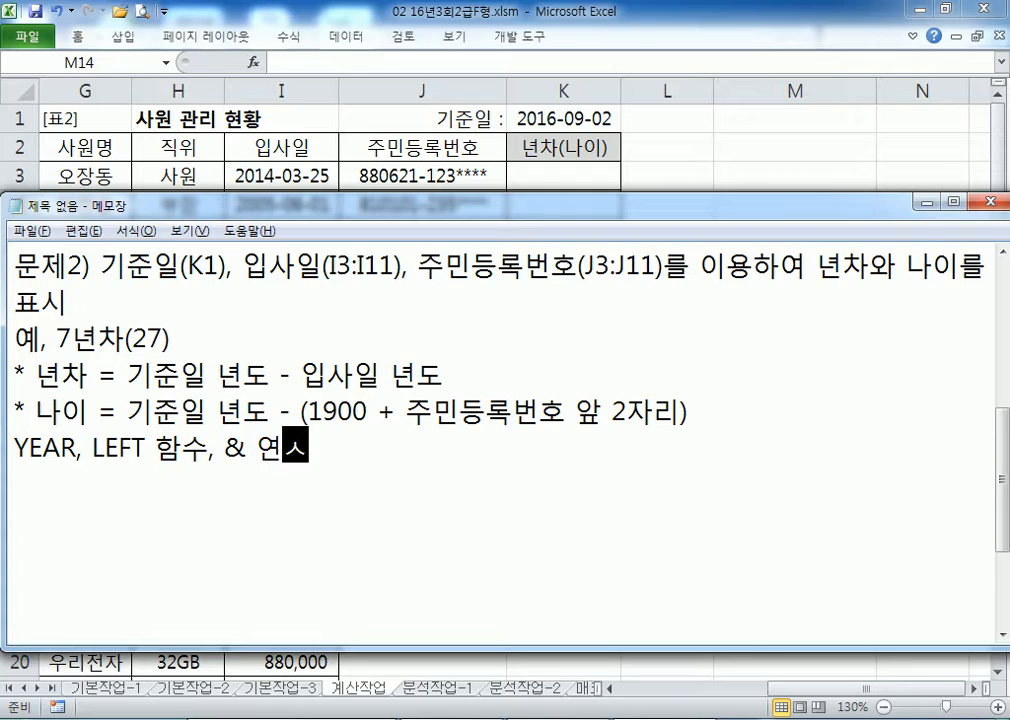
text(ㅈㅏ)
key(Return)
key(Return)
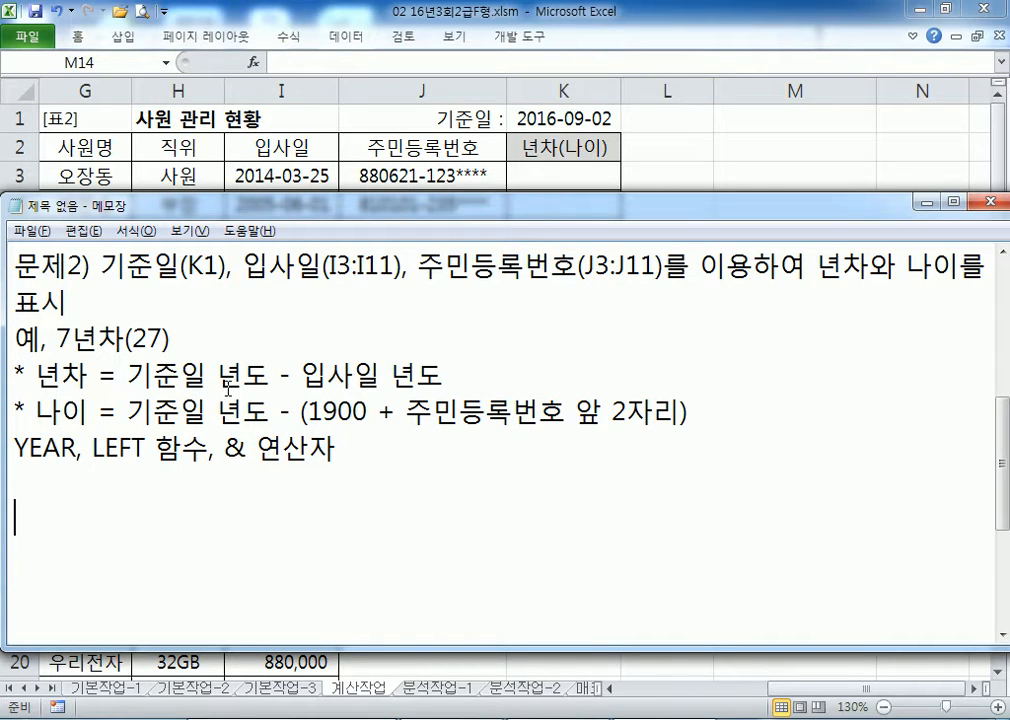
Step: Copy the base date from cell K1 and record it in the notes as "K1(2016-09-02)"
click(533, 106)
click(533, 106)
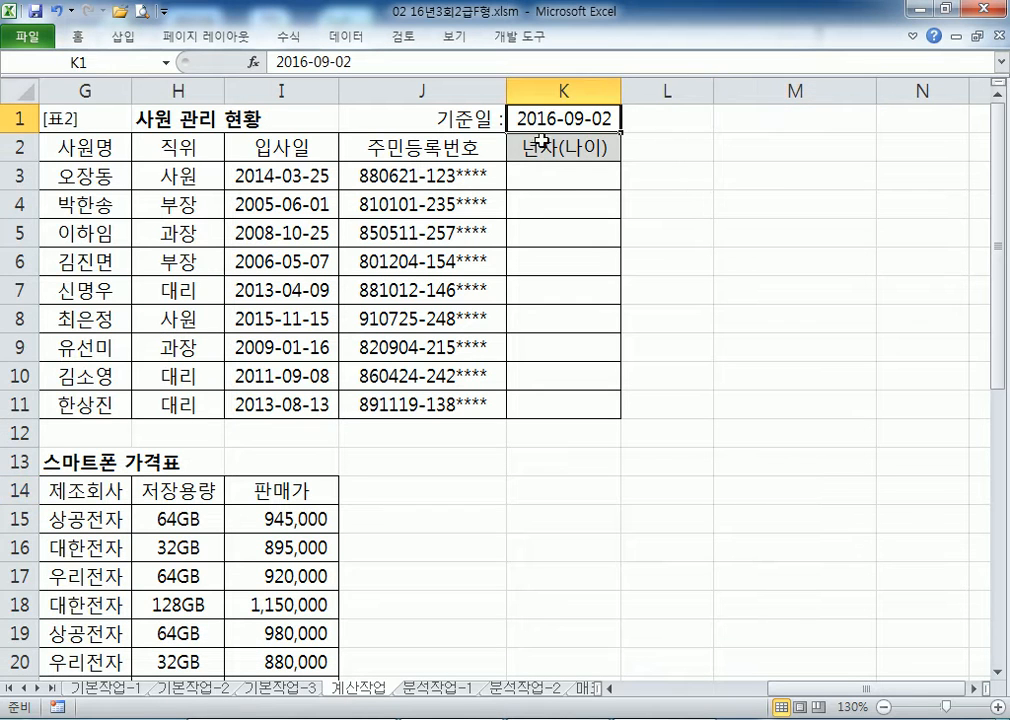
key(ctrl+c)
key(alt+Tab)
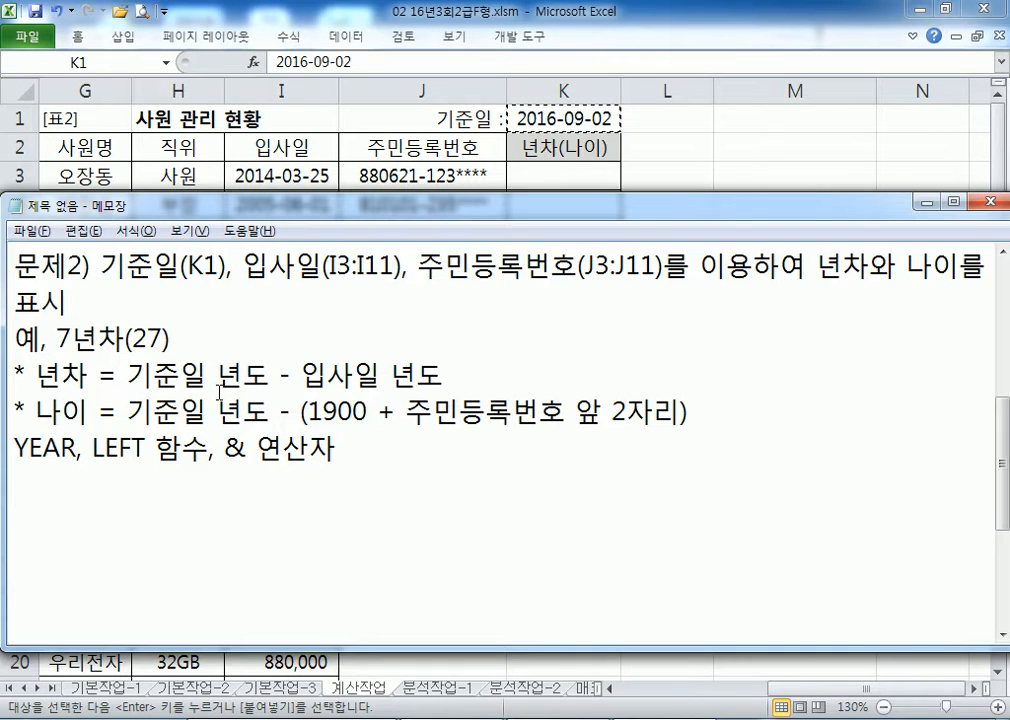
text(K1()
key(ctrl+v)
key(BackSpace)
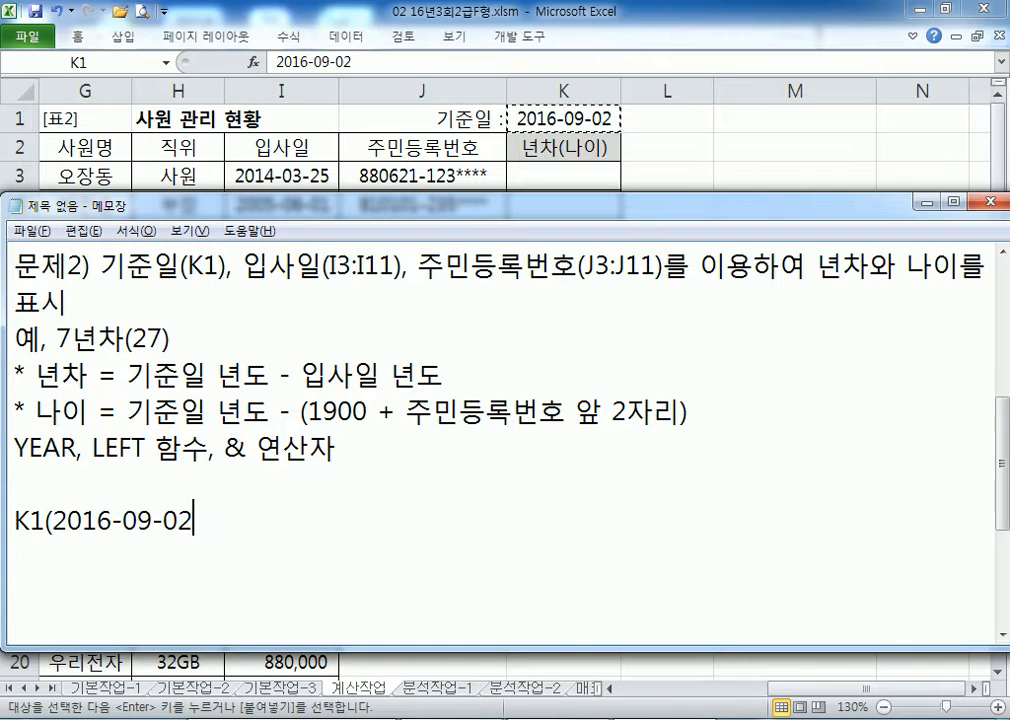
text())
key(Return)
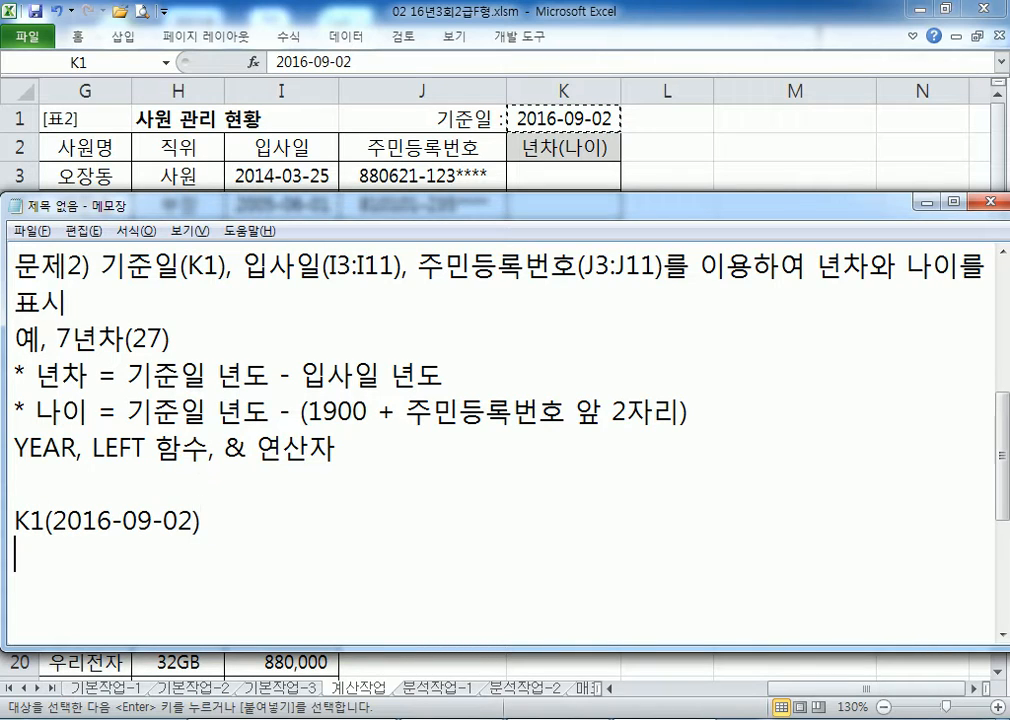
Step: Copy the first employee's hire date from I3 and add it to the notes as "입사일(2014-03-25)"
click(214, 149)
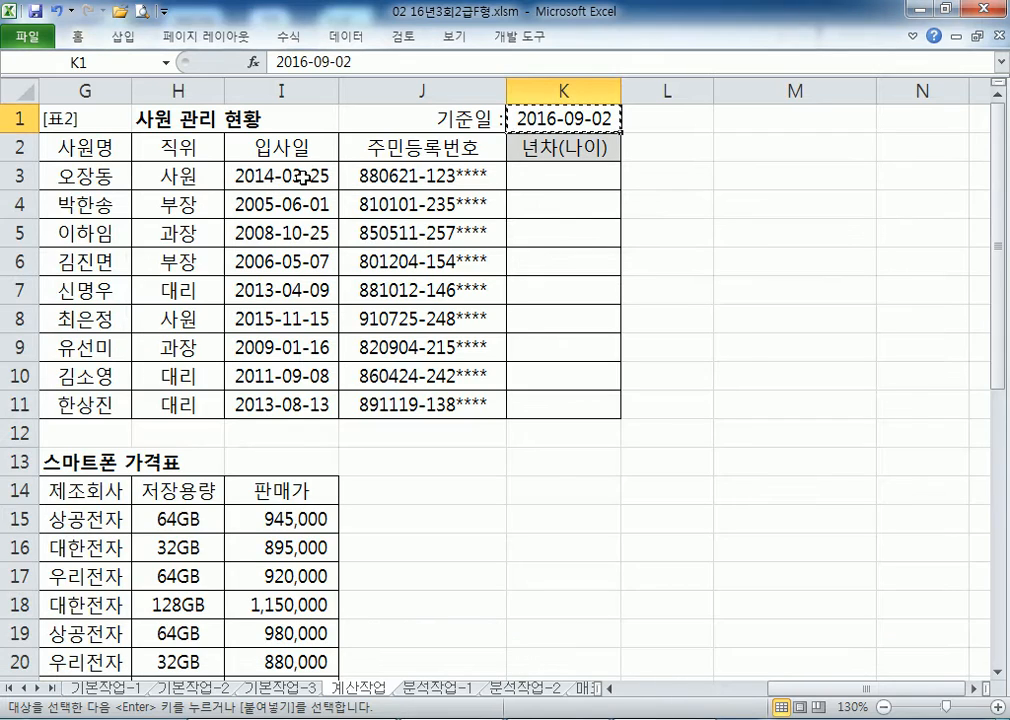
click(302, 177)
key(ctrl+c)
key(alt+Tab)
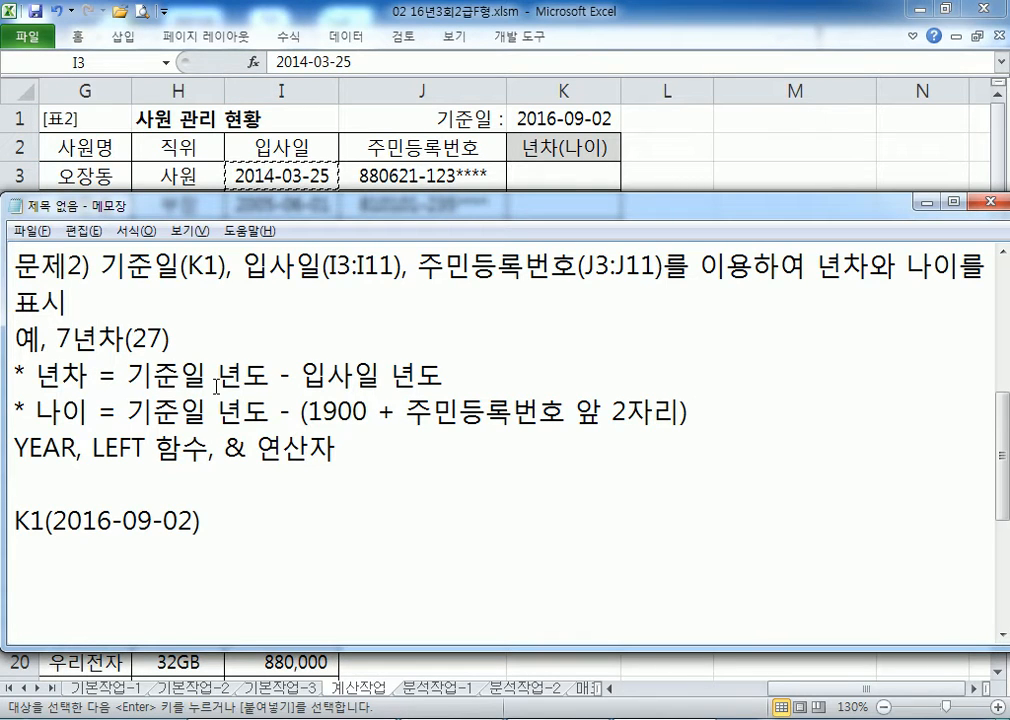
text(DL)
key(BackSpace)
key(BackSpace)
key(Hangul)
text(입)
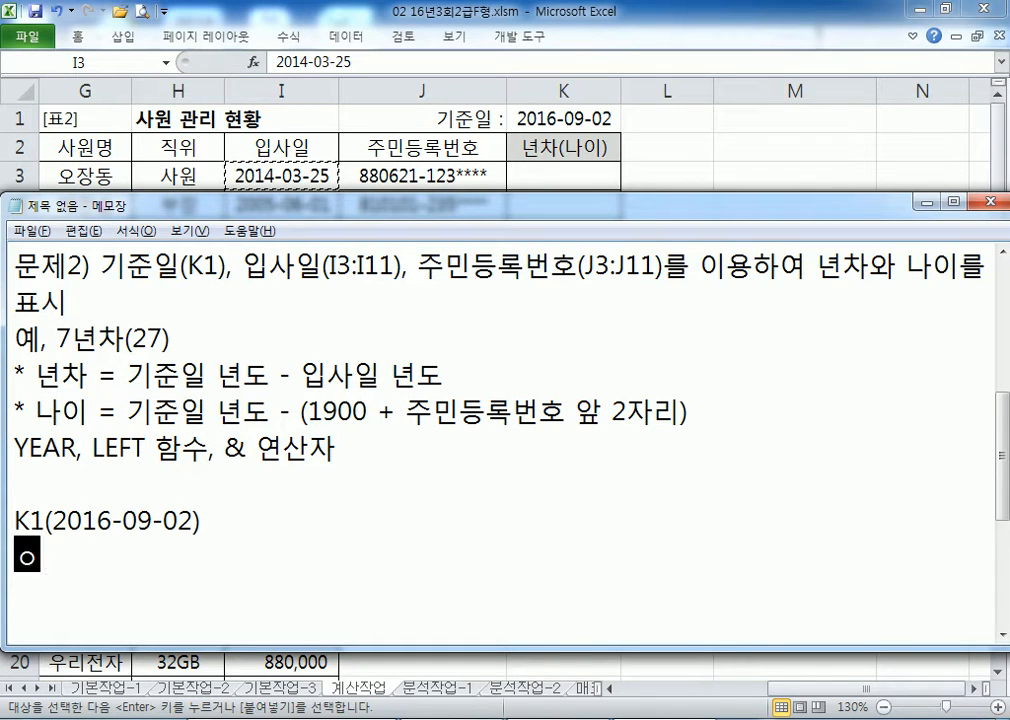
text(사일)
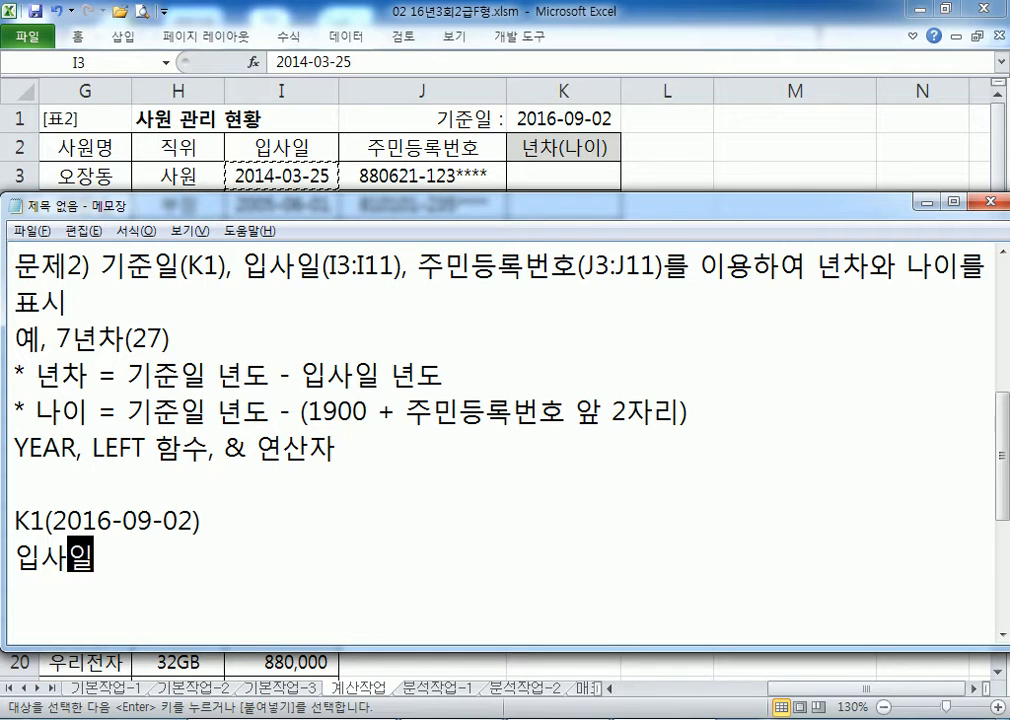
text(()
key(ctrl+v)
key(BackSpace)
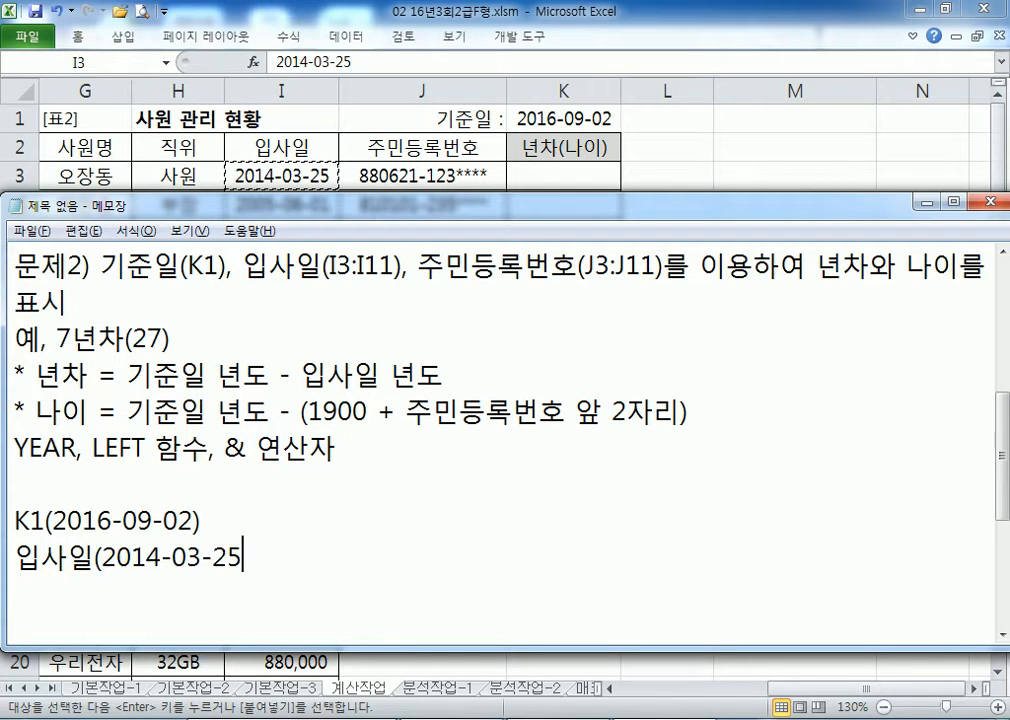
text())
key(Return)
Step: Add a "주민등록번호(" line to the notes, followed by the first employee's masked registration number copied from J3
text(주)
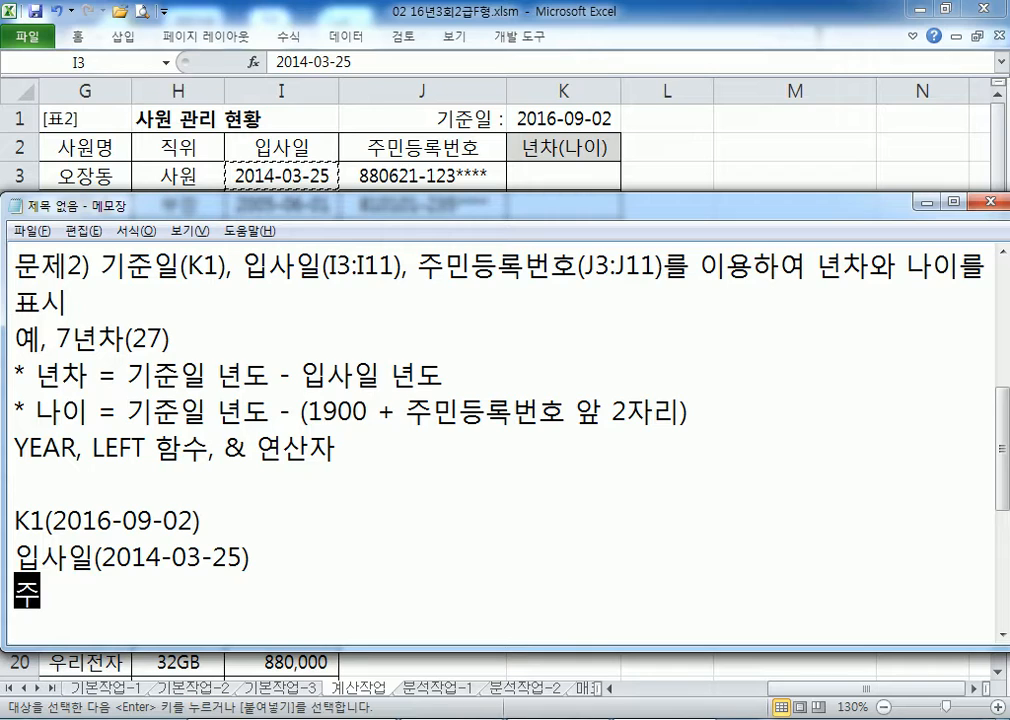
text(민등록)
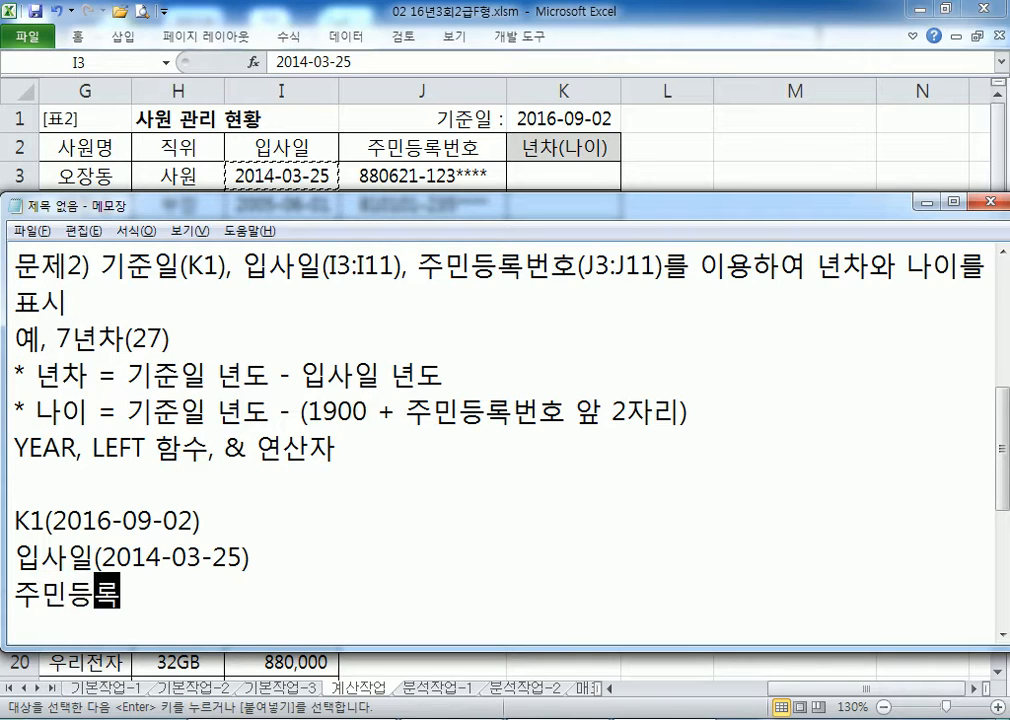
text(번호()
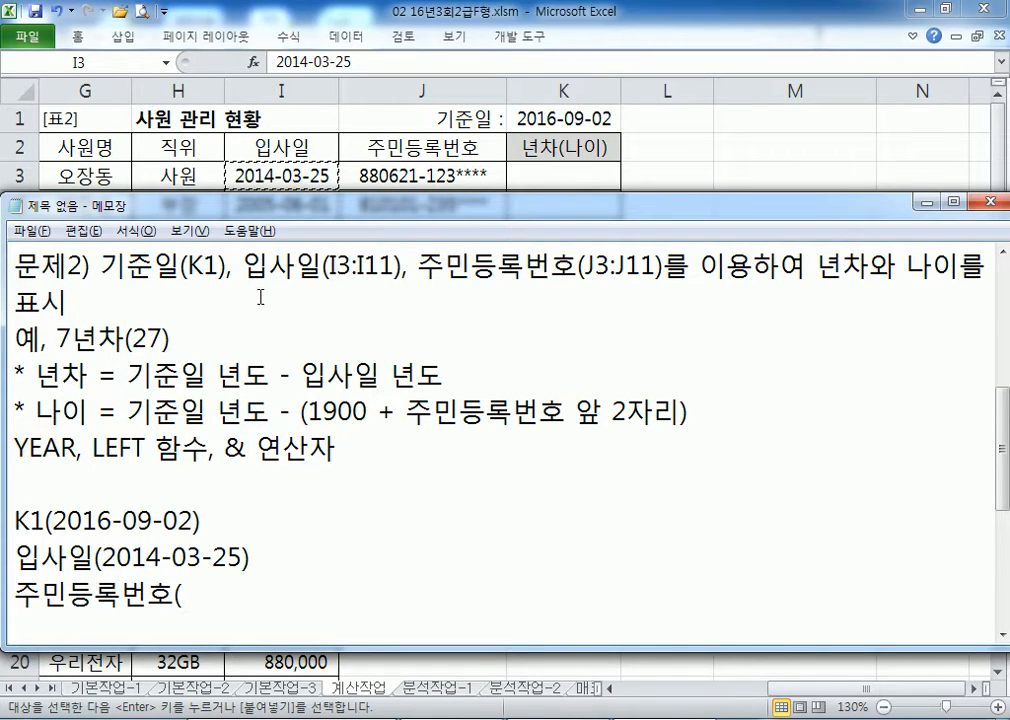
click(245, 387)
click(363, 181)
click(363, 181)
key(ctrl+c)
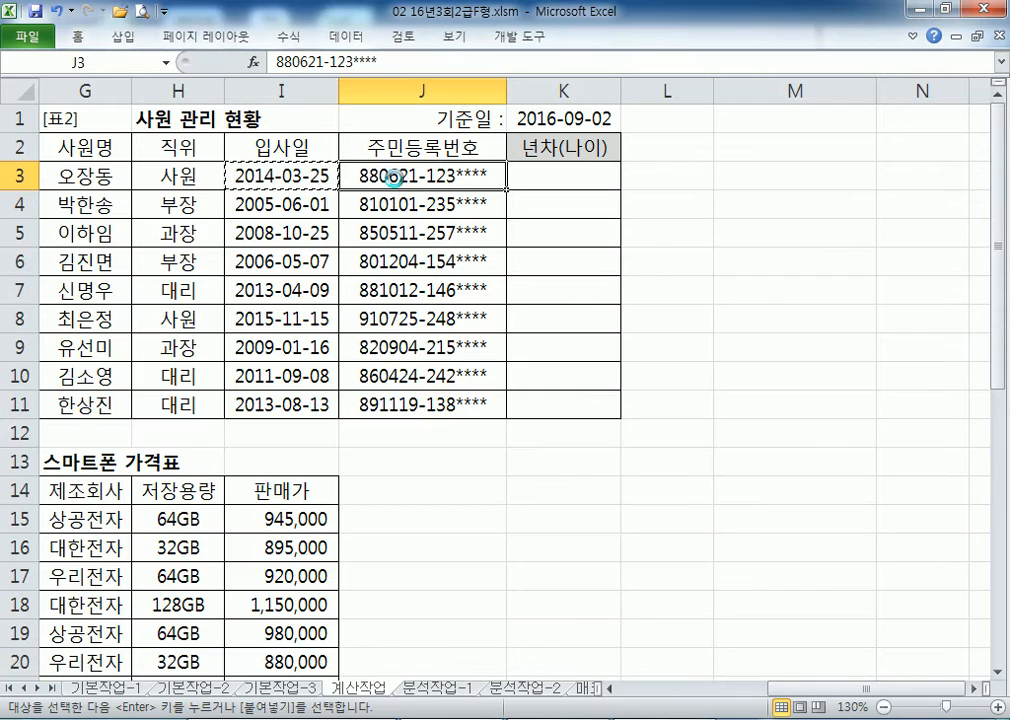
key(alt+Tab)
key(ctrl+v)
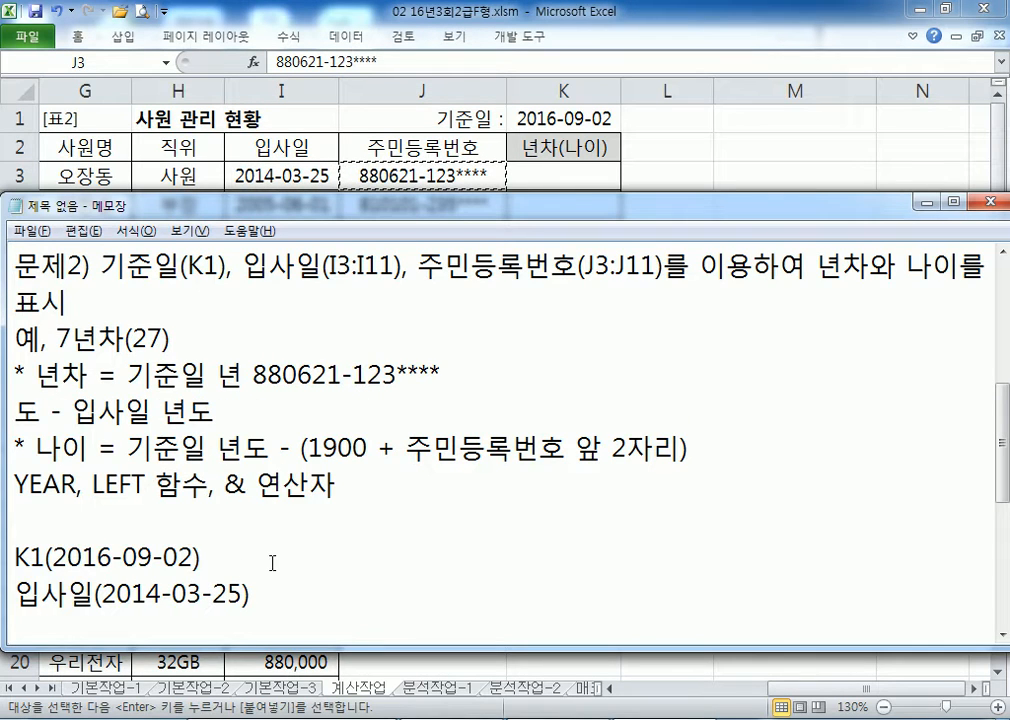
key(ctrl+z)
click(255, 590)
key(ctrl+v)
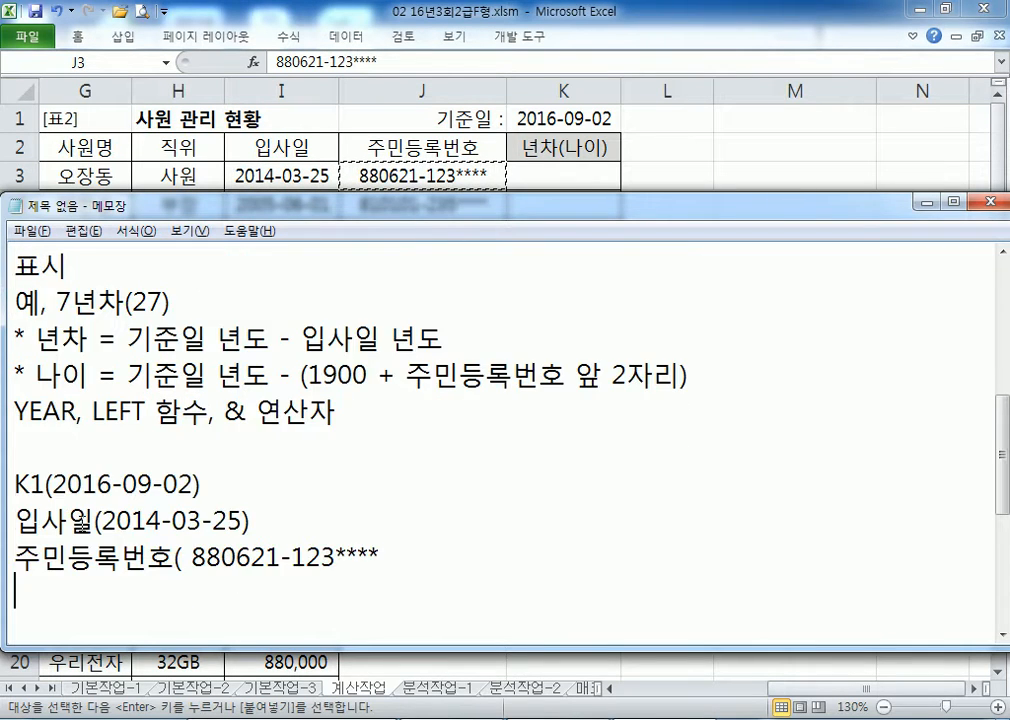
Step: Relabel the K1 note line as 기준일 and add the closing parenthesis to the 주민등록번호 line
drag(44, 484, 13, 484)
text(기준일)
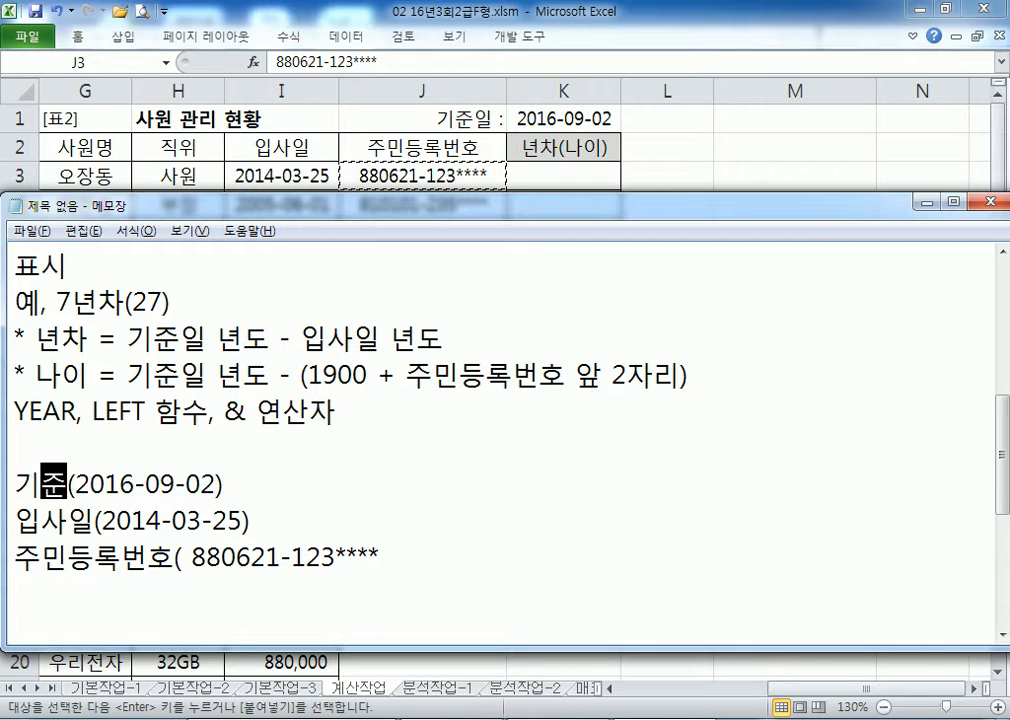
click(400, 553)
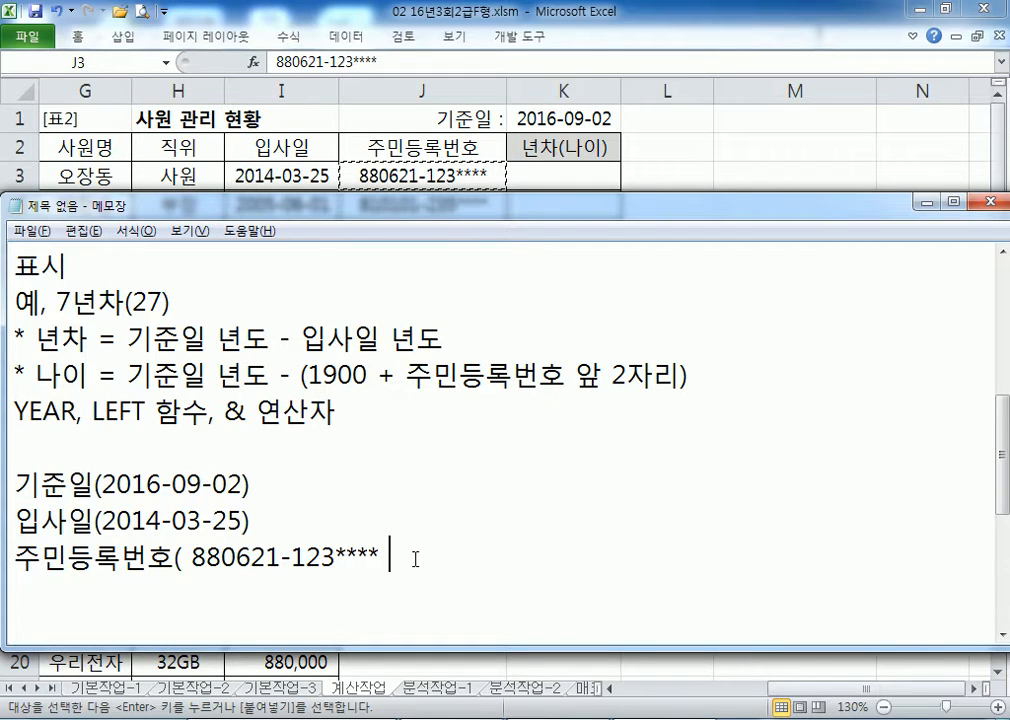
text())
Step: Move the Notepad window up over the sheet, make it taller, and add a blank line below the sample values
drag(444, 203, 444, 12)
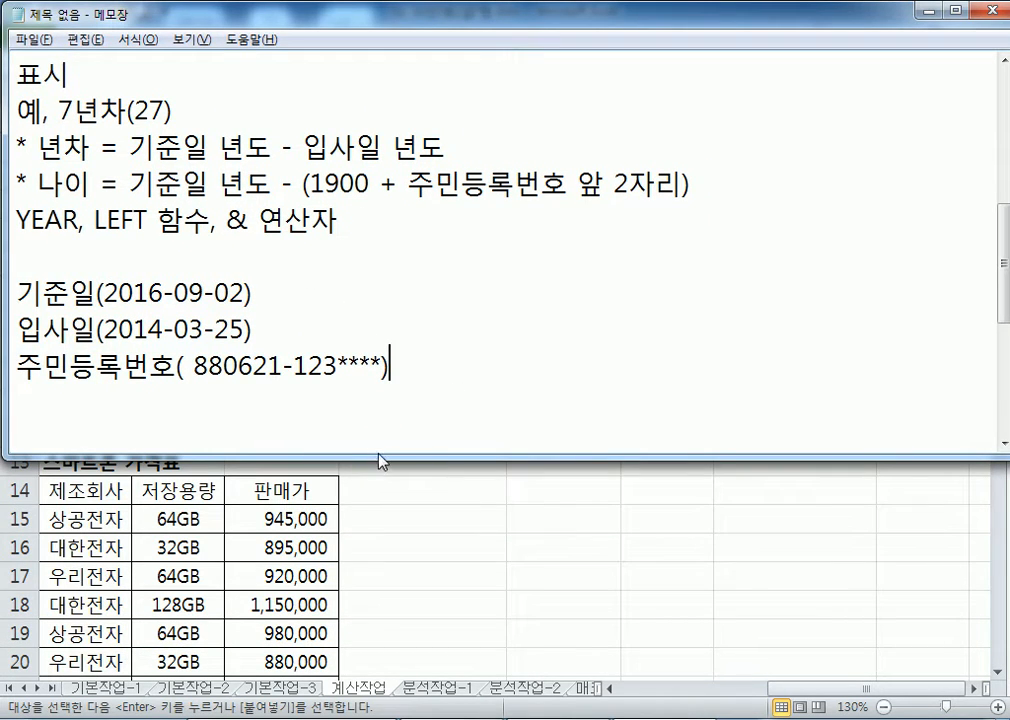
drag(380, 456, 347, 640)
key(Return)
key(Return)
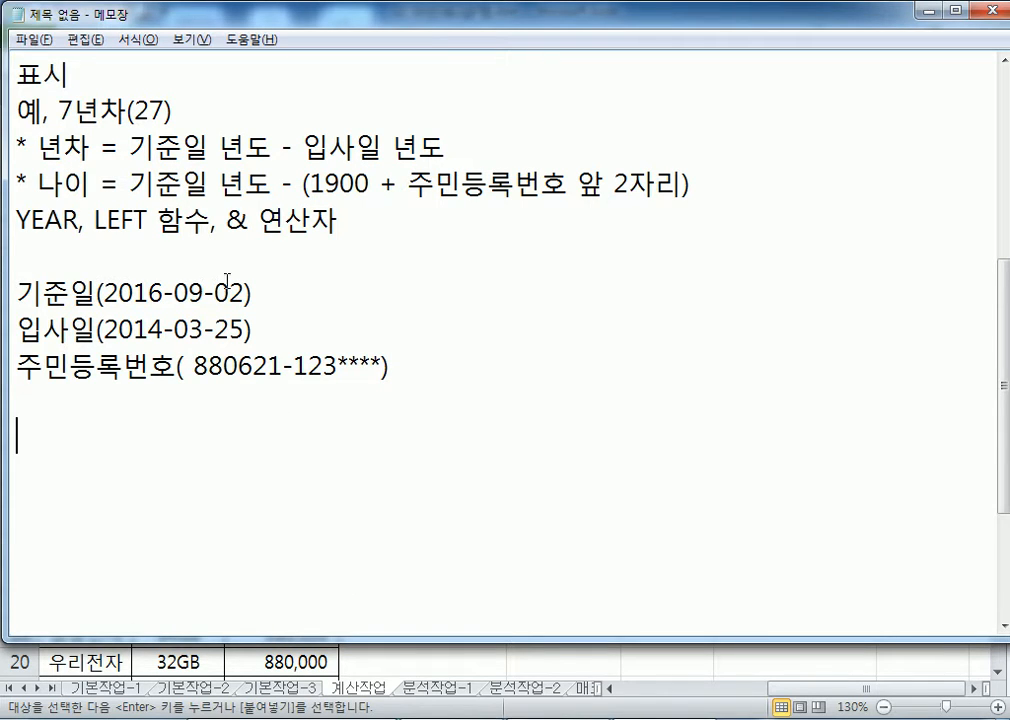
Step: Write the 년차 formula "=YEAR(K1) - YEAR(I3)" below the sample values, checking the example and the cell references above
click(62, 104)
drag(62, 104, 127, 106)
click(45, 427)
text(=)
text(YEAR()
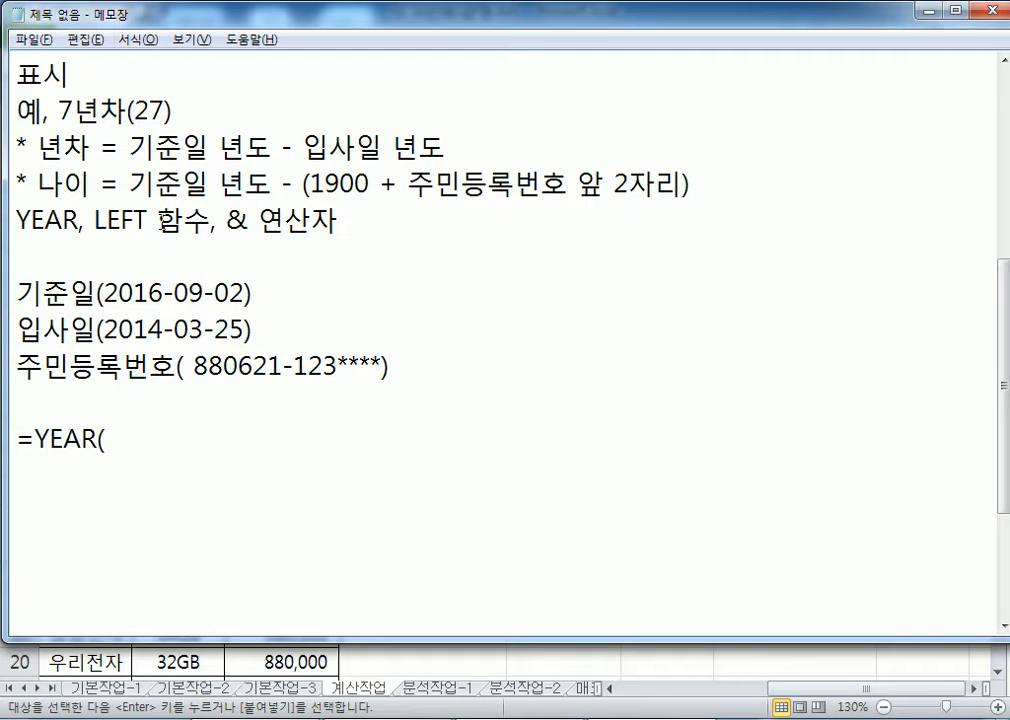
scroll(255, 200, up, 1)
scroll(260, 205, up, 1)
scroll(261, 186, down, 1)
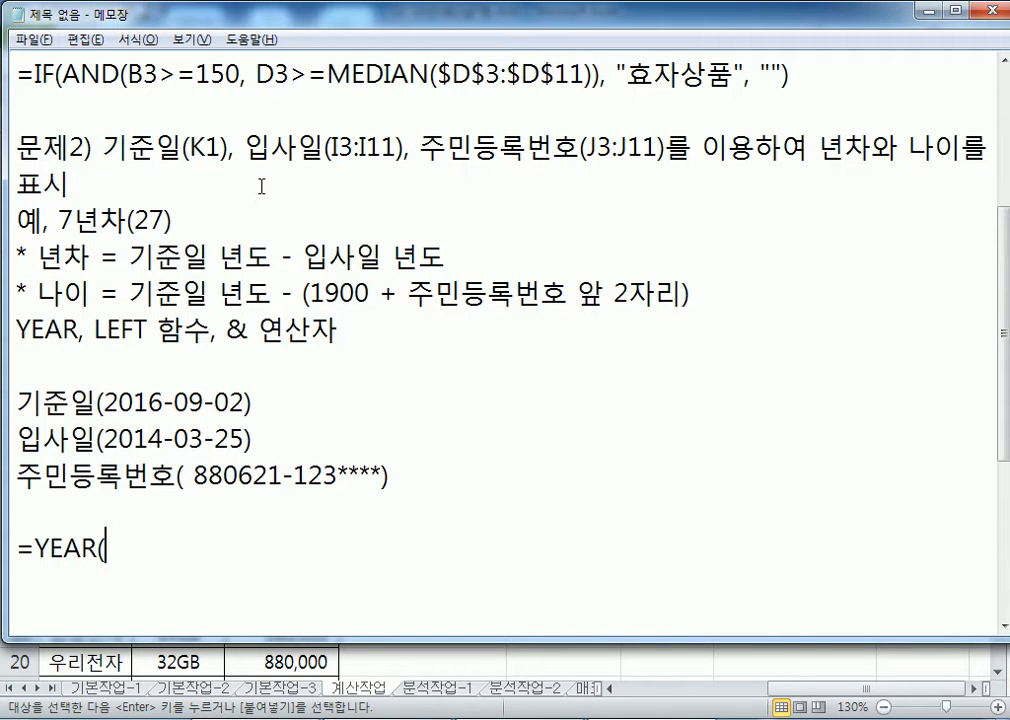
click(1003, 626)
click(1003, 626)
text(K1))
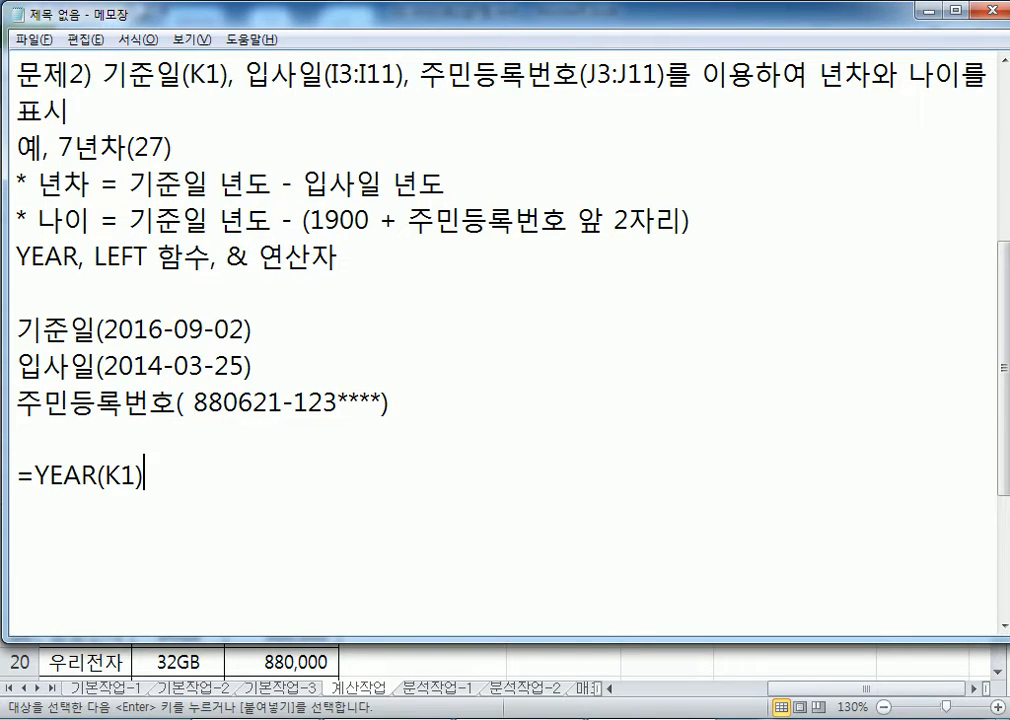
text( - YEAR()
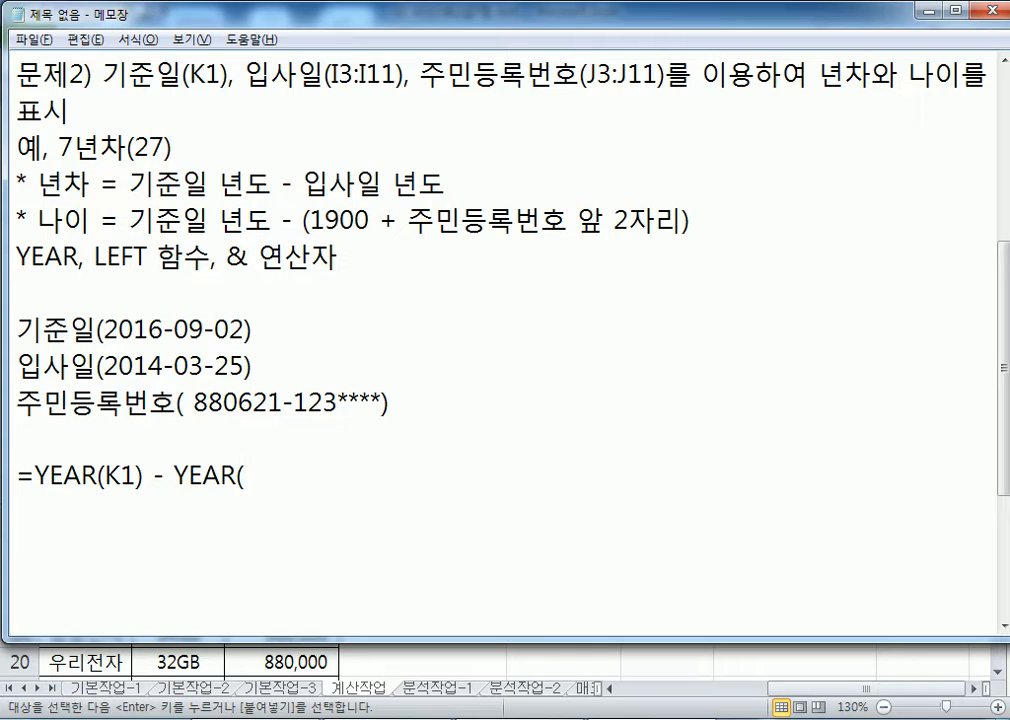
text(I3))
Step: Check the base date cell in the sheet and make its reference in the 년차 formula absolute as $K$1
key(alt+Tab)
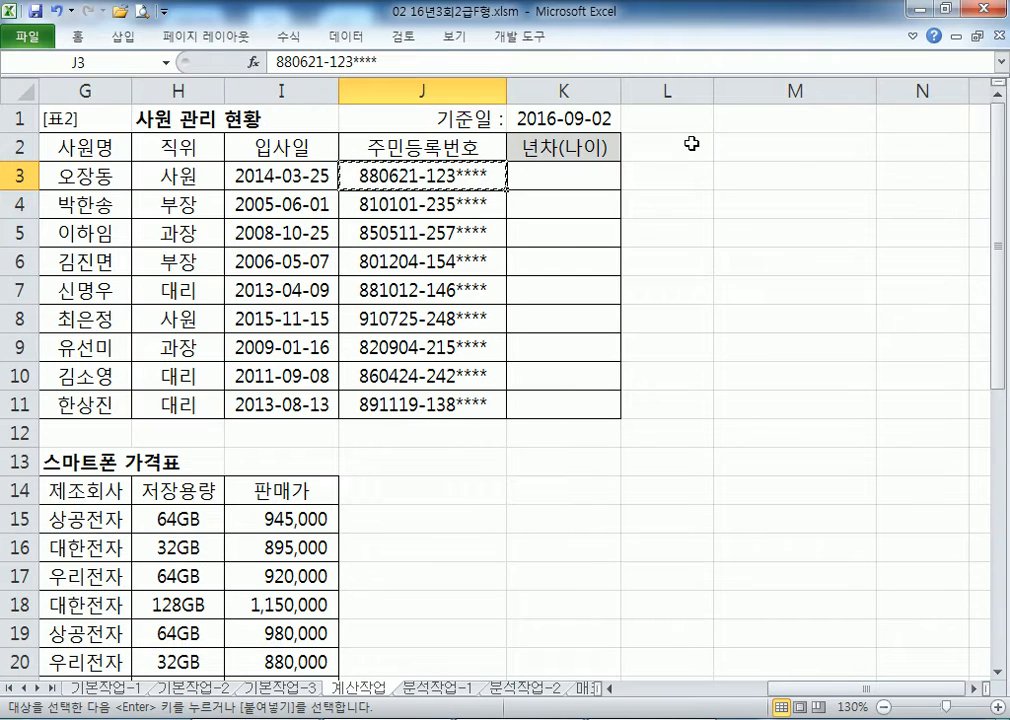
click(572, 127)
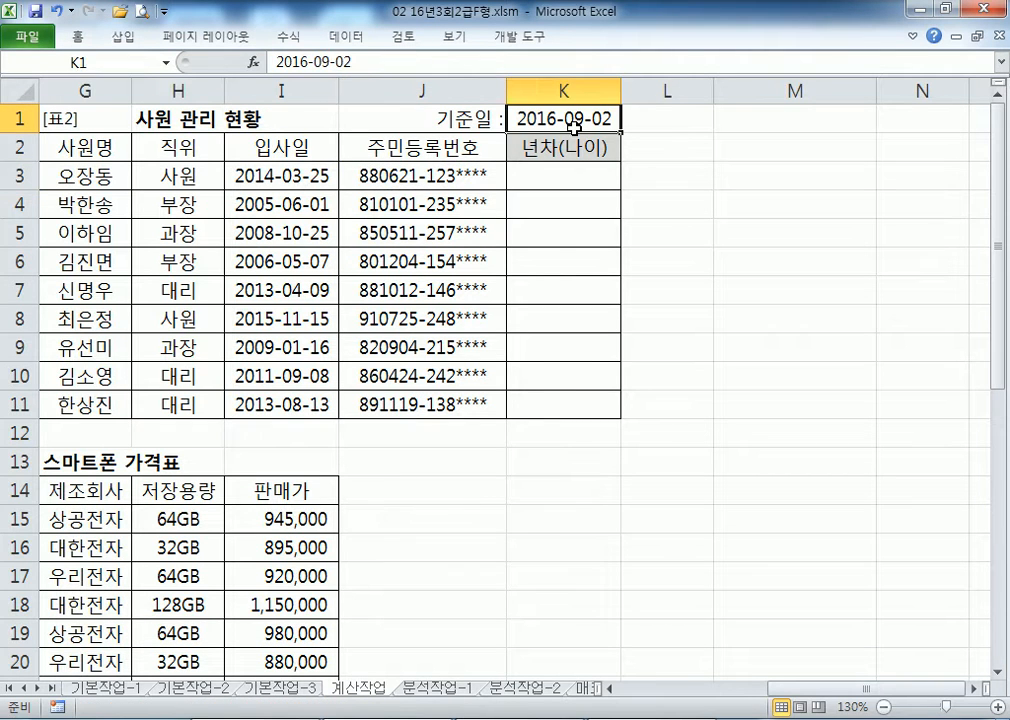
key(alt+Tab)
click(107, 475)
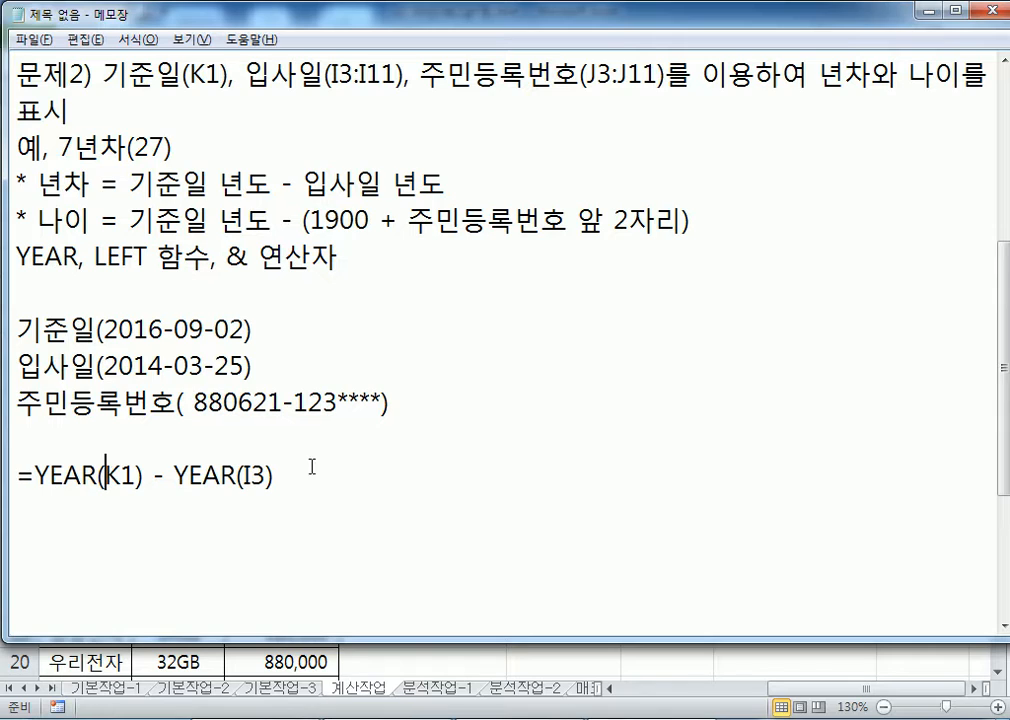
text($)
key(Right)
text($)
key(End)
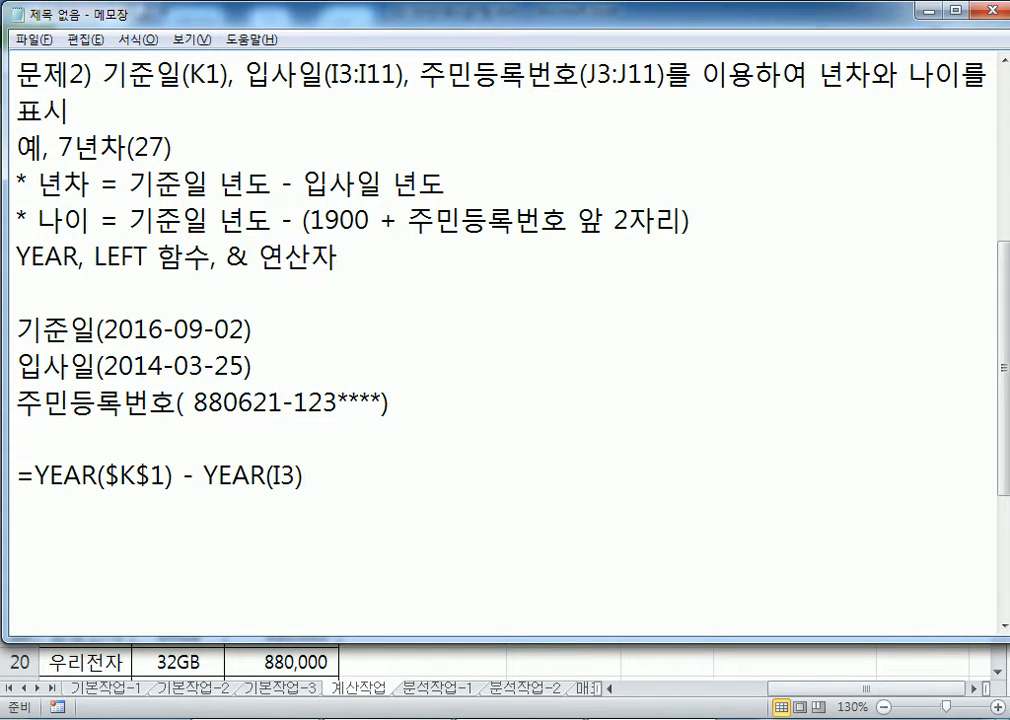
Step: Remove the spaces around the minus sign so the formula reads "=YEAR($K$1)-YEAR(I3)", and check it against 표2
key(Left)
key(Left)
key(Left)
key(Left)
key(Left)
key(Left)
key(Left)
key(Left)
key(Left)
key(Left)
key(BackSpace)
key(Right)
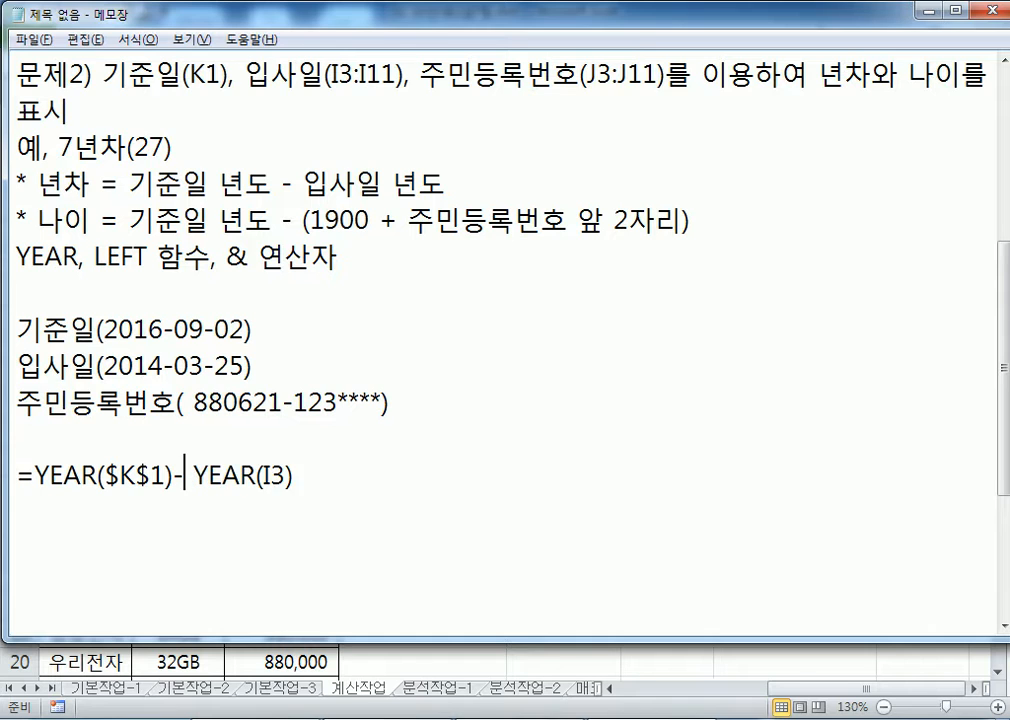
key(Delete)
key(alt+Tab)
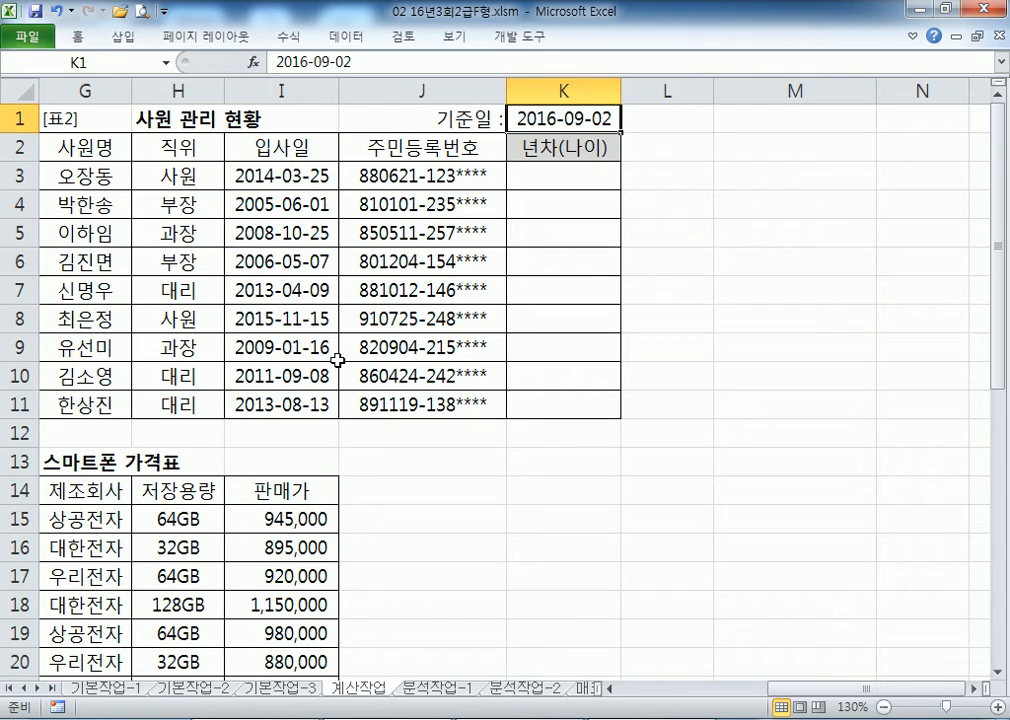
key(alt+Tab)
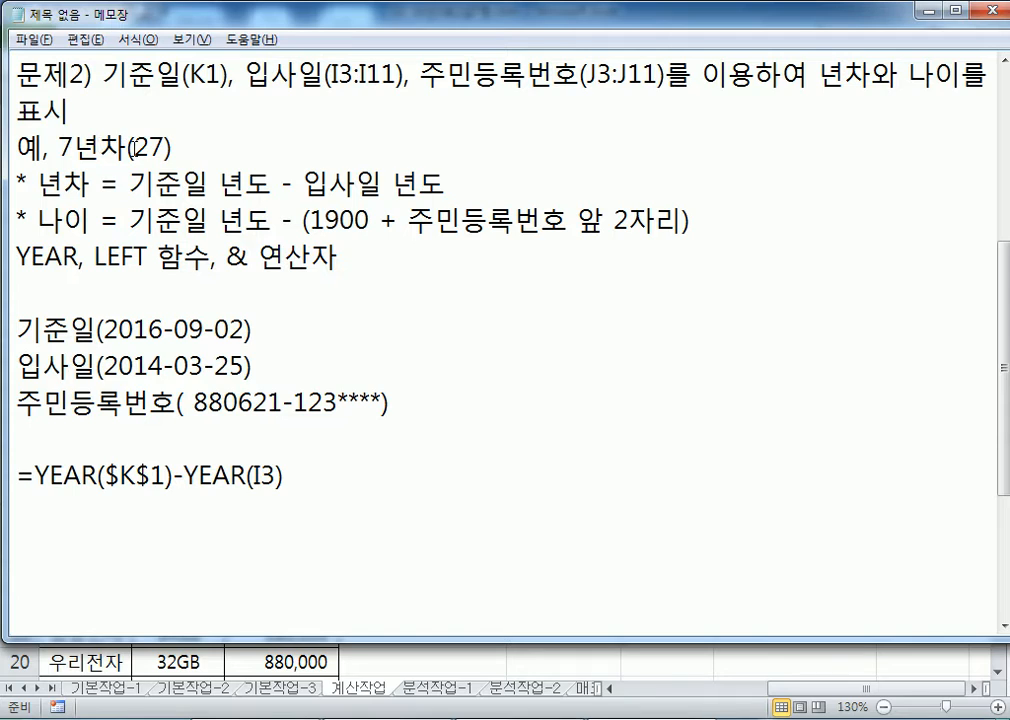
Step: Append &"년차(" to the end of the 년차 formula, following the example text
drag(133, 148, 76, 148)
click(334, 490)
text(&"년차()
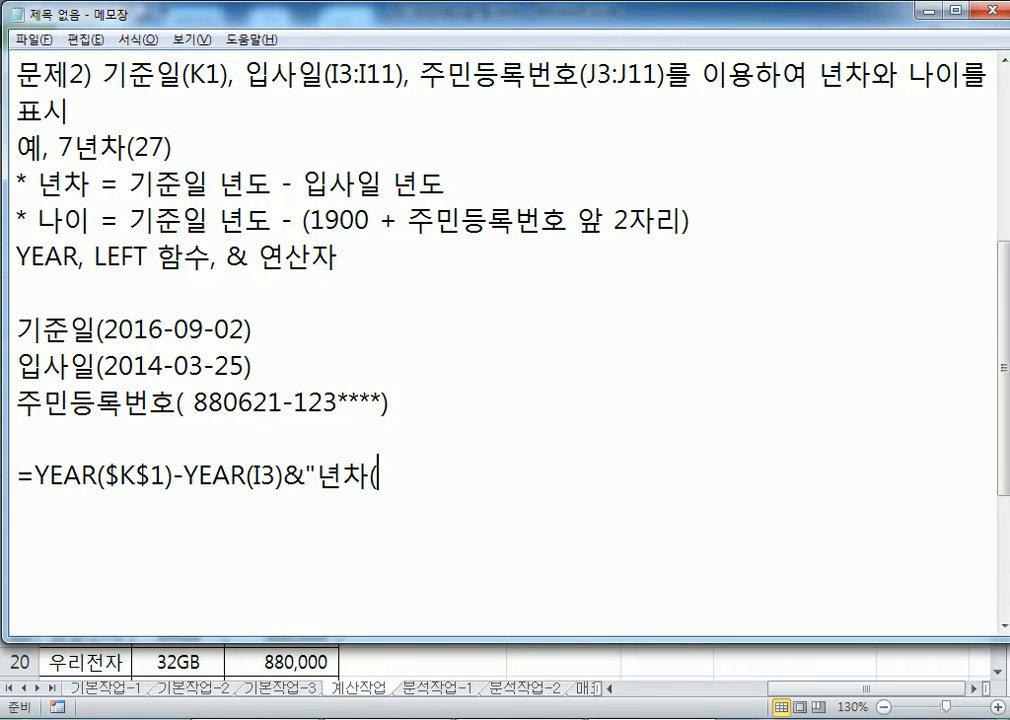
text(")
Step: Continue the formula with the age part &YEAR($K$1)-(1900, reusing a copy of its first YEAR expression
double_click(147, 148)
click(410, 475)
drag(34, 475, 168, 476)
key(ctrl+c)
click(428, 480)
text(&)
key(ctrl+v)
text())
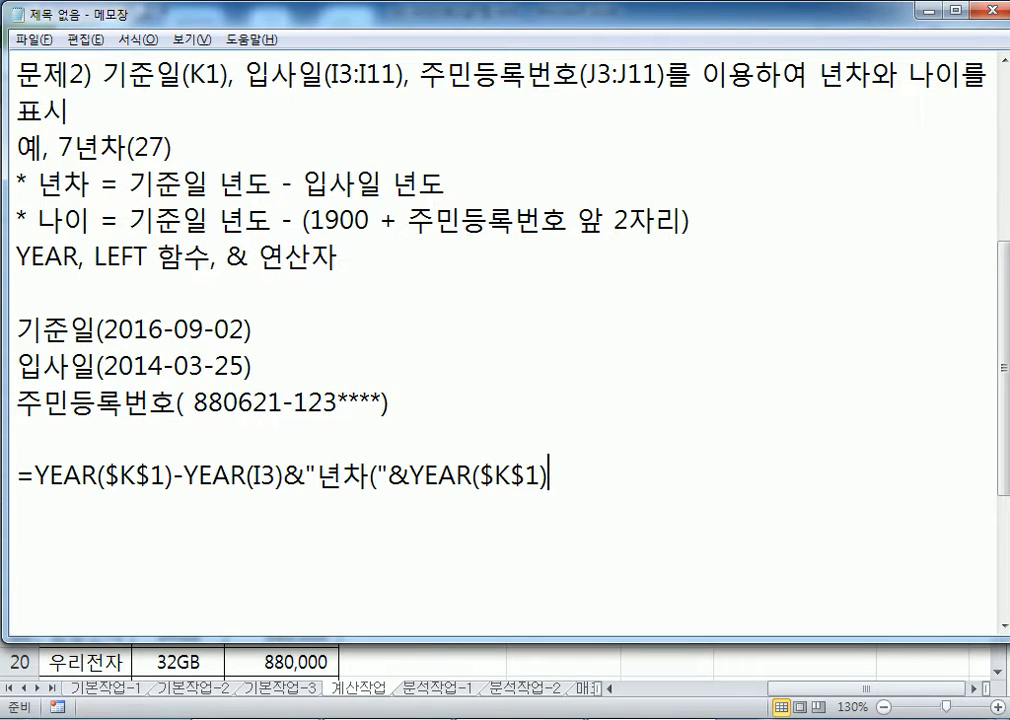
text(-(1900)
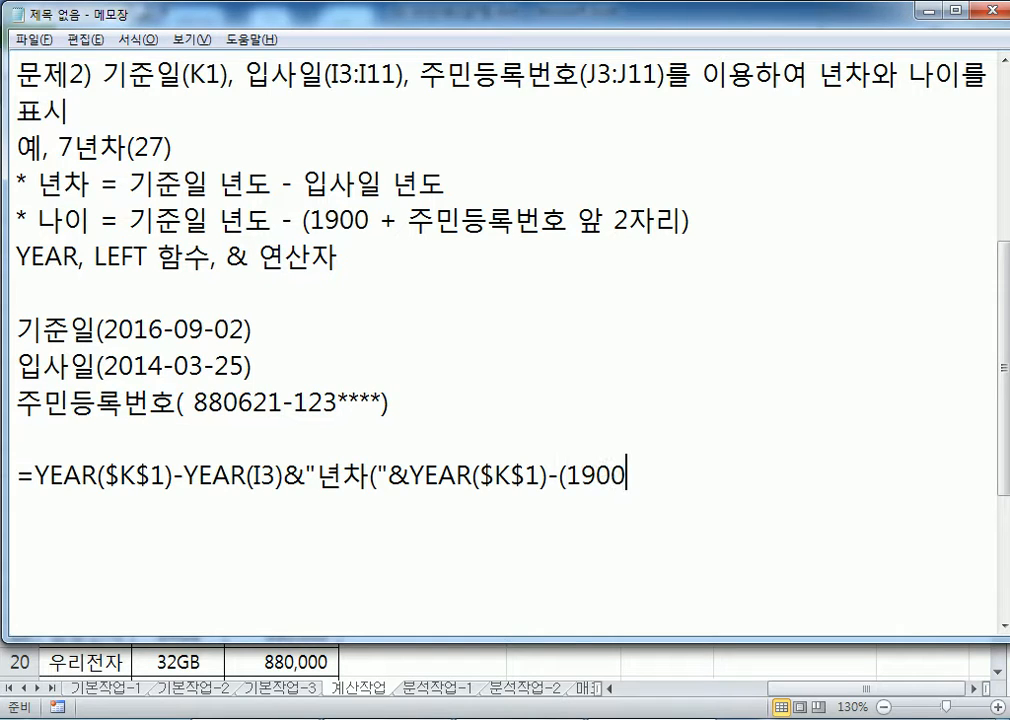
Step: Remove the space after the opening parenthesis in the 주민등록번호 sample line
key(Left)
key(Left)
key(Left)
key(Left)
key(Left)
key(Left)
key(Left)
key(Left)
key(Left)
key(Left)
key(Left)
key(Left)
key(Left)
key(Left)
key(Left)
key(Left)
key(Left)
key(Left)
key(Left)
key(Left)
click(186, 404)
key(Delete)
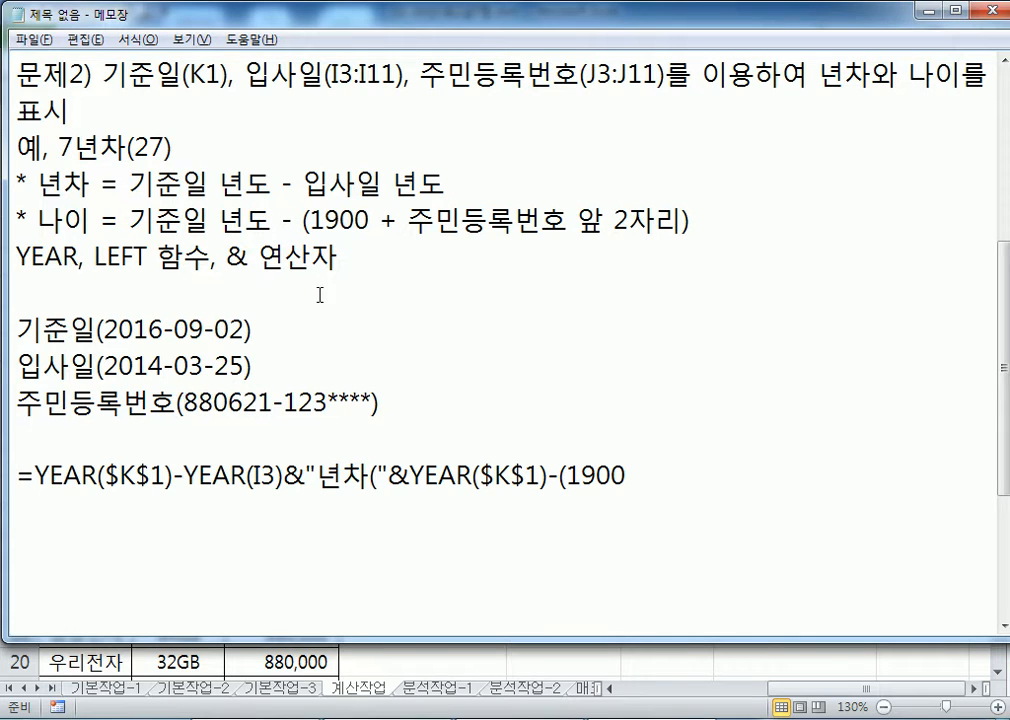
Step: Extend the age part of the formula with +LEFT(J3,2) and close the parenthesis opened before 1900
click(712, 450)
text(+)
text(KL)
key(BackSpace)
key(BackSpace)
text(LEFT)
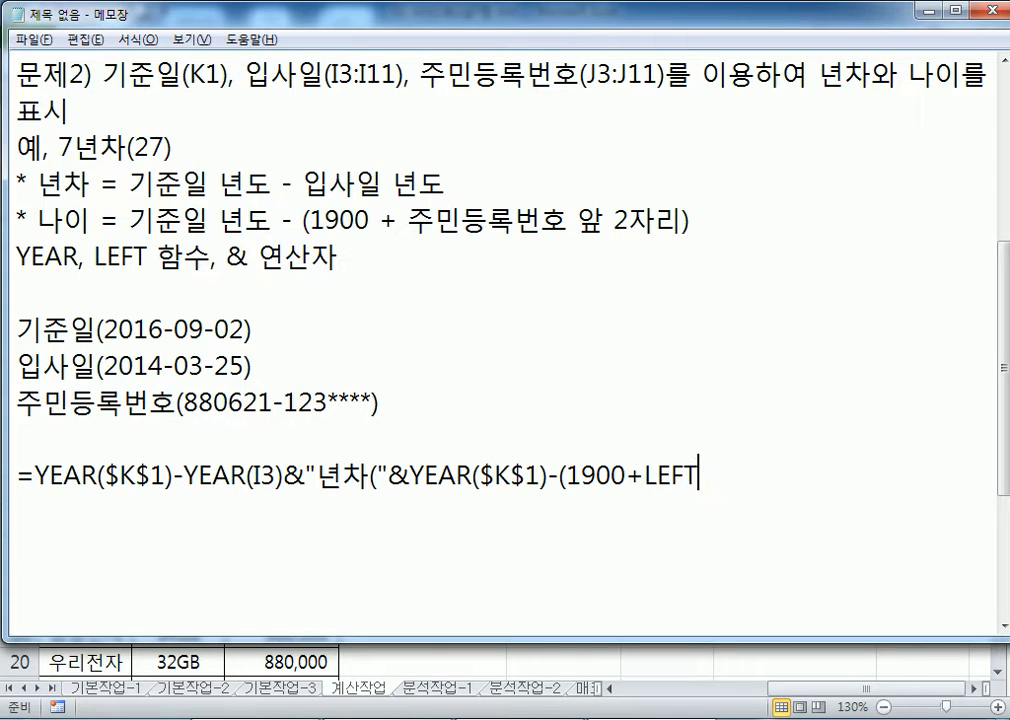
text((J3,2))
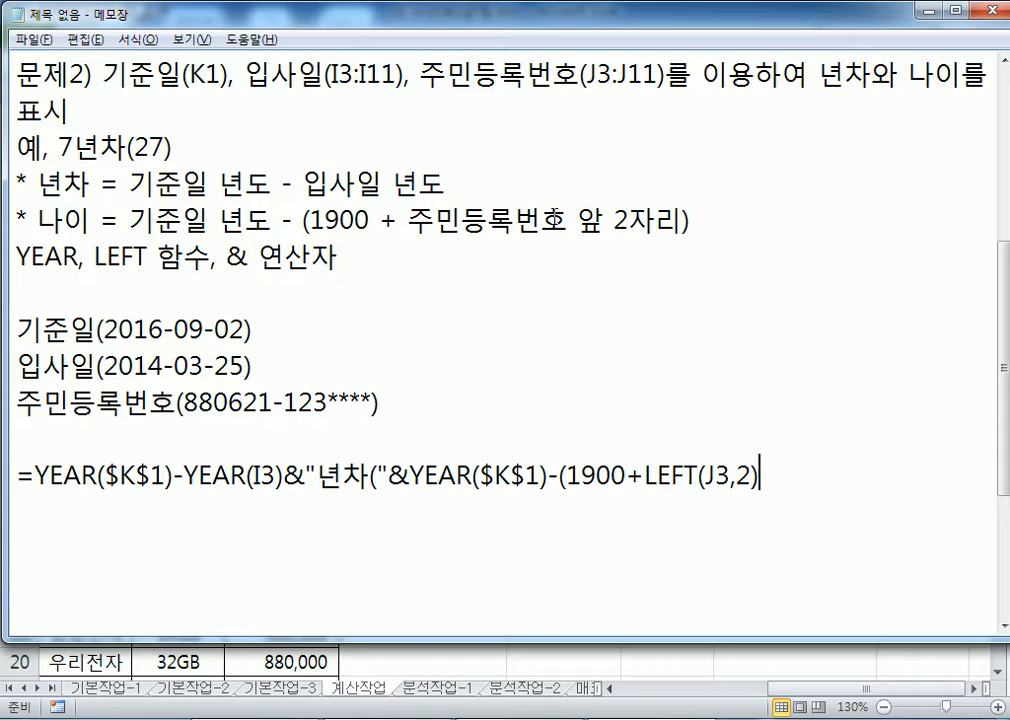
text())
Step: Check the age part against the 나이 definition and finish the formula with &")"
drag(311, 220, 684, 221)
click(686, 221)
text(&")
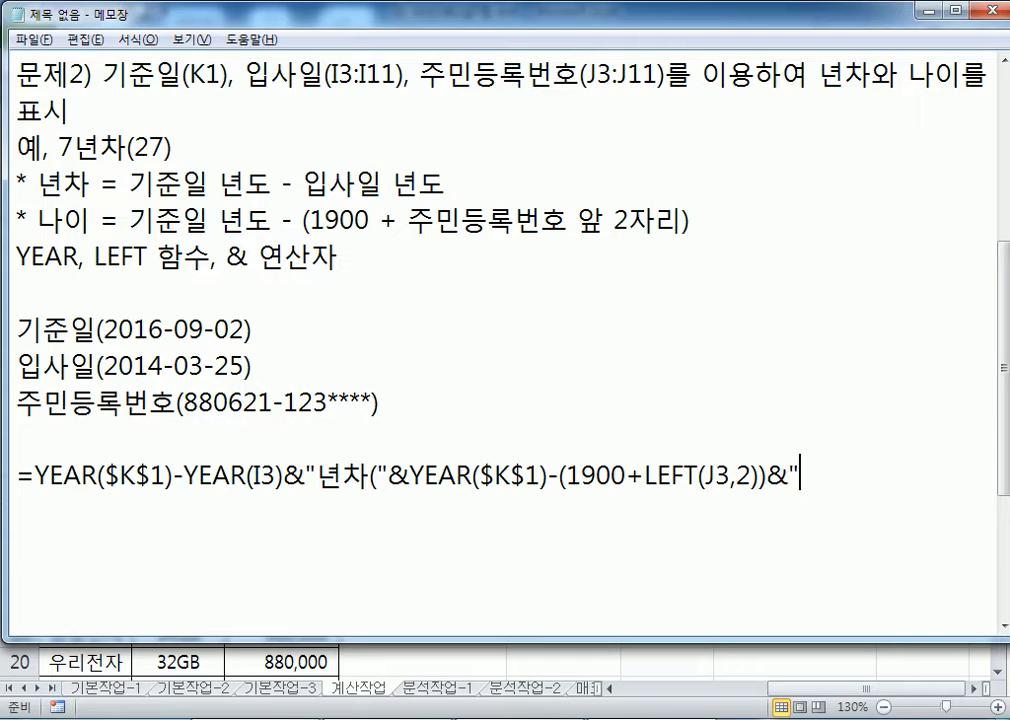
text()")
Step: Copy the finished formula into cell K3 of the Excel sheet and fill it down the 년차(나이) column to K11
drag(834, 473, 13, 481)
key(ctrl+c)
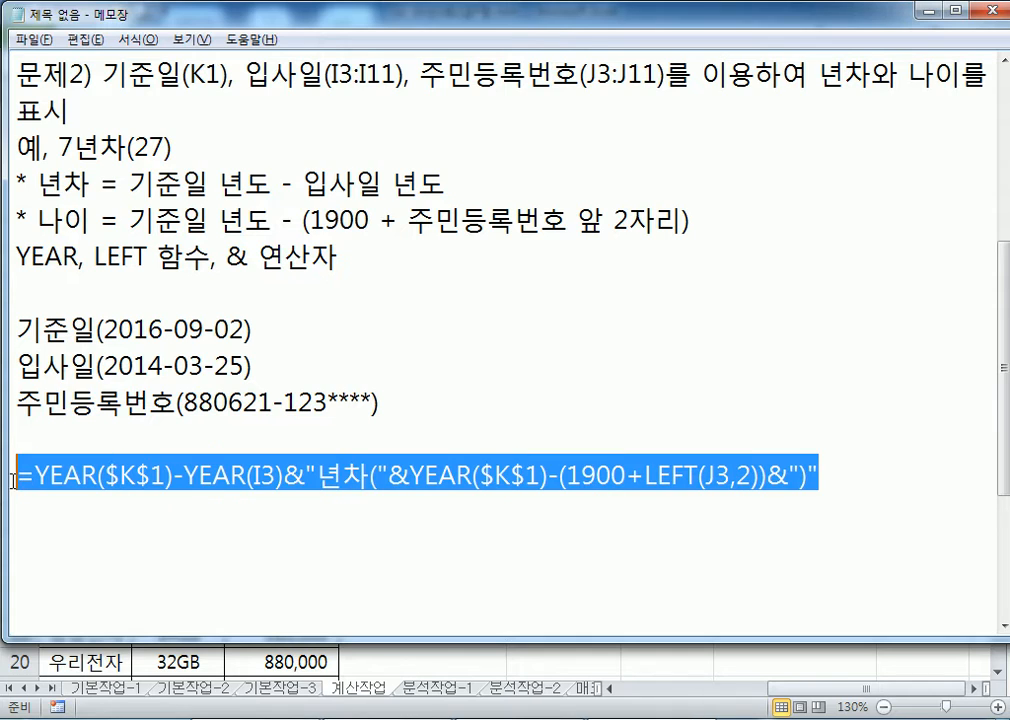
click(150, 477)
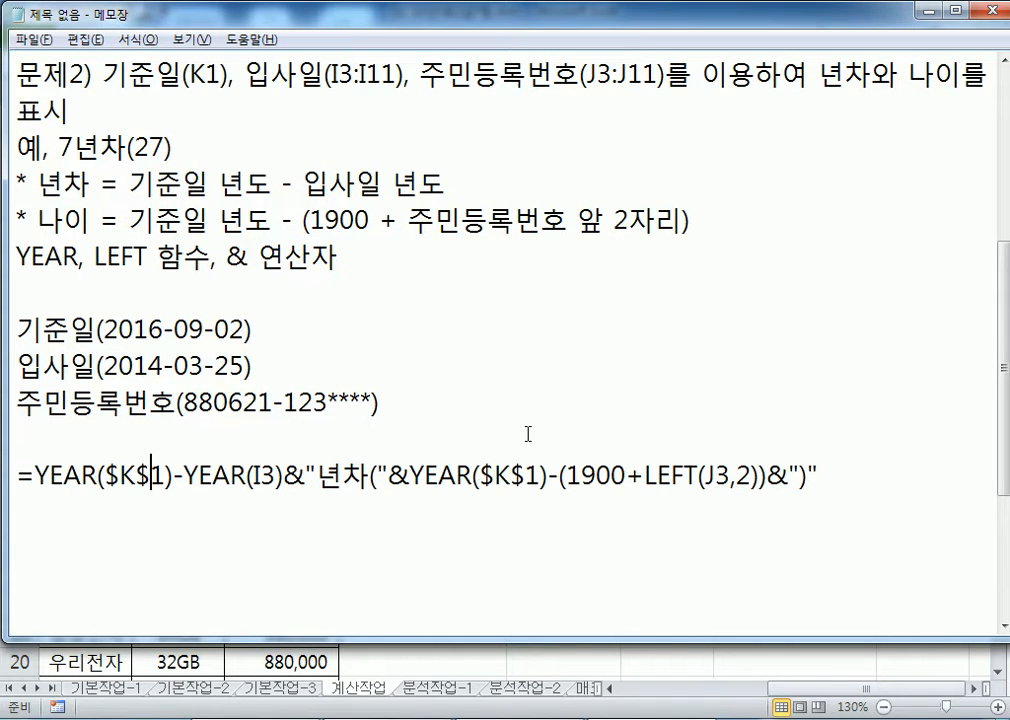
key(alt+Tab)
click(552, 172)
key(ctrl+v)
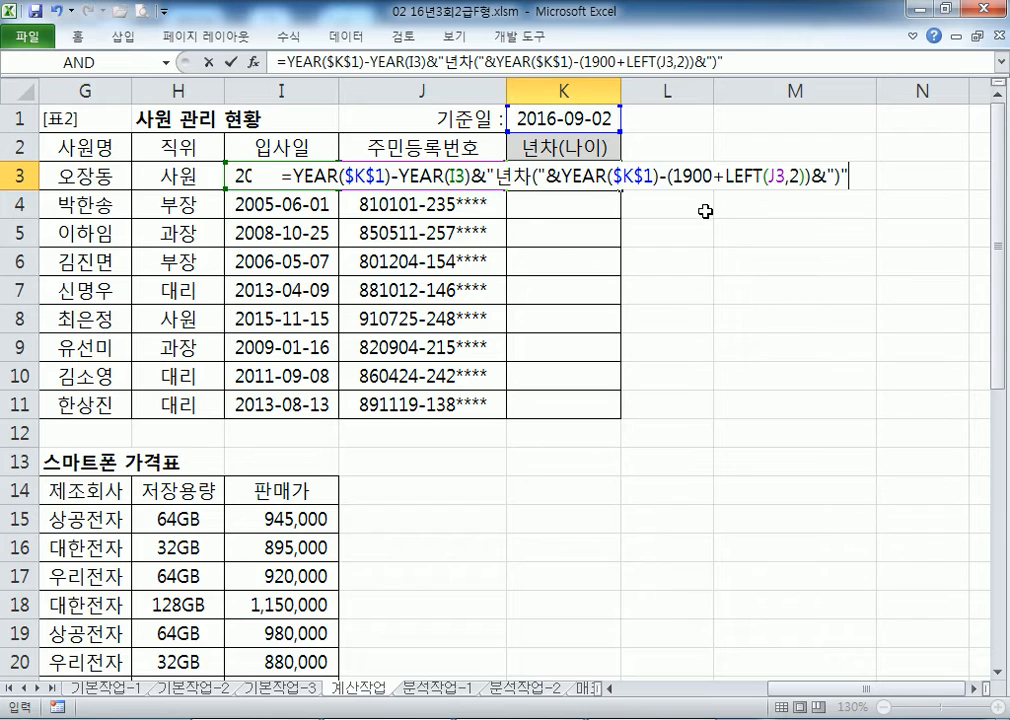
key(Return)
click(552, 170)
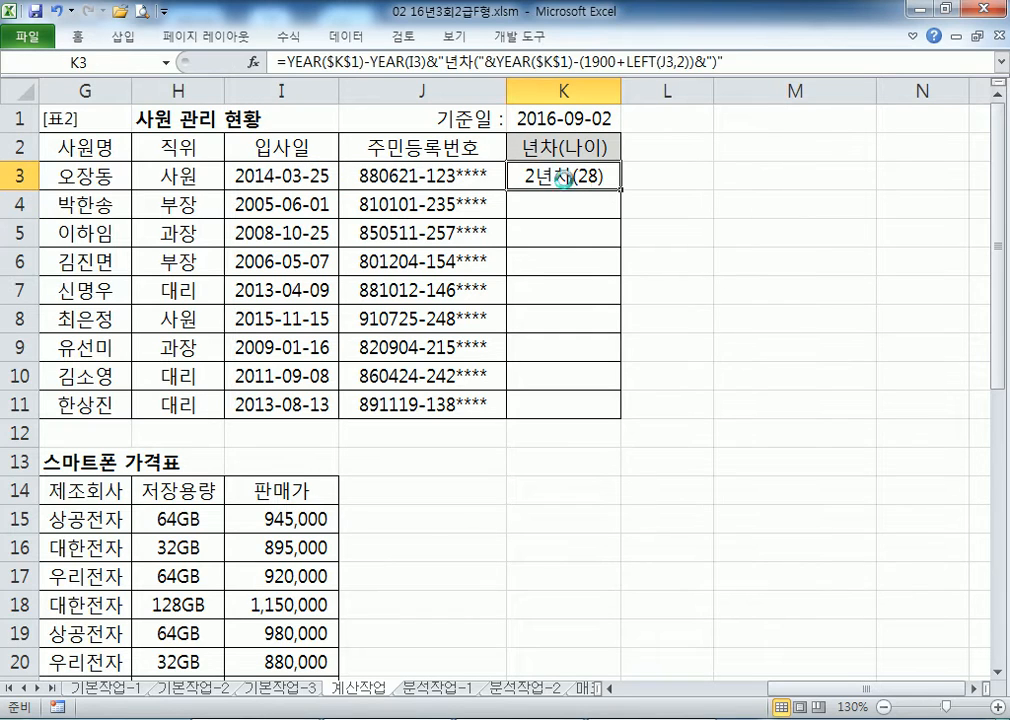
double_click(621, 190)
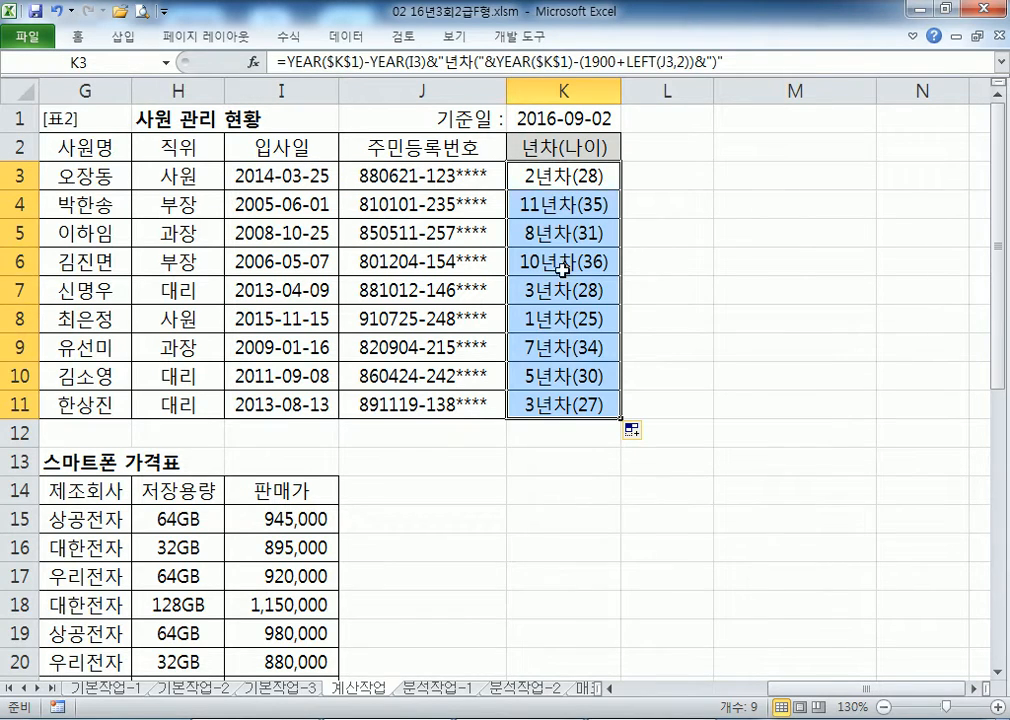
click(562, 178)
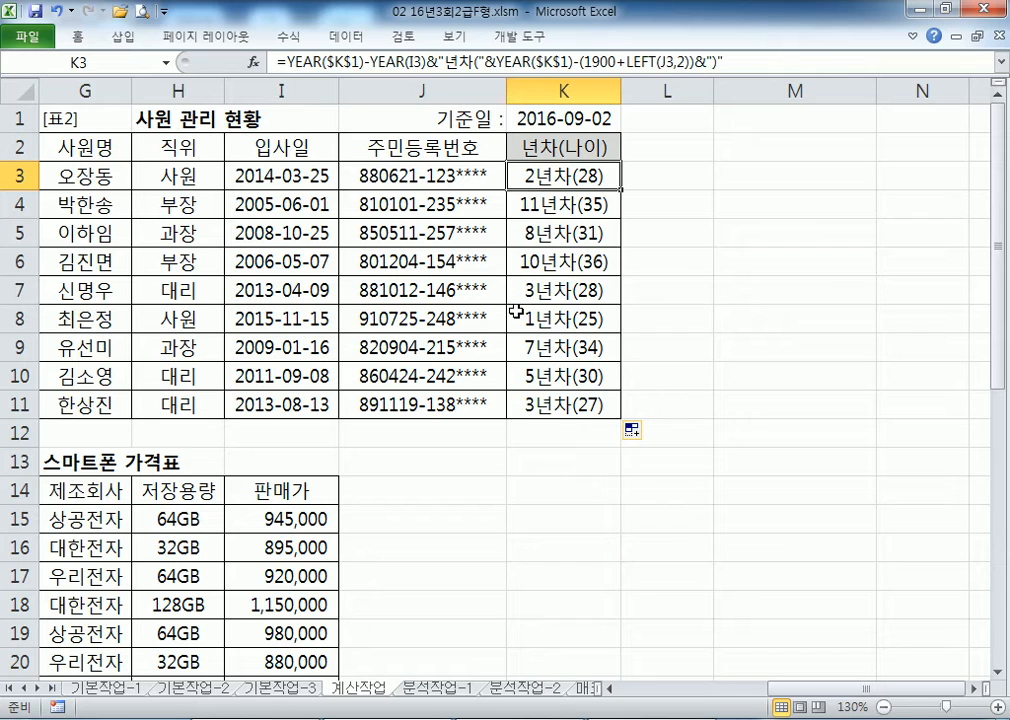
Step: Back in Notepad, compare each part of the "7년차(27)" example with the matching part of the formula
key(alt+Tab)
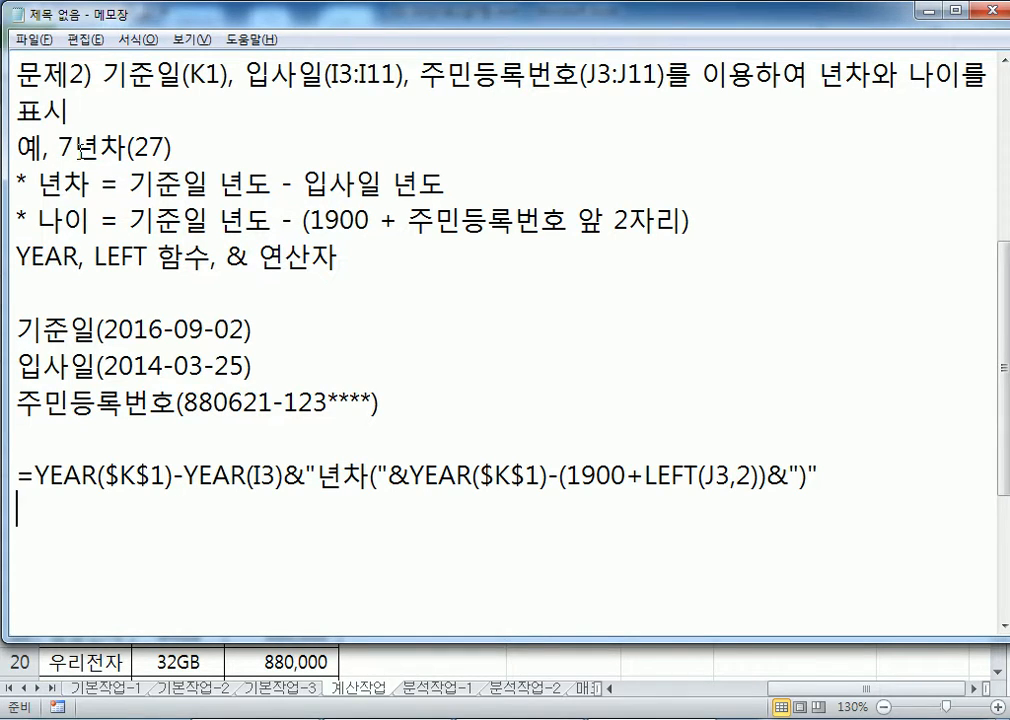
drag(57, 148, 73, 148)
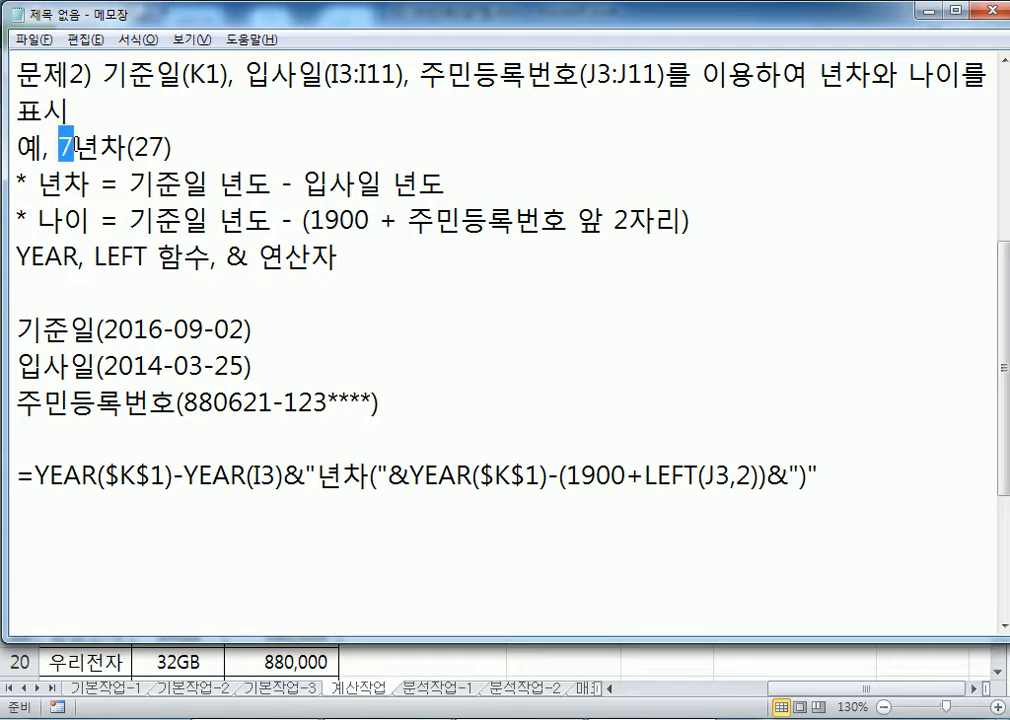
drag(134, 147, 165, 147)
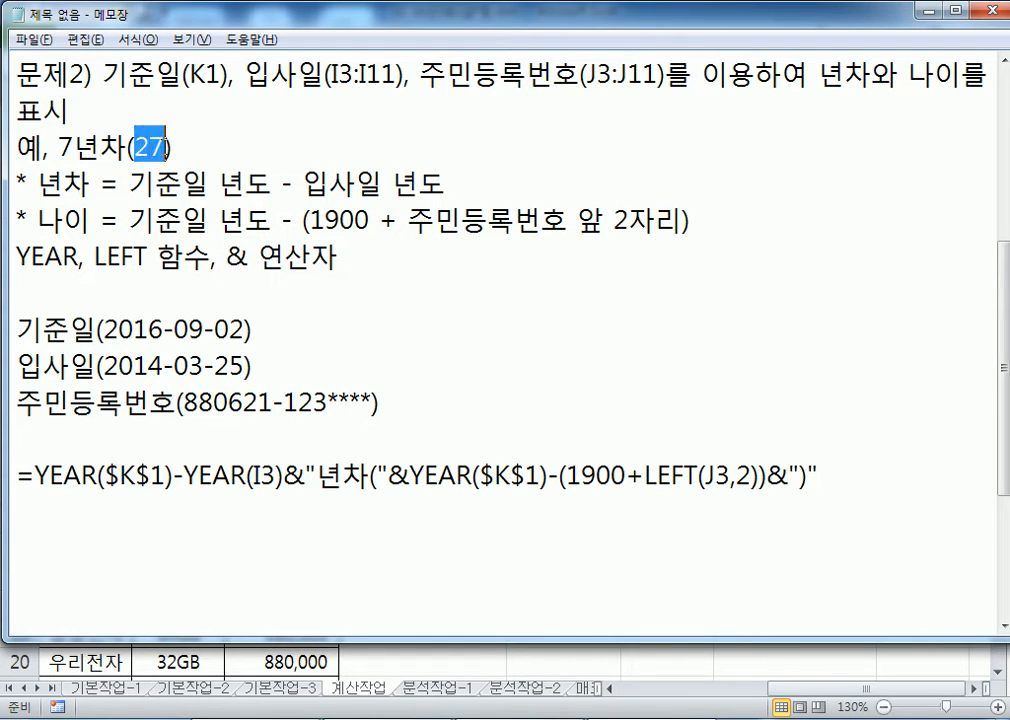
drag(75, 148, 134, 148)
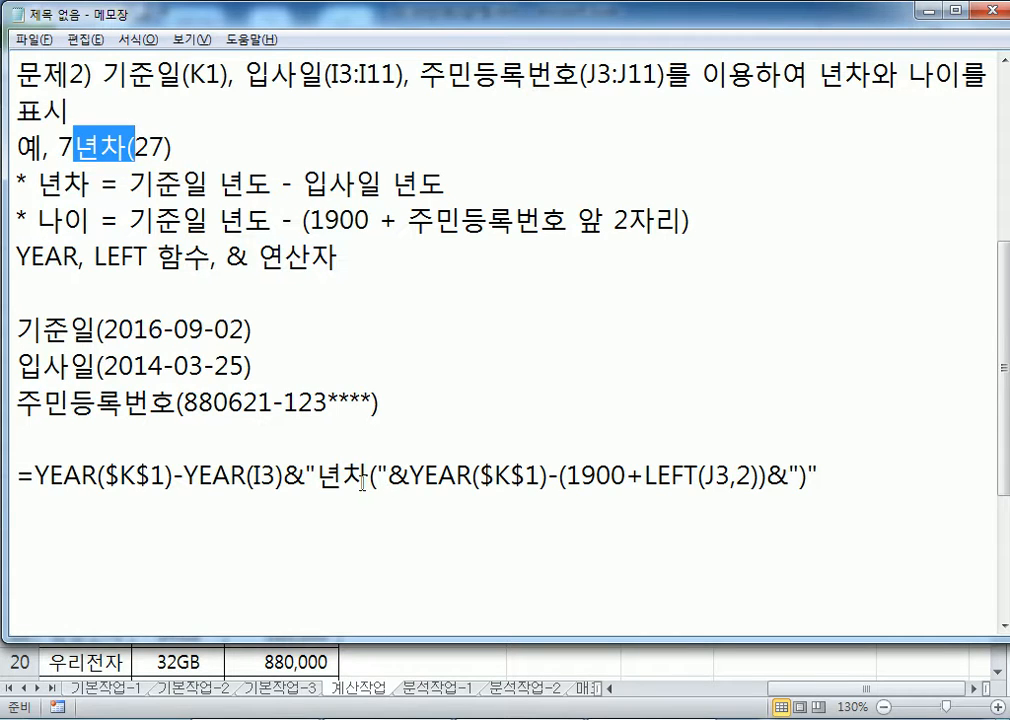
click(164, 148)
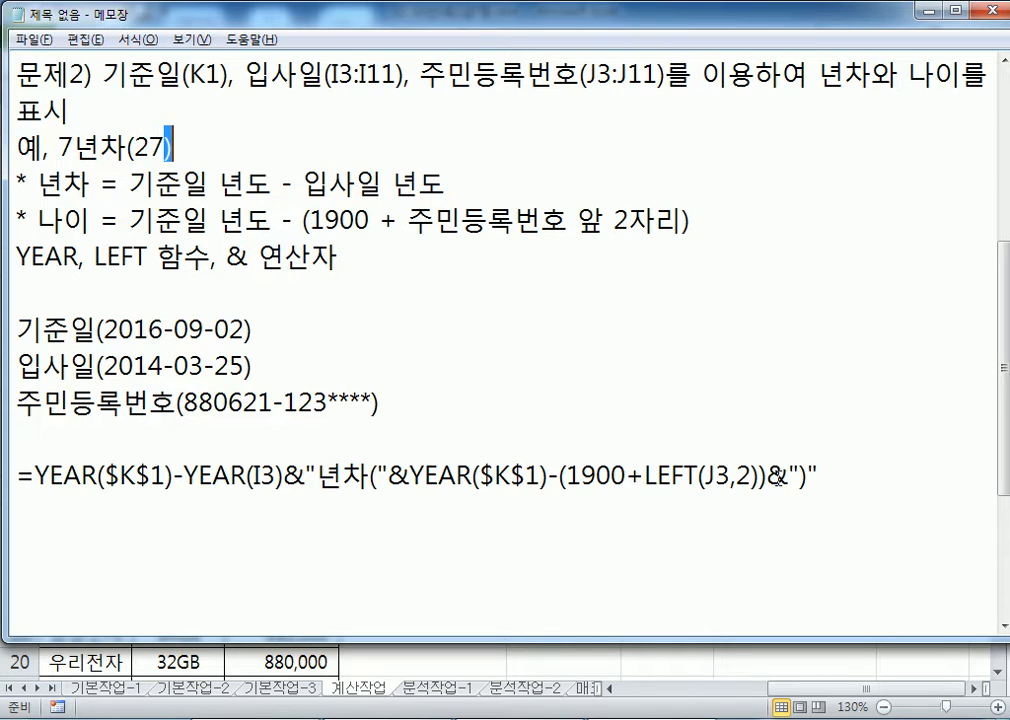
drag(767, 477, 830, 466)
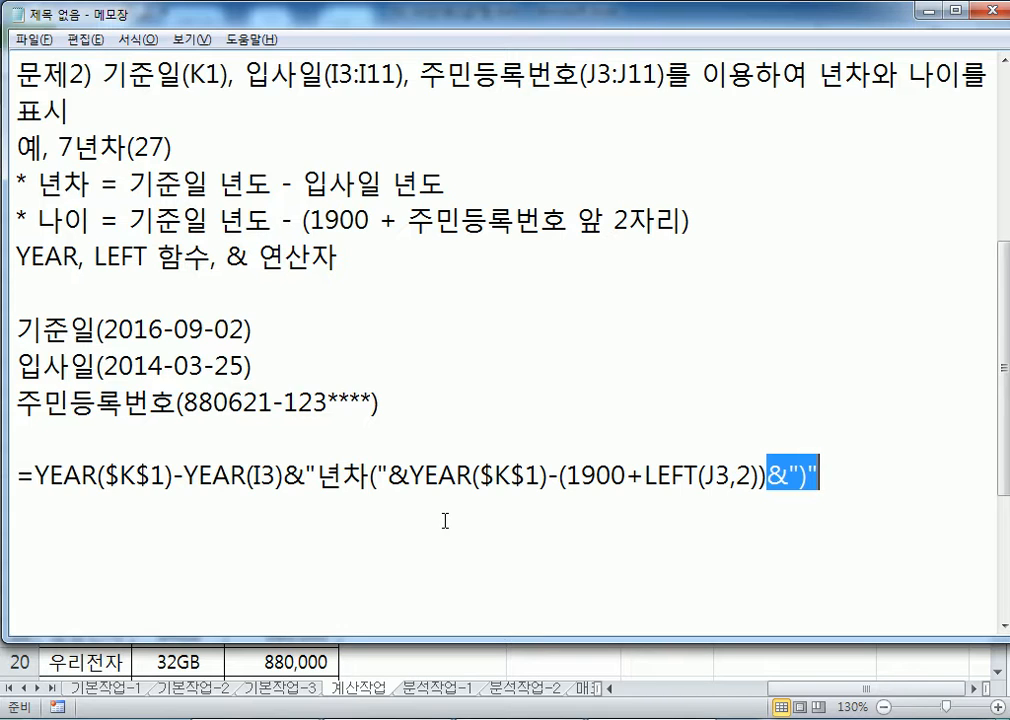
Step: Switch to Excel, look over 표3 and its 평가표, and select the first 결과 cell D15
key(alt+Tab)
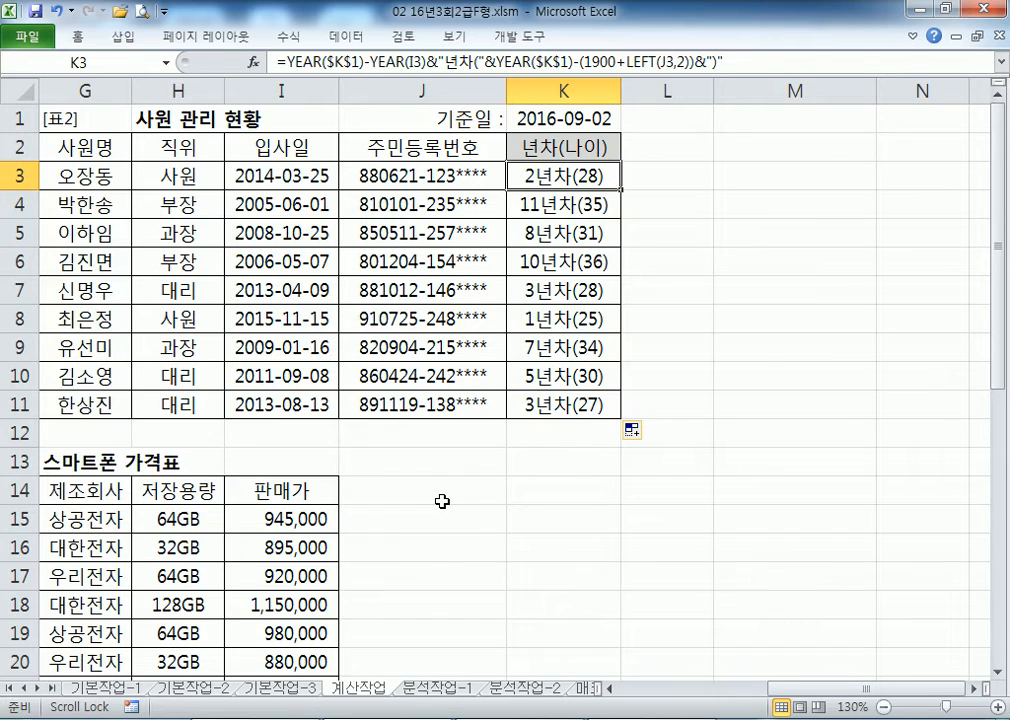
key(Home)
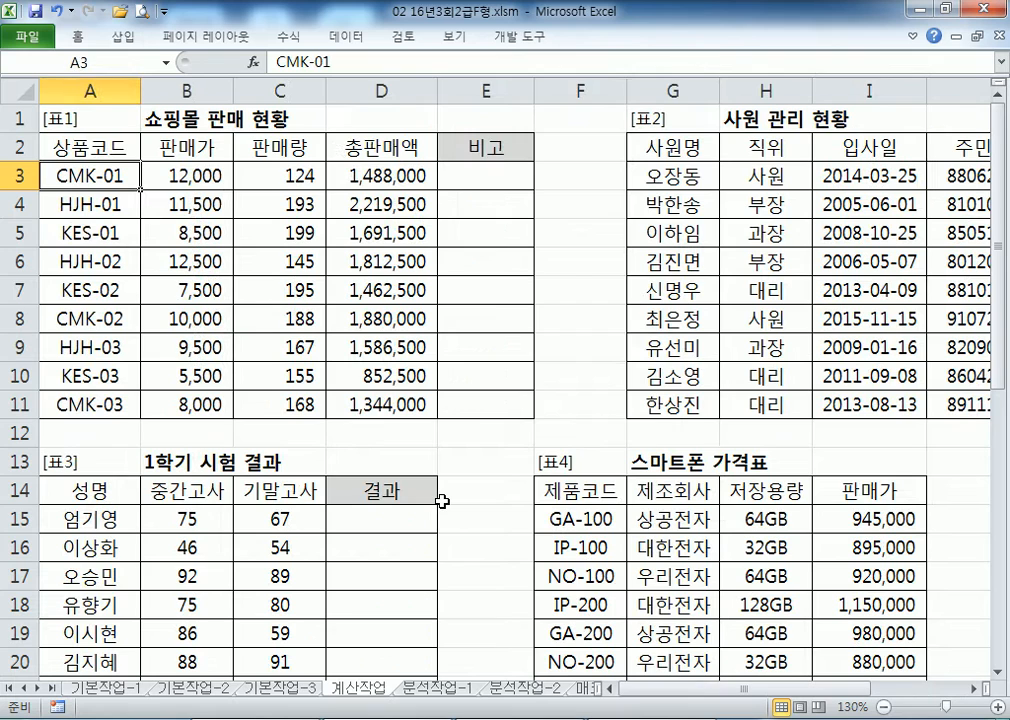
scroll(441, 500, down, 4)
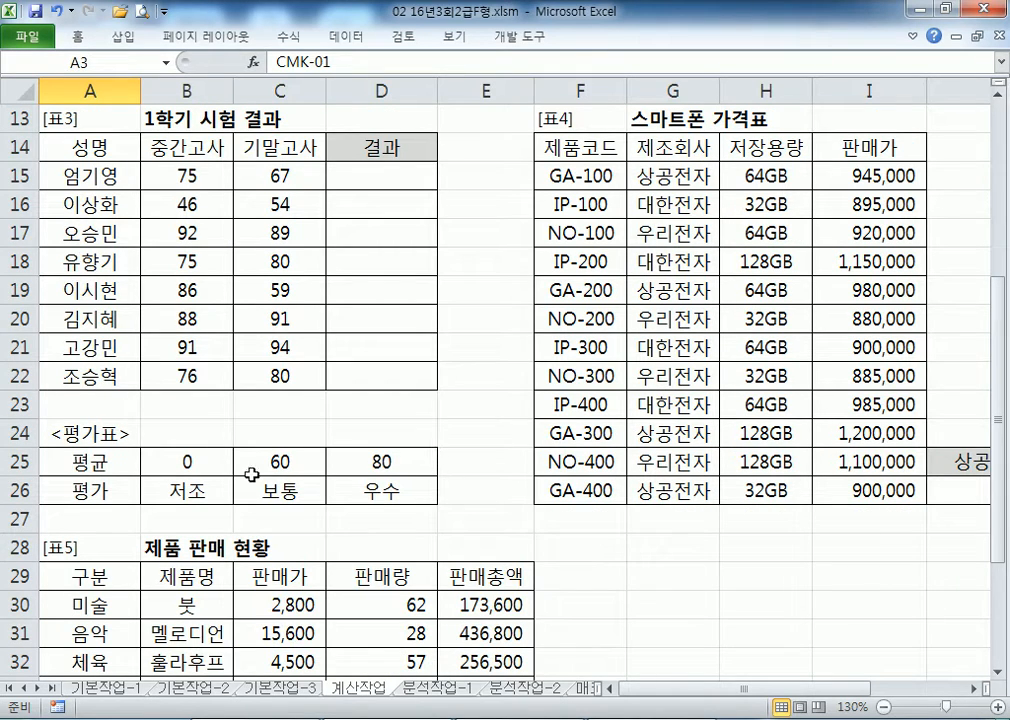
click(384, 179)
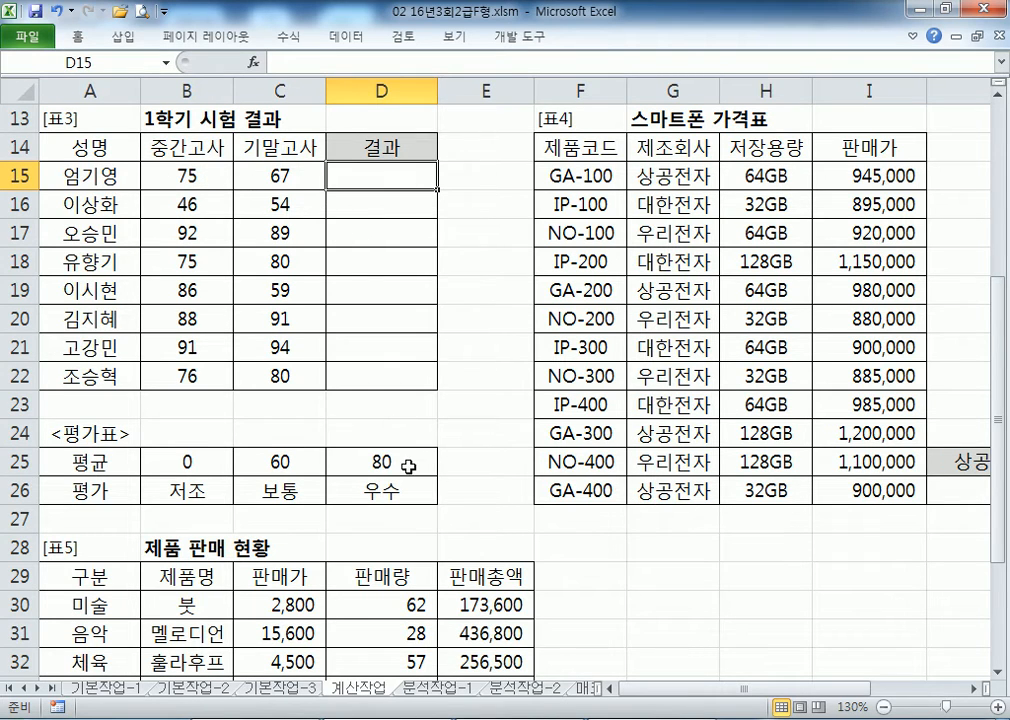
Step: In Notepad, add the heading "문제3)" below the finished formula, separated by a blank line
key(alt+Tab)
scroll(380, 456, down, 3)
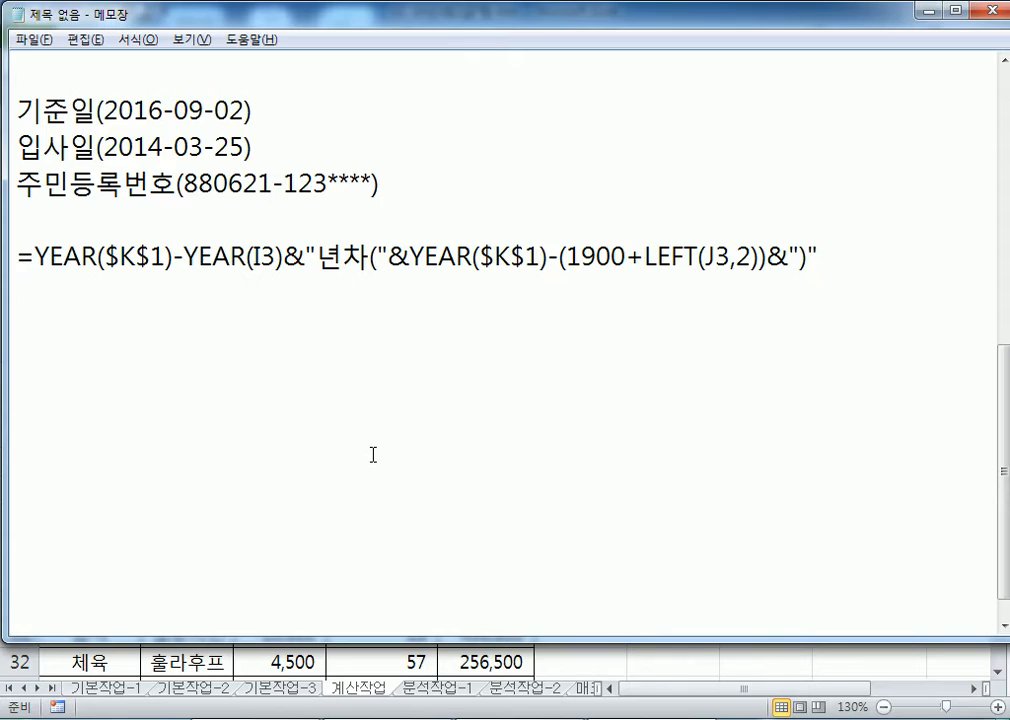
key(Return)
text(ANS)
key(BackSpace)
key(BackSpace)
key(BackSpace)
key(Hangul)
text(묻)
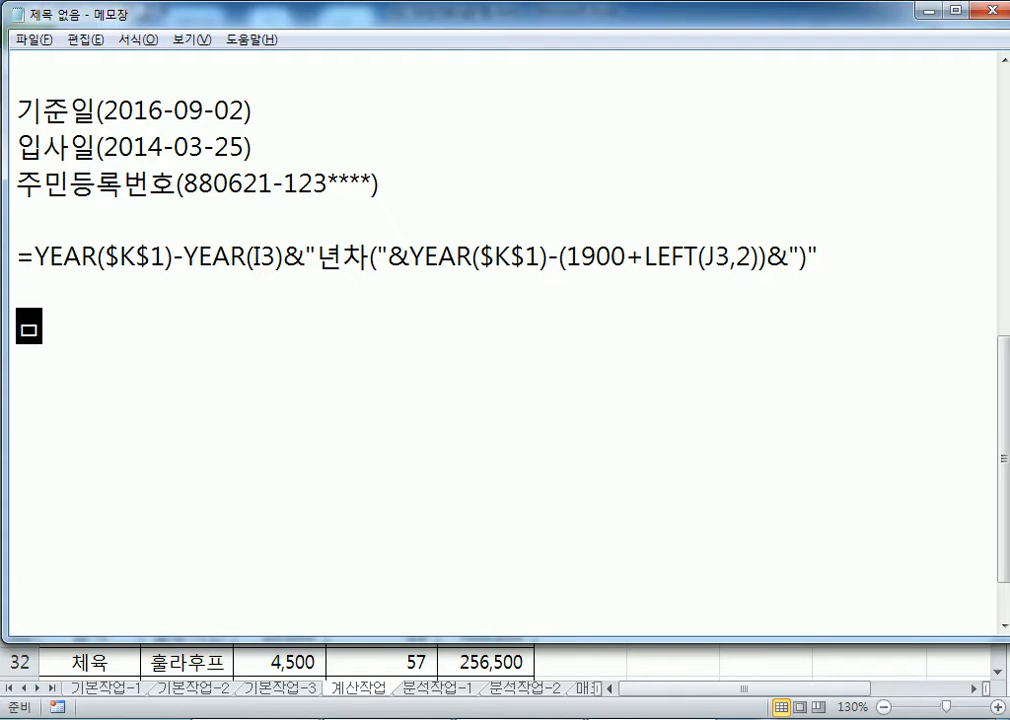
text(제3))
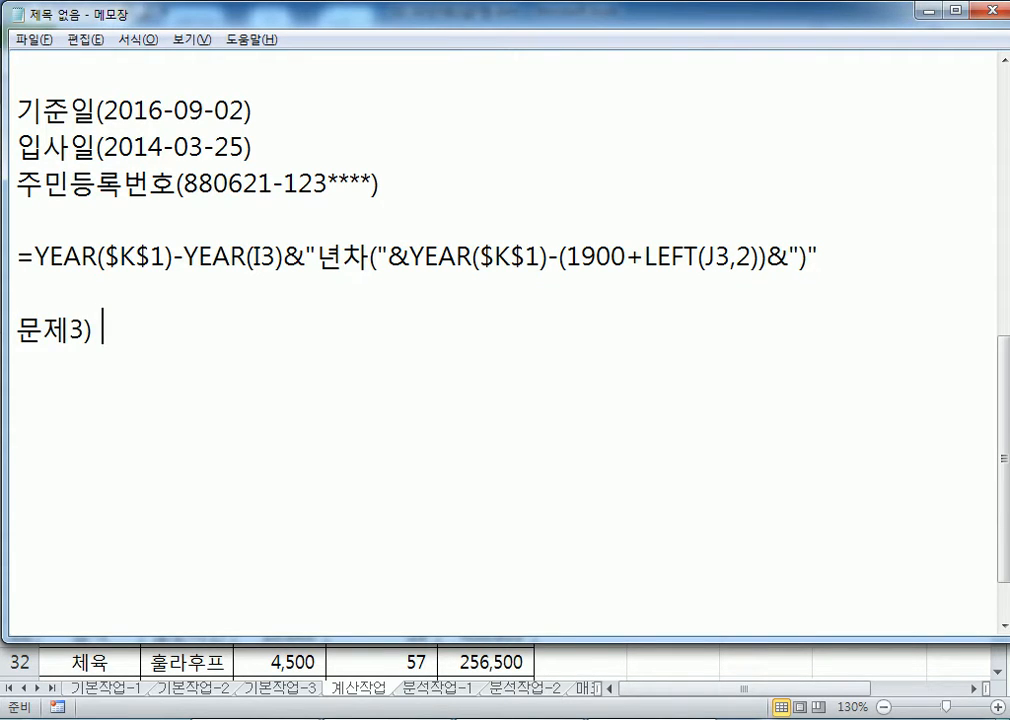
Step: Add a block of blank lines below the "문제3)" heading, removing any stray characters
key(ctrl+Home)
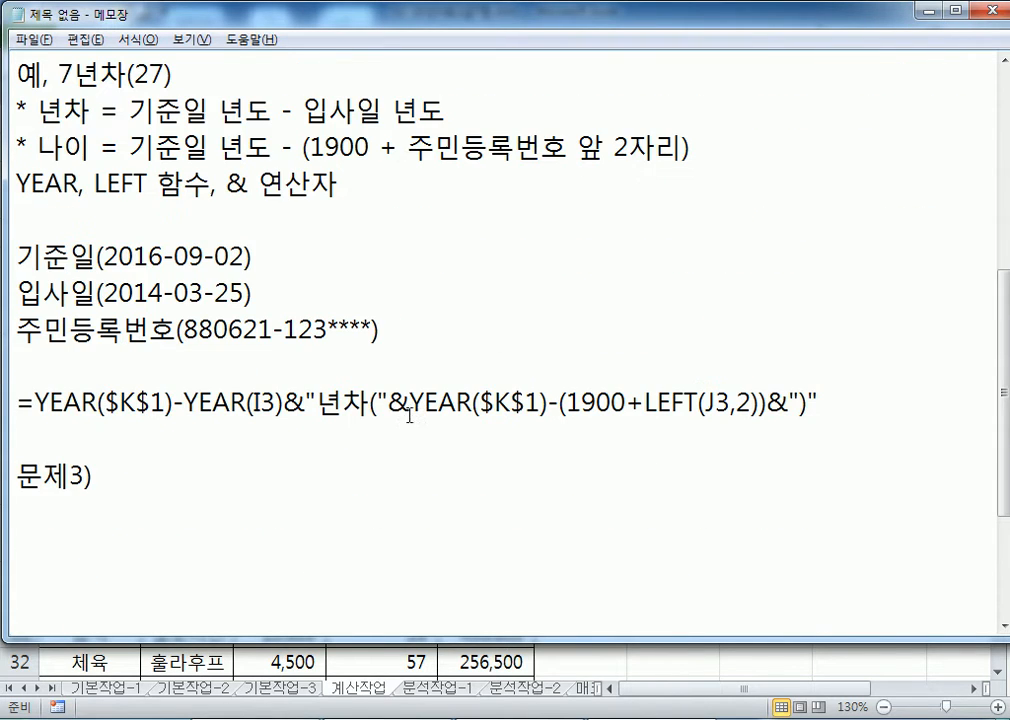
scroll(219, 447, down, 4)
scroll(219, 447, down, 2)
click(192, 271)
key(Return)
key(Return)
key(Return)
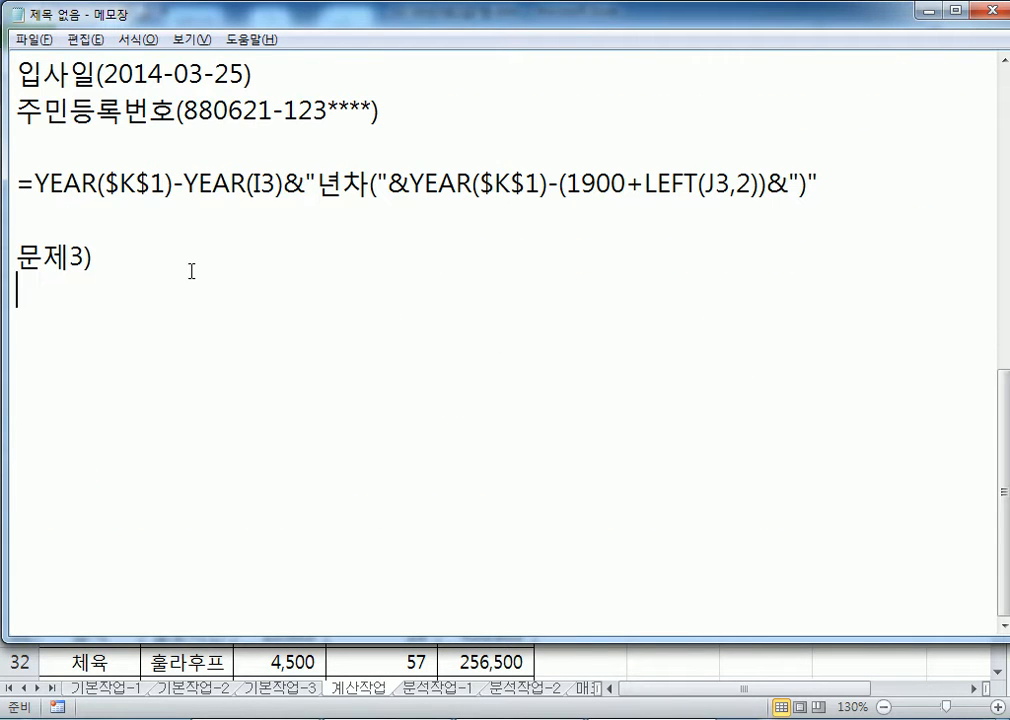
text(\\\\\)
key(BackSpace)
key(BackSpace)
key(BackSpace)
key(BackSpace)
key(BackSpace)
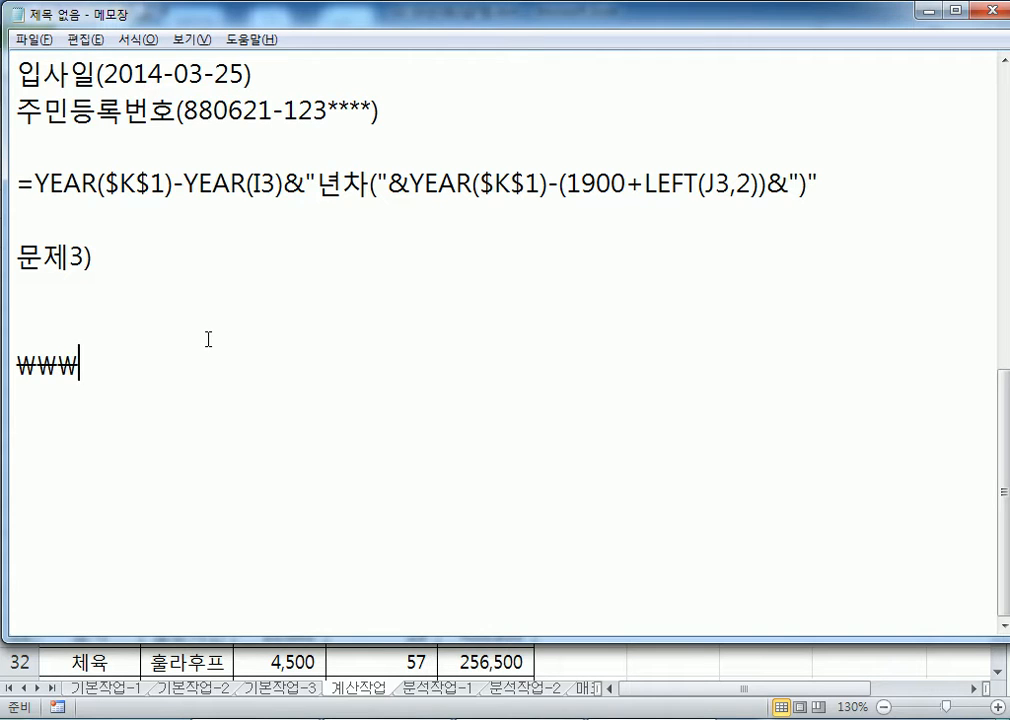
key(Return)
key(Return)
key(Return)
key(Return)
key(Return)
key(Return)
key(Return)
key(Return)
key(Return)
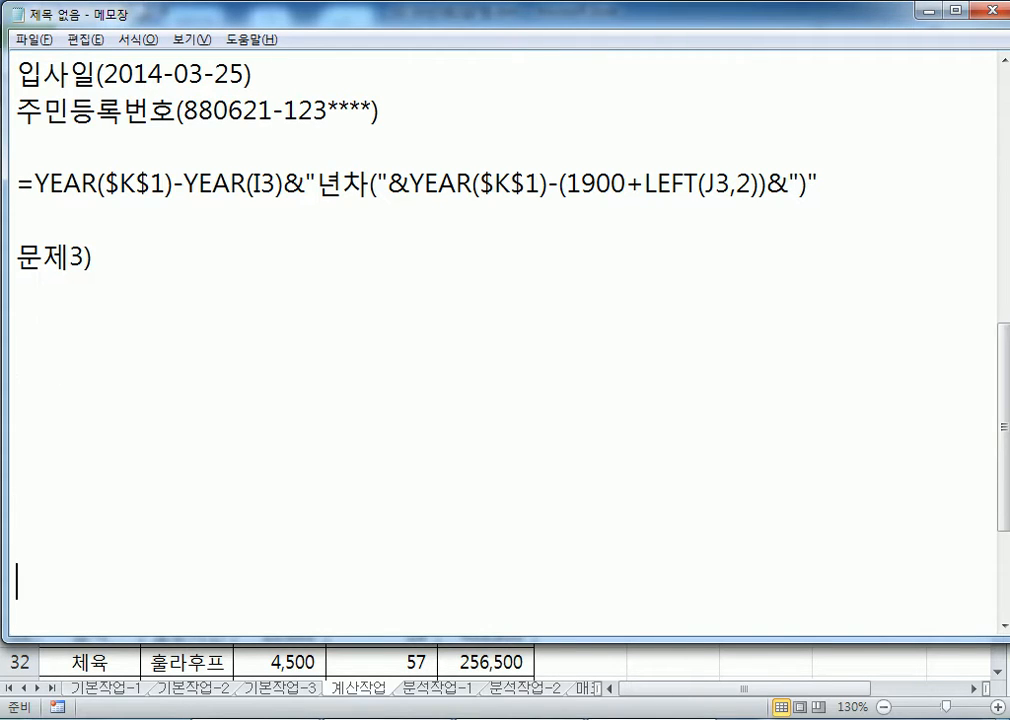
Step: Begin the 문제3) description with the midterm range, writing "중간고사(B15:B" after the heading
click(161, 122)
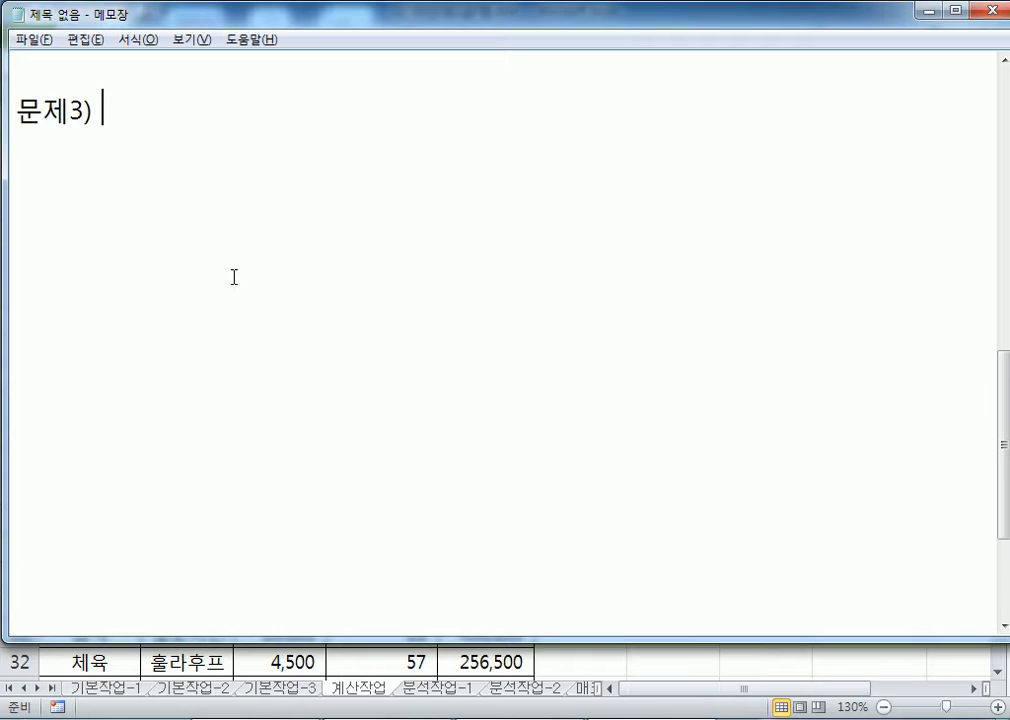
scroll(997, 623, down, 1)
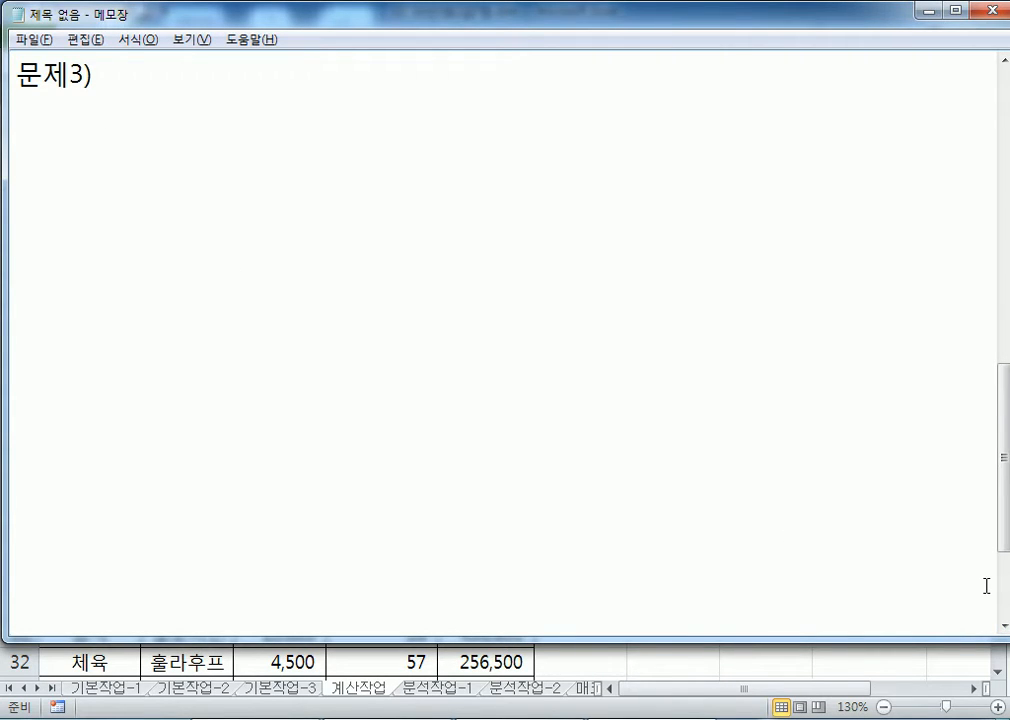
text(중간고사)
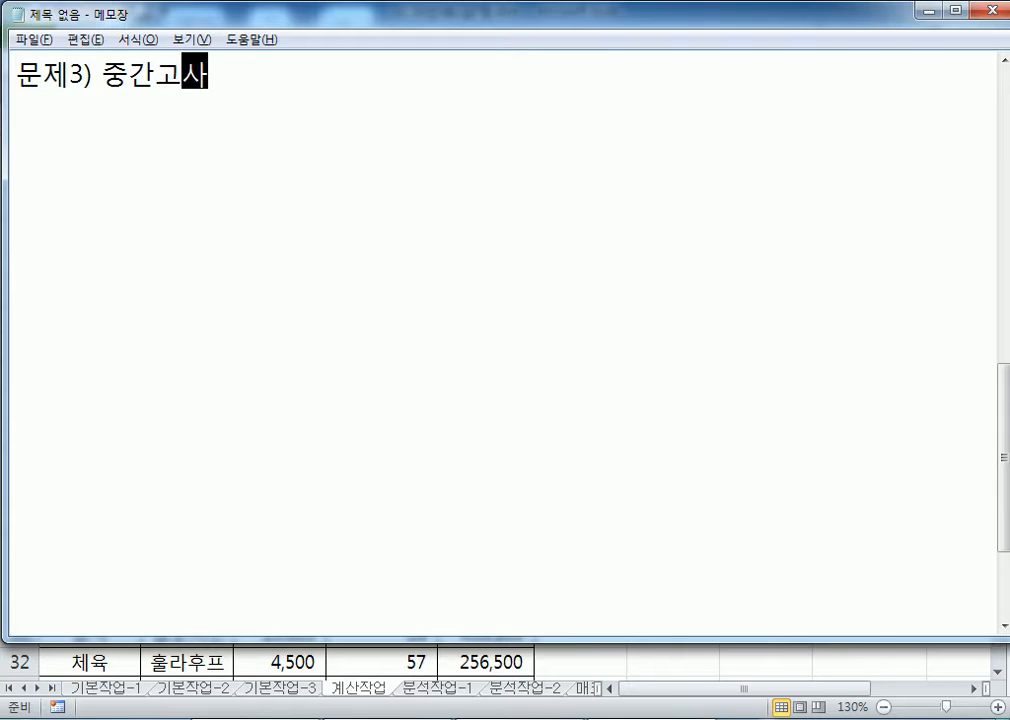
text(()
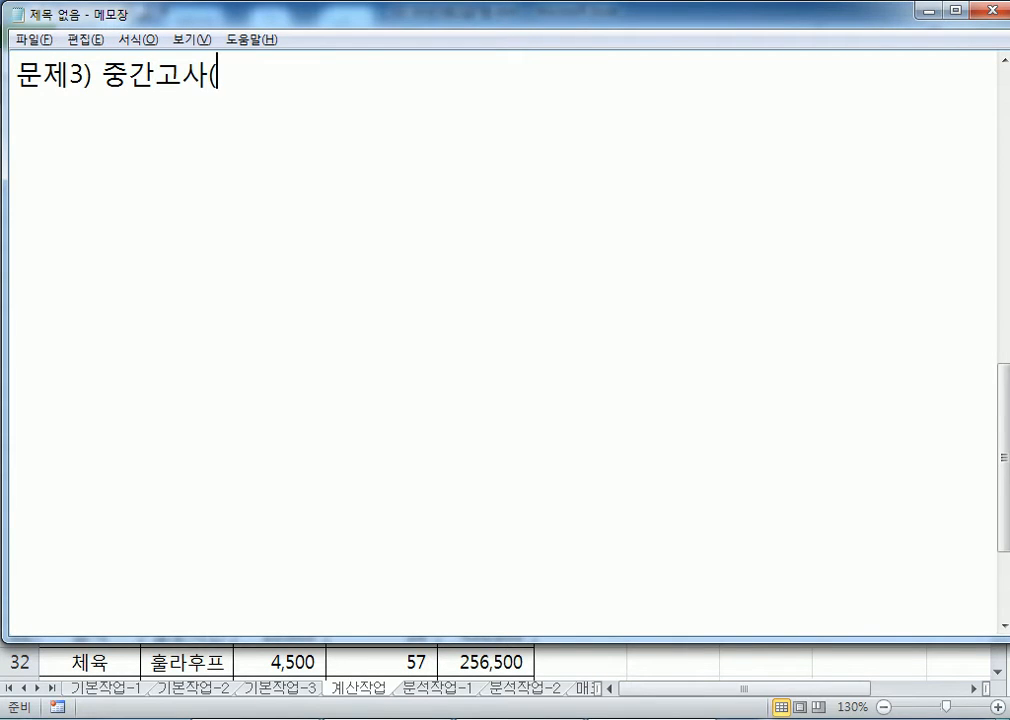
text(B15:B)
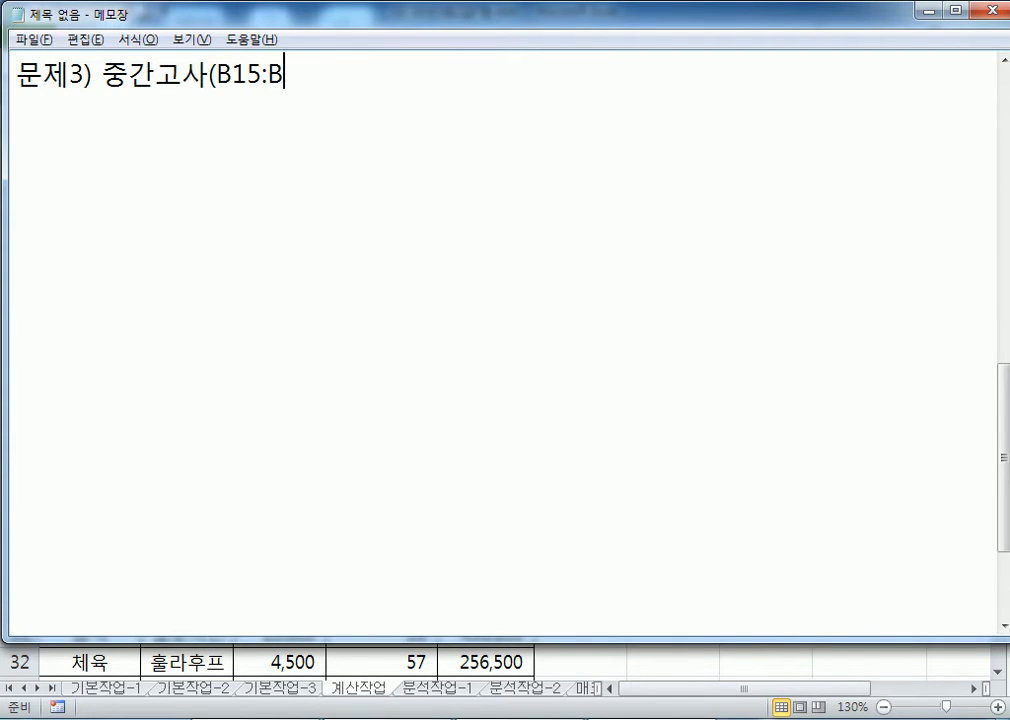
Step: Continue the 문제3 statement in the note with "22)와 기말고사(C15:C22)의 평균이"
text(22)와)
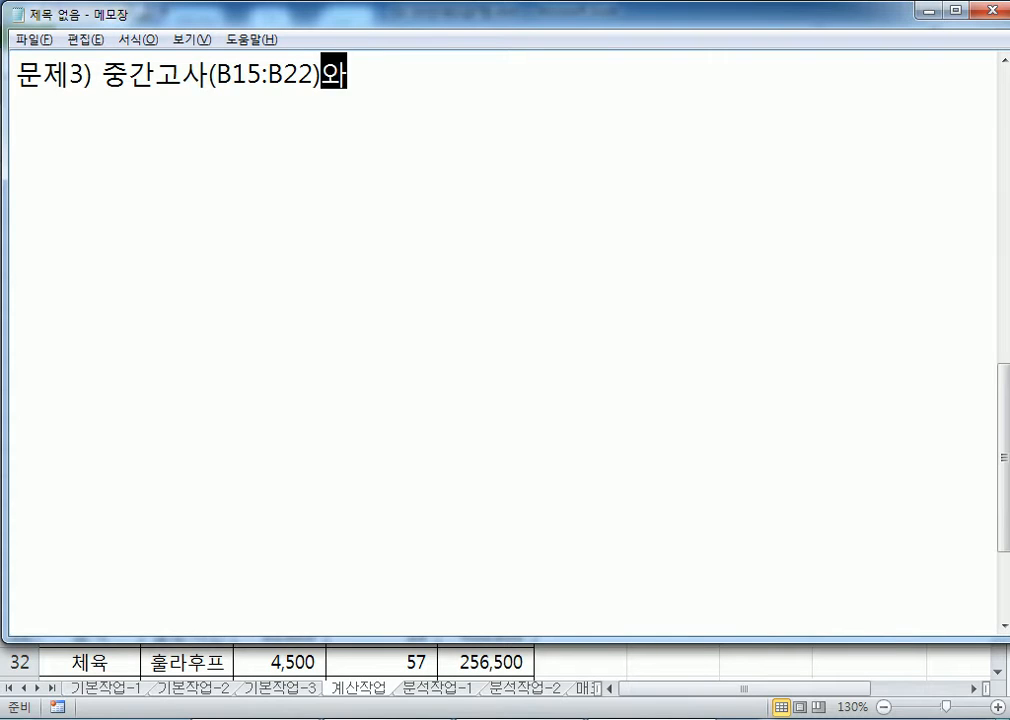
text( 기말고사()
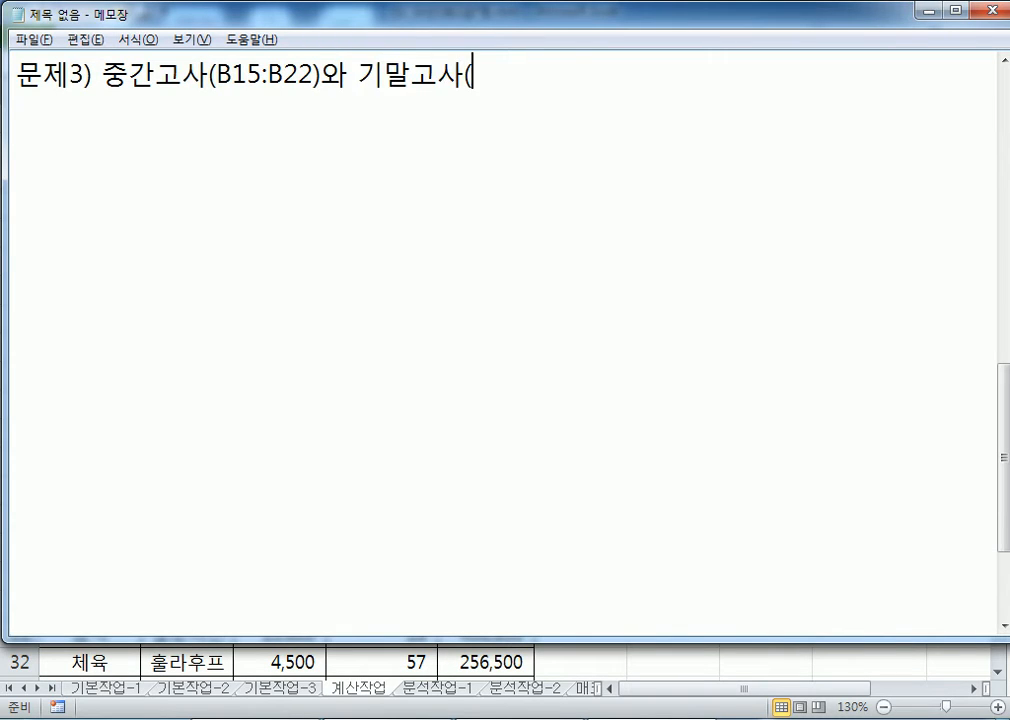
text(C15:C22))
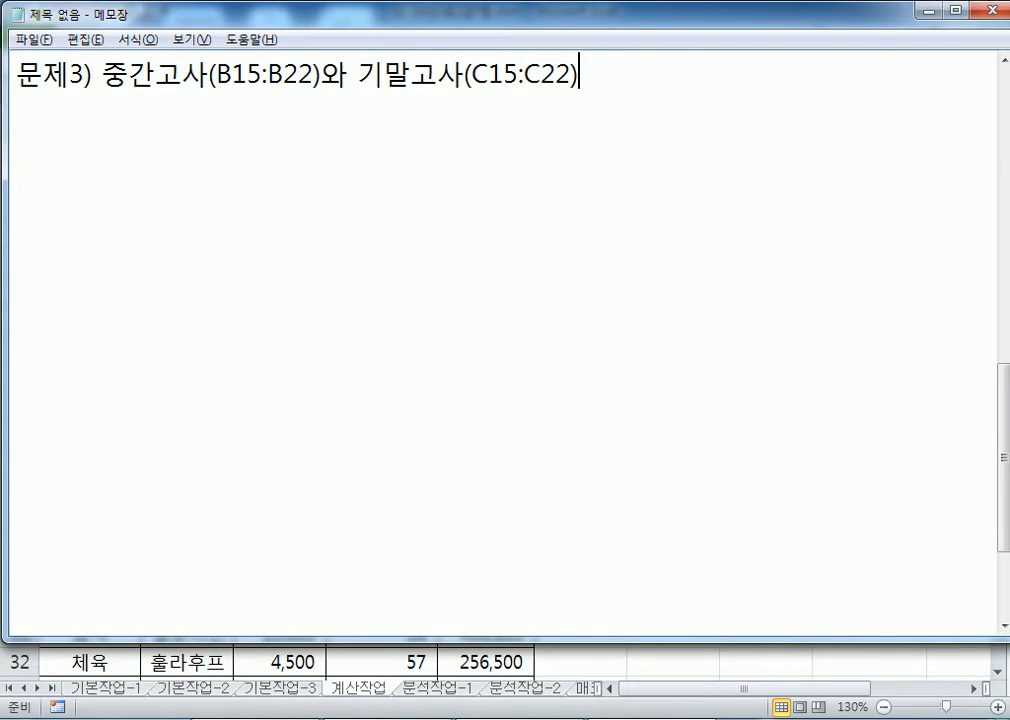
text(의 평균이)
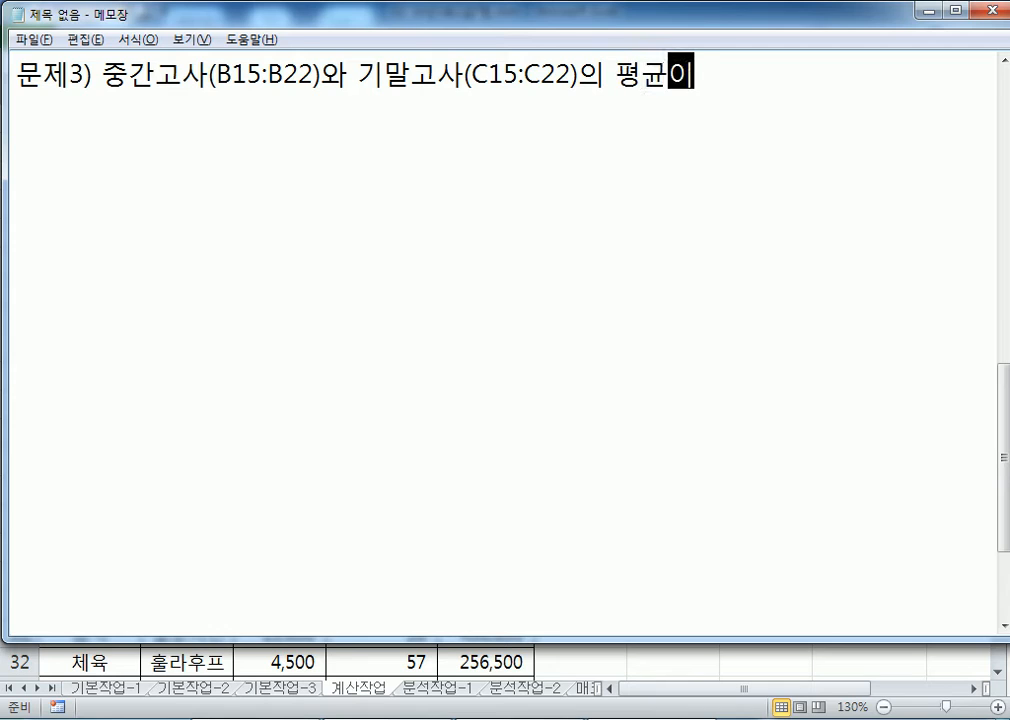
Step: Add the first grading condition, 80 이상이면 "우수", to the 문제3 statement
text( 80 잇)
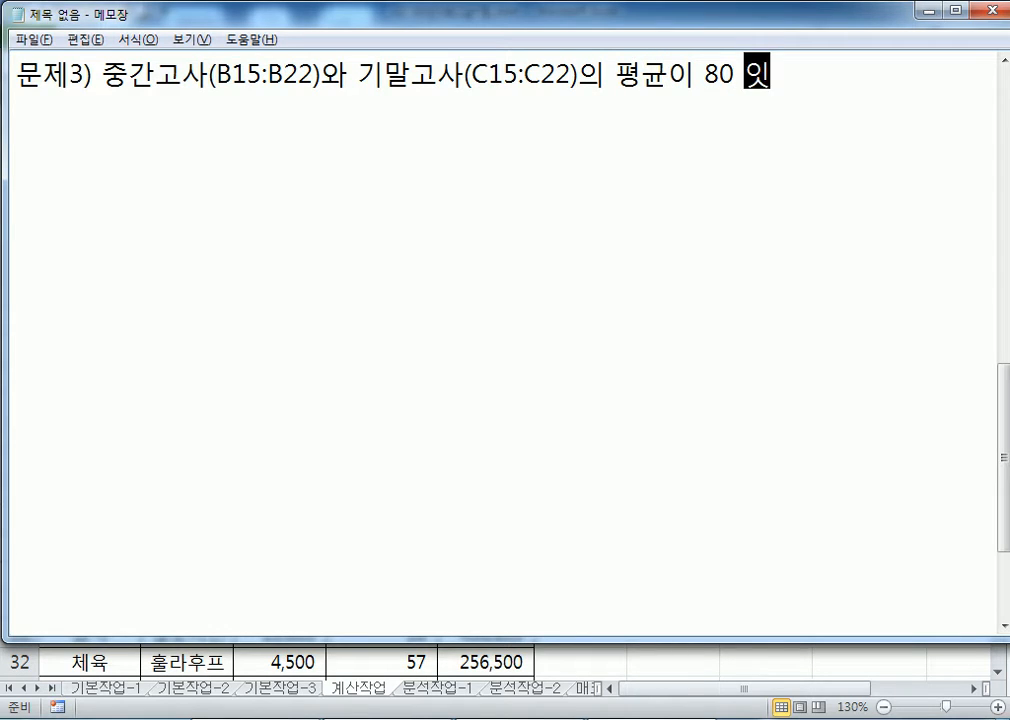
text(ㅏ임)
key(BackSpace)
key(BackSpace)
key(BackSpace)
key(BackSpace)
text(사ㅅ)
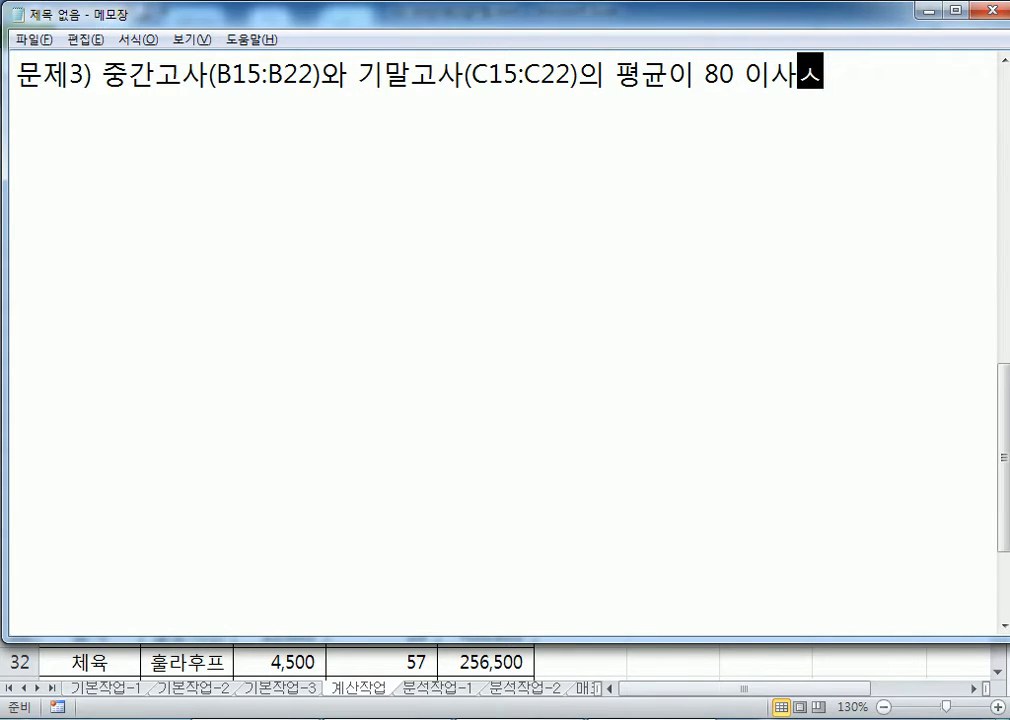
key(BackSpace)
key(BackSpace)
text(상이면 )
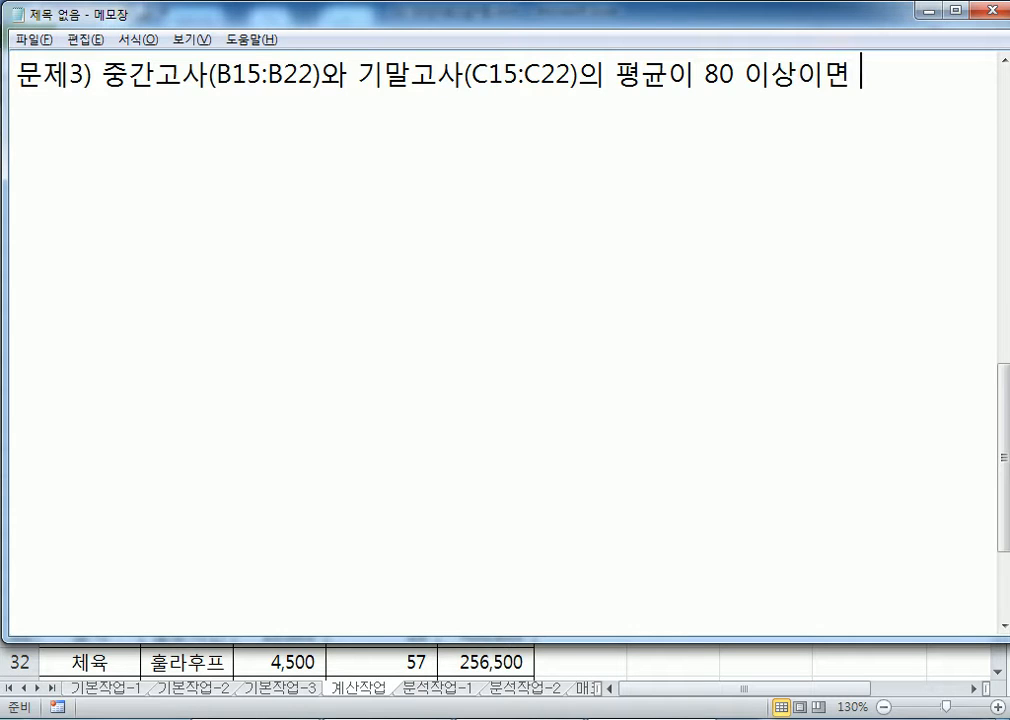
text("우수")
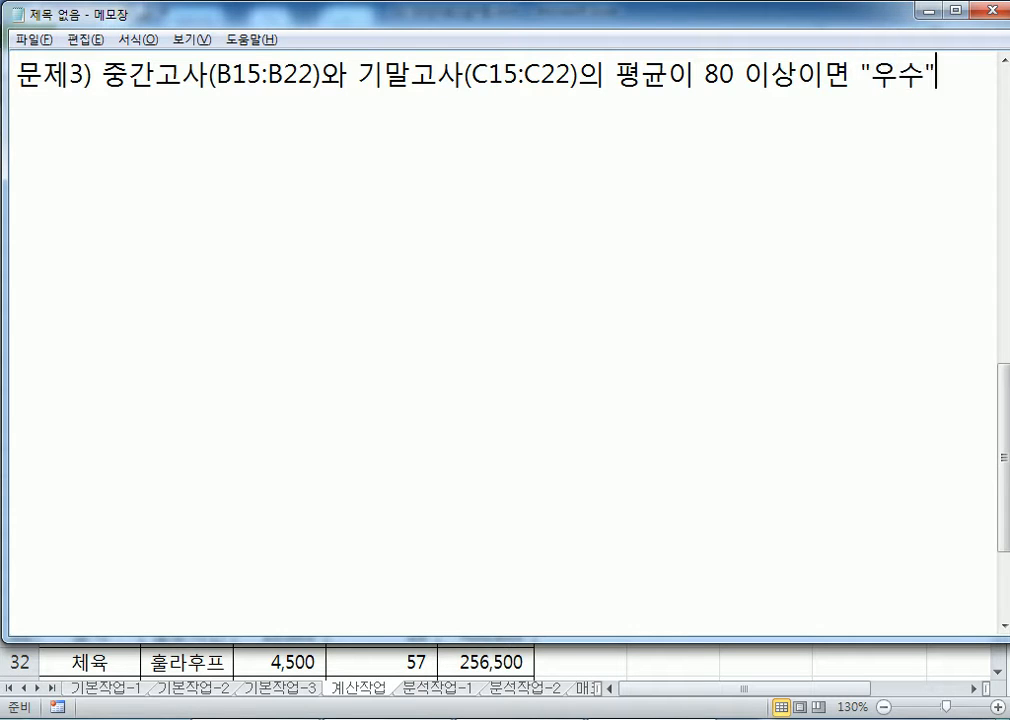
Step: Add the second grading condition, 60 이상 80 미만이면 "보통", after a comma in the 문제3 statement
text(.)
text(.6-)
key(BackSpace)
key(BackSpace)
key(BackSpace)
key(BackSpace)
text(, 60 이상)
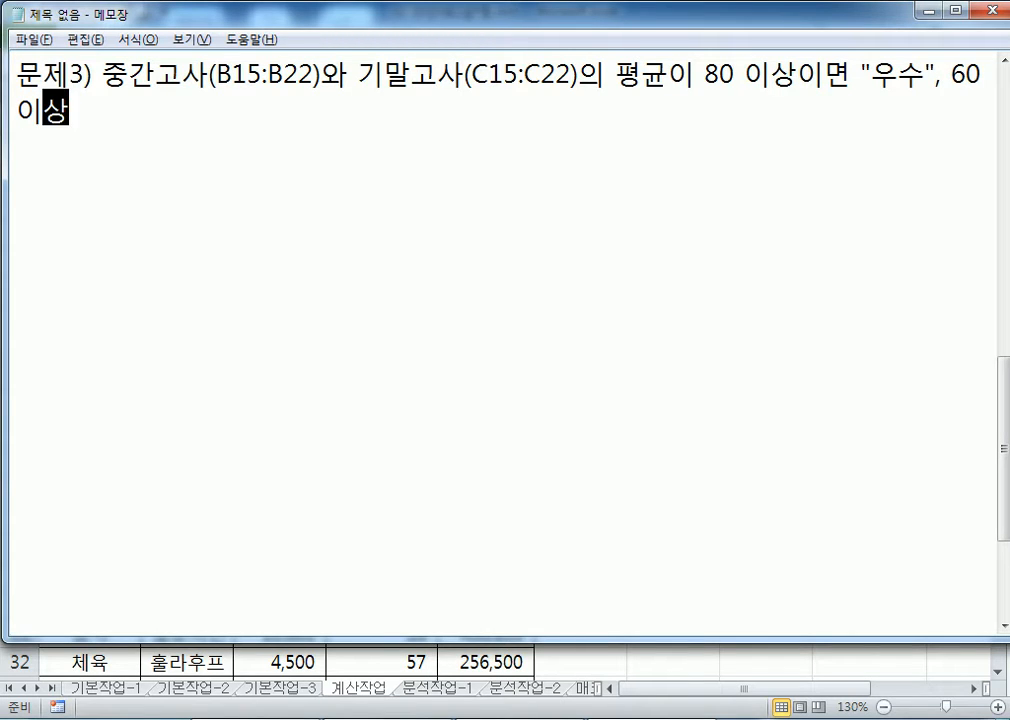
text( 80 미)
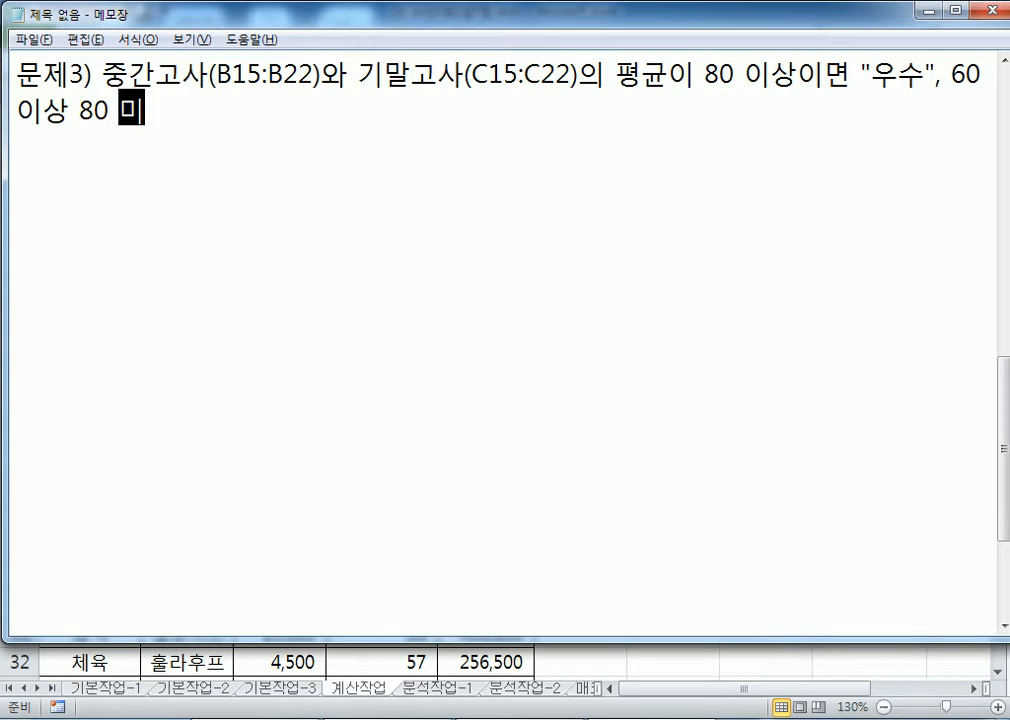
text(만이면 "ㅠ)
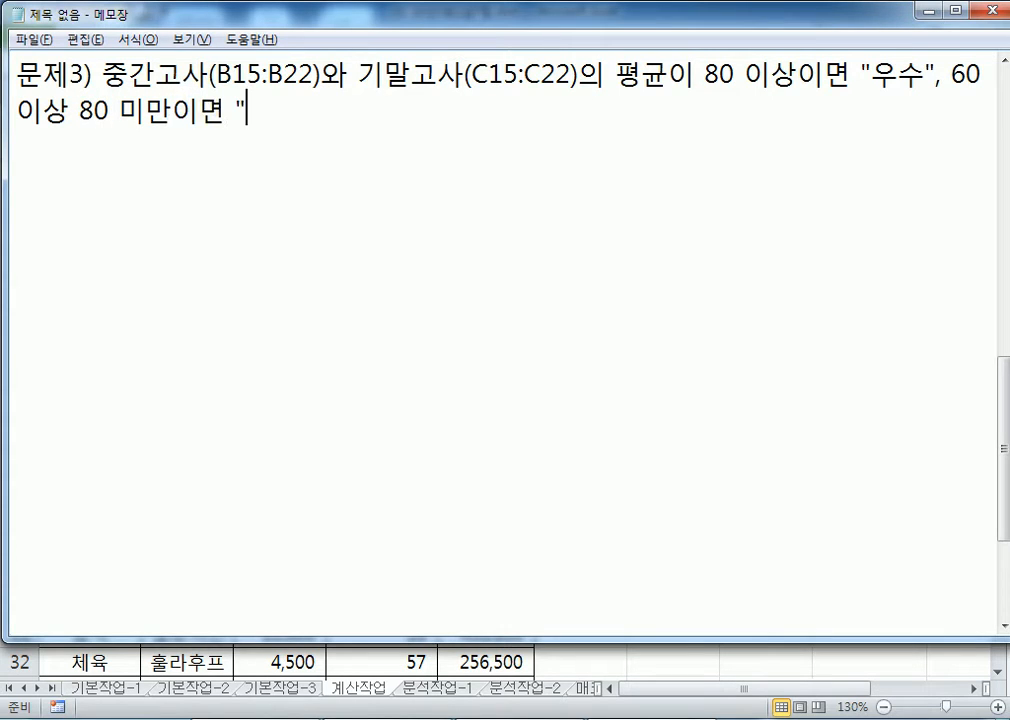
key(BackSpace)
key(BackSpace)
text(")
text(보통)
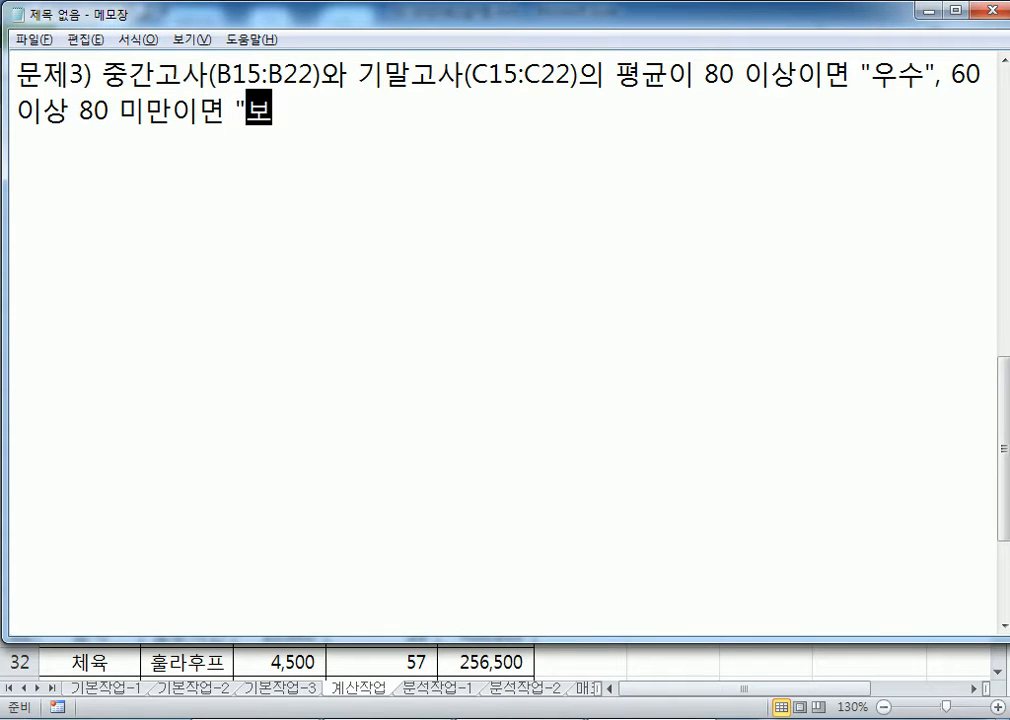
key(Return)
key(BackSpace)
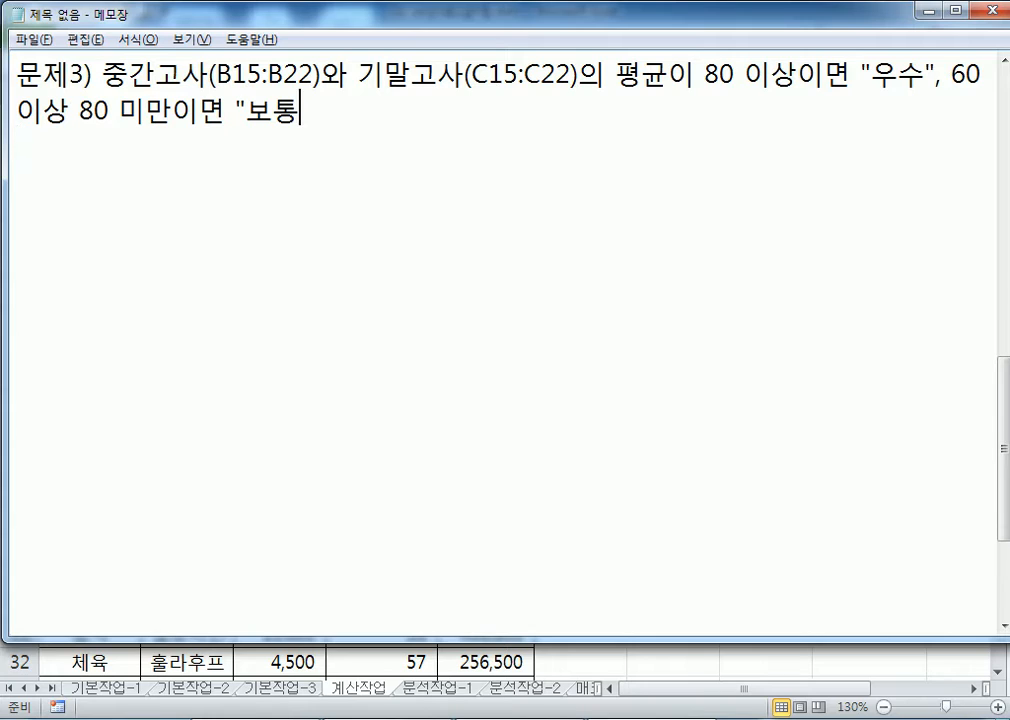
Step: Finish the 문제3 sentence with the last condition, 60 미만이면 "저조"라고 표시, and start a new line
text(", 60 민)
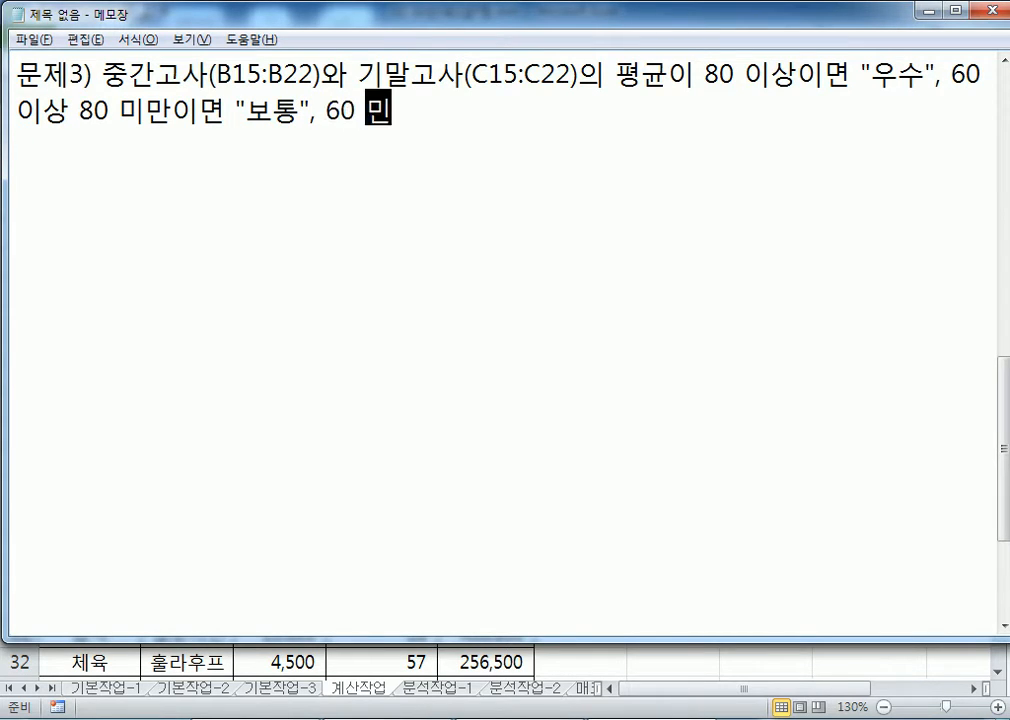
text(ㅏ)
key(BackSpace)
key(BackSpace)
text(만이며)
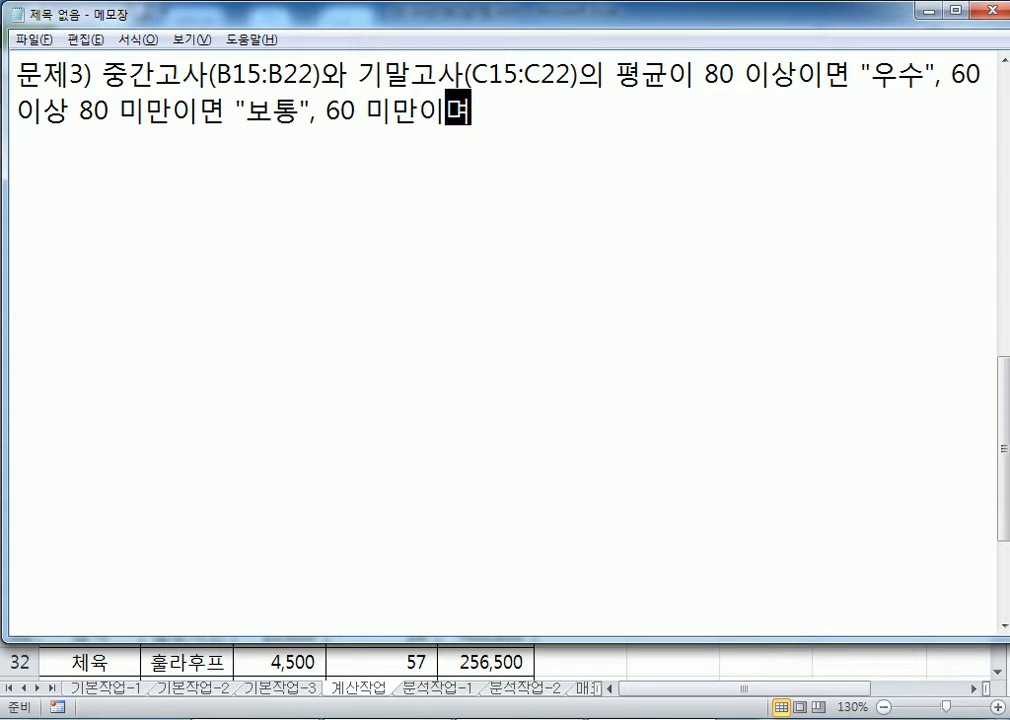
text(ㄴ )
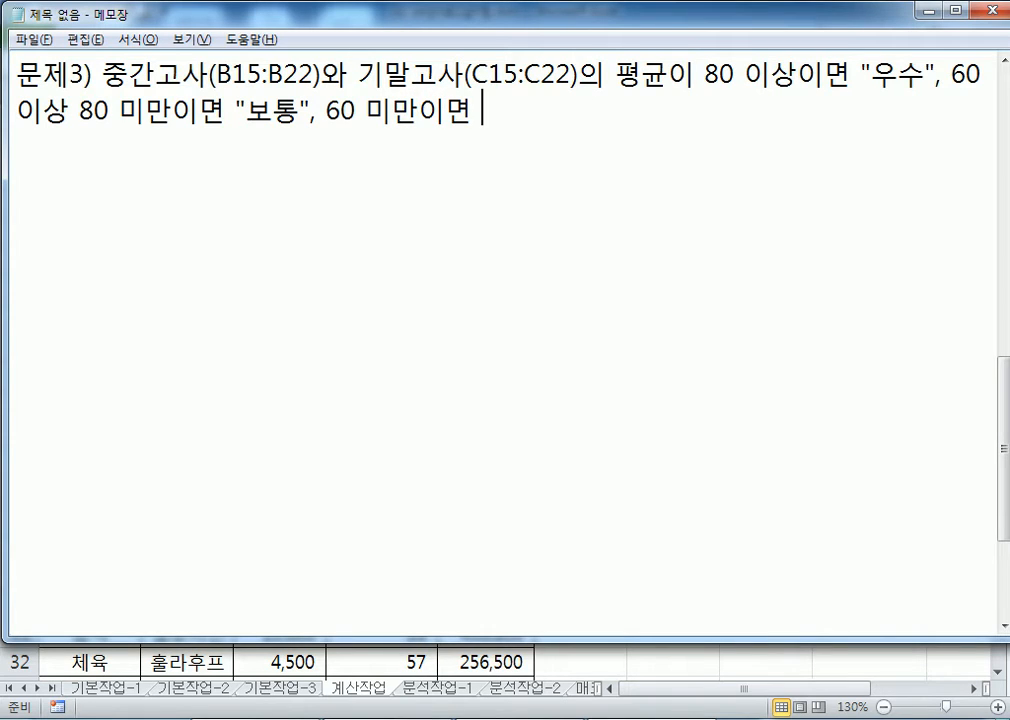
text("저조"락)
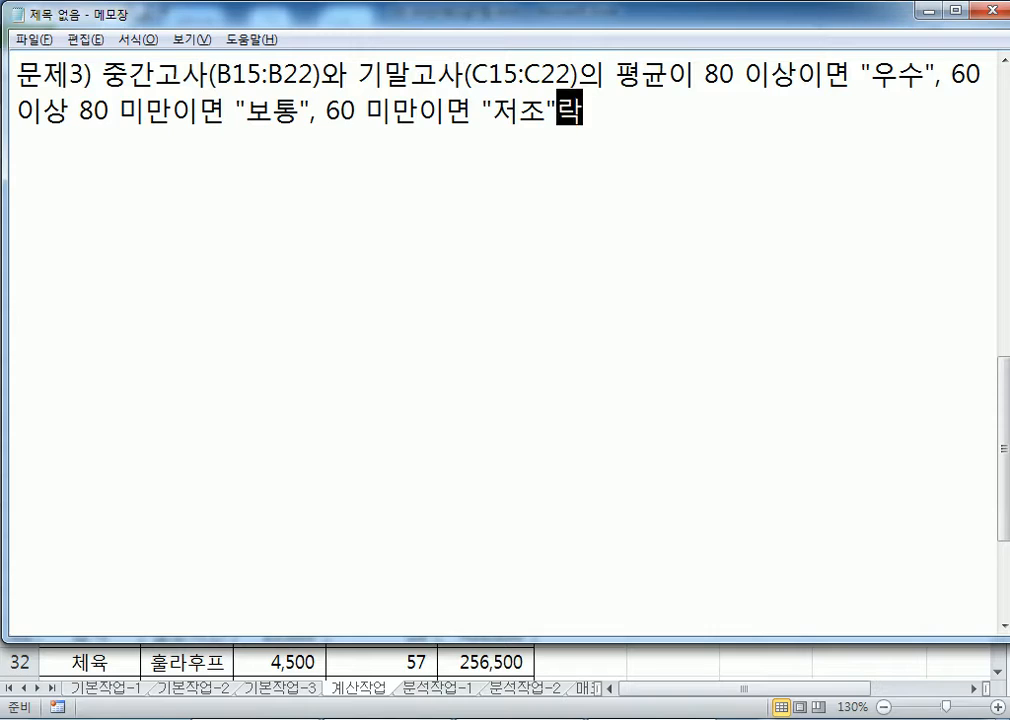
text(ㅗ ㅍㅛㅅㅣ)
key(Return)
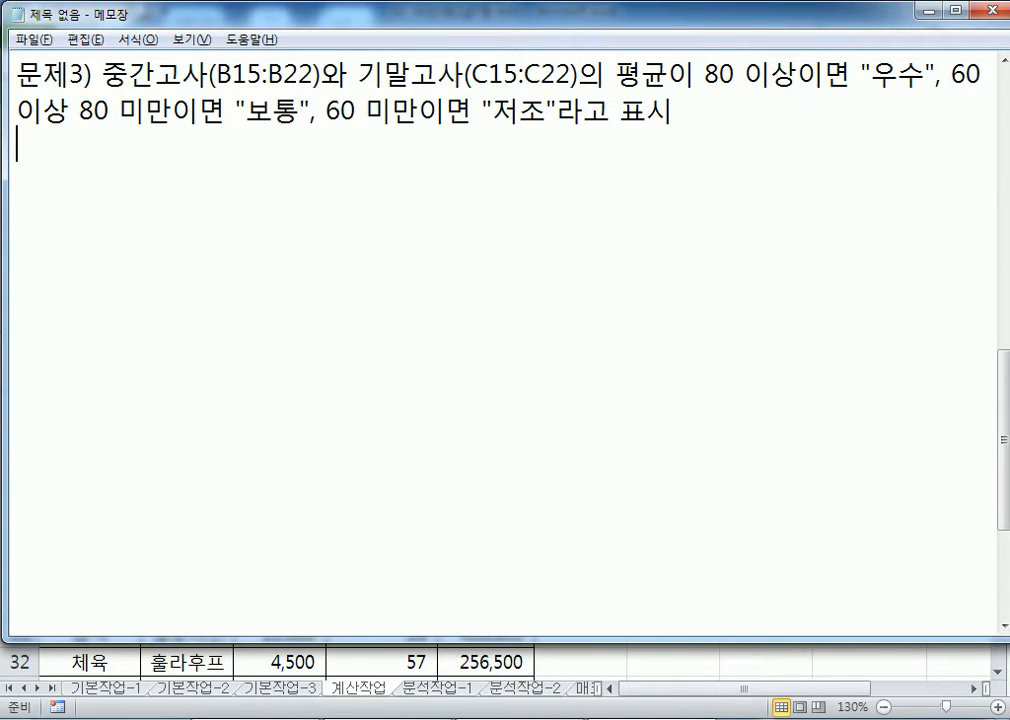
Step: Note the required functions below the 문제3 statement as "HLOOKUP, AVERAGE 함수"
text(HLOOK)
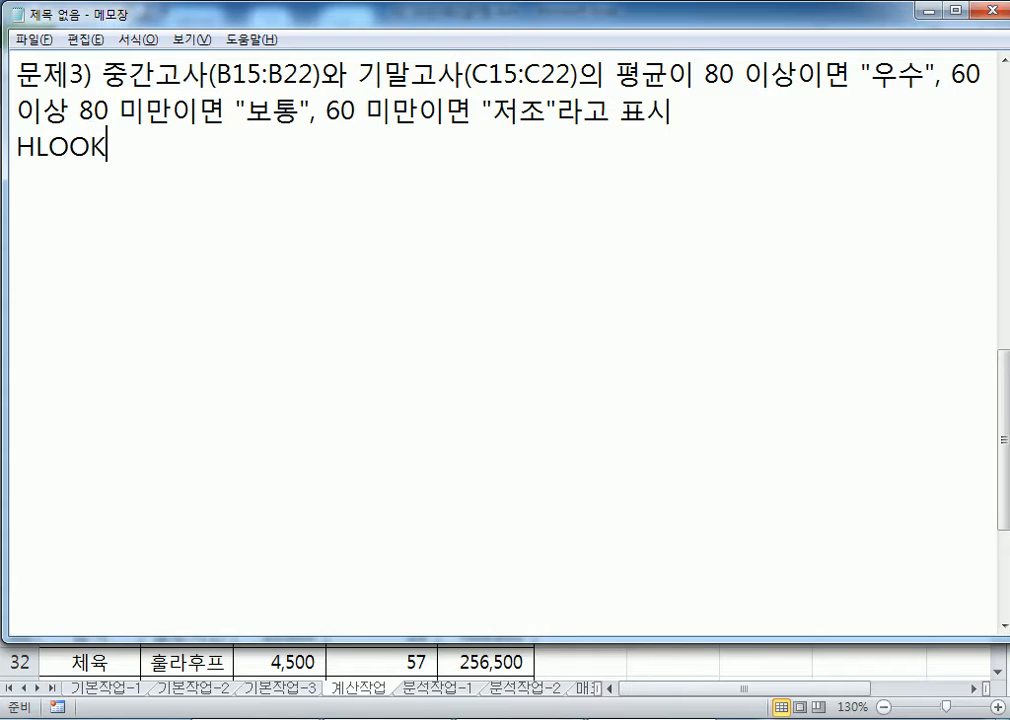
text(UP, AVERAGE 함수)
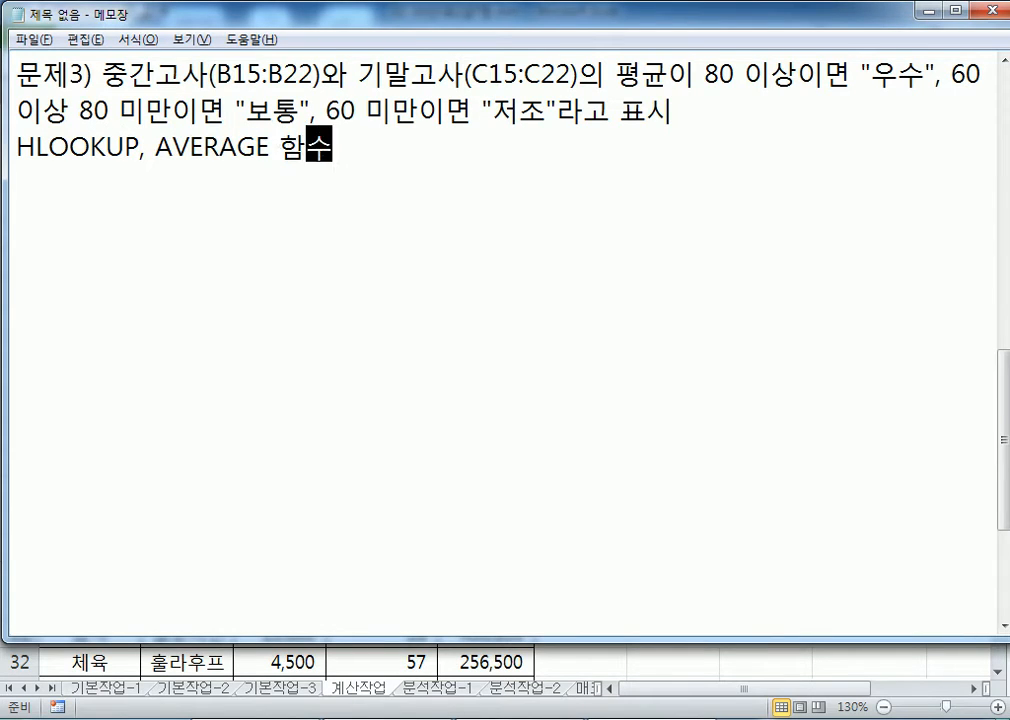
key(Return)
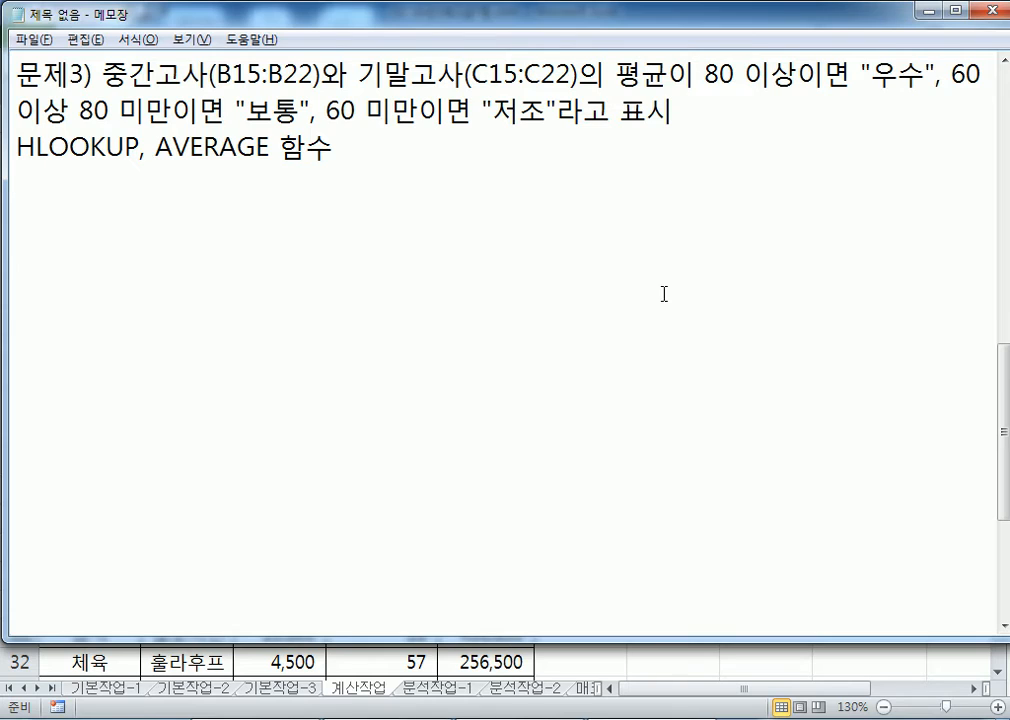
Step: Switch to Excel and examine the exam scores in B15:C15, the result cell D15 and the 평가표 range B25:D26
key(alt+Tab)
drag(194, 176, 290, 176)
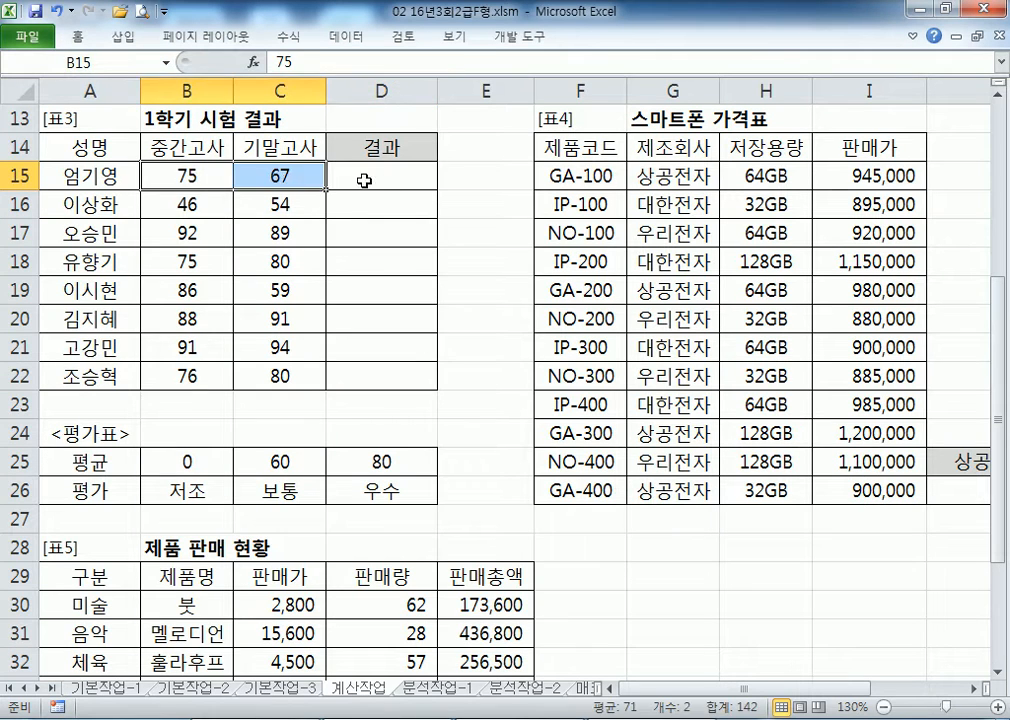
click(361, 178)
drag(190, 458, 408, 494)
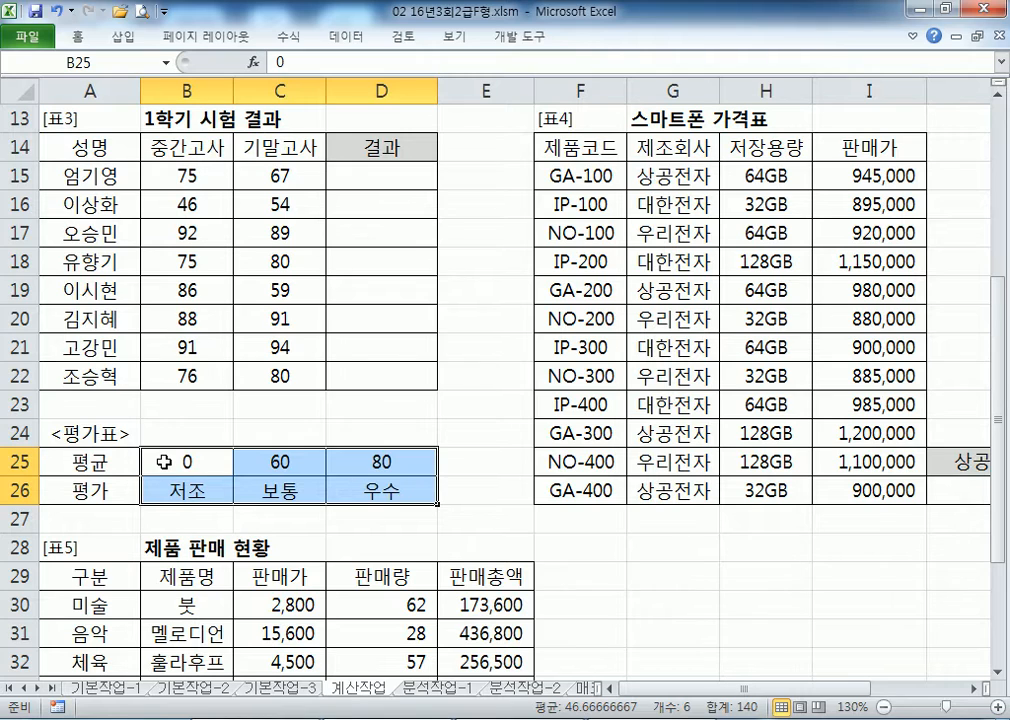
drag(151, 460, 402, 492)
click(397, 177)
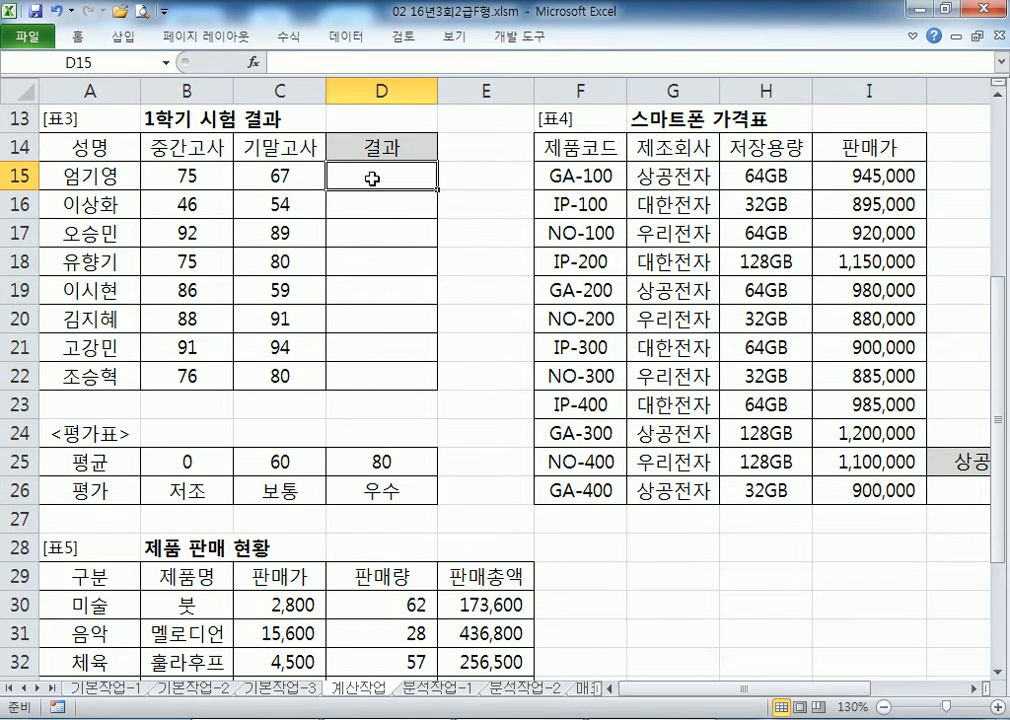
Step: Begin an HLOOKUP formula in D15 with AVERAGE(B15:C15) as its lookup value
text(=HLO)
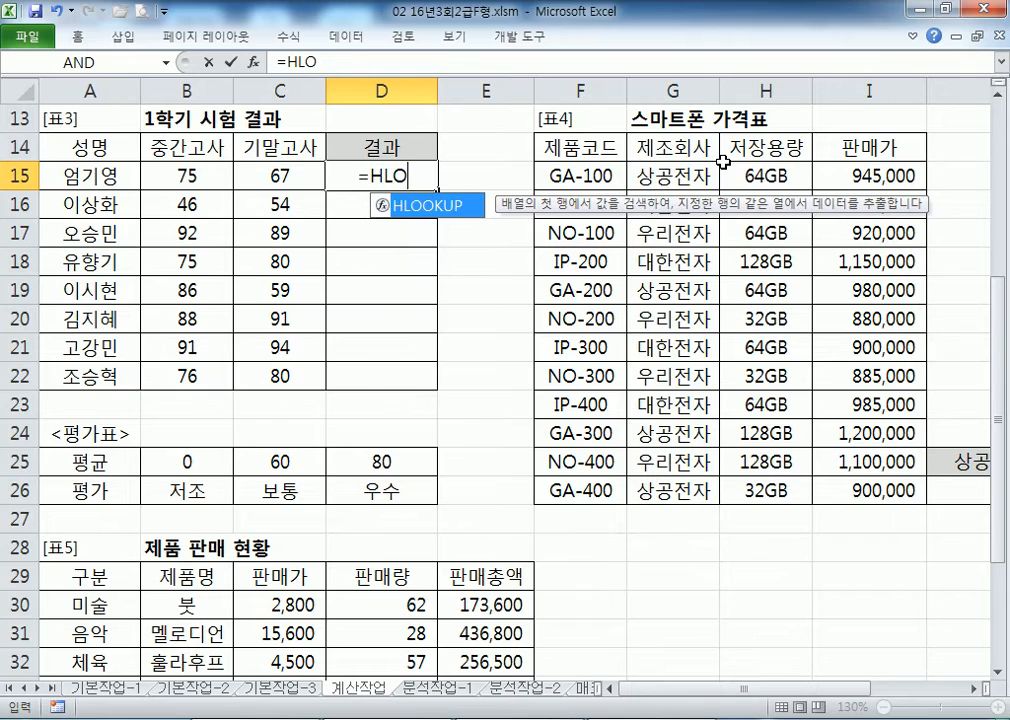
key(Tab)
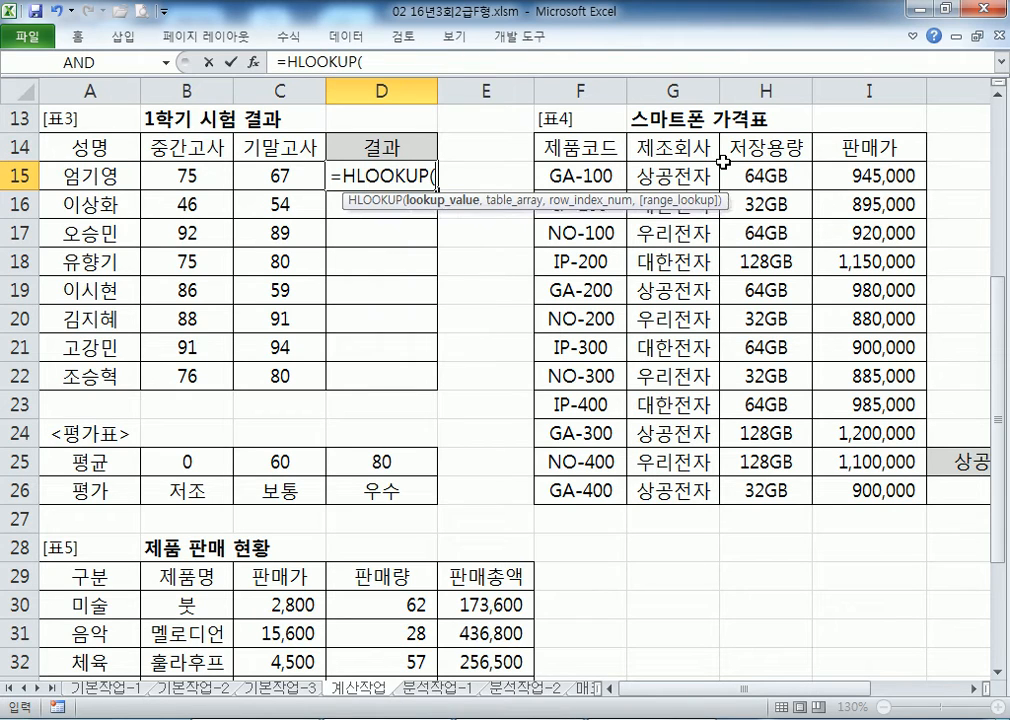
text(AVE)
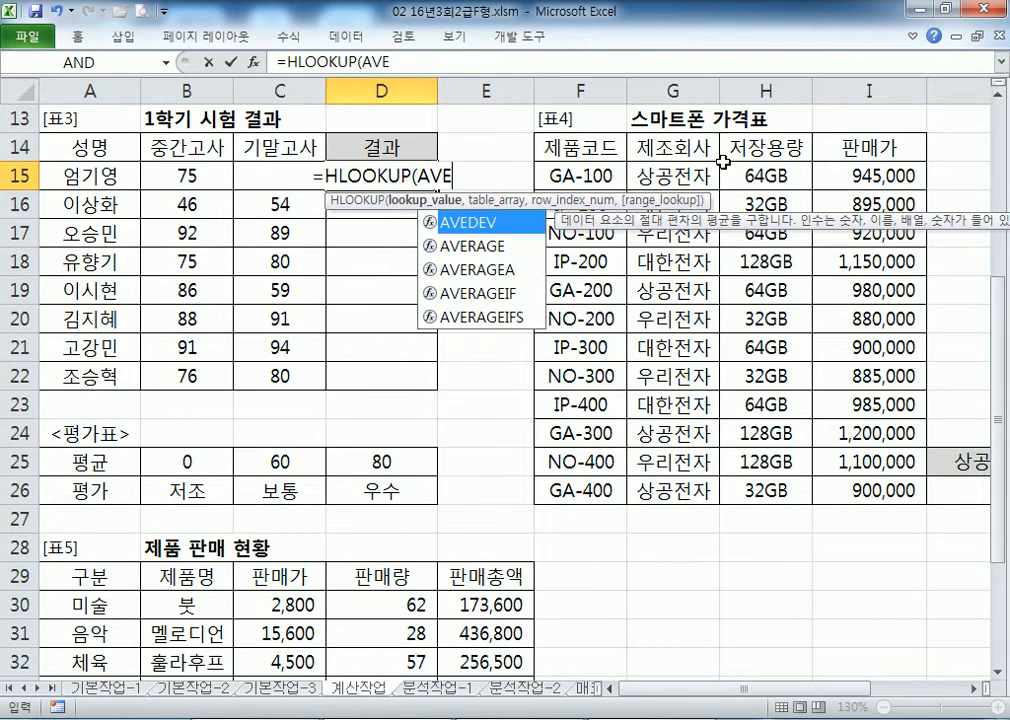
key(Down)
key(Tab)
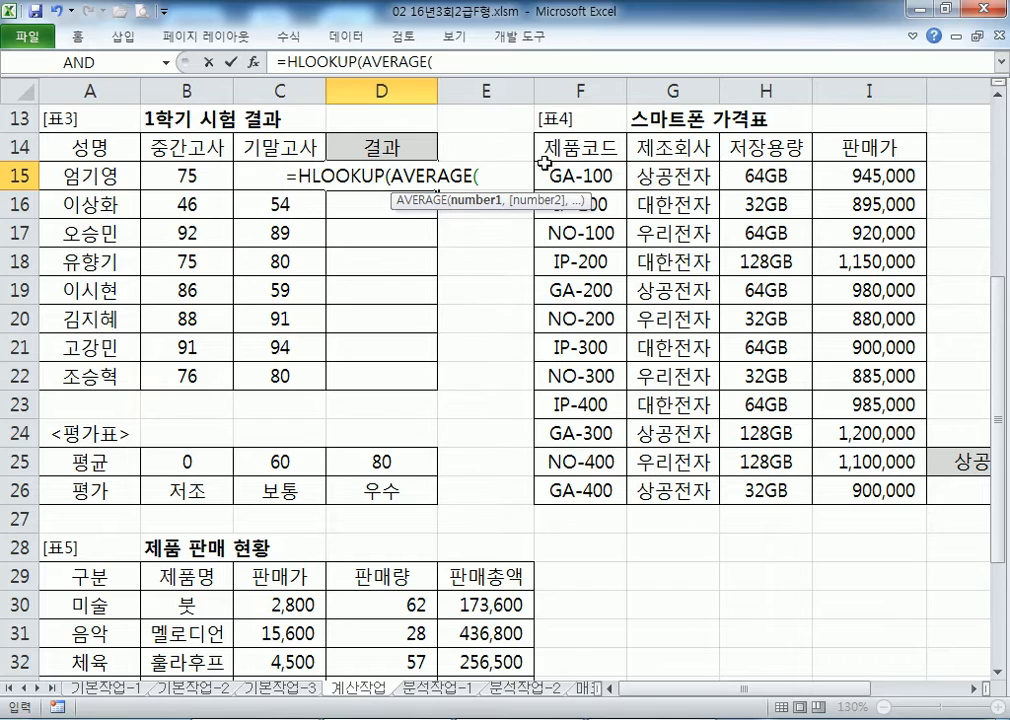
drag(185, 176, 257, 168)
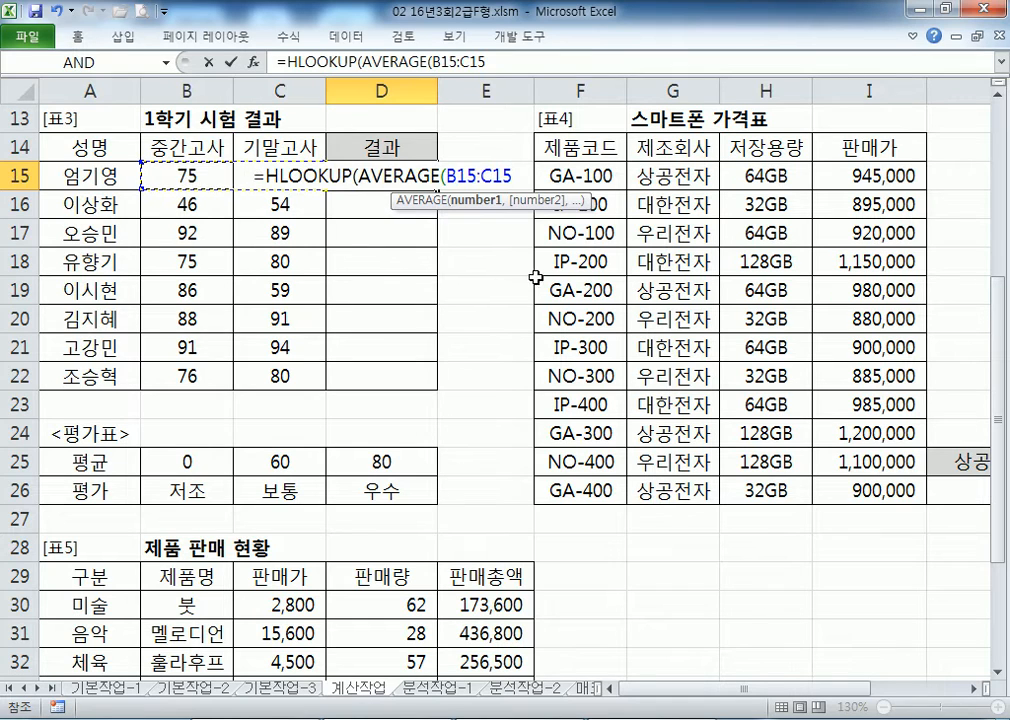
text())
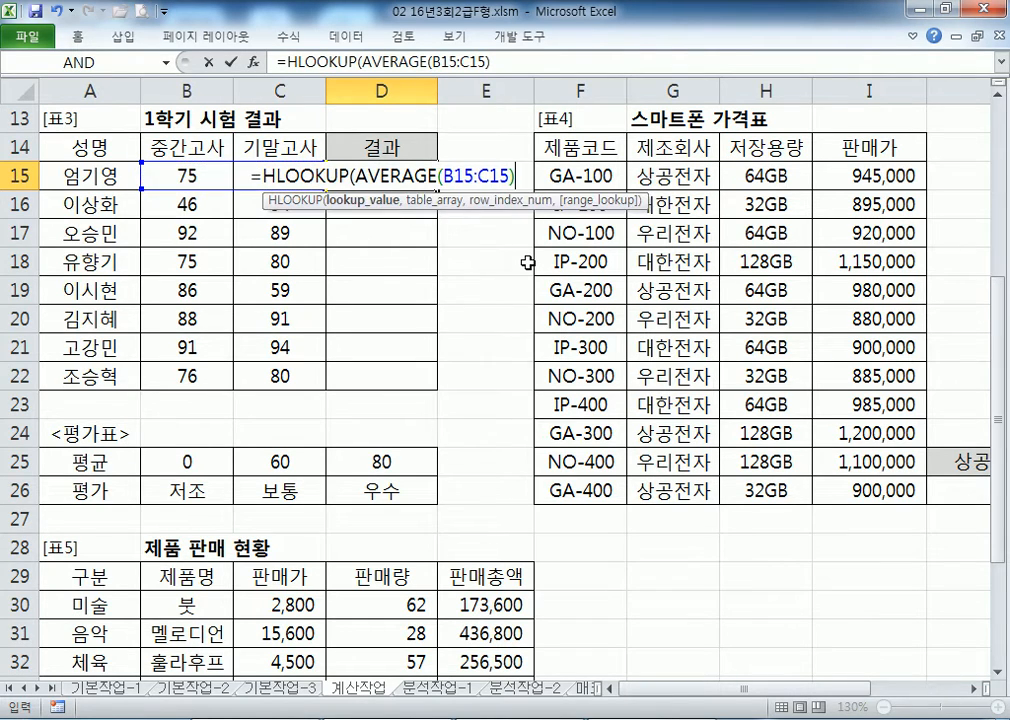
text(,)
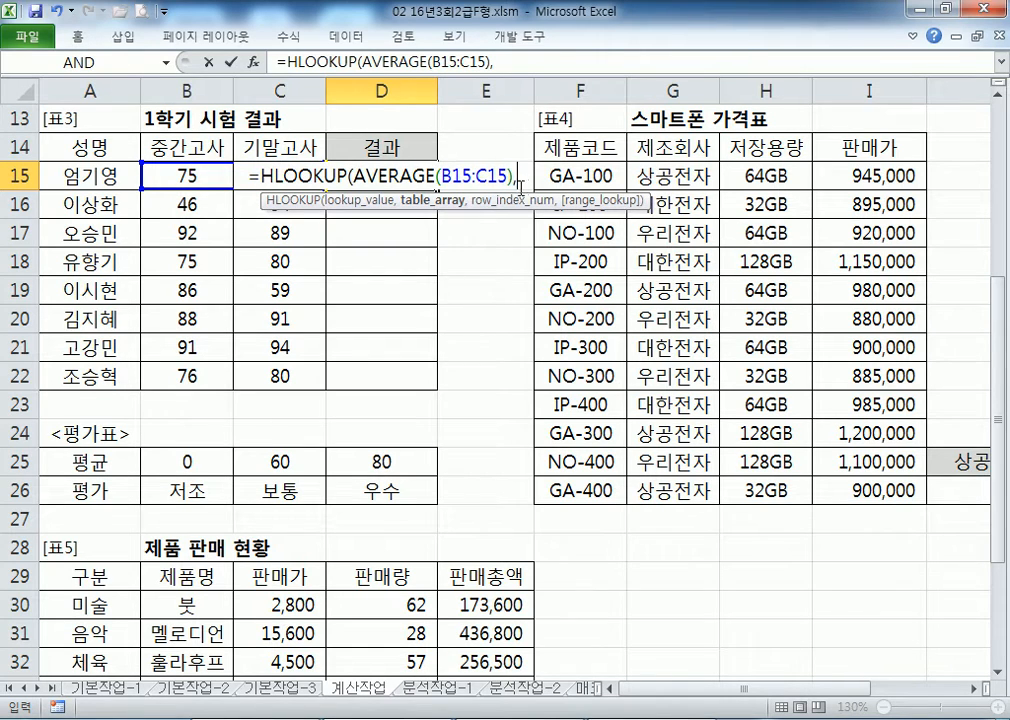
Step: Give the HLOOKUP formula B25:D26 as its table array with relative references and 2 as its row index
drag(160, 455, 388, 491)
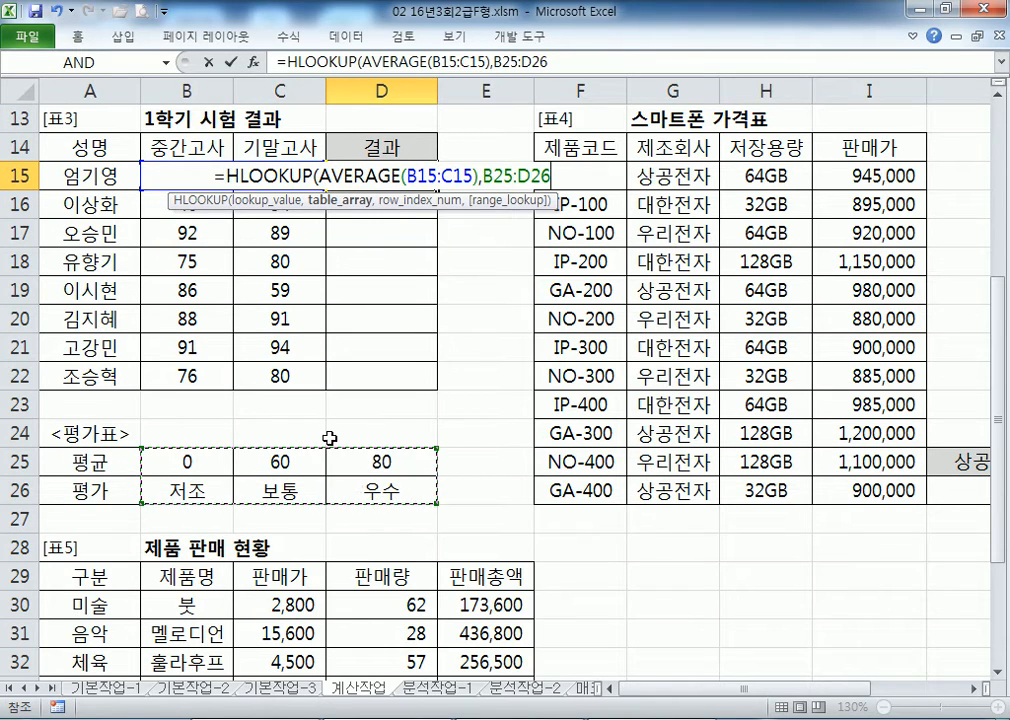
key(F4)
key(F4)
key(F4)
key(F4)
key(F8)
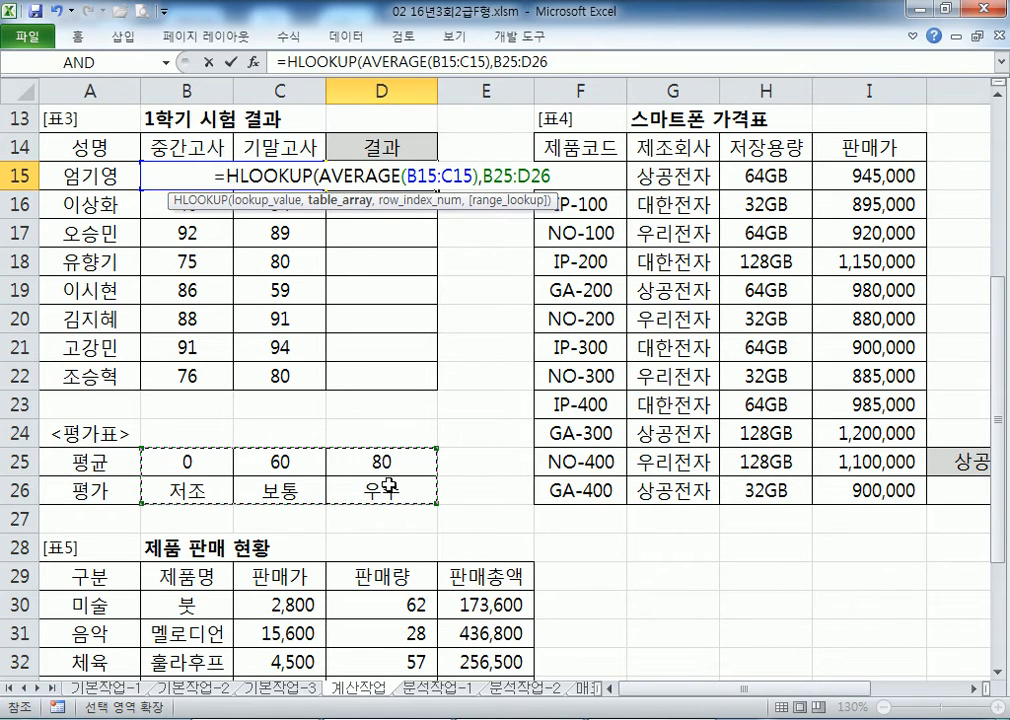
text(,2)
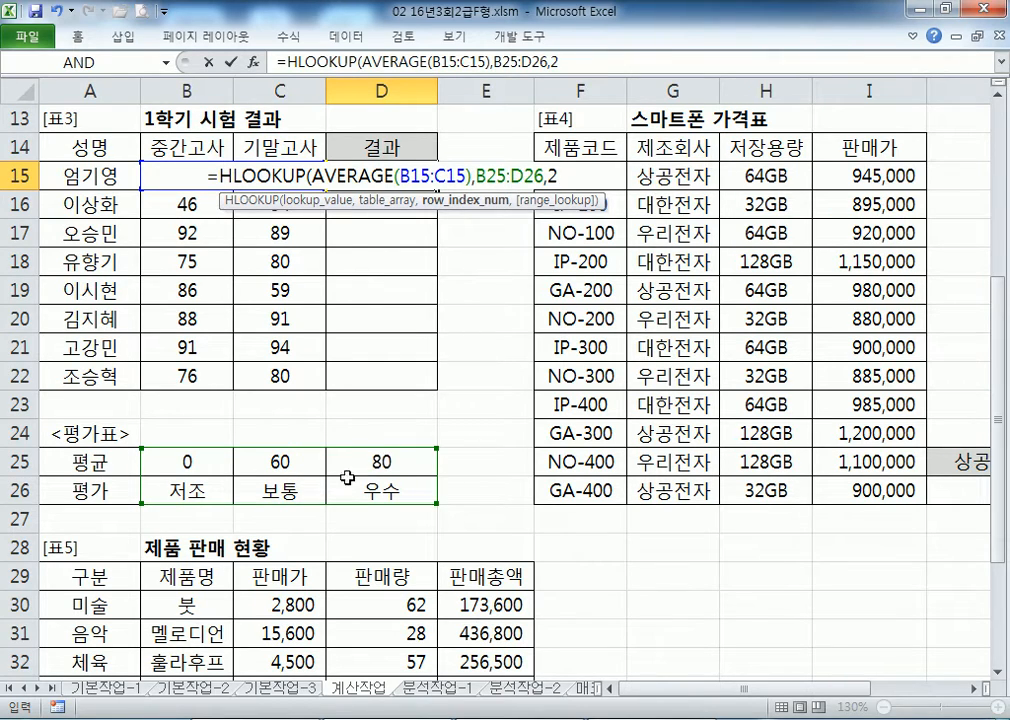
Step: Recheck the problem statement in Notepad, then complete the HLOOKUP formula in Excel's D15 without a range_lookup value
key(alt+Tab)
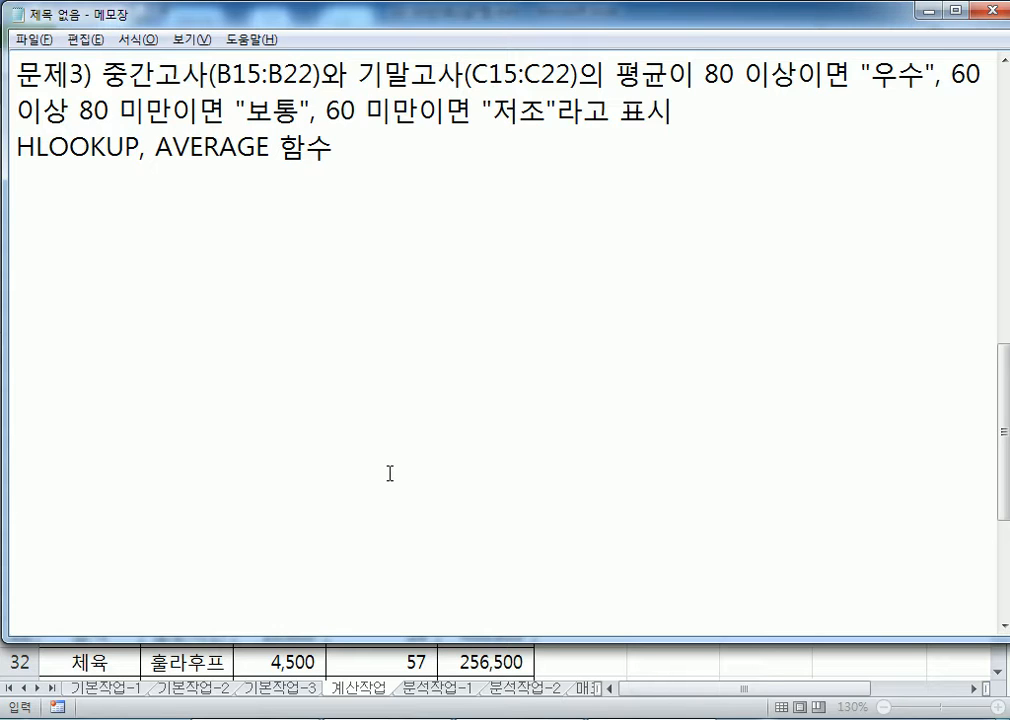
key(alt+Tab)
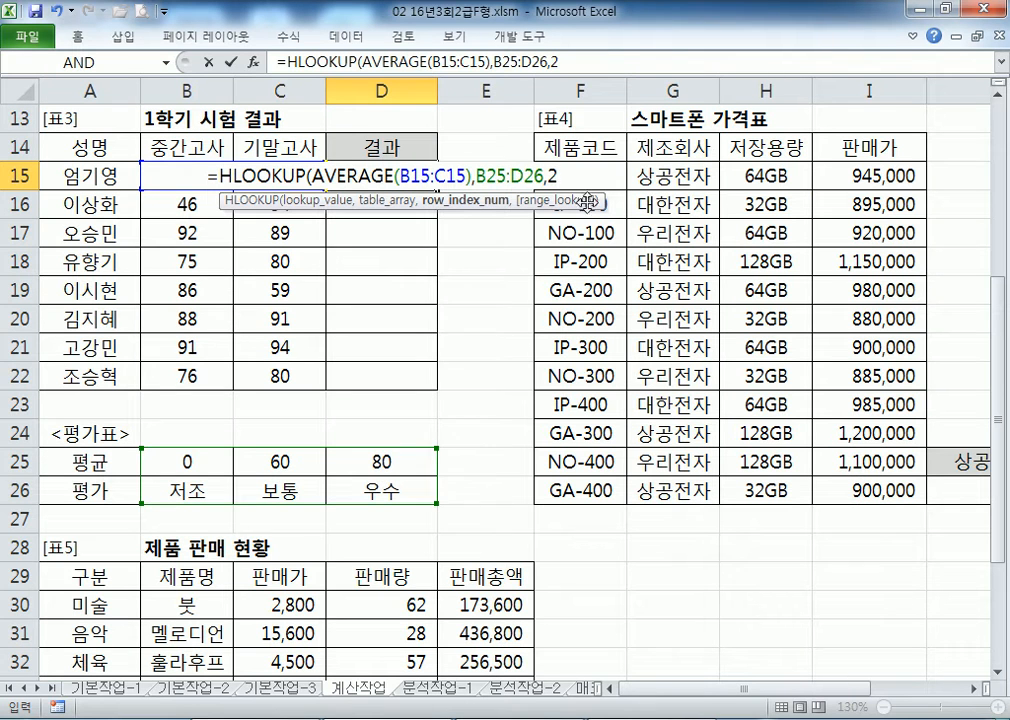
text(,)
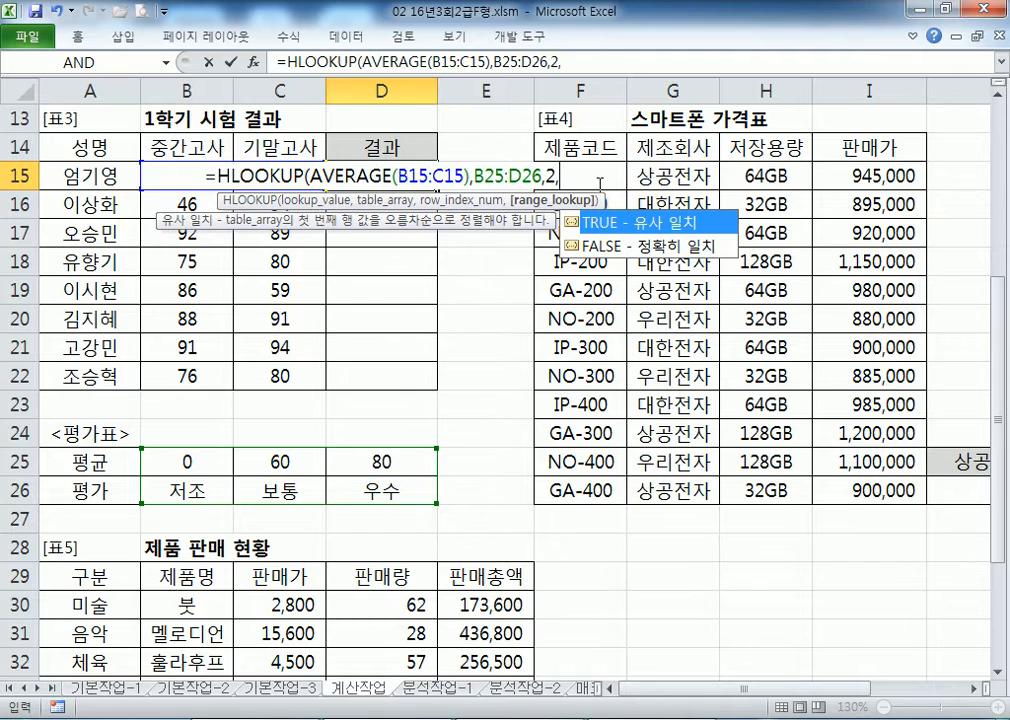
key(Return)
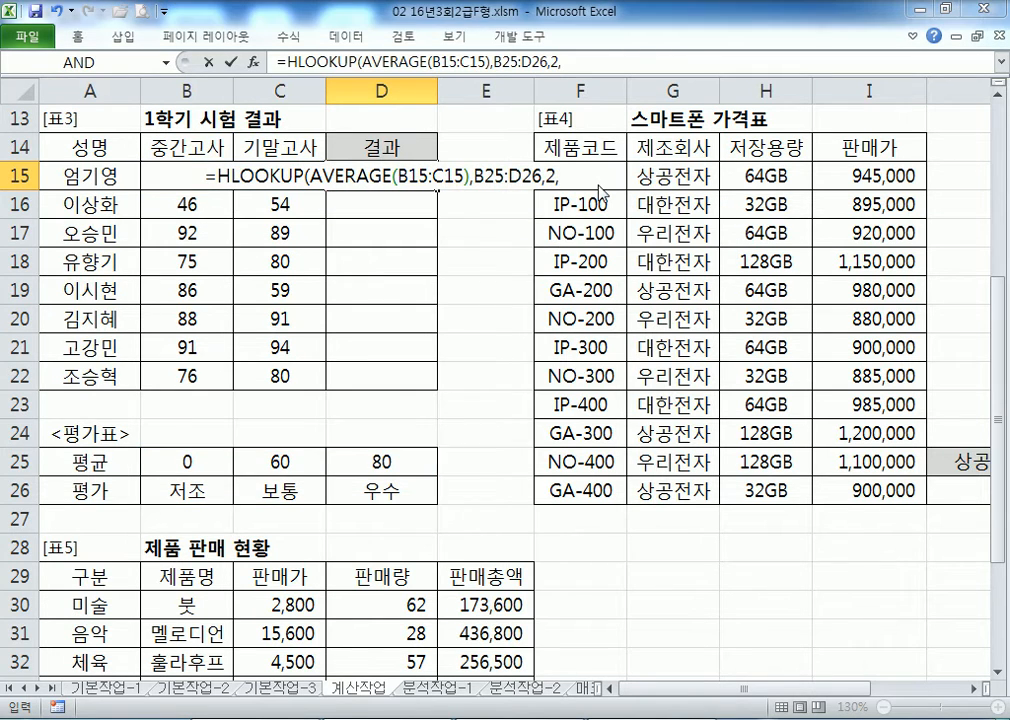
key(Return)
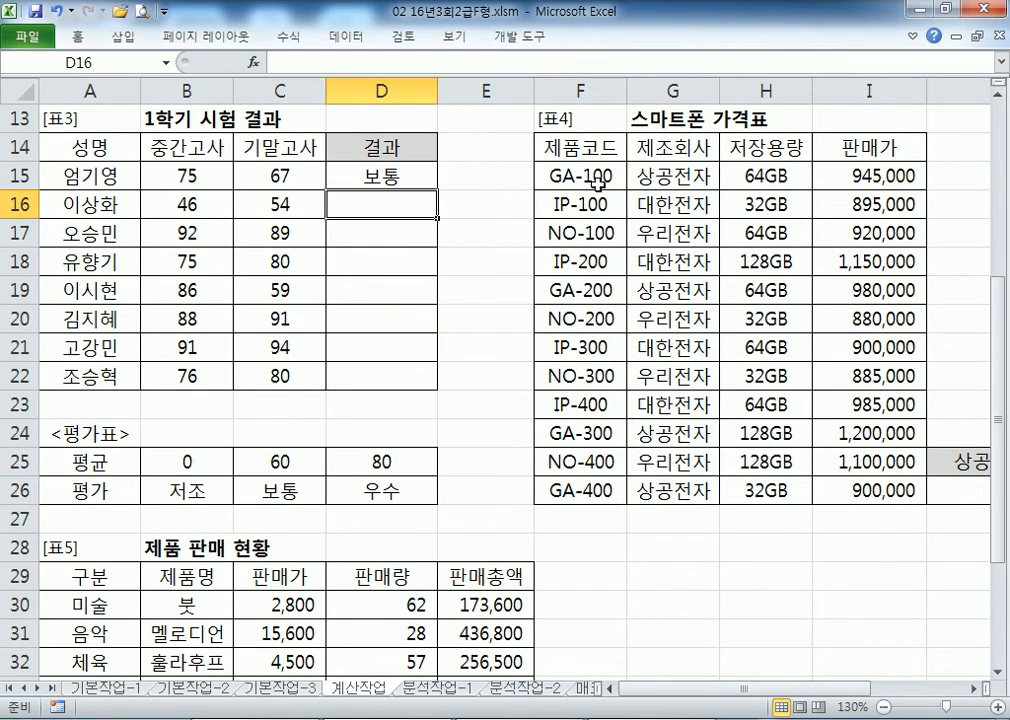
Step: Copy the formula text from D15 and paste it into Notepad below the "HLOOKUP, AVERAGE 함수" line
key(Up)
key(F2)
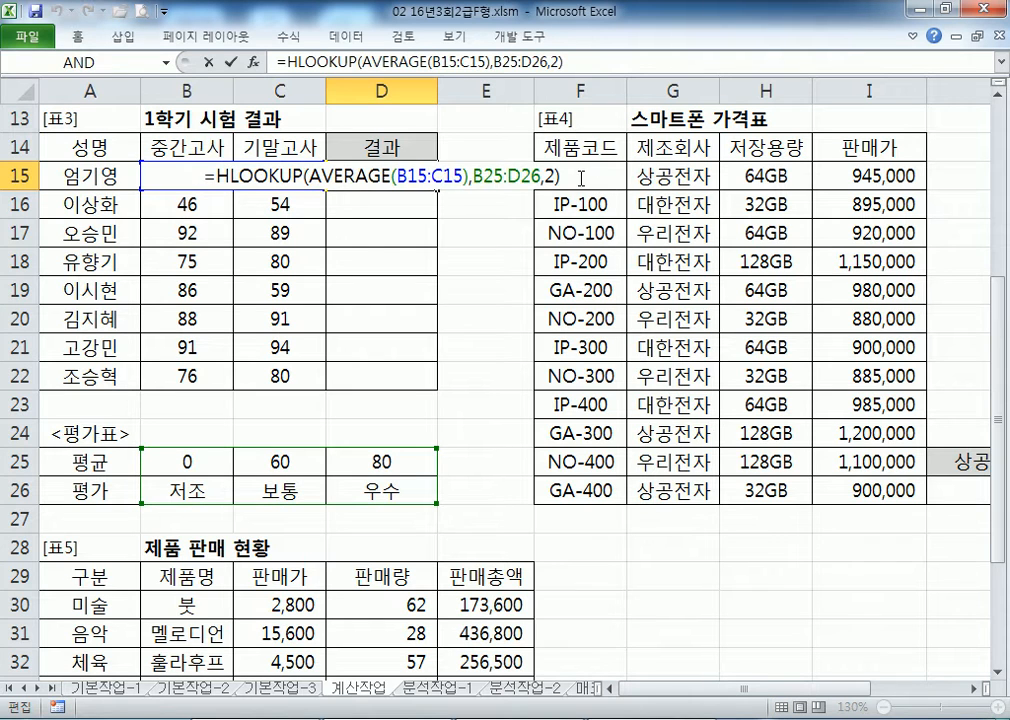
drag(581, 178, 150, 176)
key(alt+Tab)
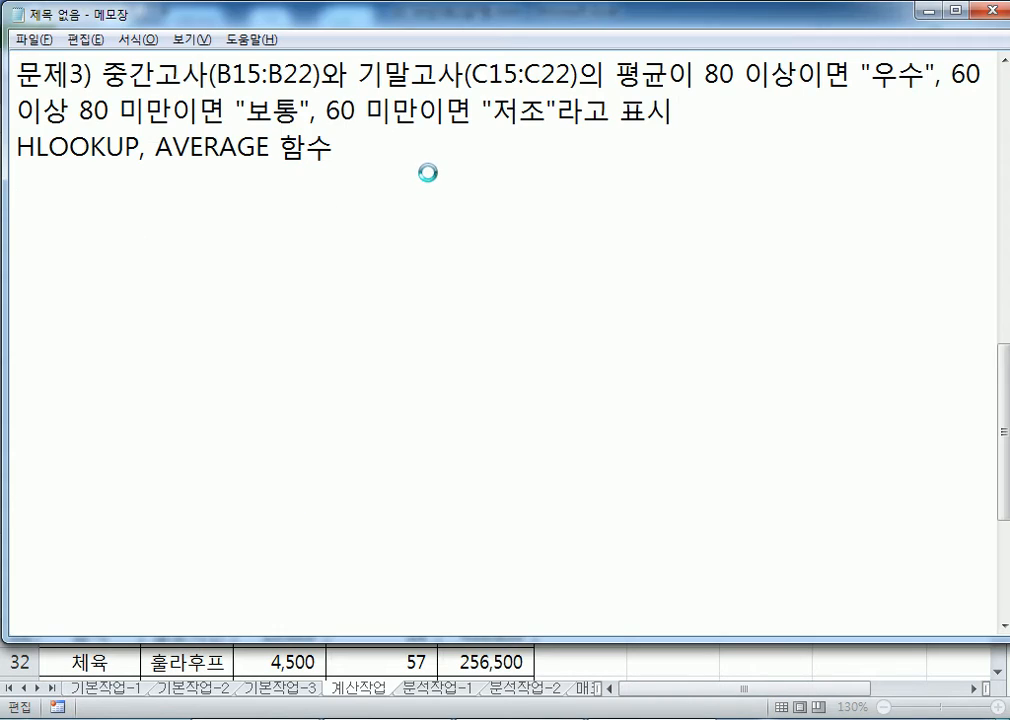
key(alt+Tab)
key(ctrl+c)
key(alt+Tab)
key(ctrl+v)
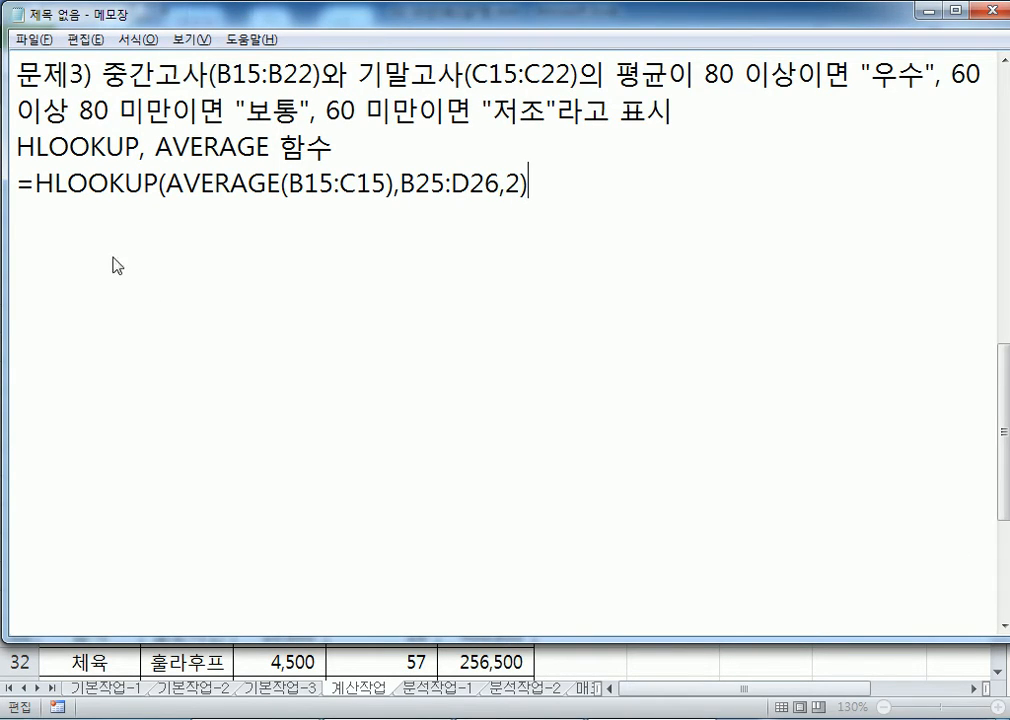
Step: Switch to Excel and try filling the D15 formula with its relative table range down to D22
key(alt+Tab)
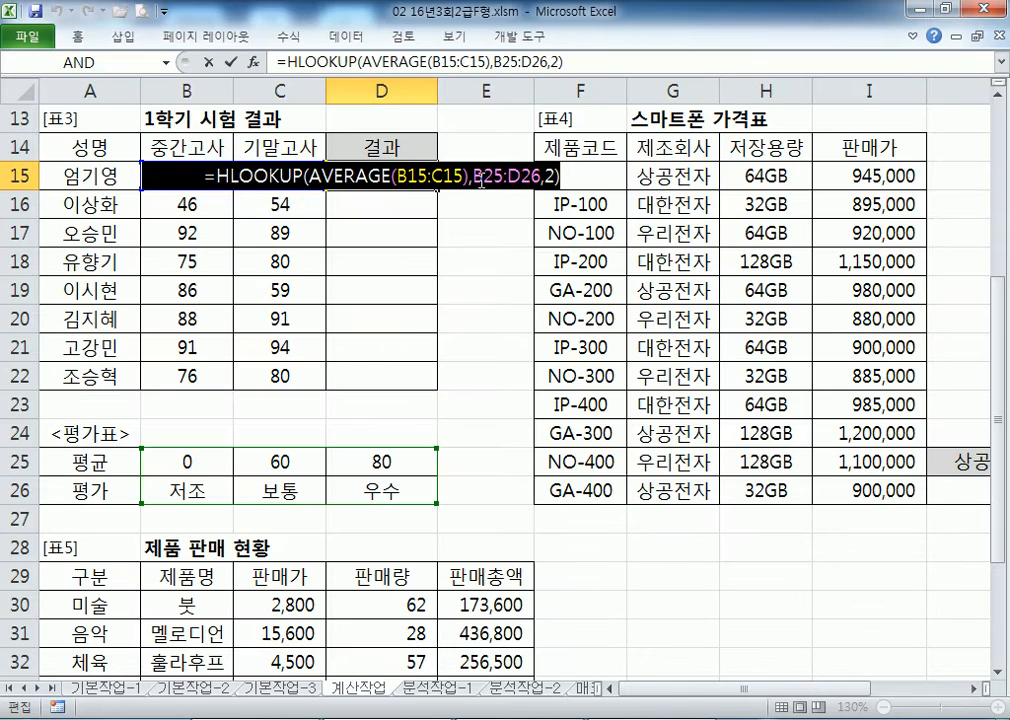
key(ctrl+Return)
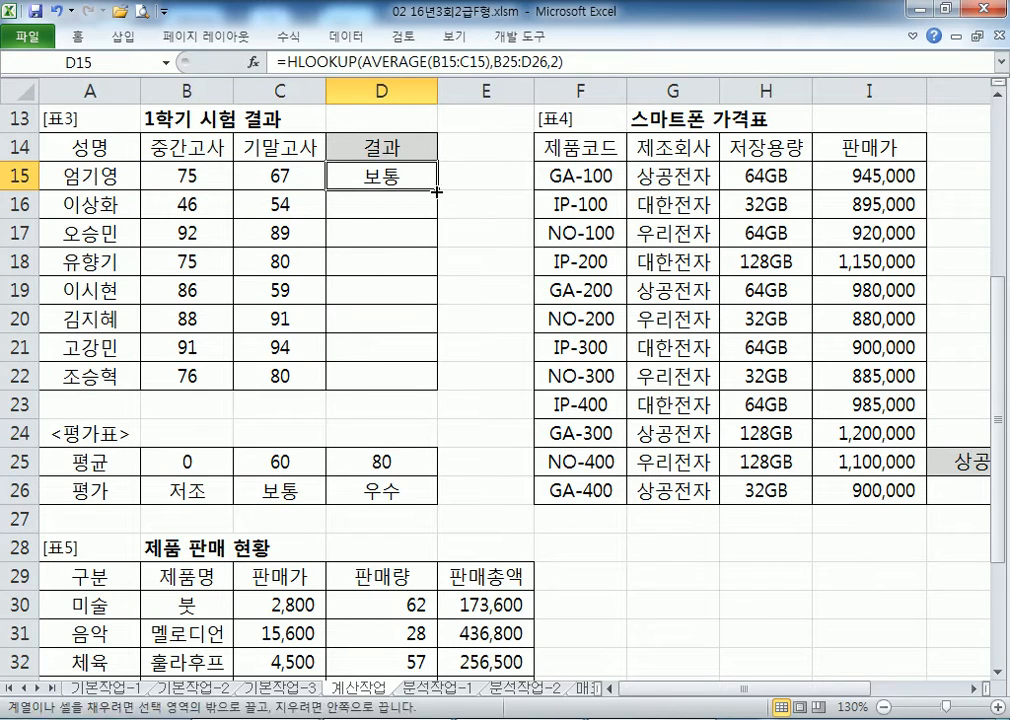
double_click(436, 190)
Step: Make the table array in D15 absolute as $B$25:$D$26 and fill the formula down to D22
click(392, 178)
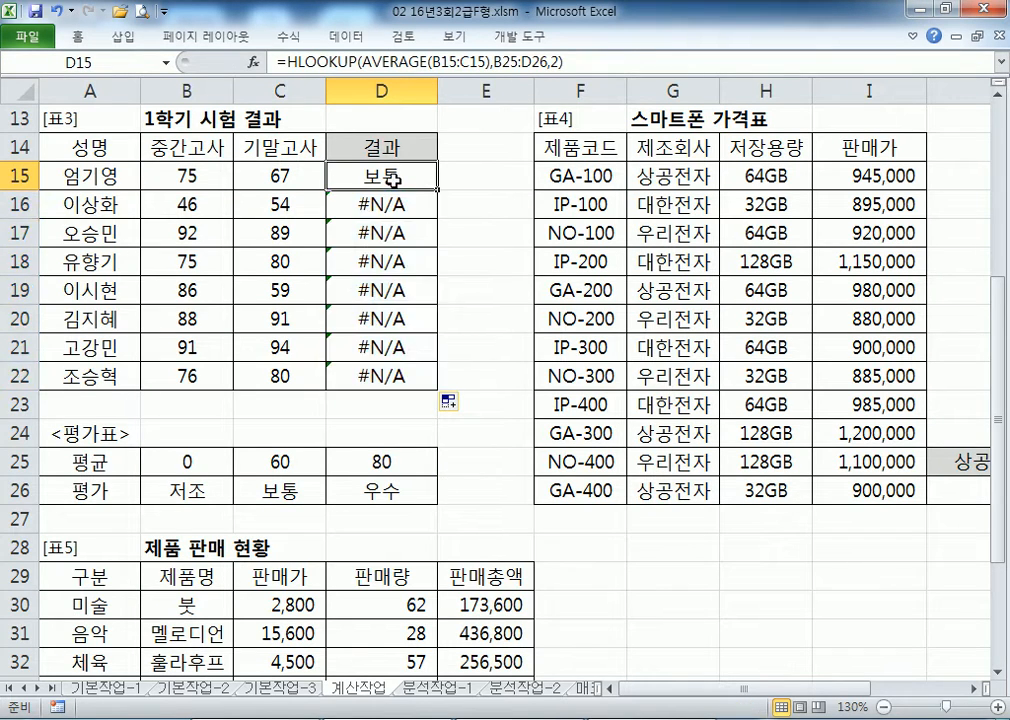
double_click(390, 176)
drag(409, 178, 522, 176)
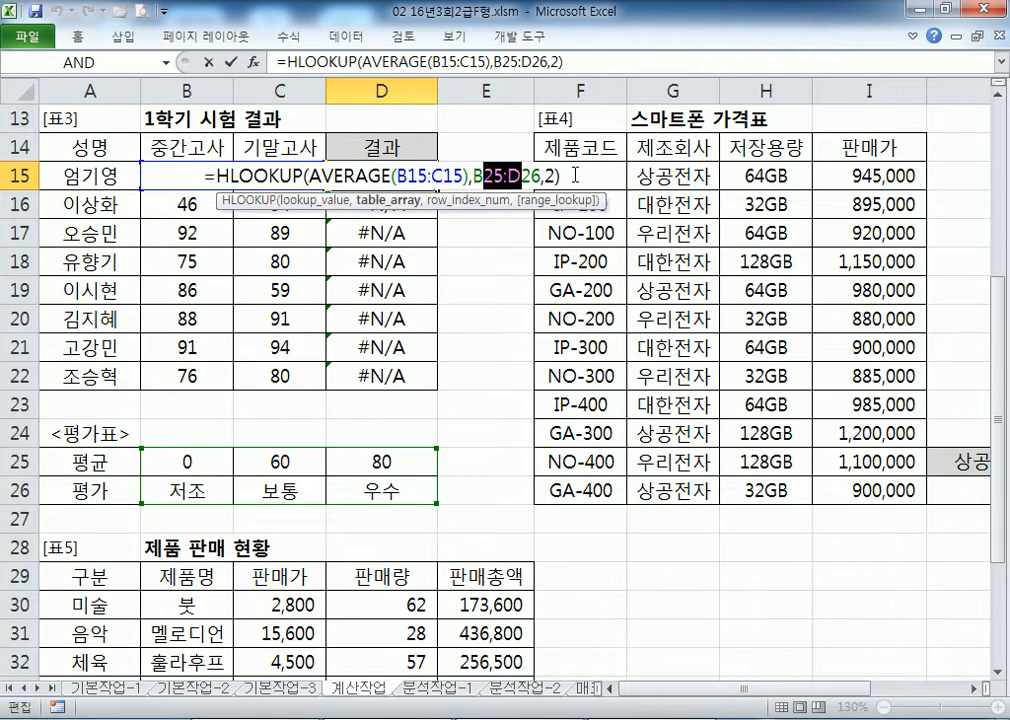
key(F4)
key(Return)
click(428, 176)
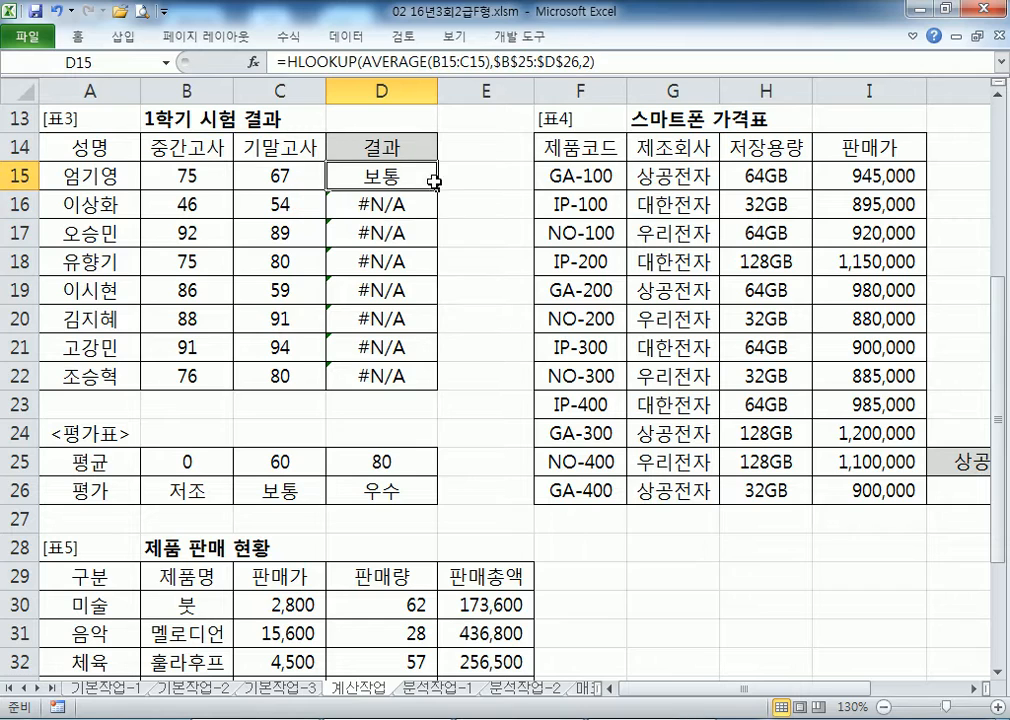
double_click(437, 190)
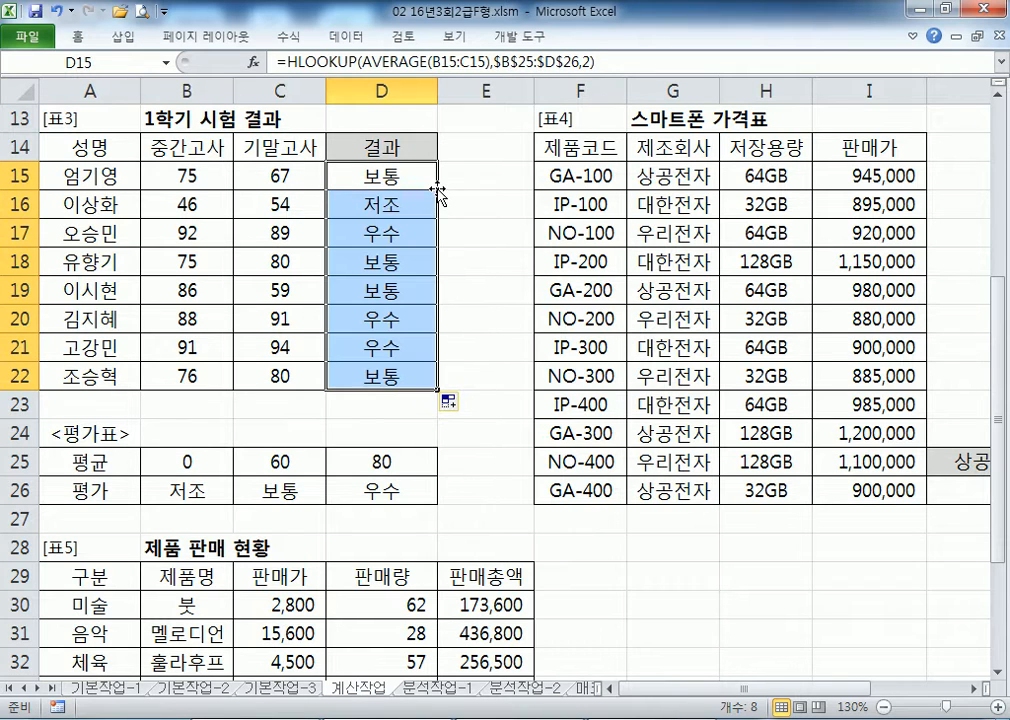
click(409, 178)
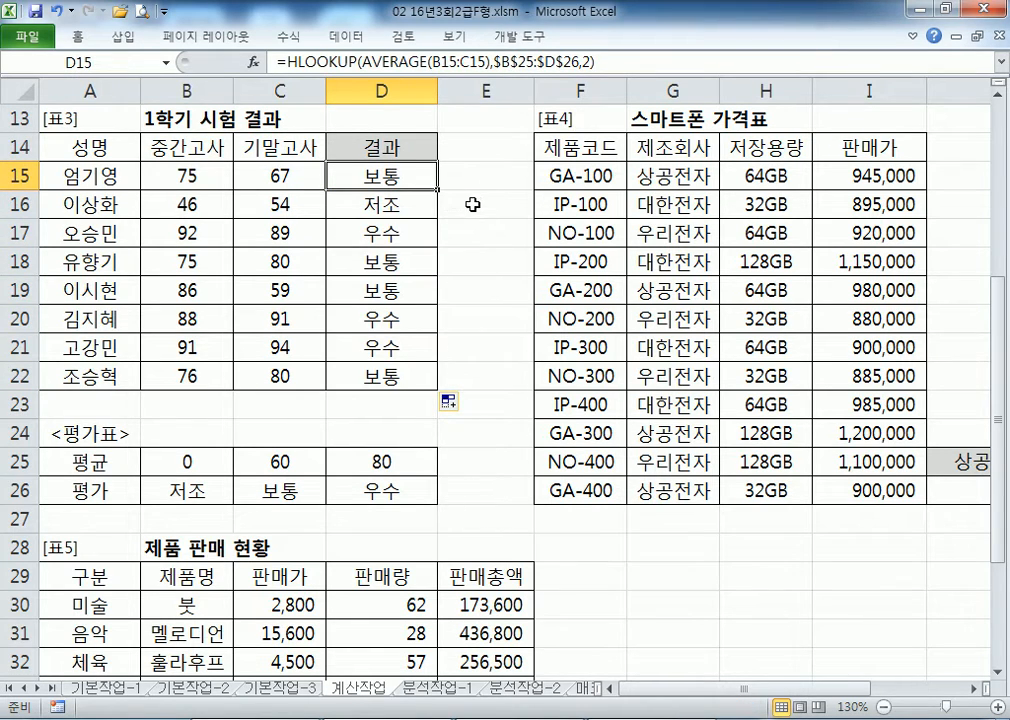
Step: Switch to Notepad and change the table range in the noted HLOOKUP formula to $B$25:$D$26
key(alt+Tab)
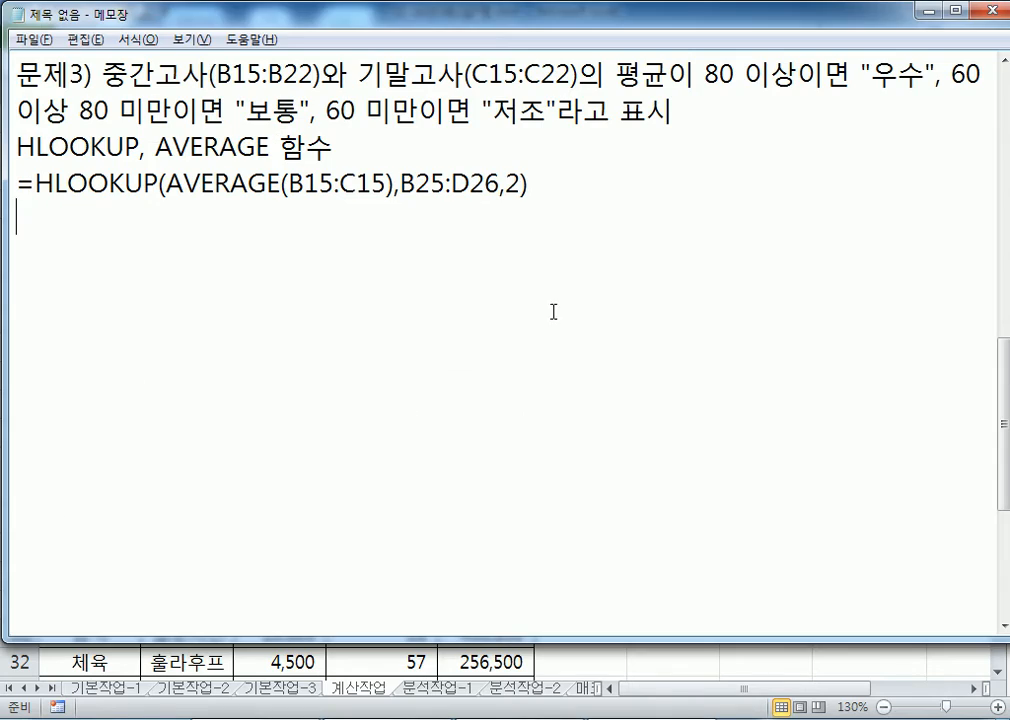
click(400, 183)
text($)
key(Right)
text($)
key(Right)
key(Right)
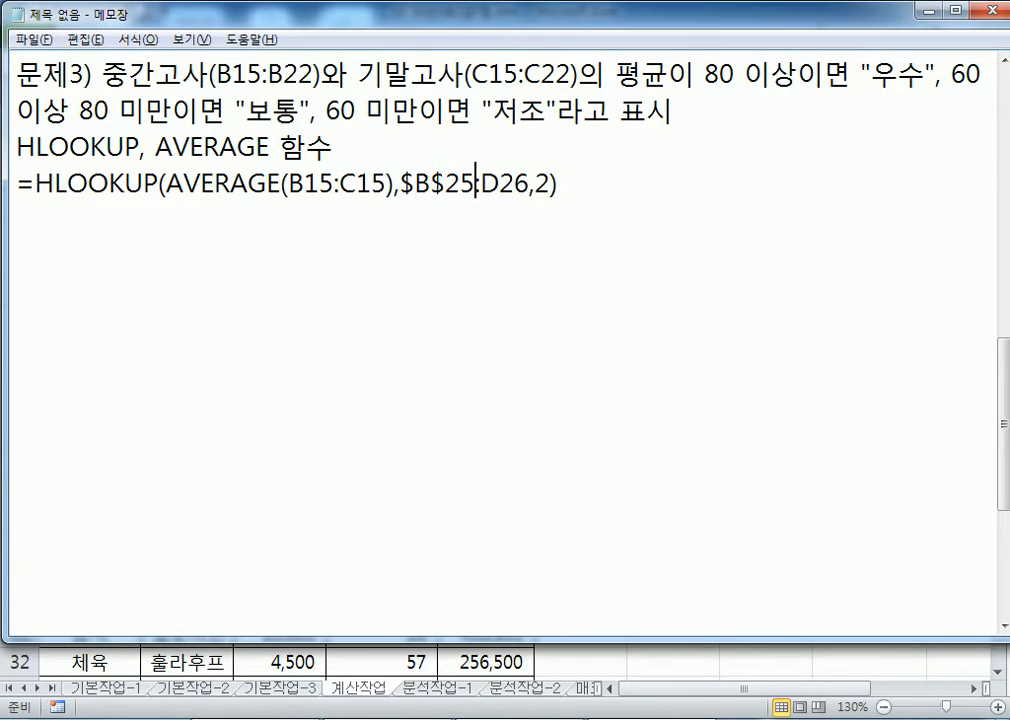
key(Right)
text($)
key(Right)
text($)
click(683, 205)
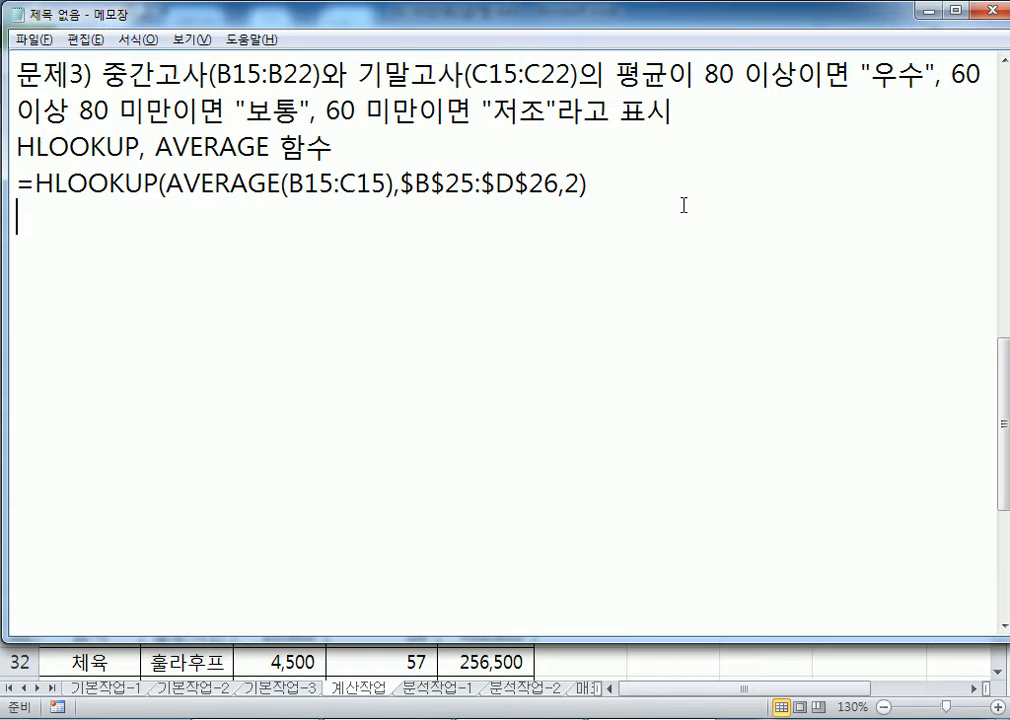
Step: Switch to Excel and enter a DMAX formula in J15 with database F14:I26, field I14 and criteria G14:G15
key(alt+Tab)
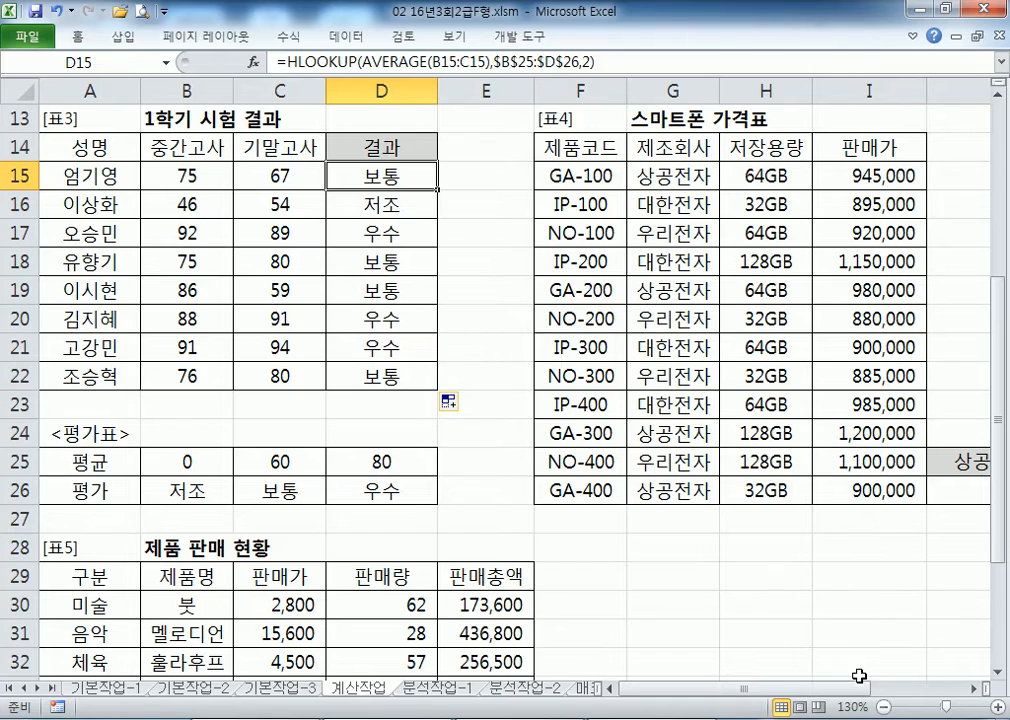
drag(849, 688, 943, 689)
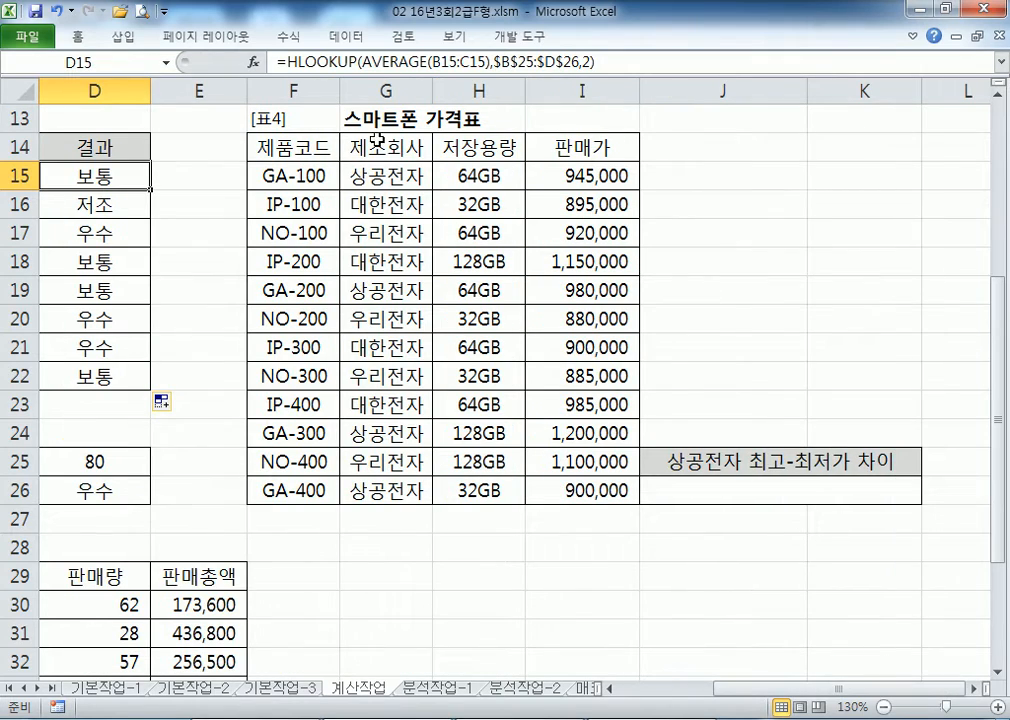
drag(368, 147, 383, 170)
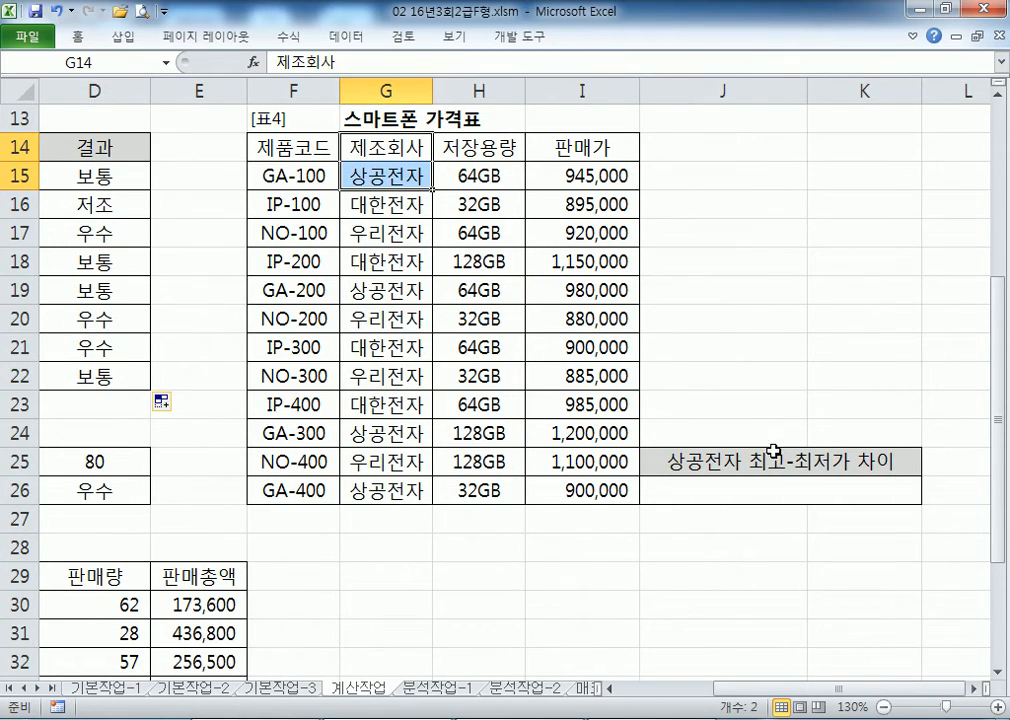
click(769, 483)
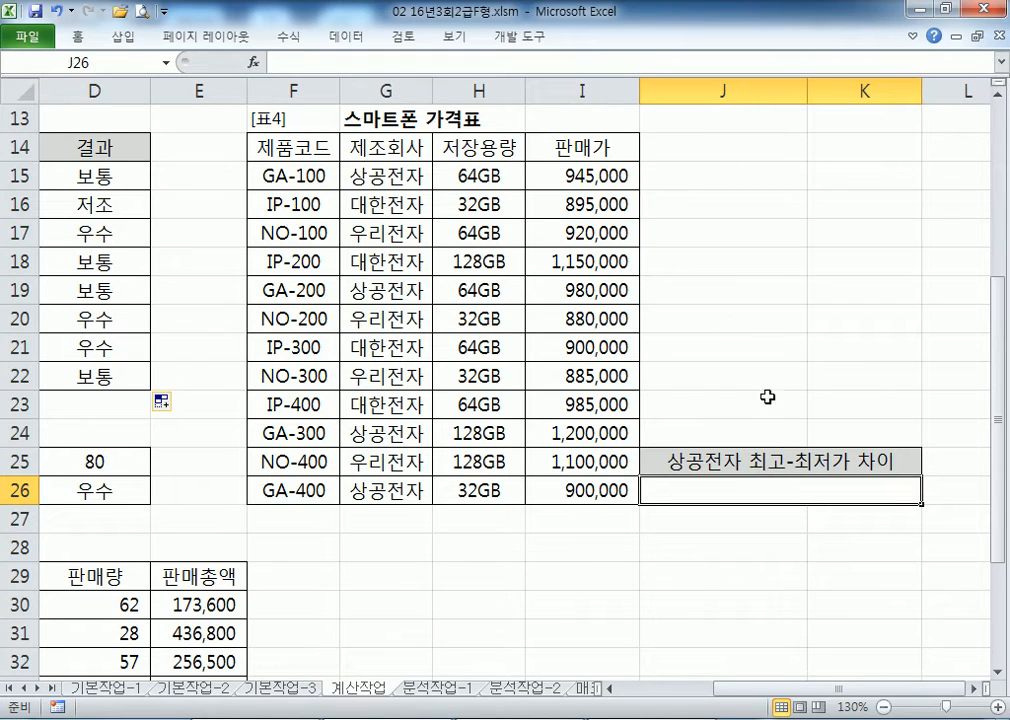
click(710, 174)
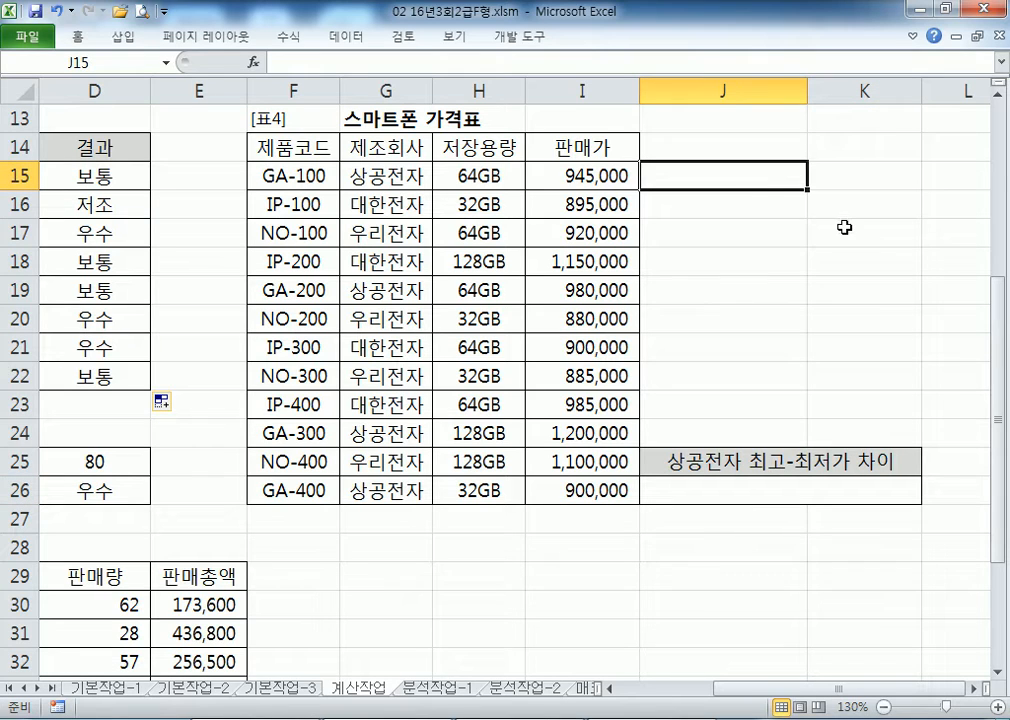
text(=DMAX()
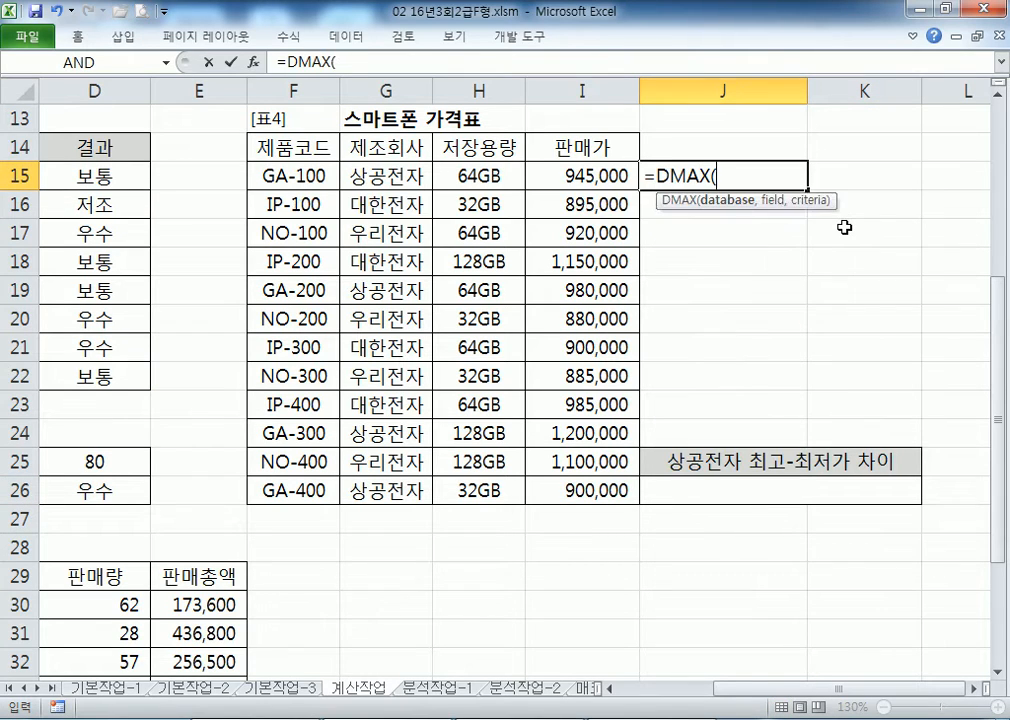
drag(270, 150, 556, 480)
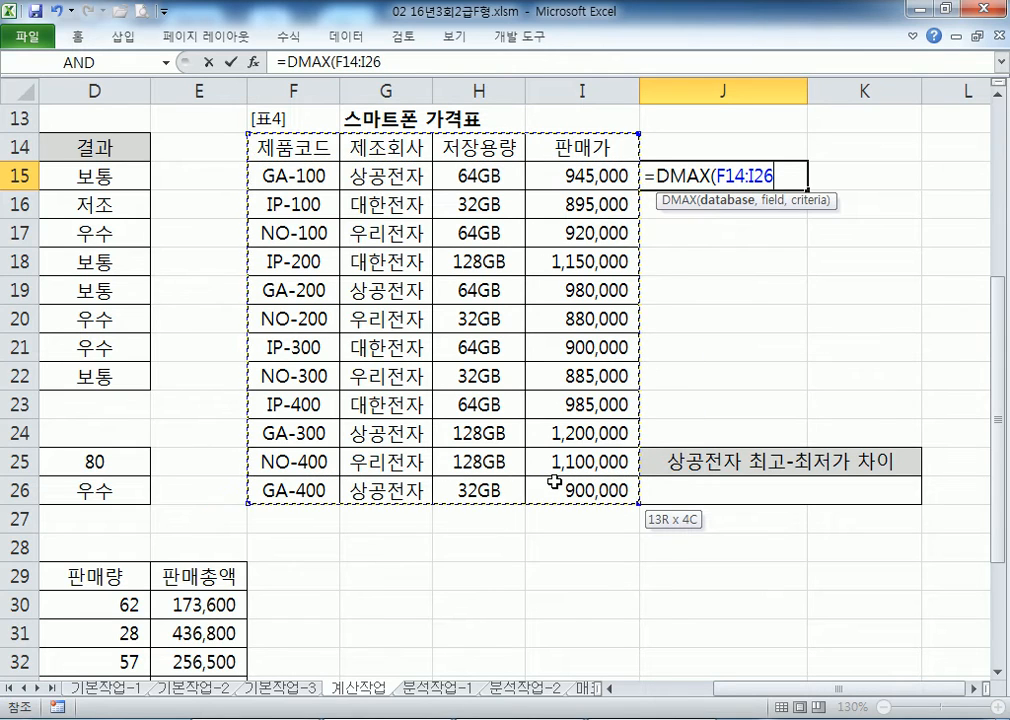
text(,)
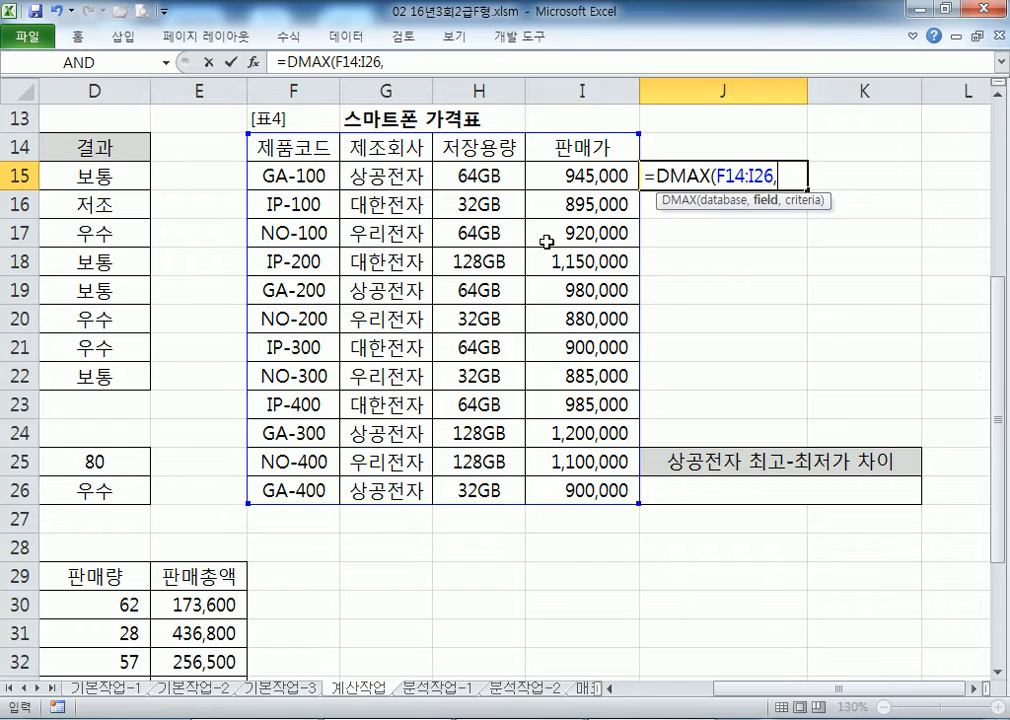
click(573, 147)
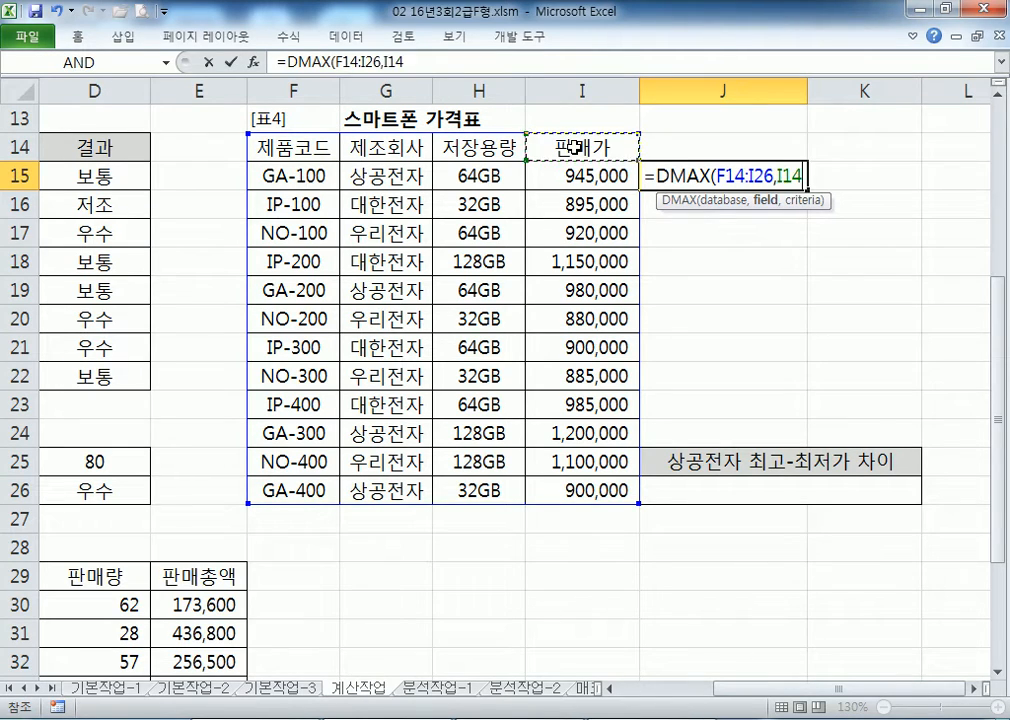
text(,)
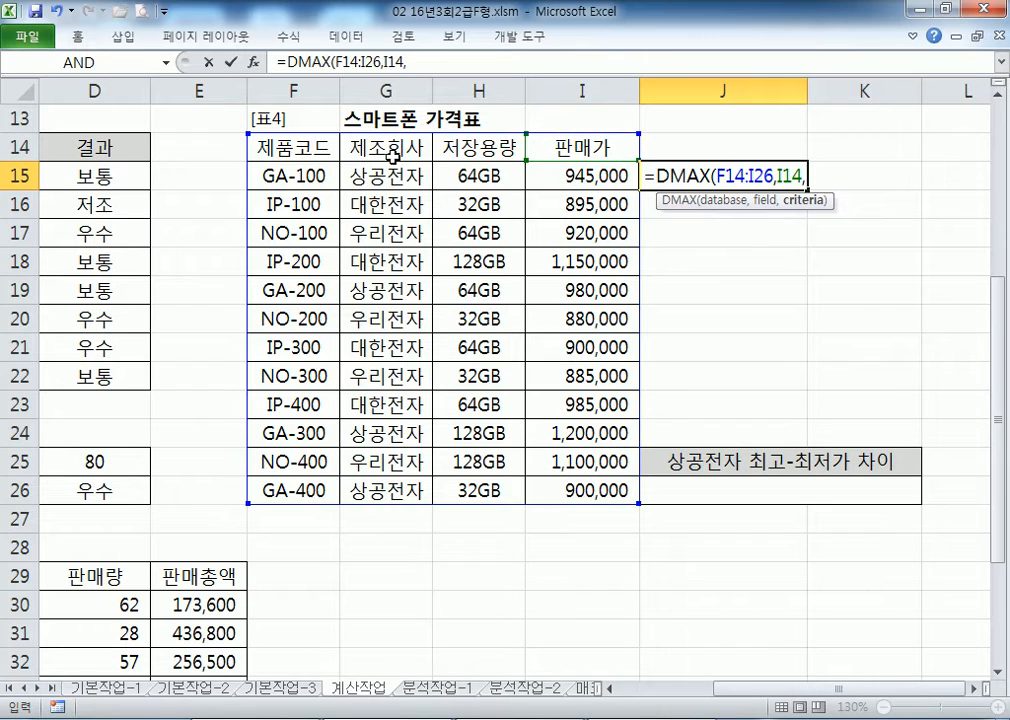
drag(360, 148, 388, 174)
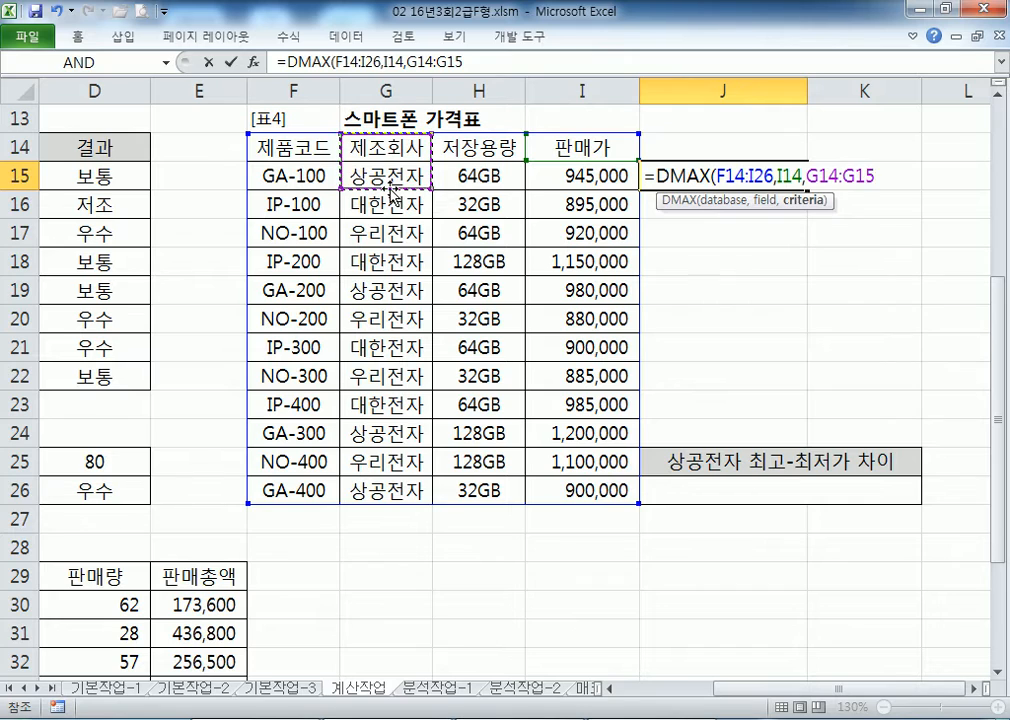
key(Return)
Step: Copy the DMAX formula text from J15 into Notepad, one blank line below the HLOOKUP formula
double_click(775, 180)
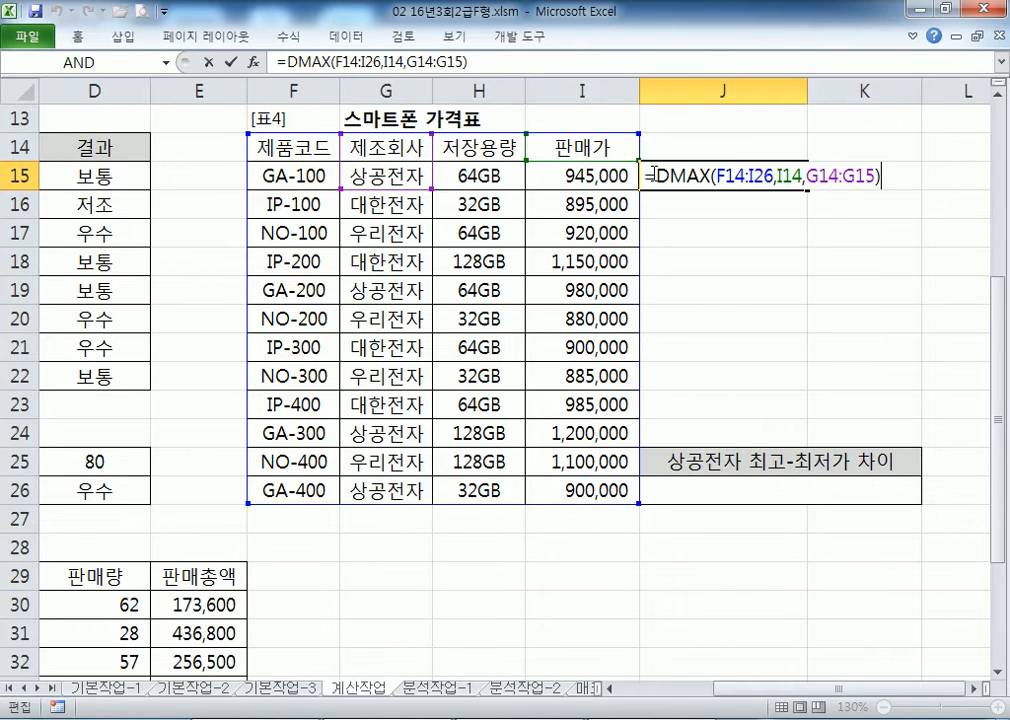
drag(651, 175, 895, 171)
key(ctrl+c)
key(alt+Tab)
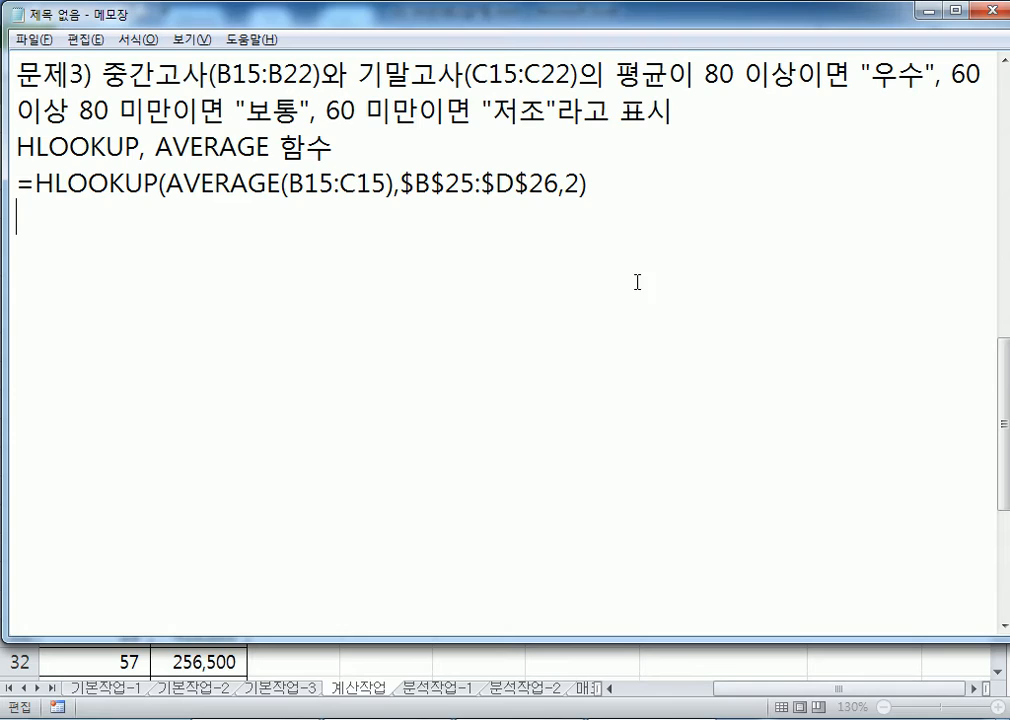
key(Return)
key(ctrl+v)
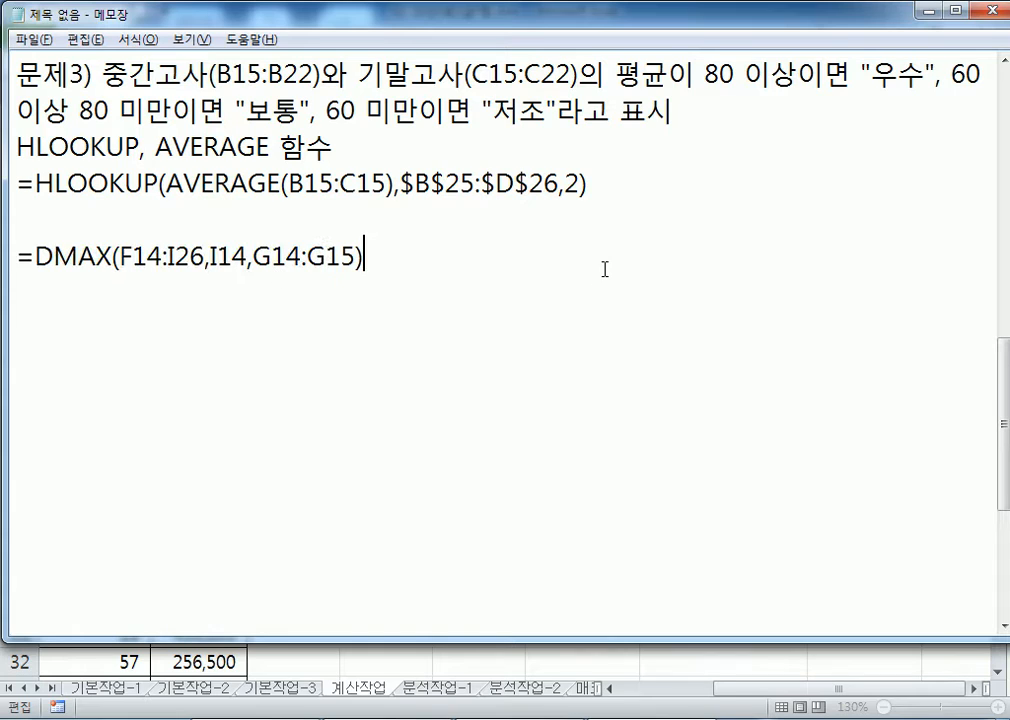
Step: Duplicate the noted DMAX formula on the next line and change the copy's function to DMIN
key(Return)
key(ctrl+v)
key(Left)
key(Left)
key(Left)
key(Left)
key(Left)
key(Left)
key(Left)
key(Left)
key(Left)
key(Left)
key(Left)
key(Left)
key(Left)
key(Left)
key(Left)
key(Left)
key(Left)
key(Left)
key(Left)
key(Left)
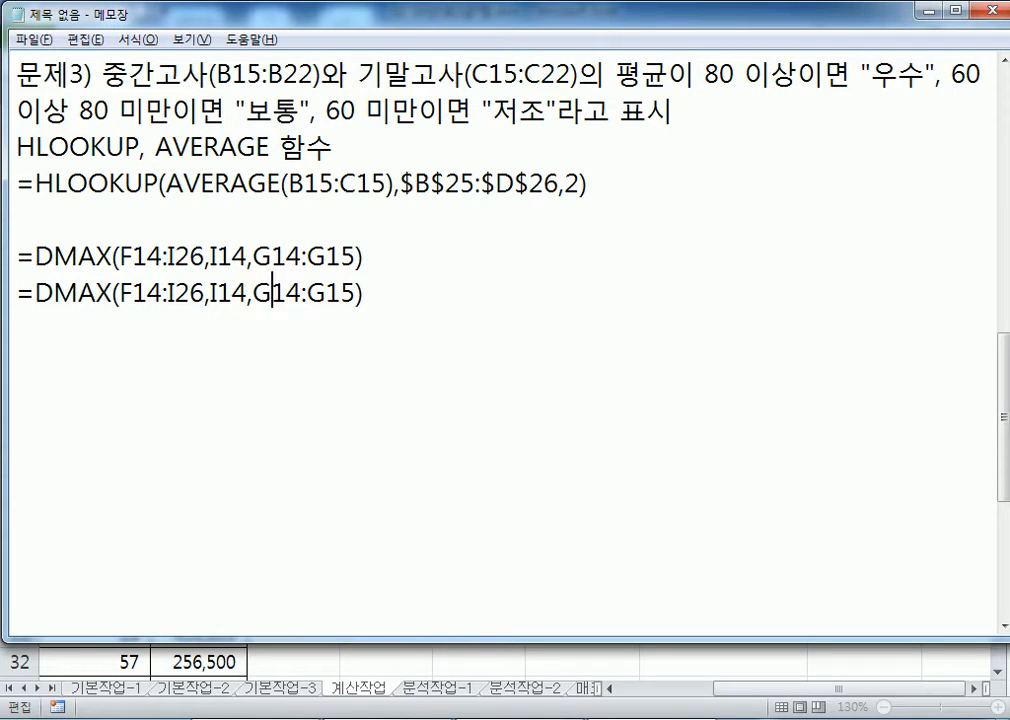
text(ㅑ)
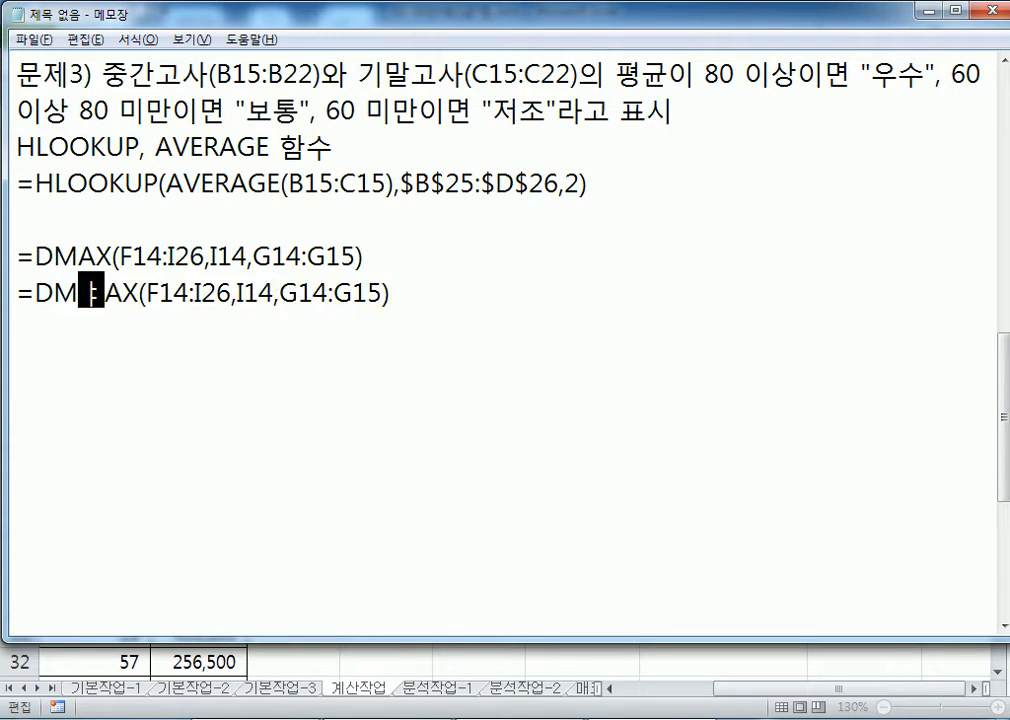
key(BackSpace)
key(Hangul)
text(IN)
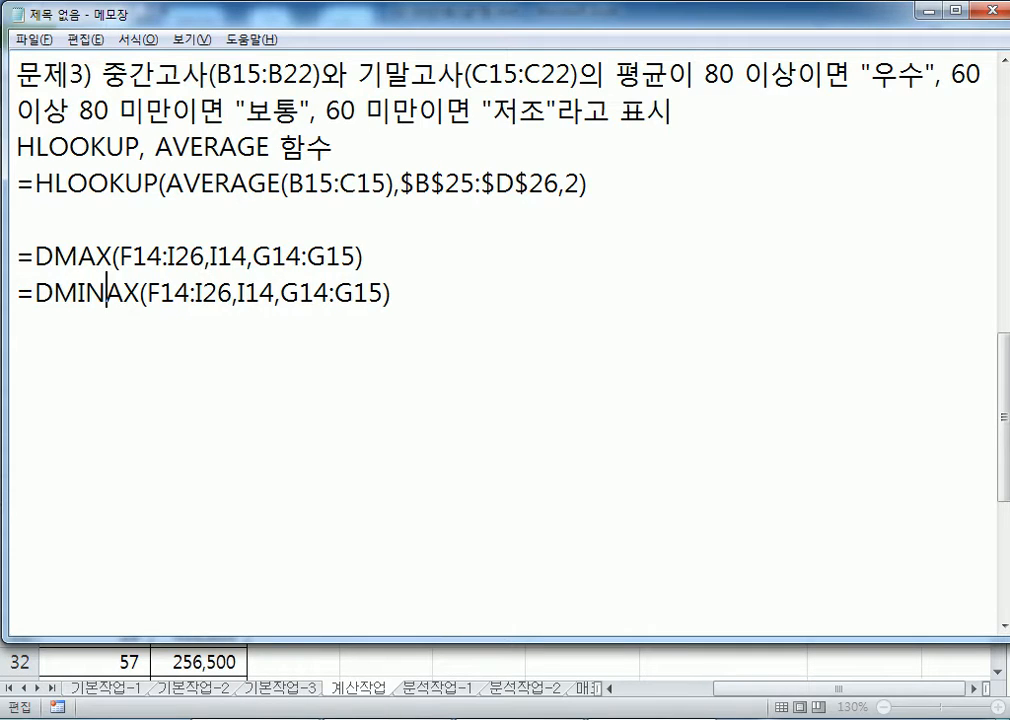
key(Delete)
key(Delete)
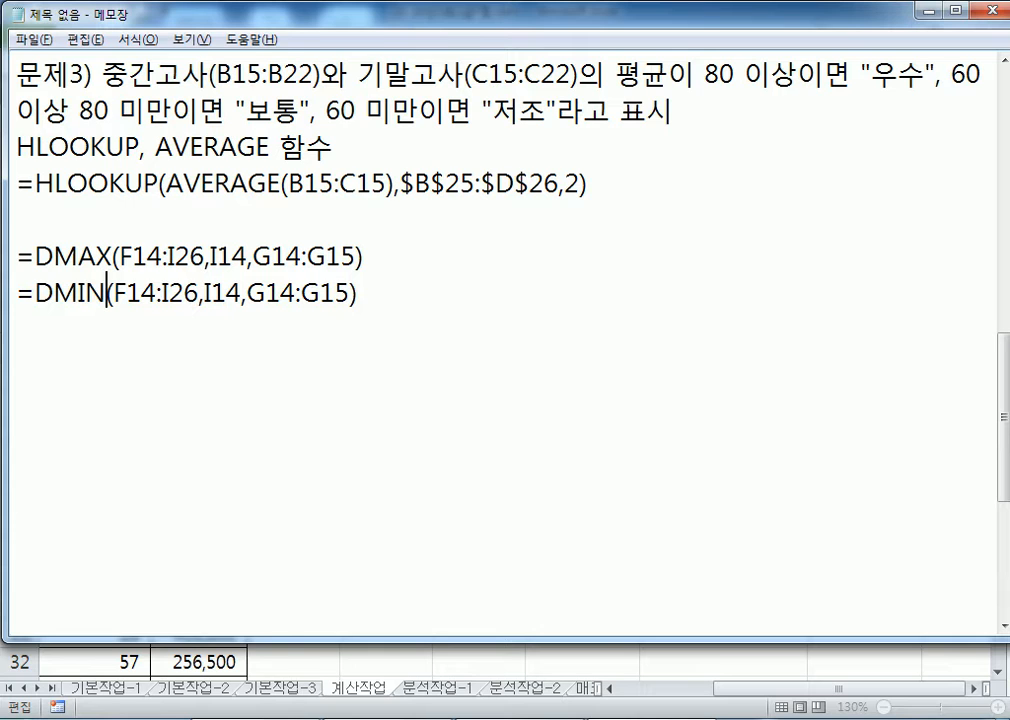
Step: Join the two noted formulas on one line, replacing the DMIN formula's equals sign with a minus
key(alt+Tab)
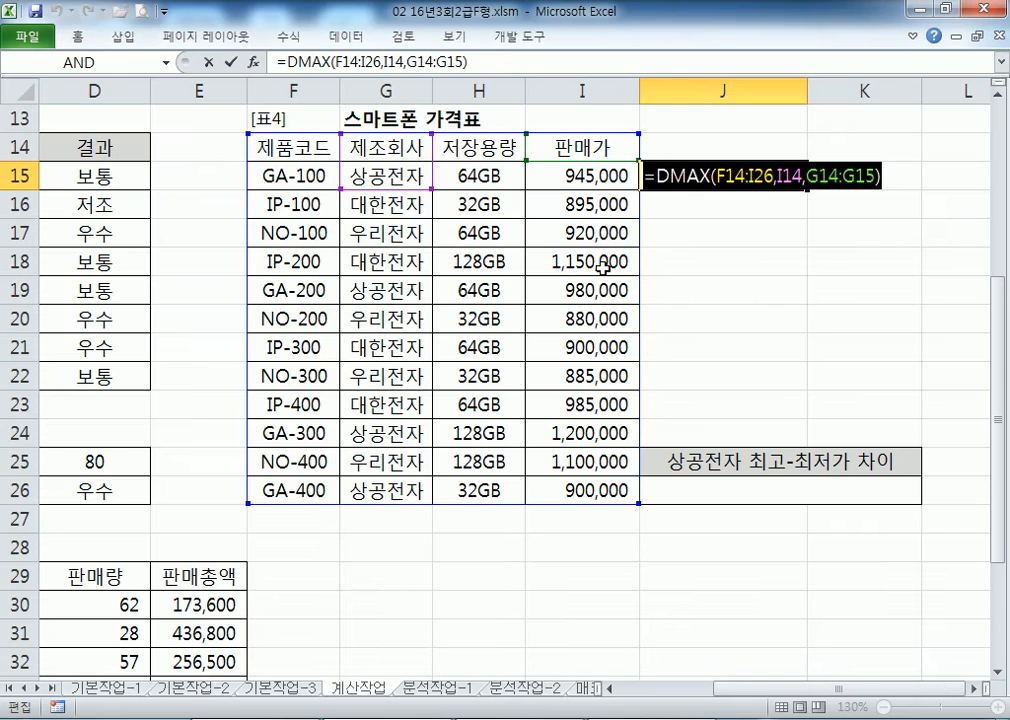
key(alt+Tab)
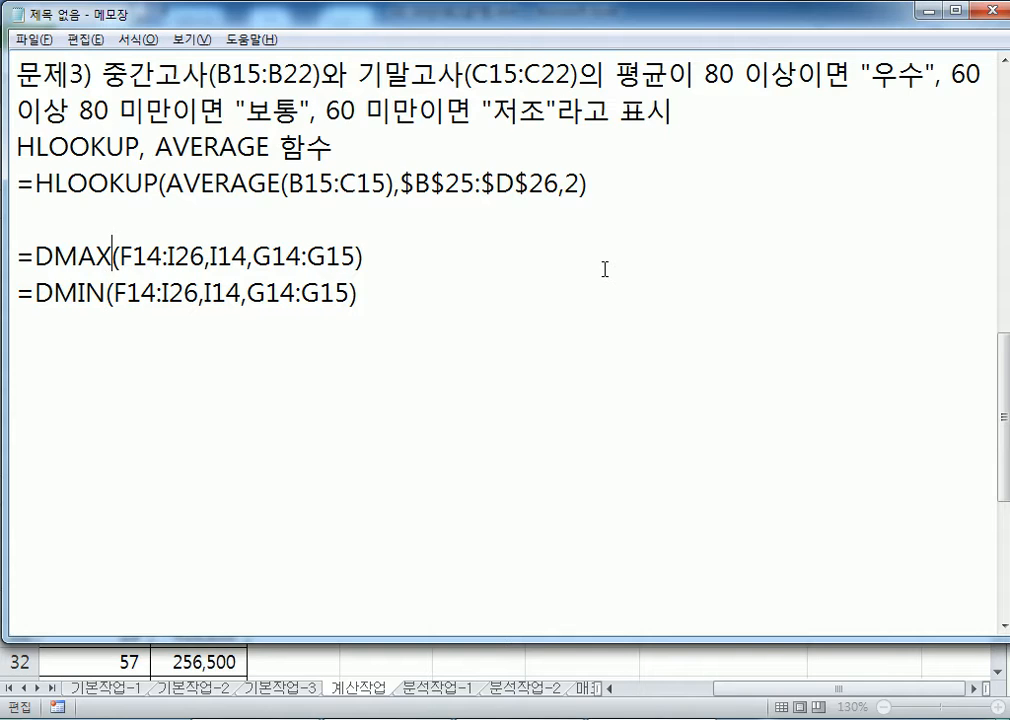
key(Delete)
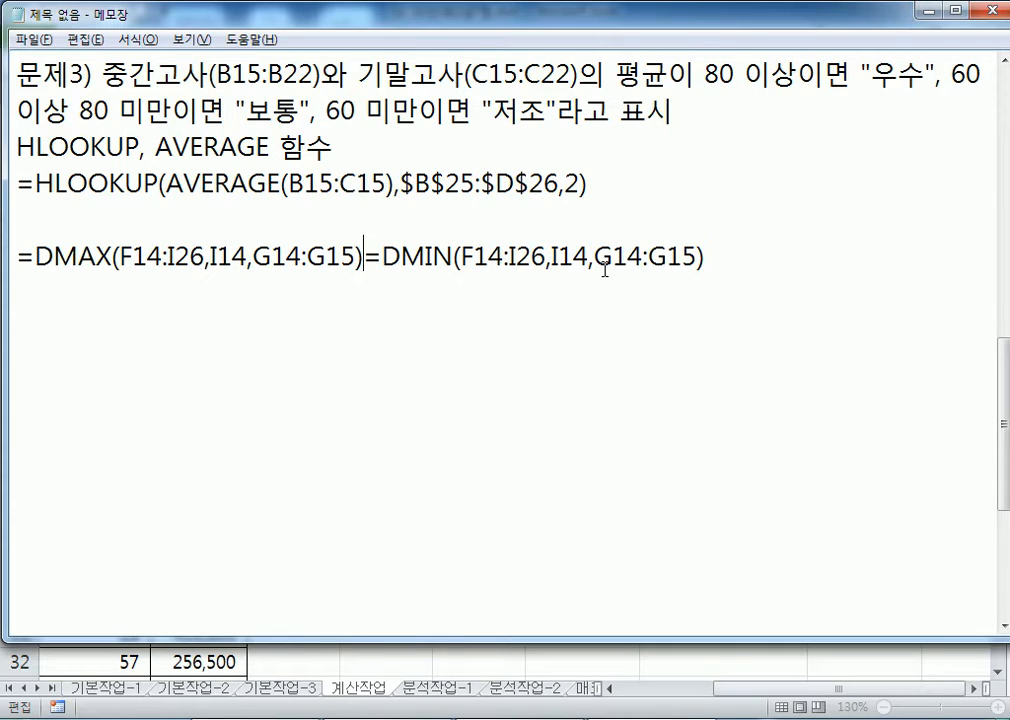
key(Delete)
text(-)
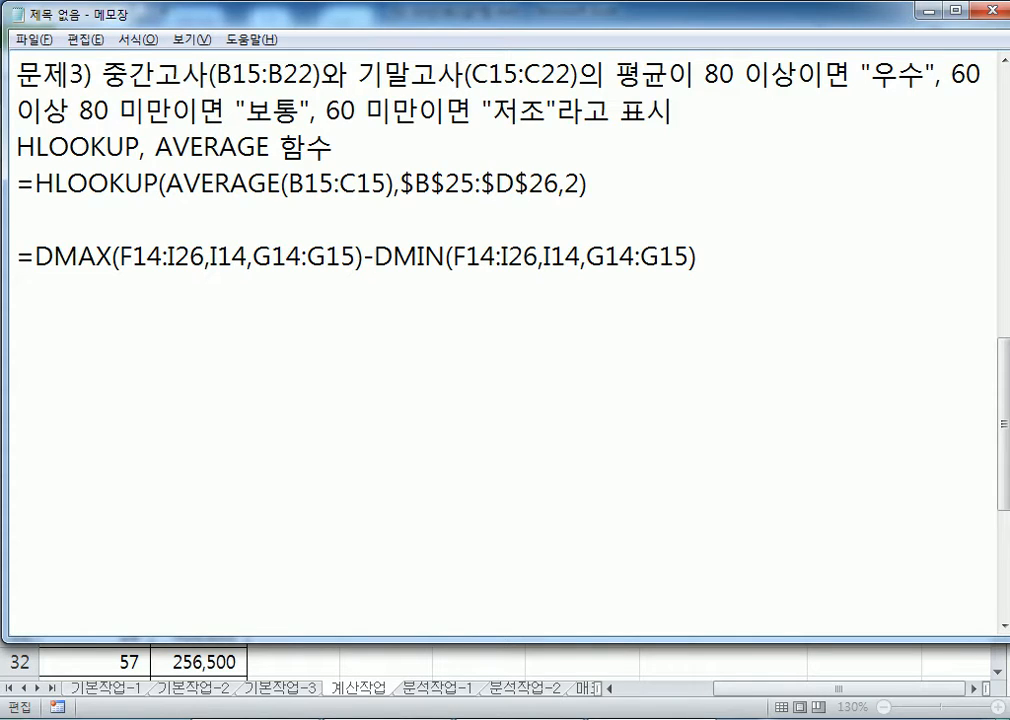
key(Return)
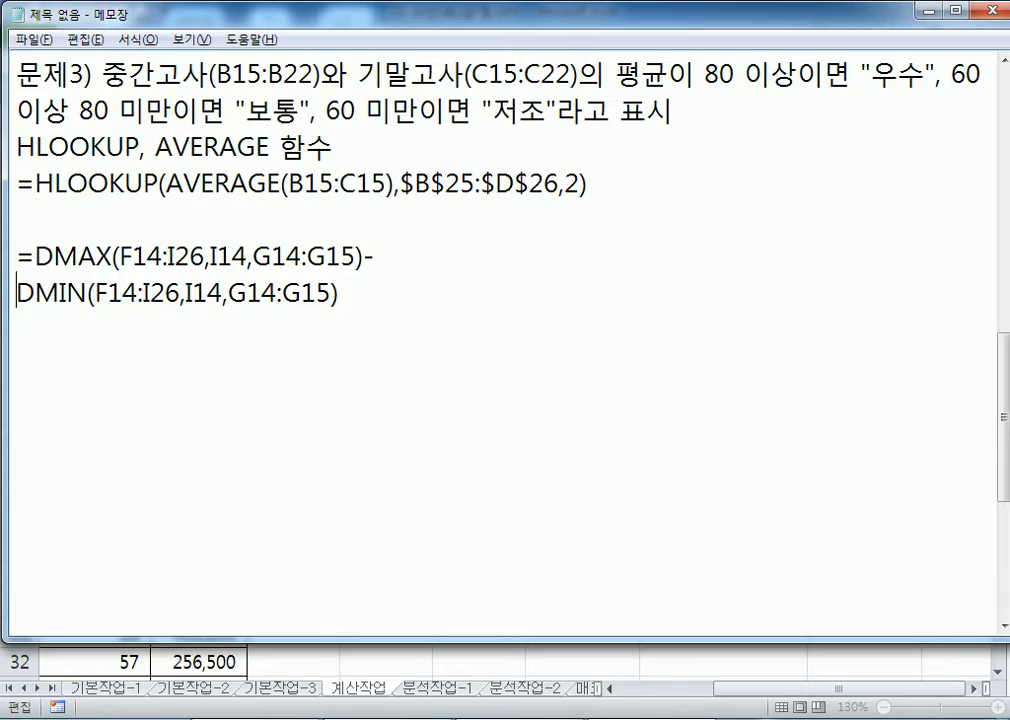
text(=)
key(Up)
key(Right)
key(Right)
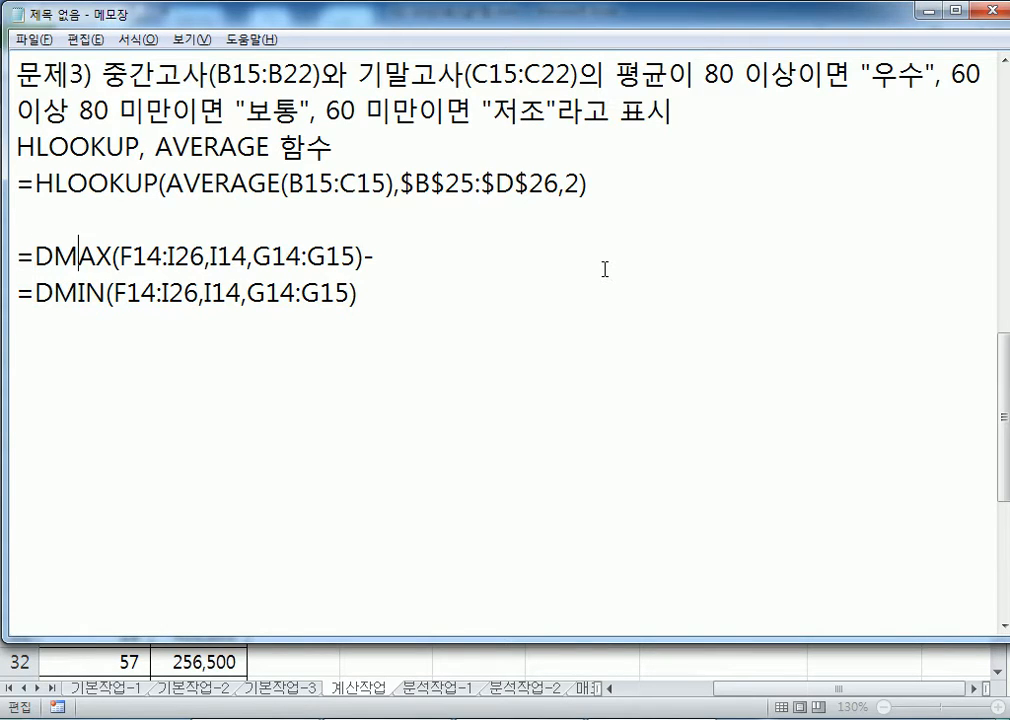
key(Right)
key(Right)
key(Down)
key(Home)
key(Delete)
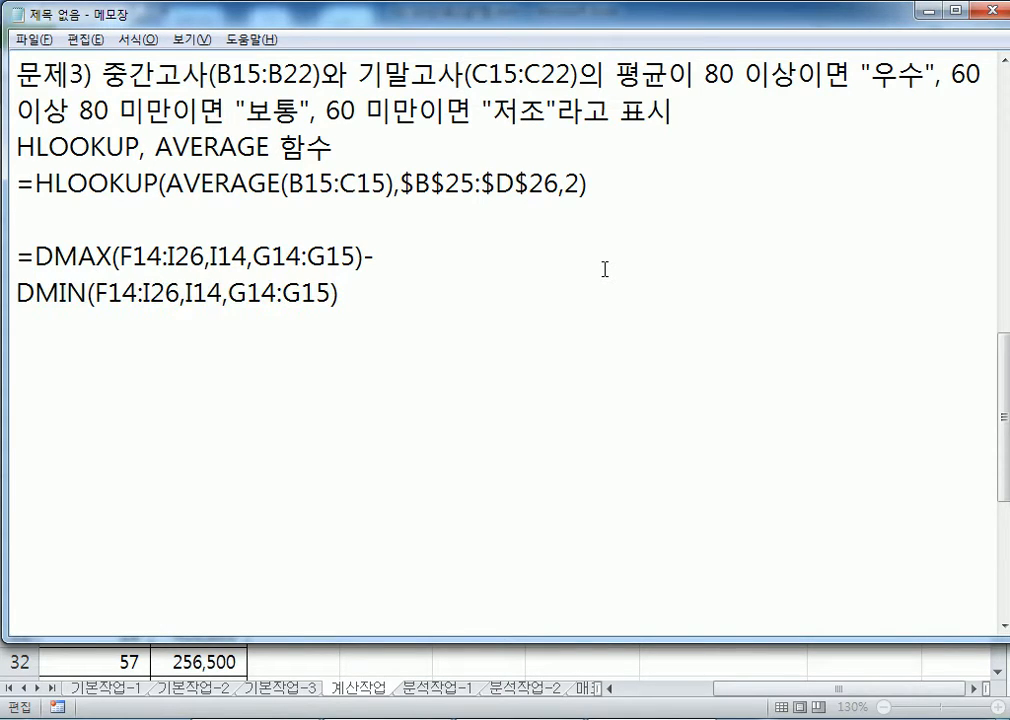
key(BackSpace)
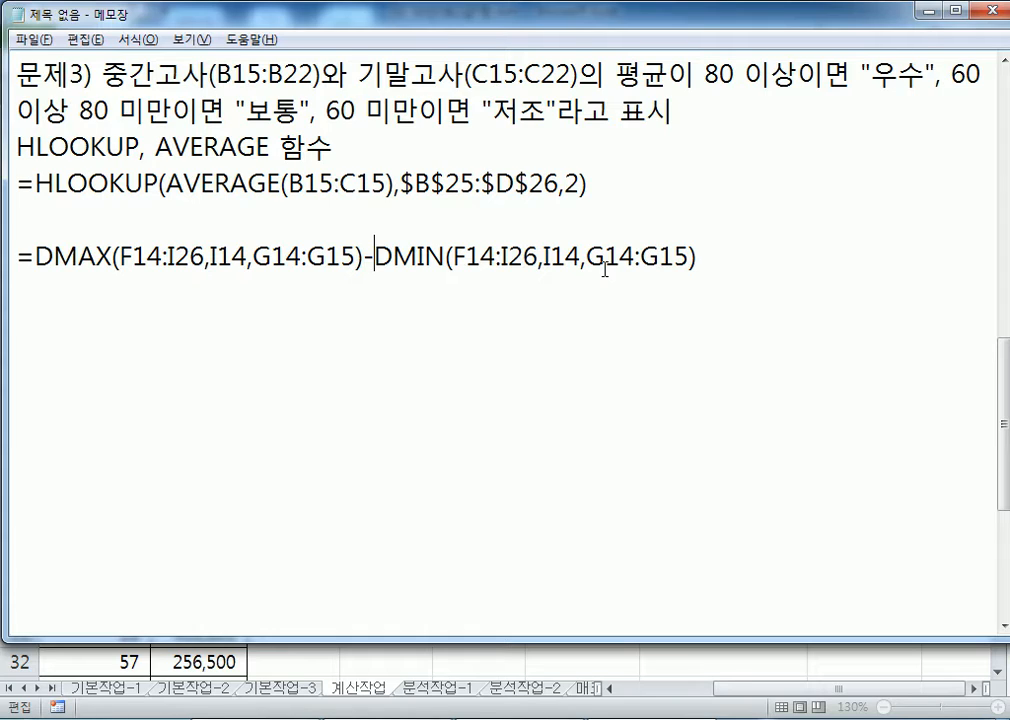
Step: Switch to Excel, complete the DMAX formula in J15 and paste =DMAX(F14:I26,I14,G14:G15) into J26
key(alt+Tab)
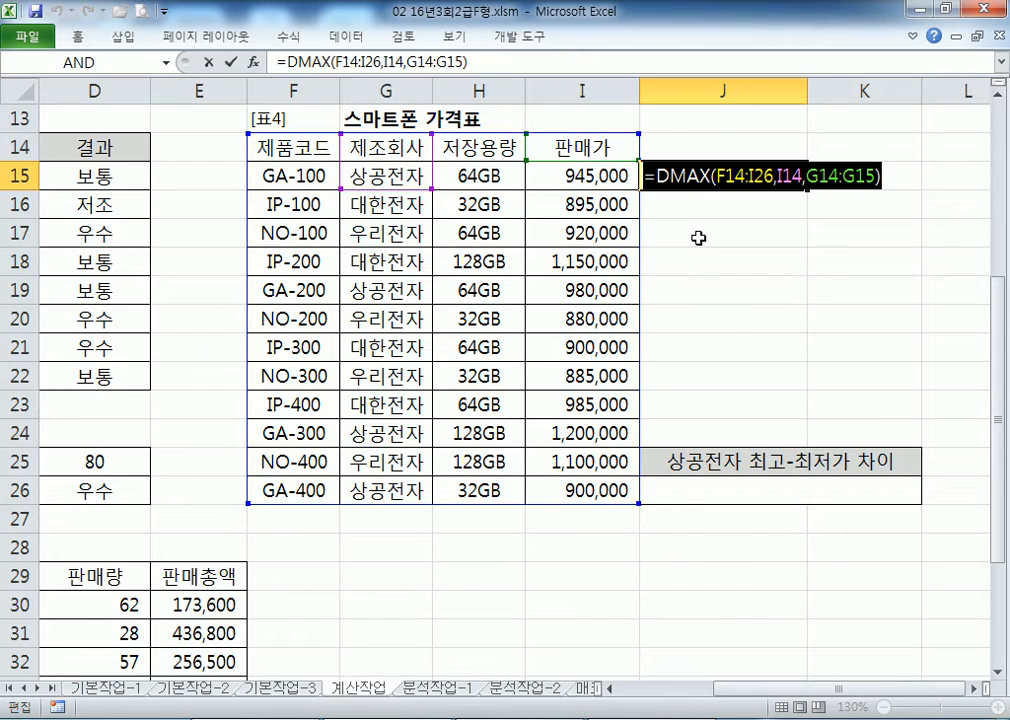
key(ctrl+Return)
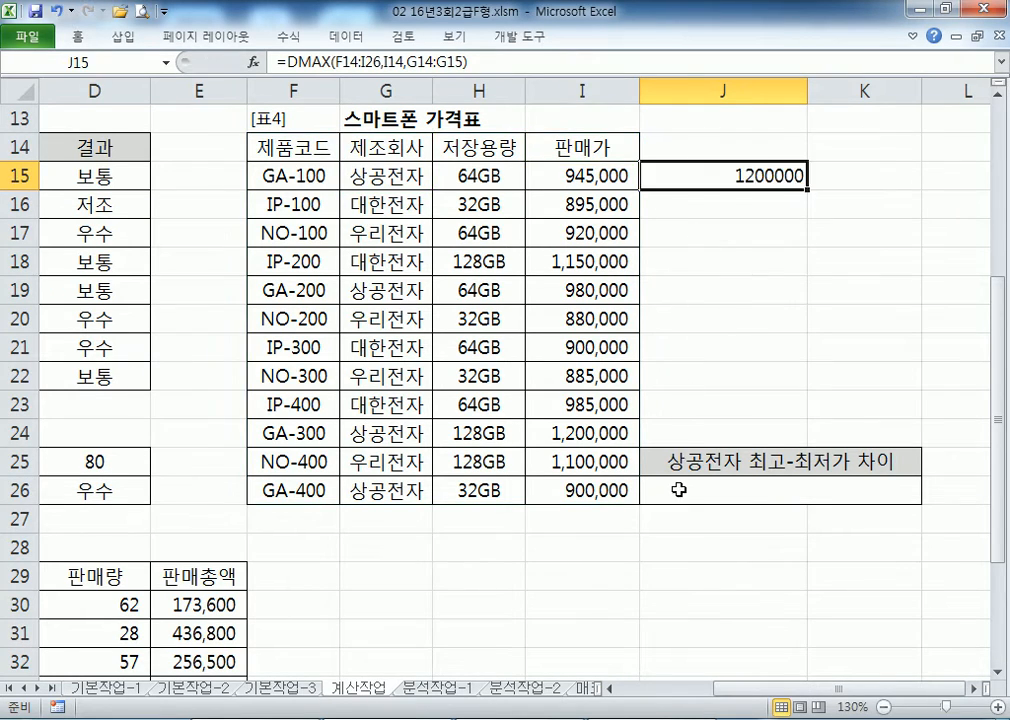
double_click(679, 489)
key(ctrl+v)
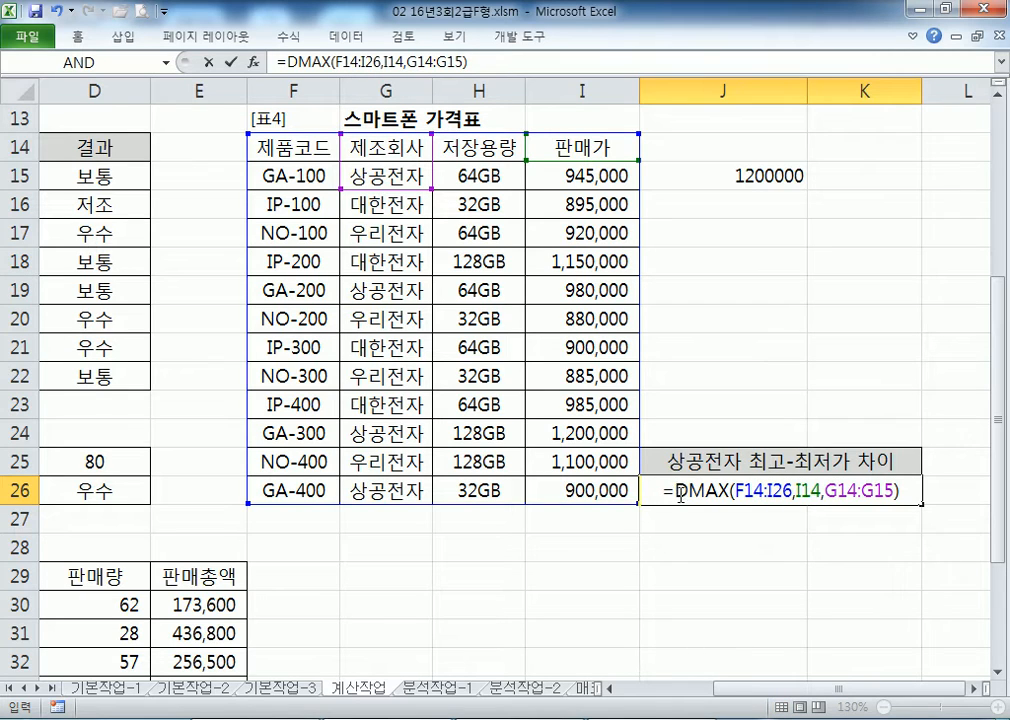
Step: Complete J26 by subtracting DMIN(F14:I26,I14,G14:G15) from the DMAX result
drag(679, 494, 906, 488)
key(ctrl+c)
click(920, 489)
text(-)
key(ctrl+v)
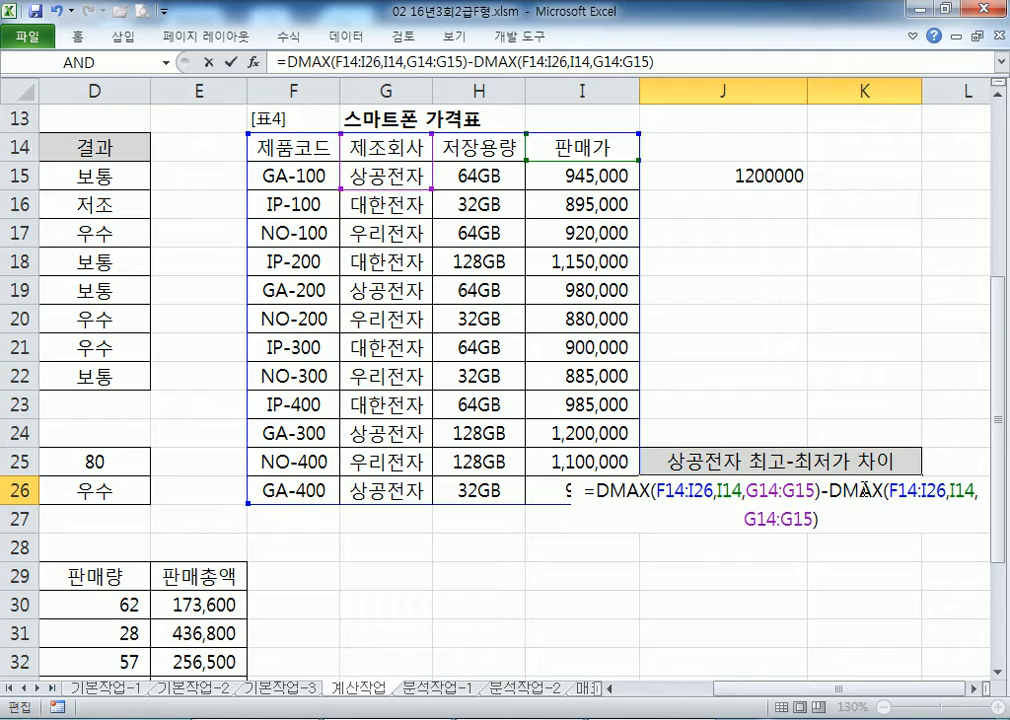
drag(863, 490, 881, 490)
text(IN)
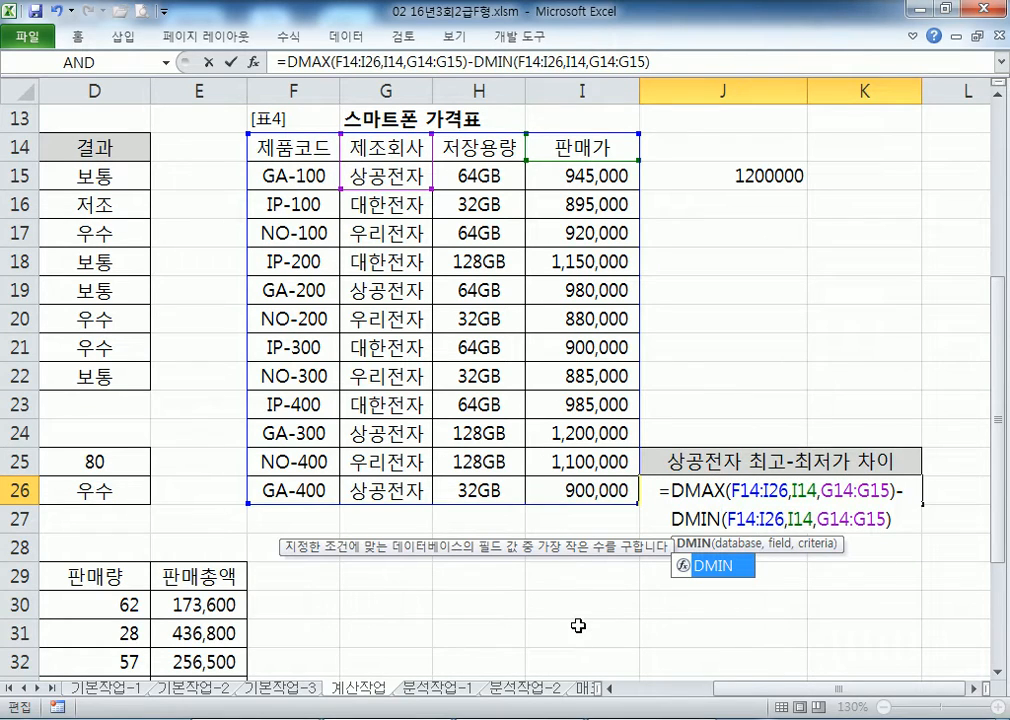
key(Return)
click(742, 490)
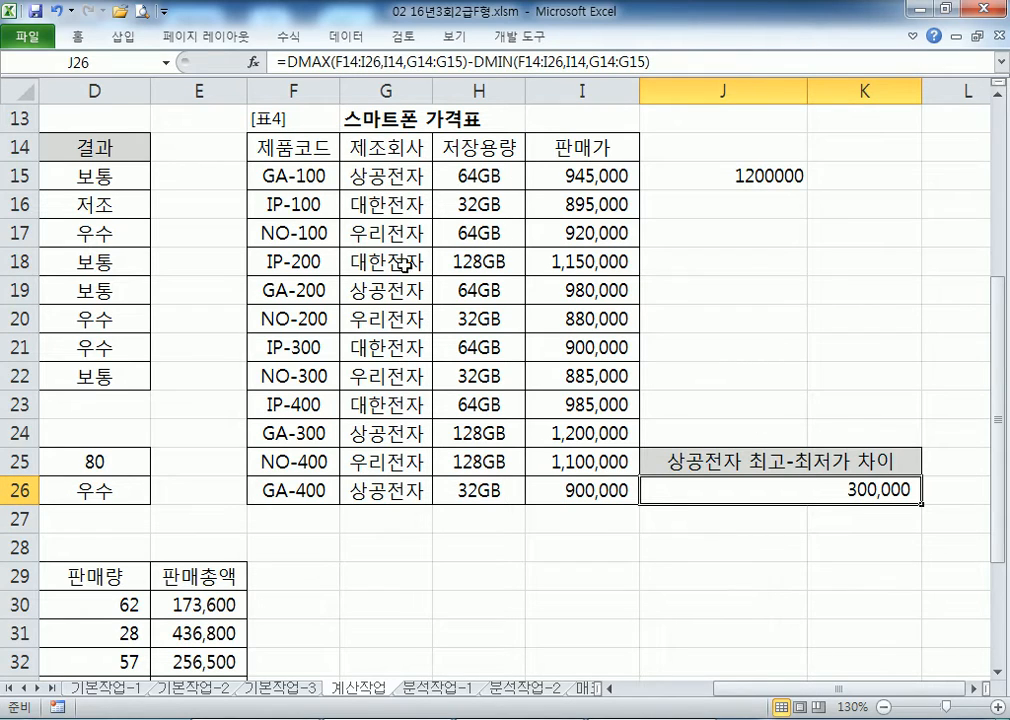
Step: Check the price difference by highlighting the 상공전자 rows 15, 19, 24 and 26 in the smartphone price table
drag(403, 265, 538, 264)
drag(401, 180, 546, 191)
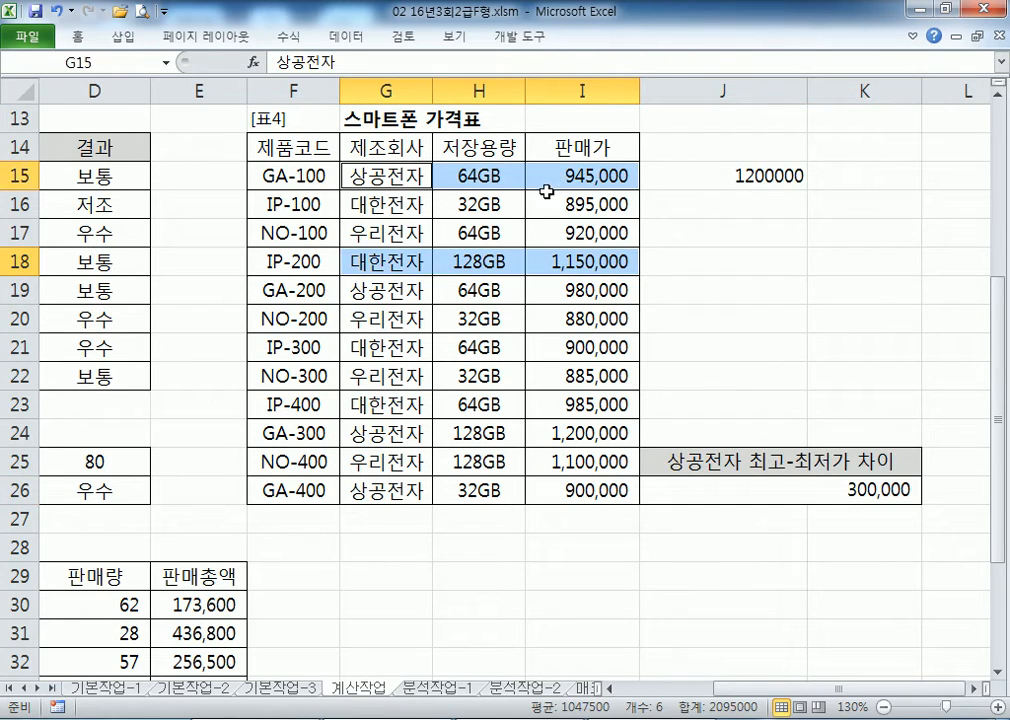
drag(378, 433, 525, 423)
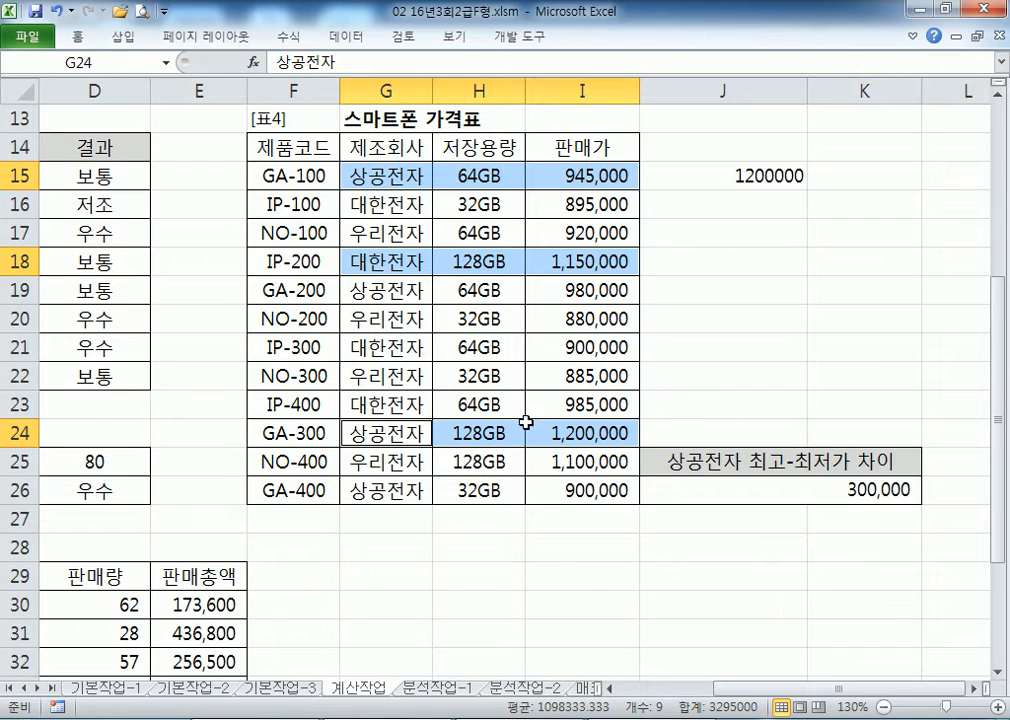
drag(390, 176, 565, 177)
drag(375, 290, 575, 289)
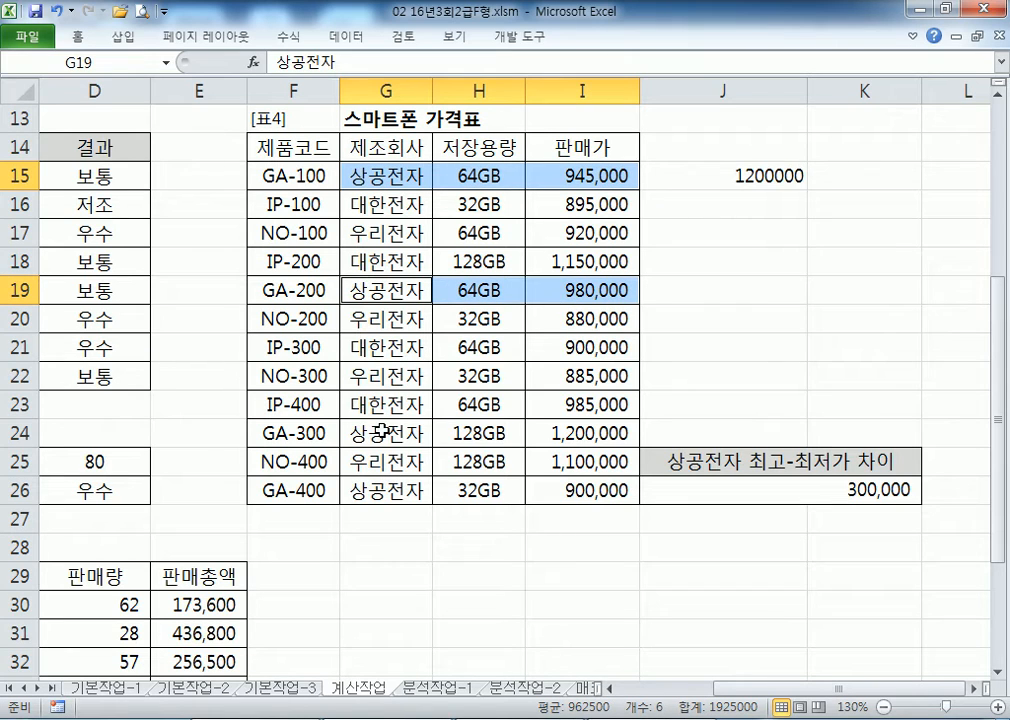
drag(383, 432, 570, 433)
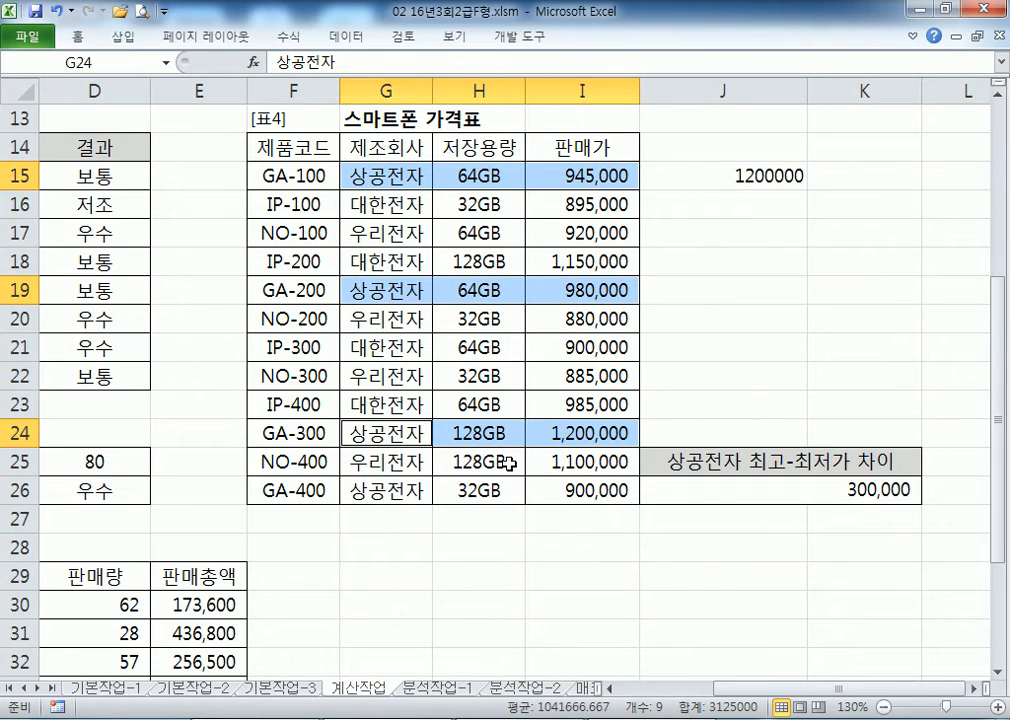
drag(383, 490, 585, 494)
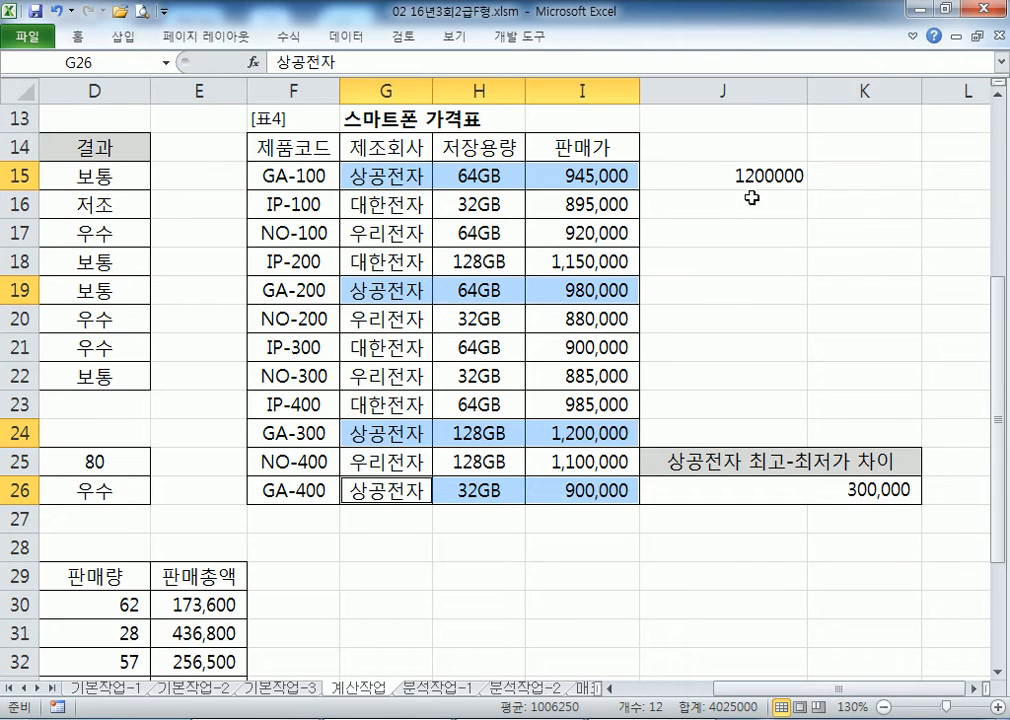
click(736, 241)
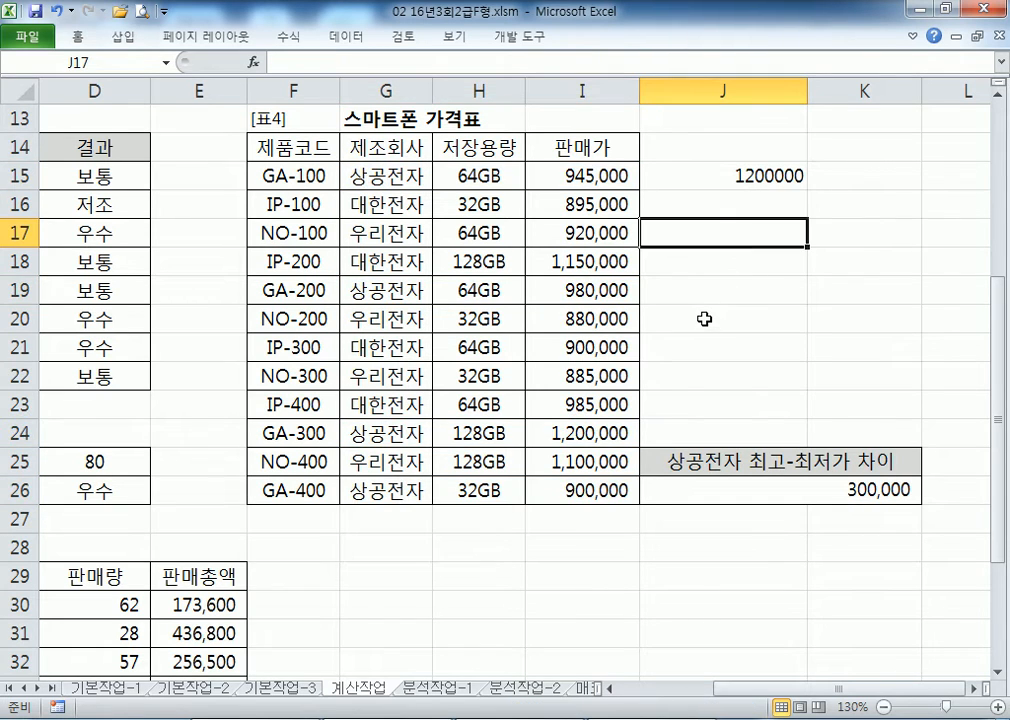
Step: Locate the 제품 판매 현황 table, switch to Notepad and add the heading 문제5) one blank line below the DMAX-DMIN formula
key(Home)
scroll(866, 228, down, 4)
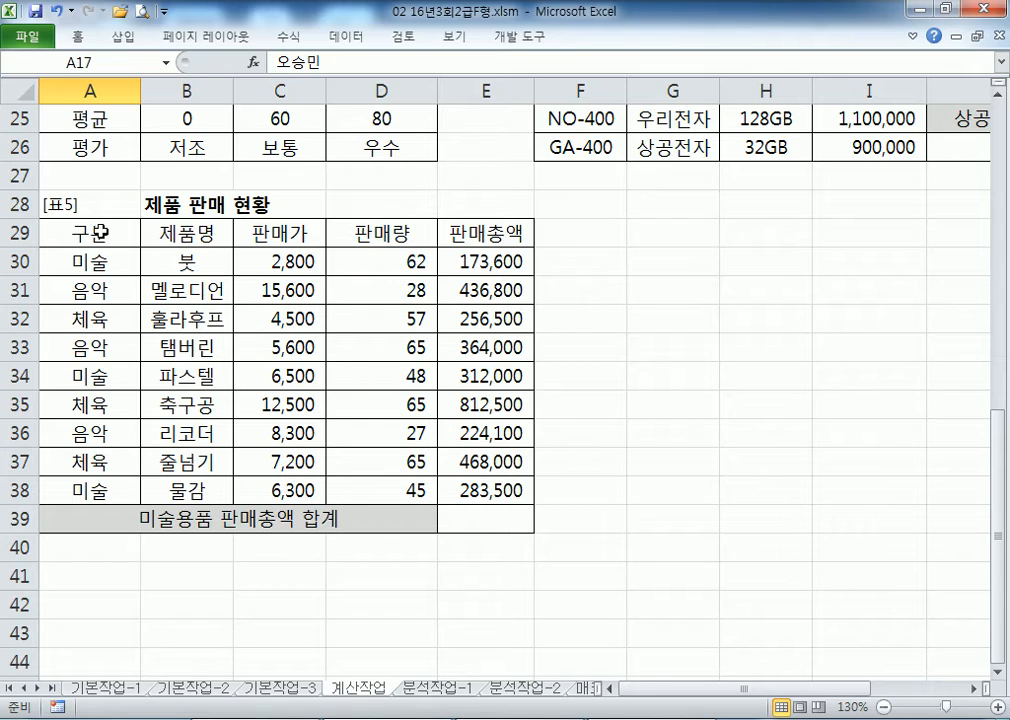
click(660, 257)
key(alt+Tab)
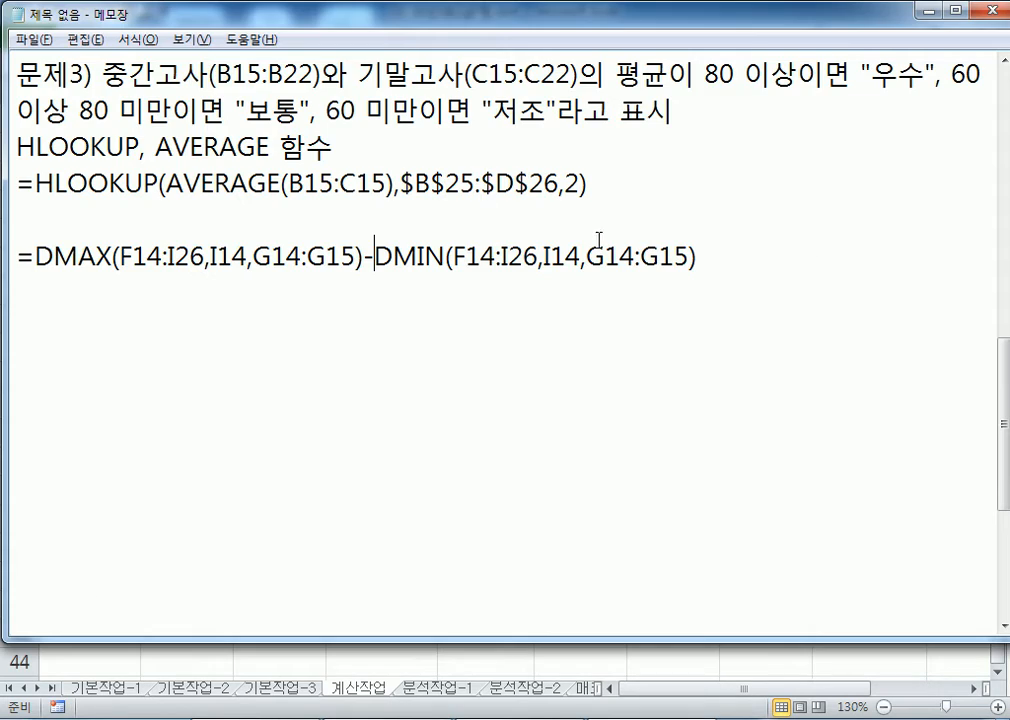
click(243, 355)
text(ANS)
key(BackSpace)
key(BackSpace)
key(BackSpace)
key(Hangul)
text(ㅁ)
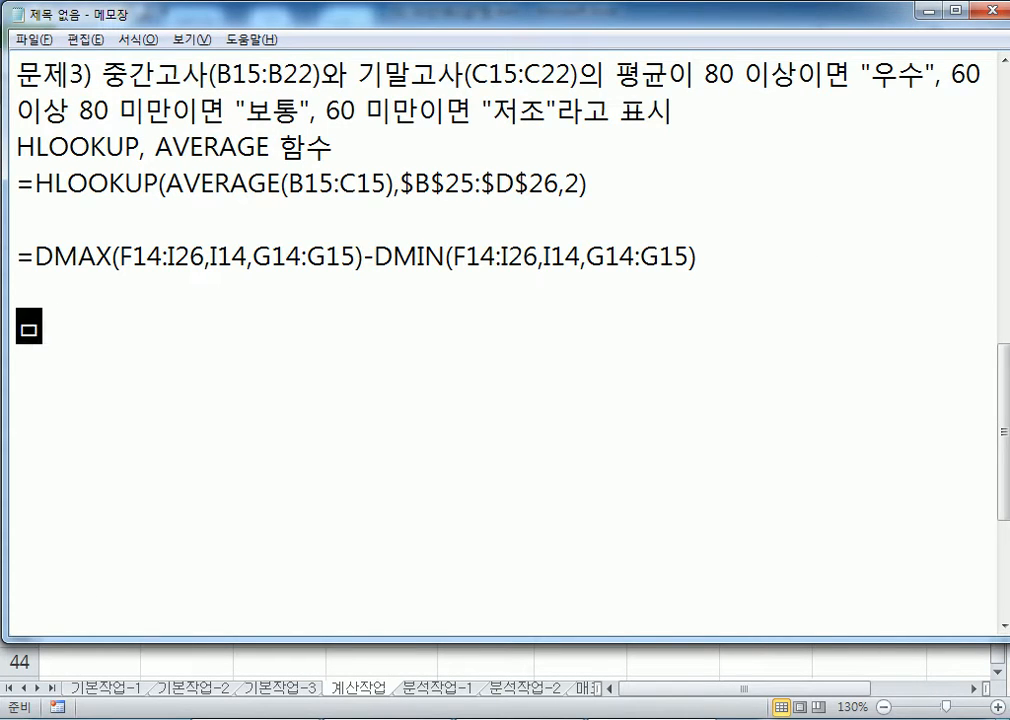
text(문제6)
key(BackSpace)
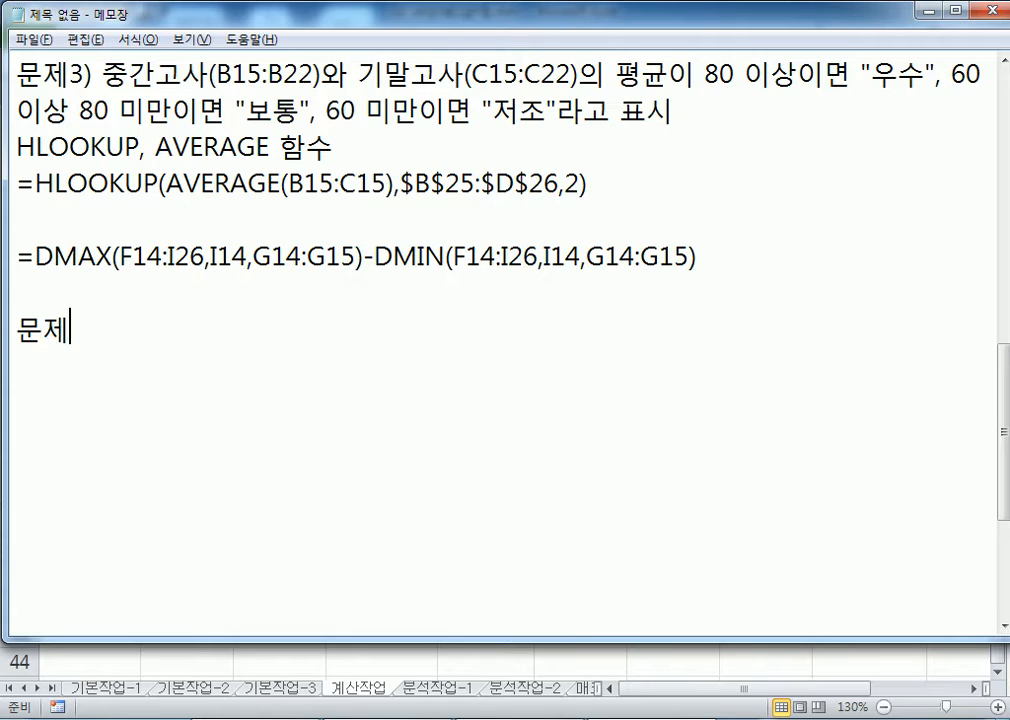
text(5))
key(Return)
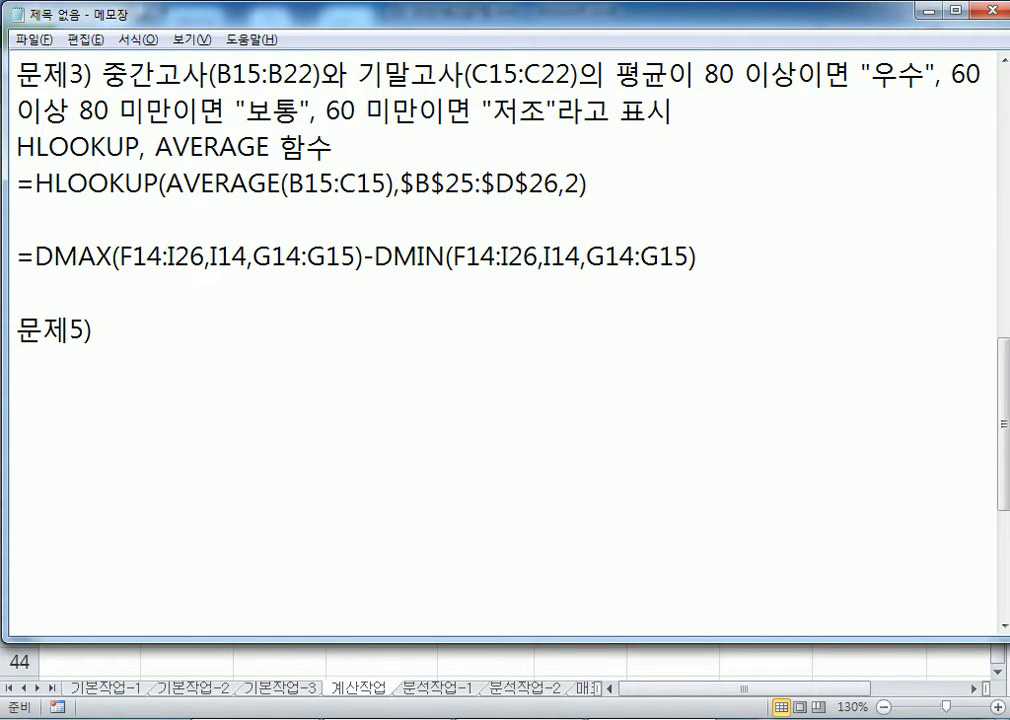
Step: Write the syntax note =SUMIF(범위, 조건, 합계를 구할 범위) under the 문제5) heading
text(=SUMIF()
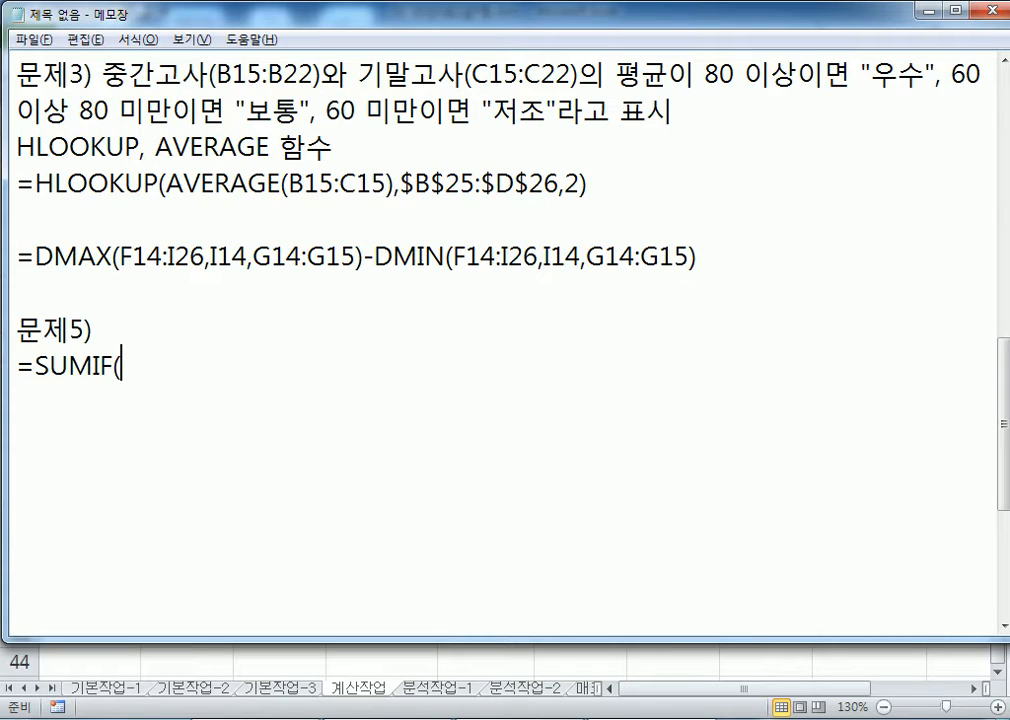
text(범위, ㅈㅗ건, 합계를 )
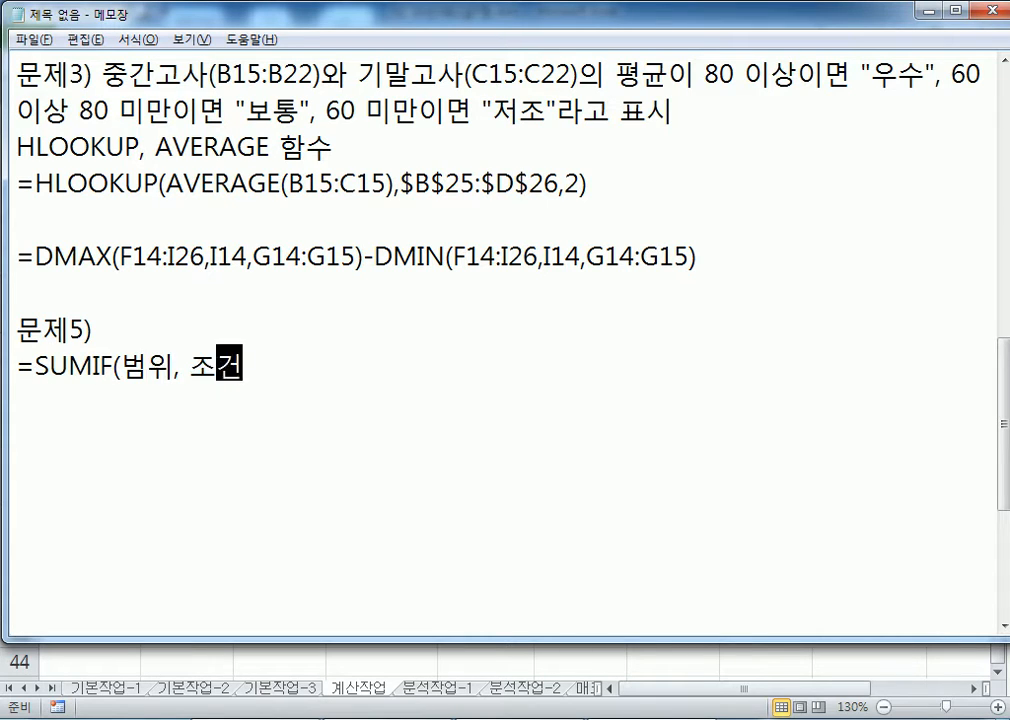
text(구할 범위))
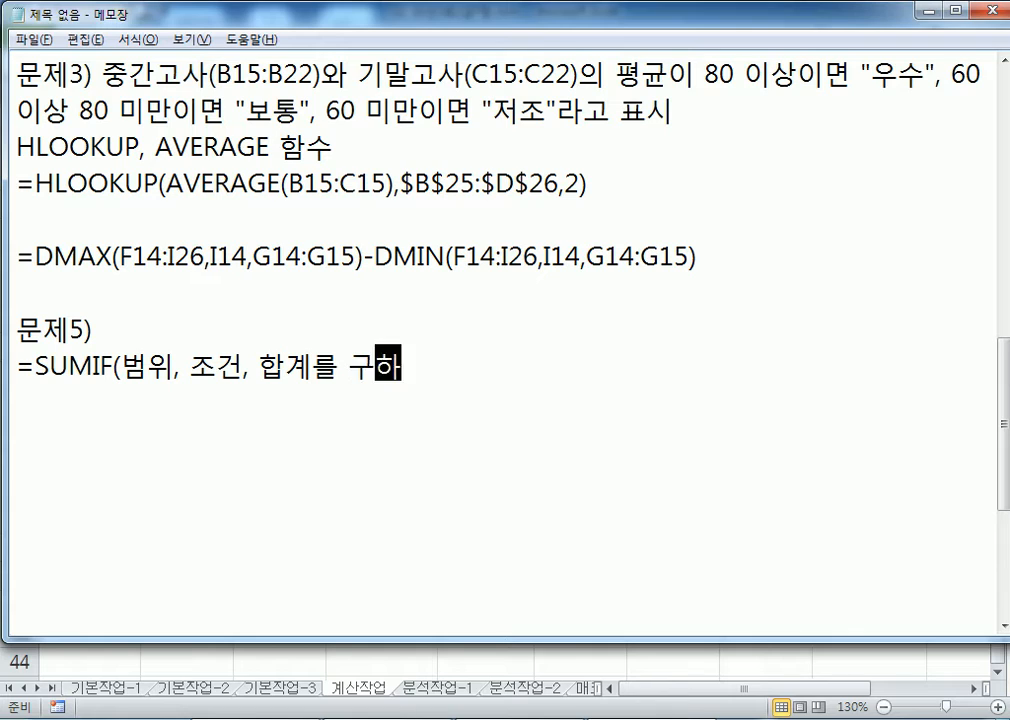
key(Return)
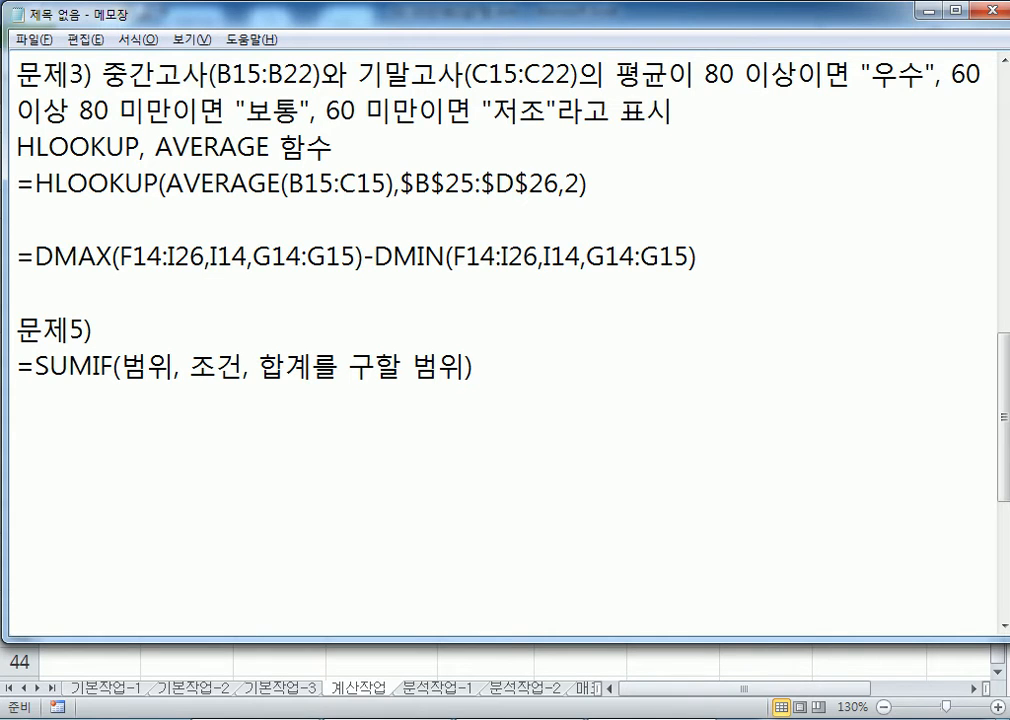
Step: Switch to Excel and examine the 구분 range A30:A38 and the whole sales table A29:E38 for the SUMIF arguments
key(alt+Tab)
drag(84, 250, 88, 486)
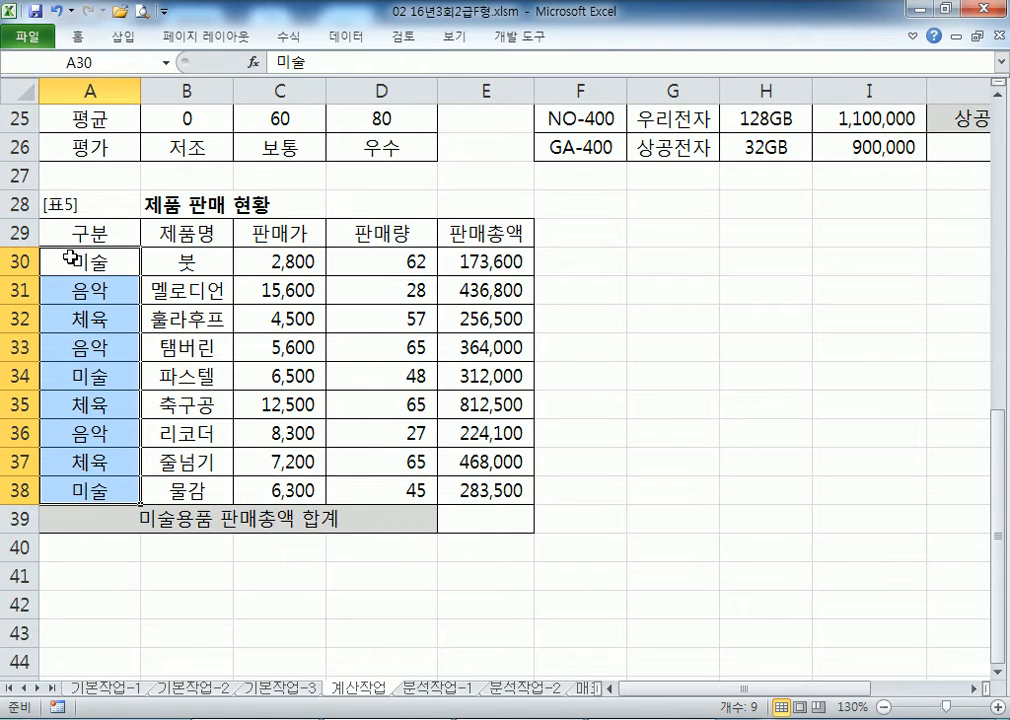
drag(70, 262, 59, 480)
drag(103, 234, 457, 493)
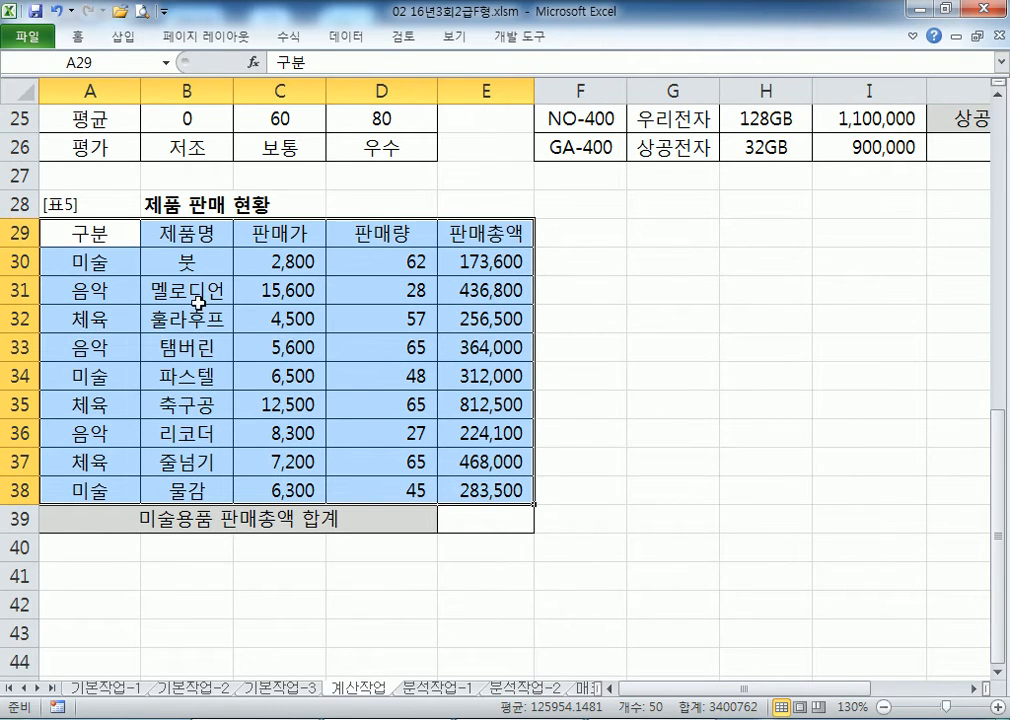
Step: Review the 구분 range A30:A38 and 판매총액 range E30:E38, switch to Notepad and duplicate the SUMIF syntax line below itself
drag(125, 263, 86, 499)
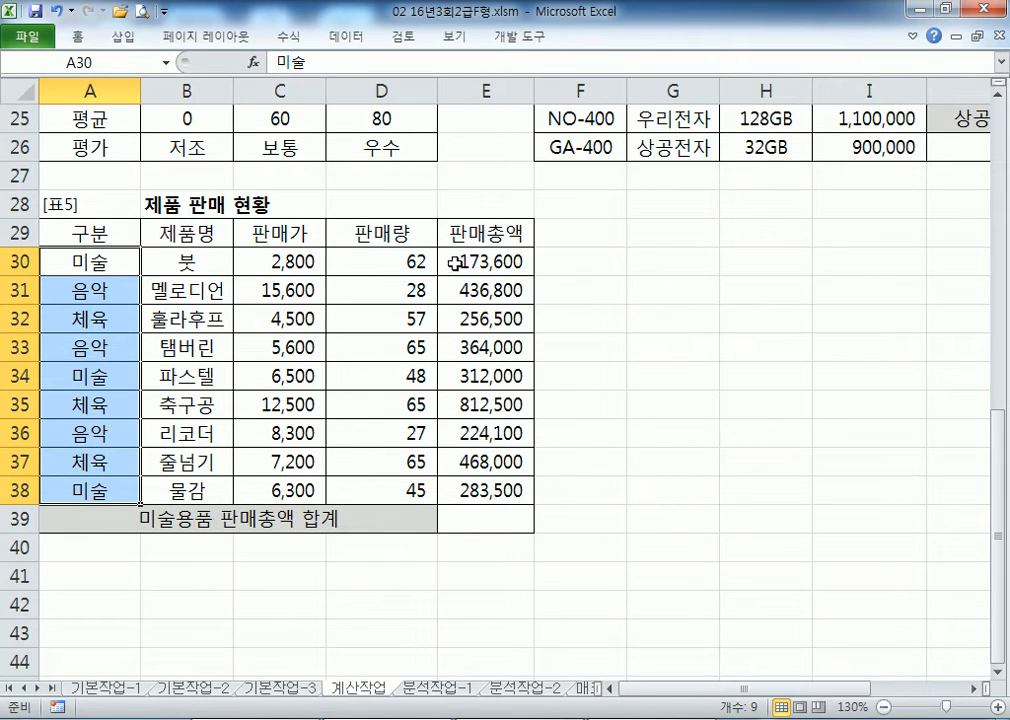
drag(452, 262, 460, 490)
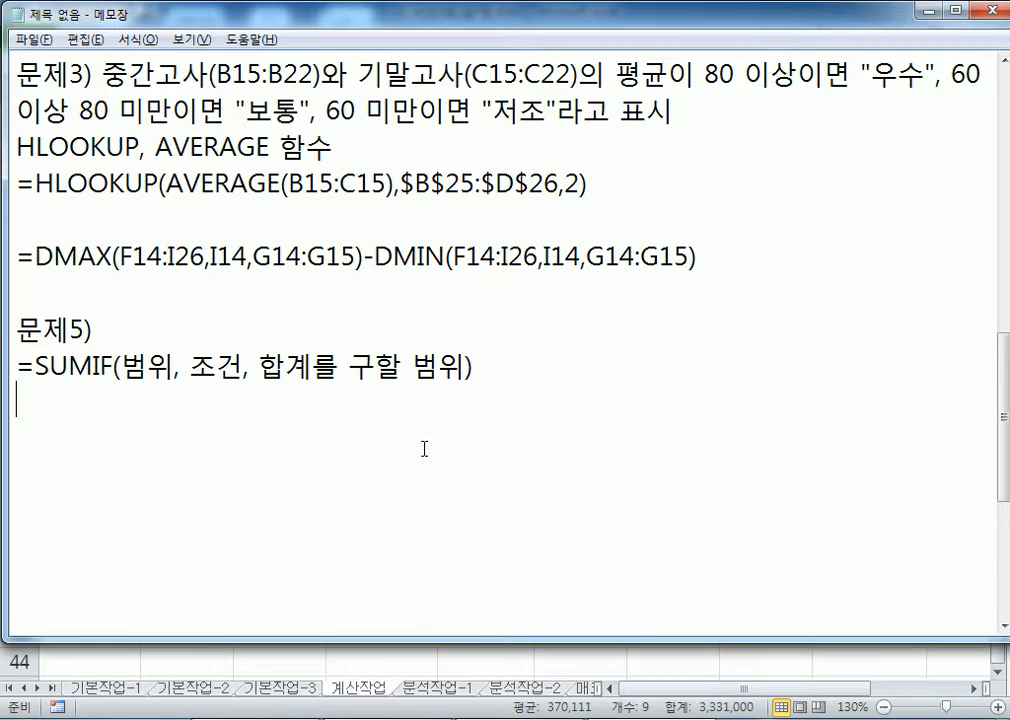
key(alt+Tab)
key(shift+Up)
key(ctrl+x)
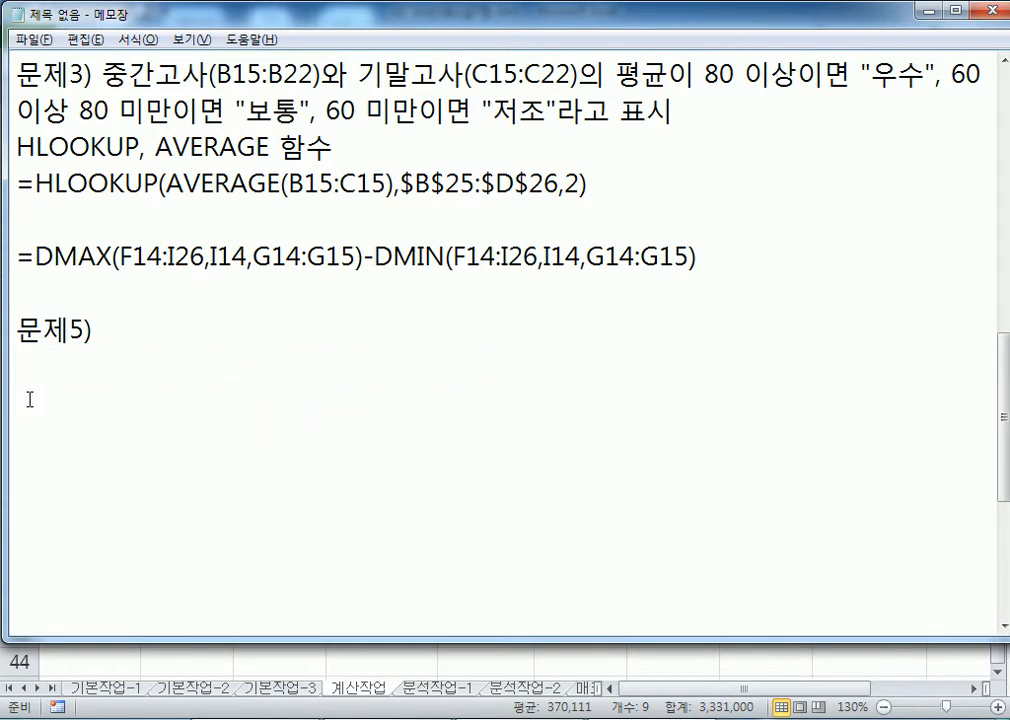
key(ctrl+v)
key(ctrl+v)
Step: Check cell A30 in Excel, return to Notepad and replace the 범위 argument of the duplicated SUMIF line with A30:A38
key(alt+Tab)
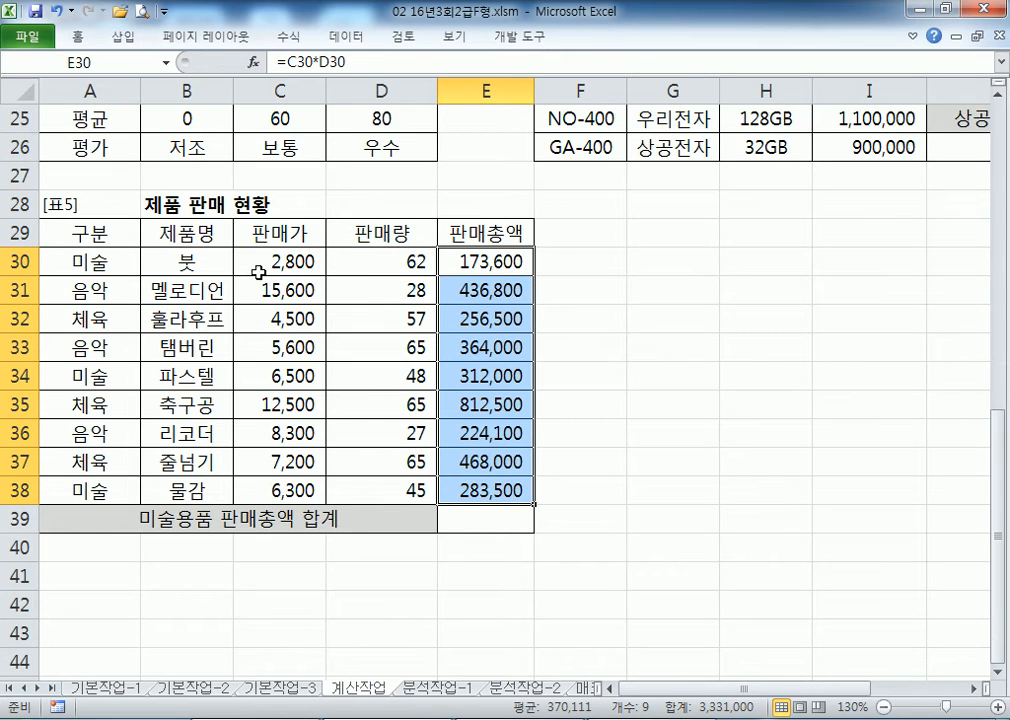
click(117, 263)
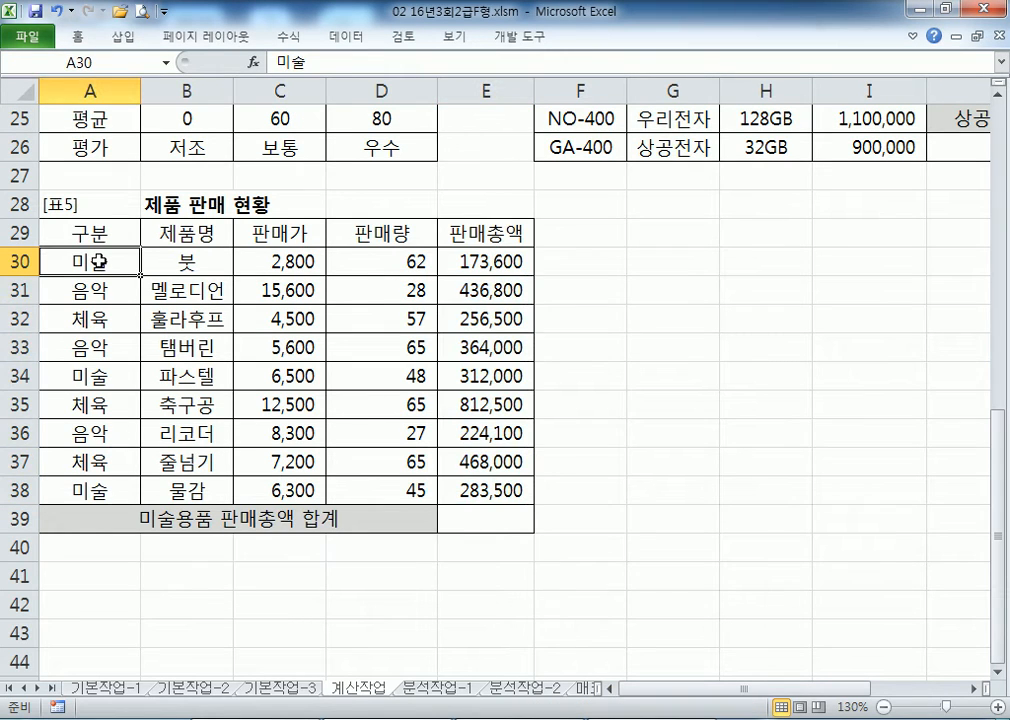
key(alt+Tab)
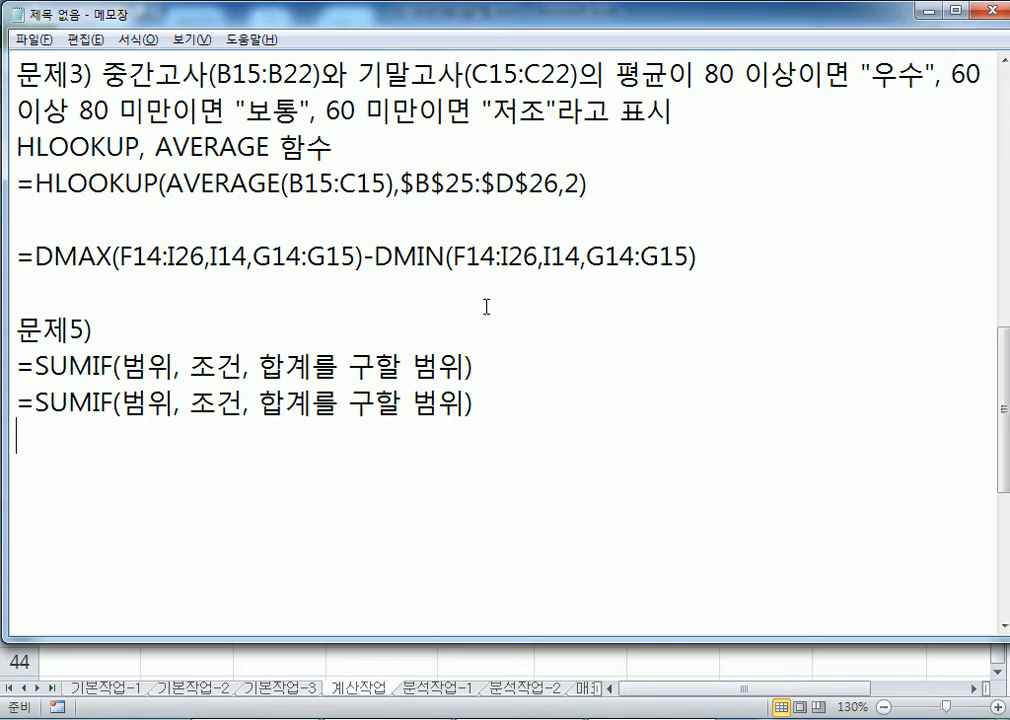
key(Left)
key(Left)
key(Left)
key(Left)
key(Left)
key(Left)
key(Left)
key(Left)
key(Left)
key(Left)
key(Left)
key(Left)
key(Left)
key(Left)
key(Left)
key(Left)
key(Left)
key(Left)
key(Left)
key(Left)
key(Right)
text(A30)
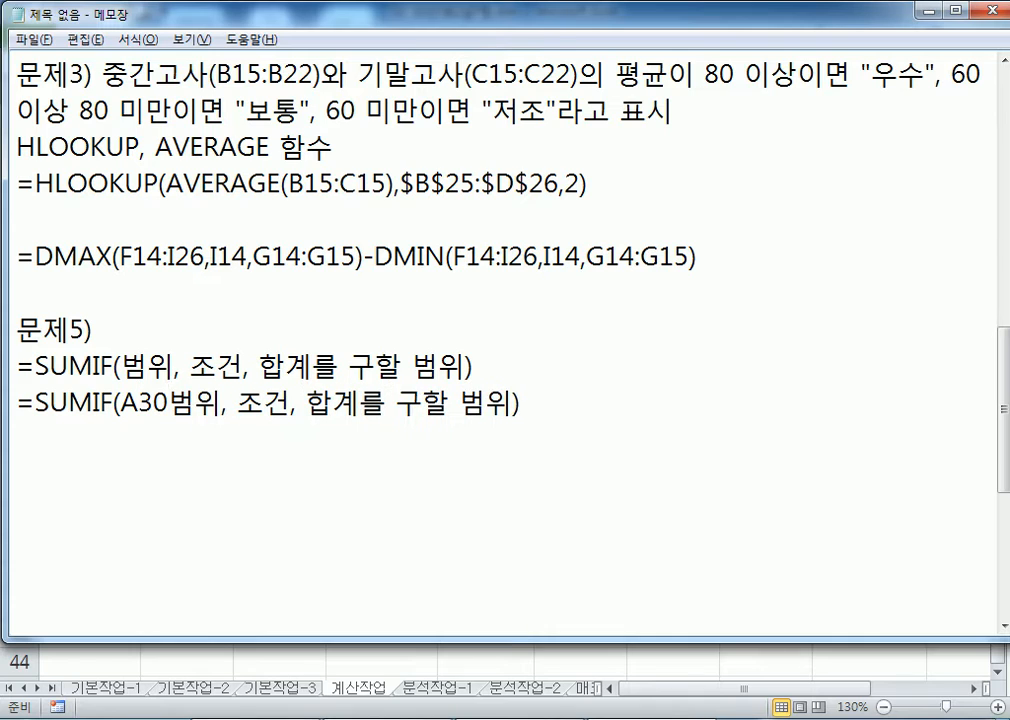
text(:A38)
key(Delete)
key(Delete)
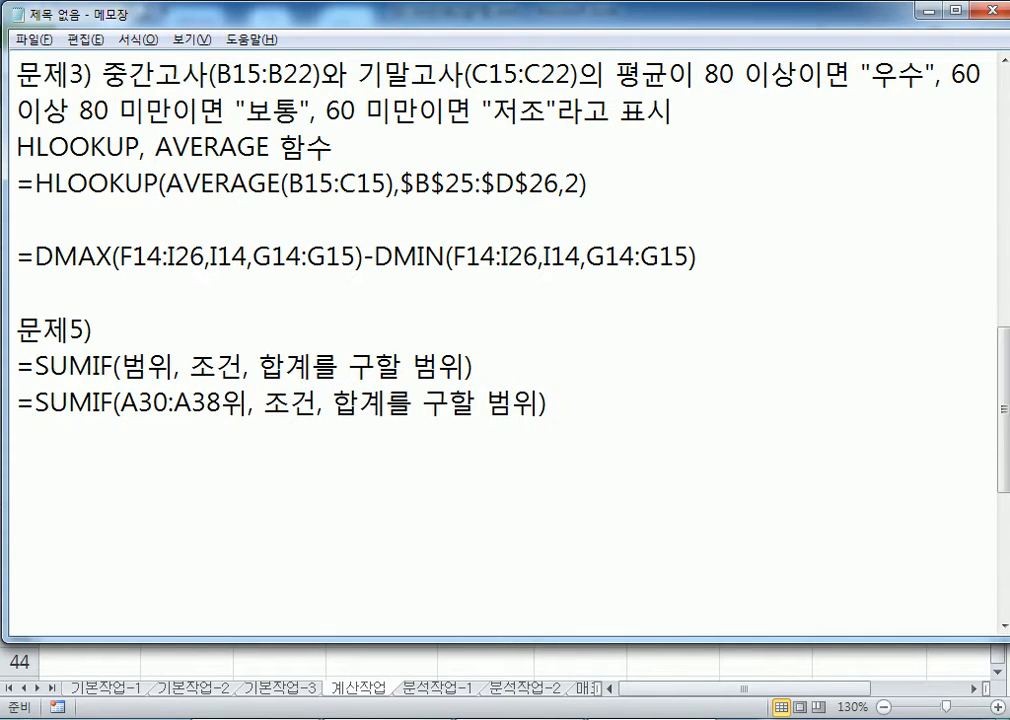
key(Right)
key(Right)
Step: Replace the 조건 argument of the second SUMIF line with "미술" in quotation marks
key(alt)
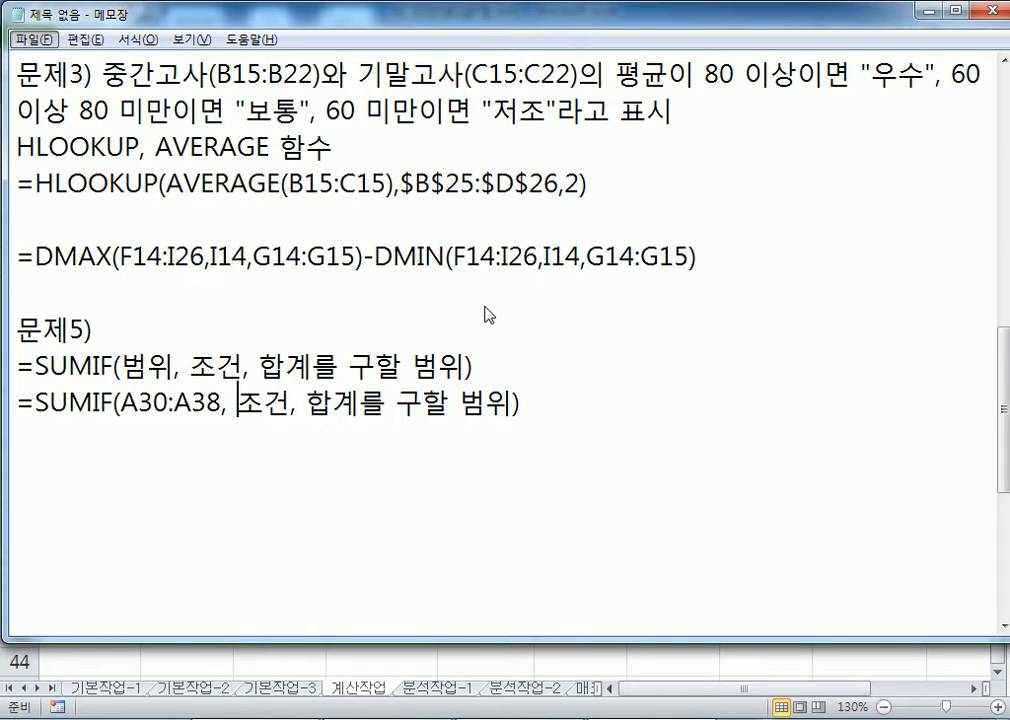
key(alt)
text(A)
key(BackSpace)
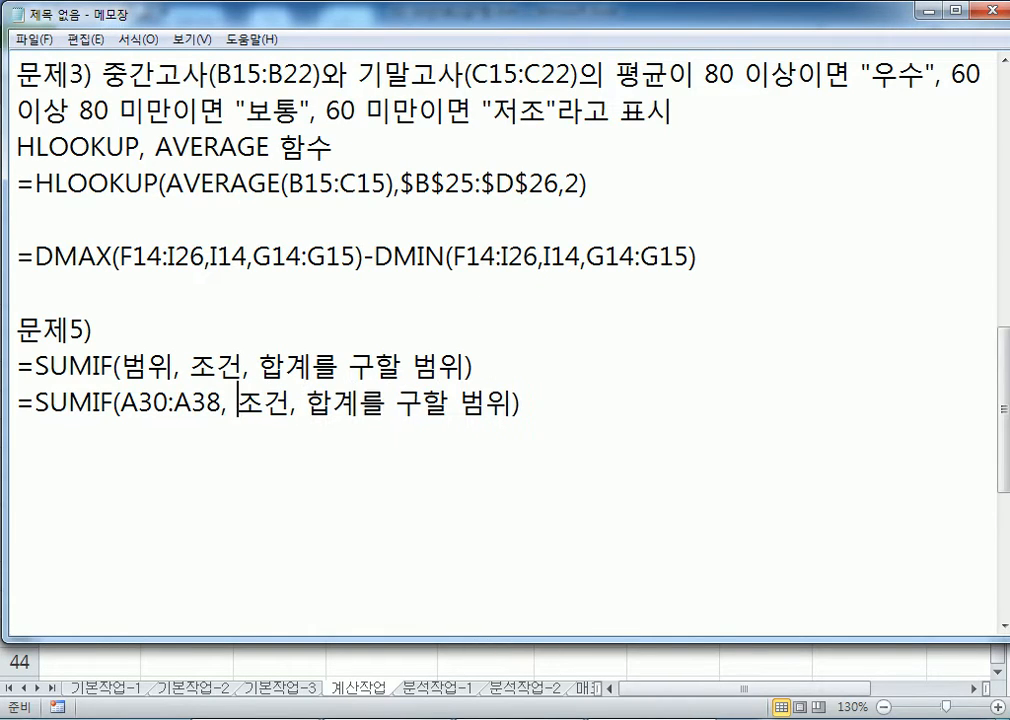
key(Return)
key(BackSpace)
text("미술)
key(Delete)
key(Delete)
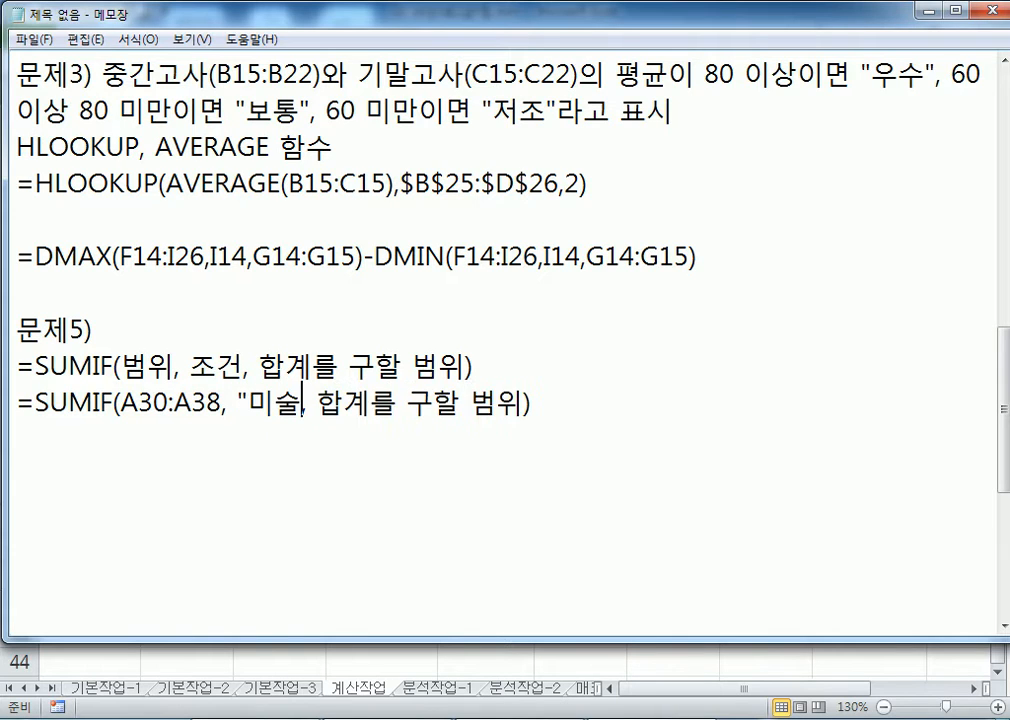
text(")
key(Right)
key(Right)
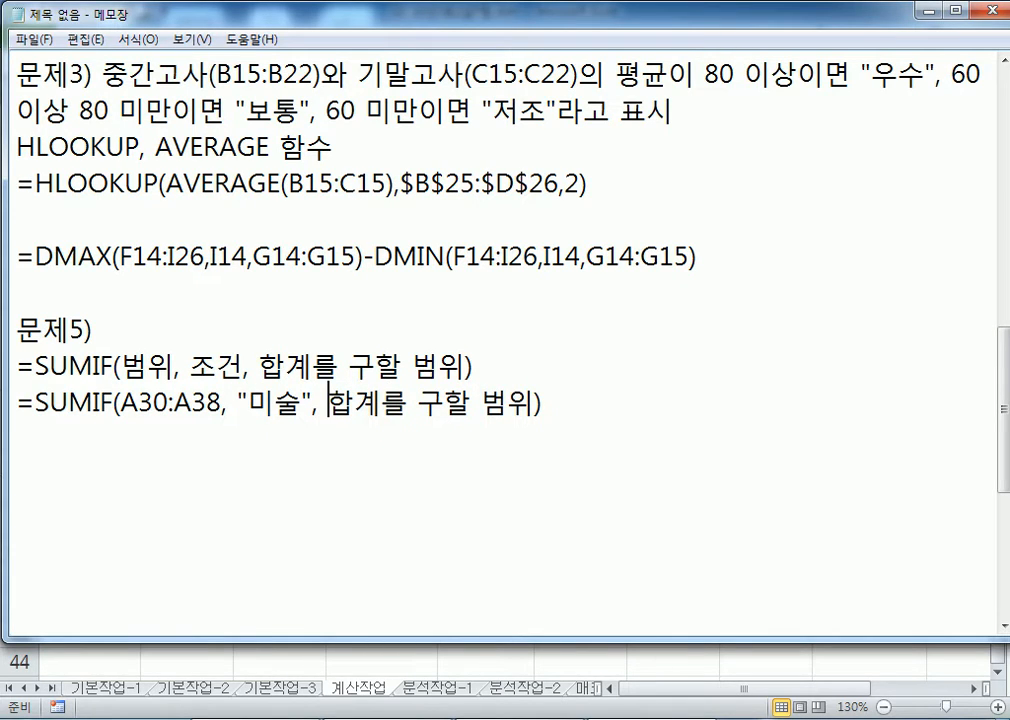
Step: Check the 판매총액 column in Excel and replace 합계를 구할 범위 in the second SUMIF line in Notepad with E30:E38
key(alt+Tab)
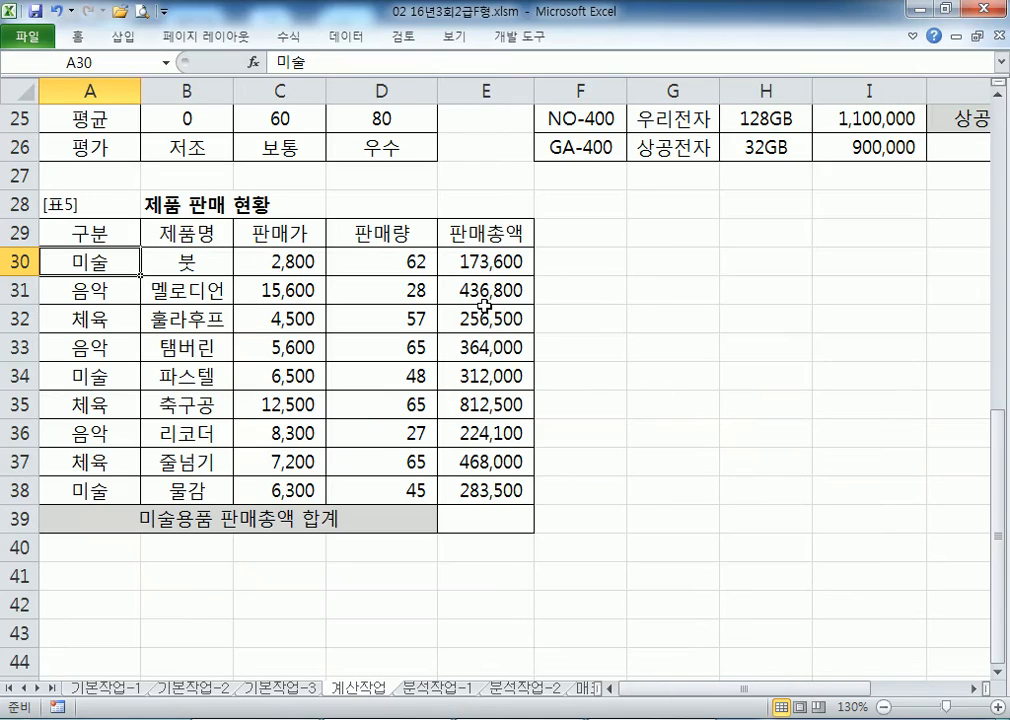
key(alt+Tab)
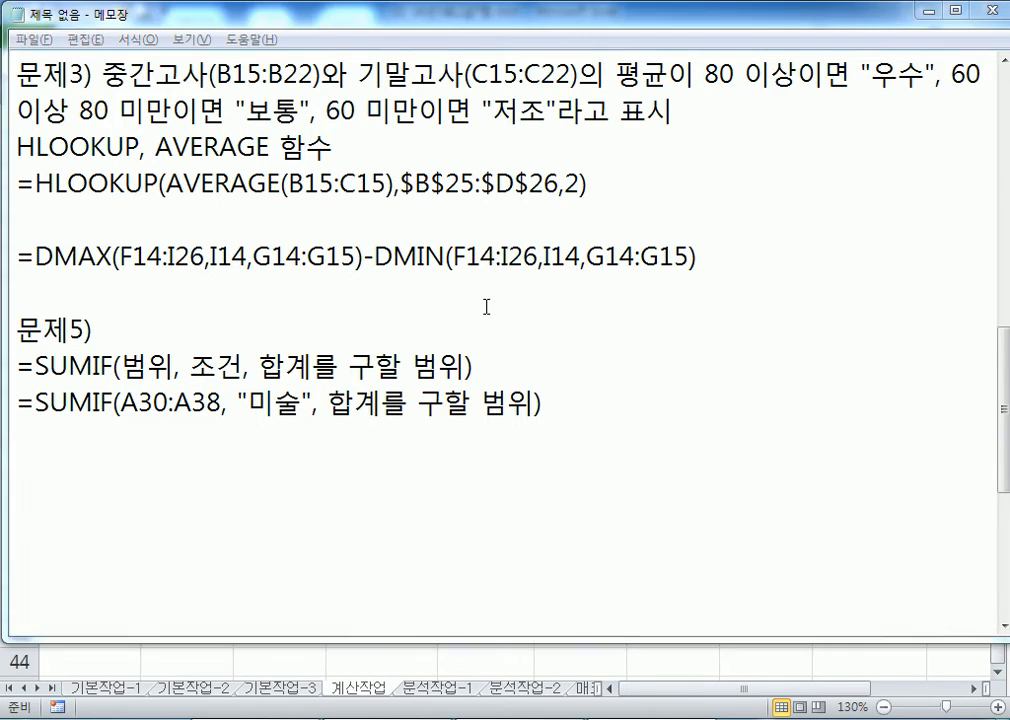
key(alt+Tab)
key(alt+Tab)
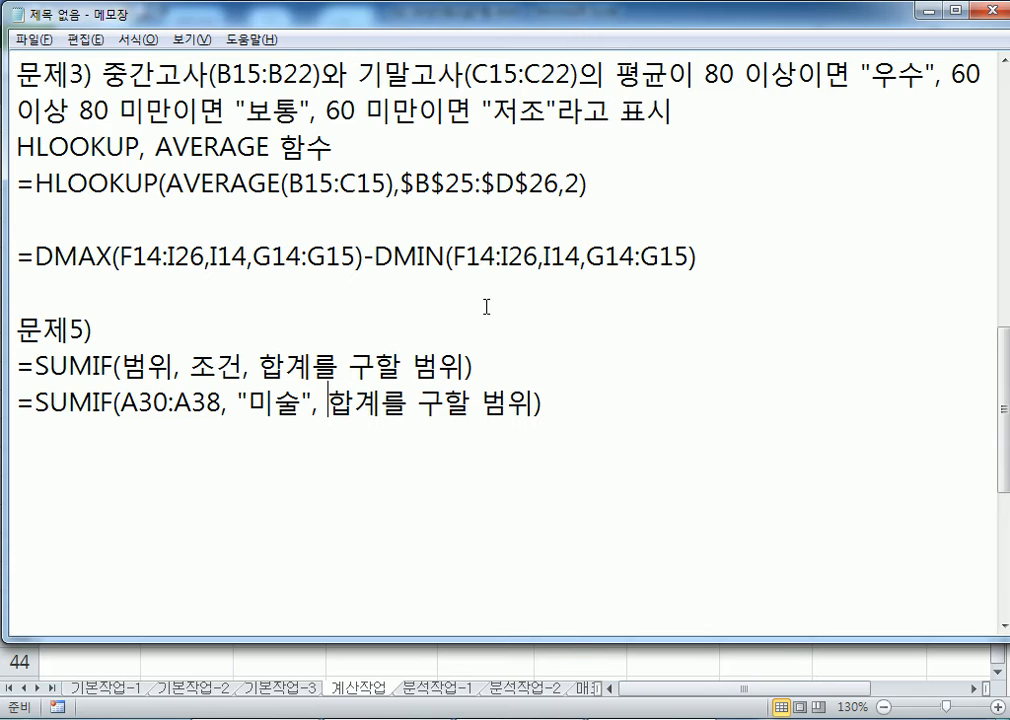
text(ㄷ)
key(BackSpace)
text(E30:)
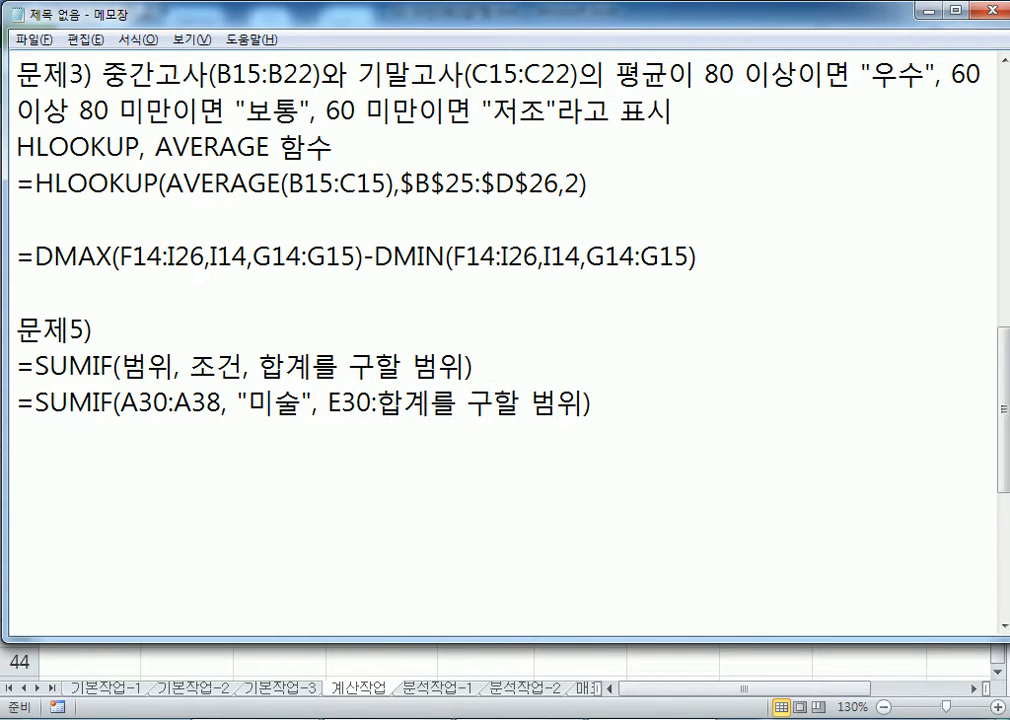
text(E38)
key(Delete)
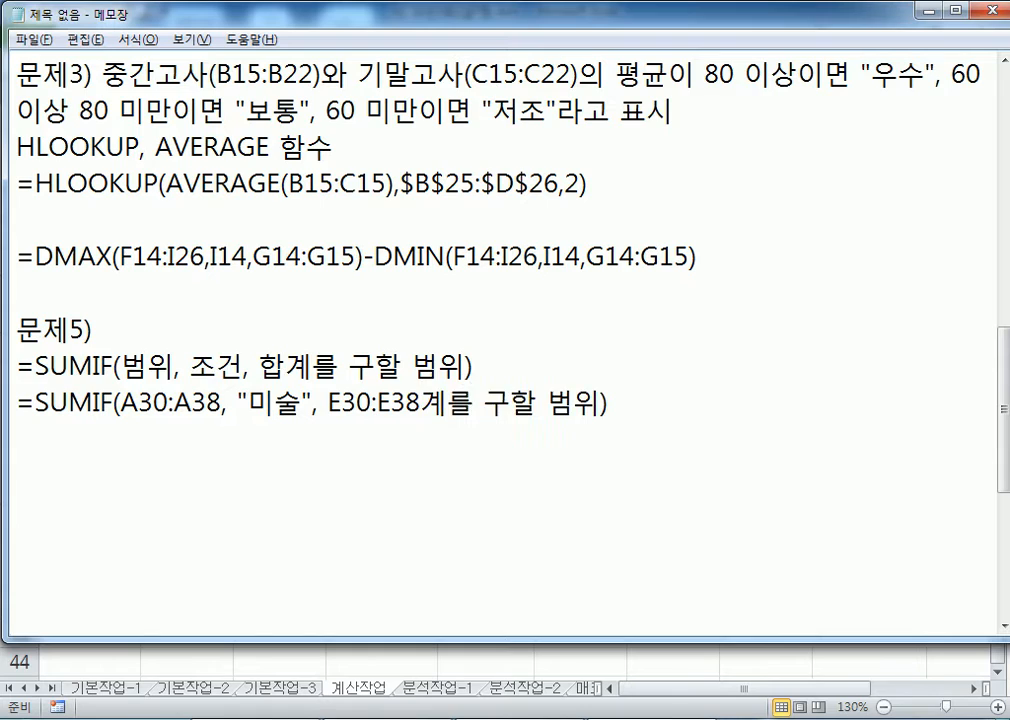
key(Delete)
key(Delete)
key(Delete)
key(Delete)
key(Delete)
key(Delete)
key(Delete)
key(Delete)
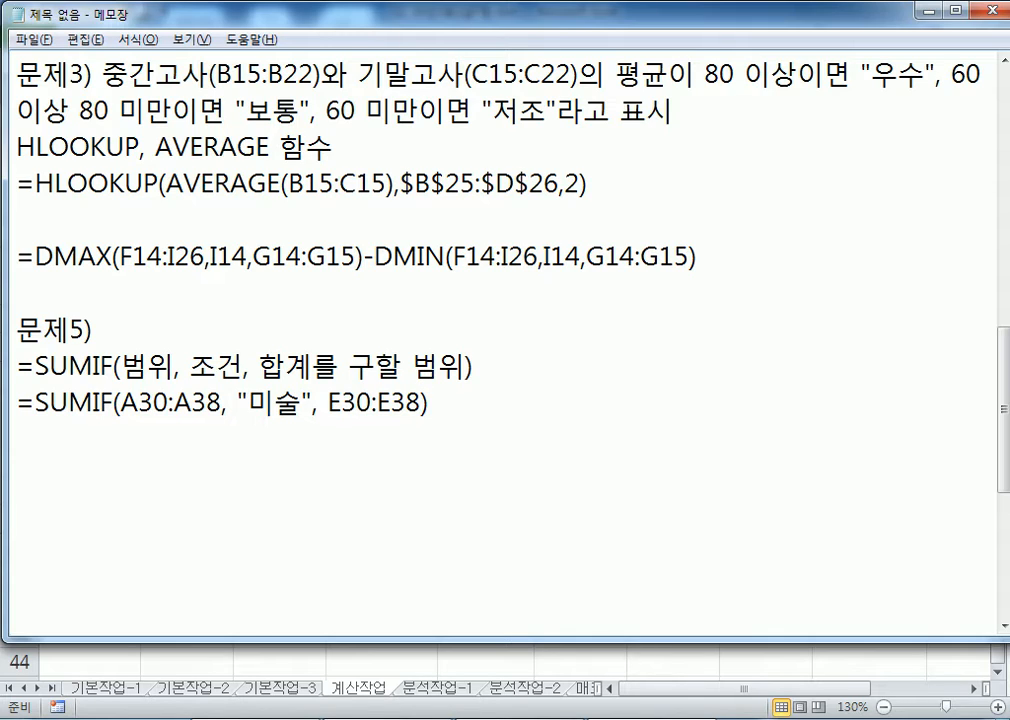
Step: Duplicate the line =SUMIF(A30:A38, "미술", E30:E38) directly below itself
key(Return)
key(Up)
key(End)
key(Delete)
key(Home)
key(shift+Down)
key(ctrl+c)
key(ctrl+v)
key(ctrl+v)
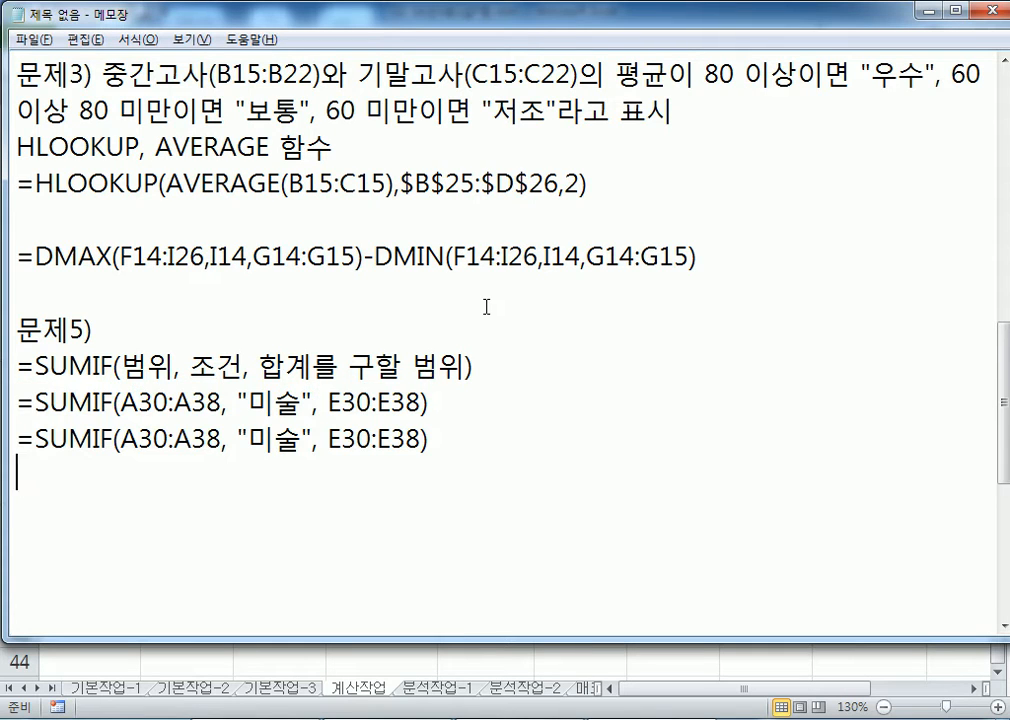
Step: Wrap the copied SUMIF formula in ROUNDUP with -3 digits, giving =ROUNDUP(SUMIF(A30:A38, "미술", E30:E38), -3)
key(Up)
key(Right)
text(개ㅕㅜ)
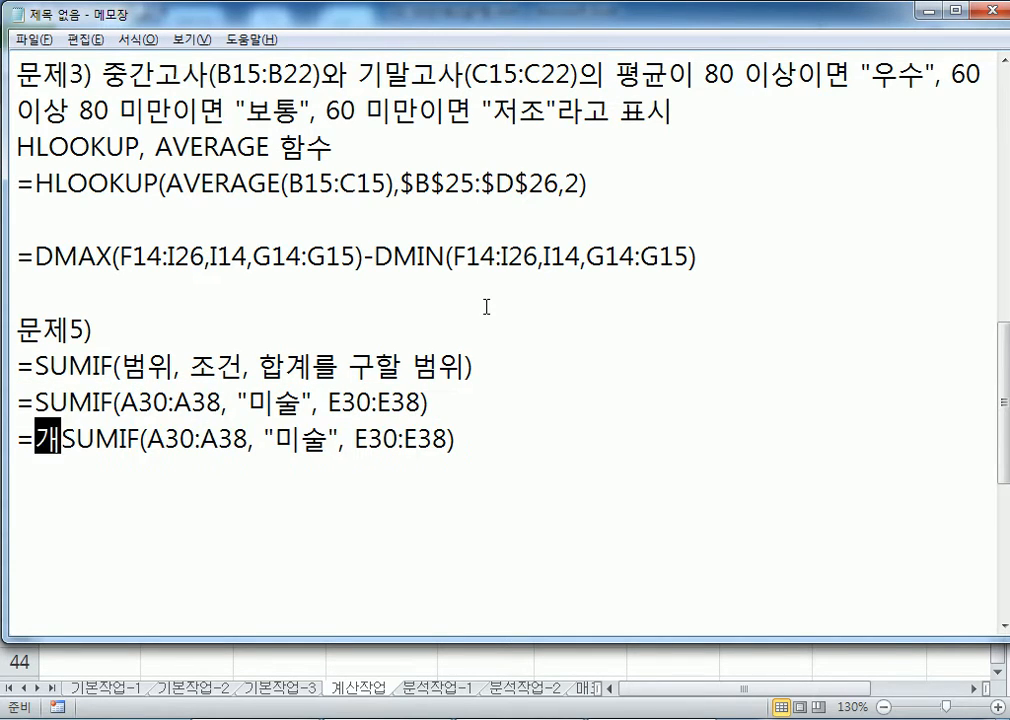
key(BackSpace)
key(BackSpace)
key(BackSpace)
key(Hangul)
text(ROUNDUP)
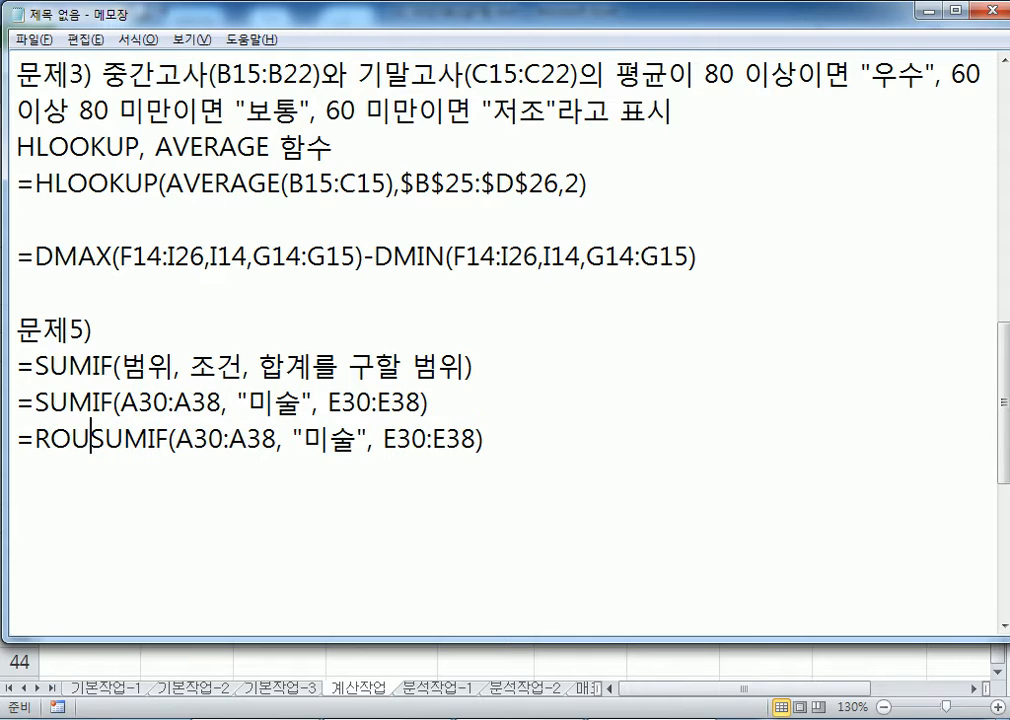
text(()
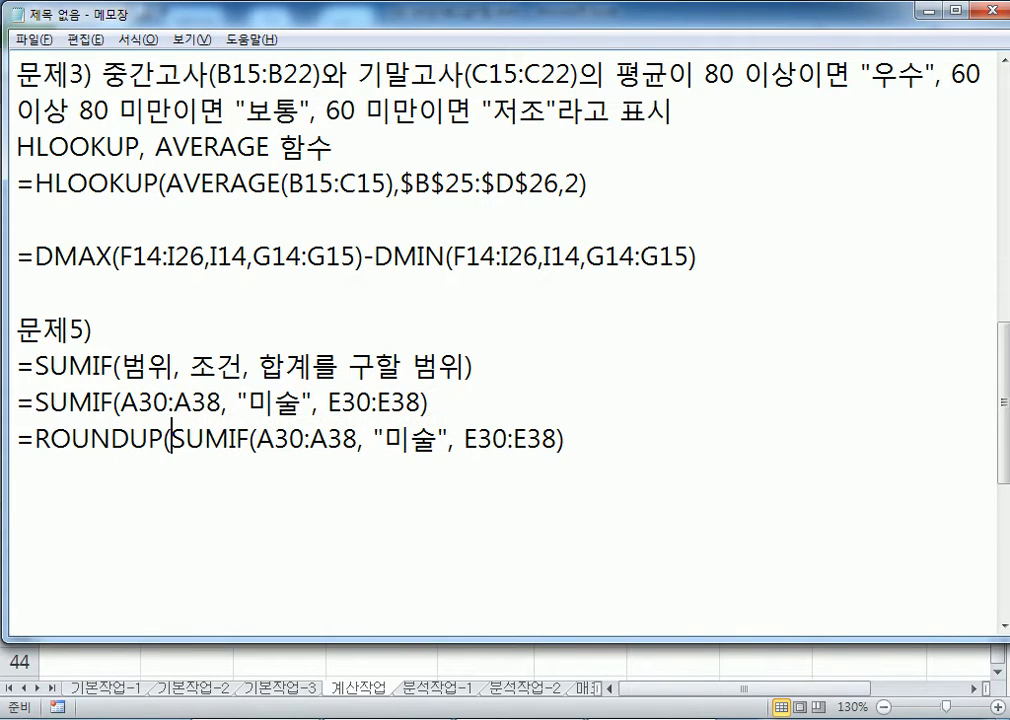
key(End)
text(,)
text(3)
key(BackSpace)
text(-3))
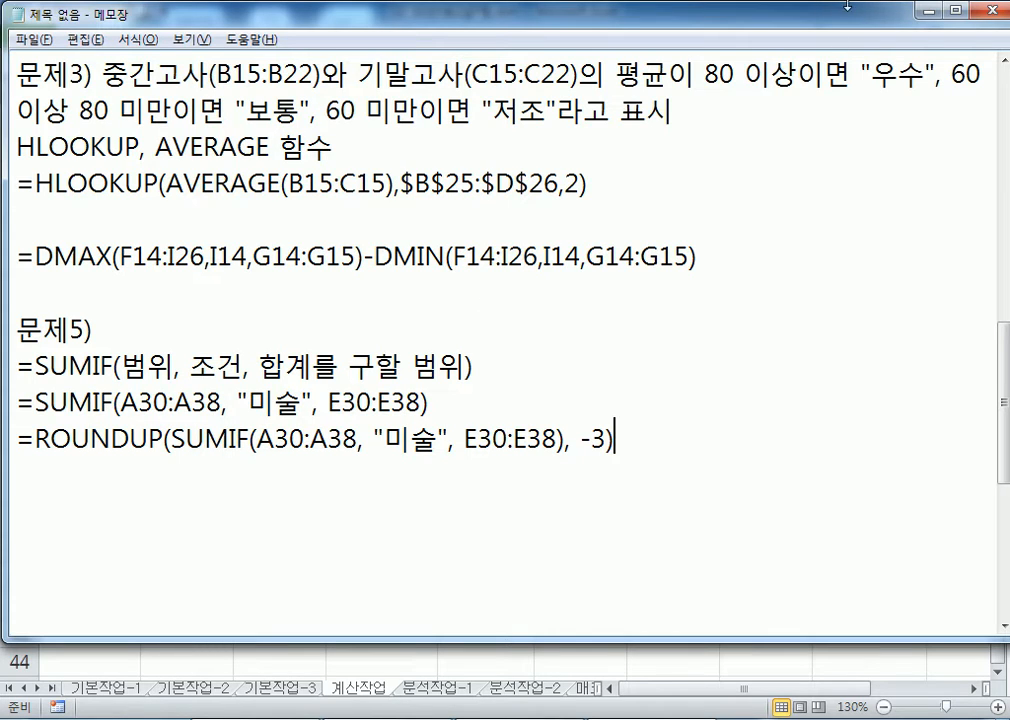
Step: Copy the ROUNDUP formula and enter it in Excel cell E39 for 미술용품 판매총액 합계
key(ctrl+z)
key(ctrl+z)
key(shift+Up)
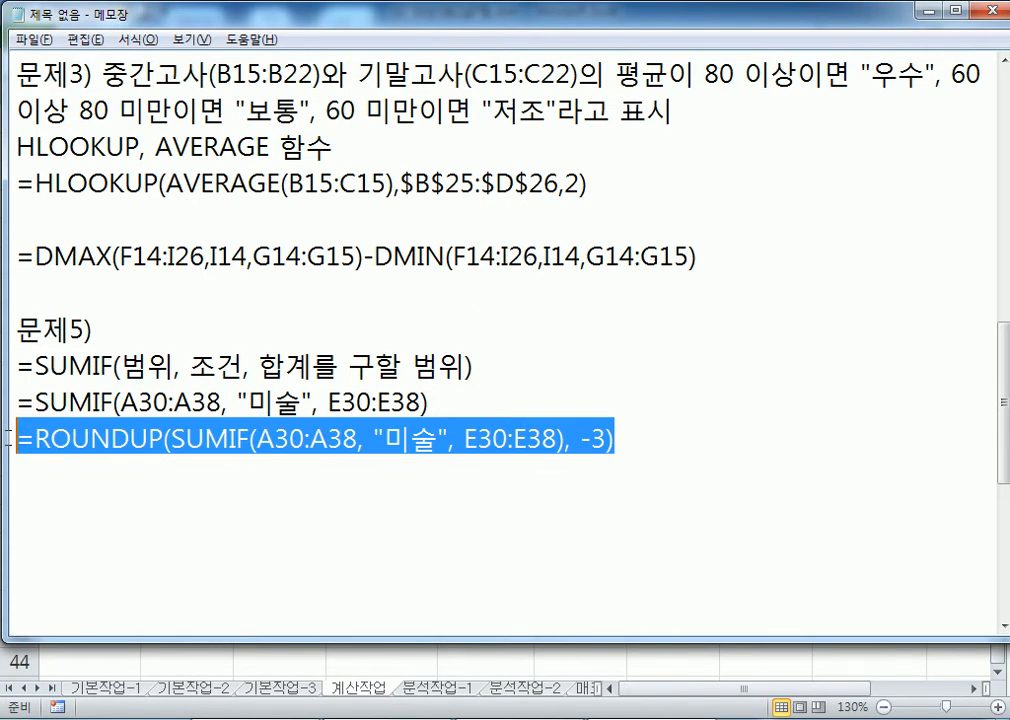
key(alt+Tab)
double_click(500, 517)
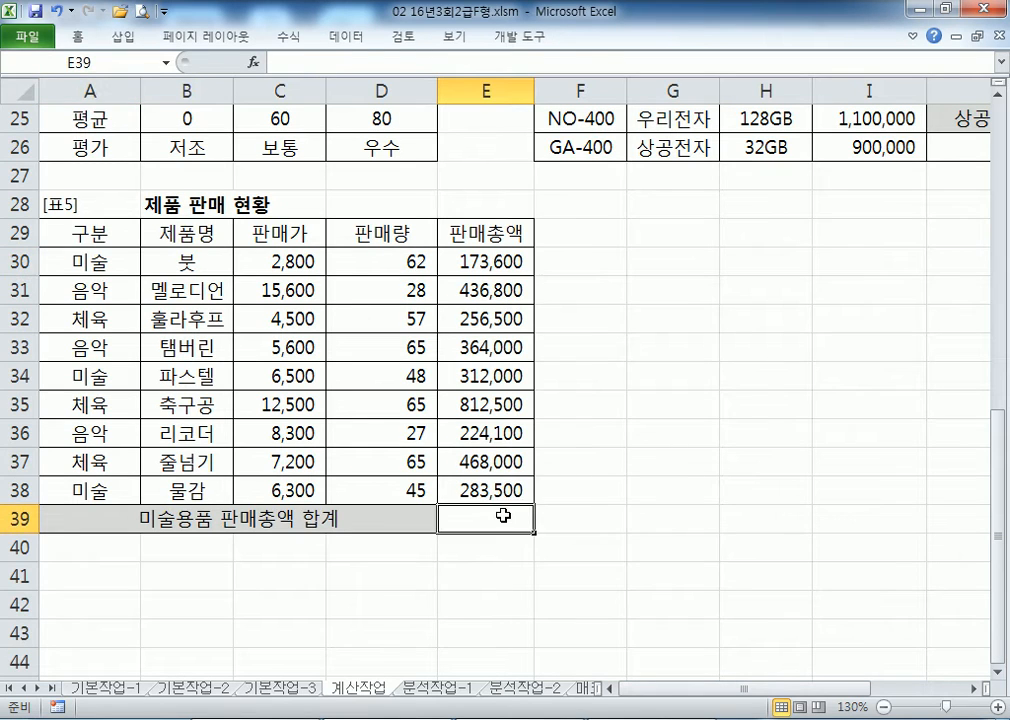
key(ctrl+v)
key(Return)
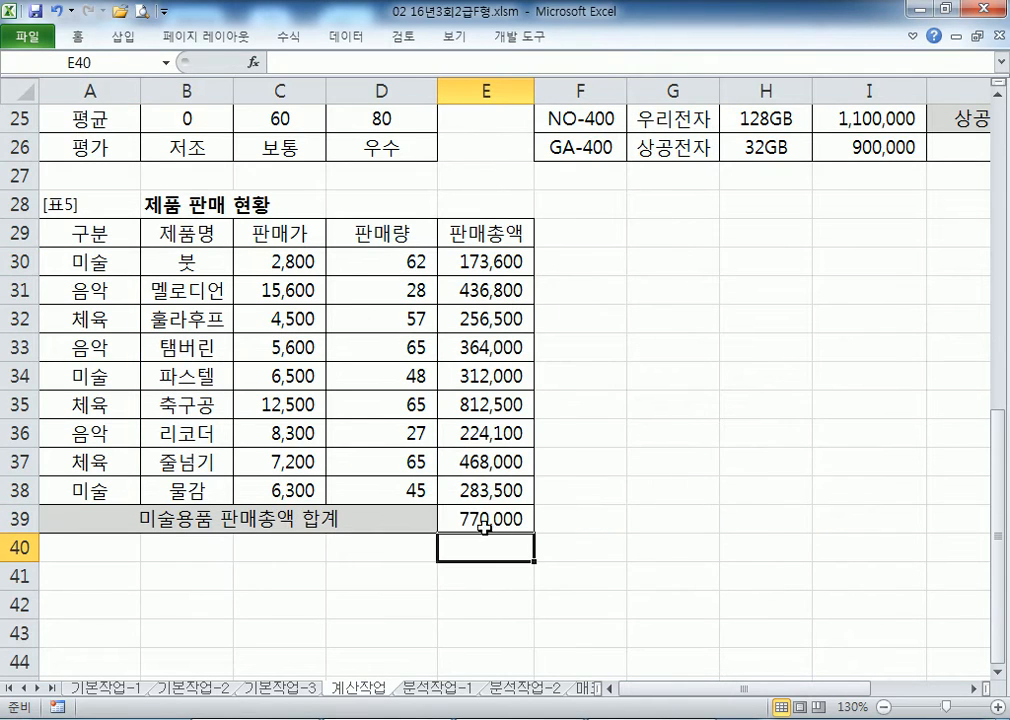
Step: Check the 미술 sales total by selecting the 판매총액 cells E30, E34 and E38 together
click(494, 263)
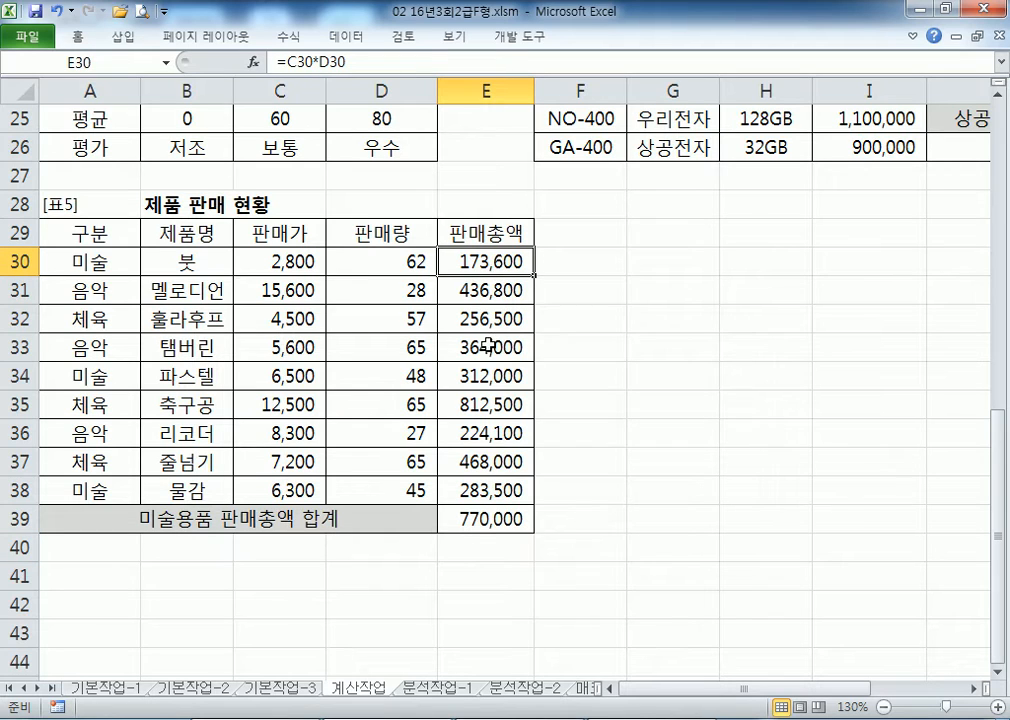
ctrl+click(475, 385)
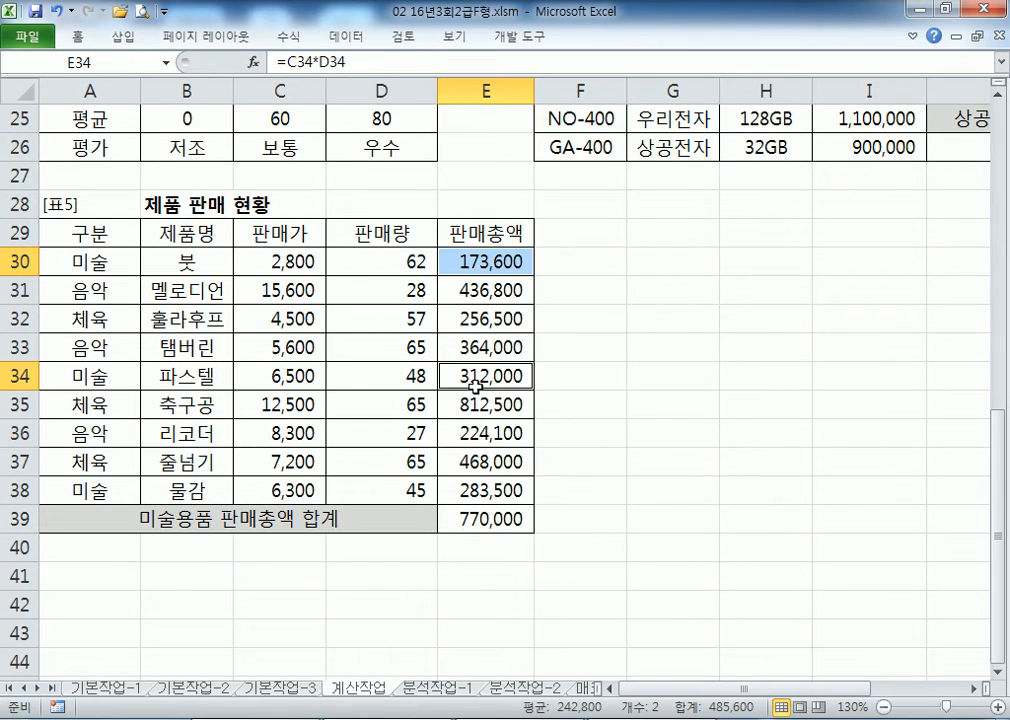
ctrl+click(466, 490)
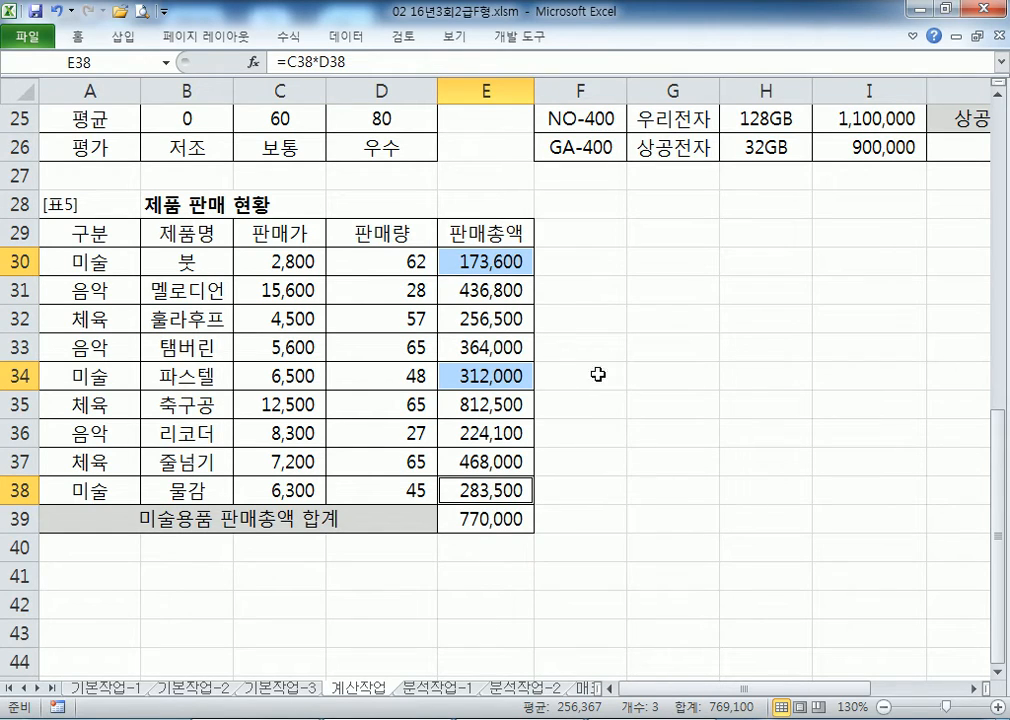
click(611, 229)
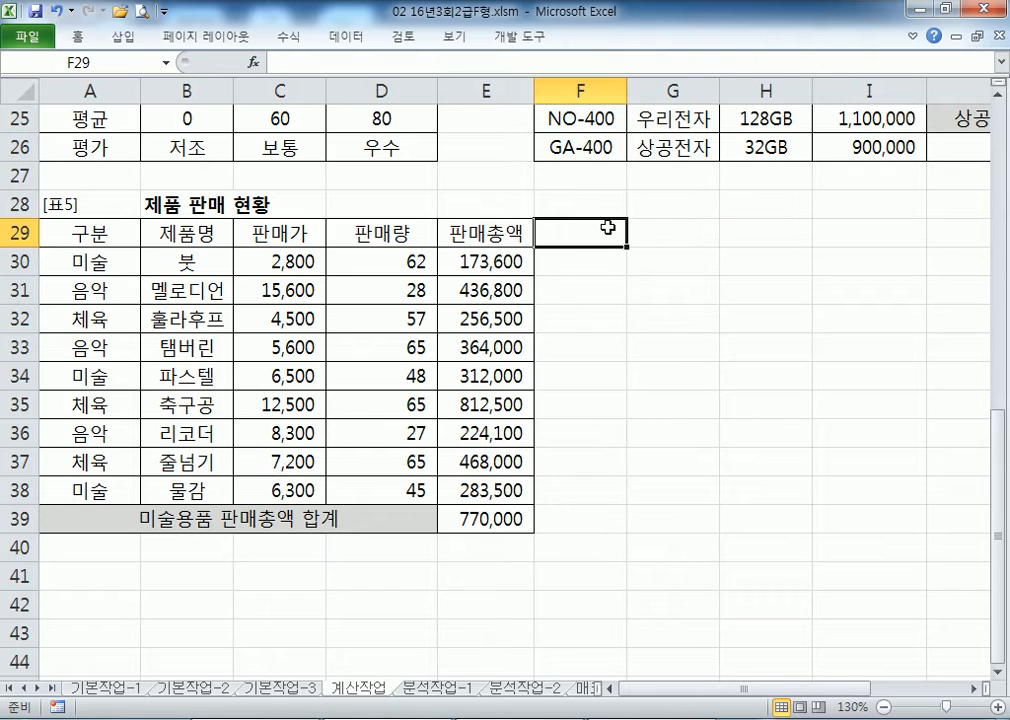
Step: Go to the 분석작업-1 sheet and examine the 세율 cell B18 and the 세금 subtotals G7, G12 and G16
key(ctrl+Page_Down)
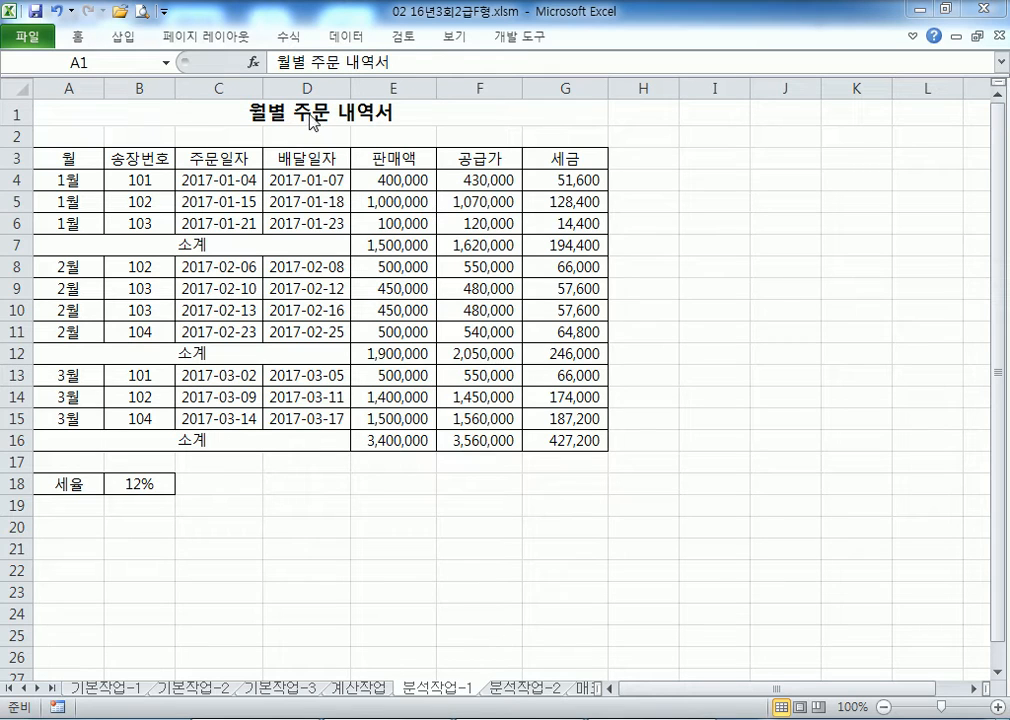
click(158, 482)
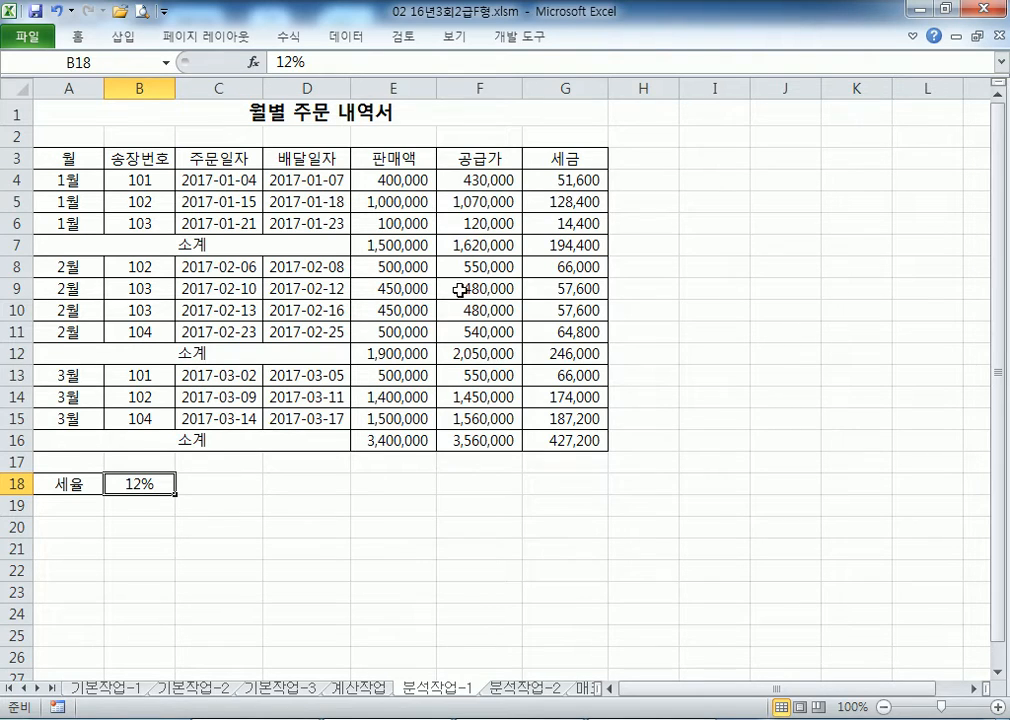
click(571, 251)
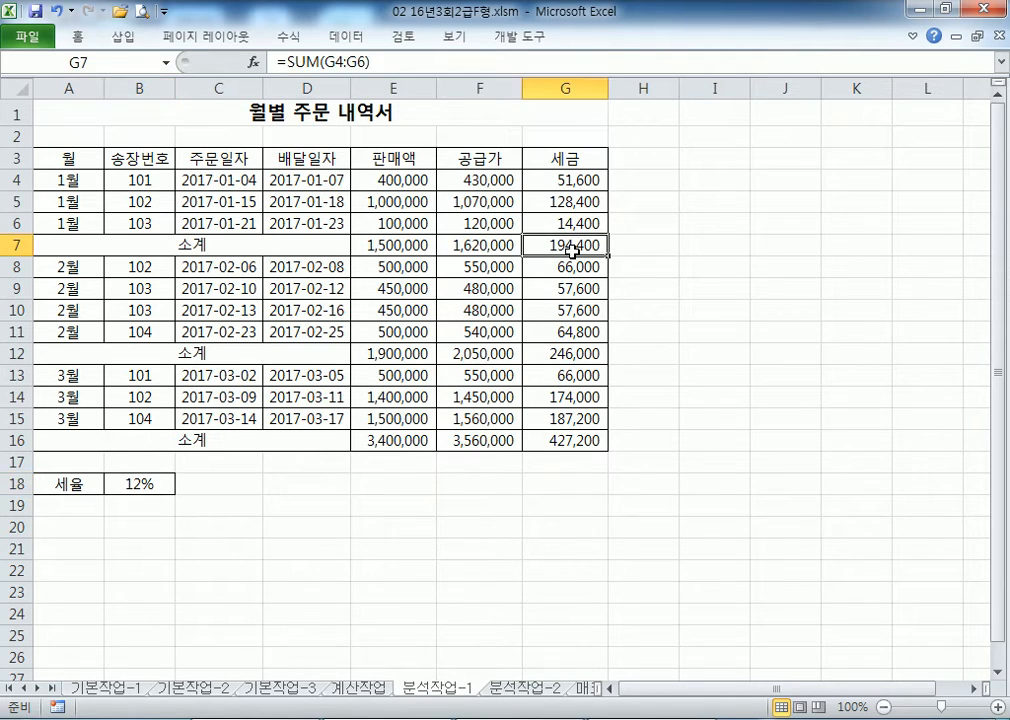
ctrl+click(553, 355)
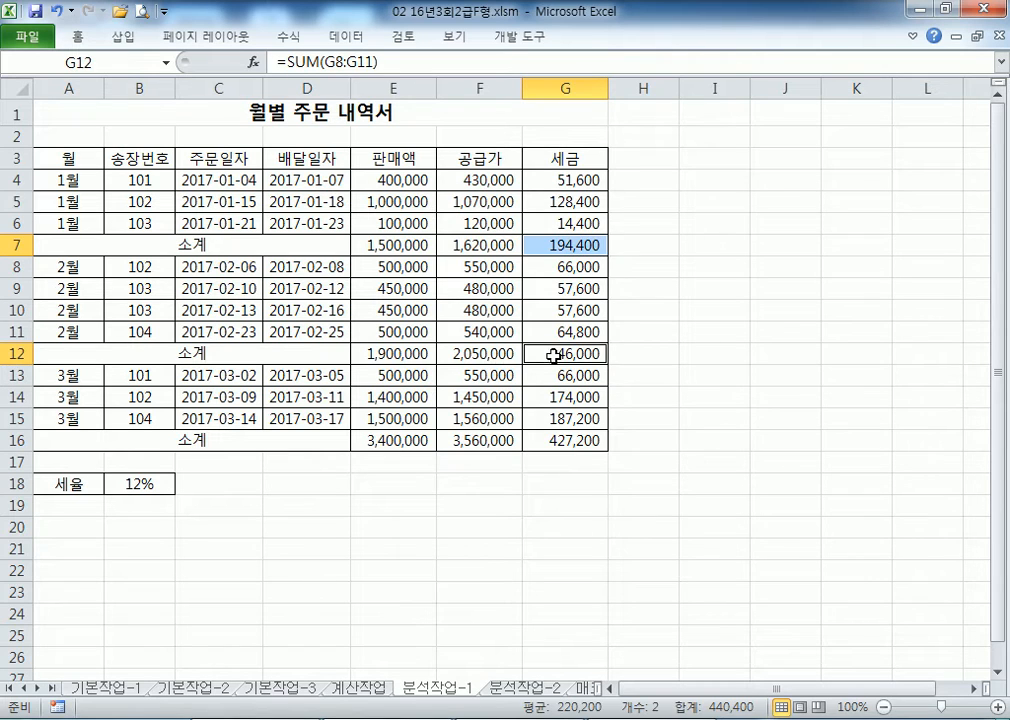
ctrl+click(552, 441)
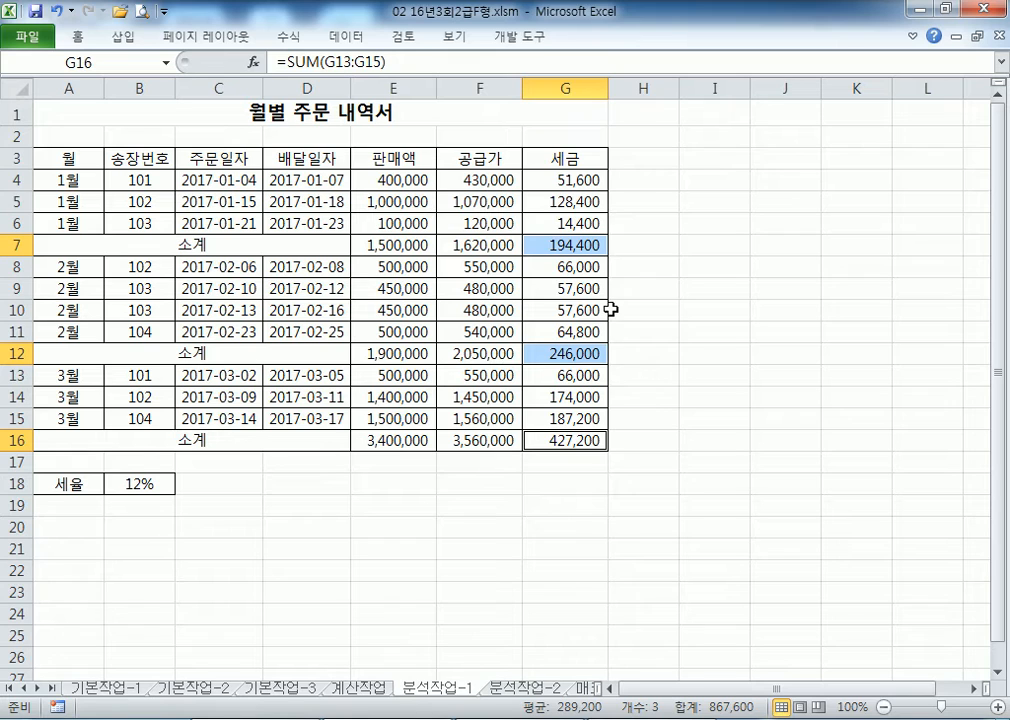
click(165, 484)
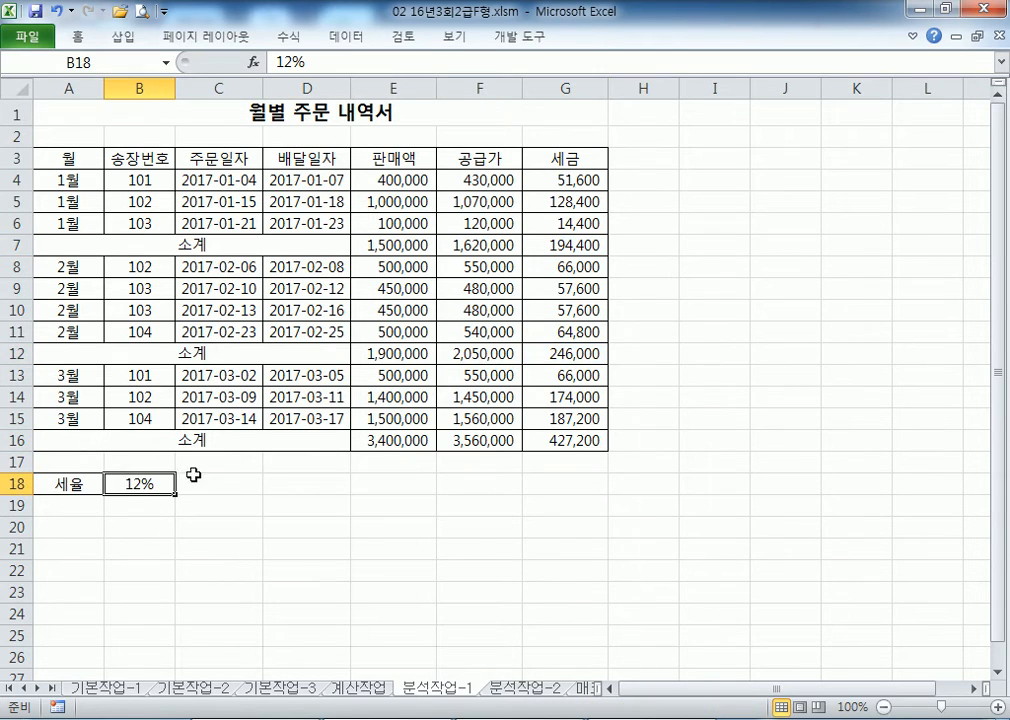
scroll(175, 383, down, 2)
right_click(158, 352)
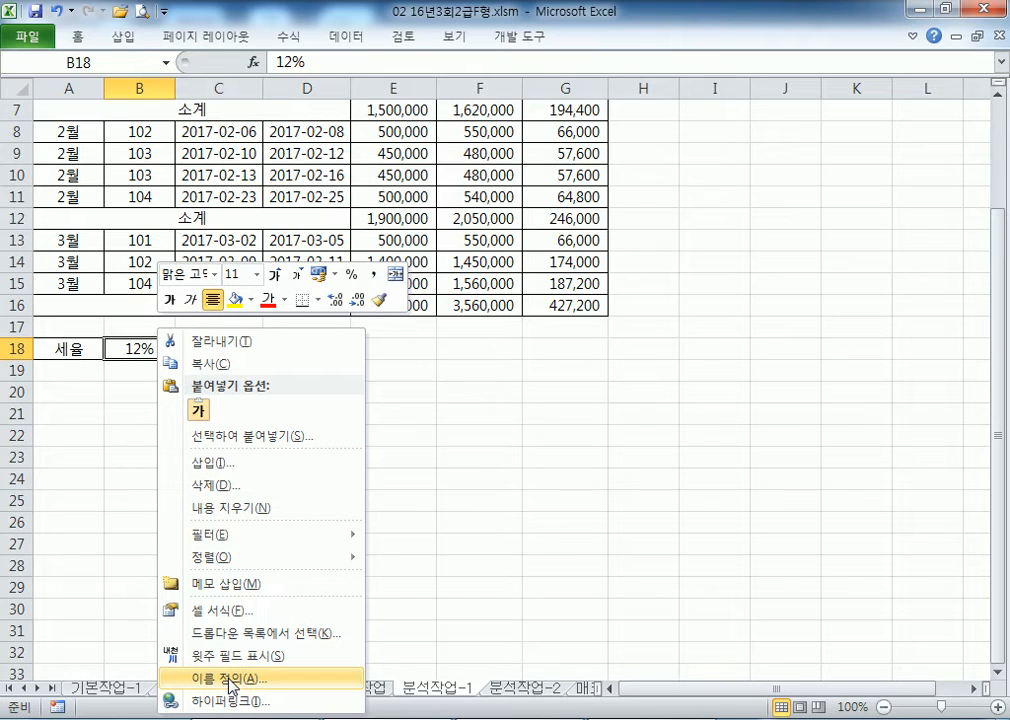
click(113, 65)
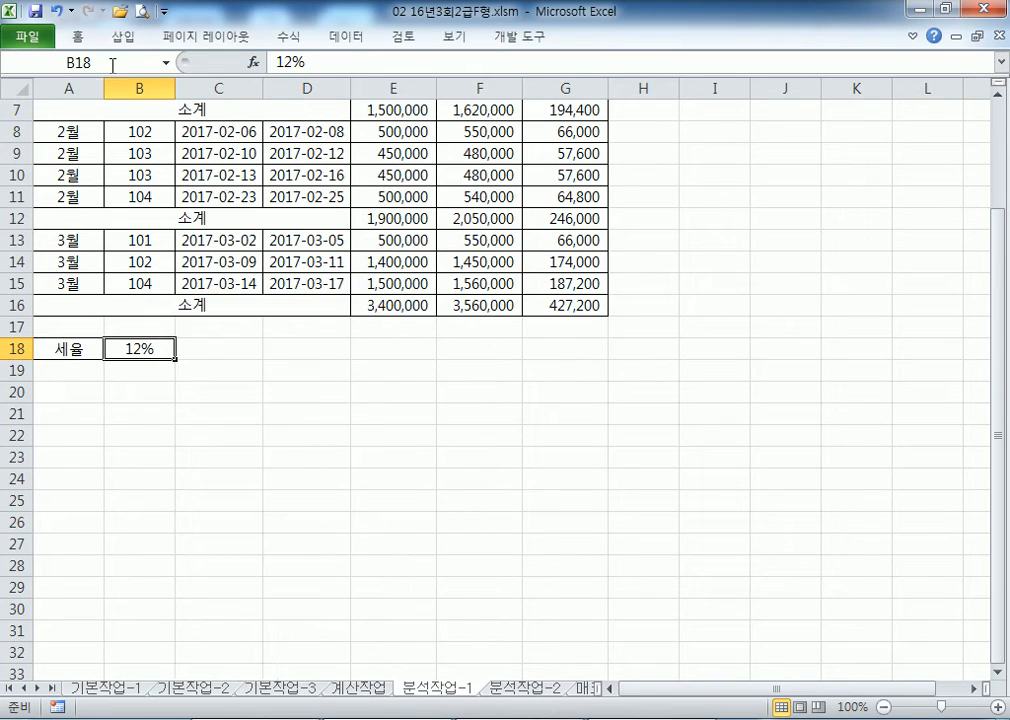
click(113, 65)
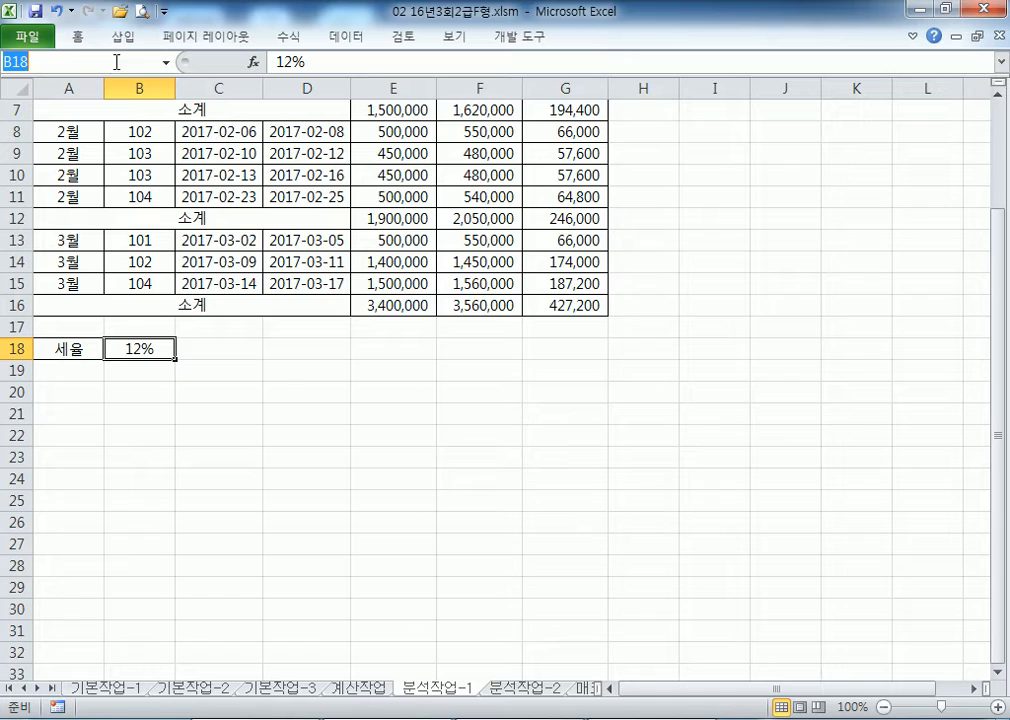
key(Escape)
right_click(145, 350)
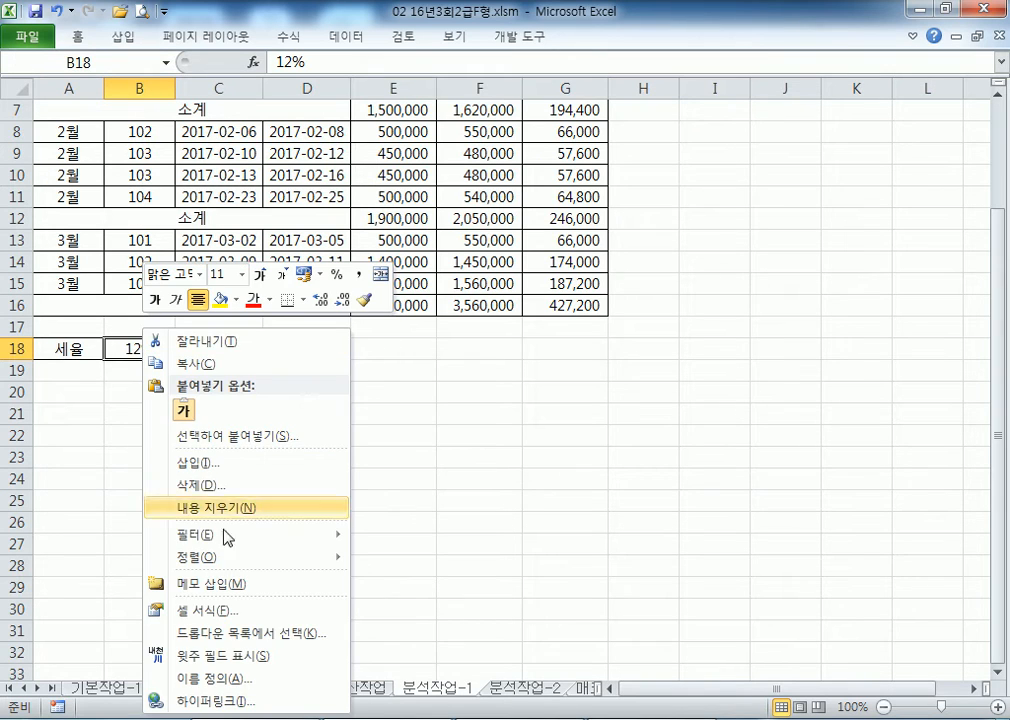
key(Escape)
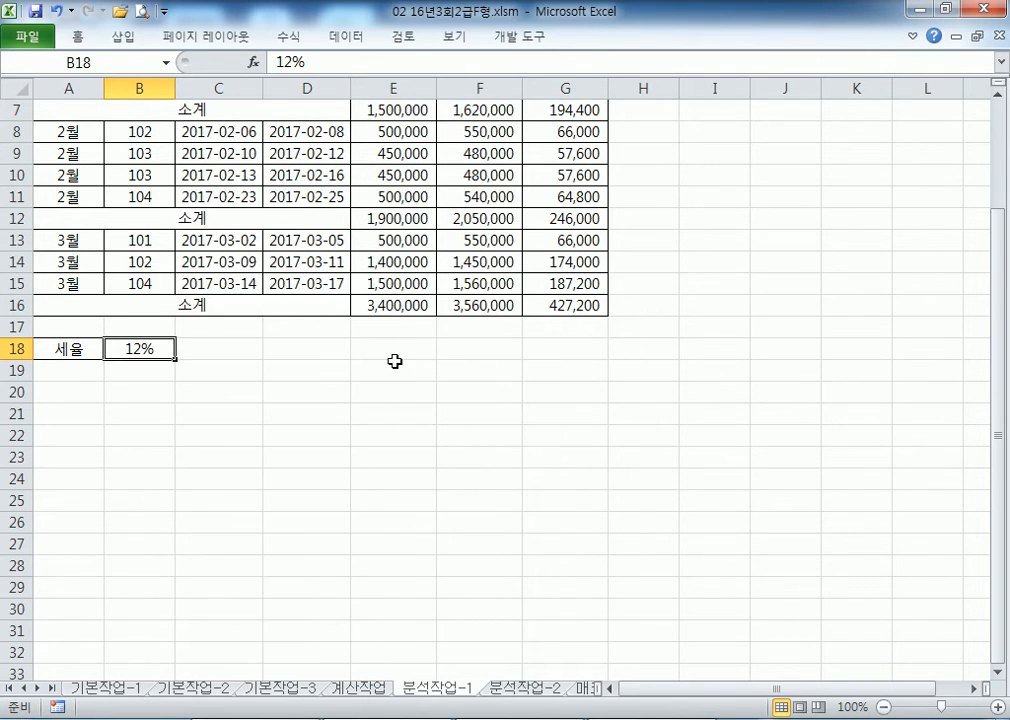
Step: Try to define the workbook-level name 세율 for cell B18 through the New Name dialog
scroll(394, 361, down, 2)
right_click(143, 214)
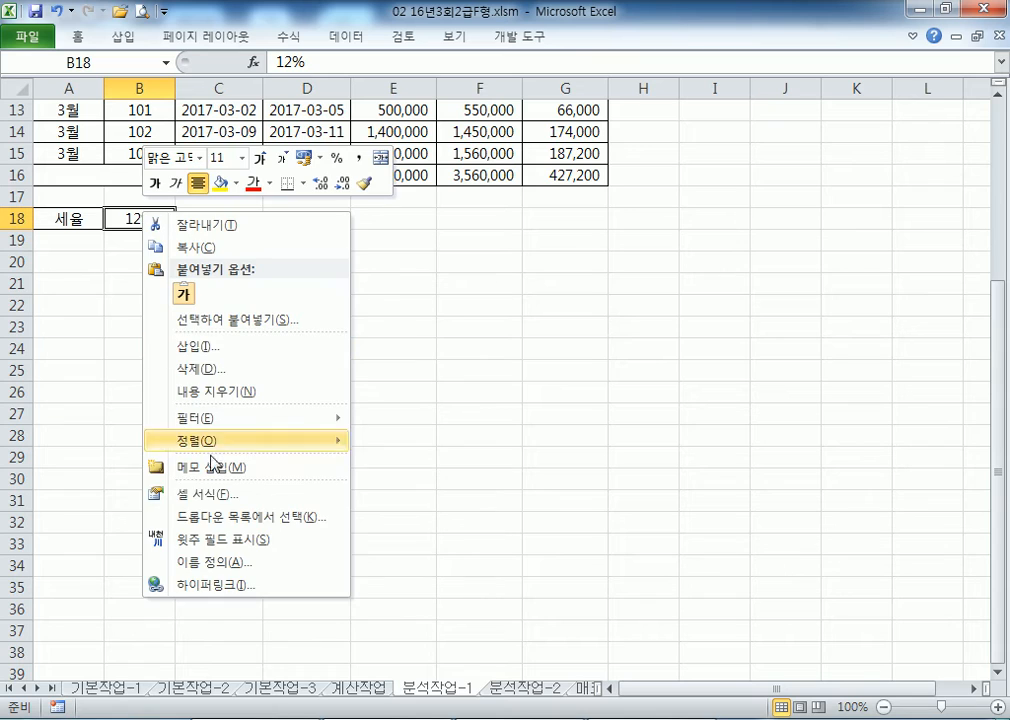
click(220, 572)
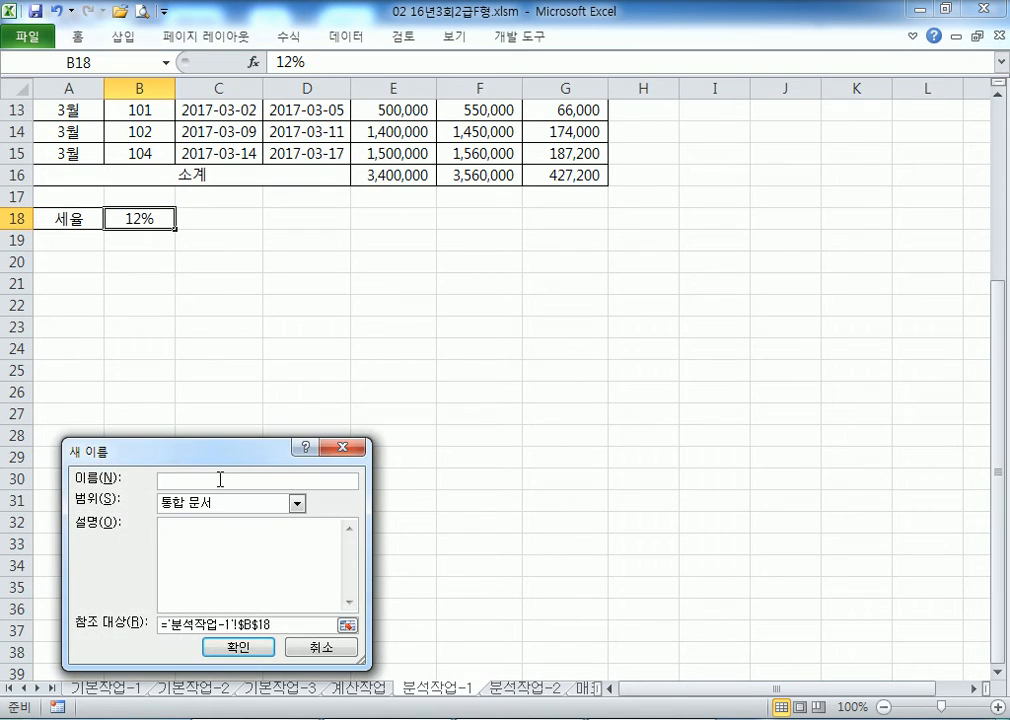
drag(225, 462, 367, 392)
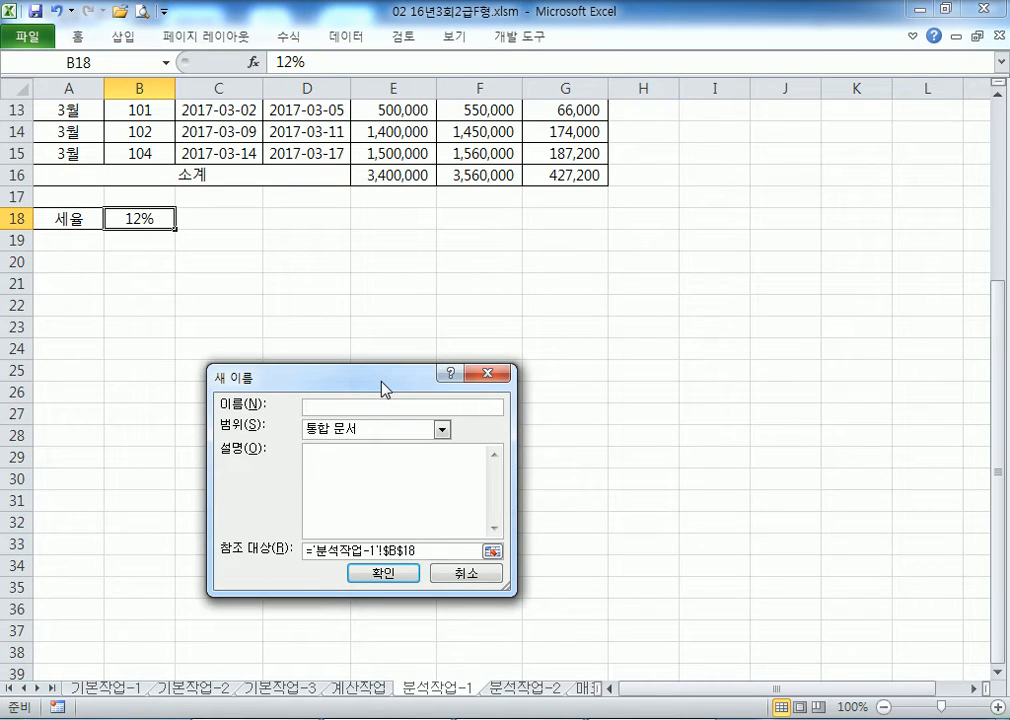
text(세율)
key(Return)
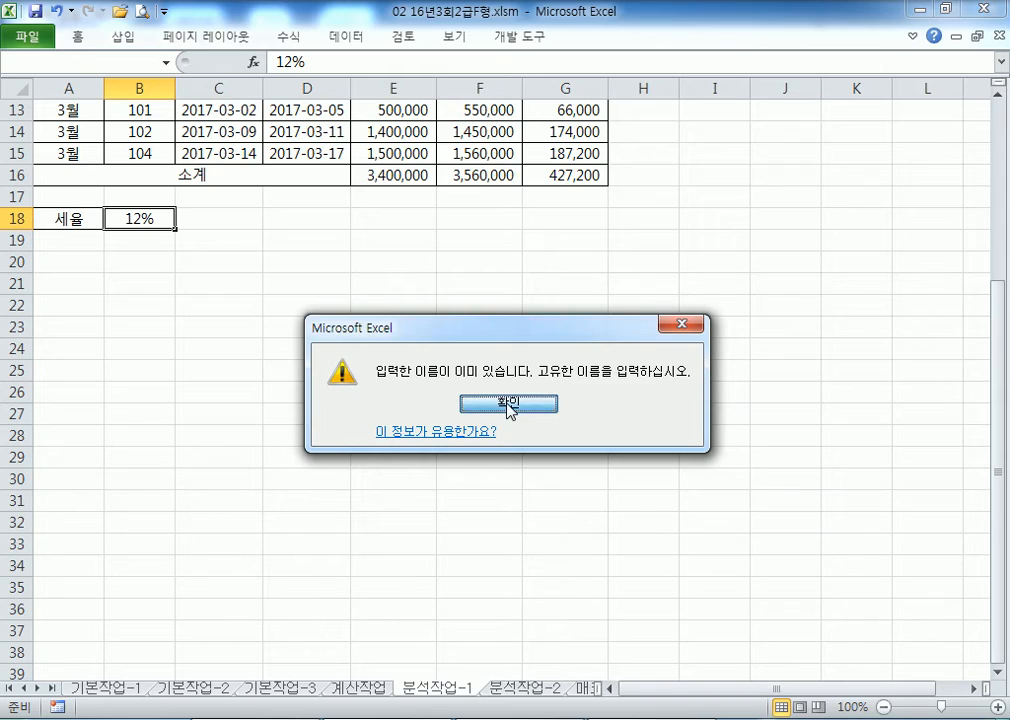
click(508, 404)
key(Escape)
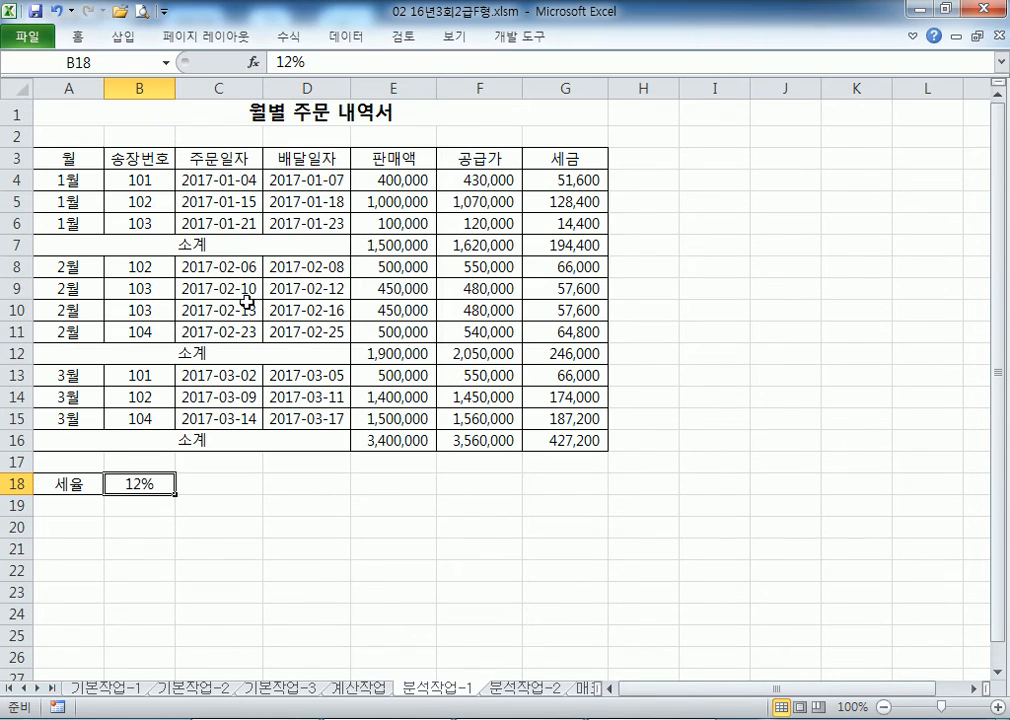
Step: Name the tax rate cell B18 세율 directly in the Name Box
click(166, 62)
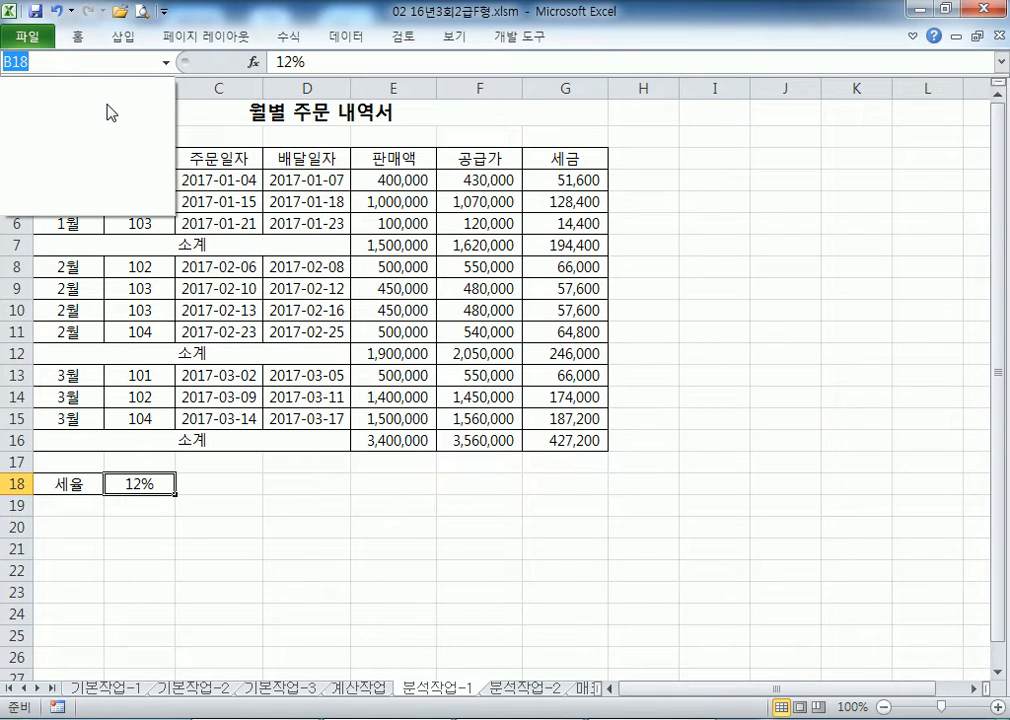
click(81, 62)
click(81, 62)
text(셍)
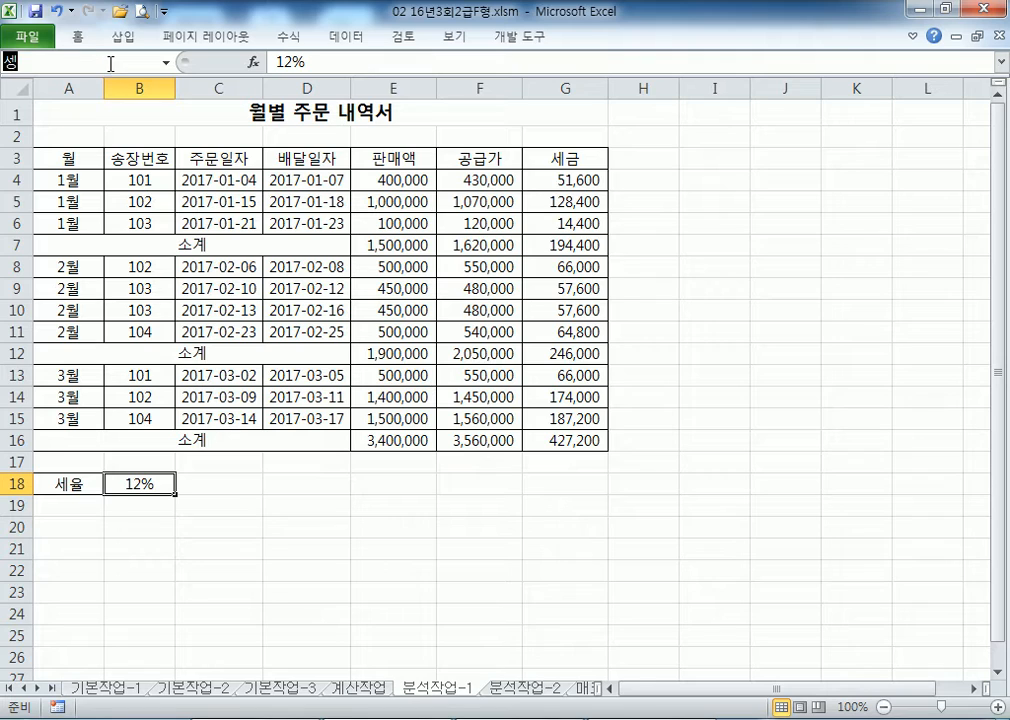
text(율)
key(Return)
Step: Try to define the name 소계1월 for the January tax subtotal G7 through the New Name dialog
right_click(566, 245)
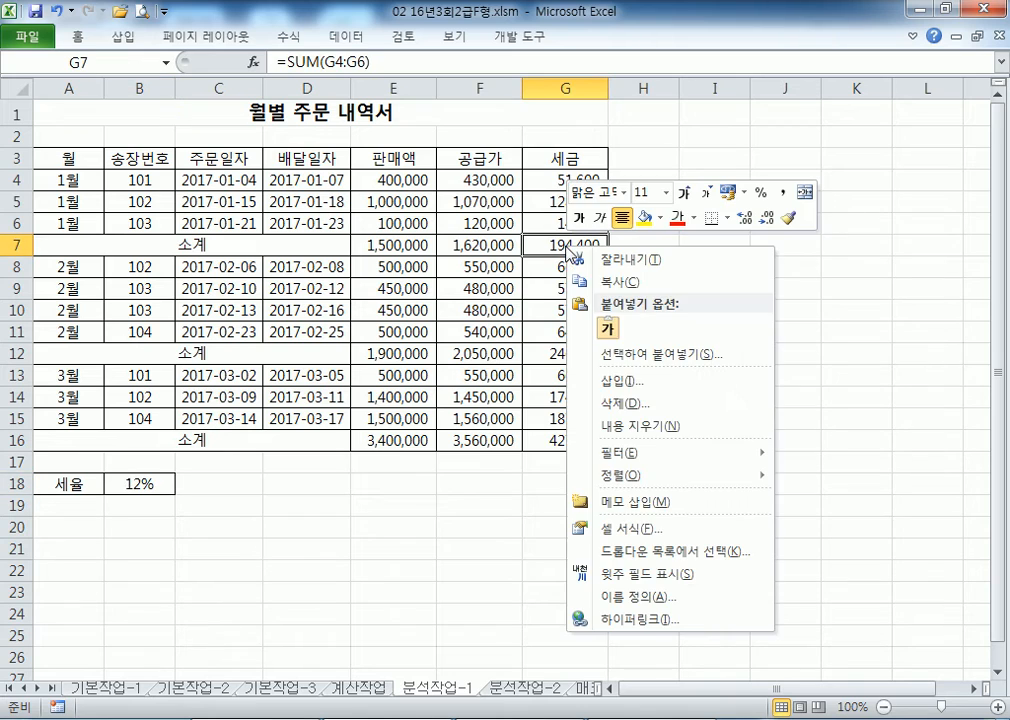
click(640, 596)
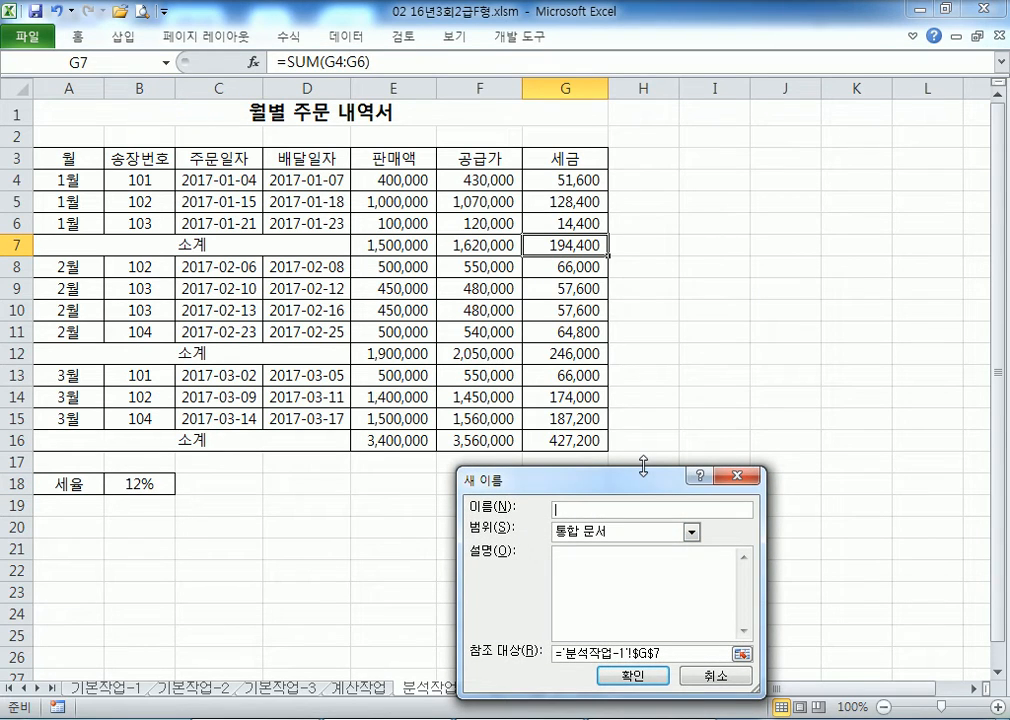
text(ㅅ계1ㅇ)
key(Return)
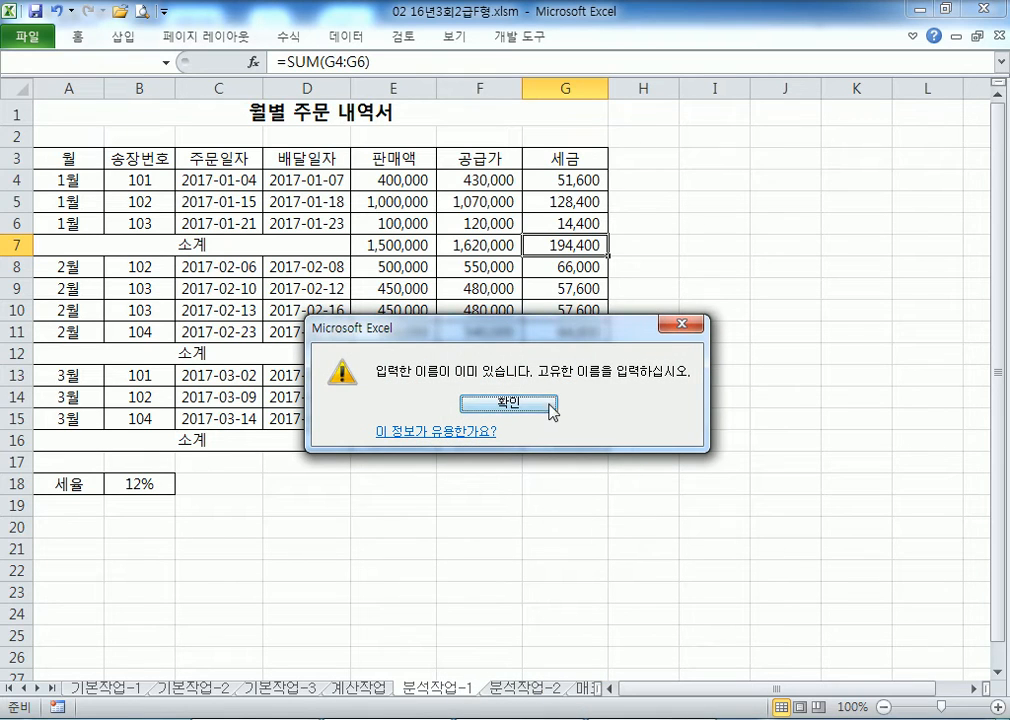
key(Return)
key(Escape)
Step: Name the January tax subtotal cell G7 소계1월 directly in the Name Box
click(122, 65)
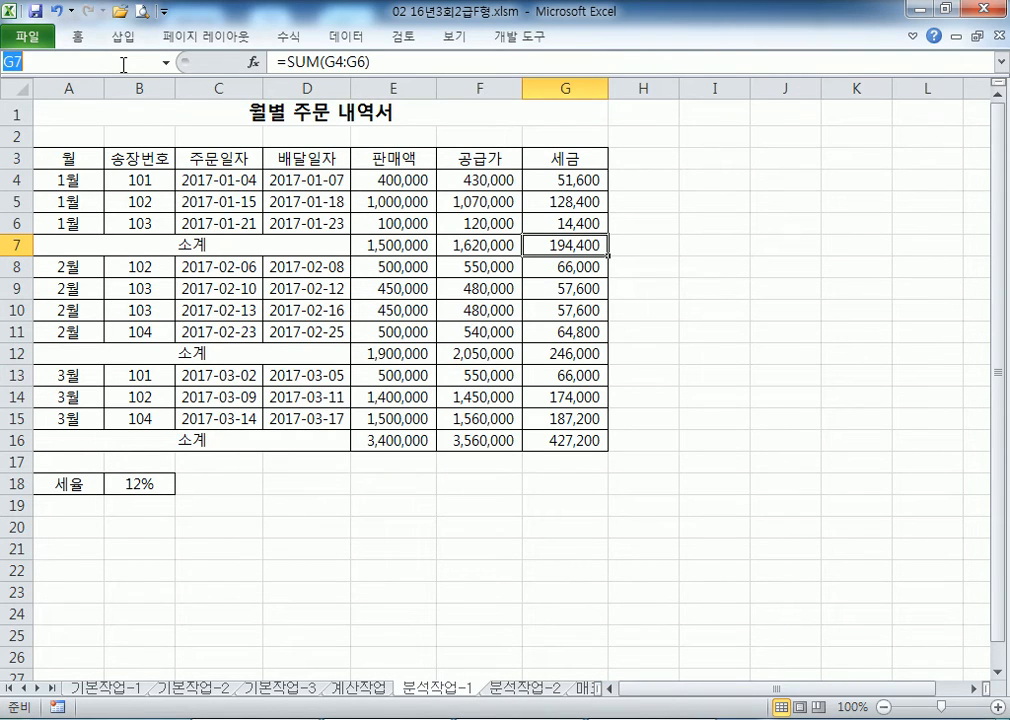
text(소계1우)
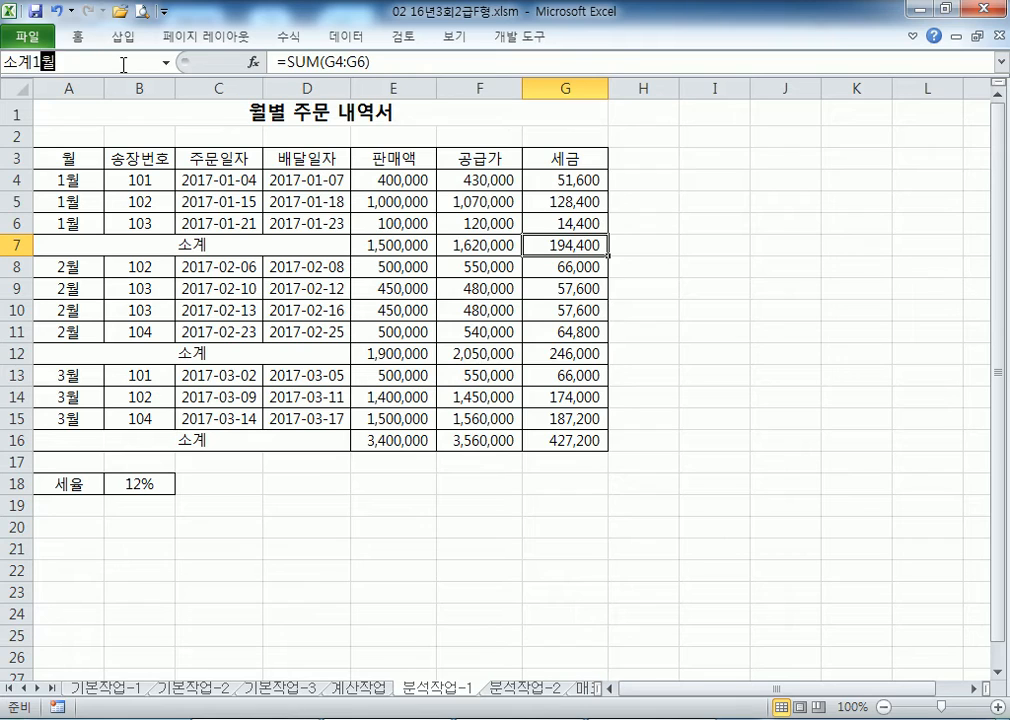
text(월)
key(Return)
Step: Name the February tax subtotal cell G12 소계2월
click(527, 349)
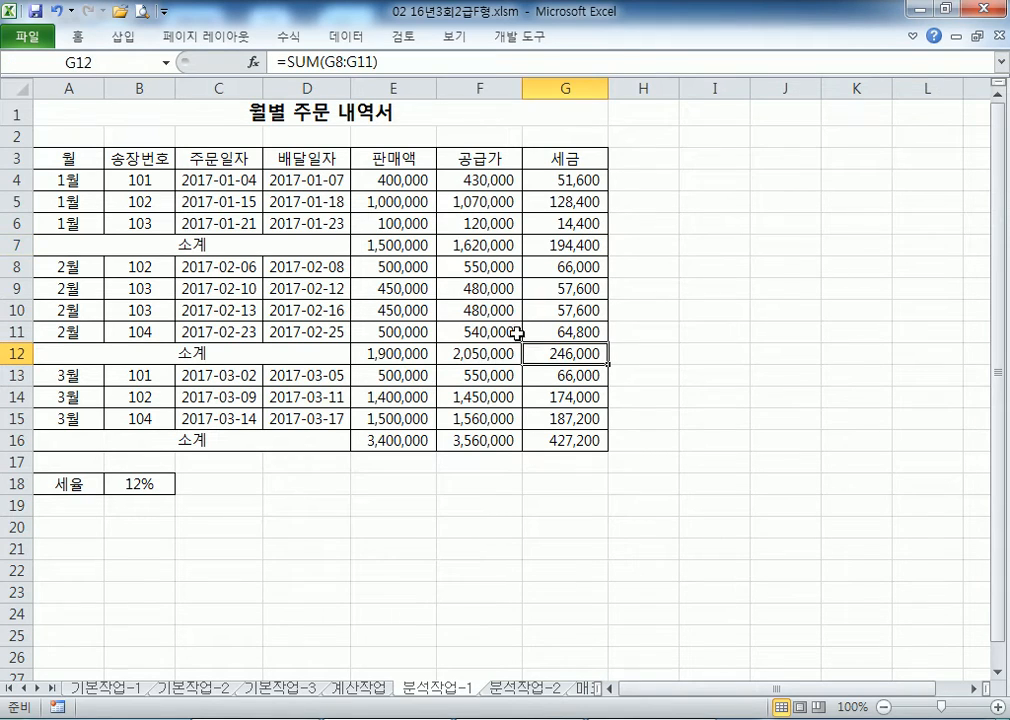
click(75, 61)
text(ㅅ소계2월)
key(Return)
Step: Name the March tax subtotal cell G16 소계3월
click(545, 441)
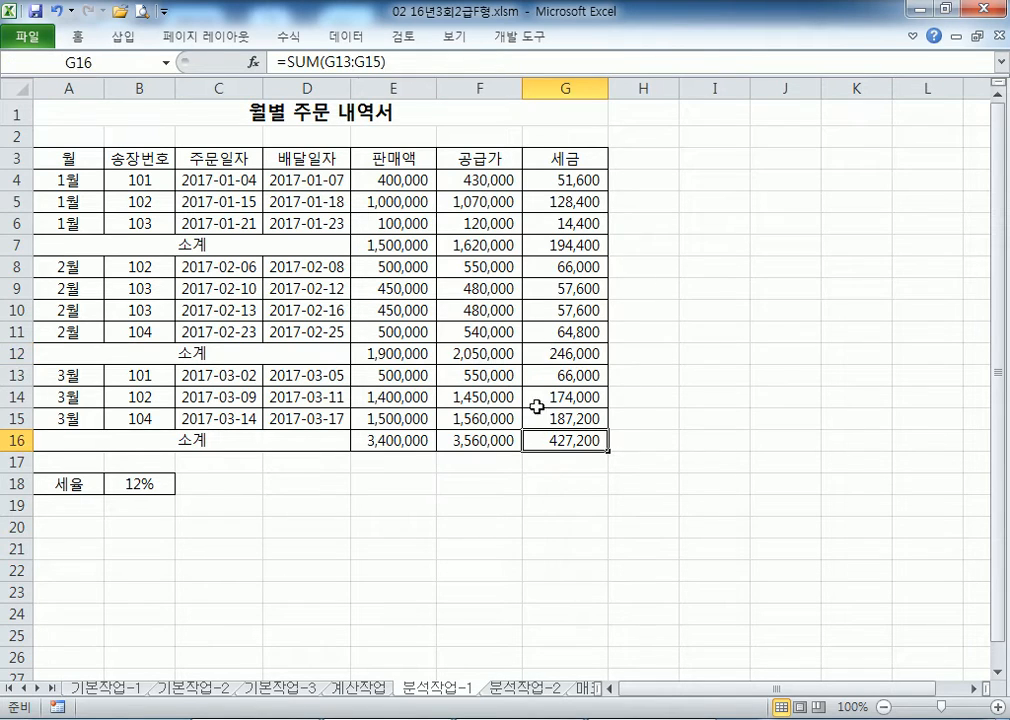
click(134, 58)
text(소계3)
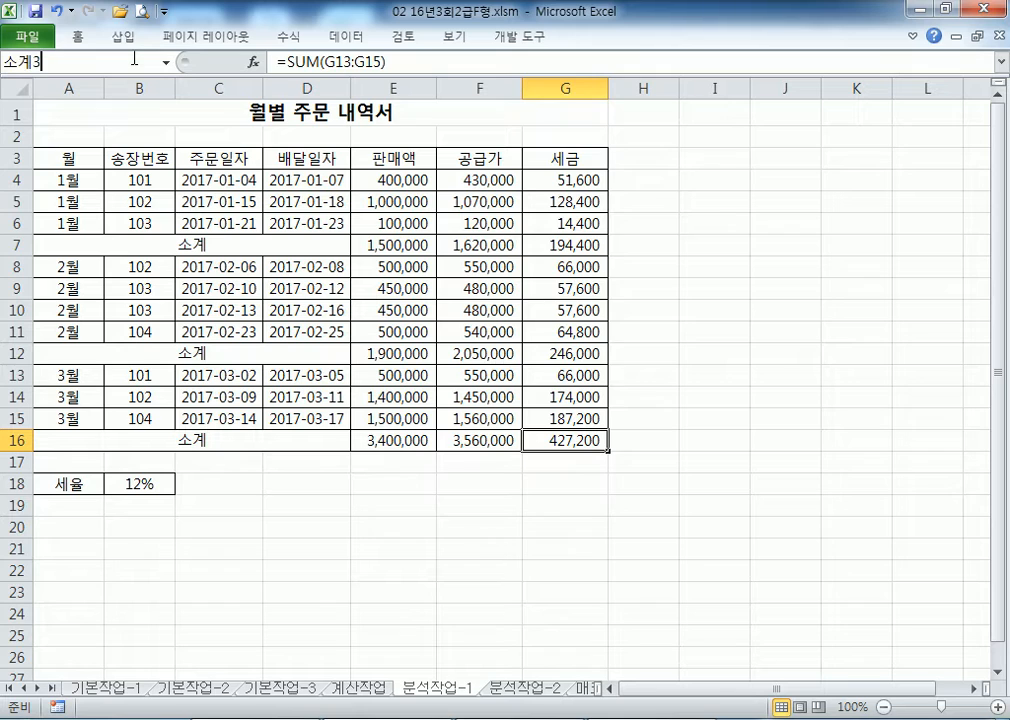
text(월)
key(Return)
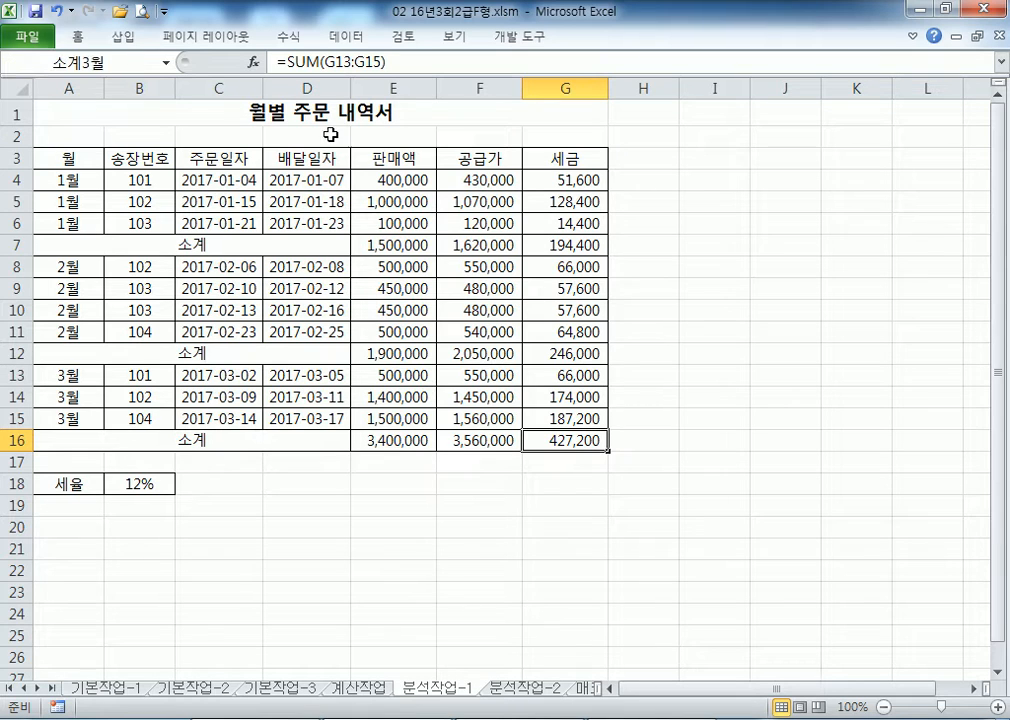
click(525, 258)
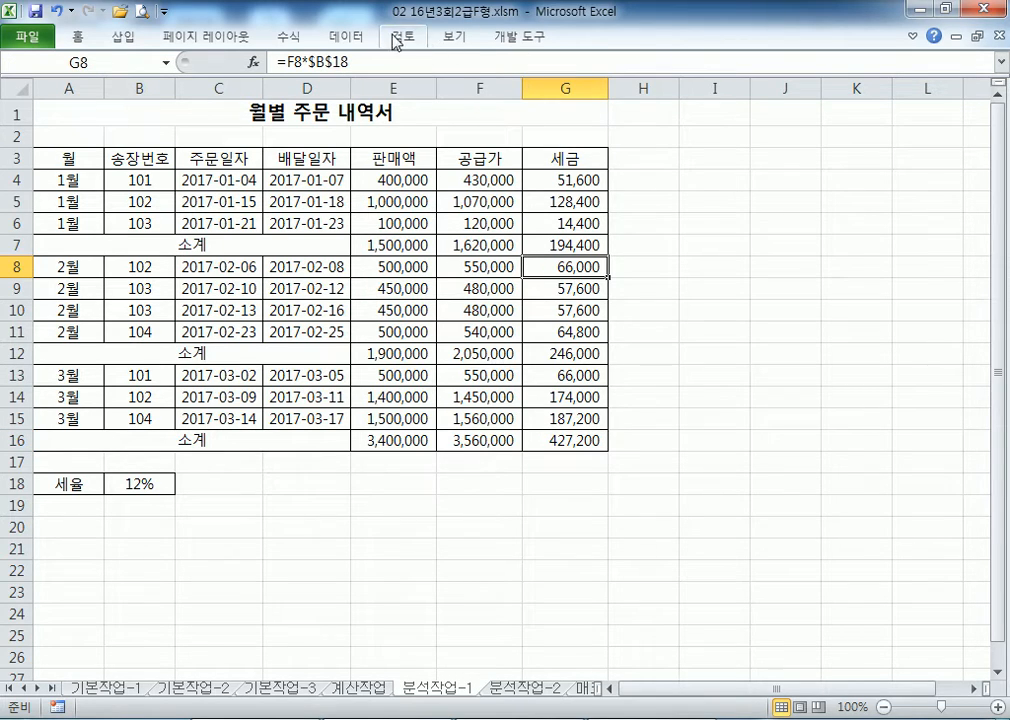
click(346, 35)
click(826, 102)
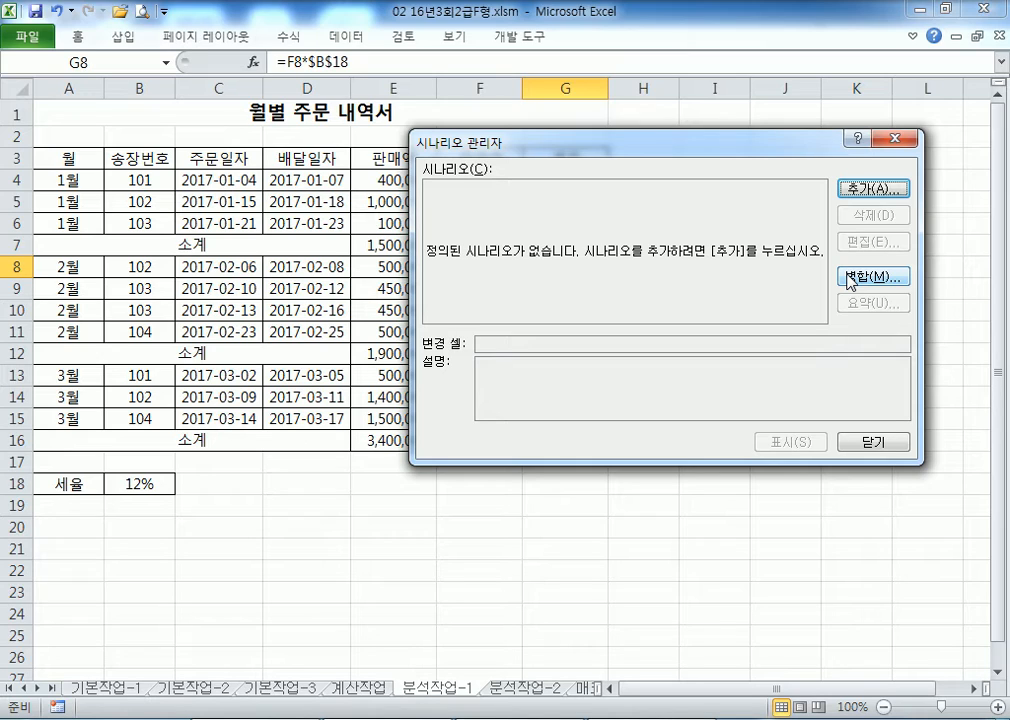
click(876, 440)
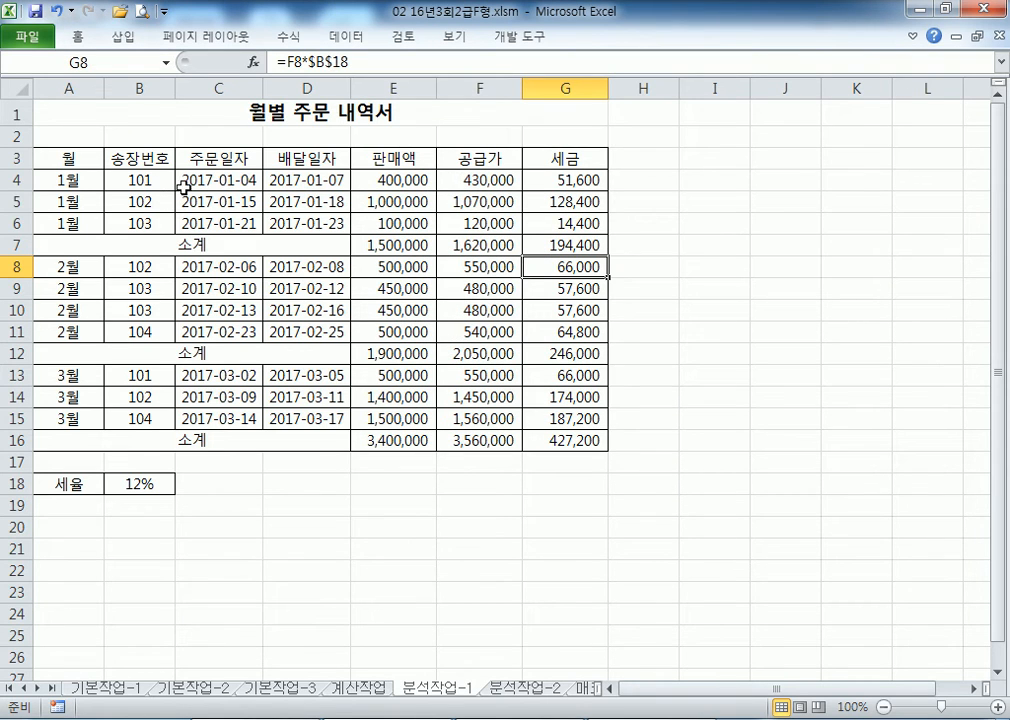
click(165, 62)
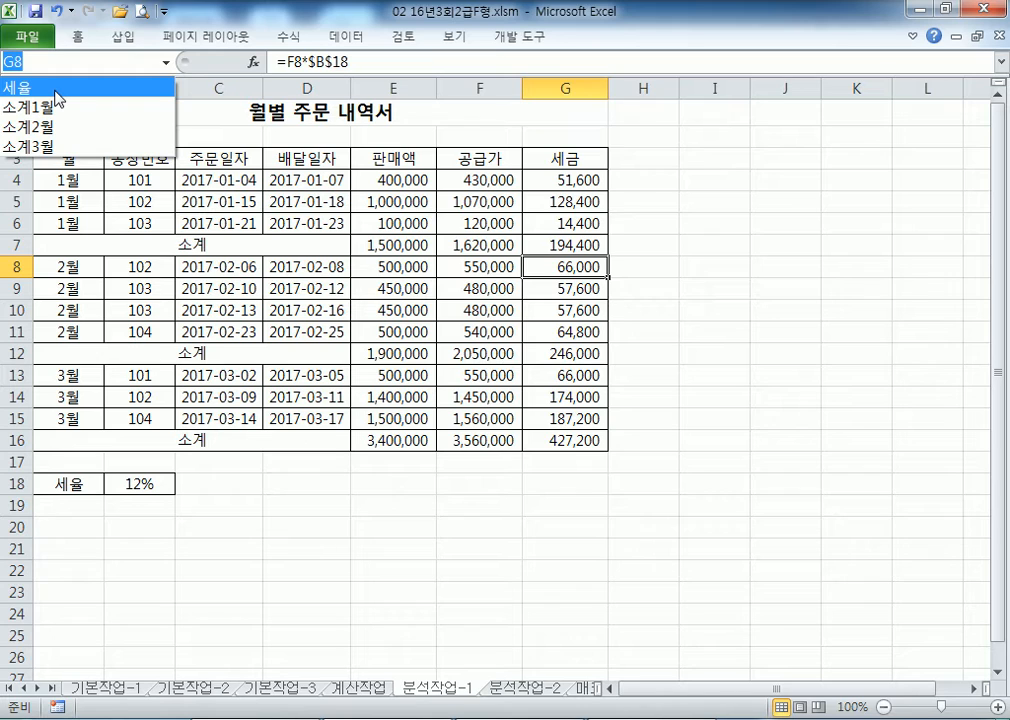
click(346, 37)
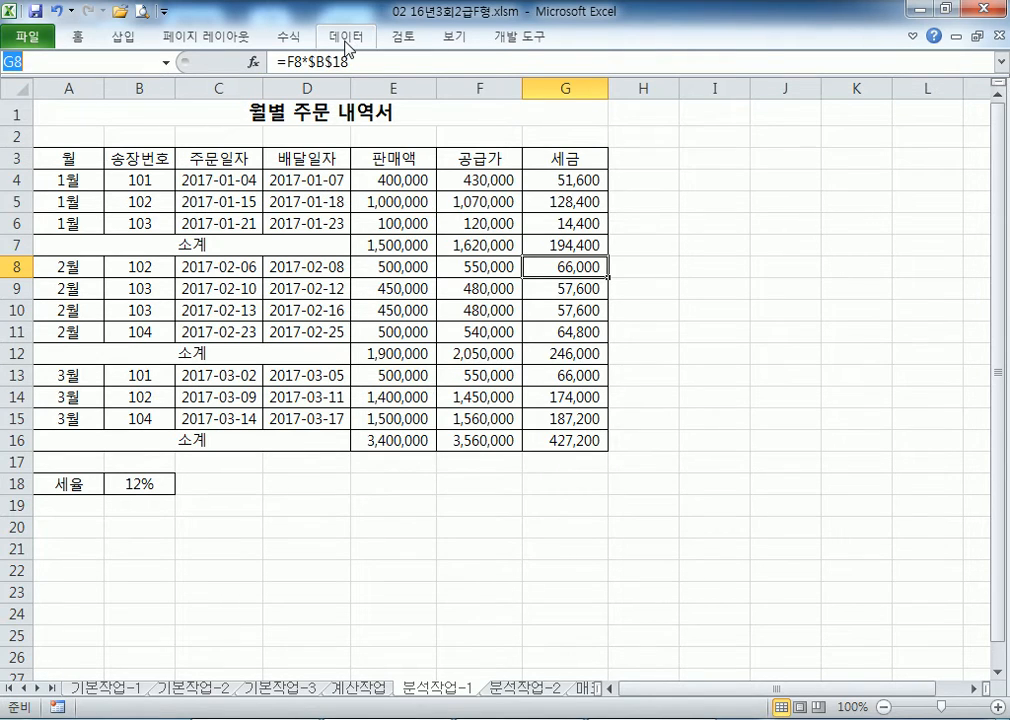
Step: Start a new scenario in the Scenario Manager and name it 세율인상
click(346, 37)
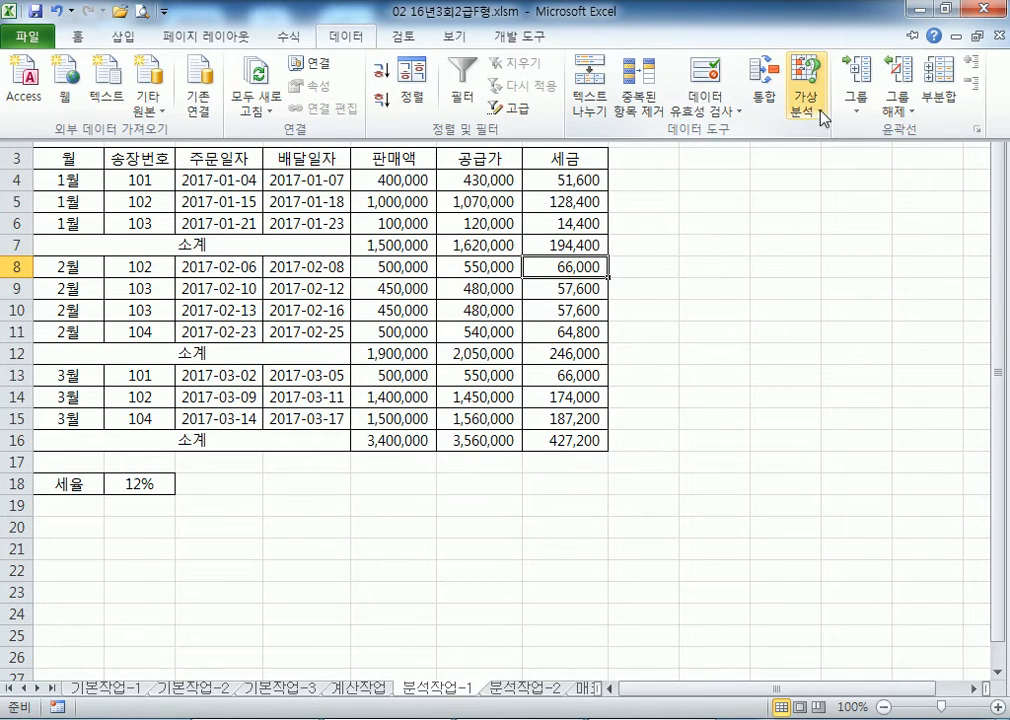
click(818, 110)
click(838, 142)
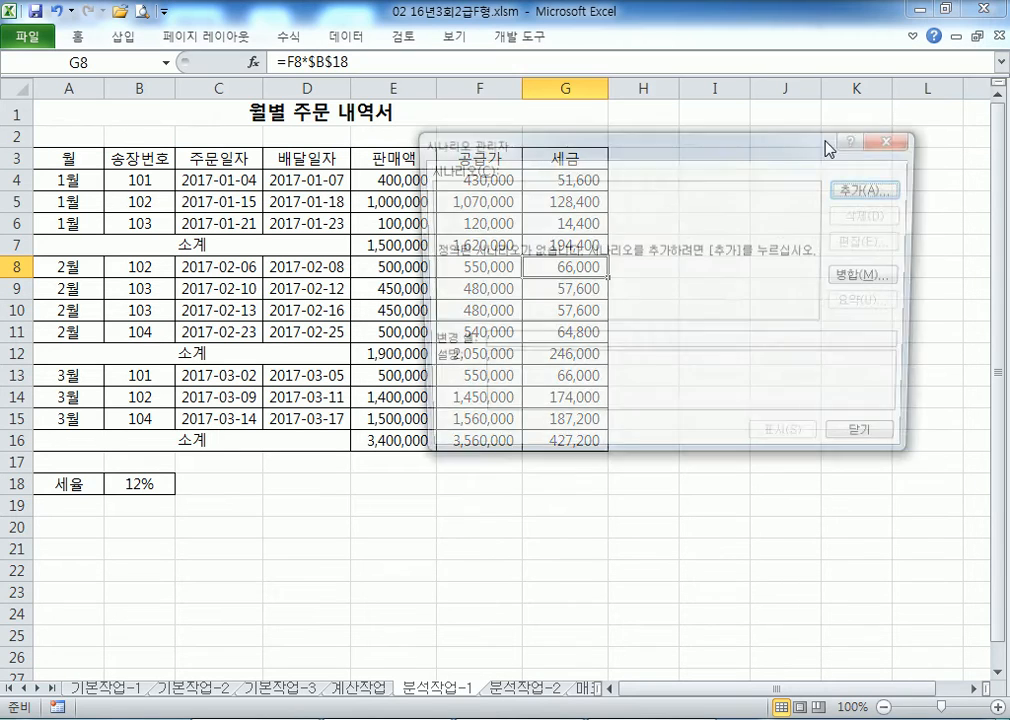
click(866, 190)
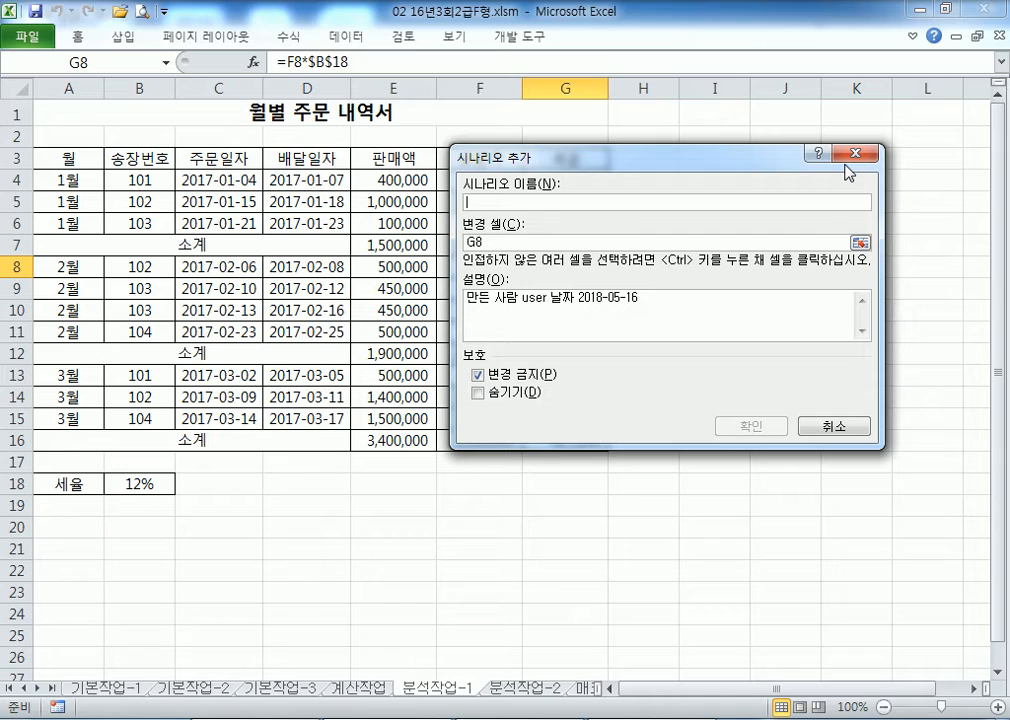
text(세)
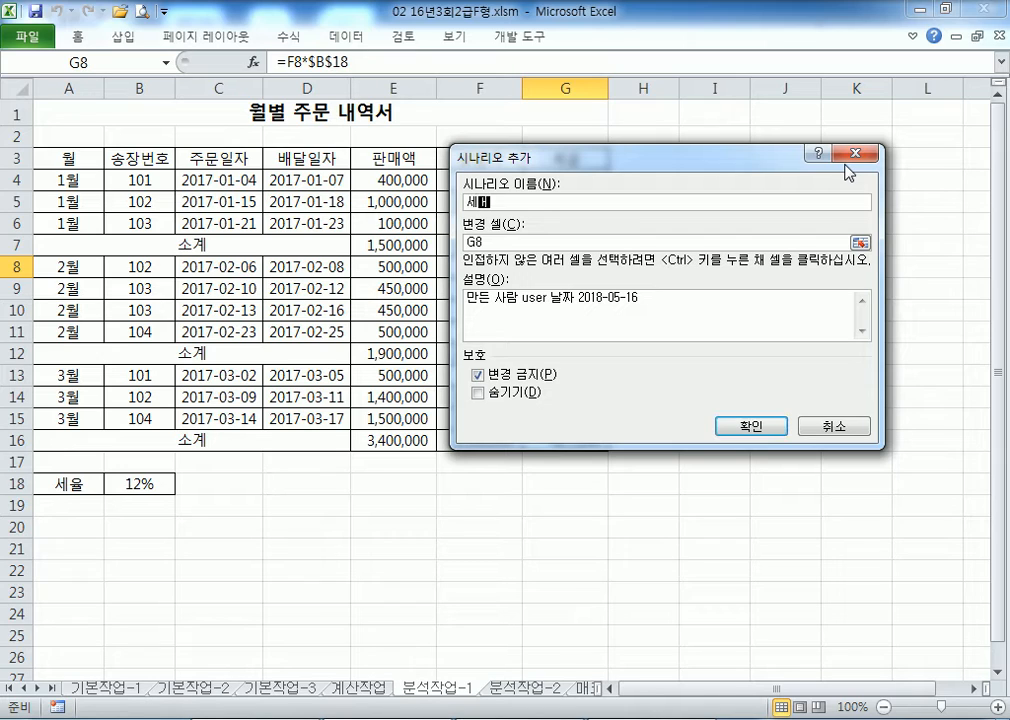
key(BackSpace)
text(율)
text(인ㅅ)
text(ㅏㅇ)
key(Tab)
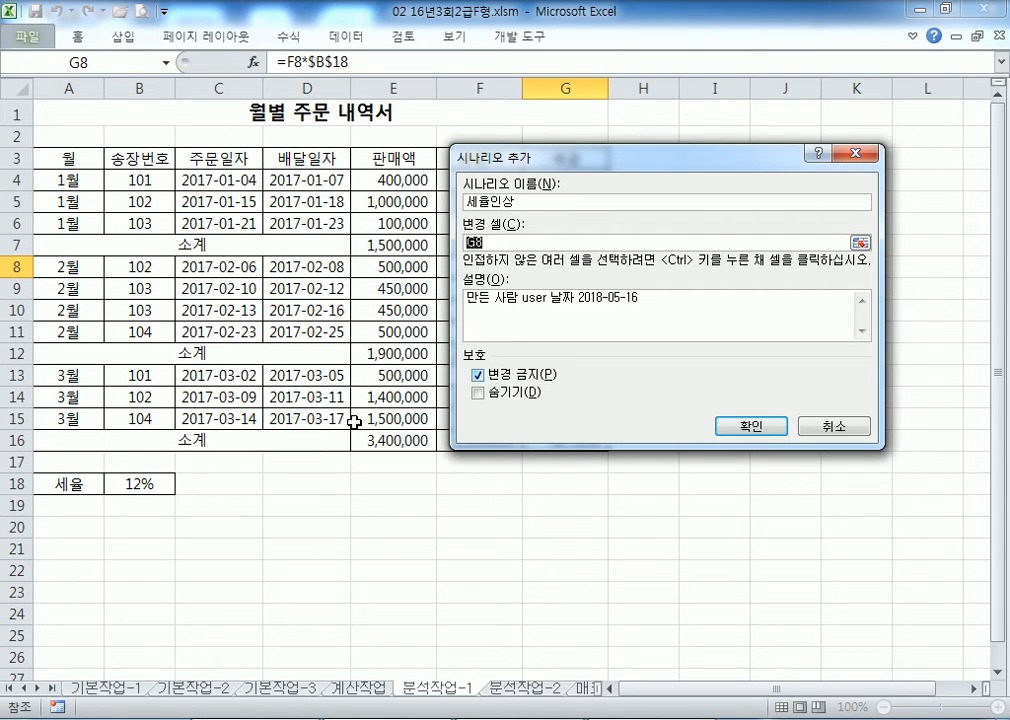
Step: Set the 세율인상 scenario's changing cell to B18 and its 세율 value to 15%
click(158, 483)
scroll(142, 480, down, 1)
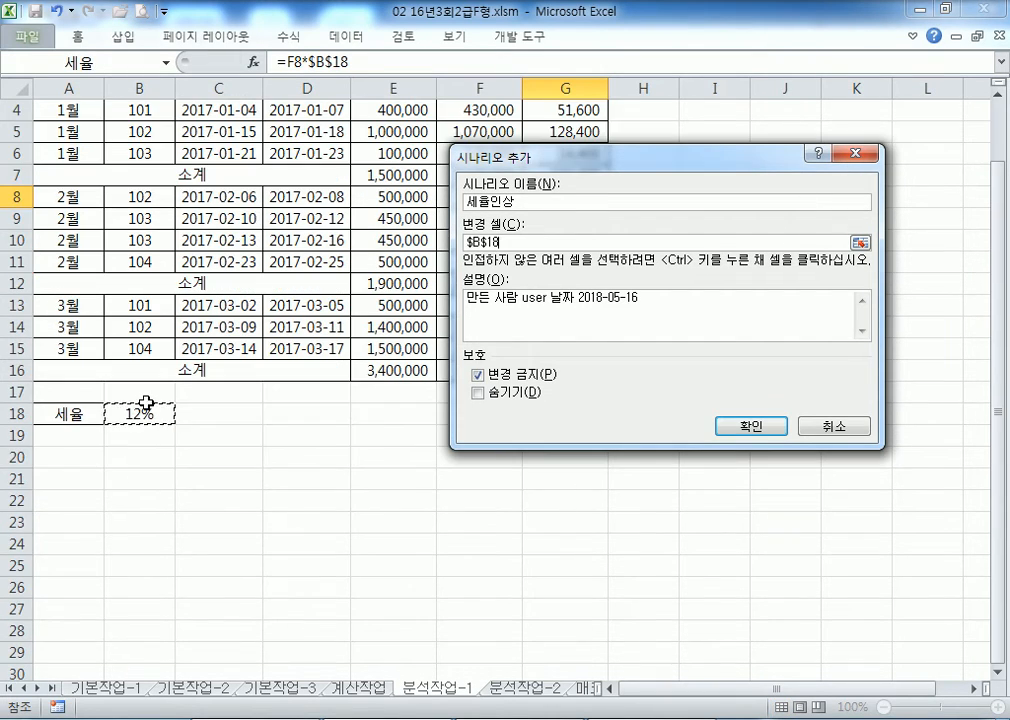
click(743, 427)
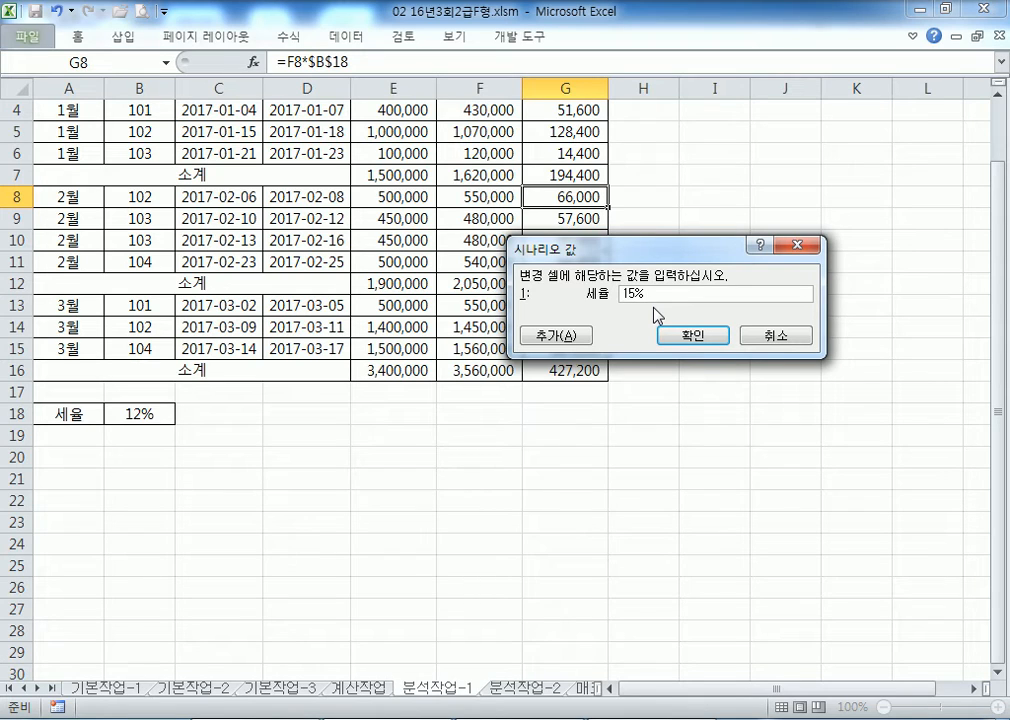
Step: Add a second scenario named 세율인하 with changing cell B18 and a 세율 value of 9%
click(556, 336)
text(세율인하)
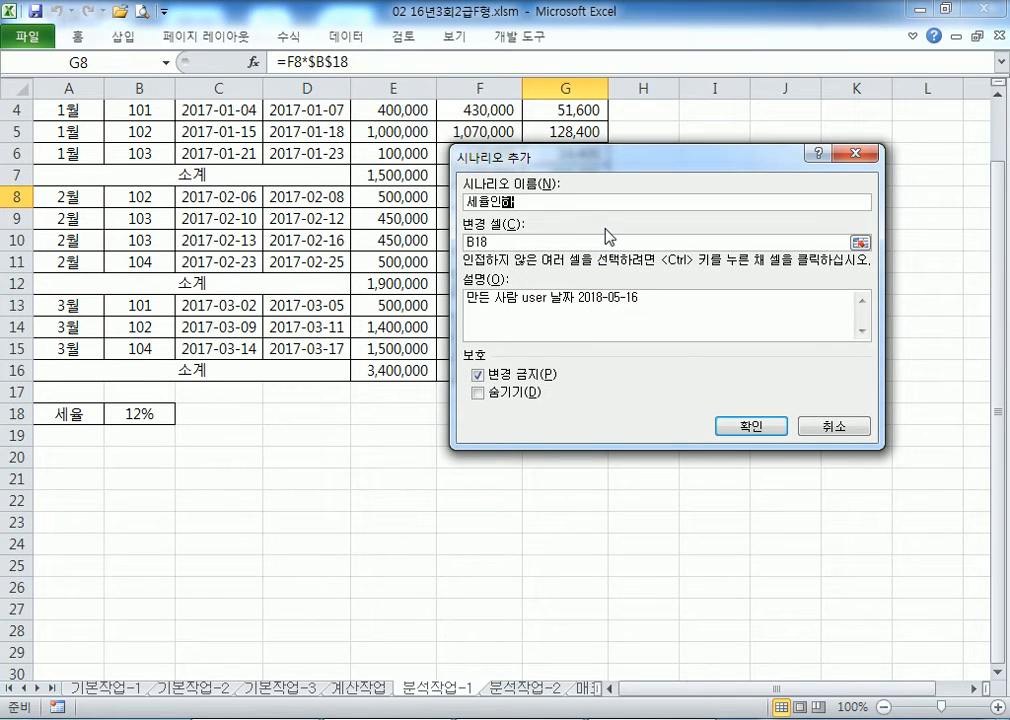
key(Tab)
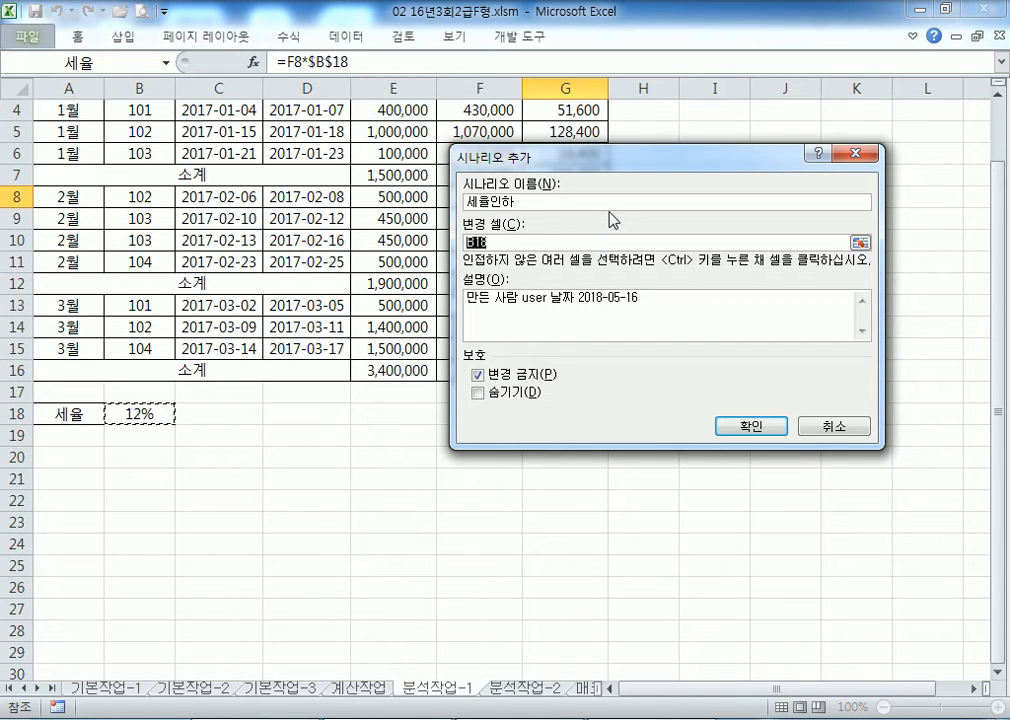
click(728, 424)
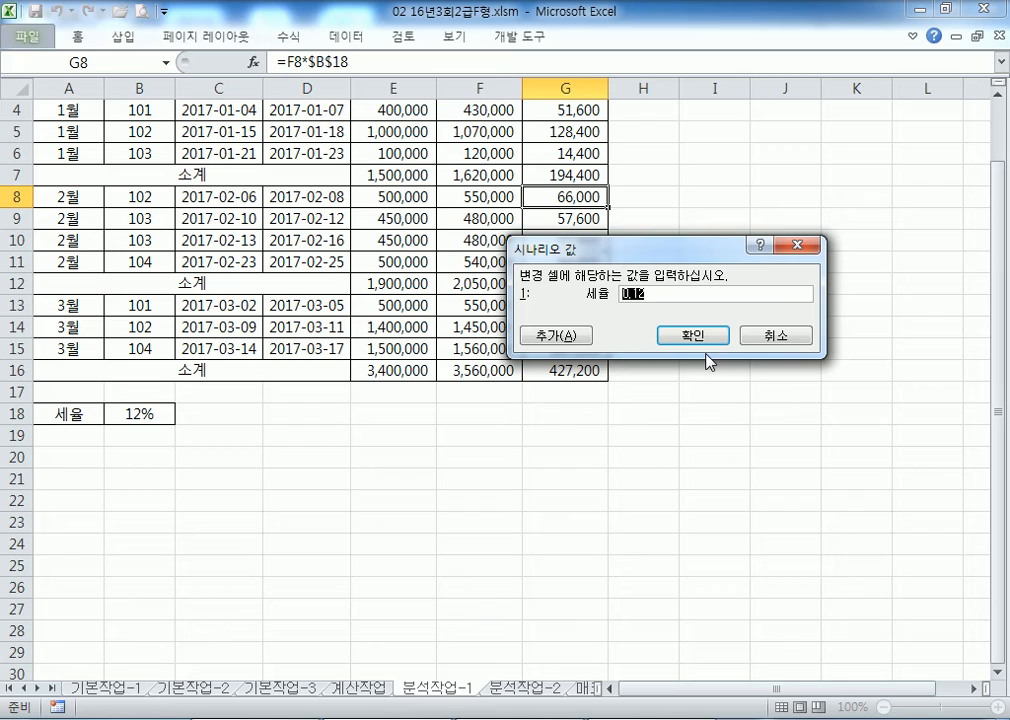
text(9%)
click(698, 338)
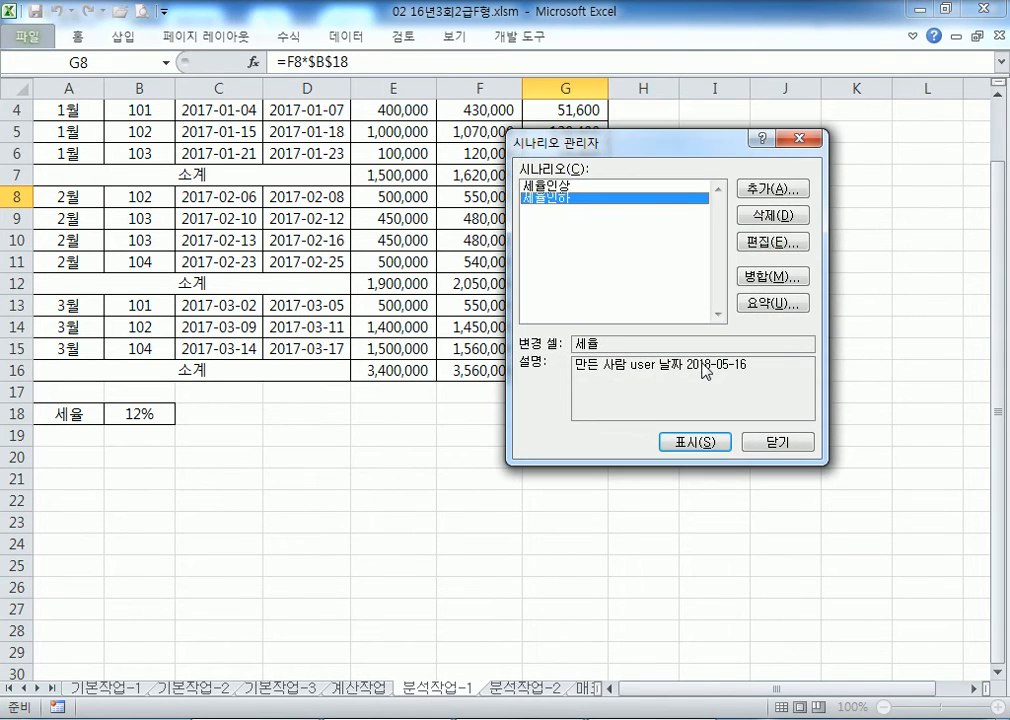
Step: Check the 세율인상 and 세율인하 scenario entries and start a scenario summary report
click(583, 186)
click(576, 198)
click(577, 187)
click(578, 198)
drag(650, 146, 825, 106)
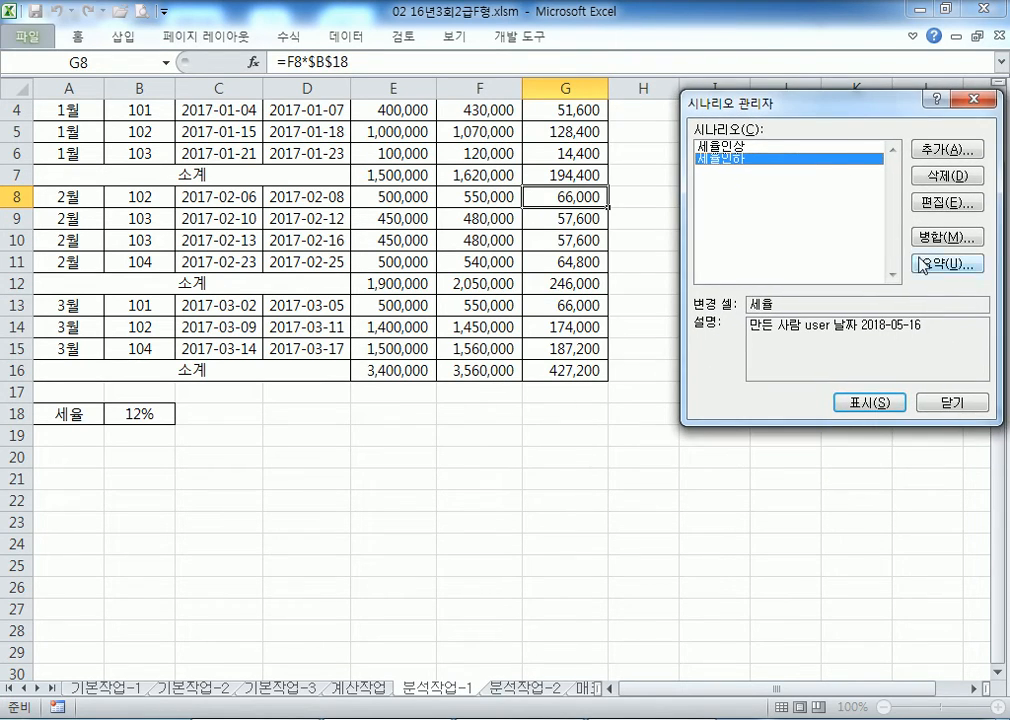
click(927, 265)
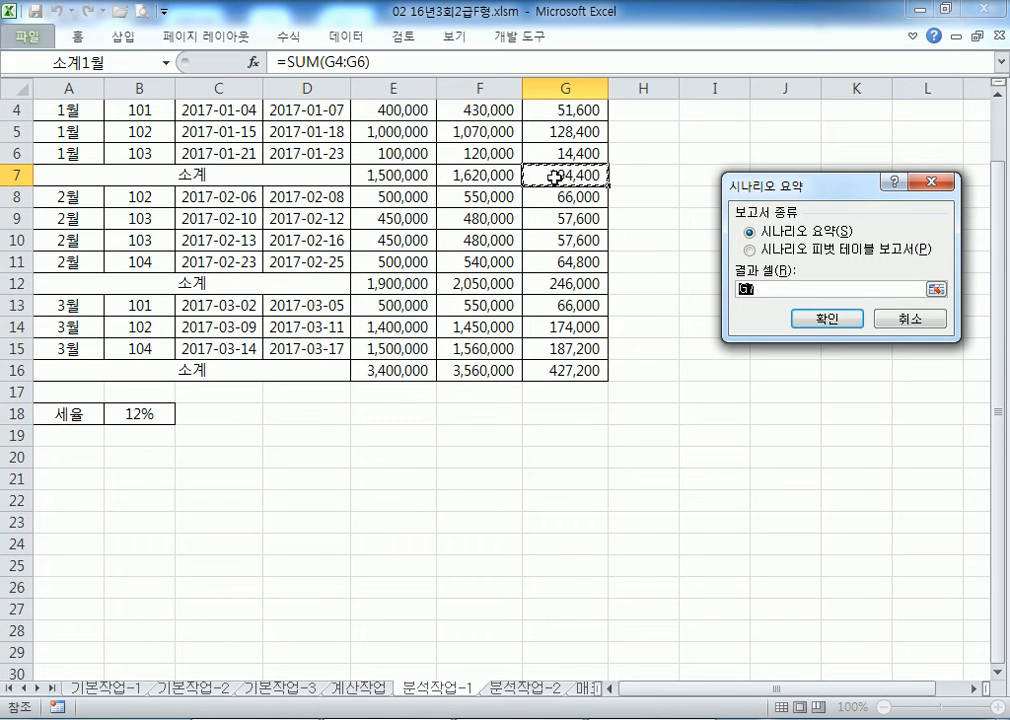
click(558, 175)
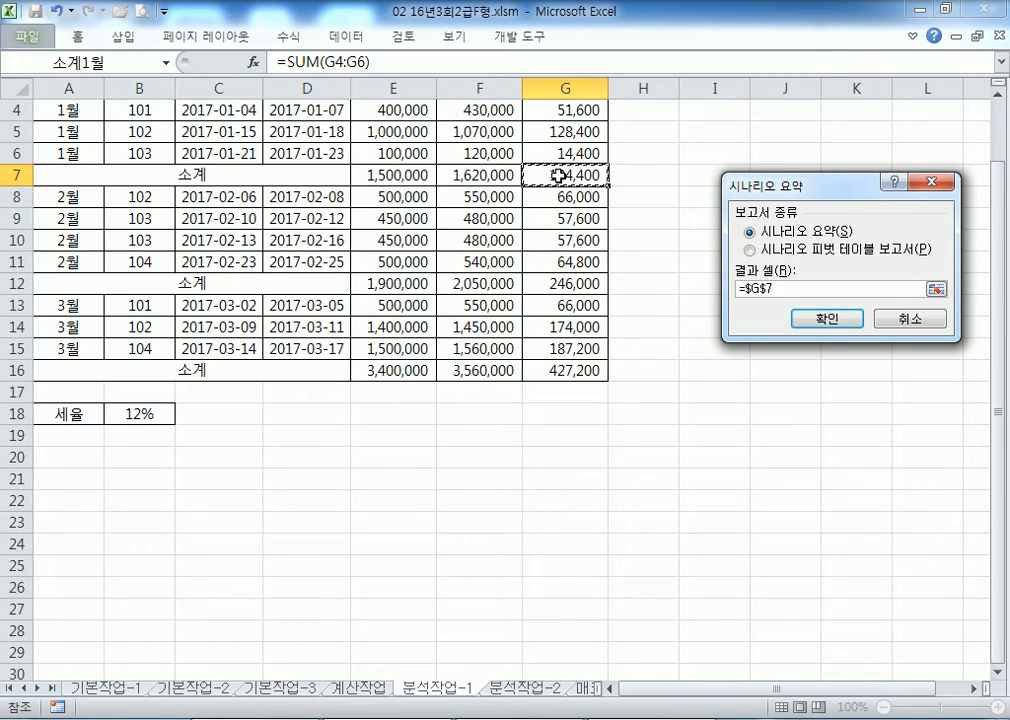
text(,)
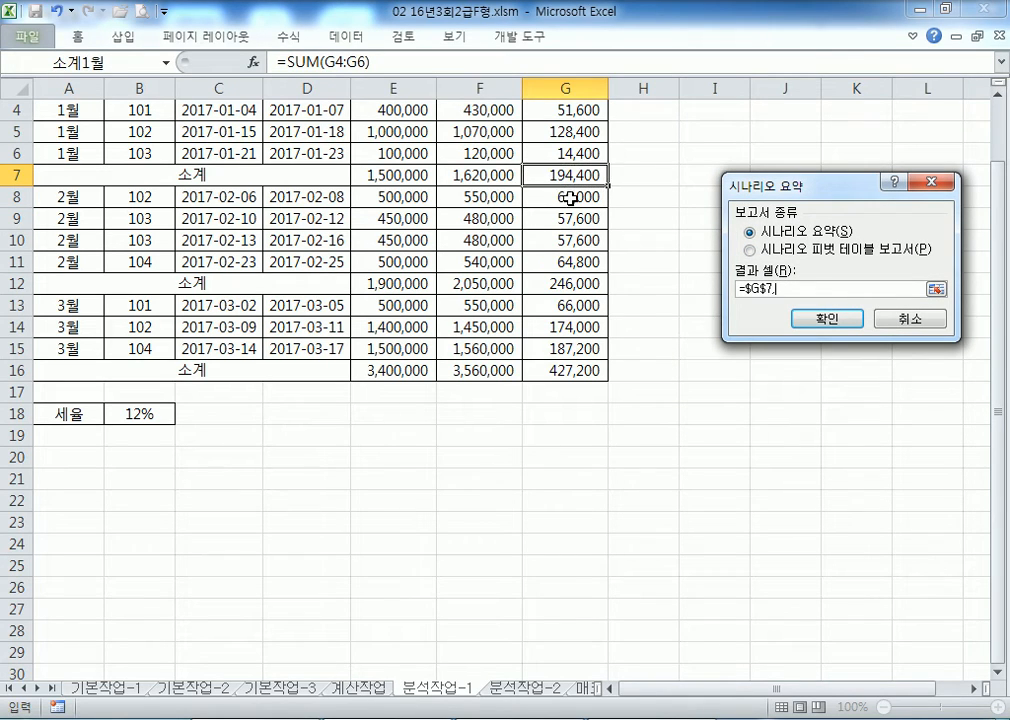
click(553, 285)
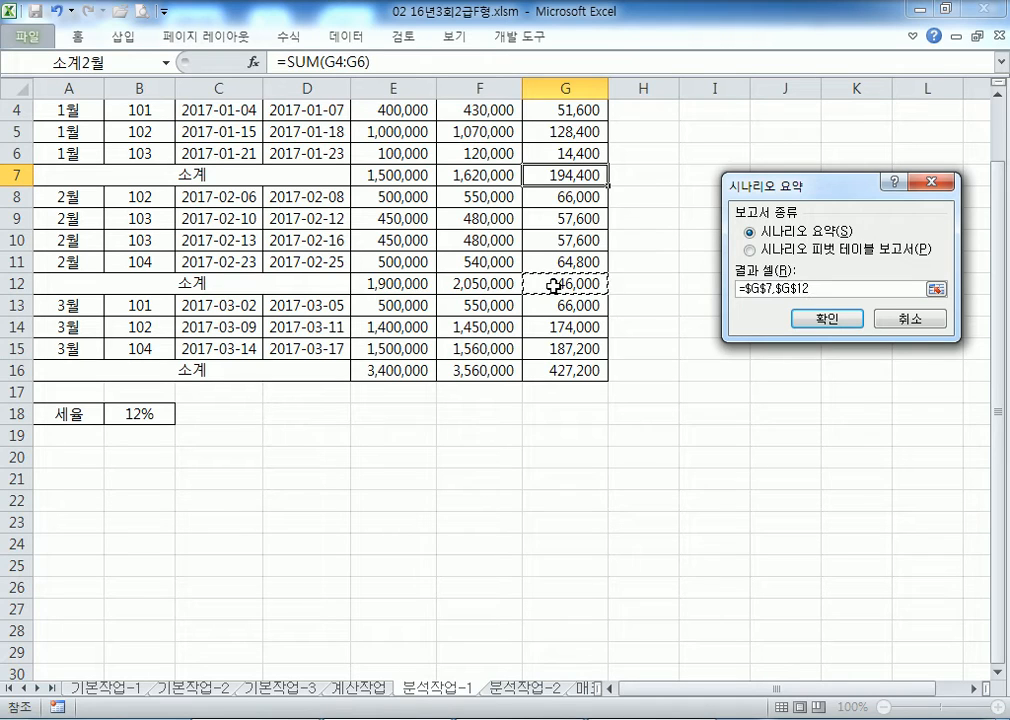
text(,)
click(532, 373)
drag(847, 288, 654, 284)
key(BackSpace)
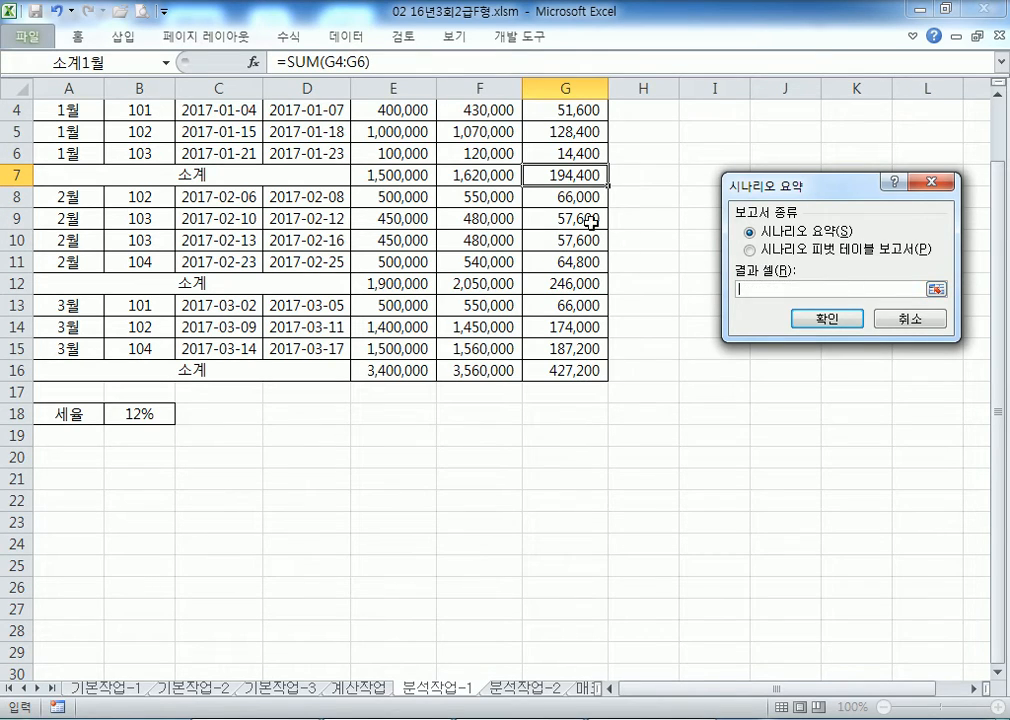
click(557, 175)
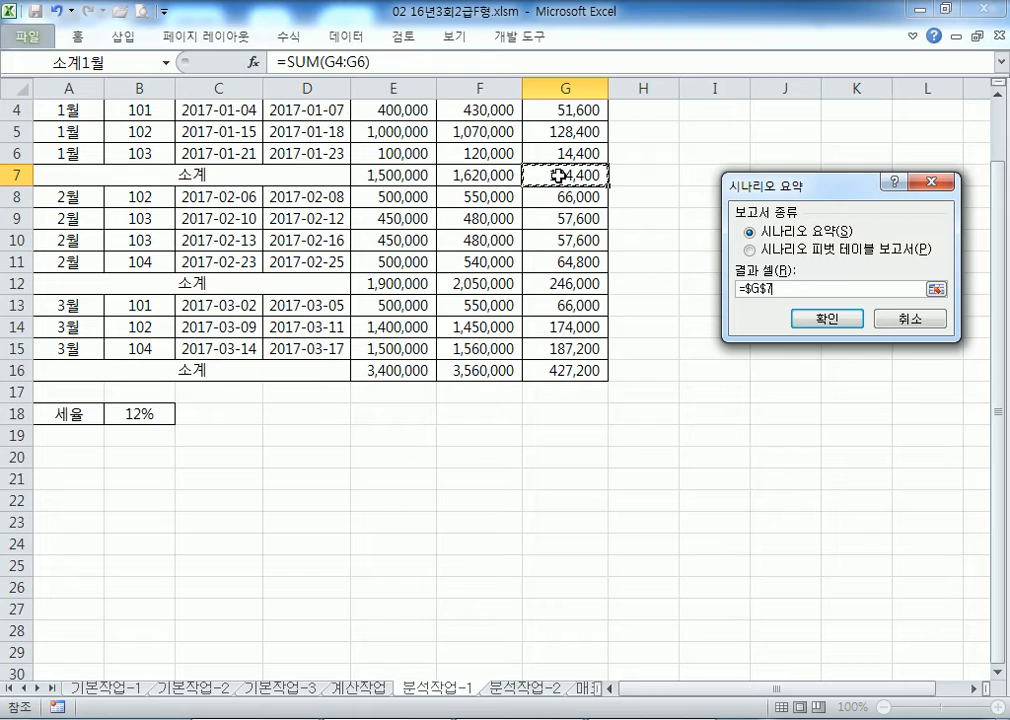
ctrl+click(552, 286)
ctrl+click(545, 370)
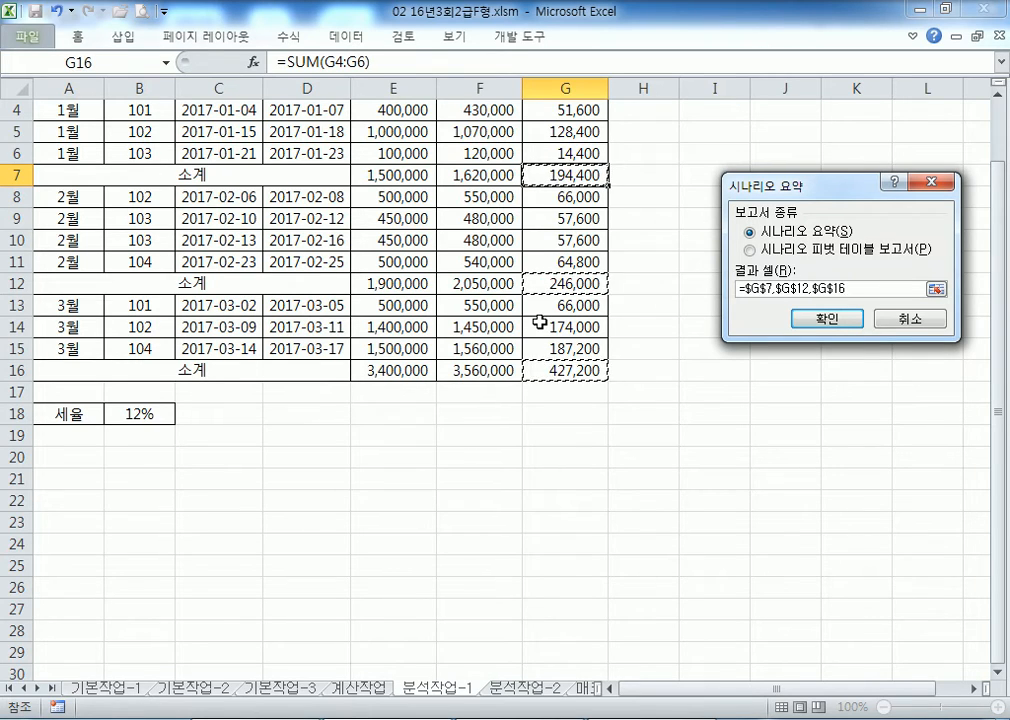
drag(852, 288, 701, 280)
key(BackSpace)
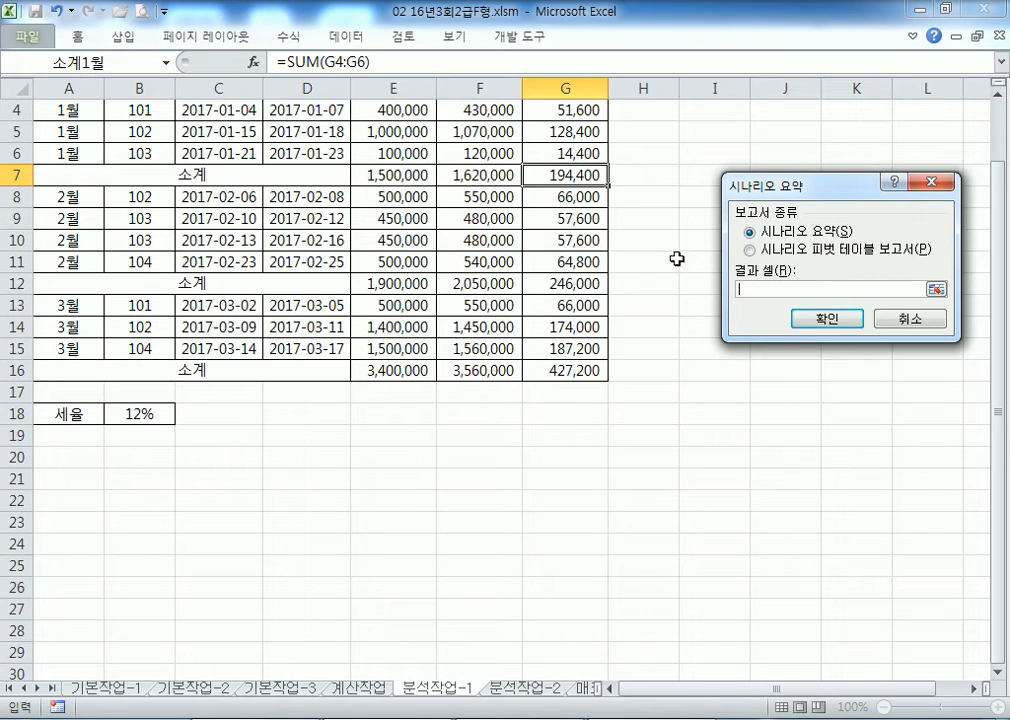
Step: Create the scenario summary report with result cells G7, G12 and G16
click(567, 175)
ctrl+click(575, 283)
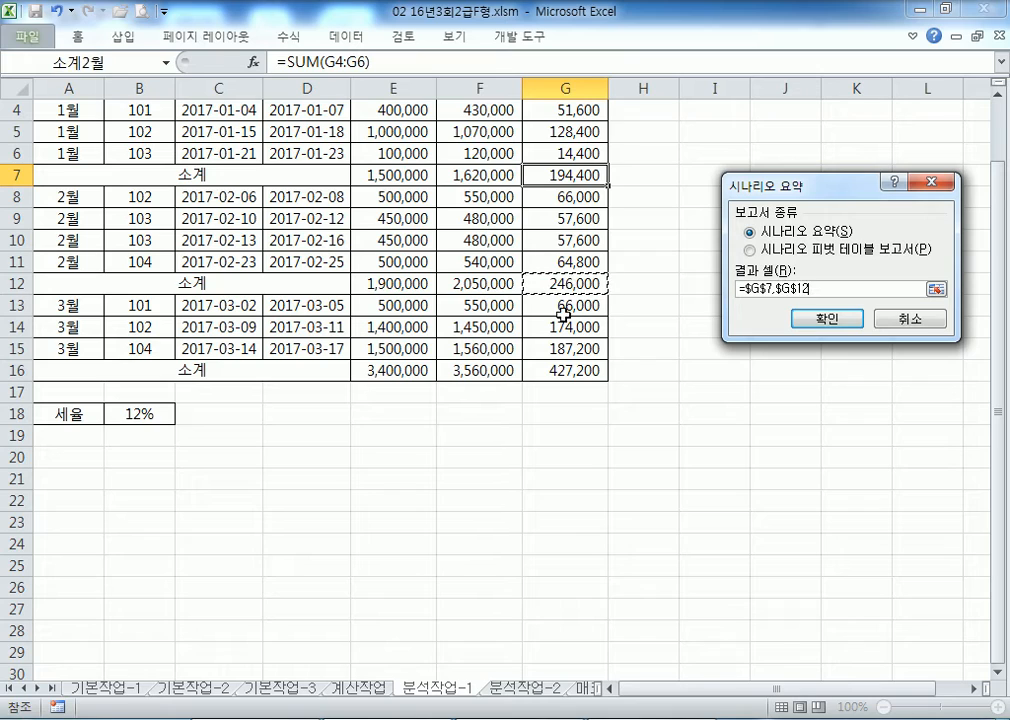
ctrl+click(556, 374)
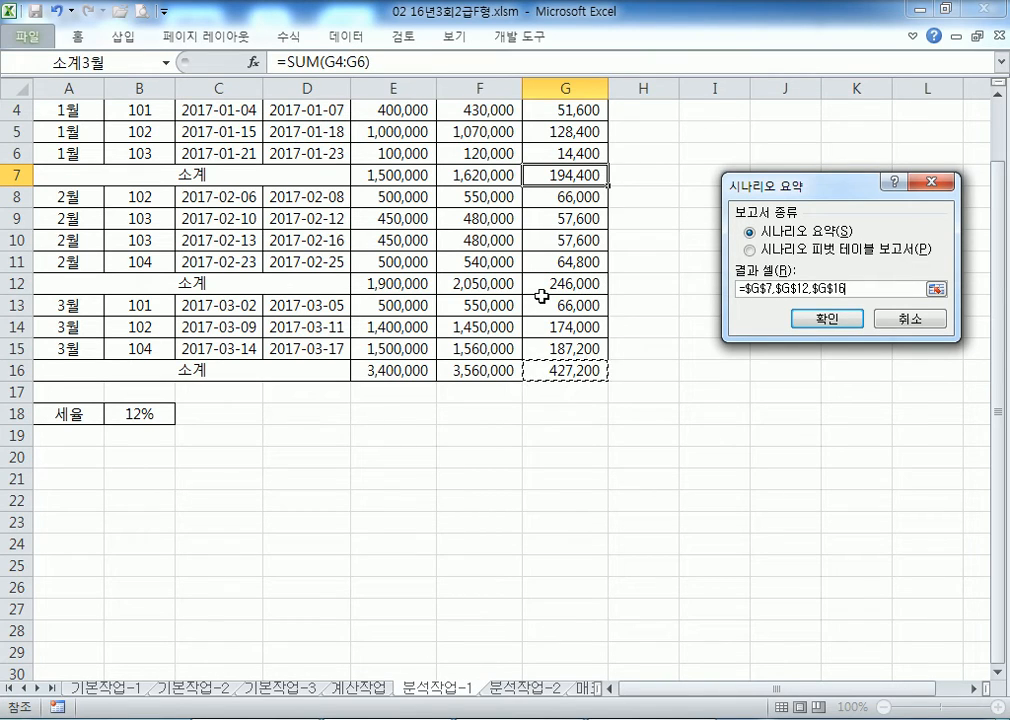
click(803, 321)
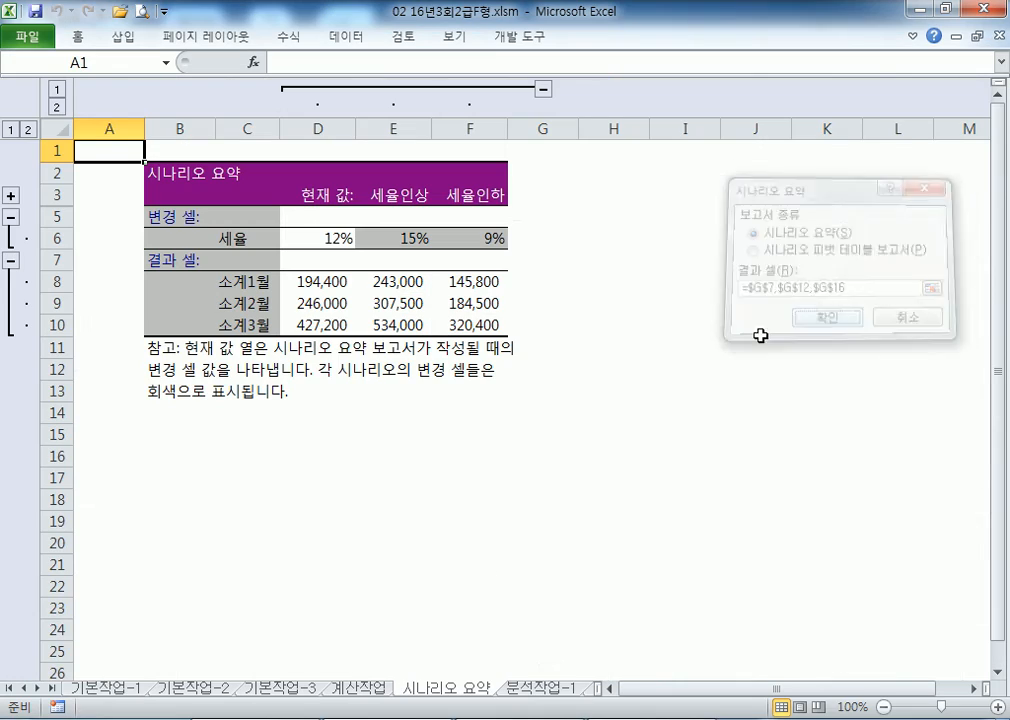
Step: Examine the current-value, 세율인상 and 세율인하 columns of the scenario summary, and return to the 분석작업-1 sheet
click(318, 128)
drag(381, 133, 466, 133)
drag(384, 286, 462, 325)
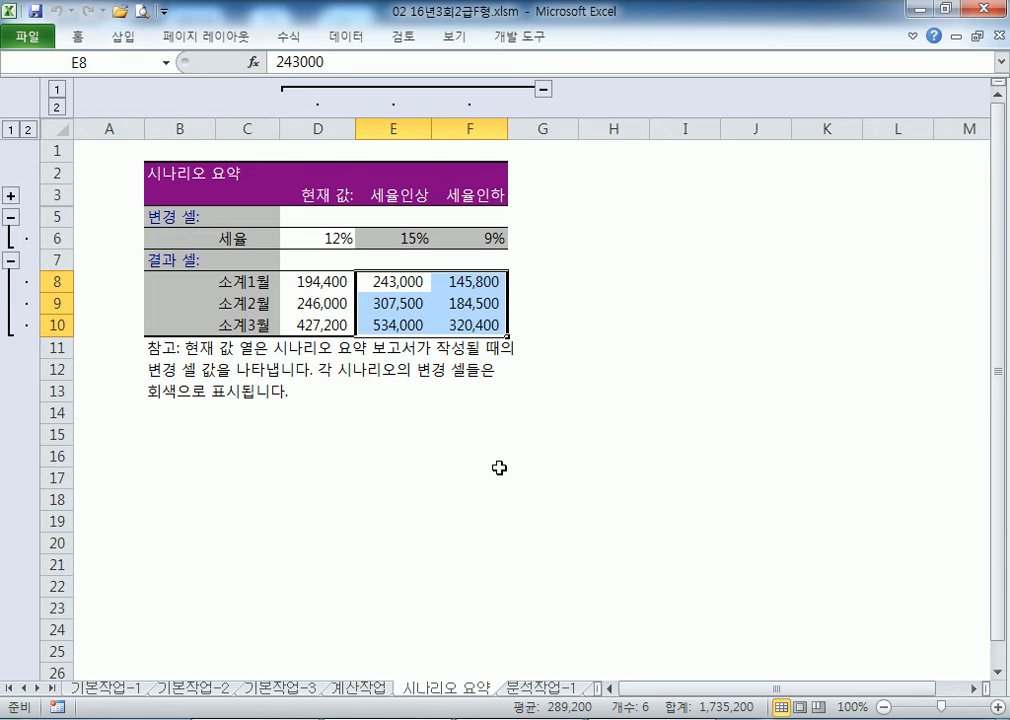
click(478, 438)
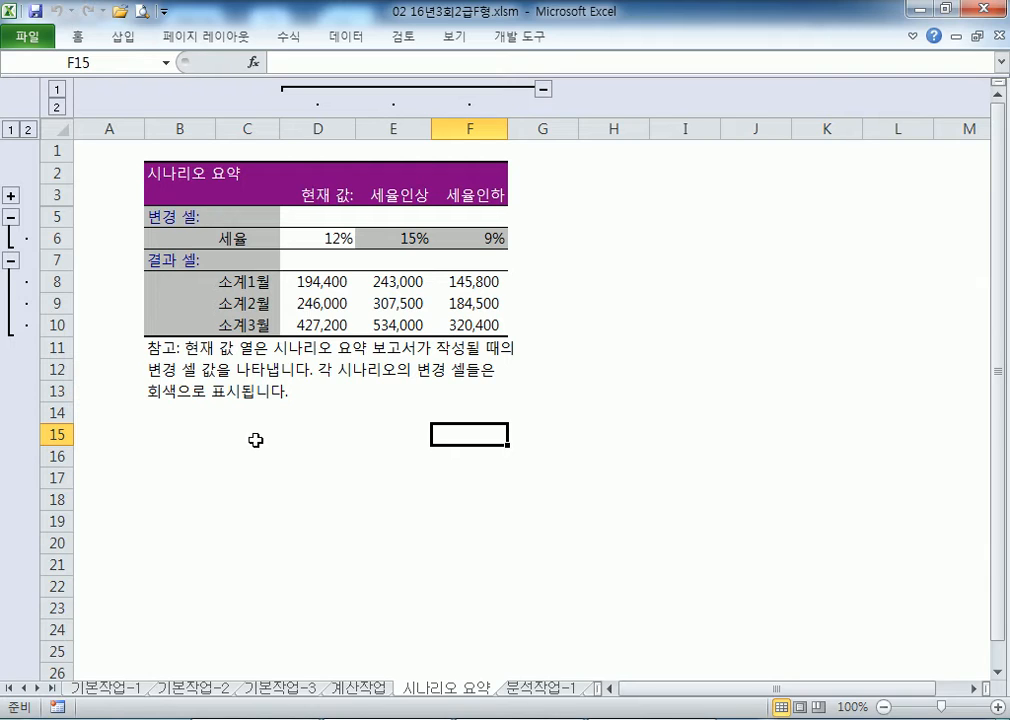
click(523, 688)
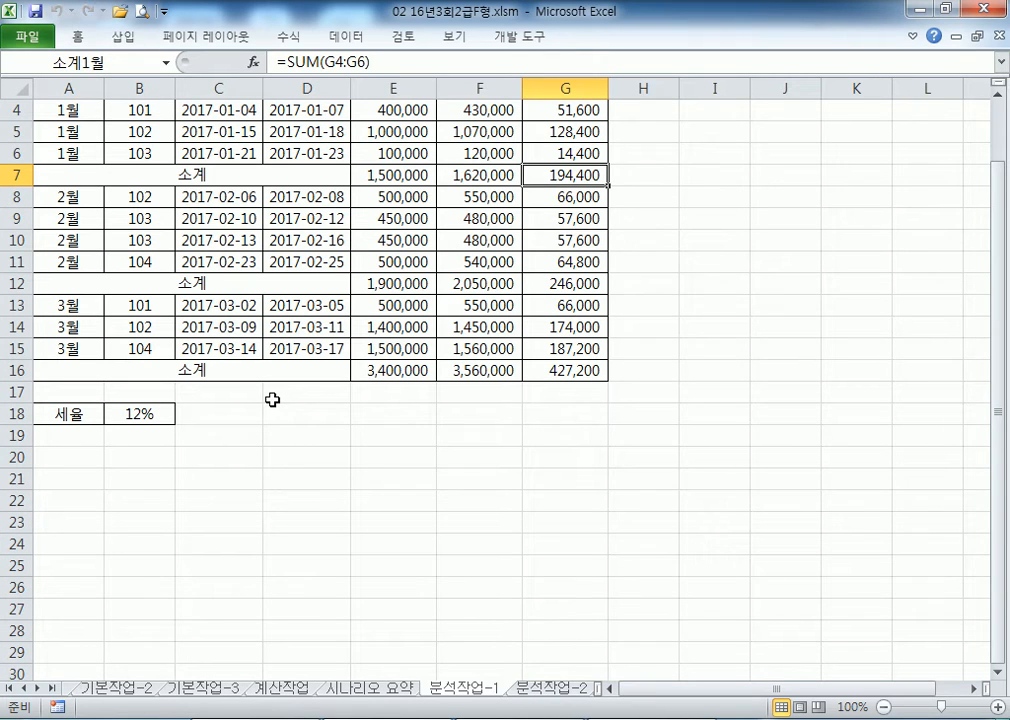
Step: Start Goal Seek on the 분석작업-2 sheet with the 만기지급액 cell E5 as the formula cell
click(527, 692)
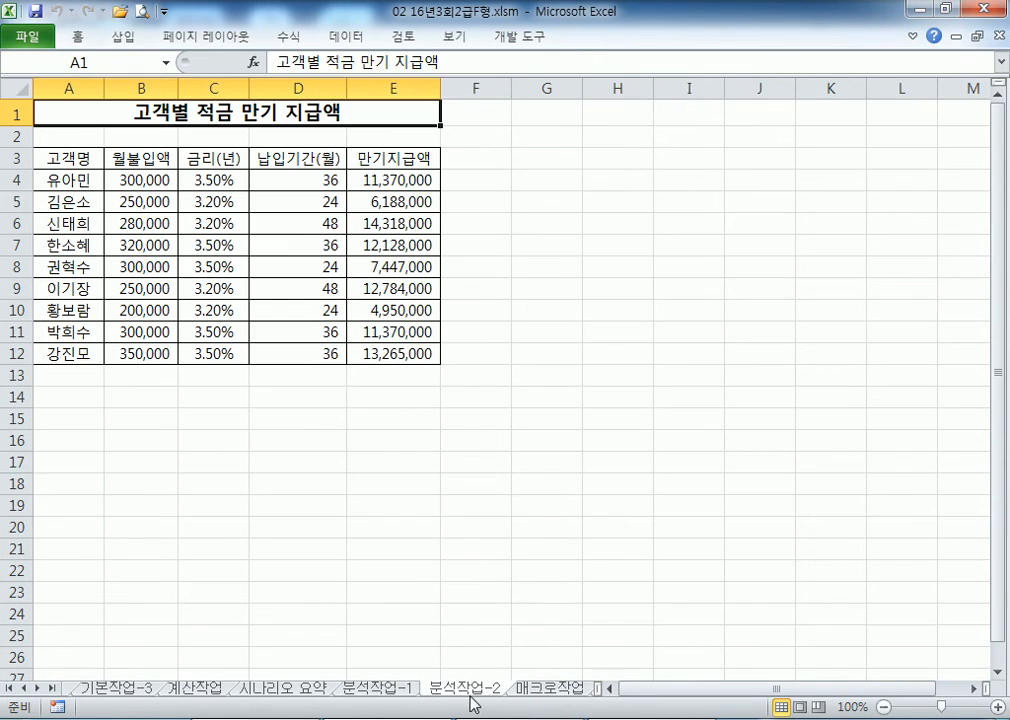
click(377, 690)
click(463, 689)
click(425, 200)
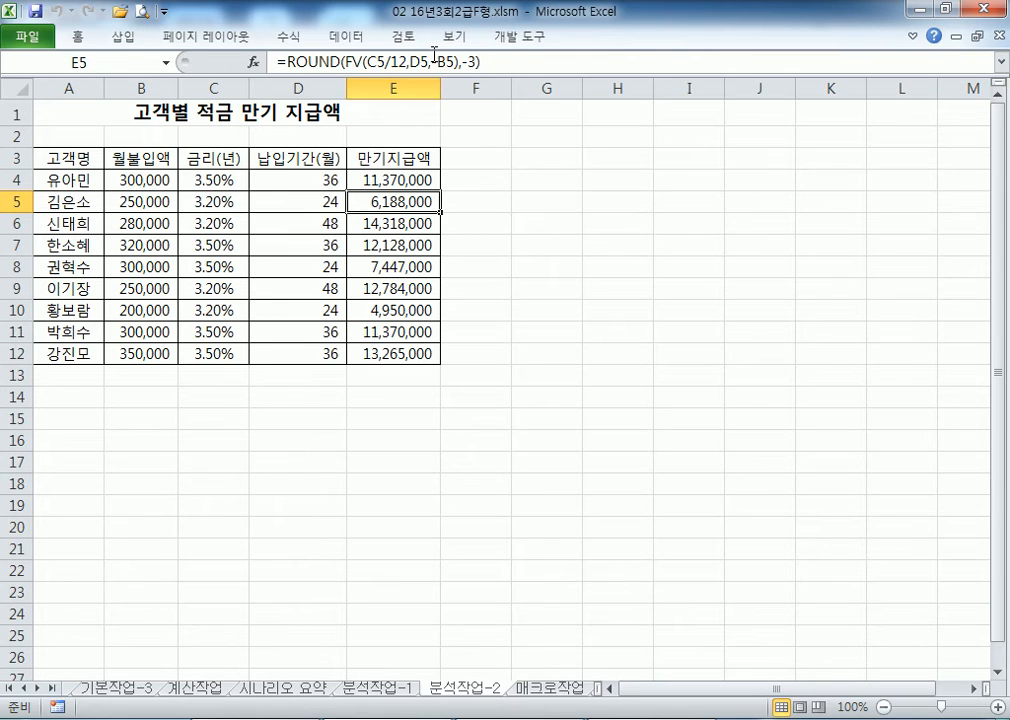
click(347, 37)
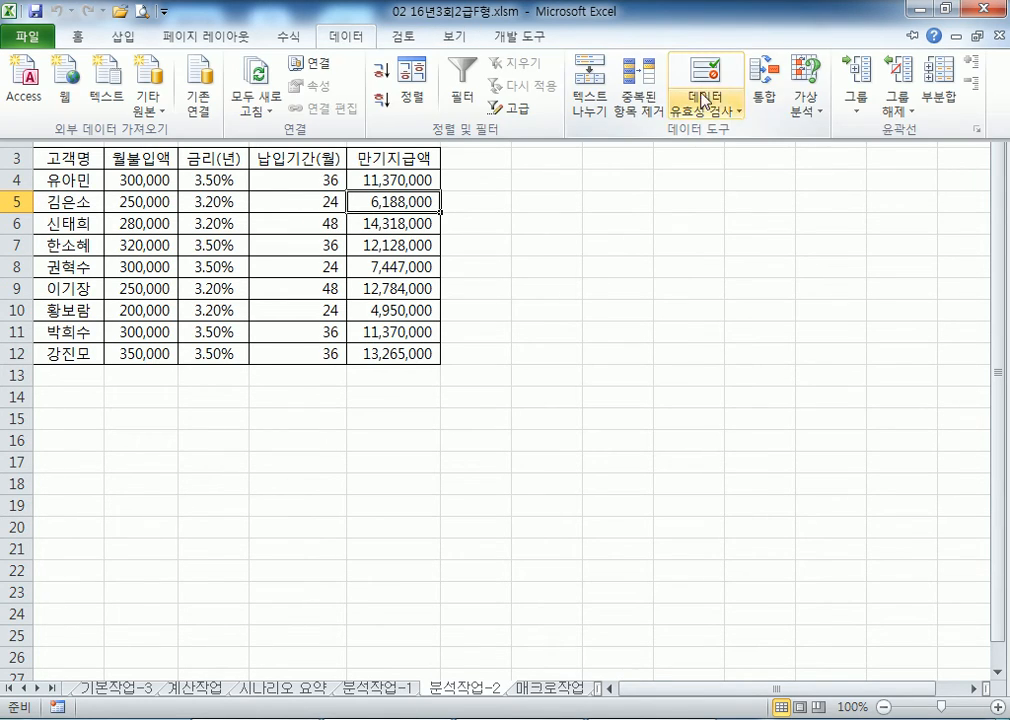
click(807, 113)
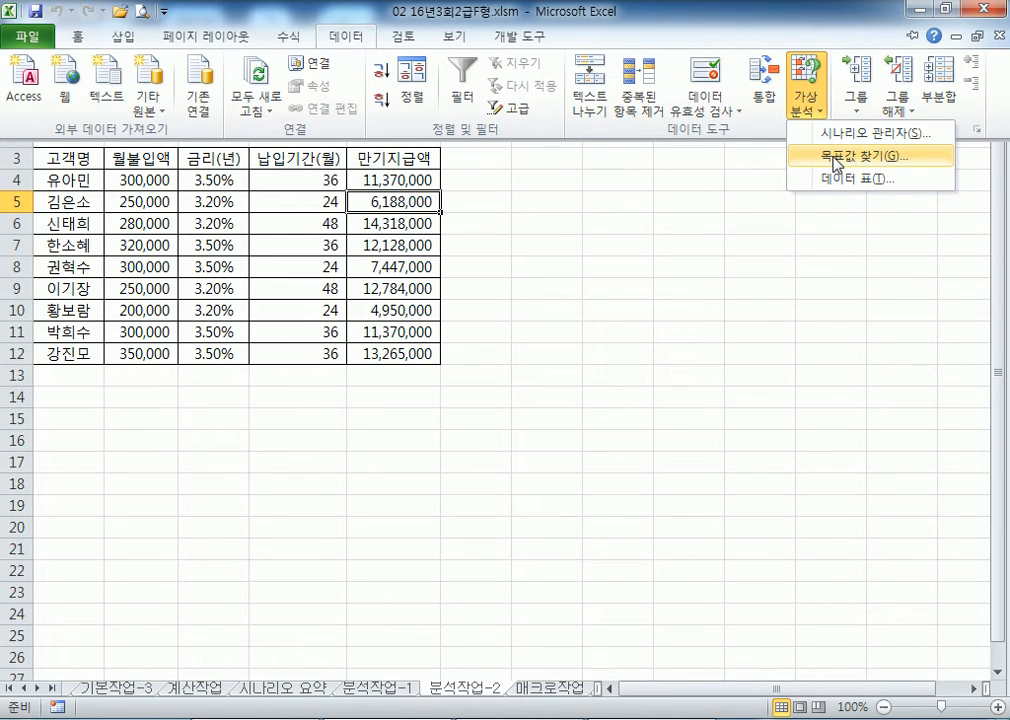
click(833, 160)
drag(750, 278, 497, 174)
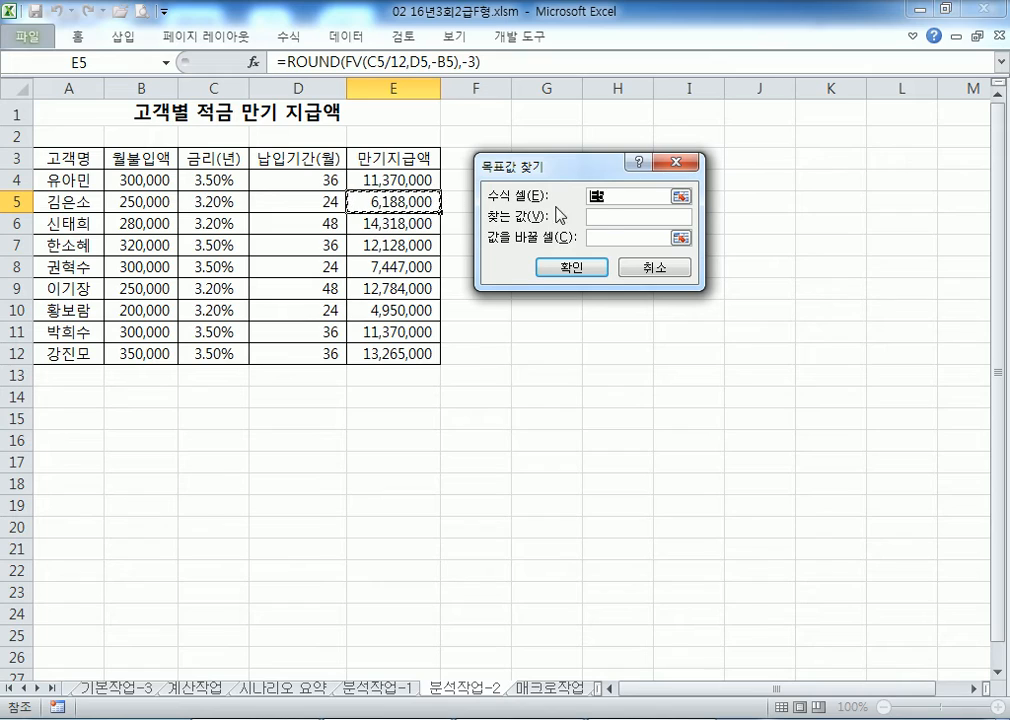
drag(607, 177, 584, 178)
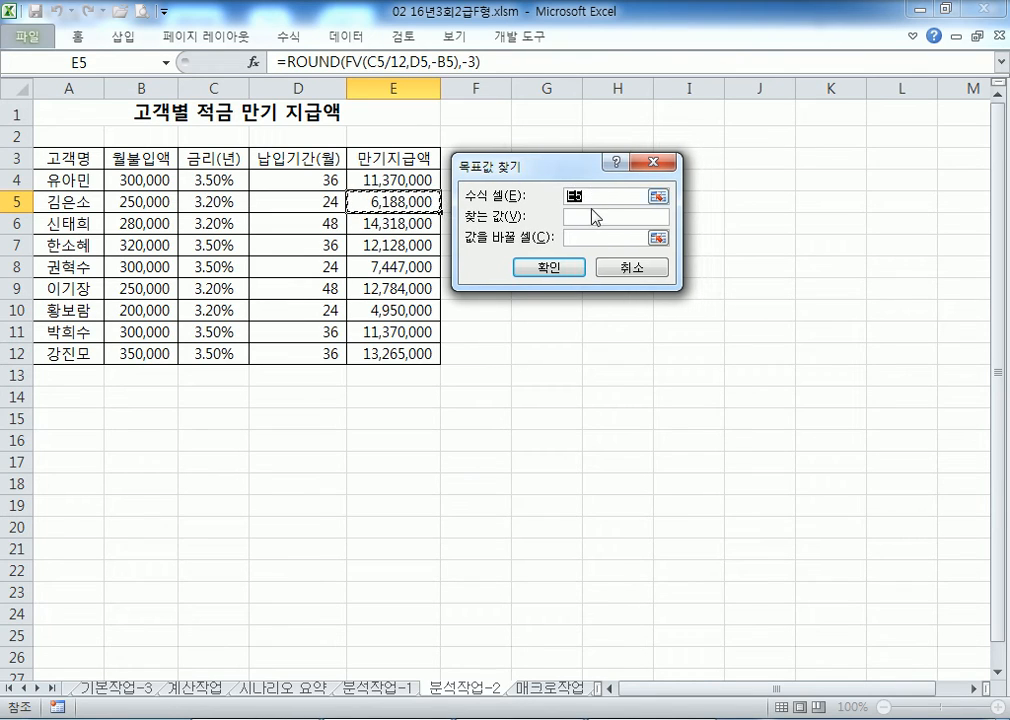
Step: Goal-seek a value of 7000000 by changing the 납입기간(월) cell D5, and accept the solution
click(593, 217)
text(7000000)
click(575, 237)
click(298, 203)
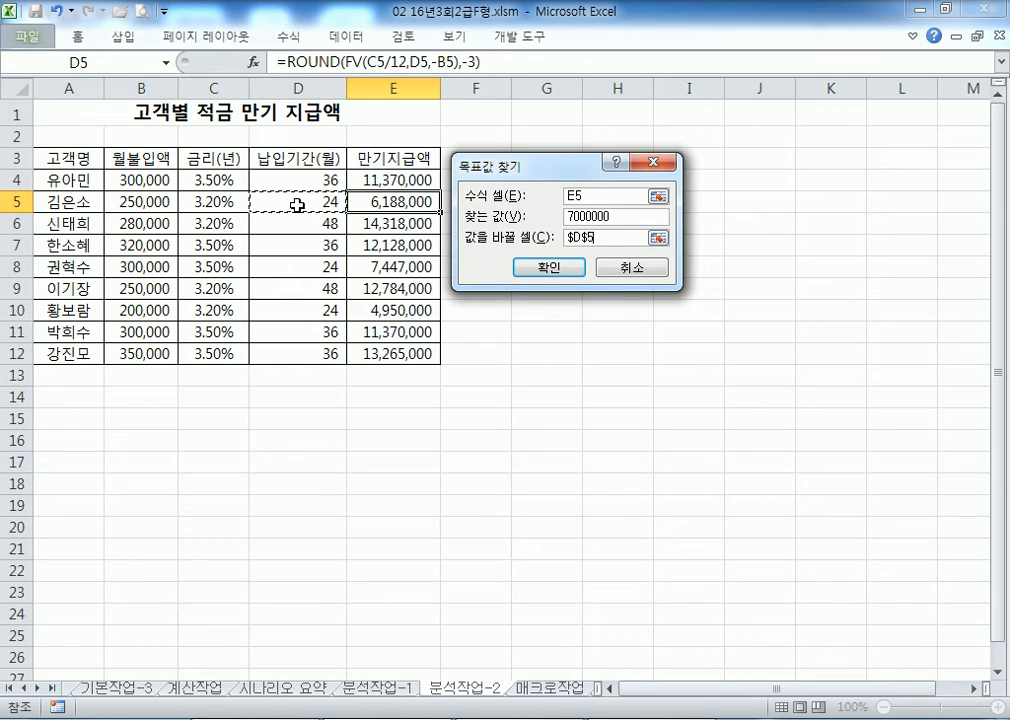
click(549, 268)
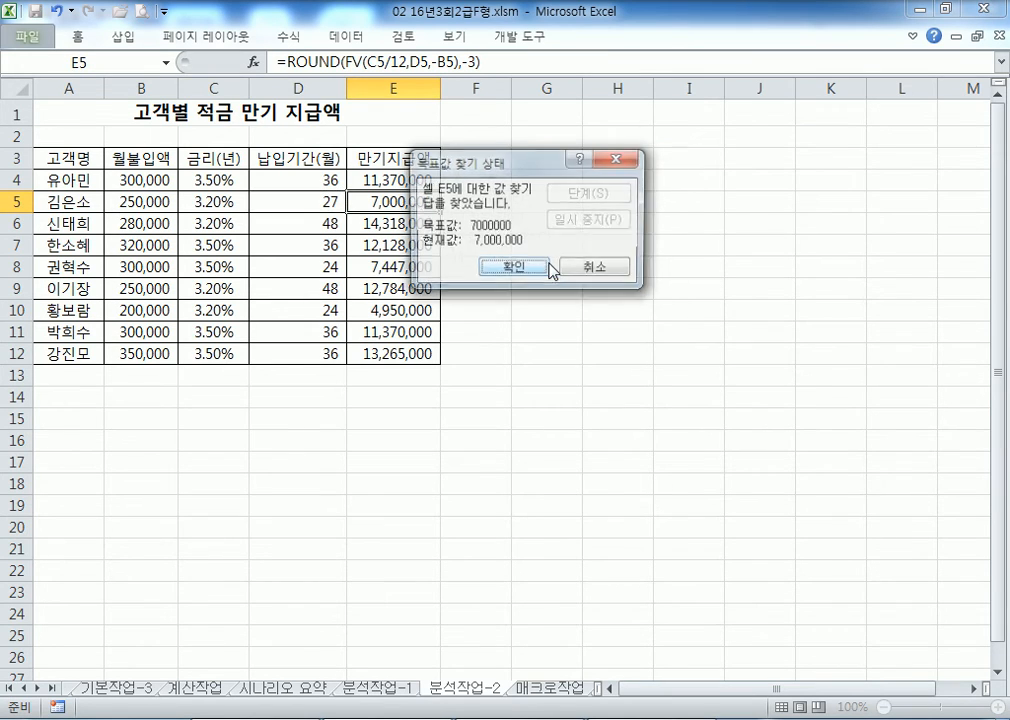
click(549, 268)
Step: Inspect the exact goal-seek value in D5 and try replacing it with 27
click(306, 204)
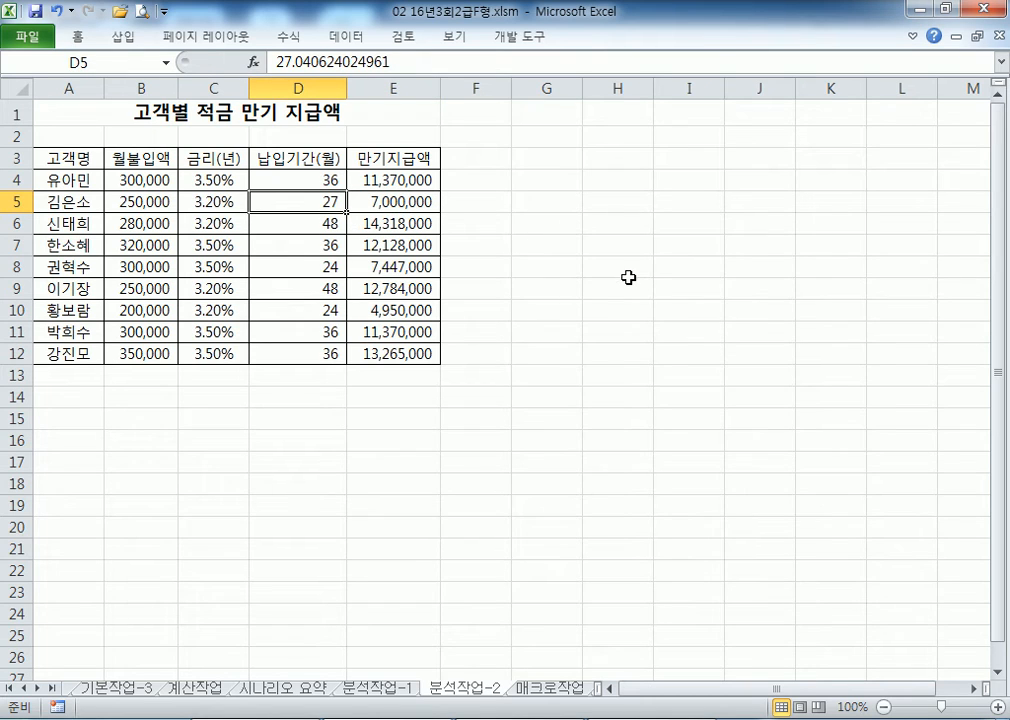
key(F2)
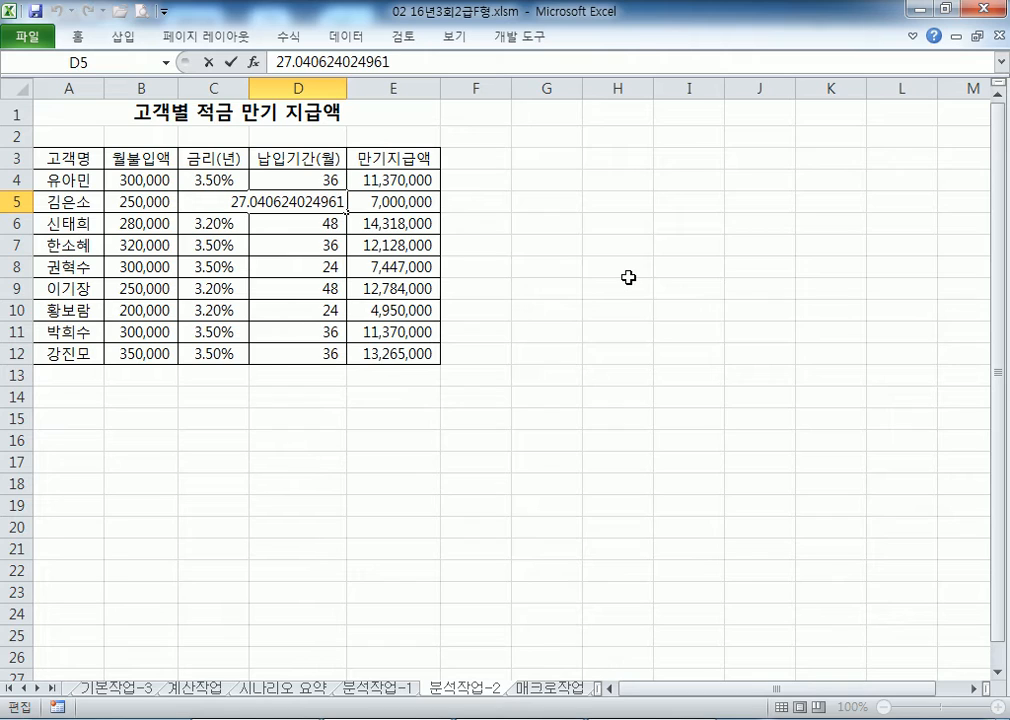
key(Escape)
text(2)
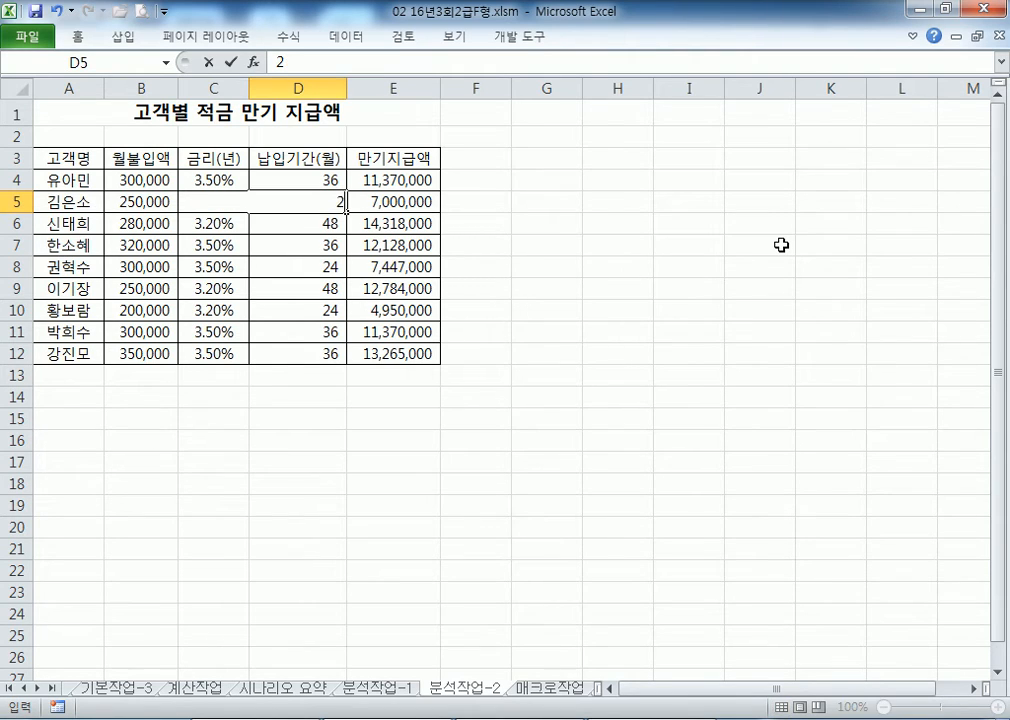
text(7)
key(Return)
key(Up)
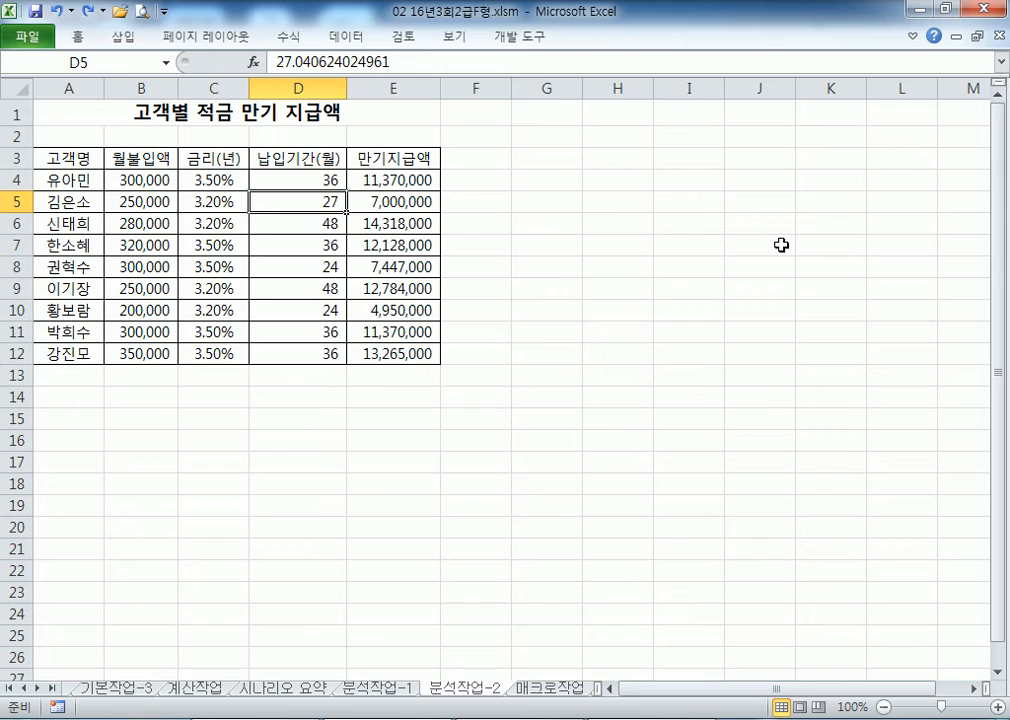
key(F2)
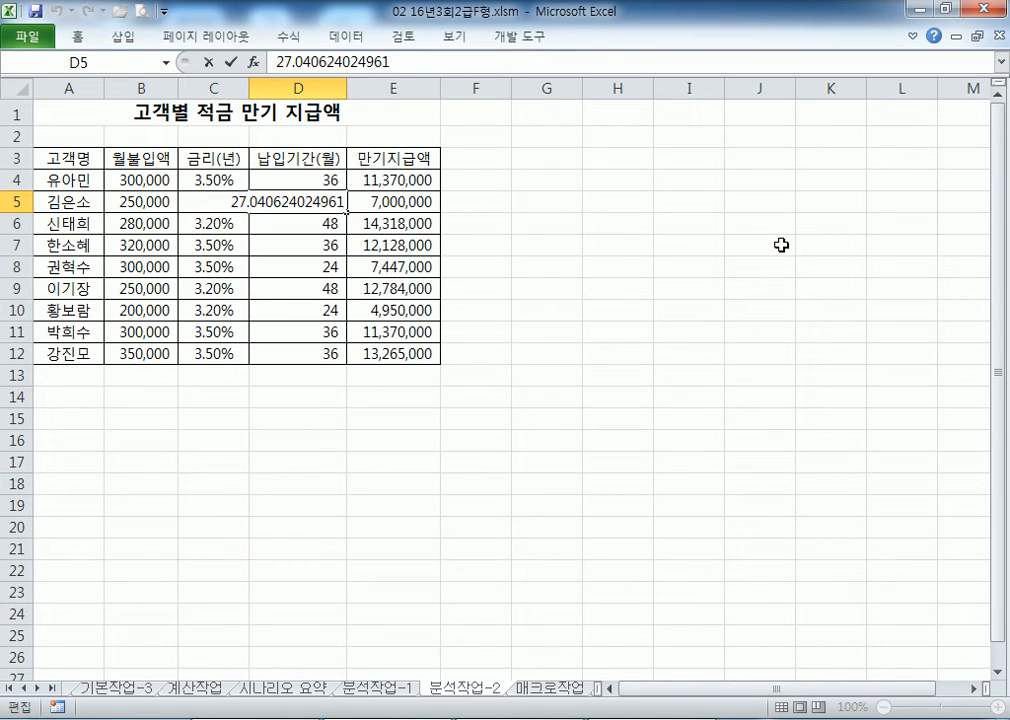
key(Escape)
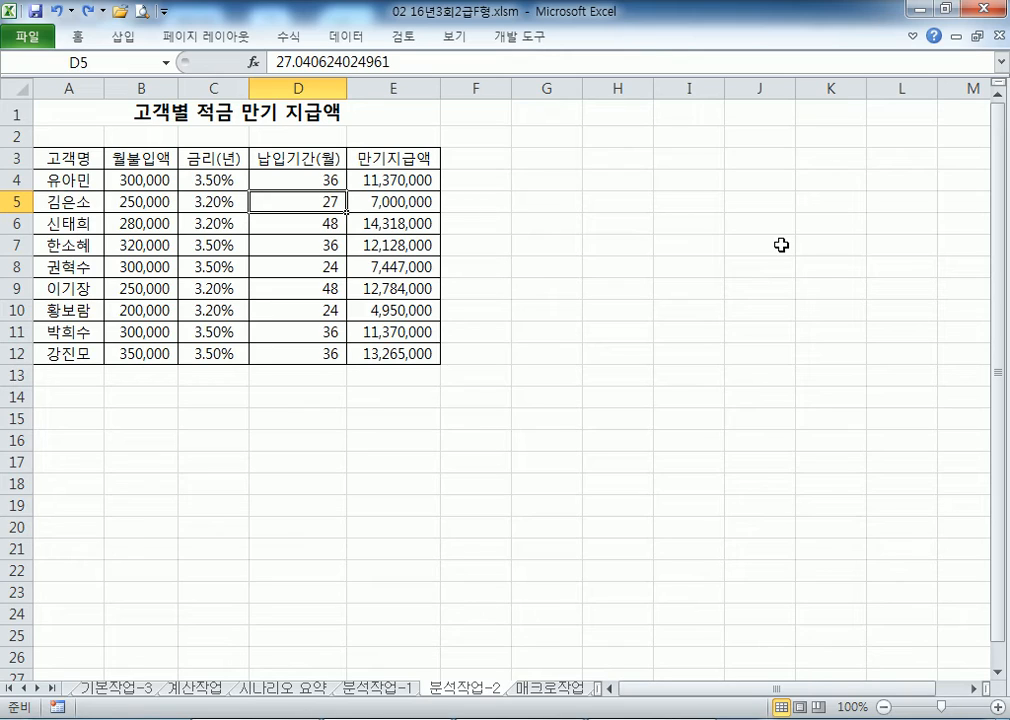
Step: Go to the 매크로작업 sheet and select the range G3:H6 as the area for the macro button
click(535, 688)
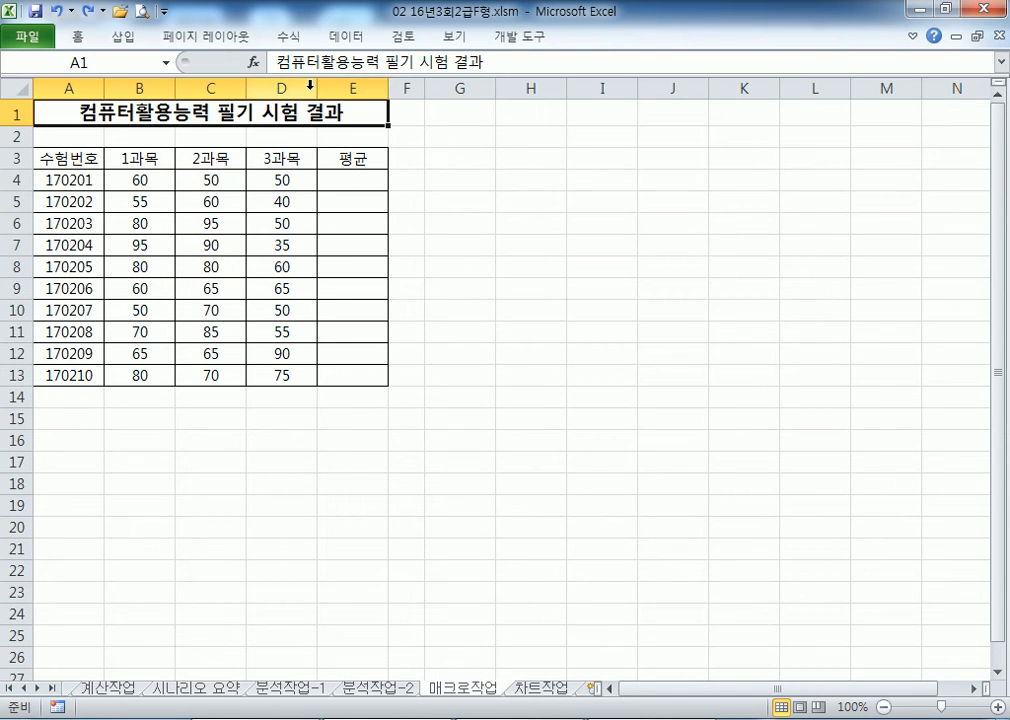
click(509, 45)
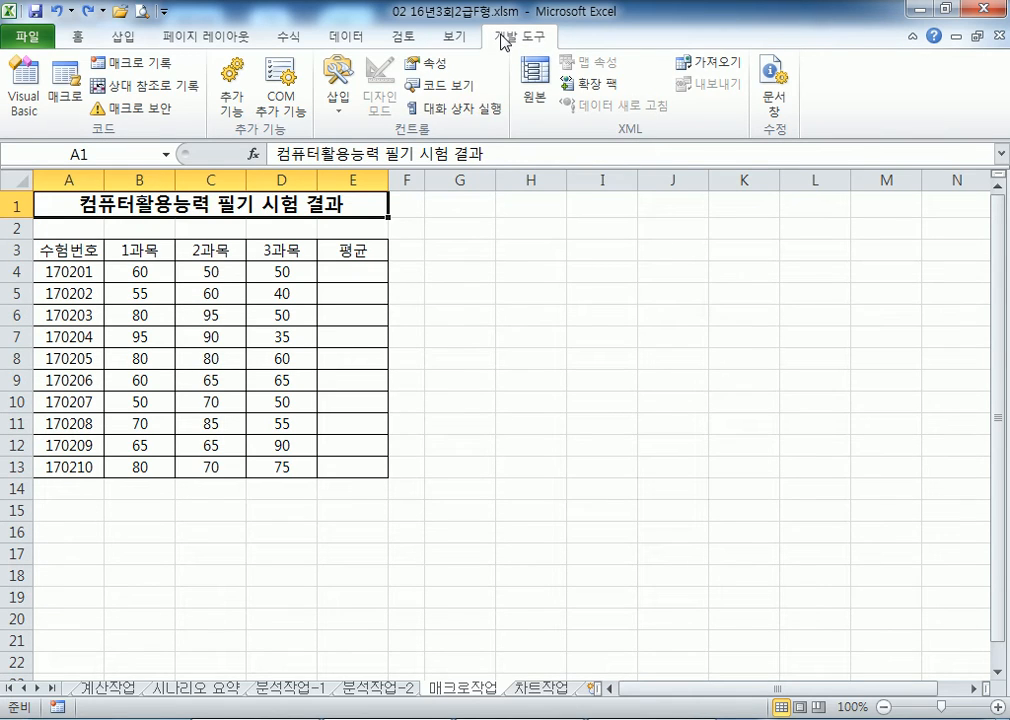
drag(338, 273, 342, 460)
click(433, 271)
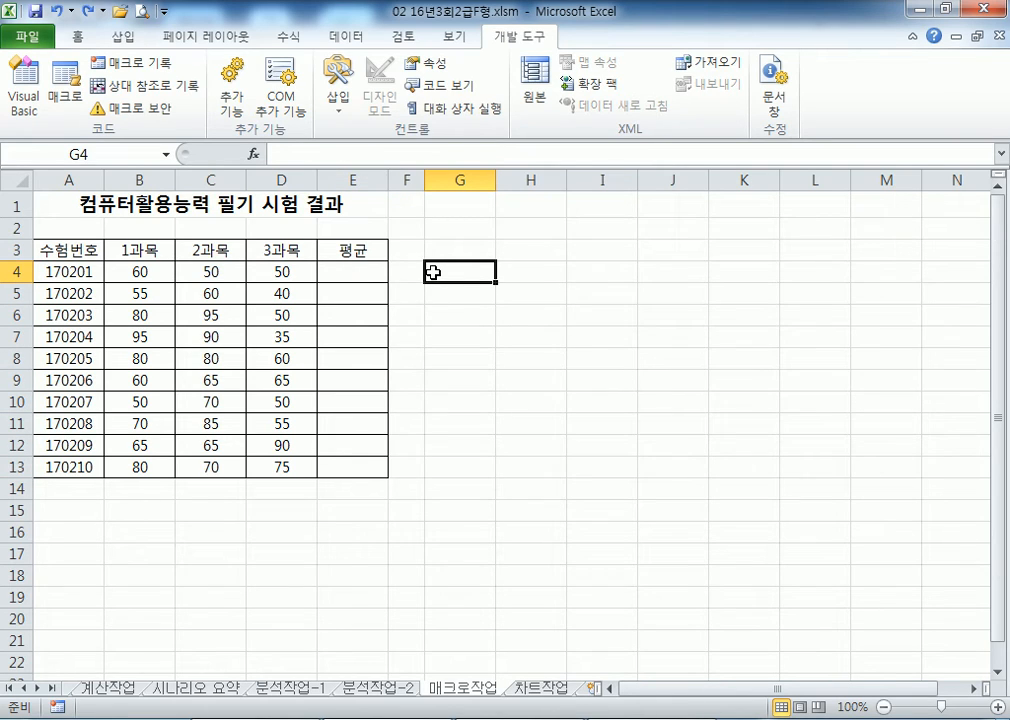
click(450, 251)
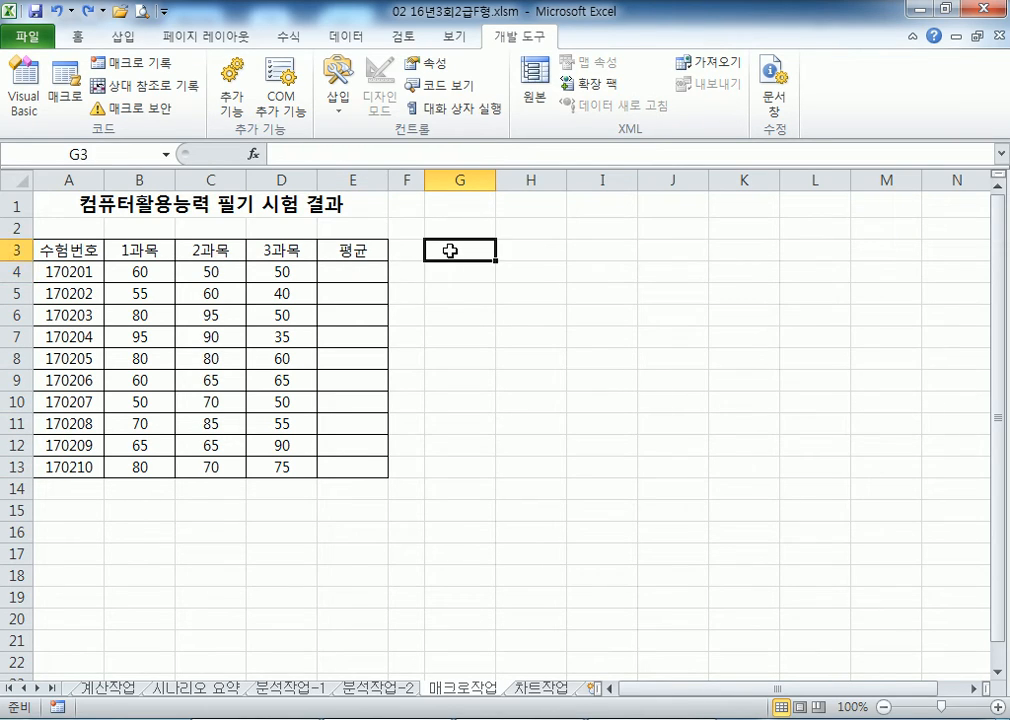
drag(458, 255, 503, 315)
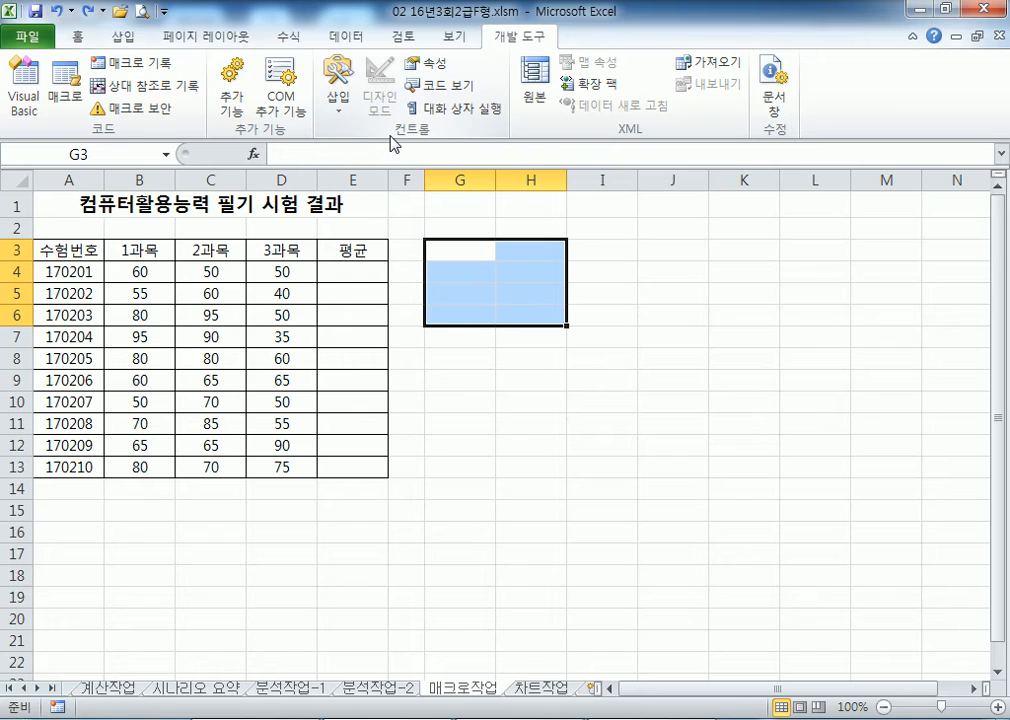
click(338, 97)
click(332, 149)
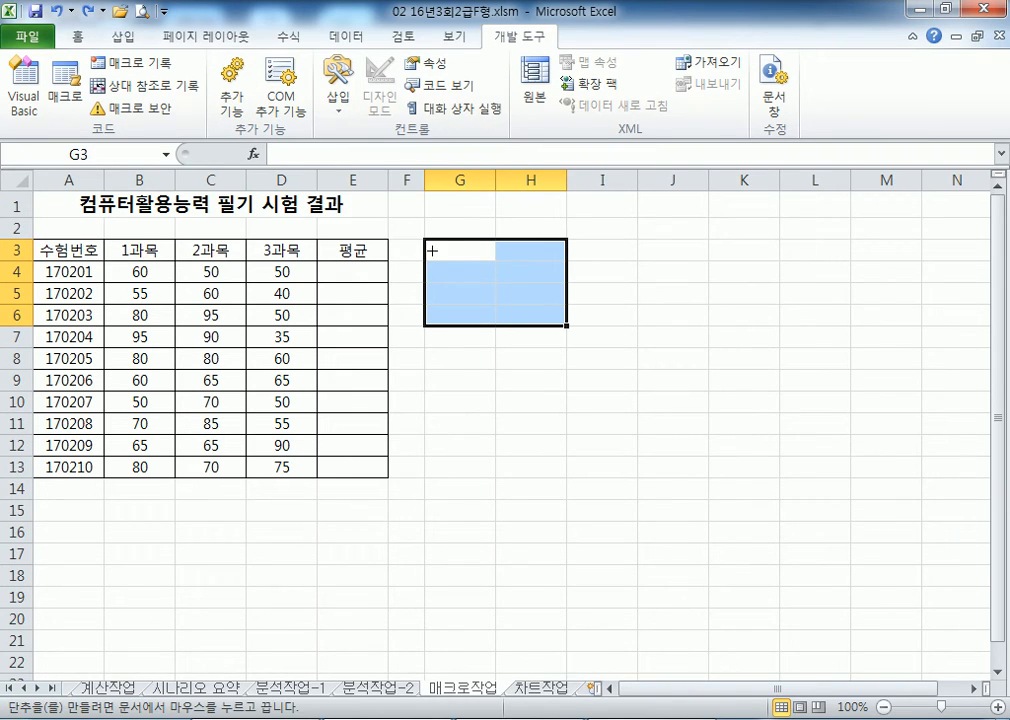
drag(428, 238, 568, 327)
key(super)
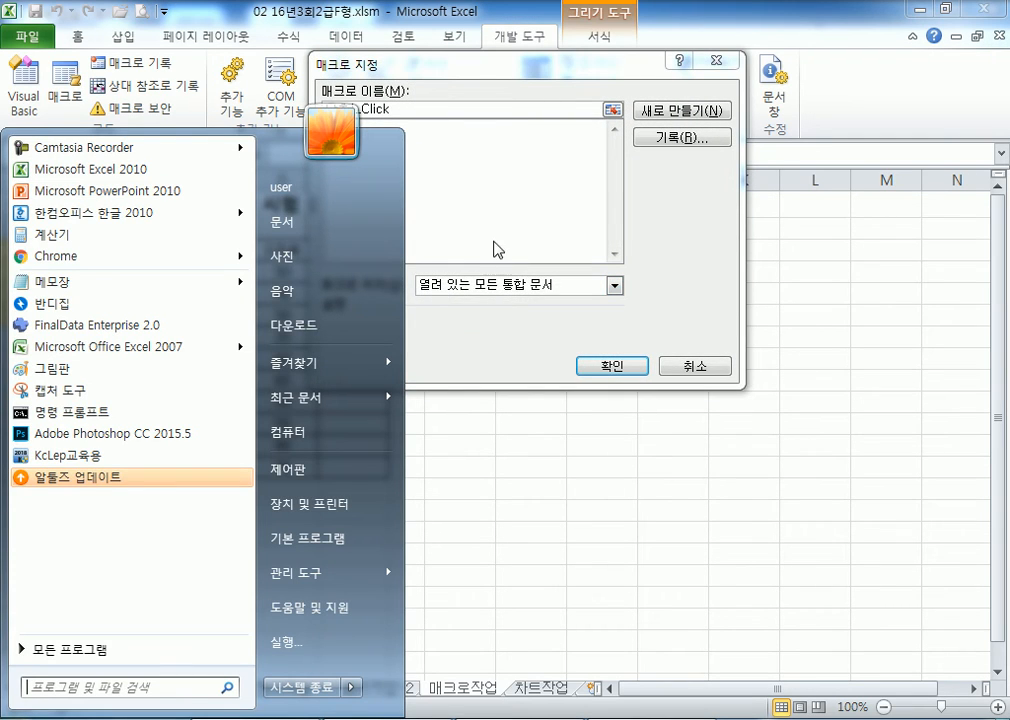
click(500, 81)
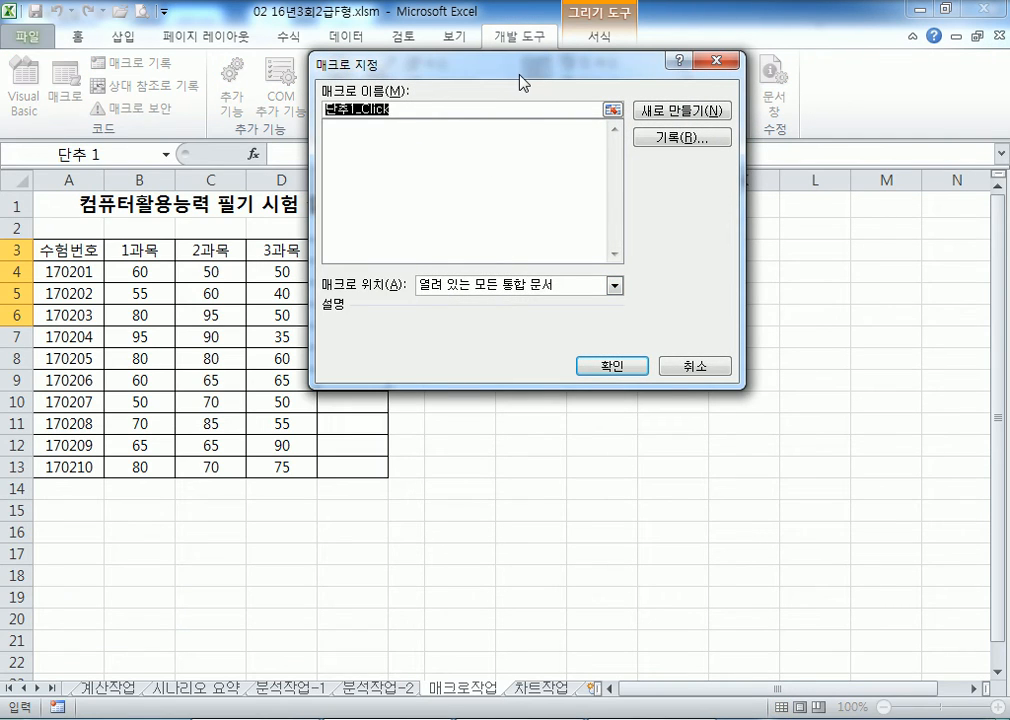
key(Escape)
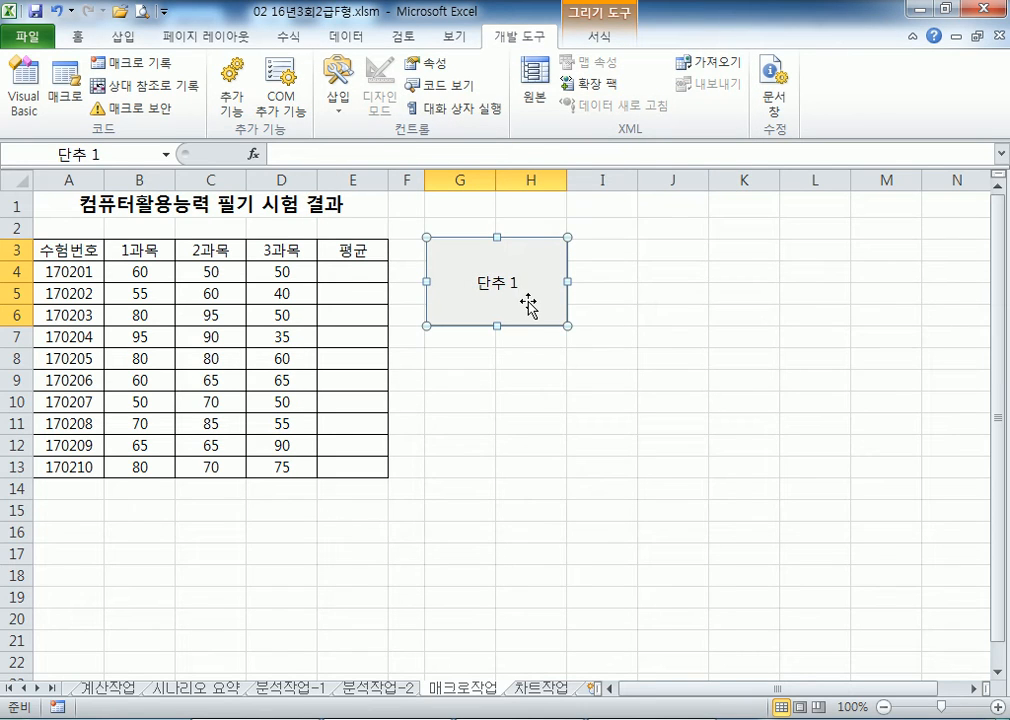
key(Delete)
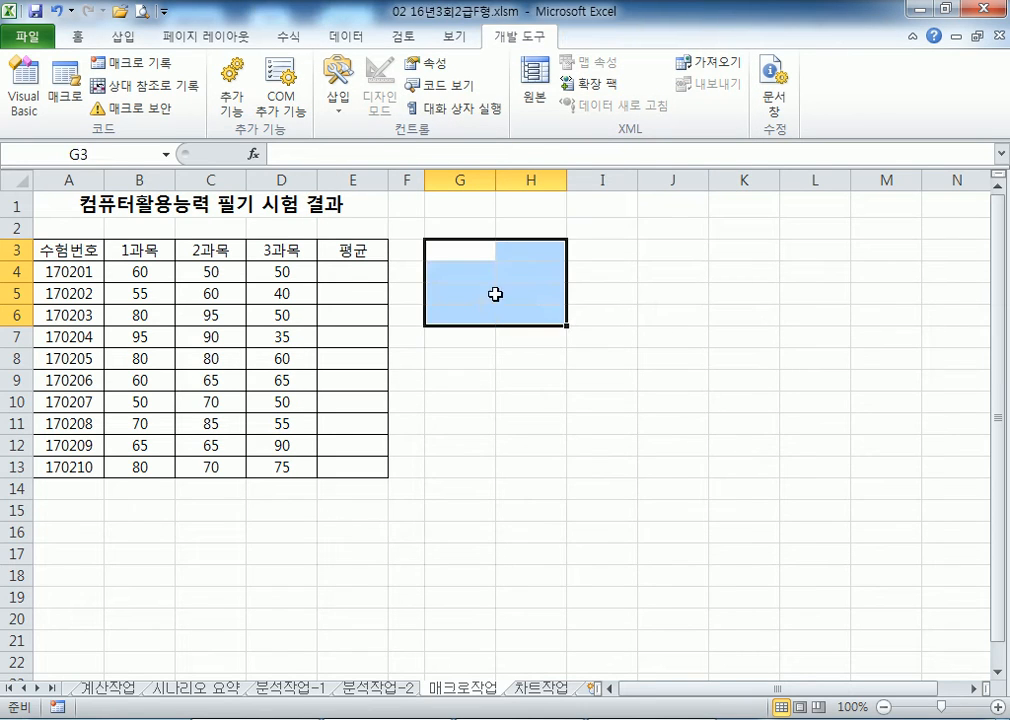
Step: Draw a form-control button over G3:H6 and start recording a macro named 평균 for it in the current workbook
click(338, 100)
click(333, 149)
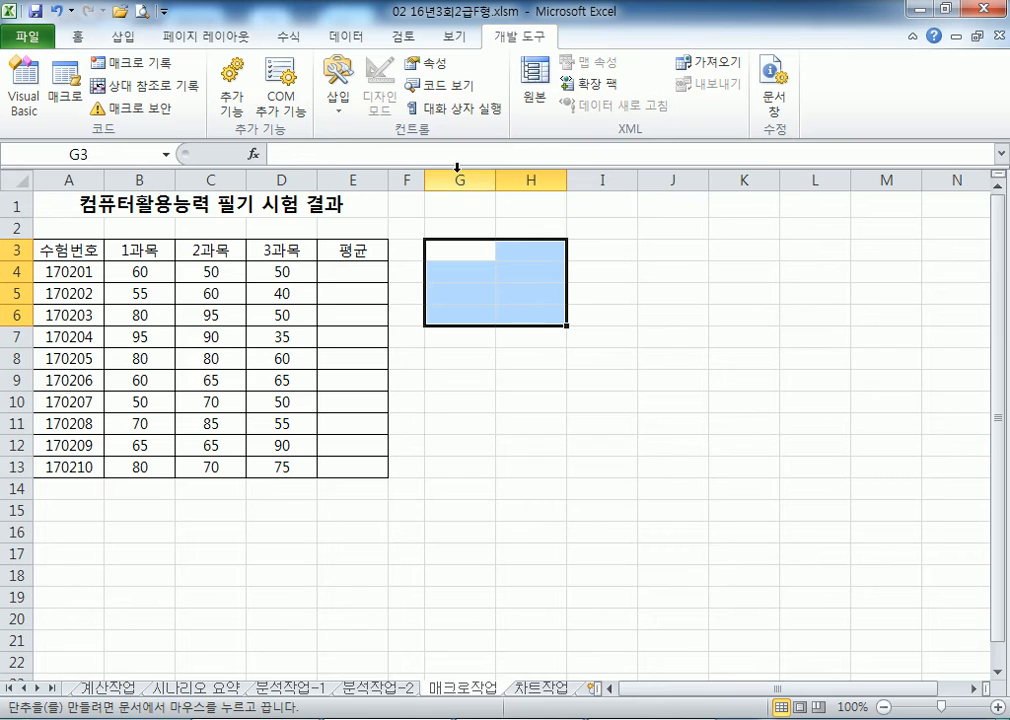
drag(425, 239, 547, 319)
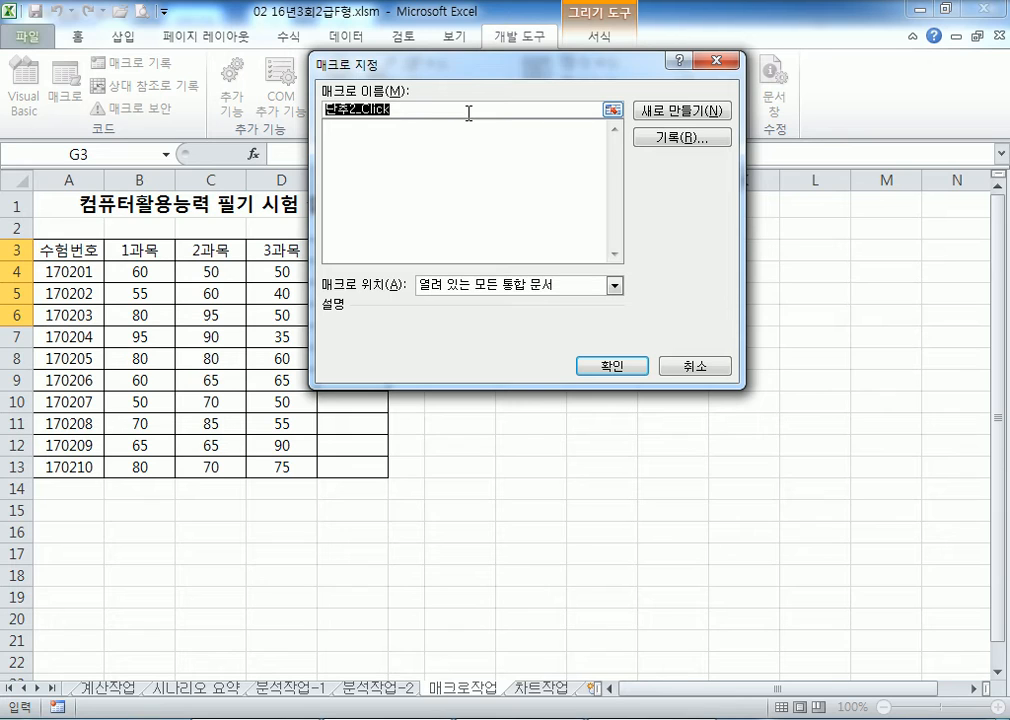
text(평규)
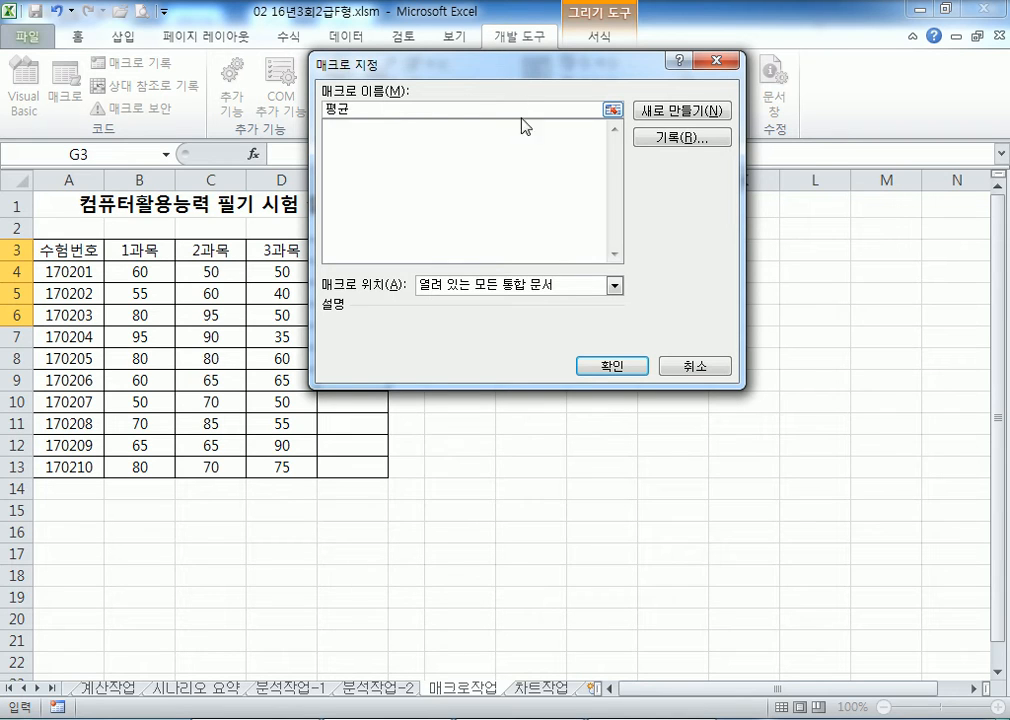
click(678, 141)
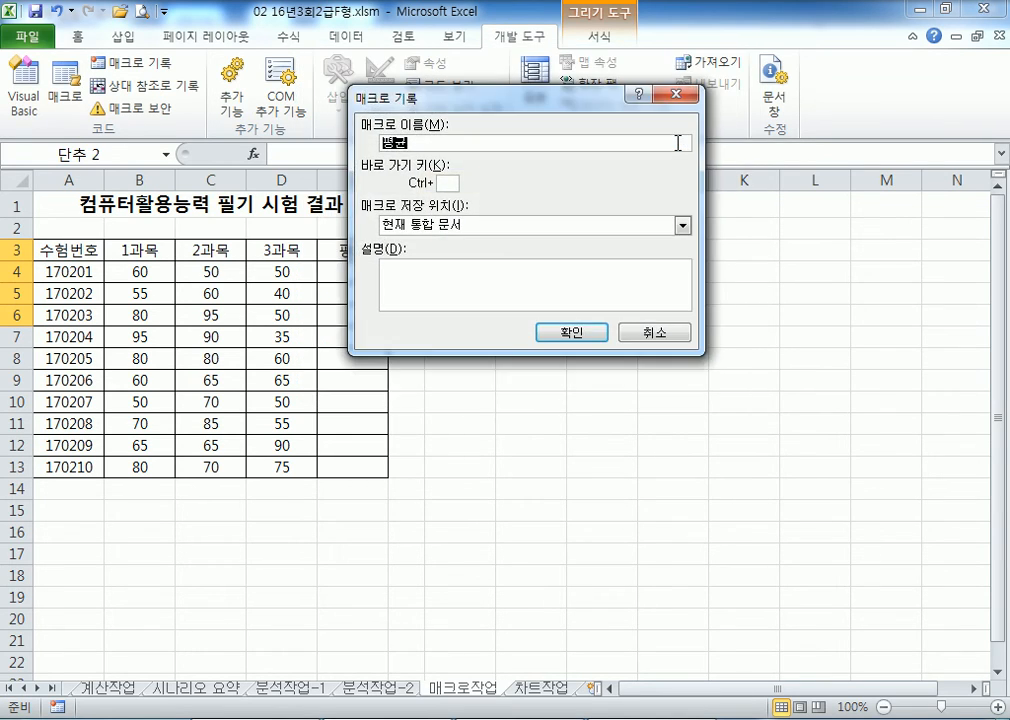
click(570, 335)
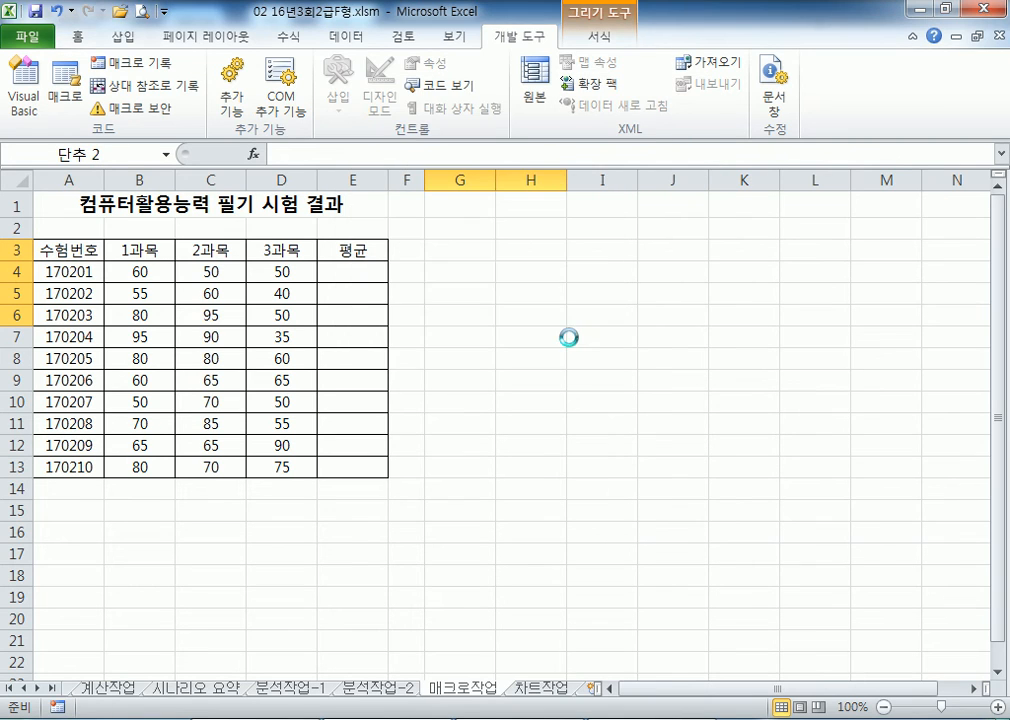
Step: Record =AVERAGE(B4:D4) in E4 and fill it down to E13, finishing on cell E14, and stop the macro recording
click(356, 274)
text(=AVERAGE()
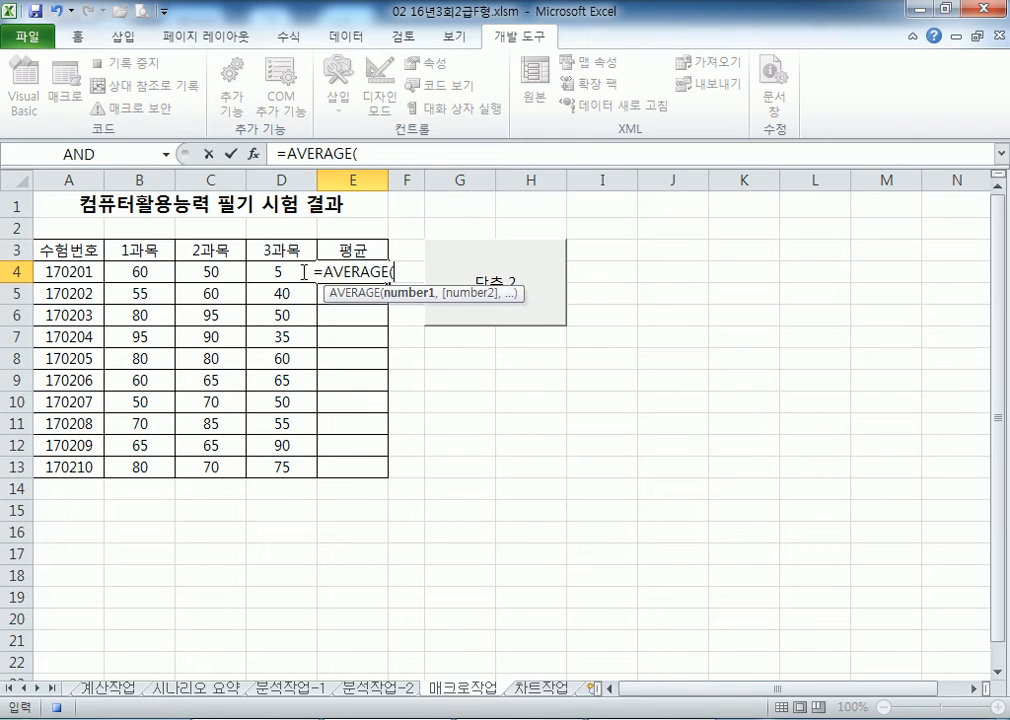
drag(135, 273, 280, 275)
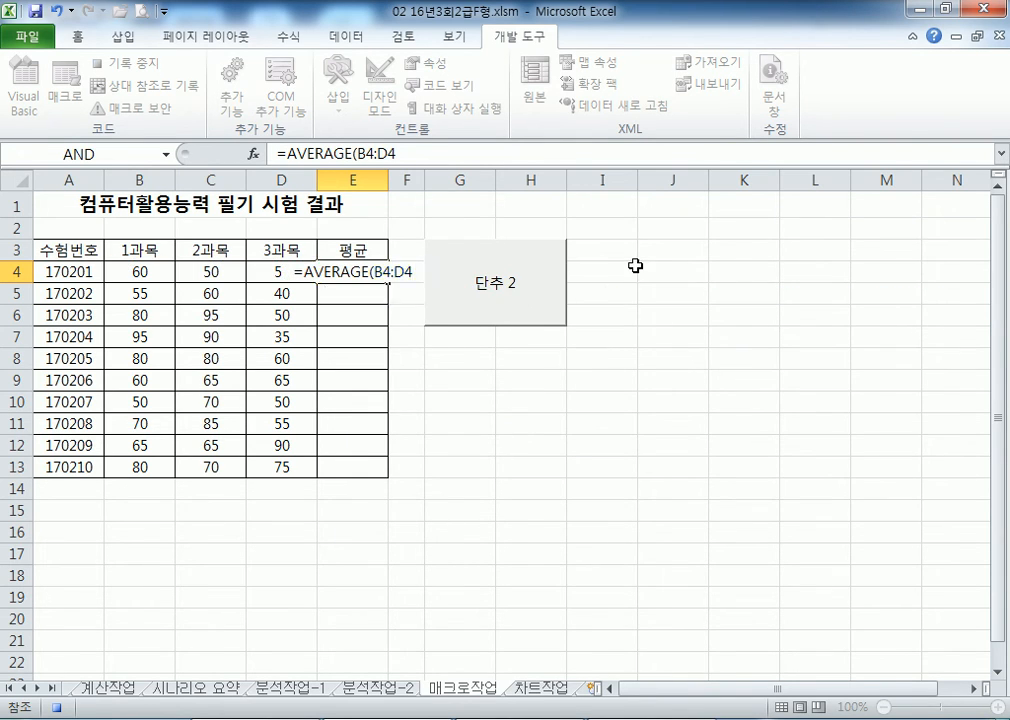
key(Return)
click(345, 273)
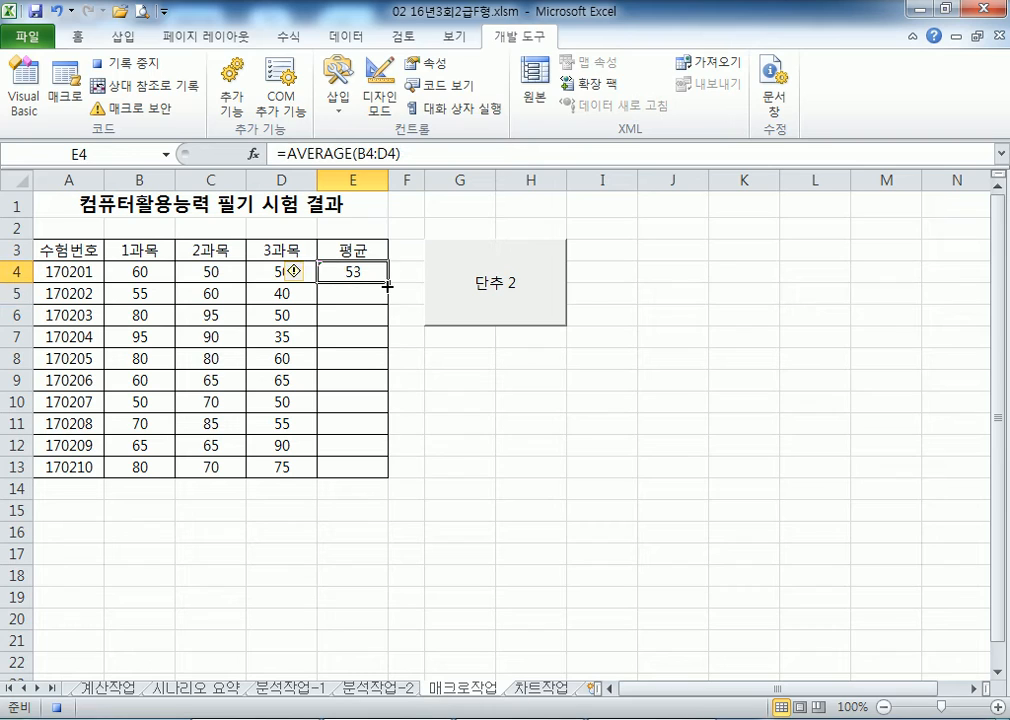
drag(389, 283, 393, 455)
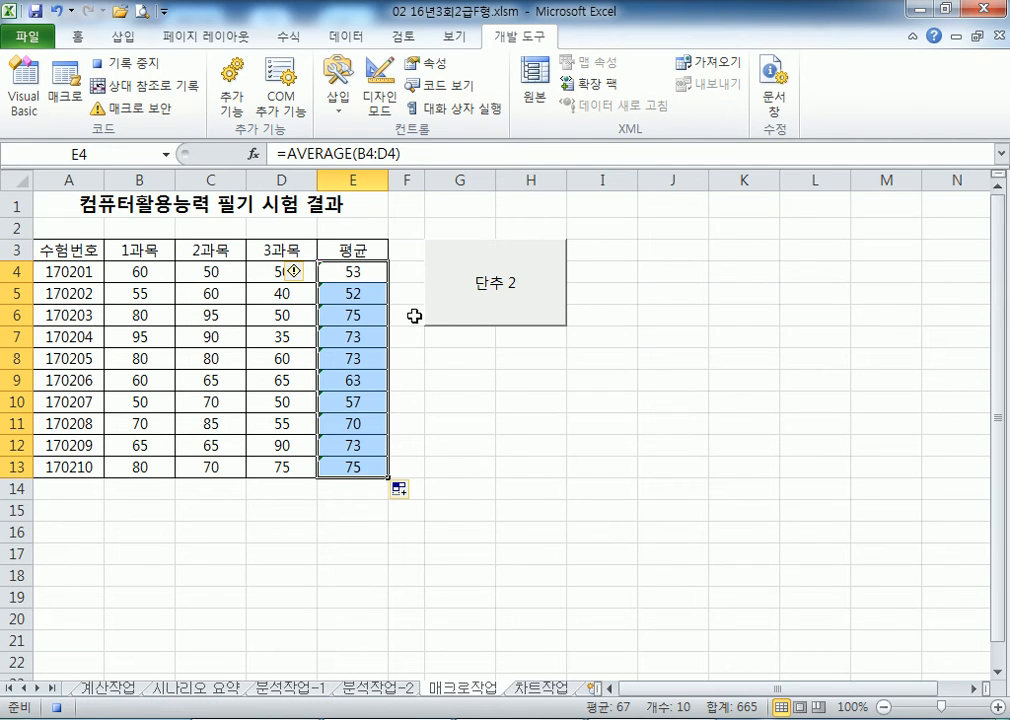
click(366, 486)
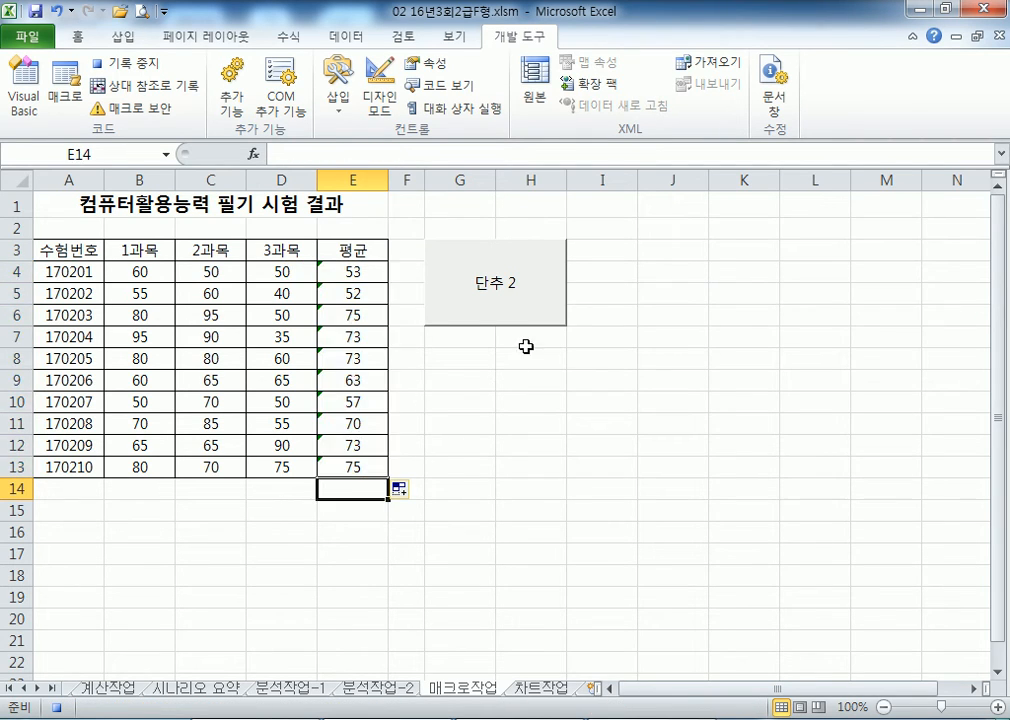
click(148, 66)
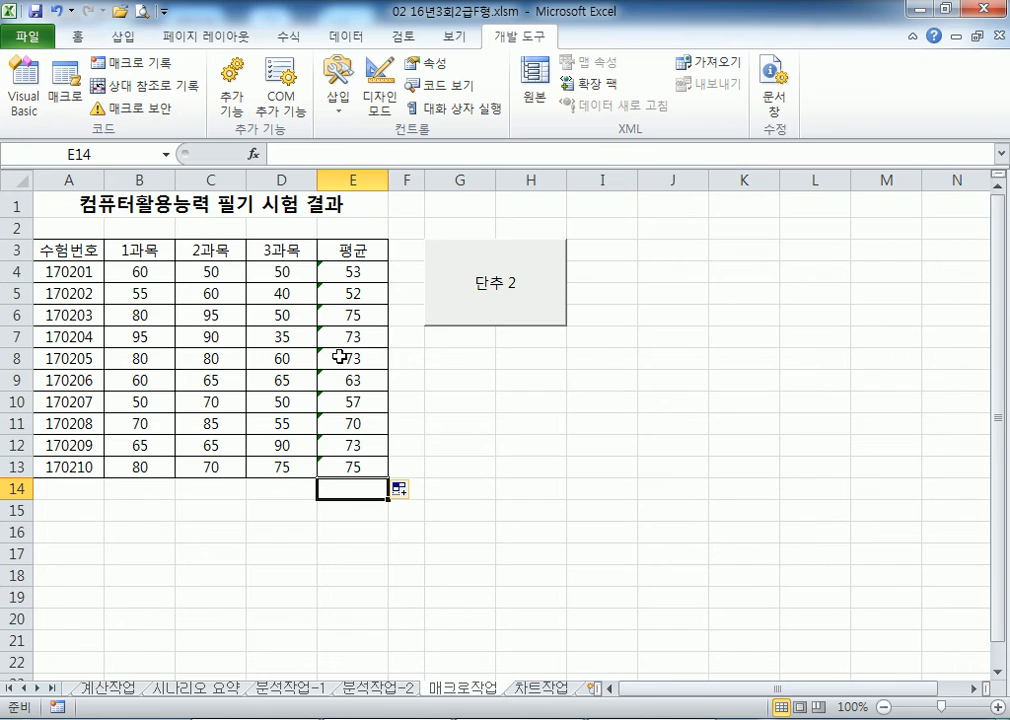
Step: Examine the contents of the 수험번호 cell A4 and the AVERAGE formula in E4 along with the row they belong to
scroll(335, 355, up, 4)
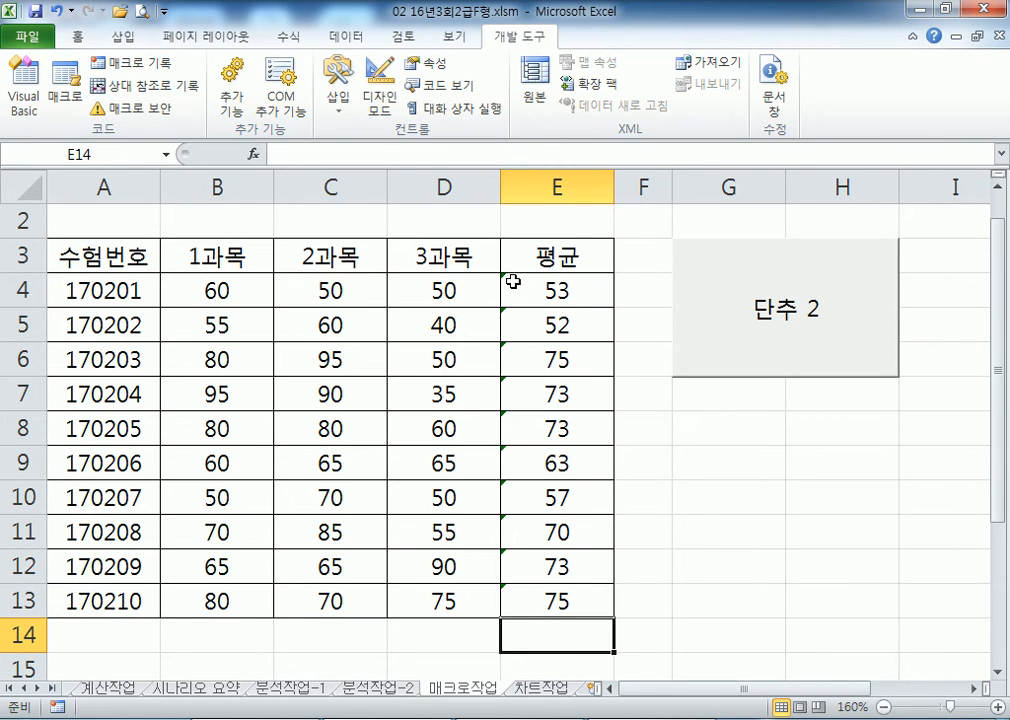
click(106, 289)
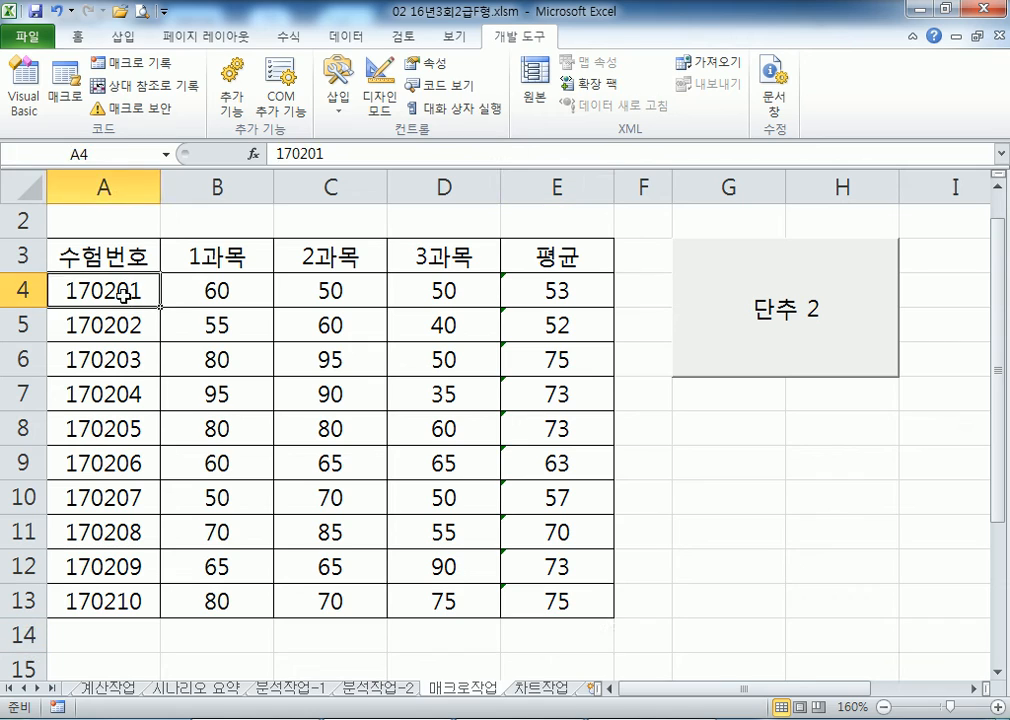
double_click(124, 289)
drag(64, 285, 144, 289)
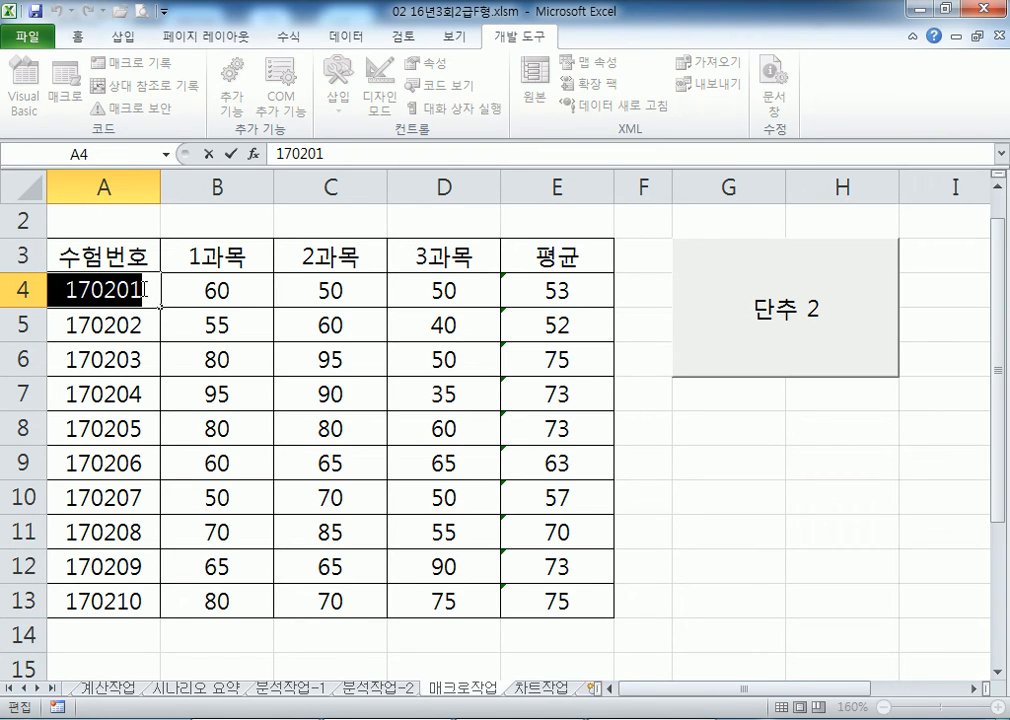
key(Escape)
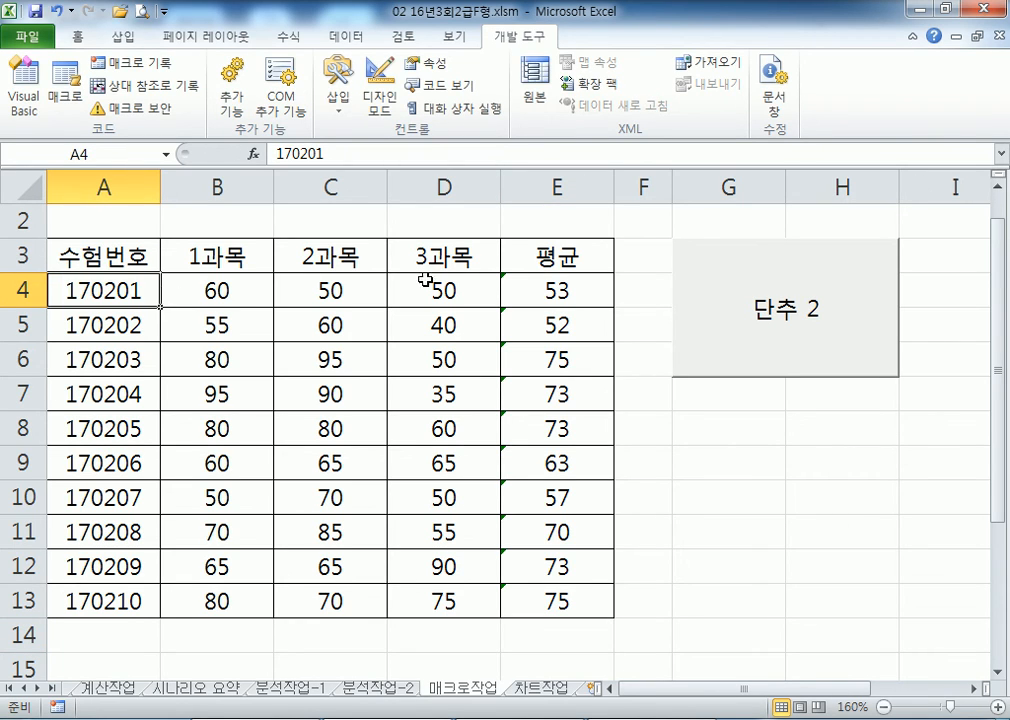
click(537, 292)
double_click(537, 292)
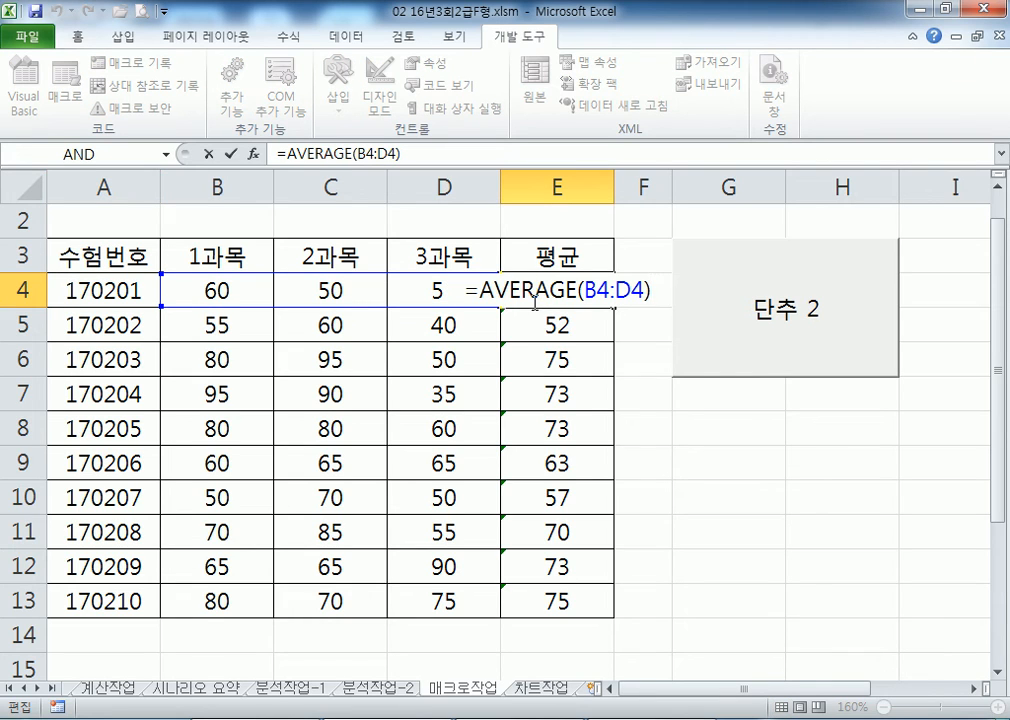
key(Escape)
click(93, 292)
drag(93, 292, 408, 282)
click(522, 290)
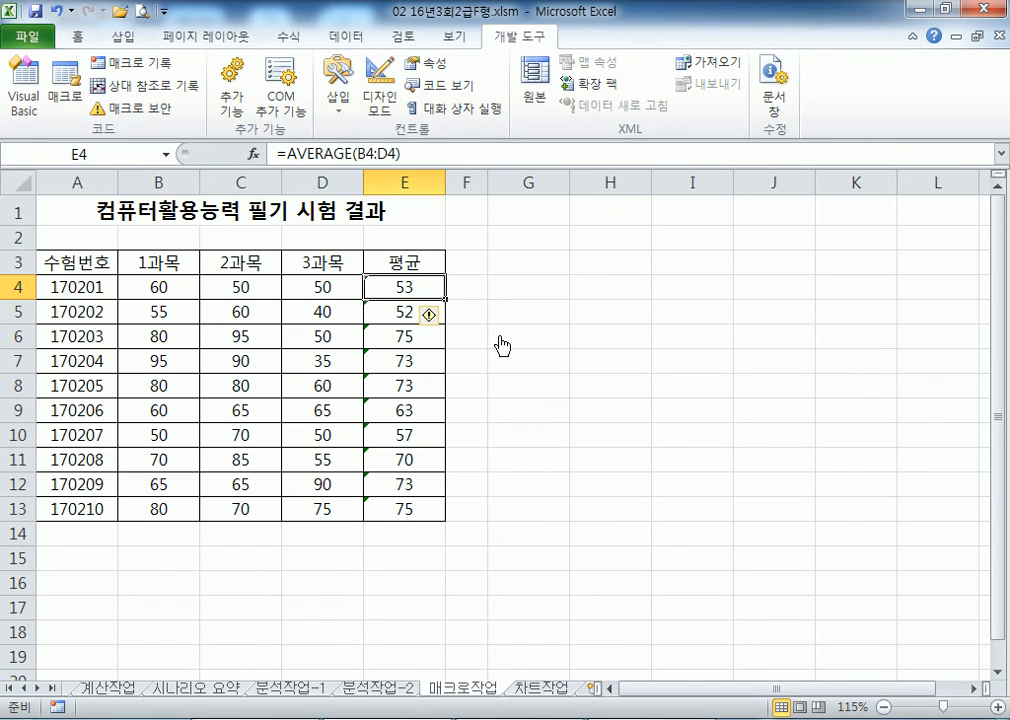
Step: Change the caption of the macro button over G3:H6 to 평균
right_click(570, 297)
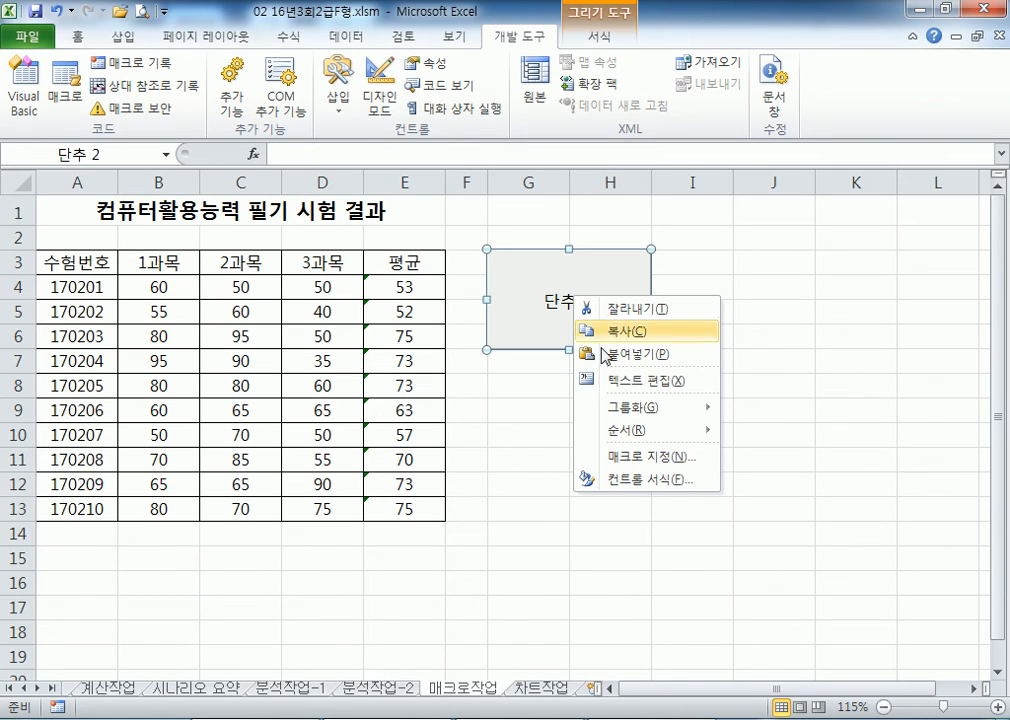
click(636, 381)
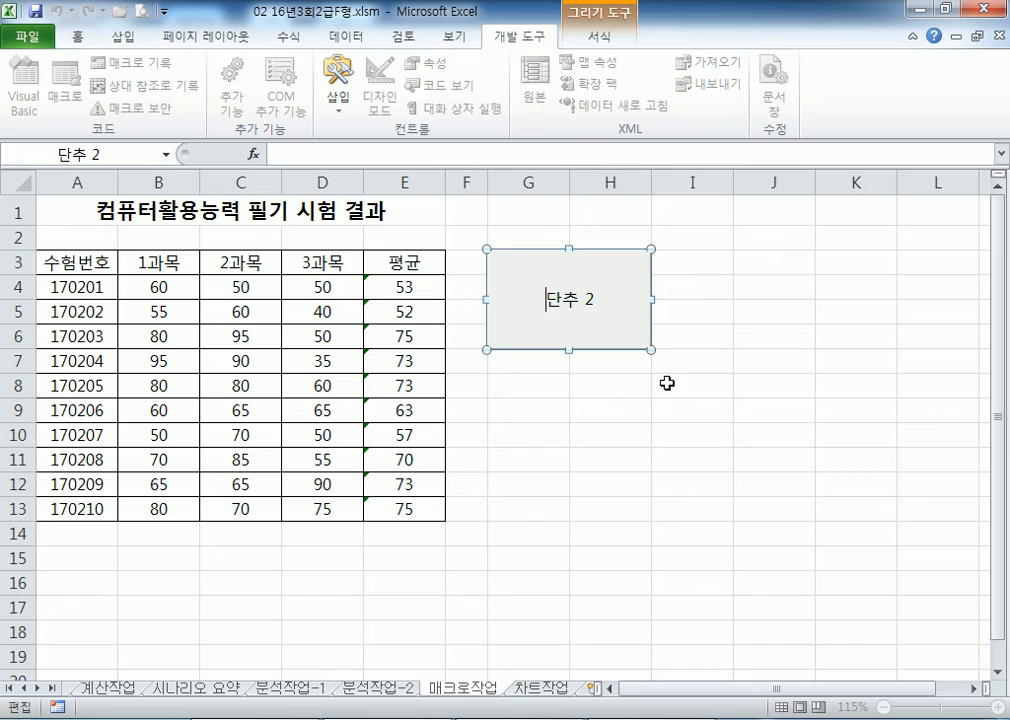
text(VUDRBS)
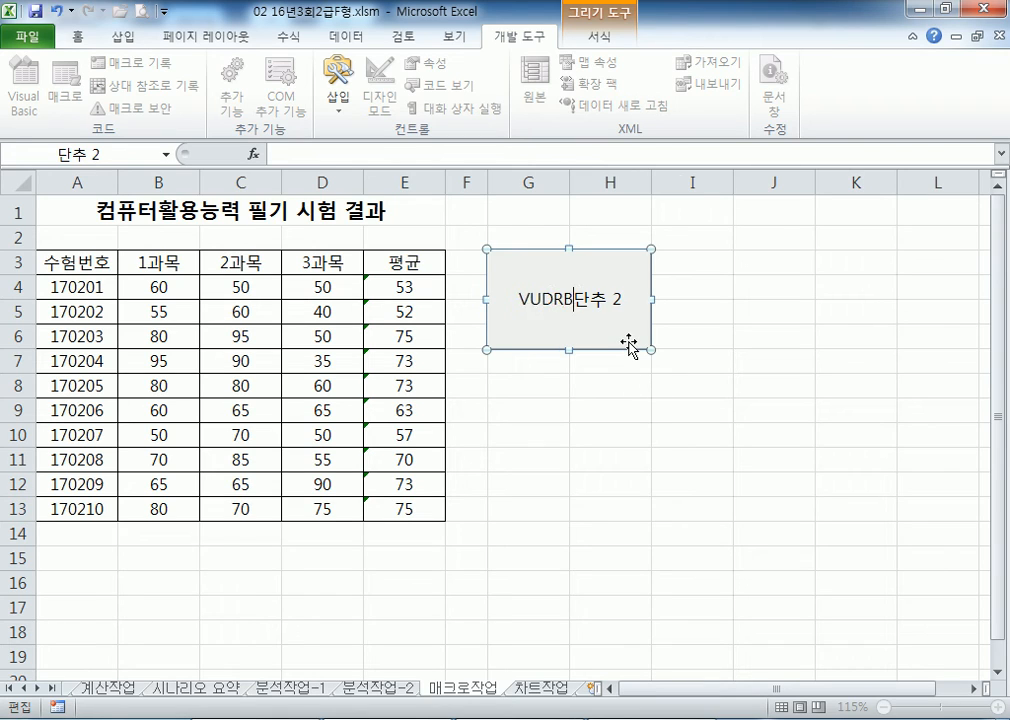
key(Delete)
key(Delete)
key(Delete)
key(Delete)
key(BackSpace)
key(BackSpace)
key(BackSpace)
key(BackSpace)
key(BackSpace)
key(BackSpace)
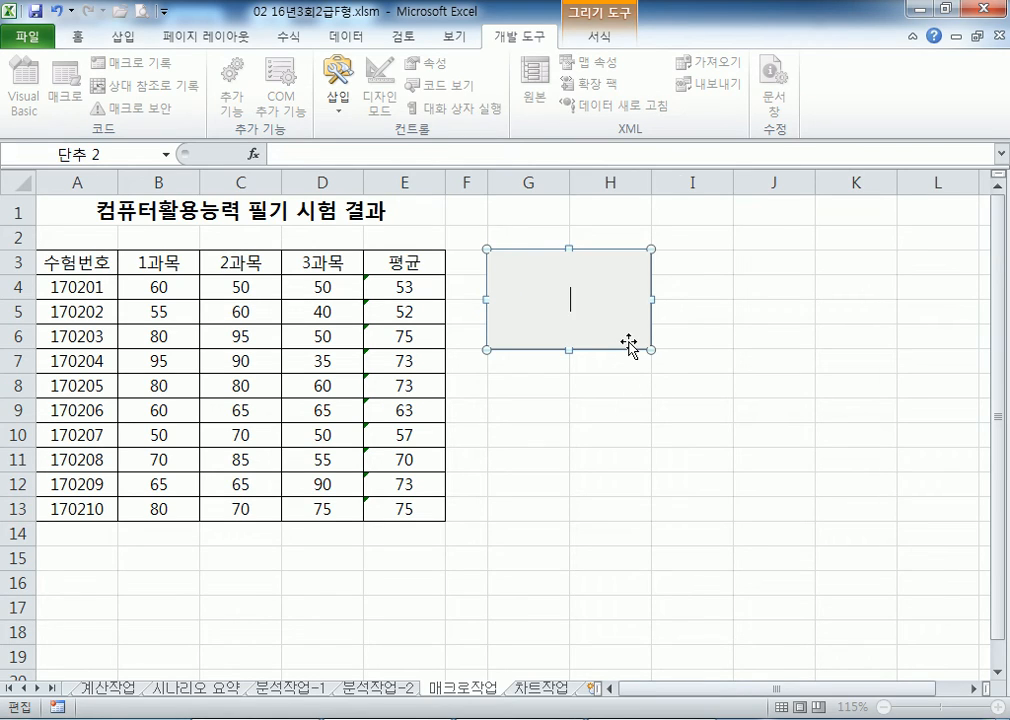
key(Hangul)
text(평규)
key(Escape)
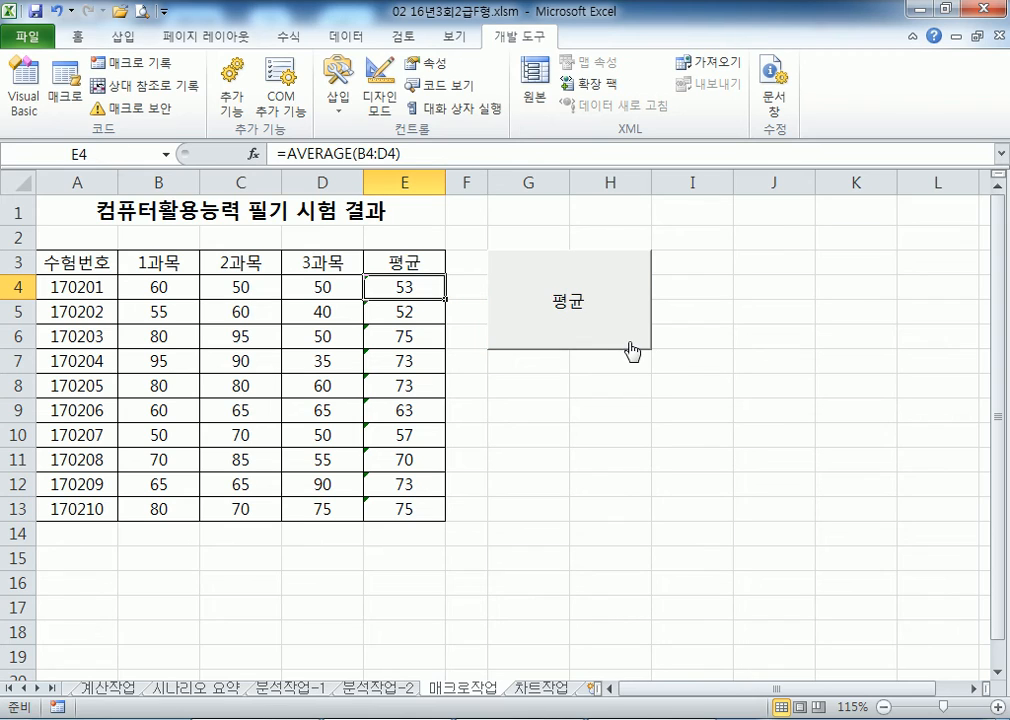
Step: Clear the averages in E4:E13 and refill them by running the 평균 macro from its button
drag(394, 289, 392, 505)
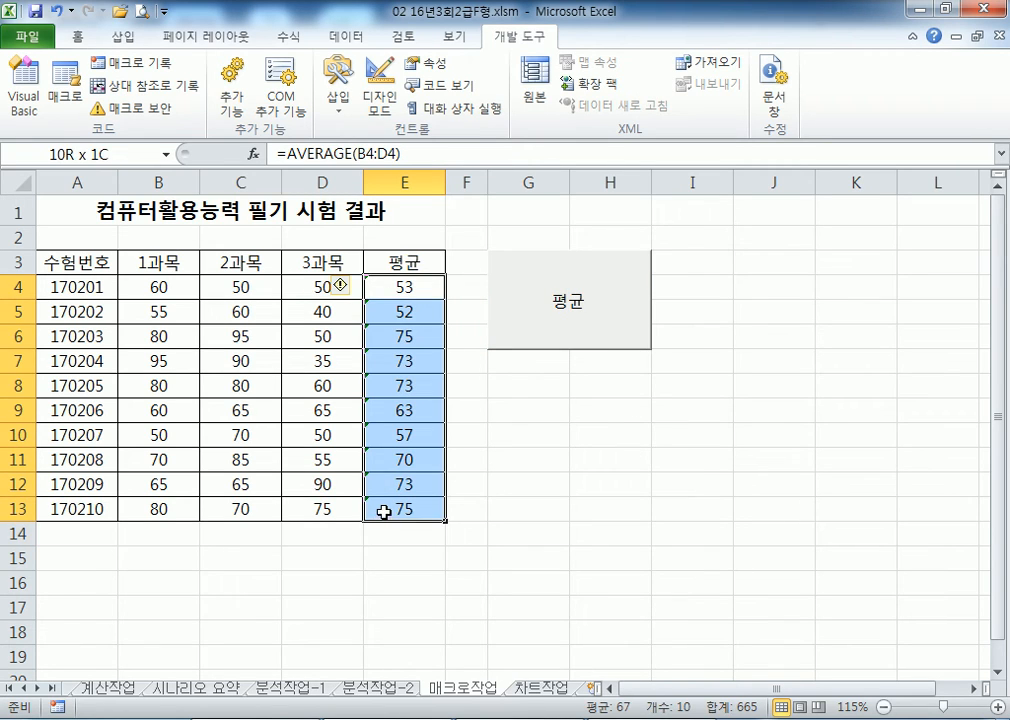
key(Delete)
click(660, 476)
click(632, 320)
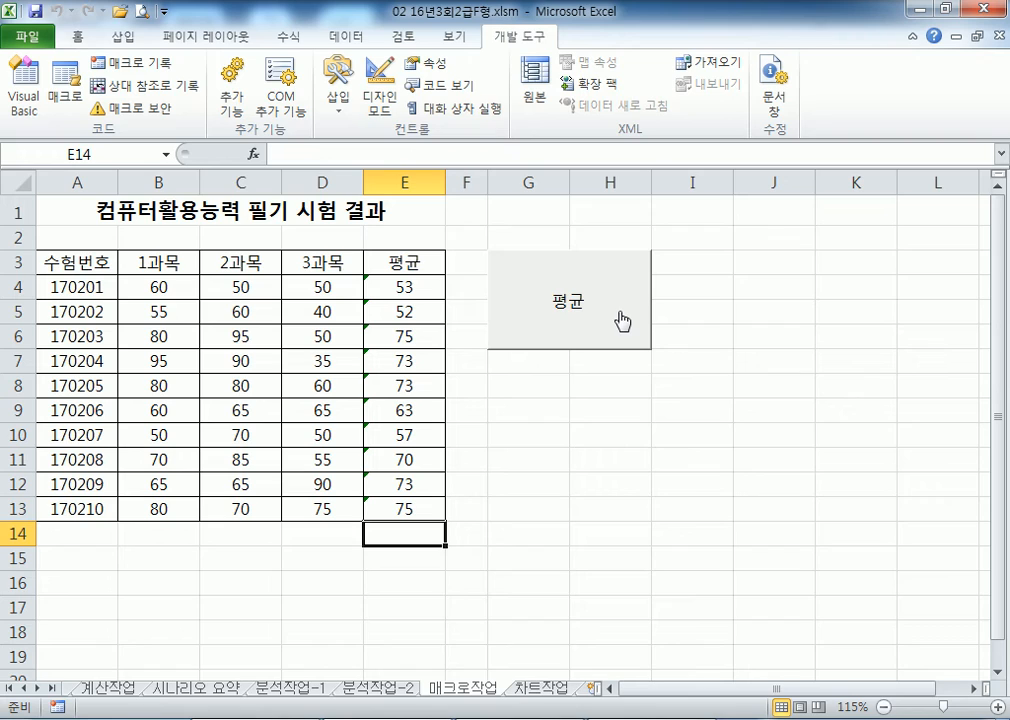
Step: Insert a bevel (빗면) basic shape exactly covering cells G10:H13
drag(78, 262, 367, 267)
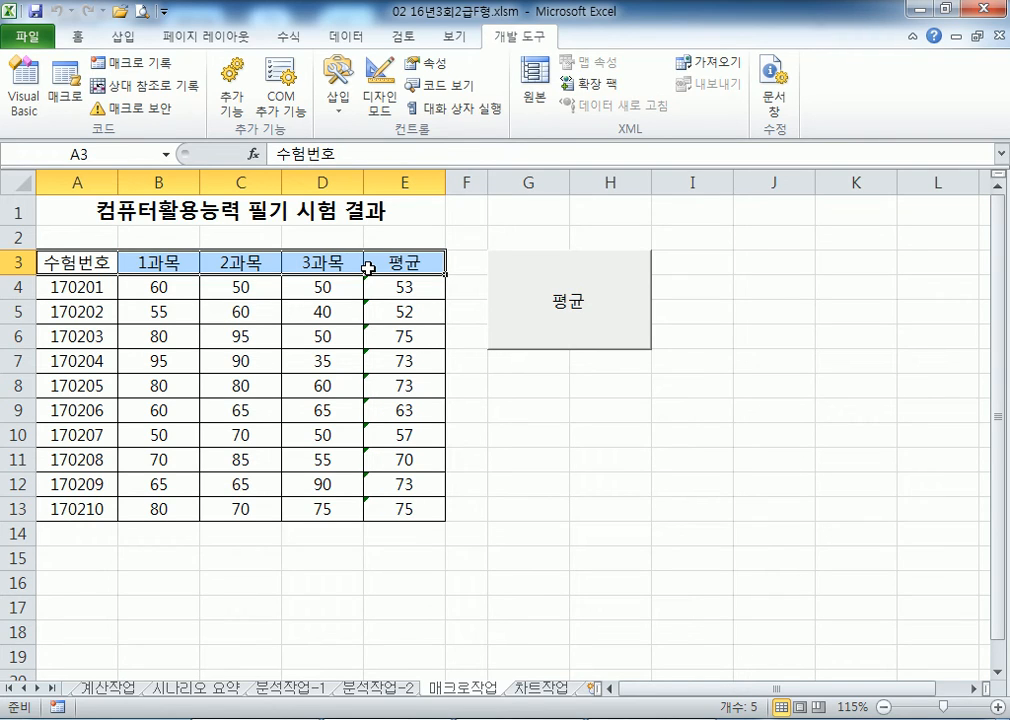
drag(527, 434, 615, 510)
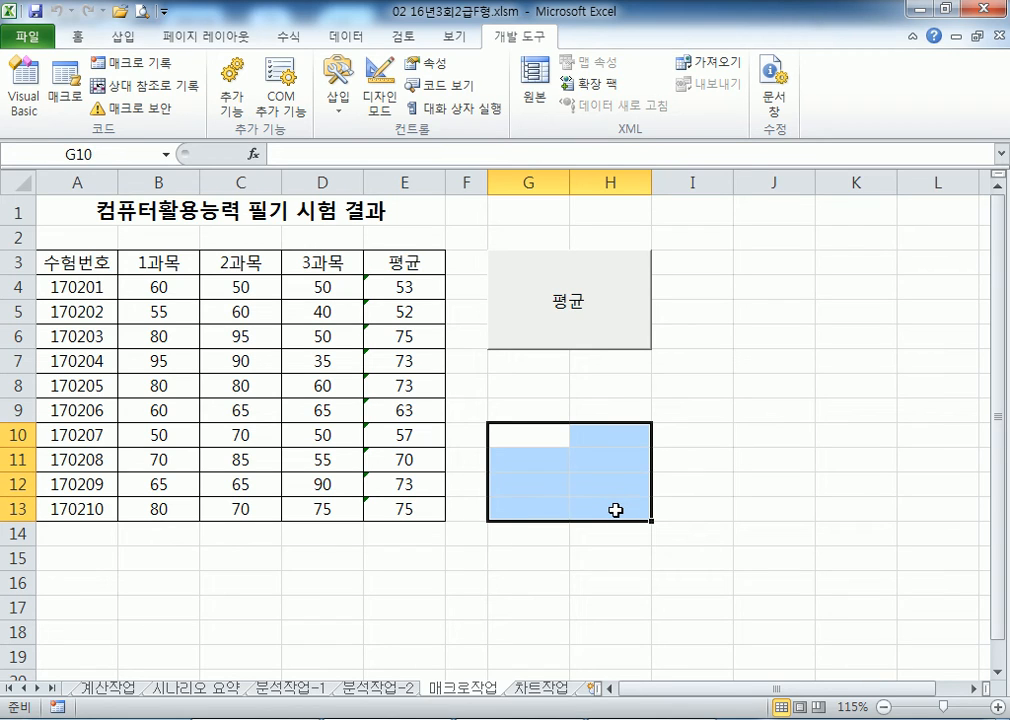
click(128, 47)
click(207, 62)
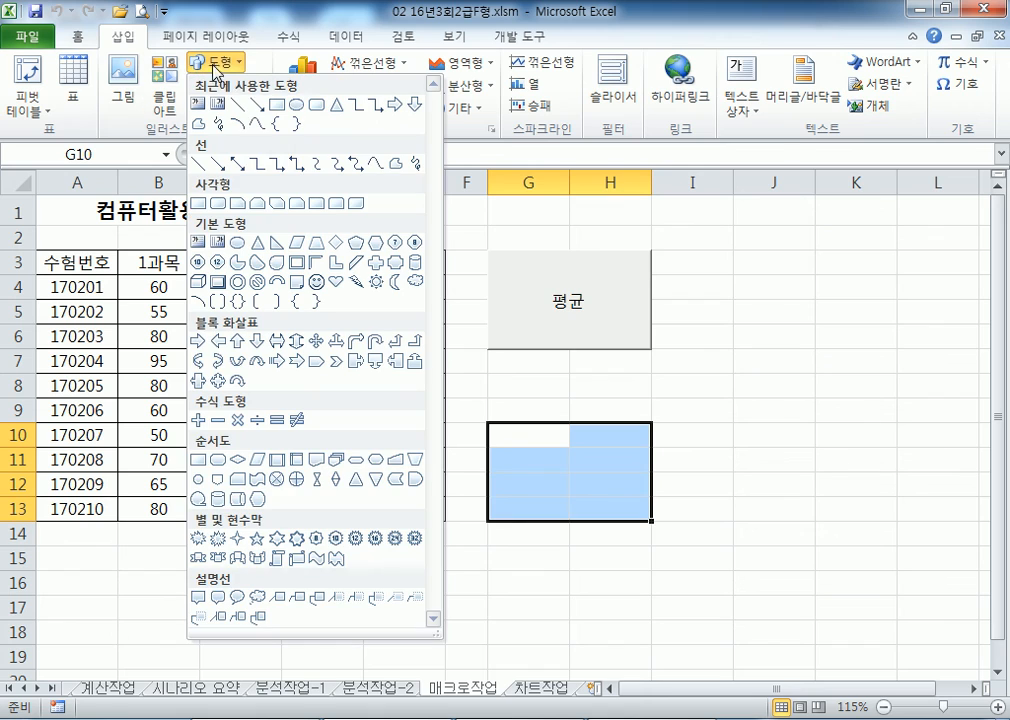
click(220, 286)
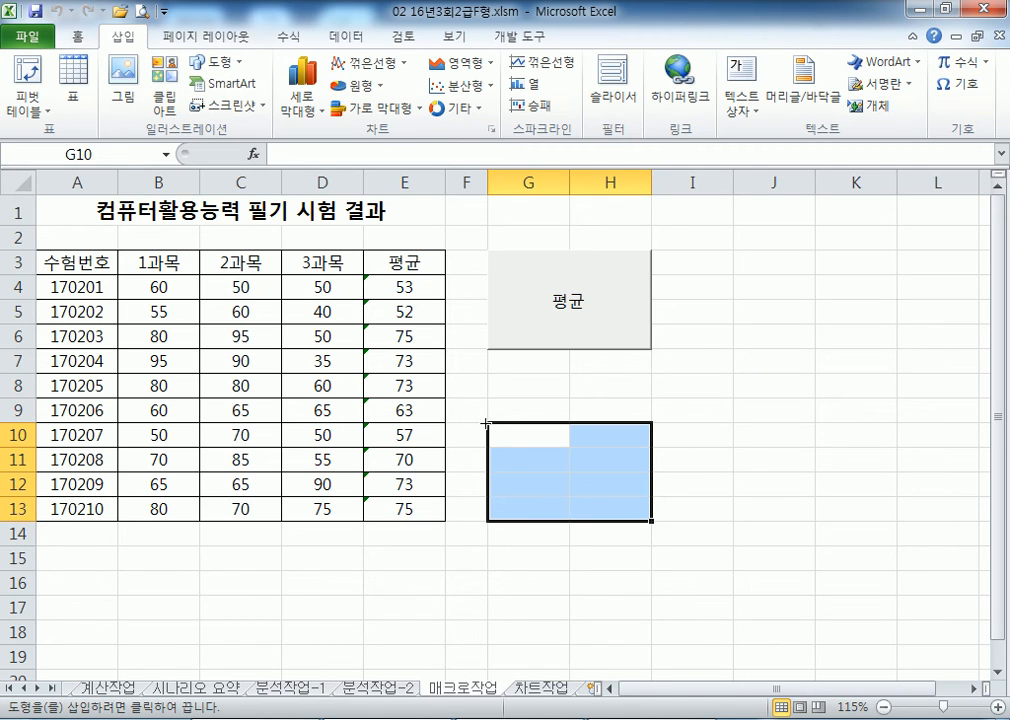
drag(487, 424, 650, 521)
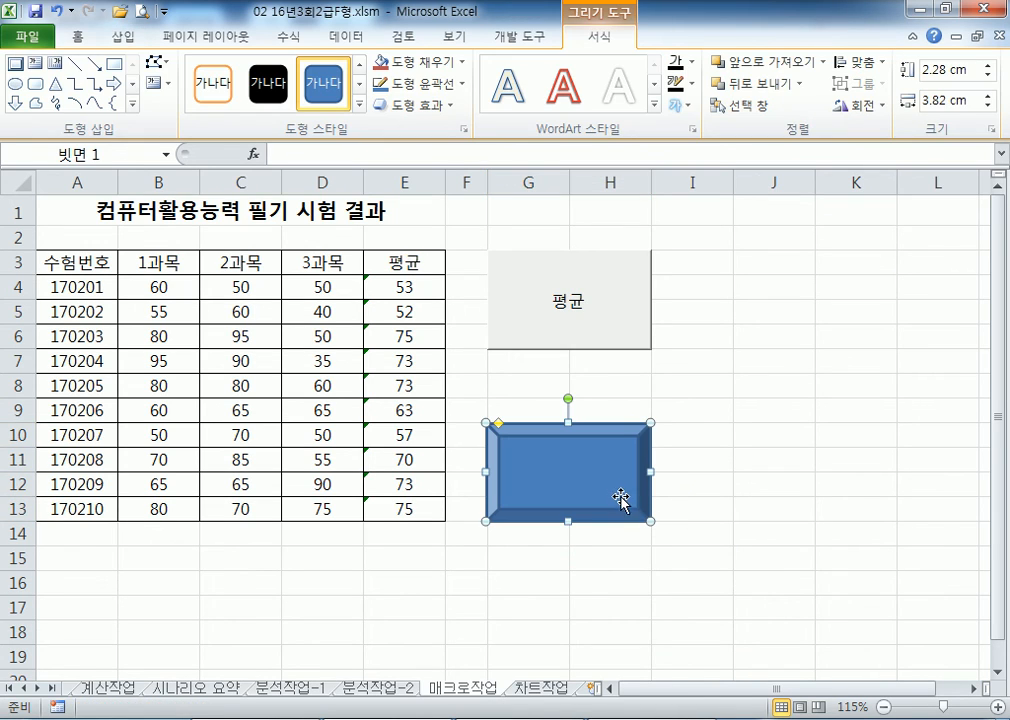
Step: Enter the text 빗면 in the bevel shape and centre it both vertically and horizontally
text(ㅂㅣㅅ)
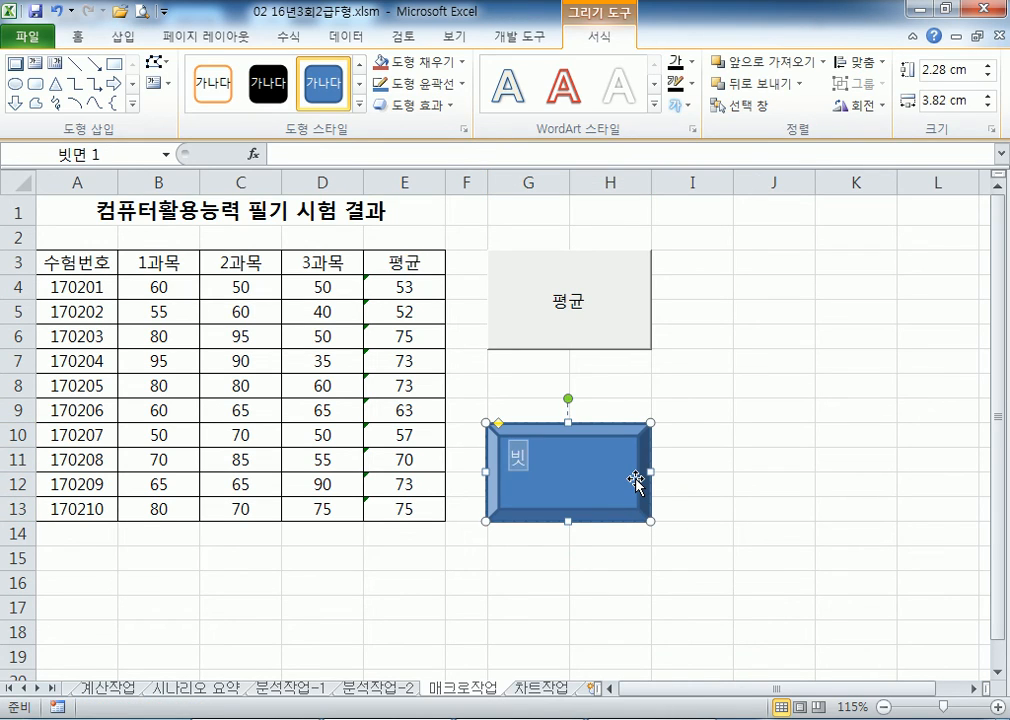
text(ㅁ)
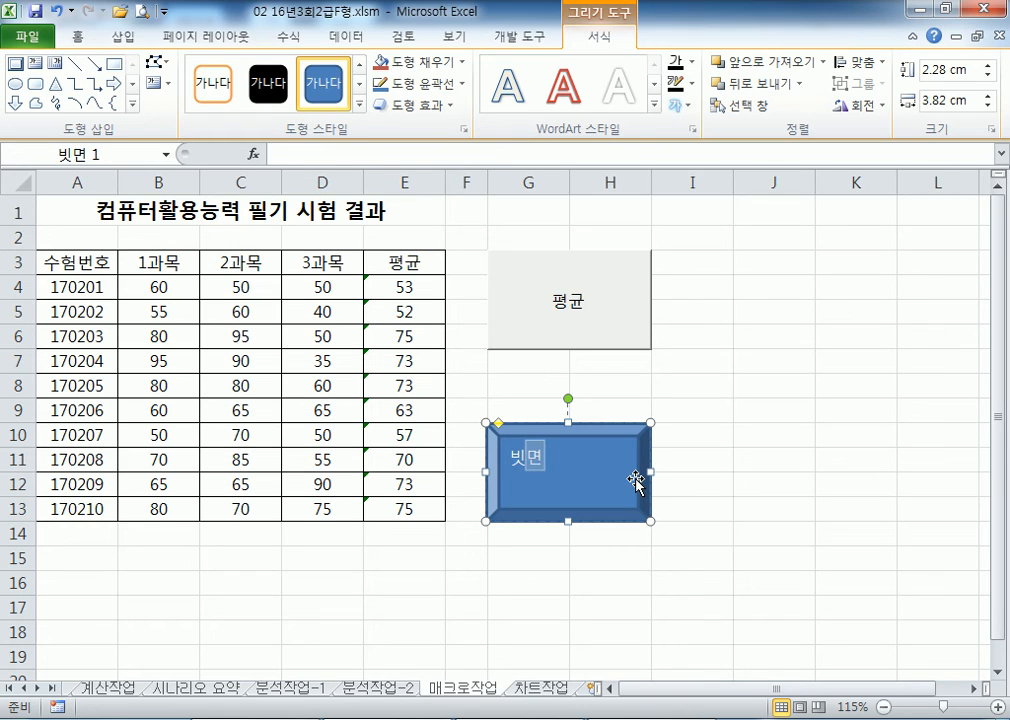
text(ㅕㄴ)
click(80, 38)
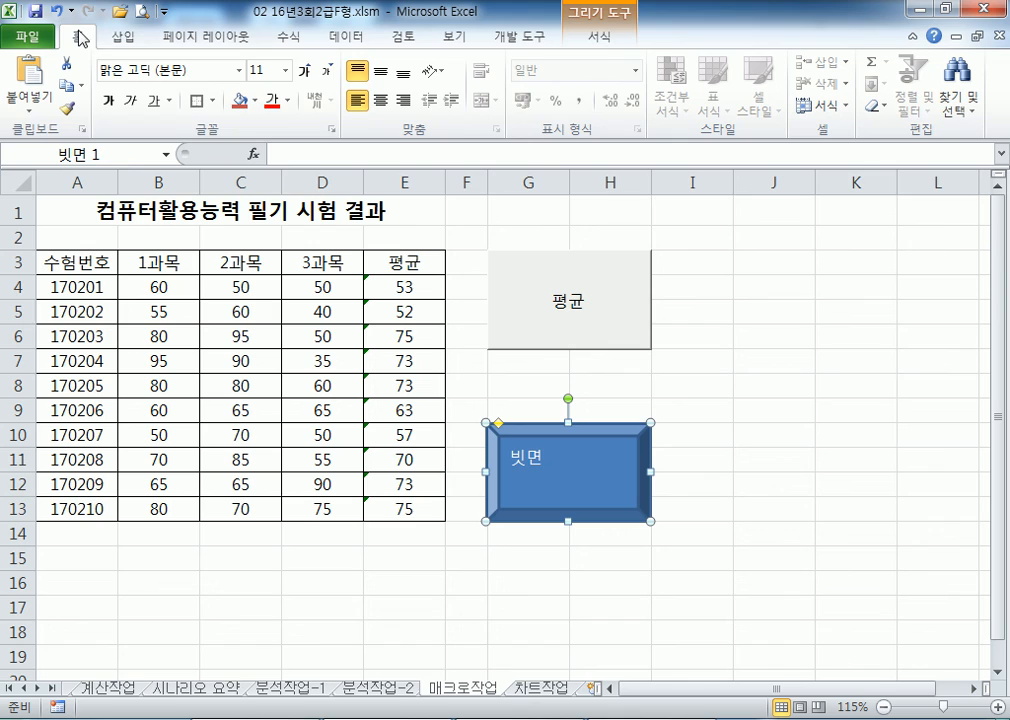
click(380, 71)
click(380, 100)
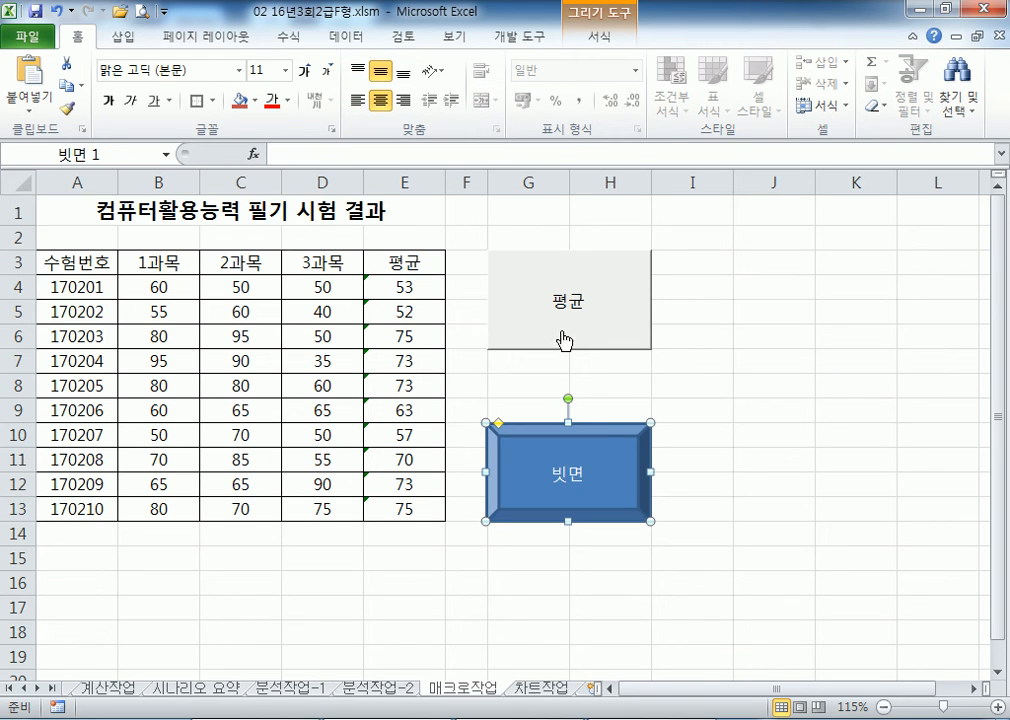
Step: Assign a new macro named 채우기색 to the bevel shape and start recording it in the current workbook
right_click(609, 430)
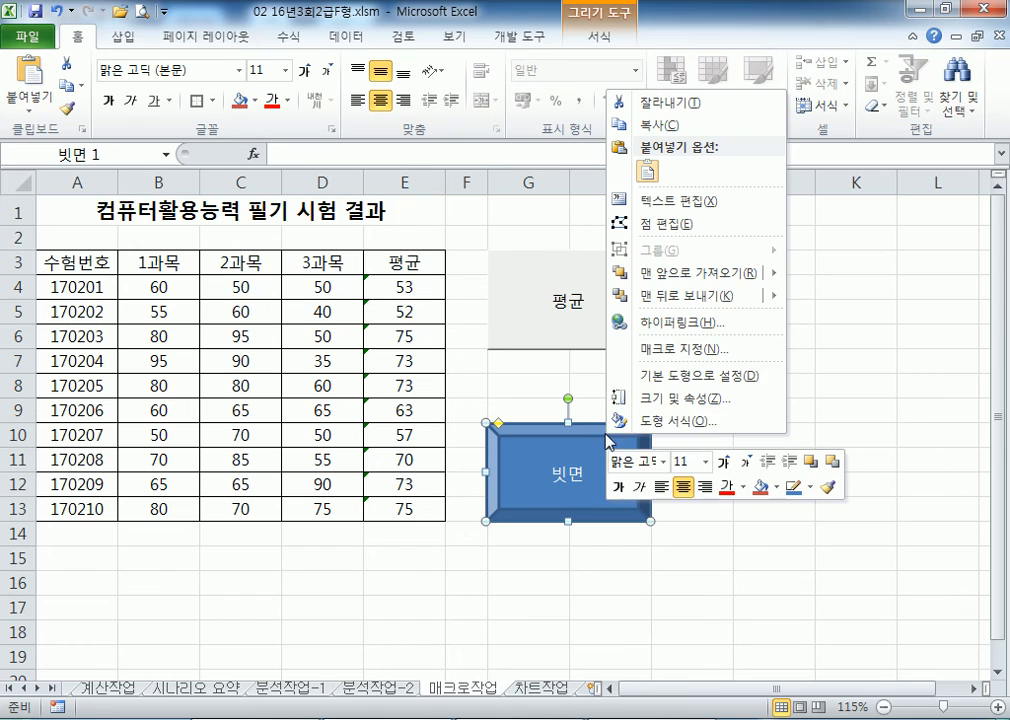
click(668, 349)
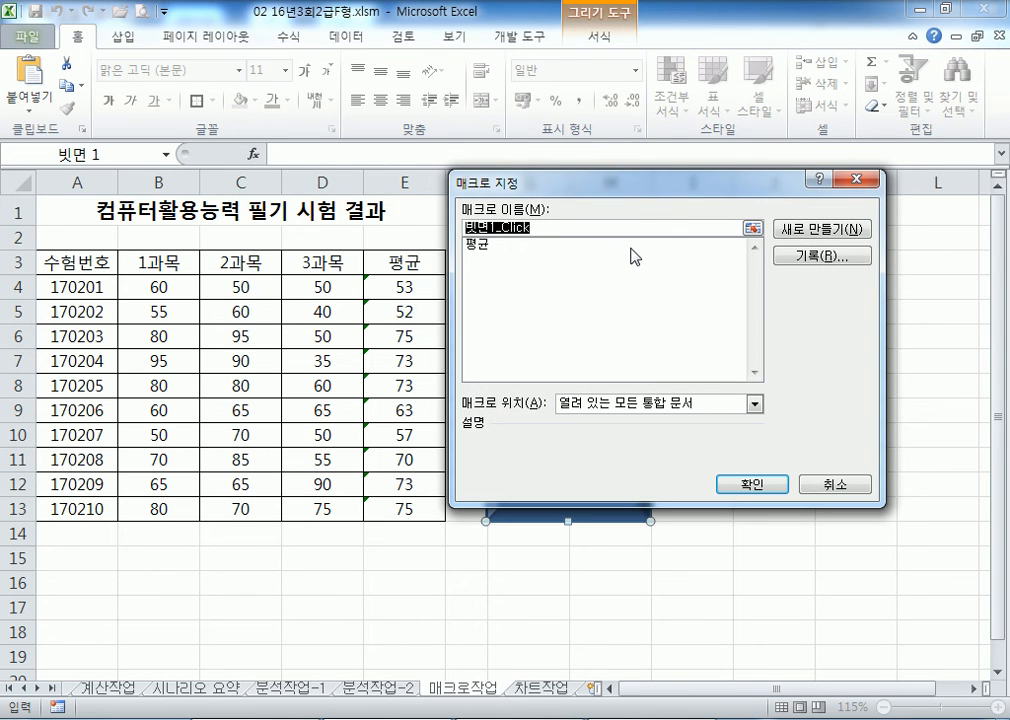
text(채우기)
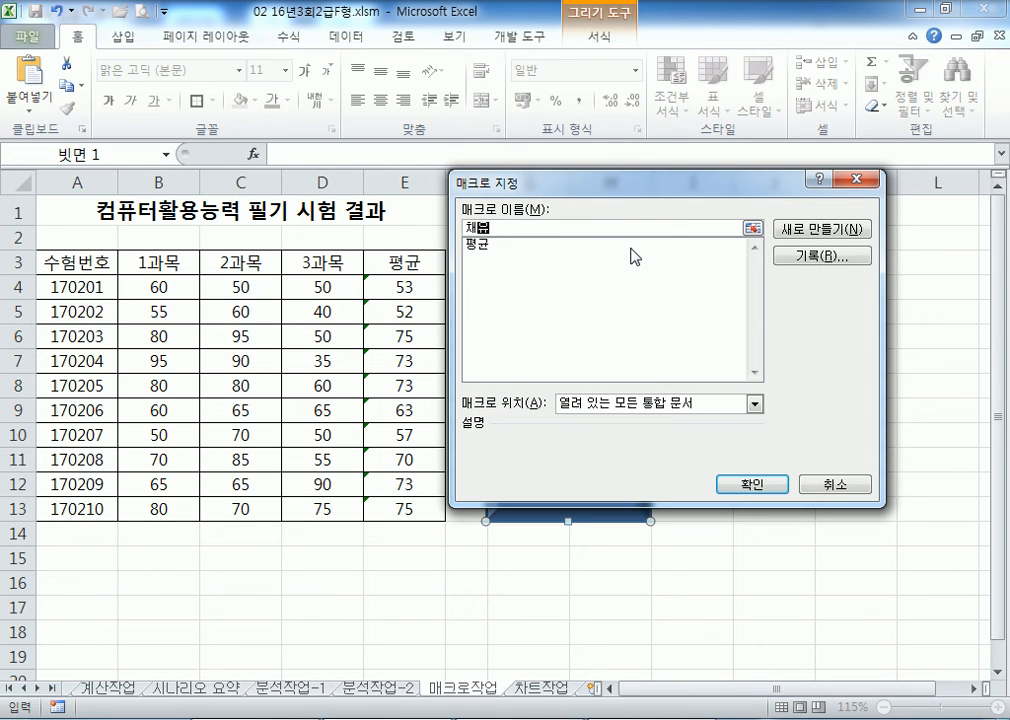
key(BackSpace)
key(BackSpace)
text(채웁)
text(기)
click(806, 258)
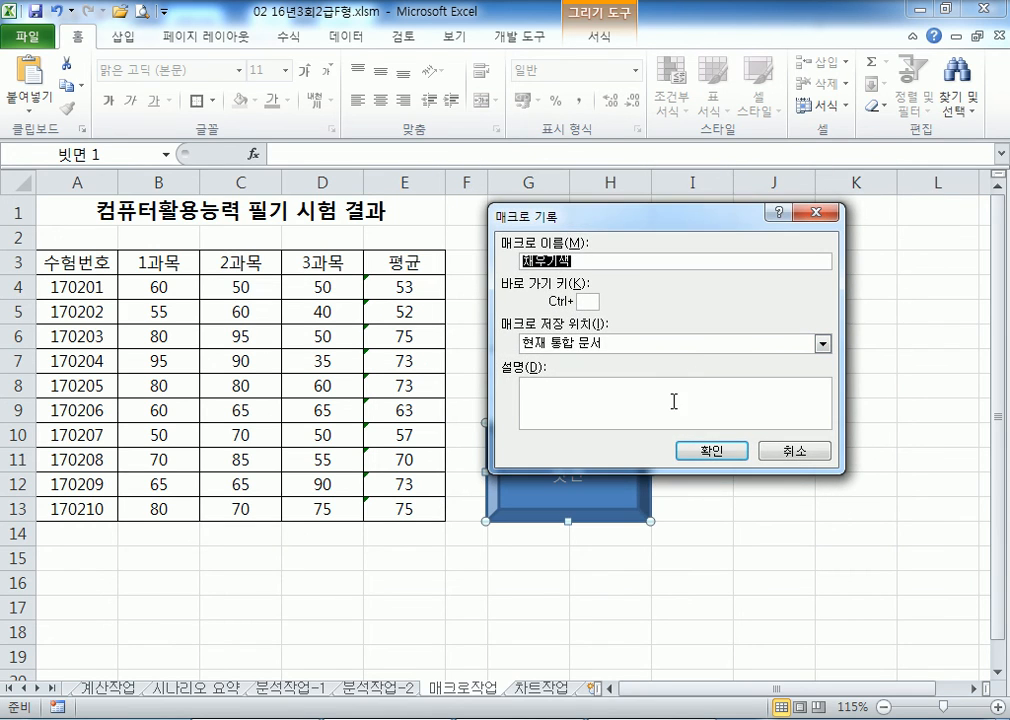
click(705, 451)
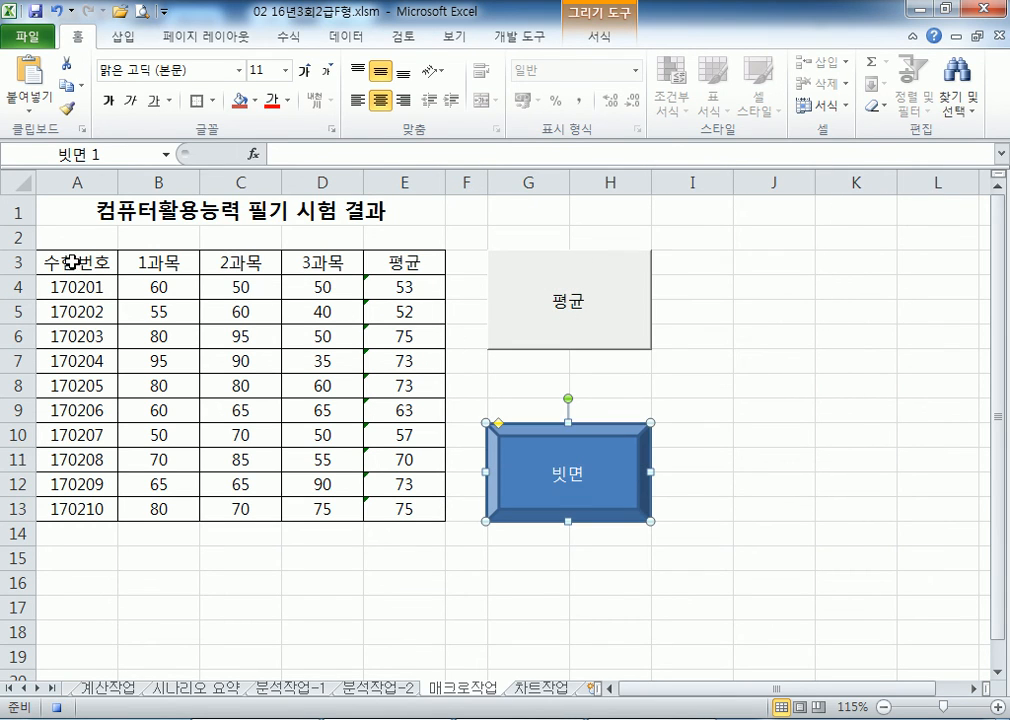
Step: Record filling the header cells A3:E3 with standard light green, finish on title cell A1, and stop the macro recording
drag(77, 262, 381, 253)
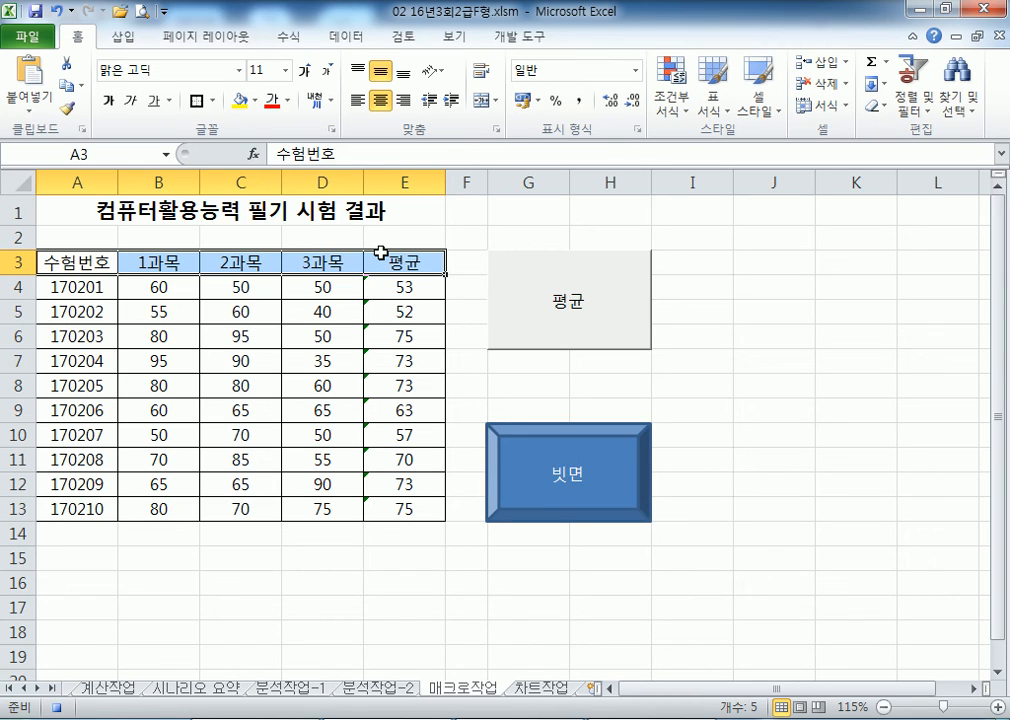
click(255, 100)
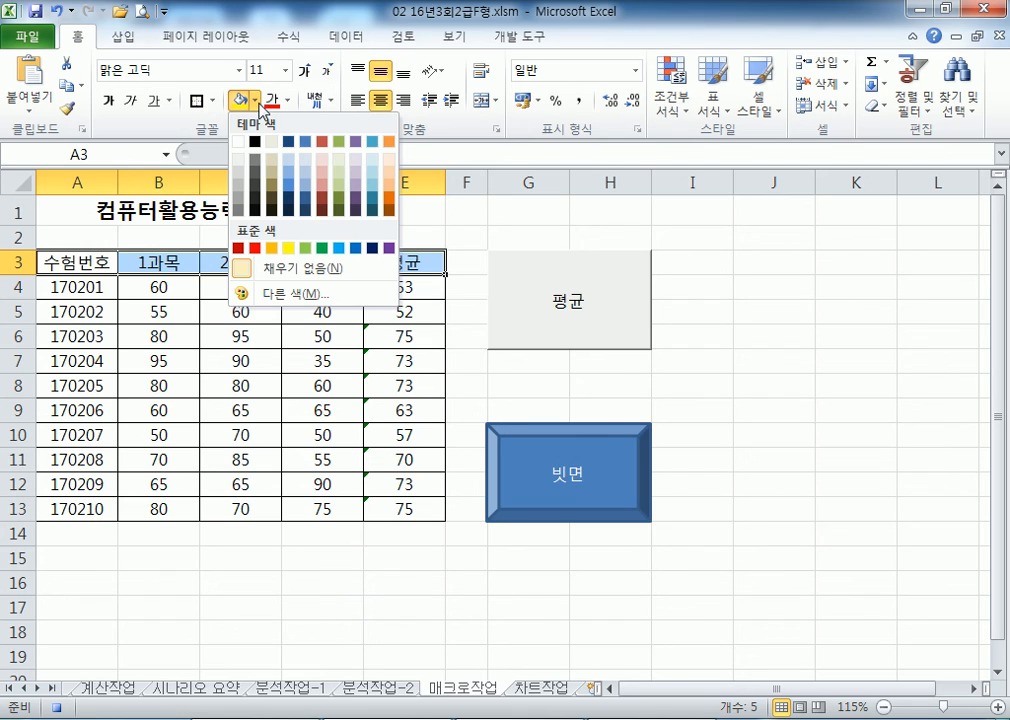
click(304, 248)
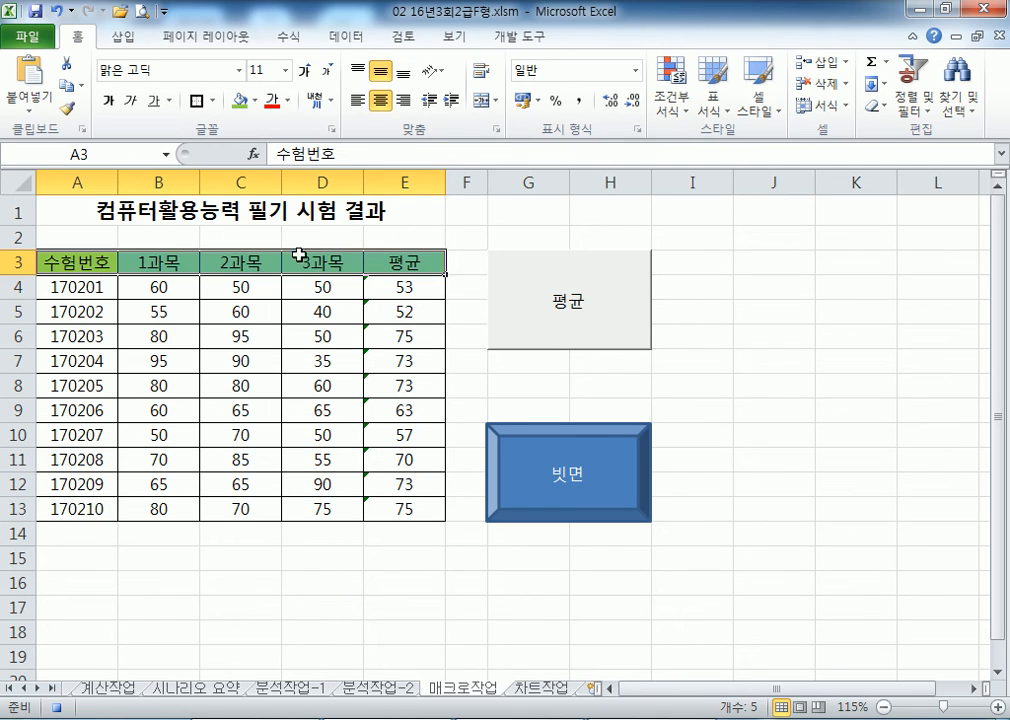
click(79, 208)
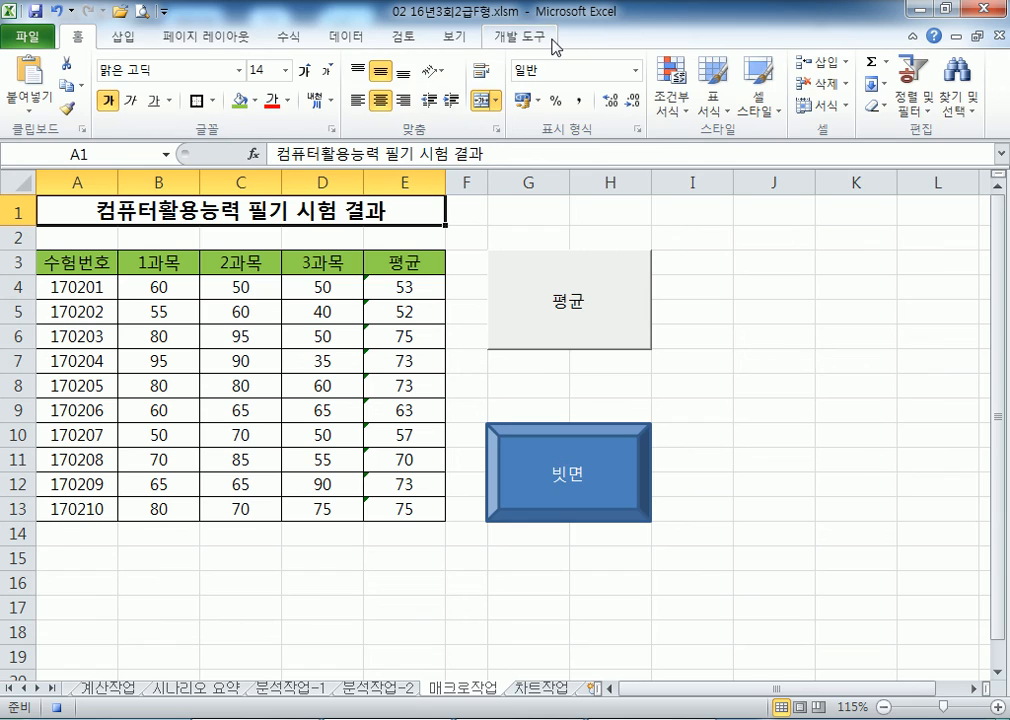
click(518, 37)
click(145, 73)
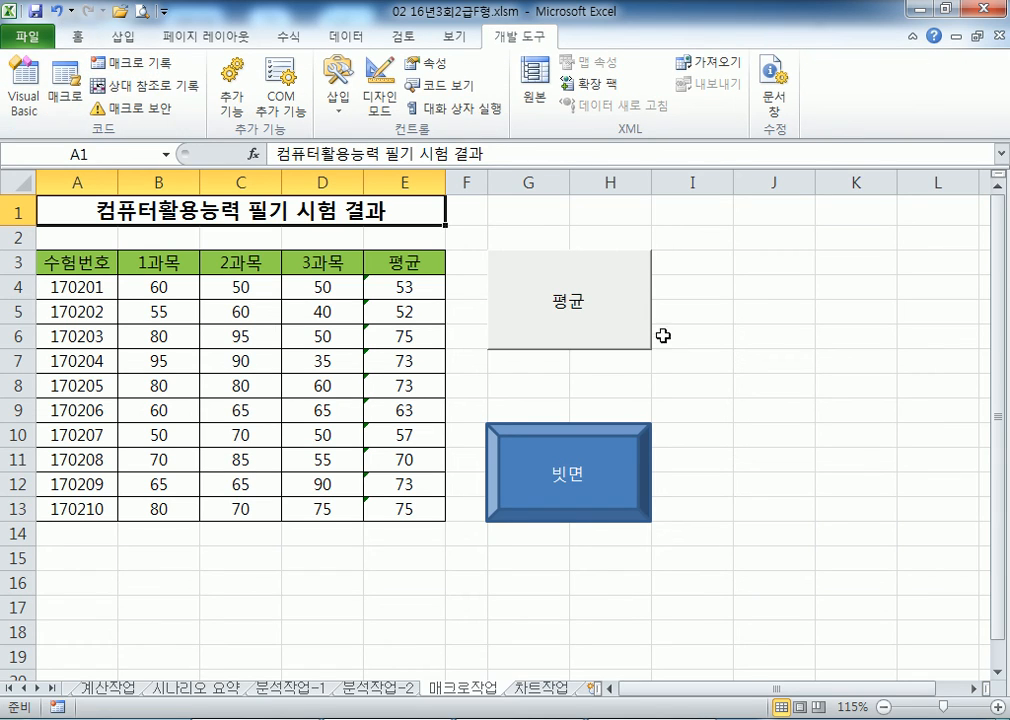
Step: Remove the fill colour from the header cells A3:E3 so the macro can be tested
click(63, 263)
drag(63, 263, 400, 263)
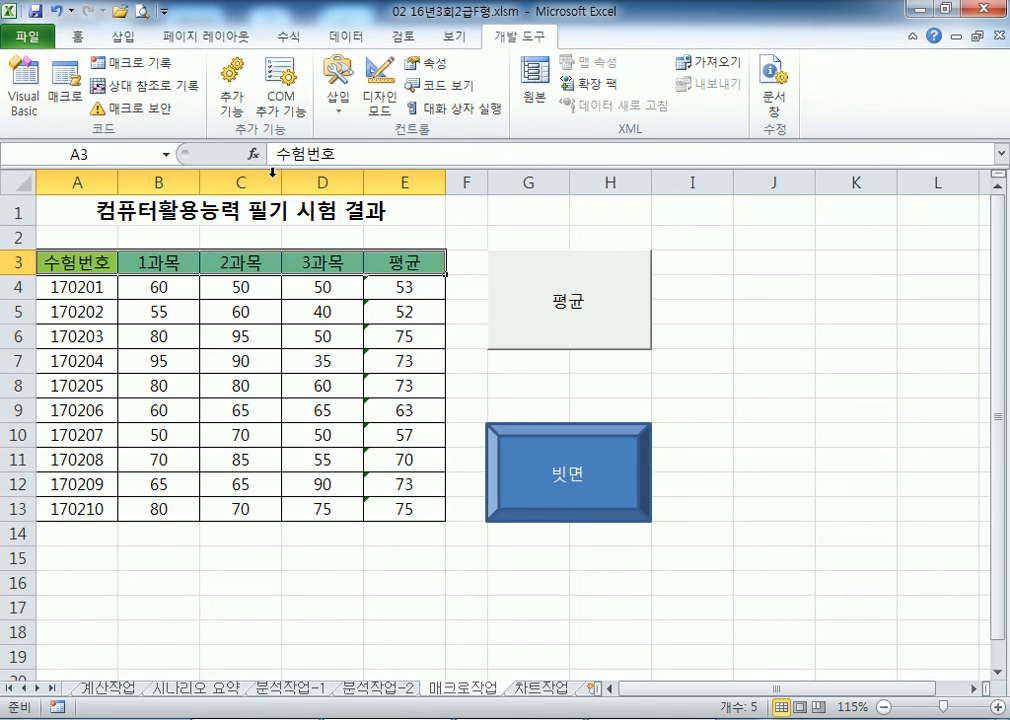
click(77, 37)
click(254, 101)
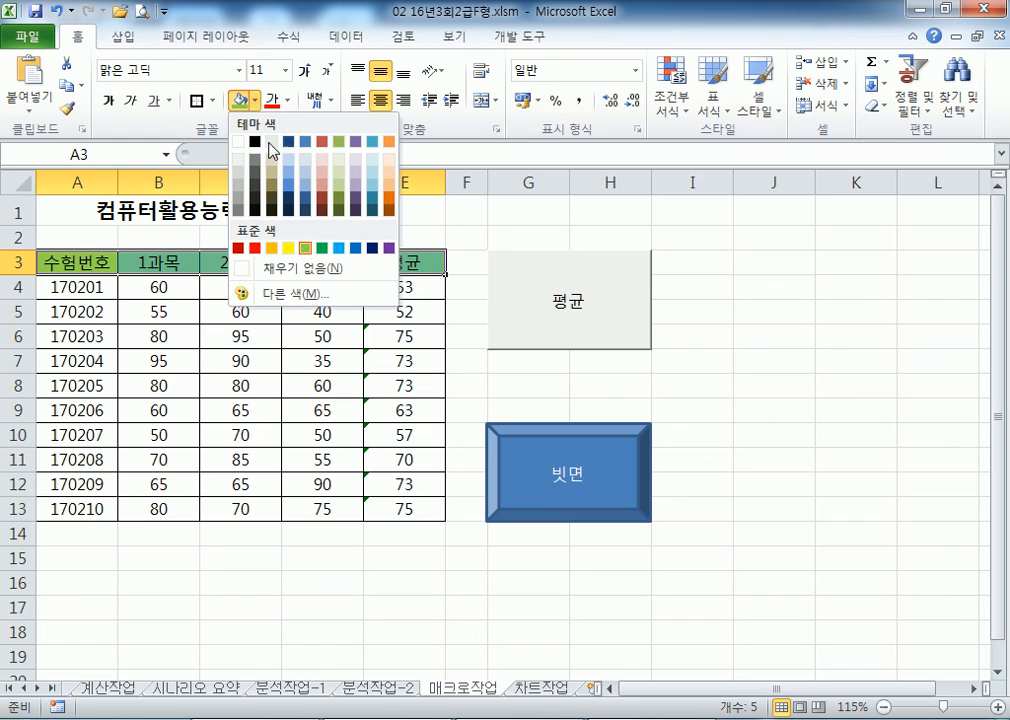
click(270, 264)
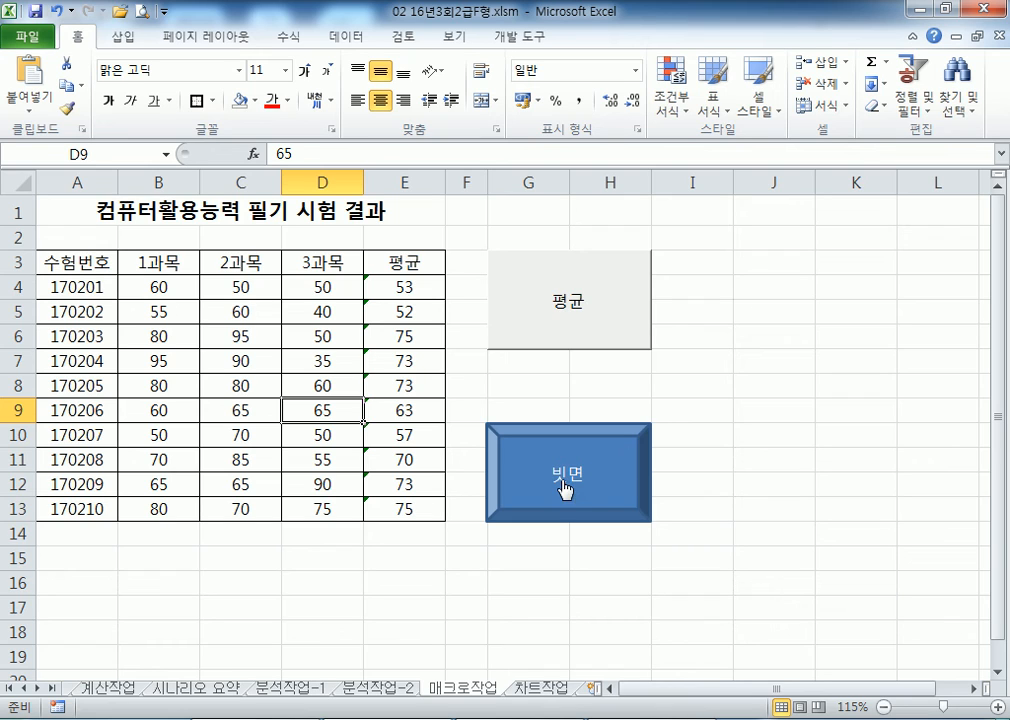
Step: Change the bevel shape's text to 채우기색 and run its macro to recolour the header row
ctrl+click(585, 470)
right_click(585, 470)
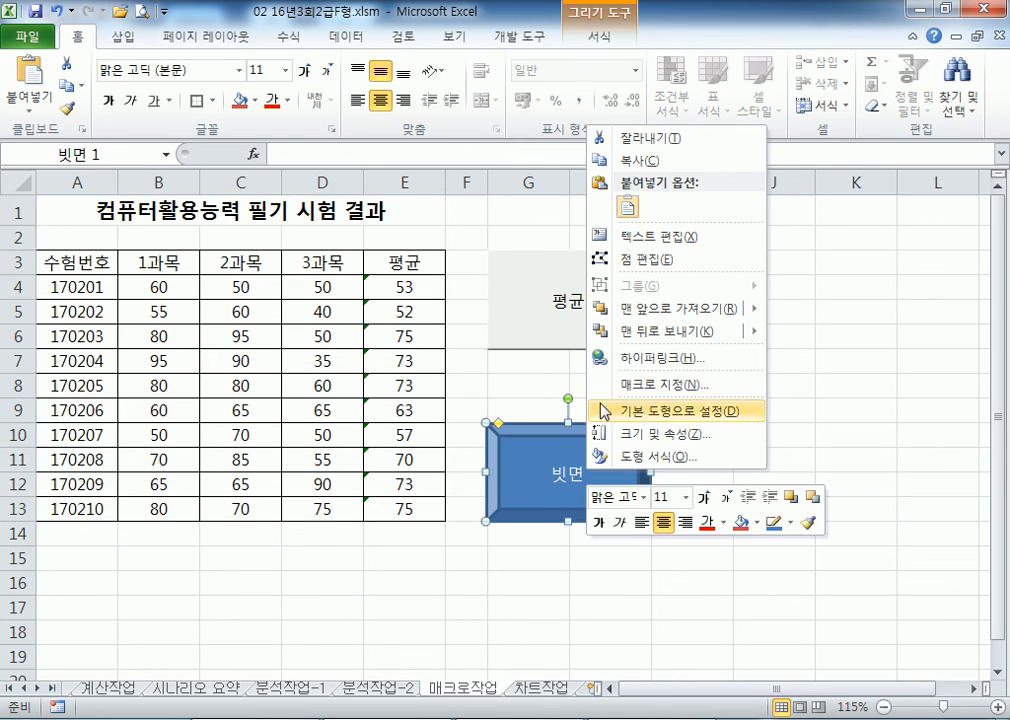
click(642, 231)
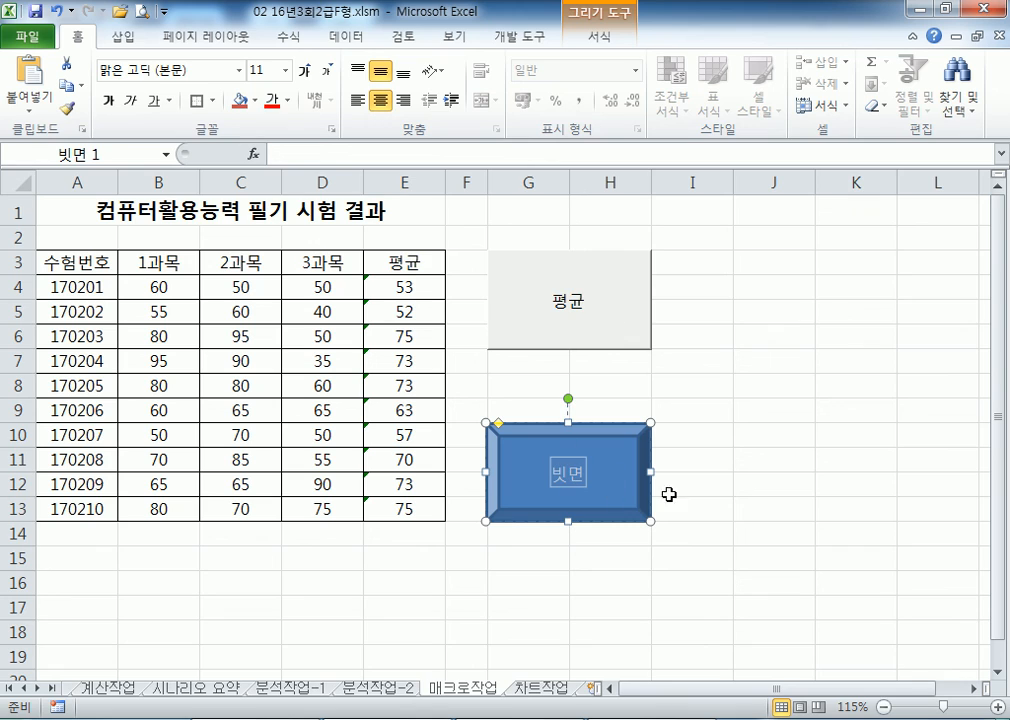
text(채우기 ㅅ)
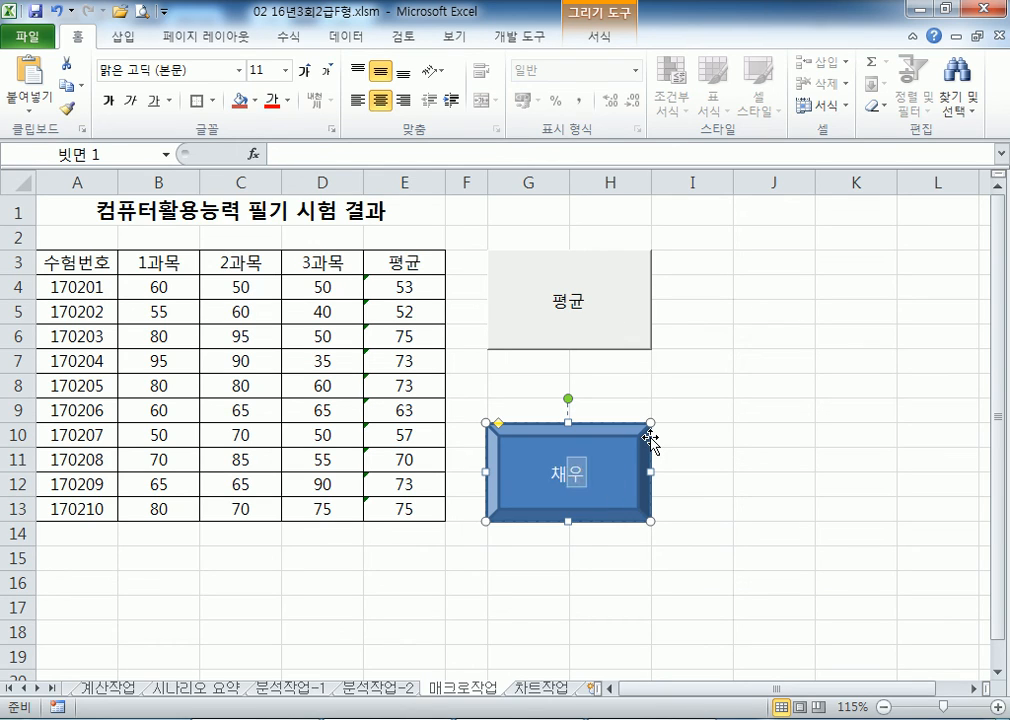
key(BackSpace)
key(BackSpace)
key(BackSpace)
text(기색)
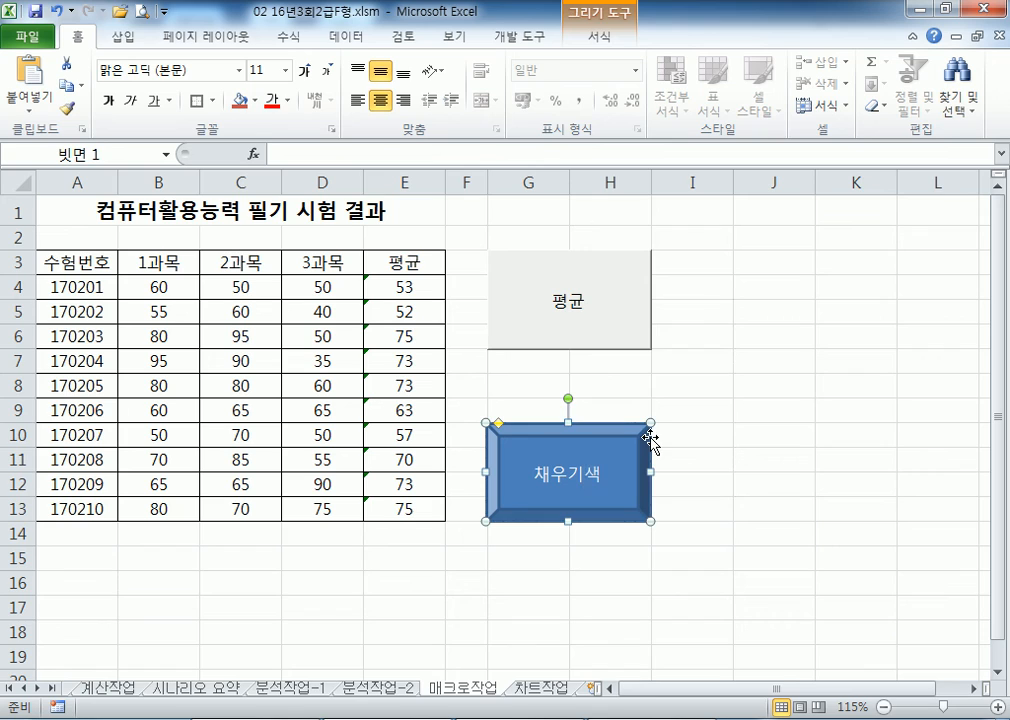
click(712, 440)
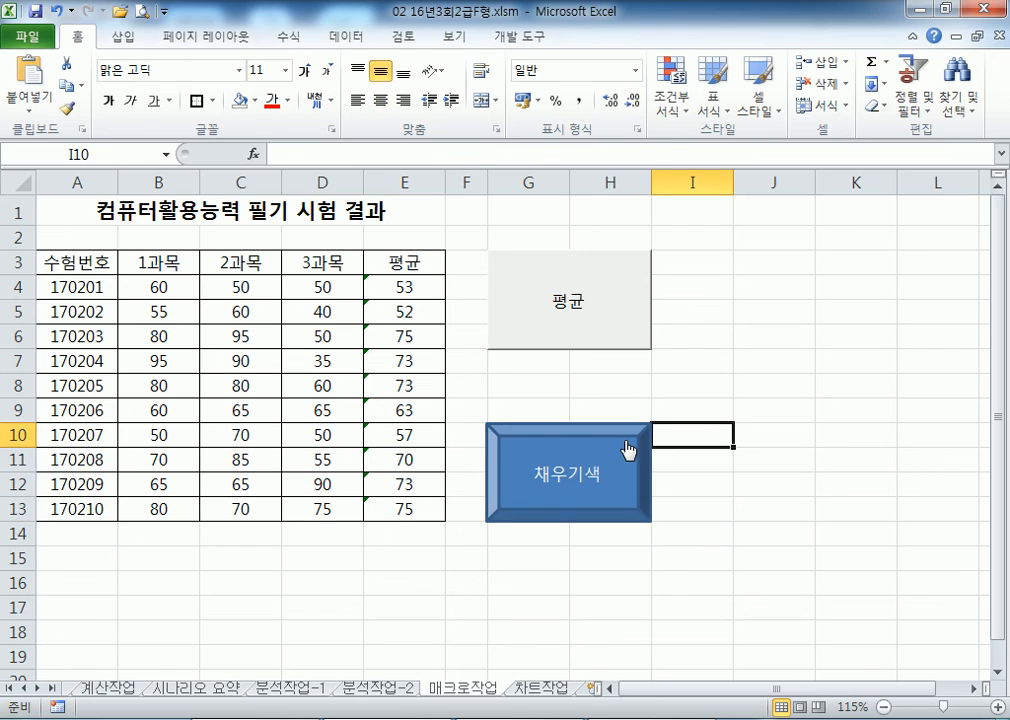
click(628, 450)
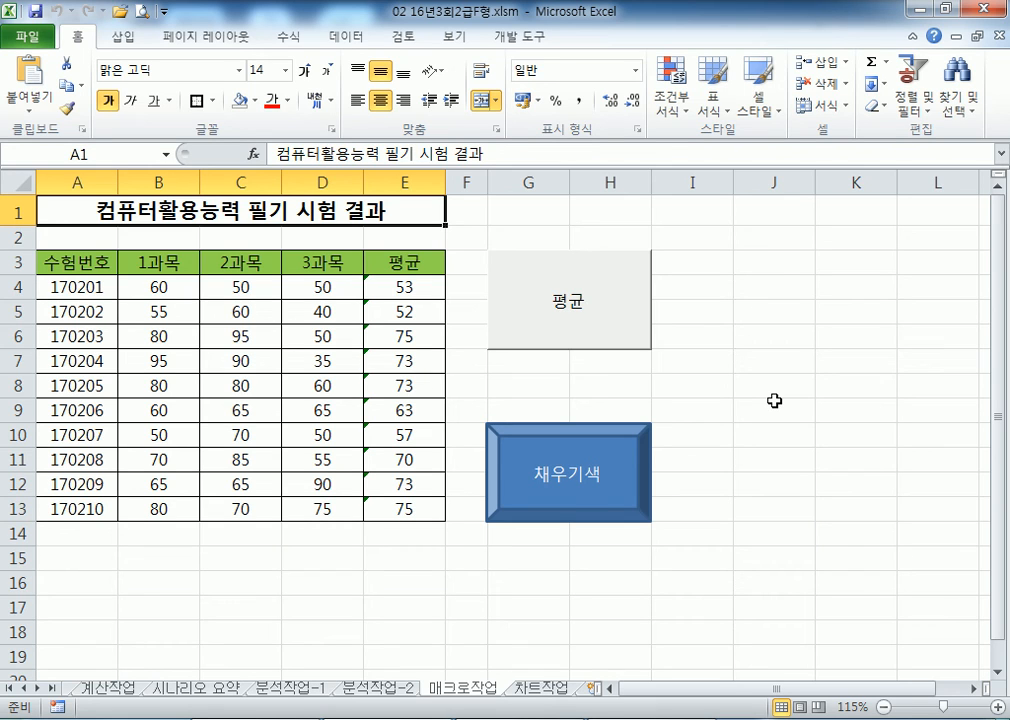
Step: Open the source data of the line chart on the 차트작업 sheet and switch its rows and columns so the regions become series
click(535, 688)
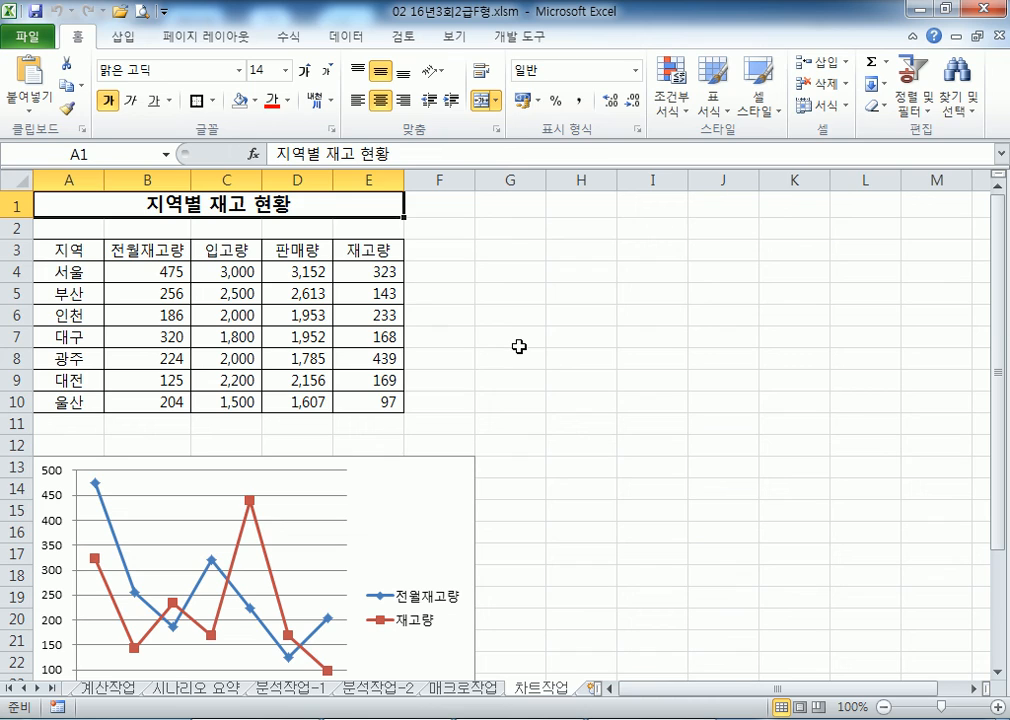
scroll(519, 346, down, 3)
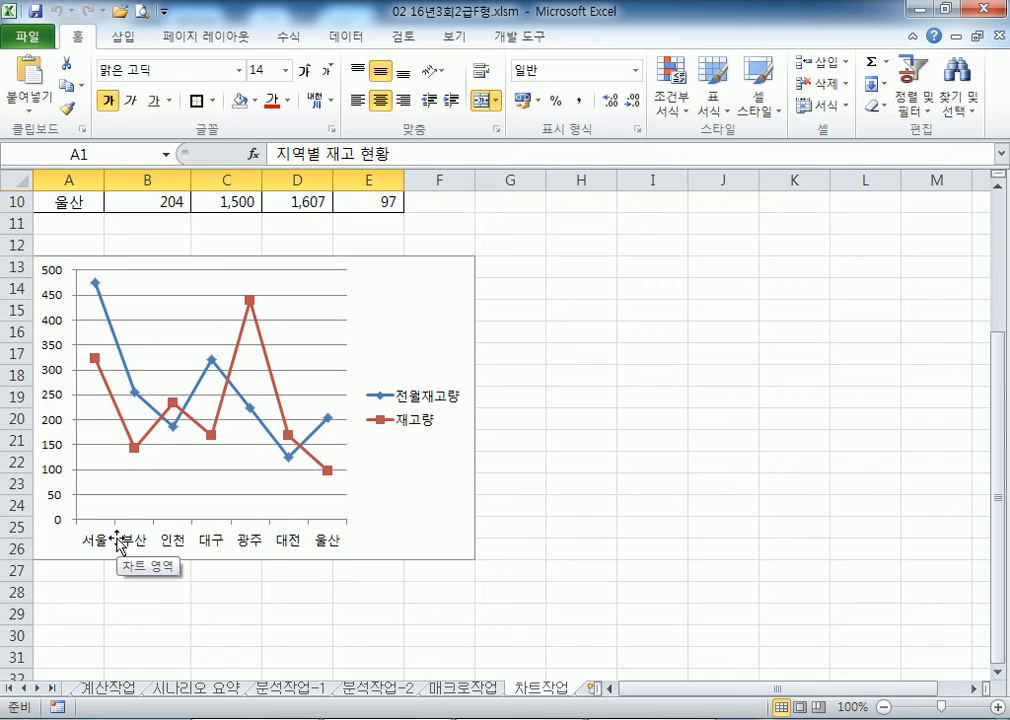
click(449, 318)
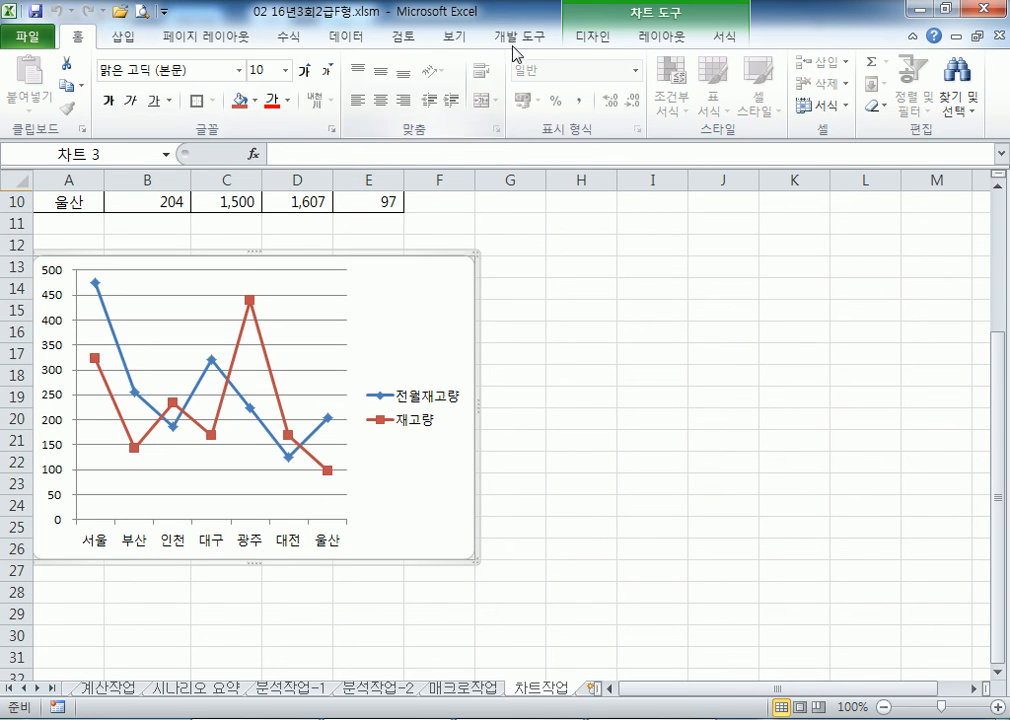
click(593, 38)
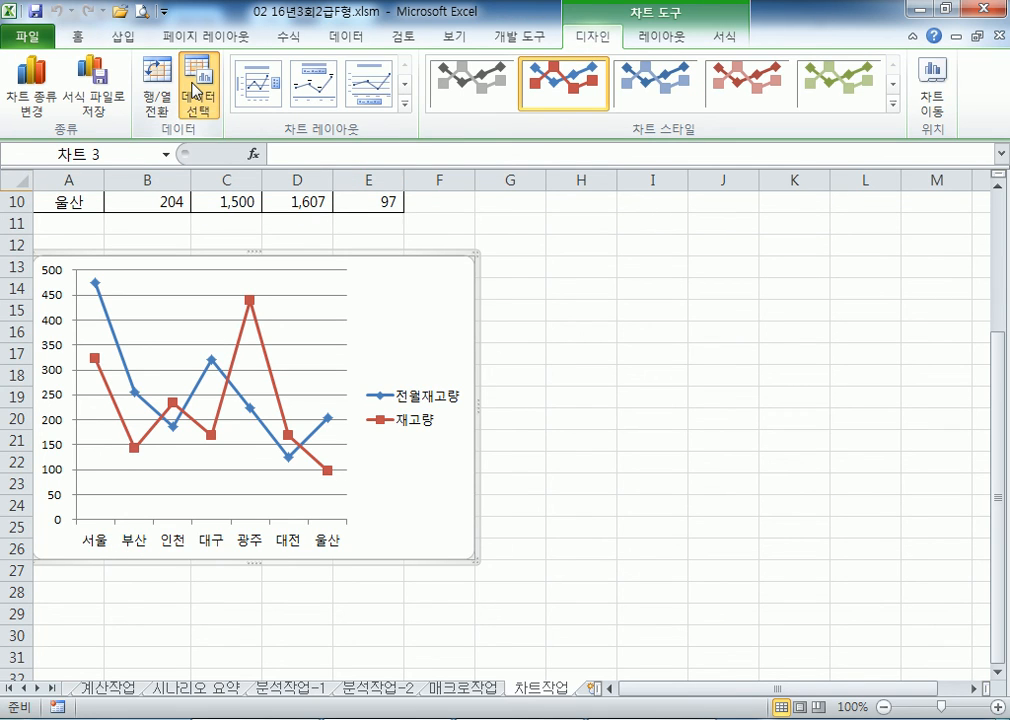
click(197, 90)
click(575, 248)
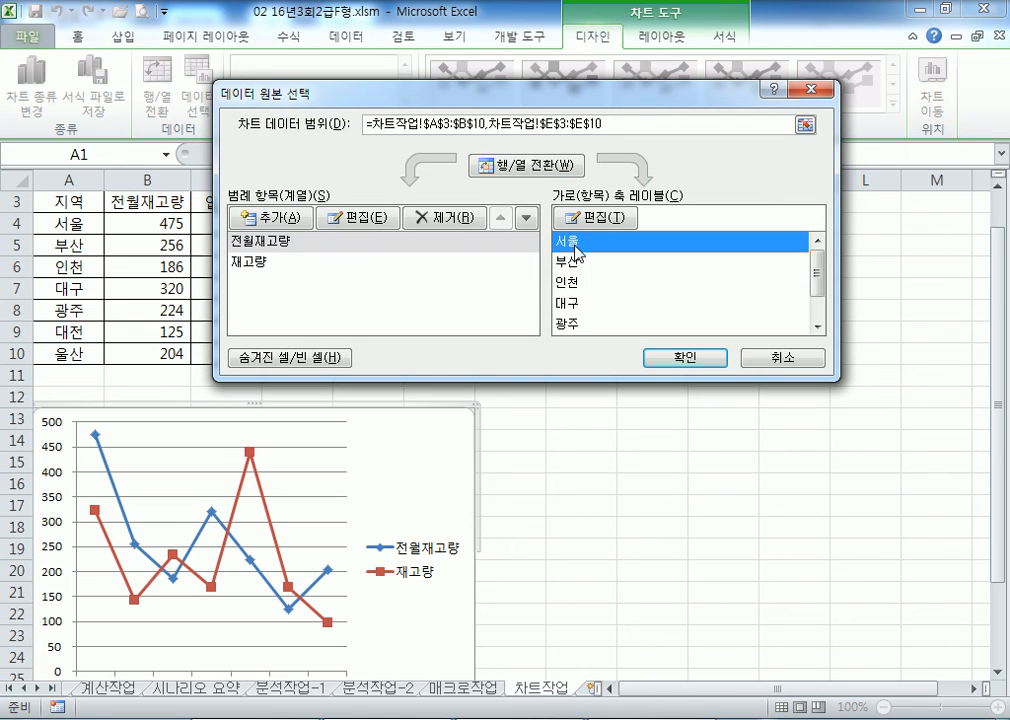
click(577, 285)
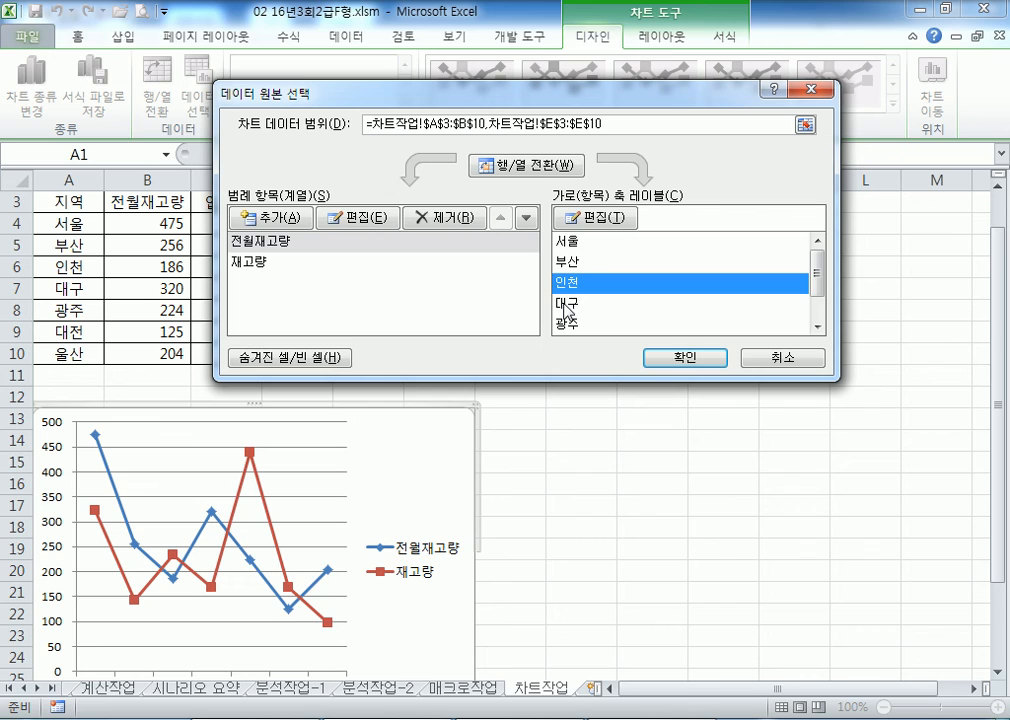
drag(447, 92, 544, 65)
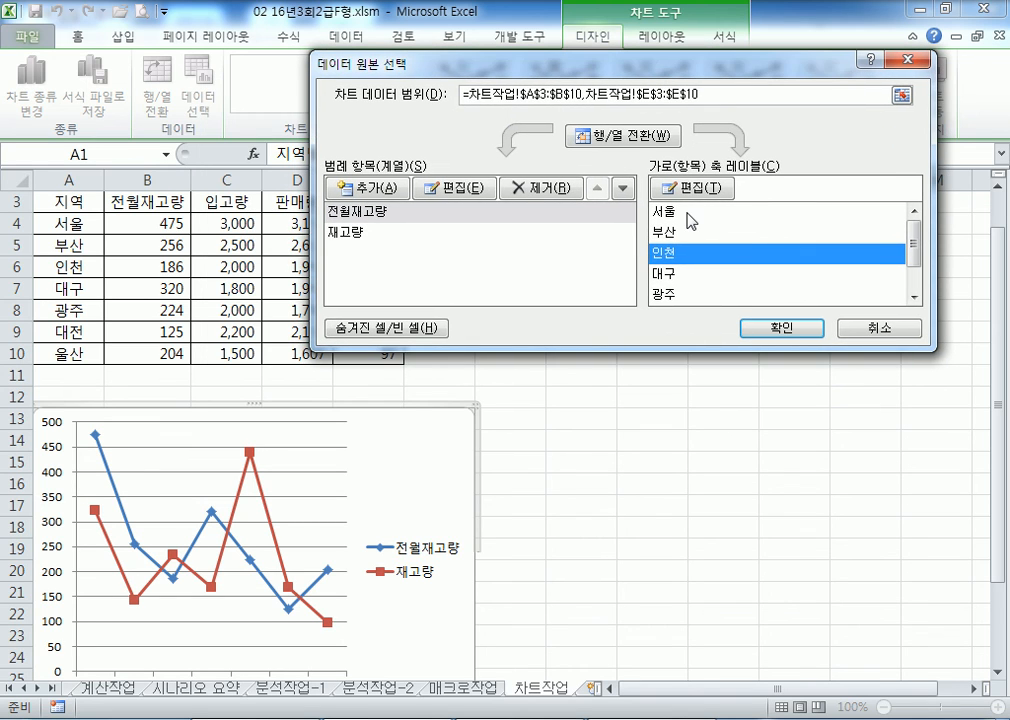
click(630, 137)
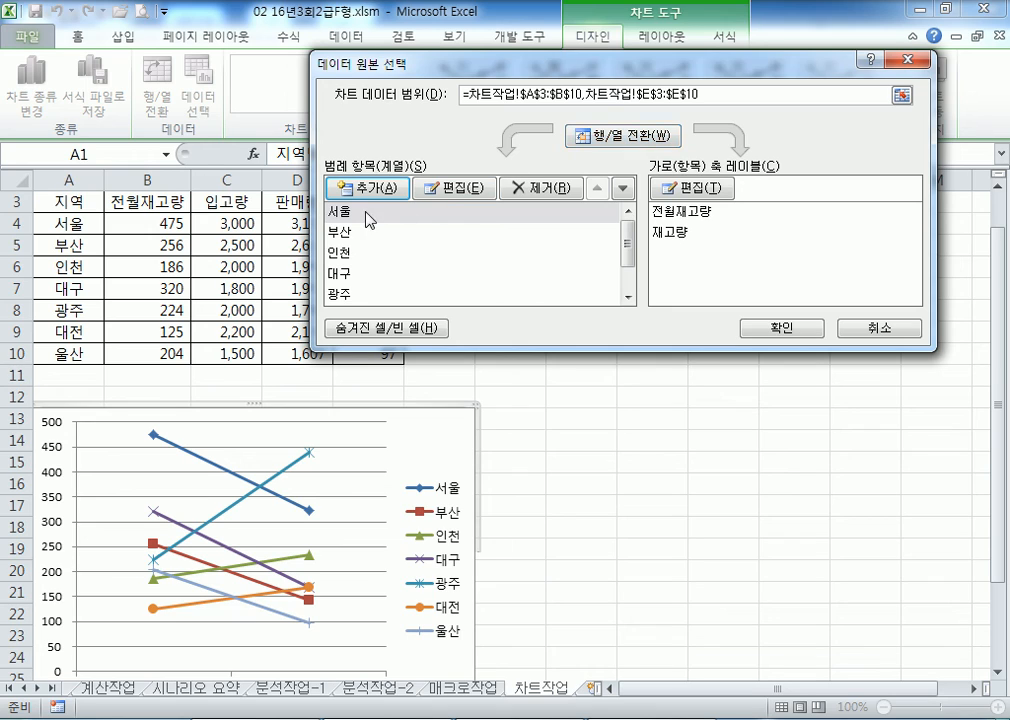
Step: Remove the 인천, 대구 and 광주 series from the chart's source data, then switch rows and columns back and apply
click(342, 211)
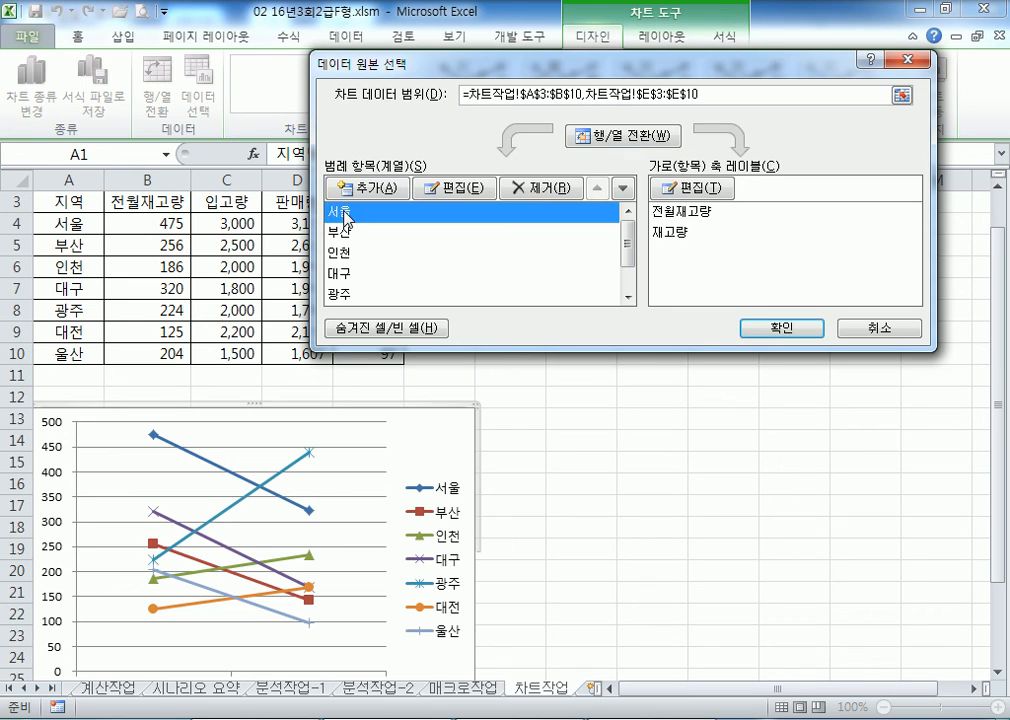
click(545, 186)
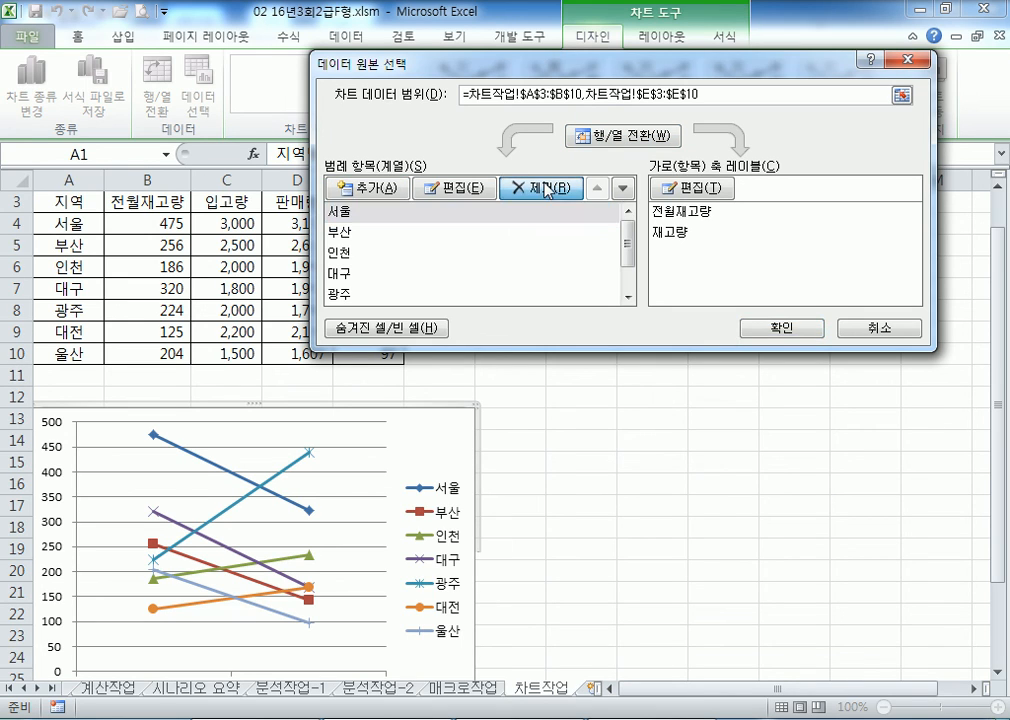
click(350, 236)
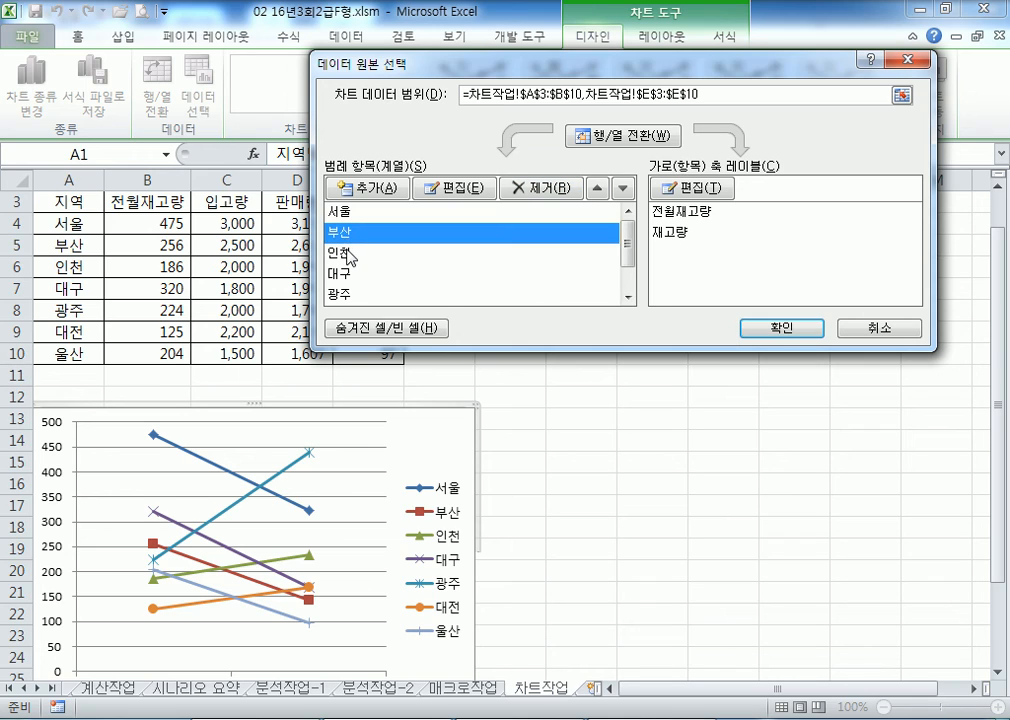
click(352, 254)
click(538, 190)
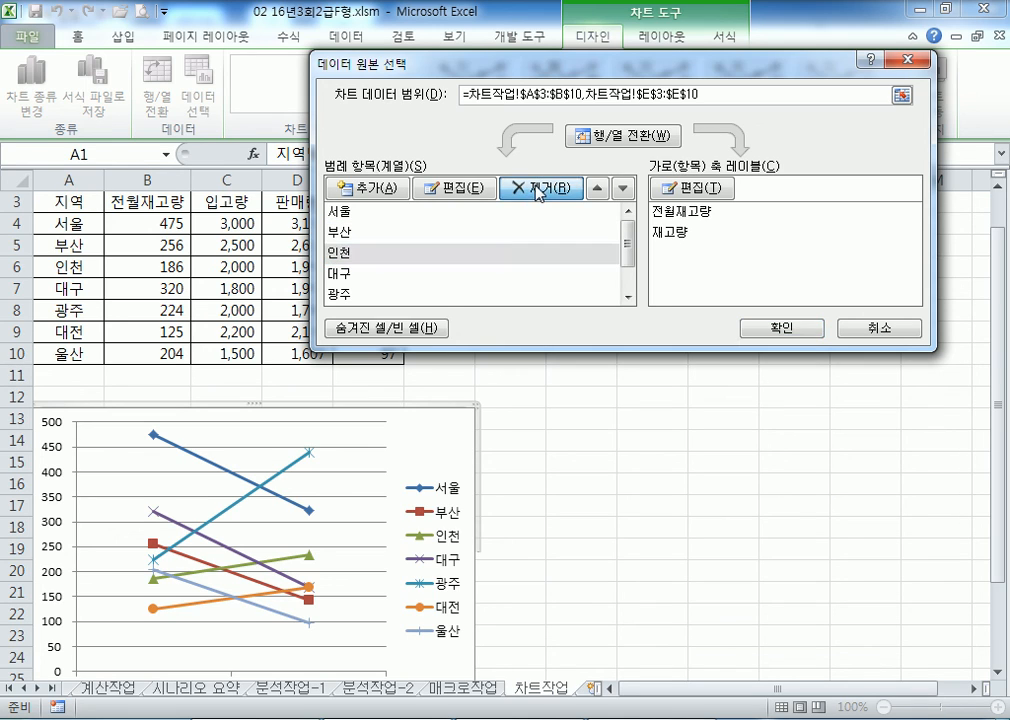
click(355, 253)
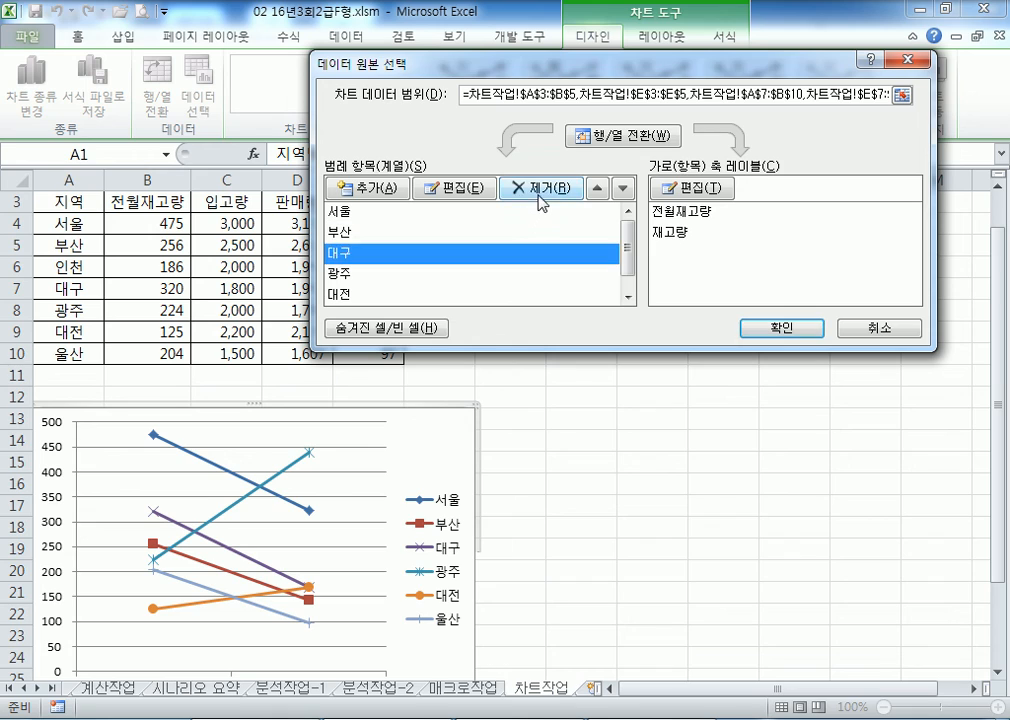
click(540, 188)
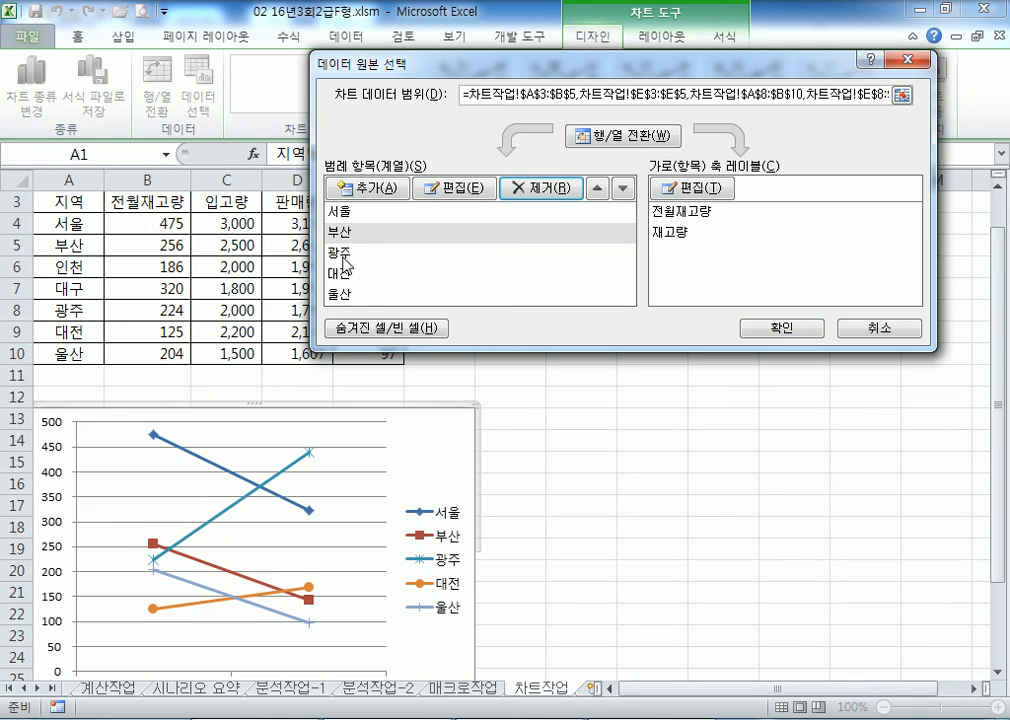
click(458, 252)
click(538, 190)
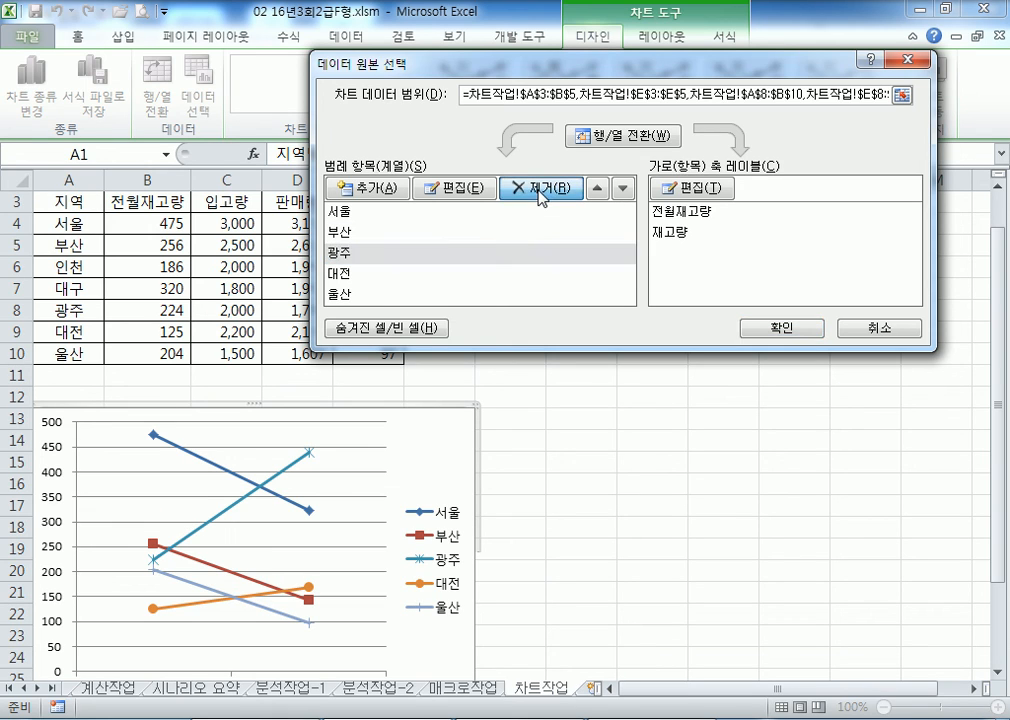
click(618, 142)
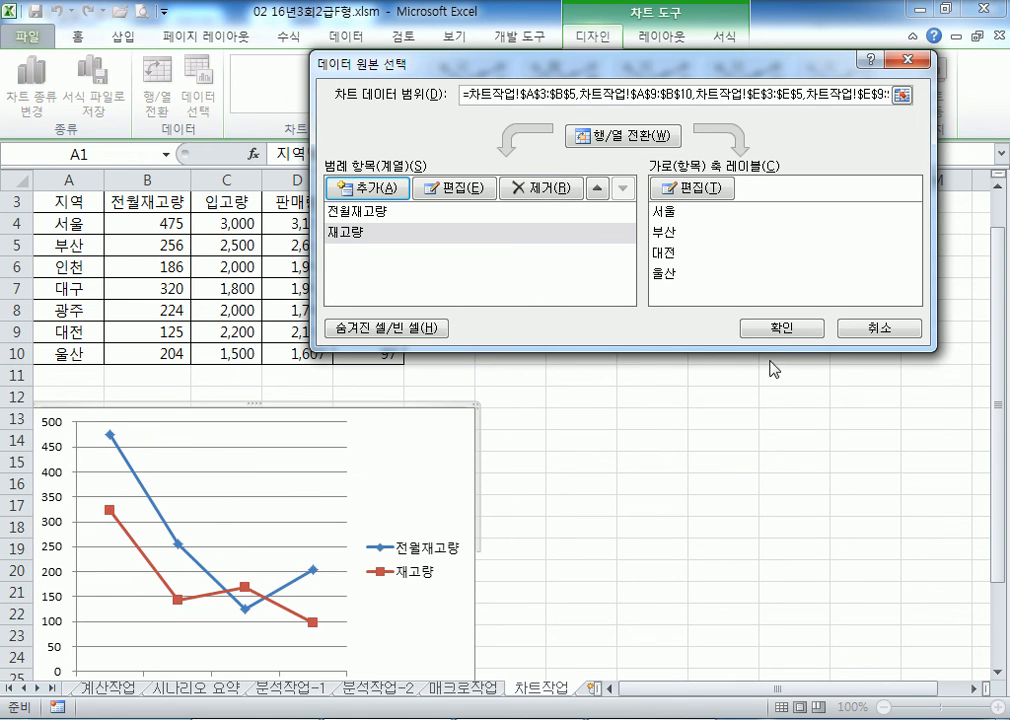
click(785, 332)
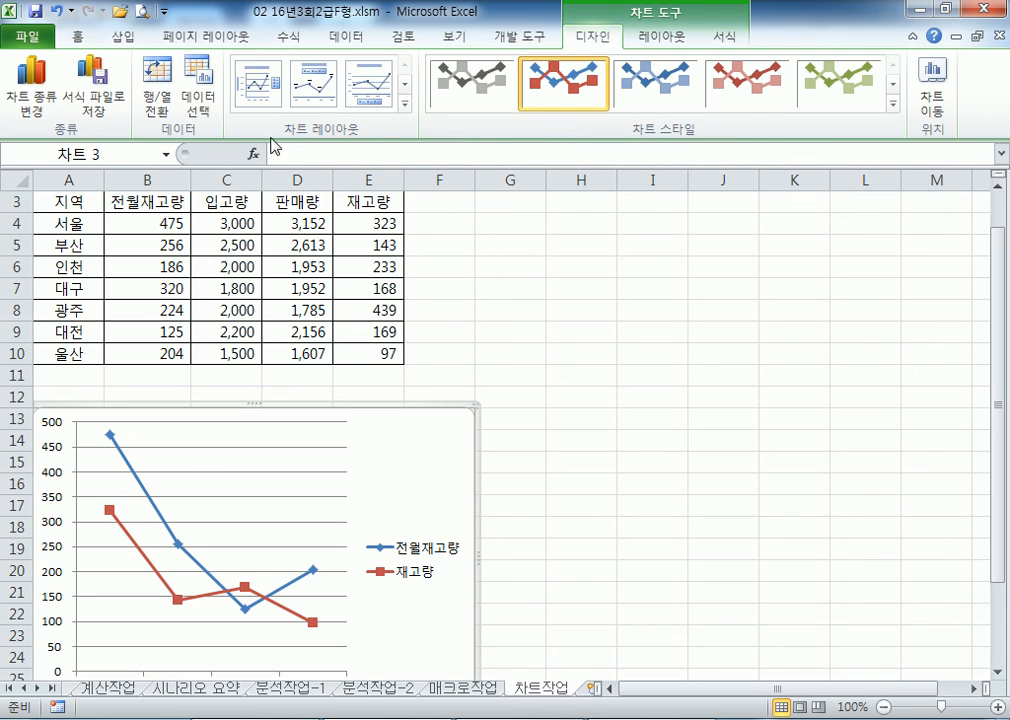
Step: Change the line chart to the 2-D clustered column type (세로 막대형)
click(24, 105)
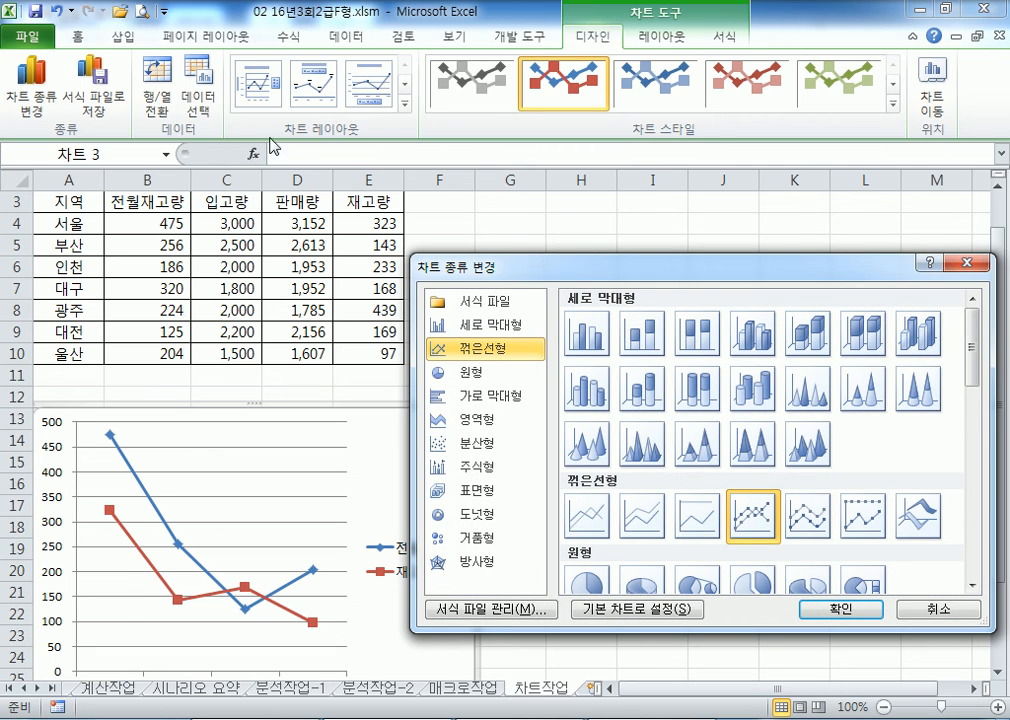
click(587, 333)
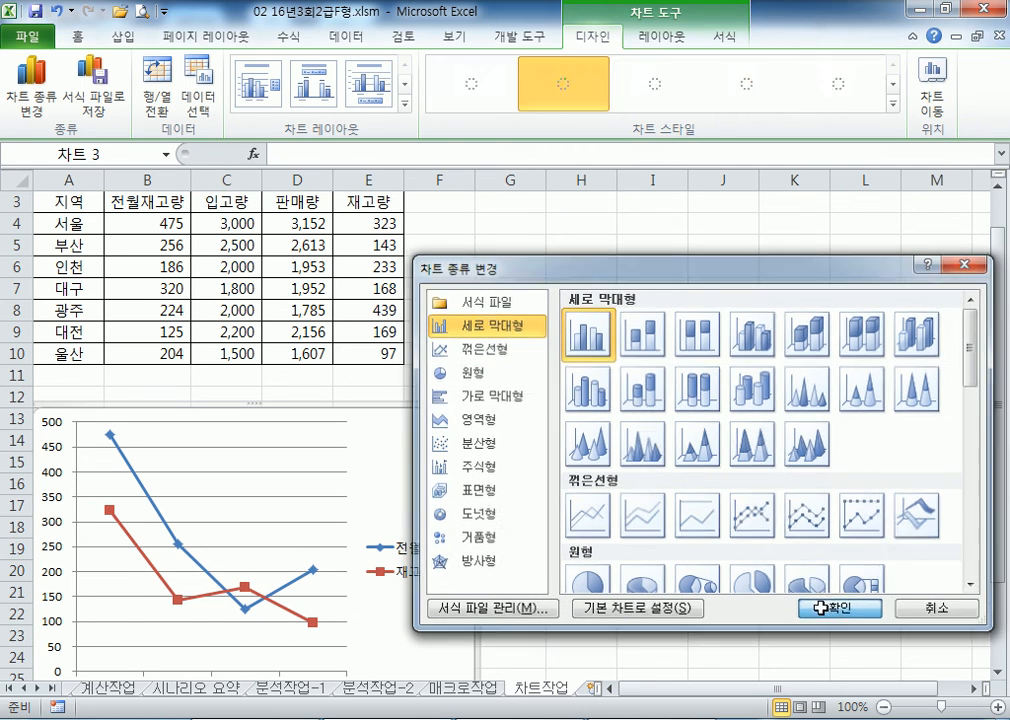
click(829, 606)
scroll(340, 440, down, 2)
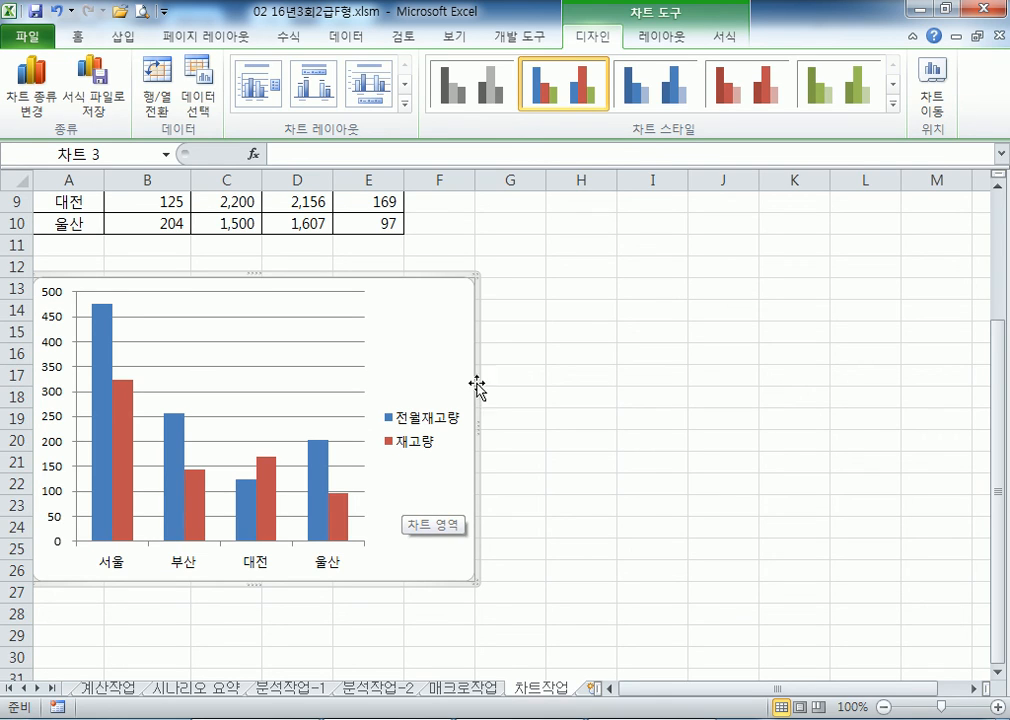
Step: Add a title above the chart and replace its placeholder text with 주요 지역 제고 현황
click(657, 40)
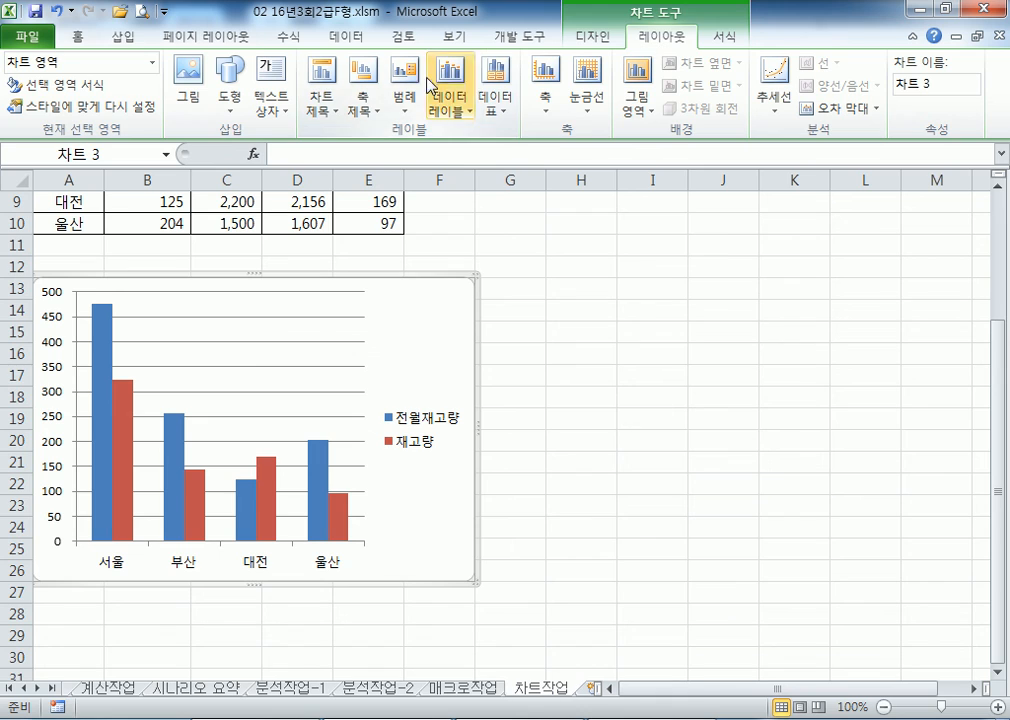
click(321, 96)
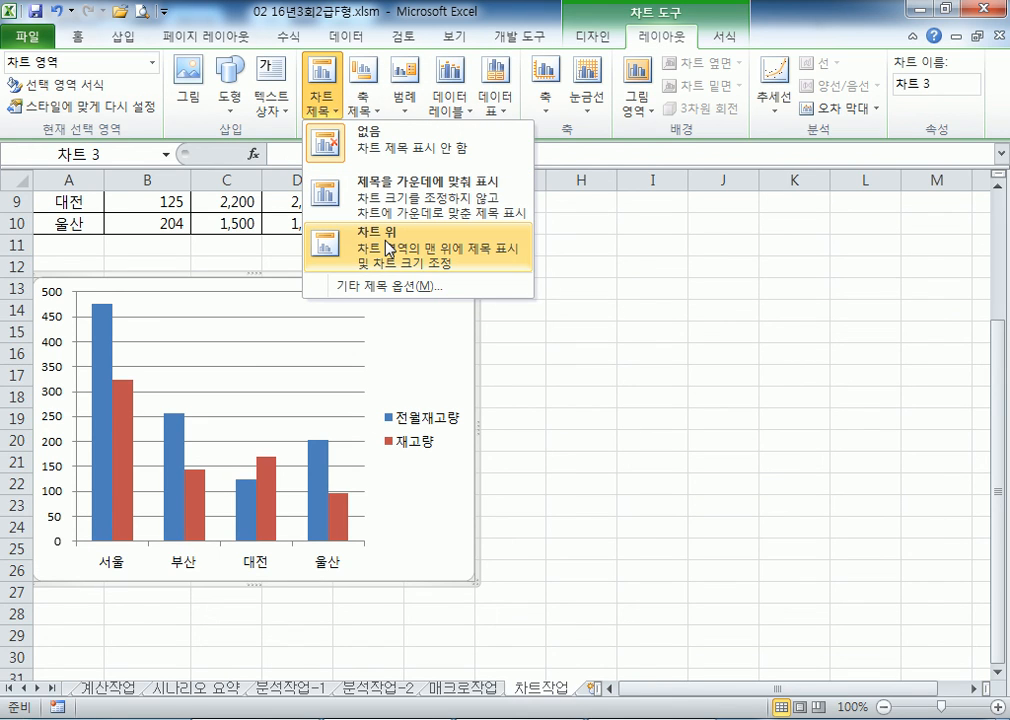
click(387, 248)
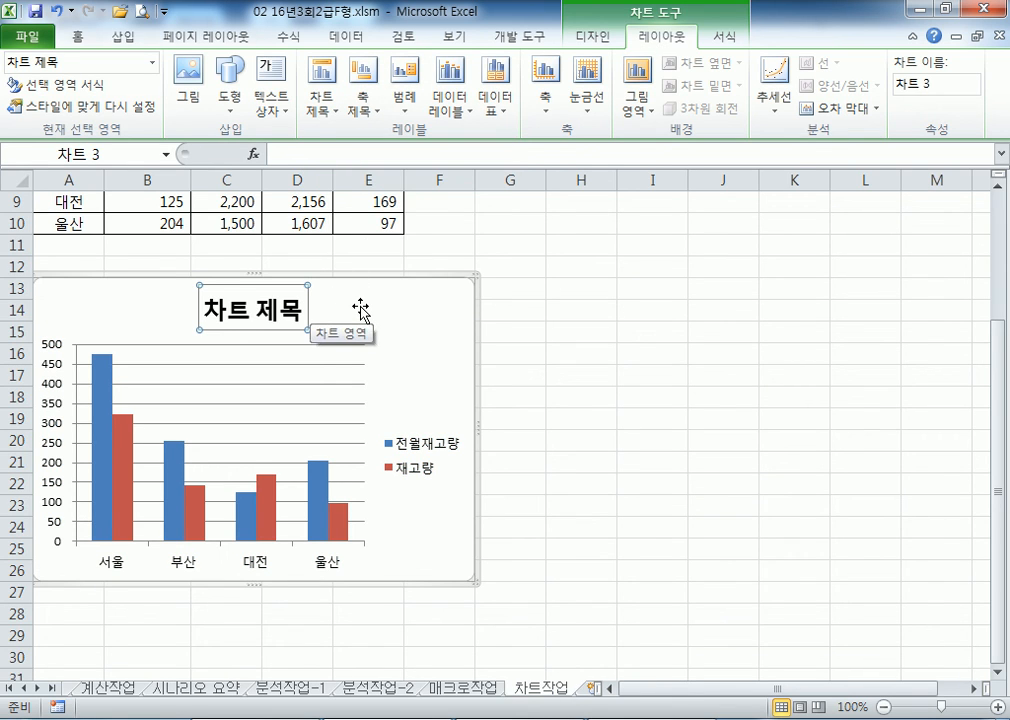
text(주요 지역)
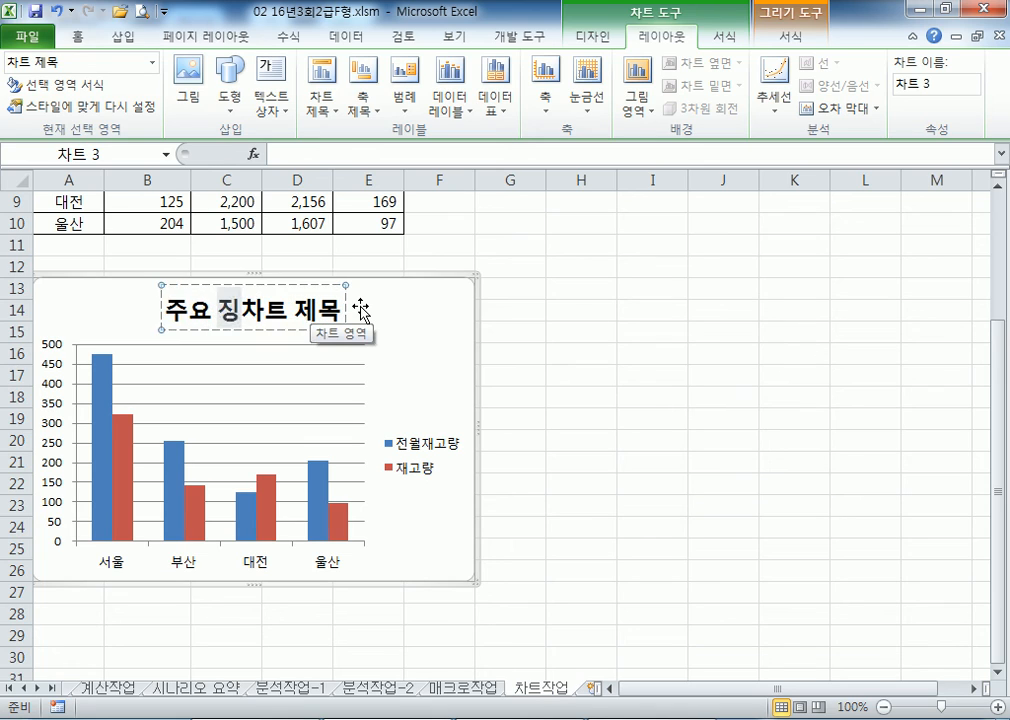
text( 제고 현황)
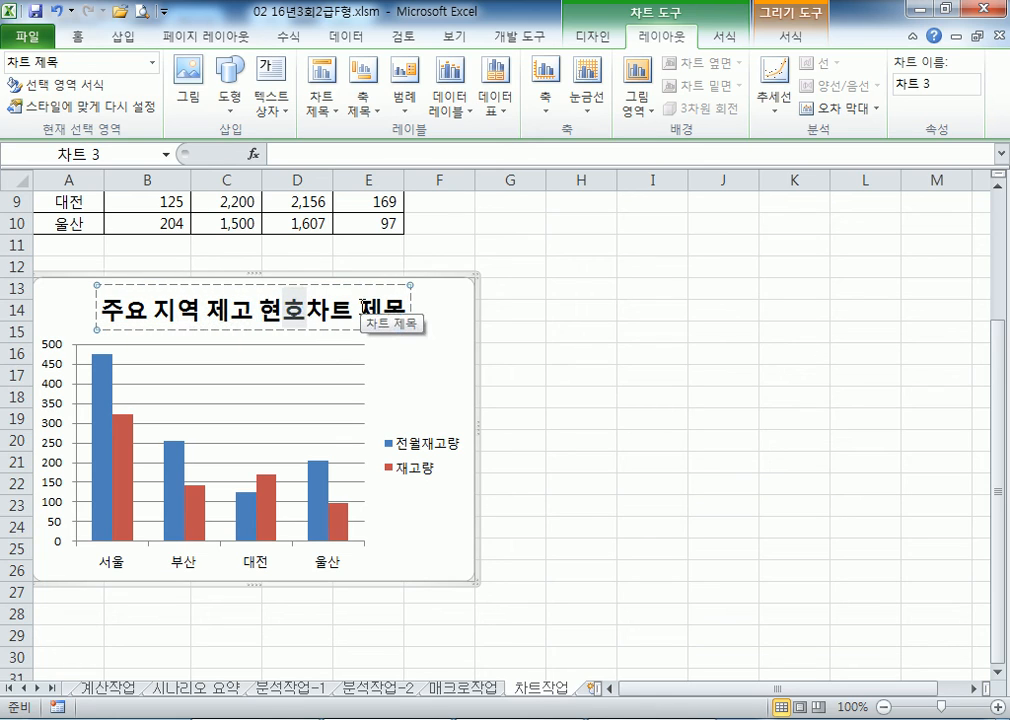
key(Delete)
key(Delete)
key(Delete)
key(Delete)
key(Delete)
Step: Correct the misspelled third word of the chart title to 재고 and dismiss the antivirus pop-up
key(Left)
key(Left)
key(Left)
key(Left)
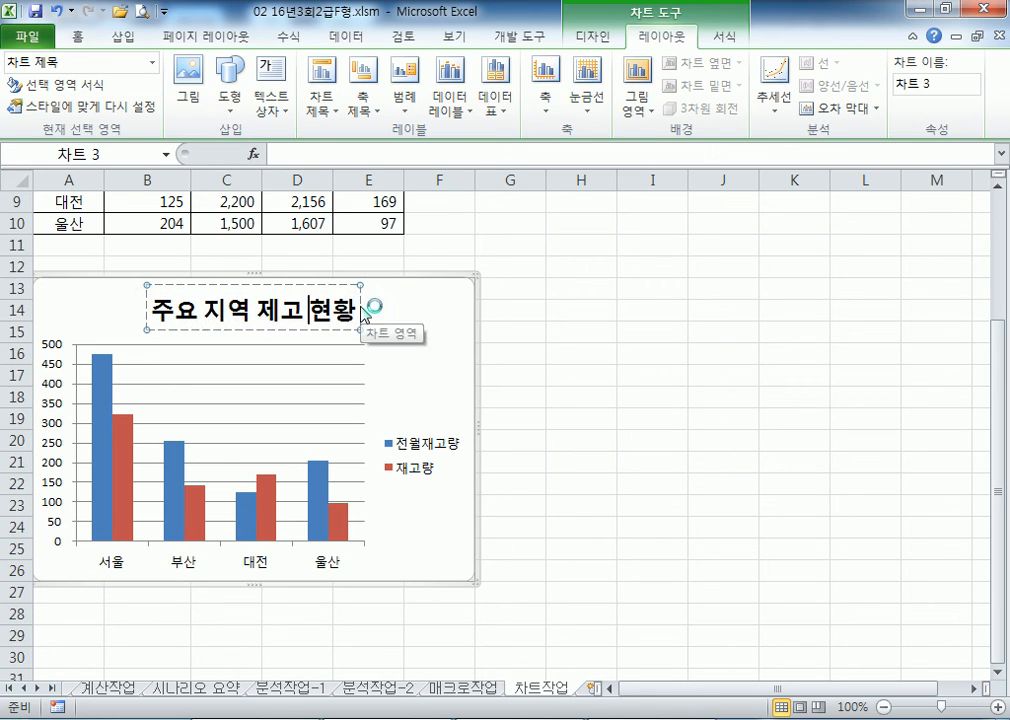
key(BackSpace)
text(재)
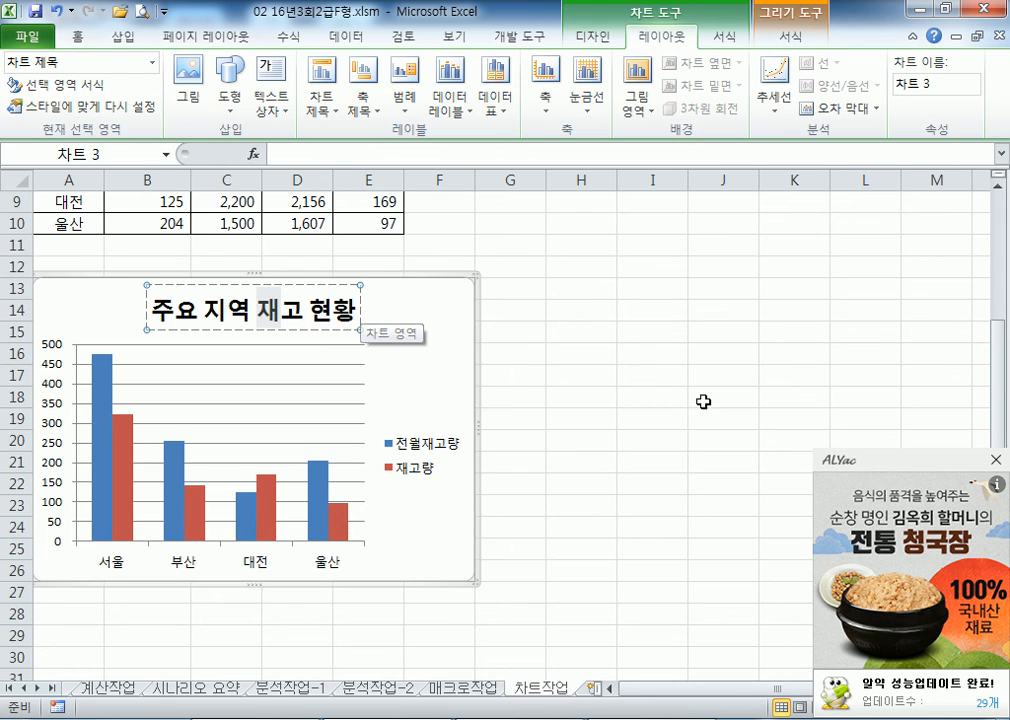
click(995, 459)
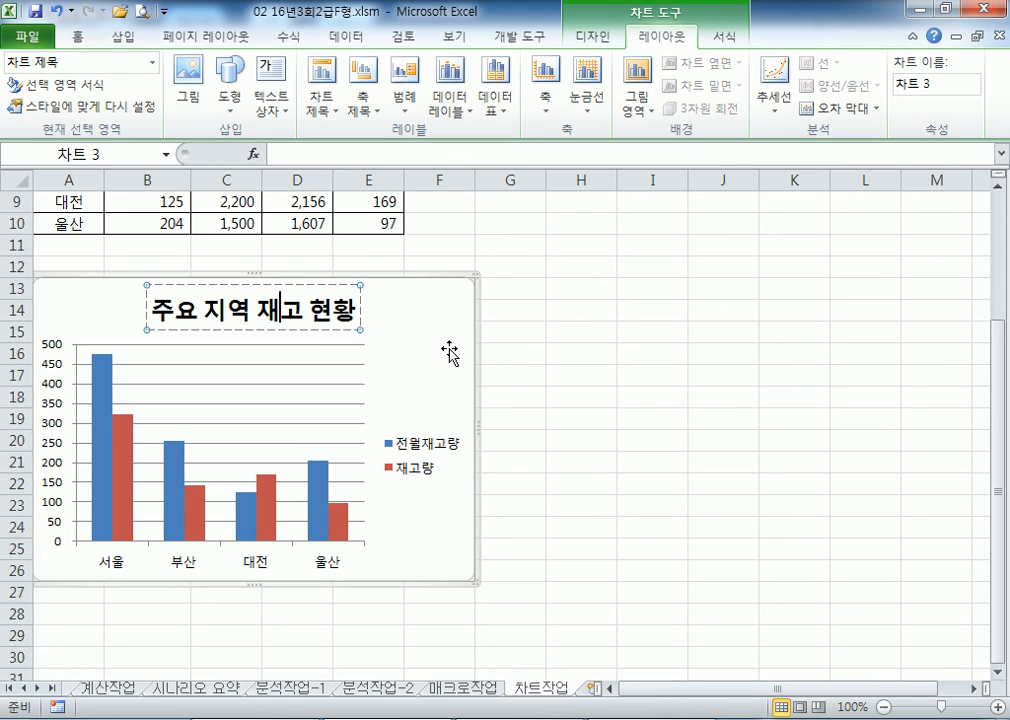
Step: Finish editing the title and place the chart legend at the top of the chart
click(445, 348)
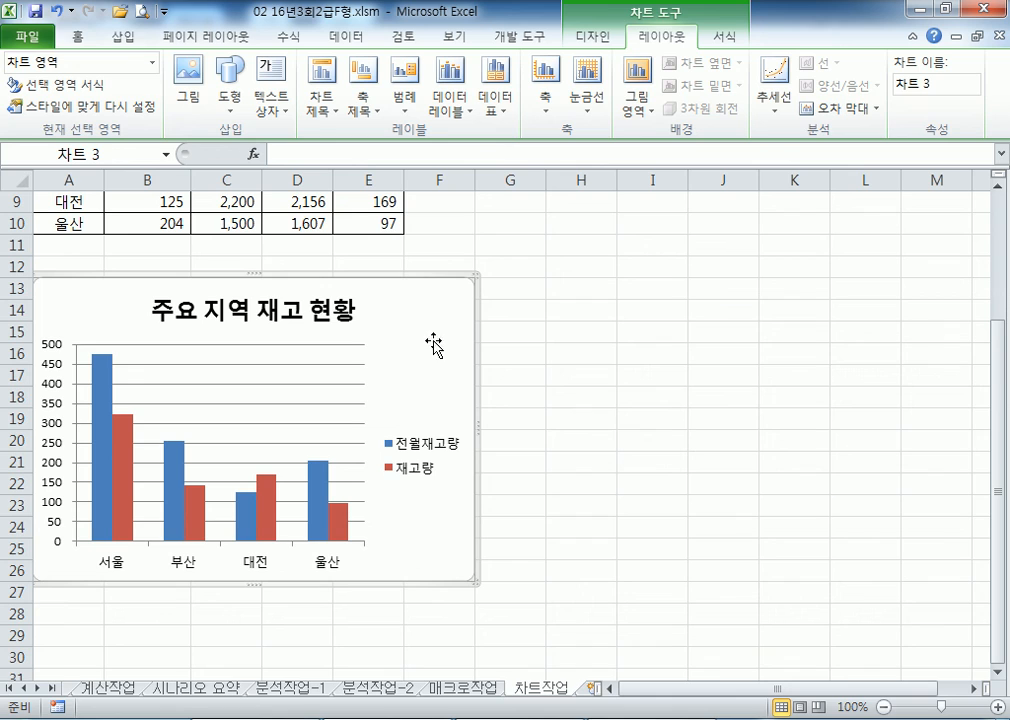
click(404, 90)
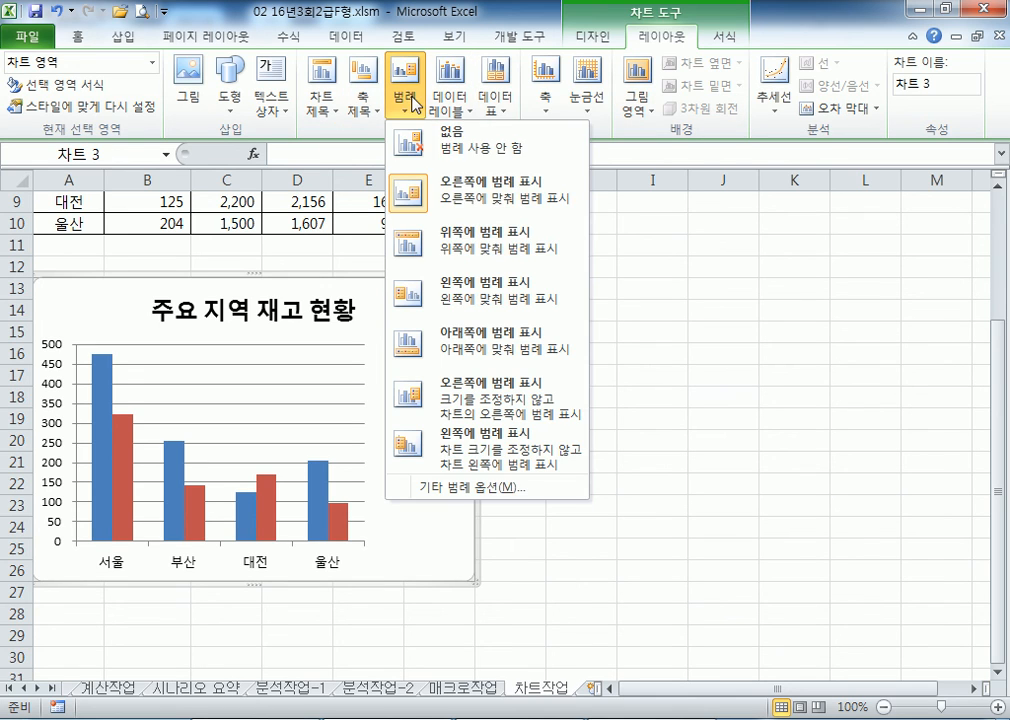
click(449, 243)
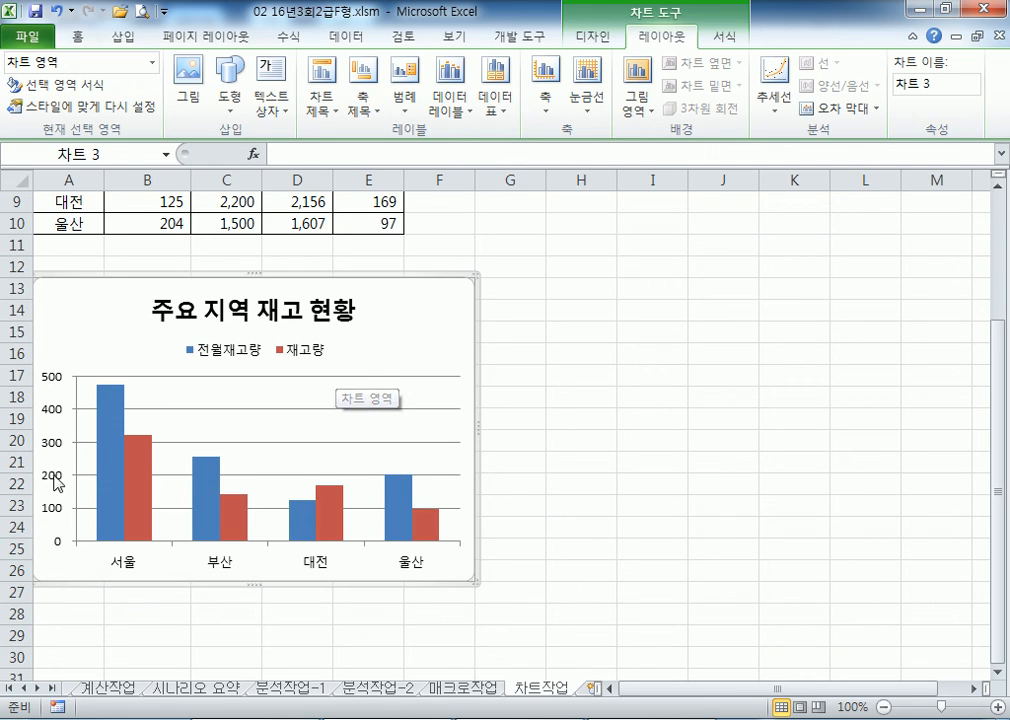
Step: Set the chart's vertical value axis to a fixed maximum of 600 and a fixed major unit of 200
click(62, 418)
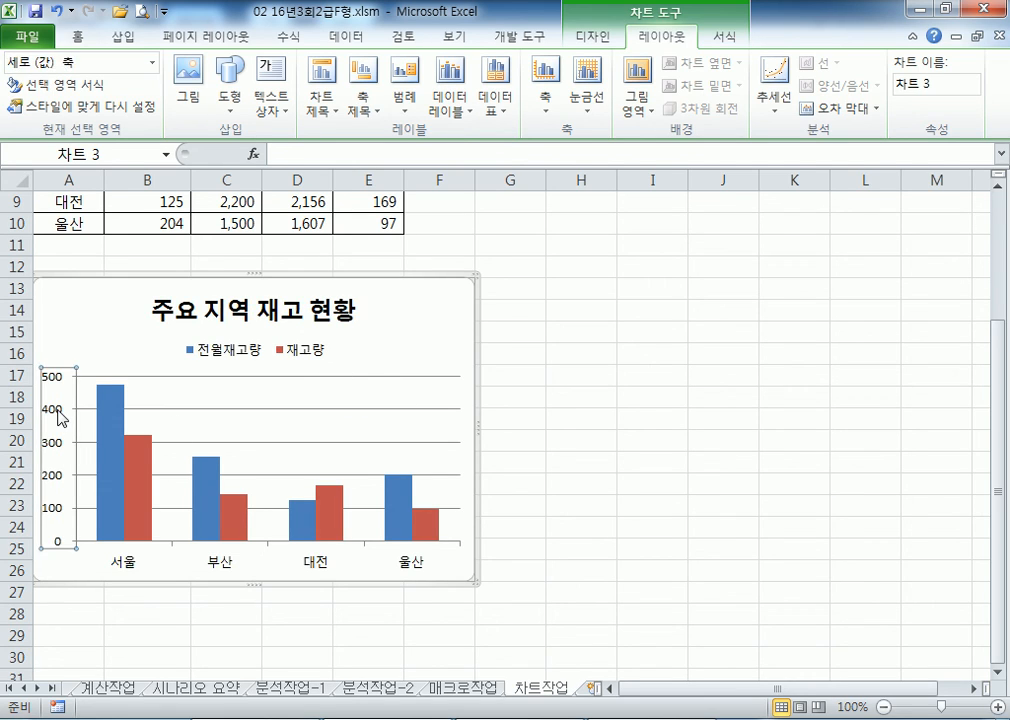
double_click(62, 418)
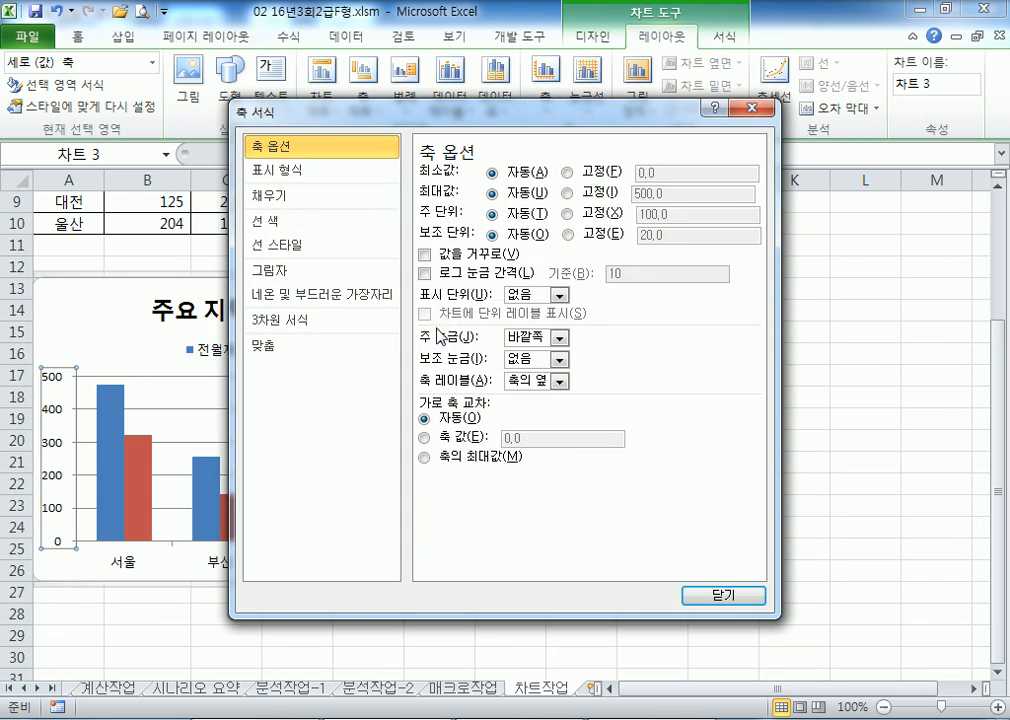
click(577, 195)
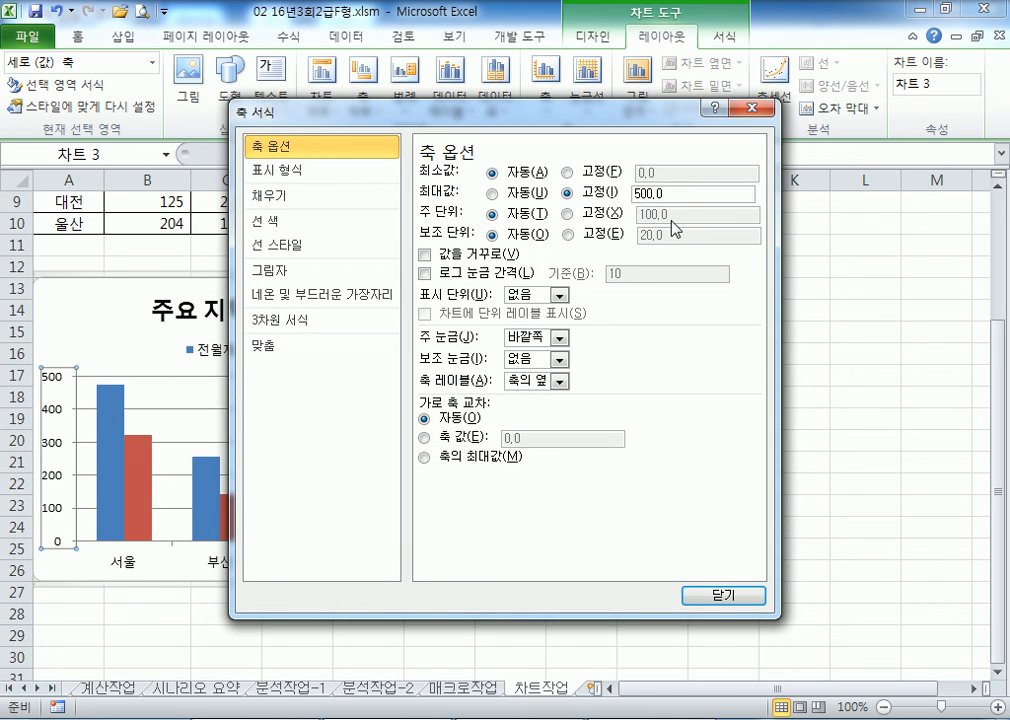
key(BackSpace)
text(3)
click(569, 214)
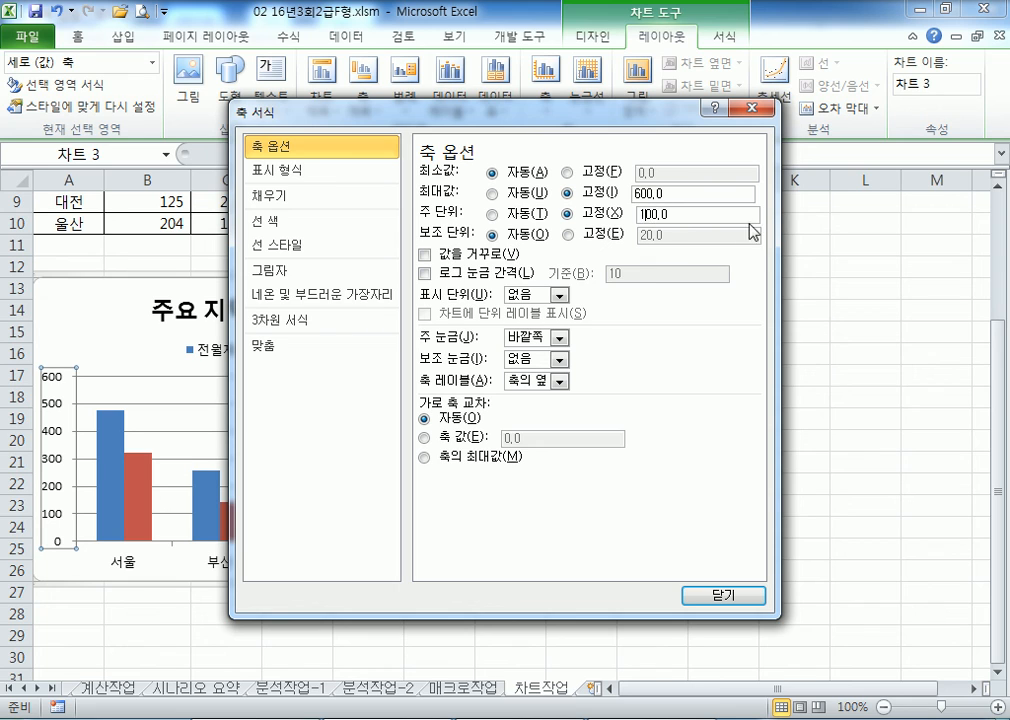
key(BackSpace)
text(2)
click(718, 594)
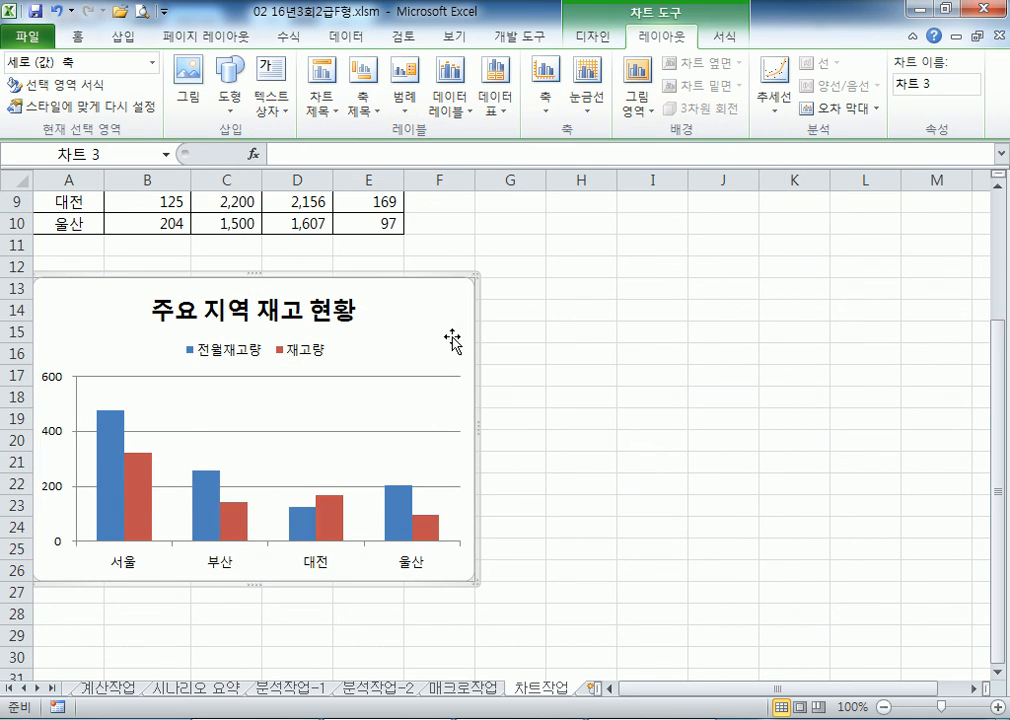
click(441, 344)
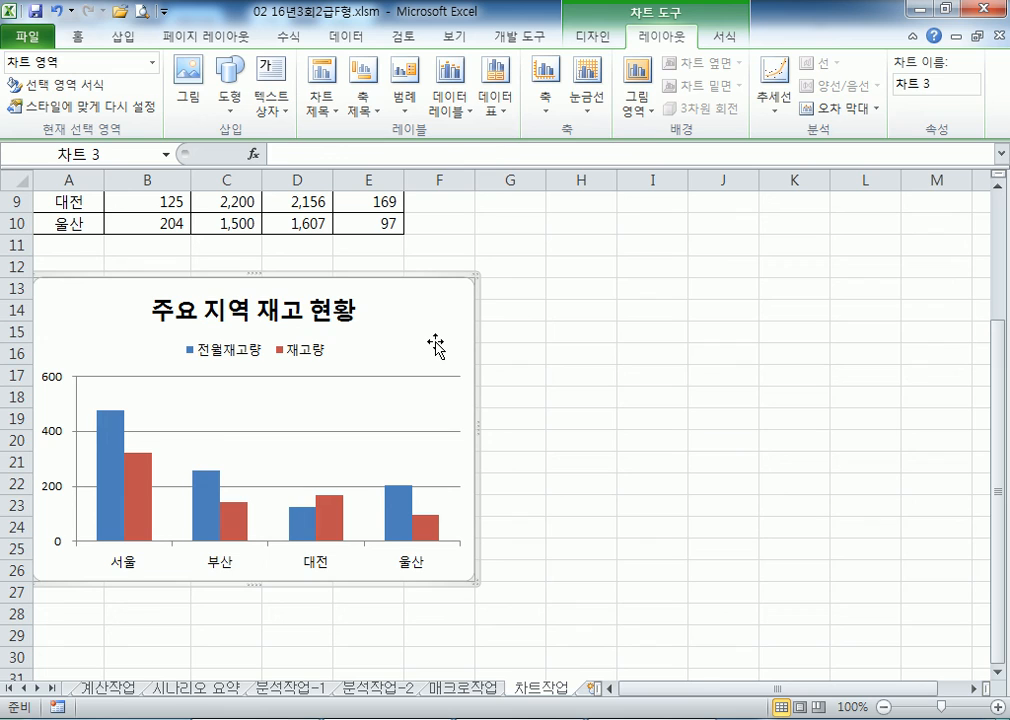
scroll(436, 346, up, 2)
scroll(436, 346, up, 1)
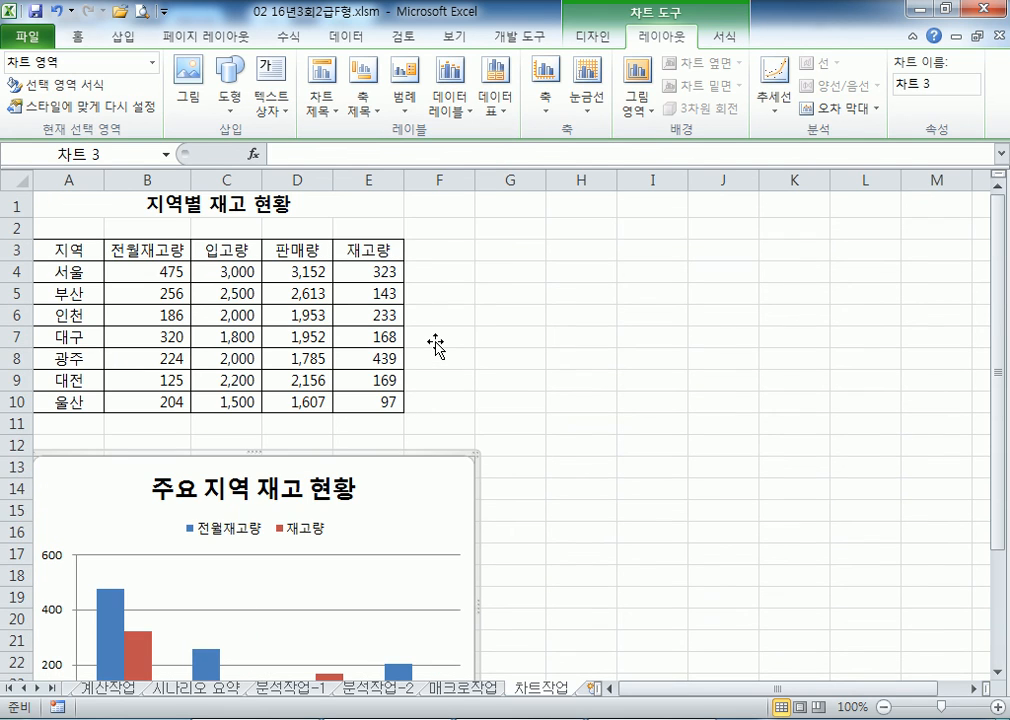